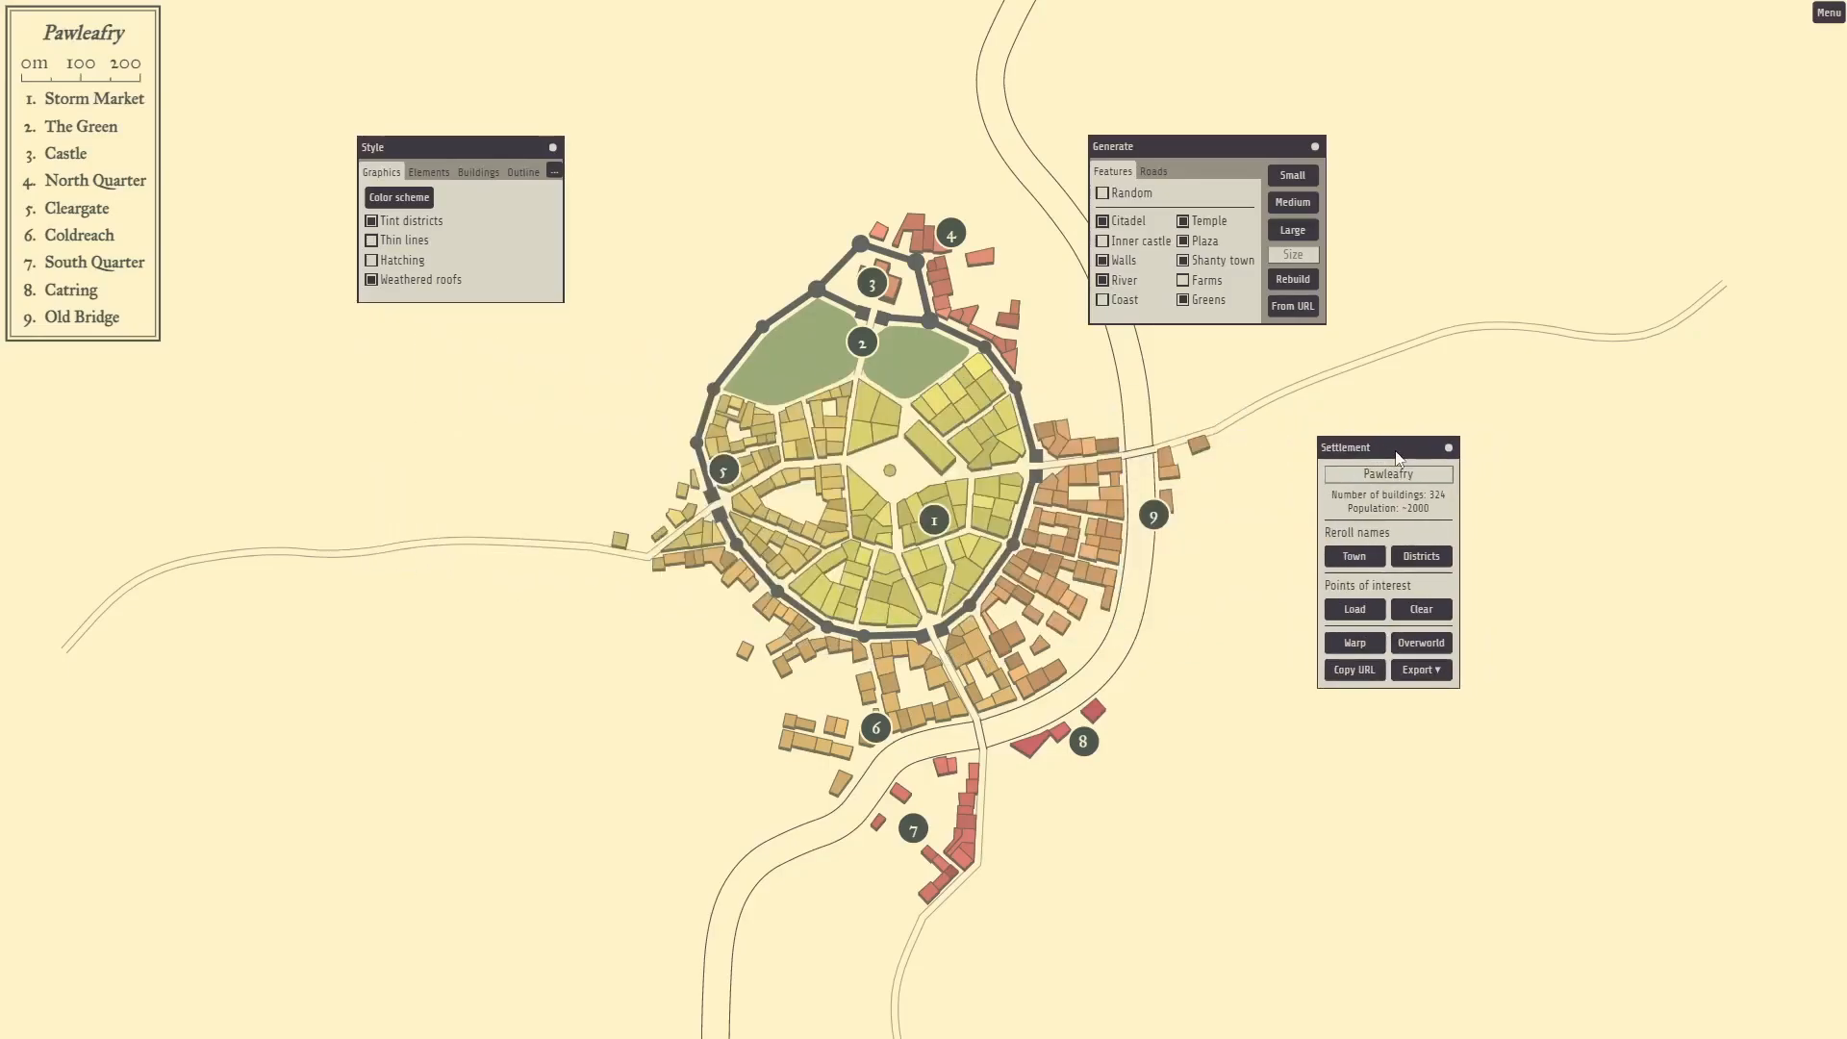
# Move the Generate and Style panels clear of the town, leaving Tint districts and Weathered roofs on.
pyautogui.moveTo(1230, 154); pyautogui.dragTo(1324, 129)
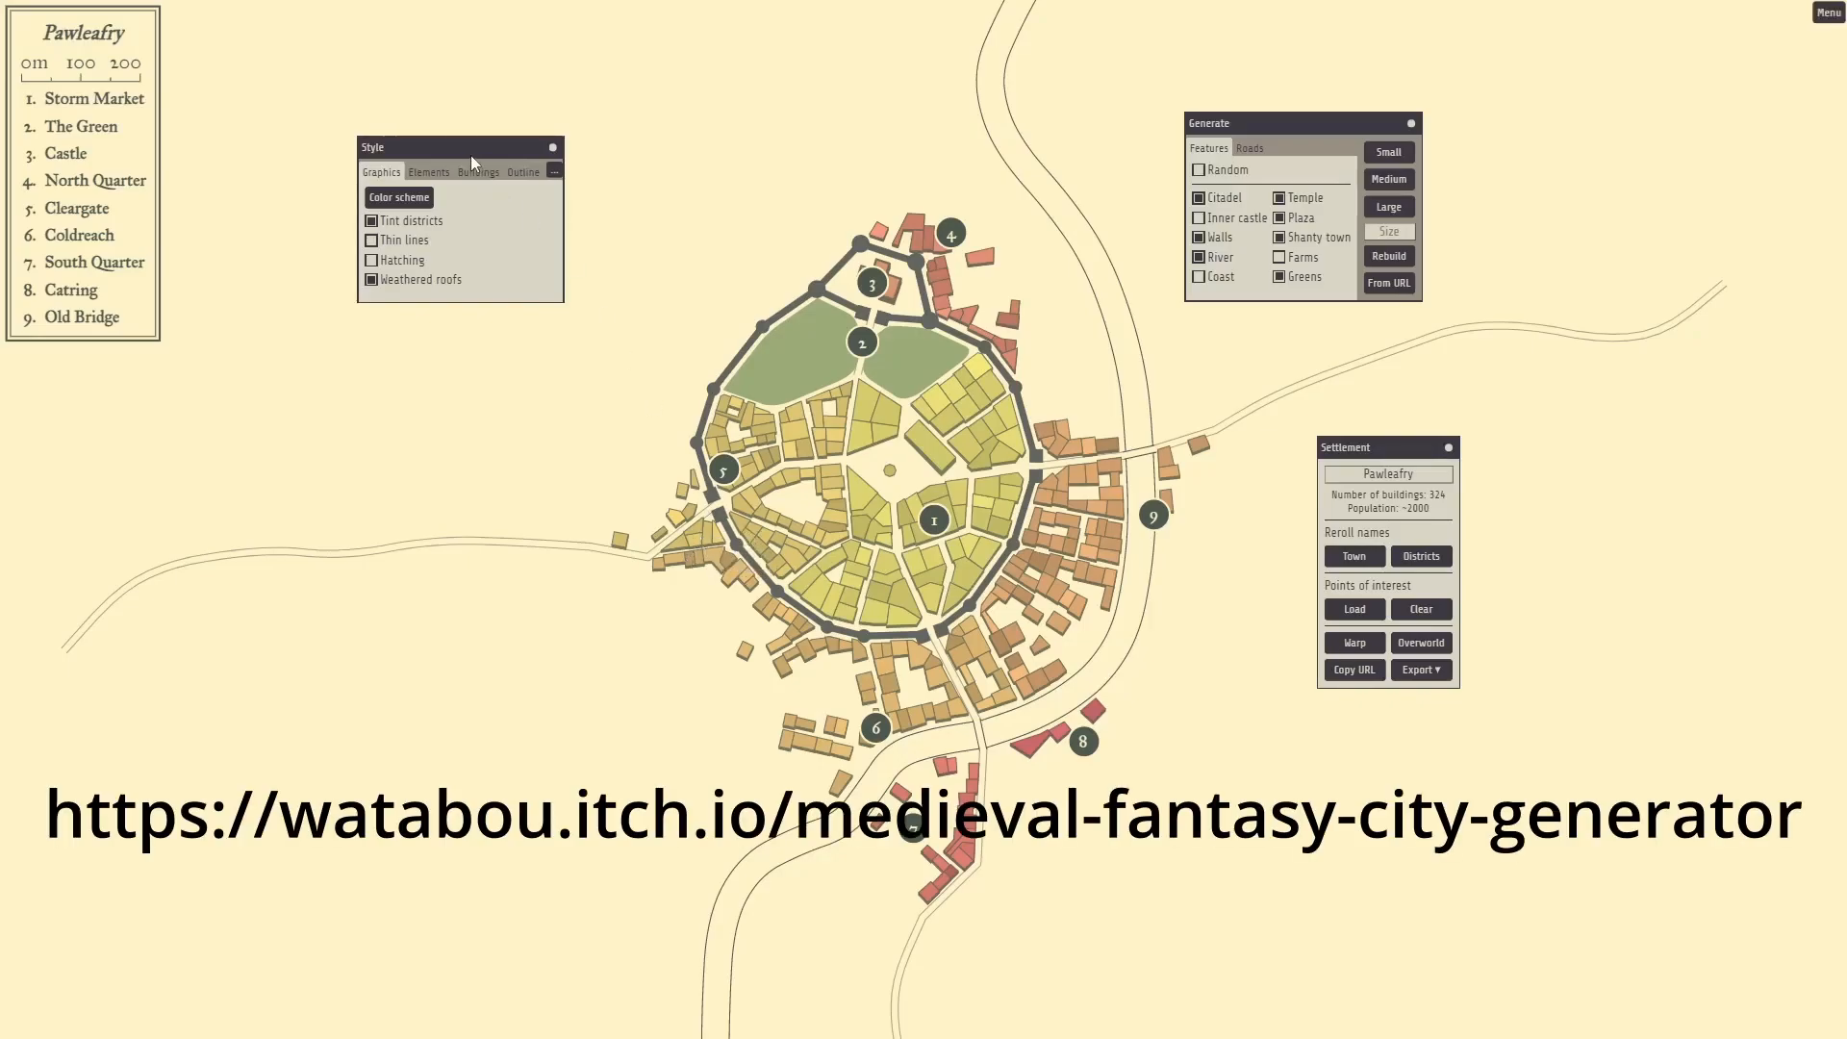
pyautogui.moveTo(464, 151); pyautogui.dragTo(496, 127)
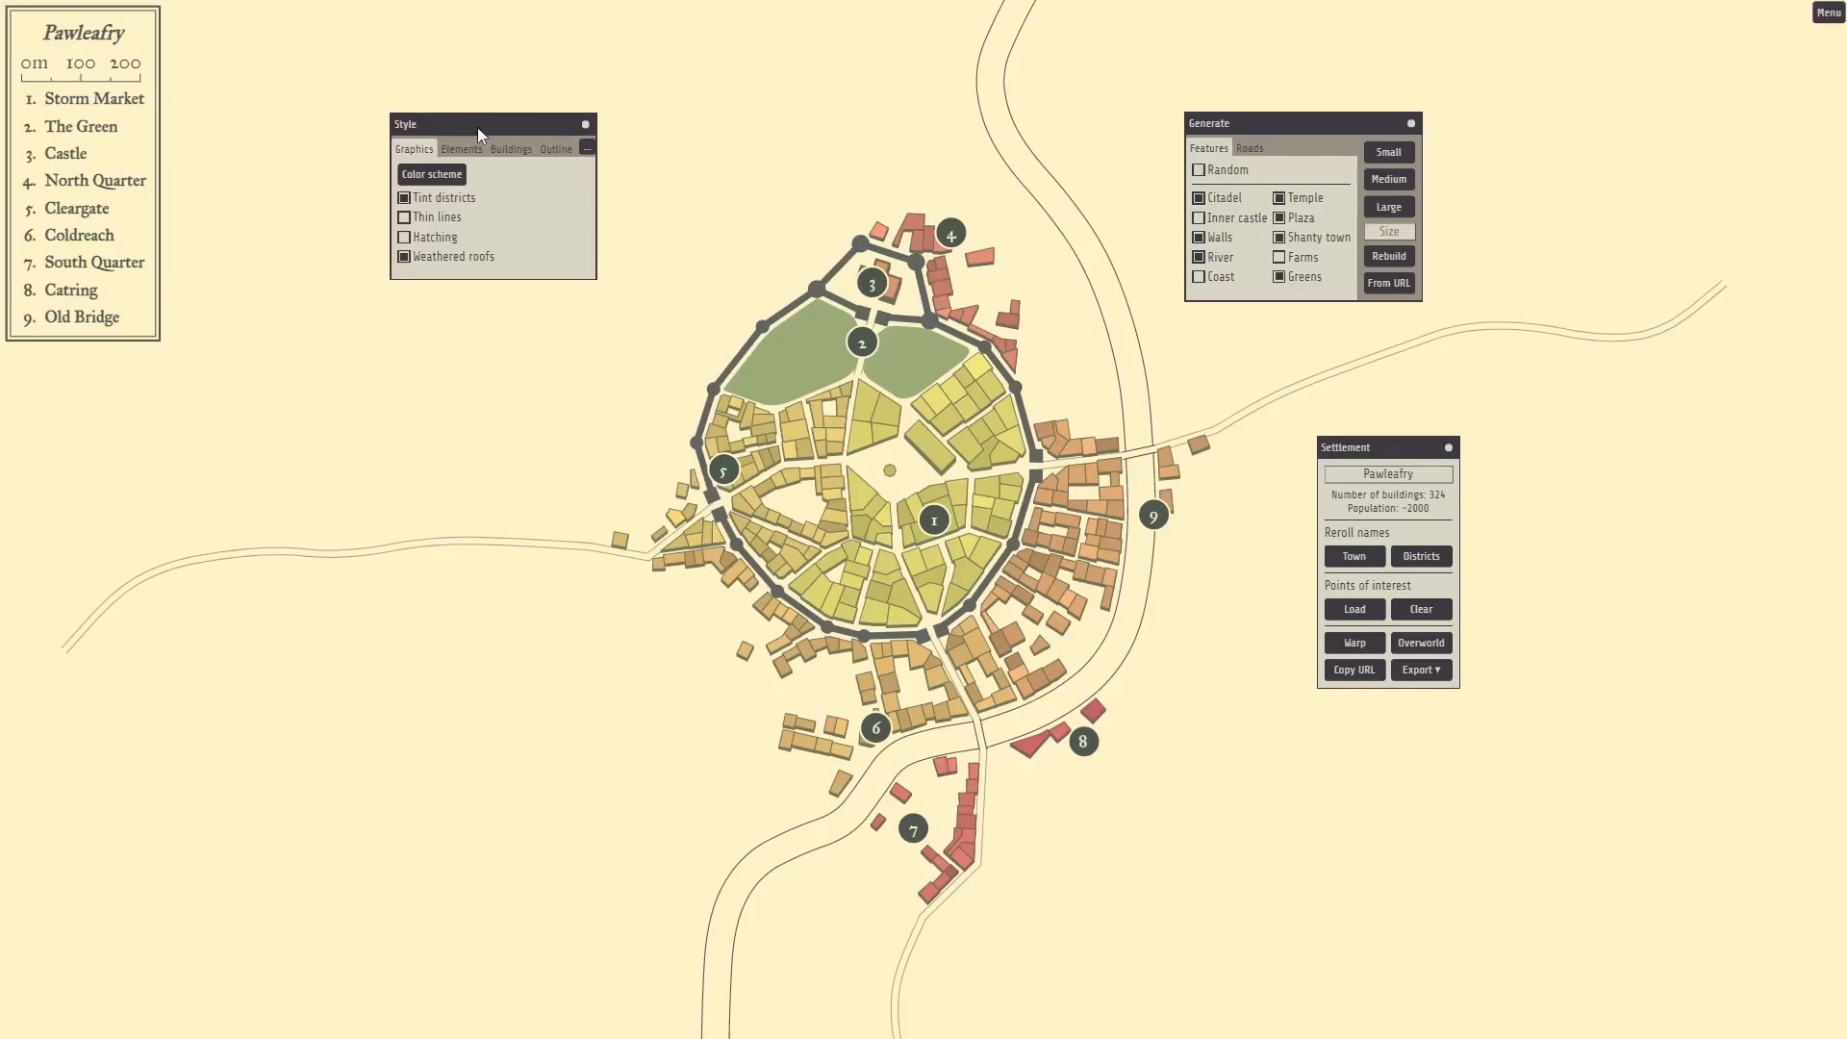
pyautogui.click(404, 200)
pyautogui.click(404, 200)
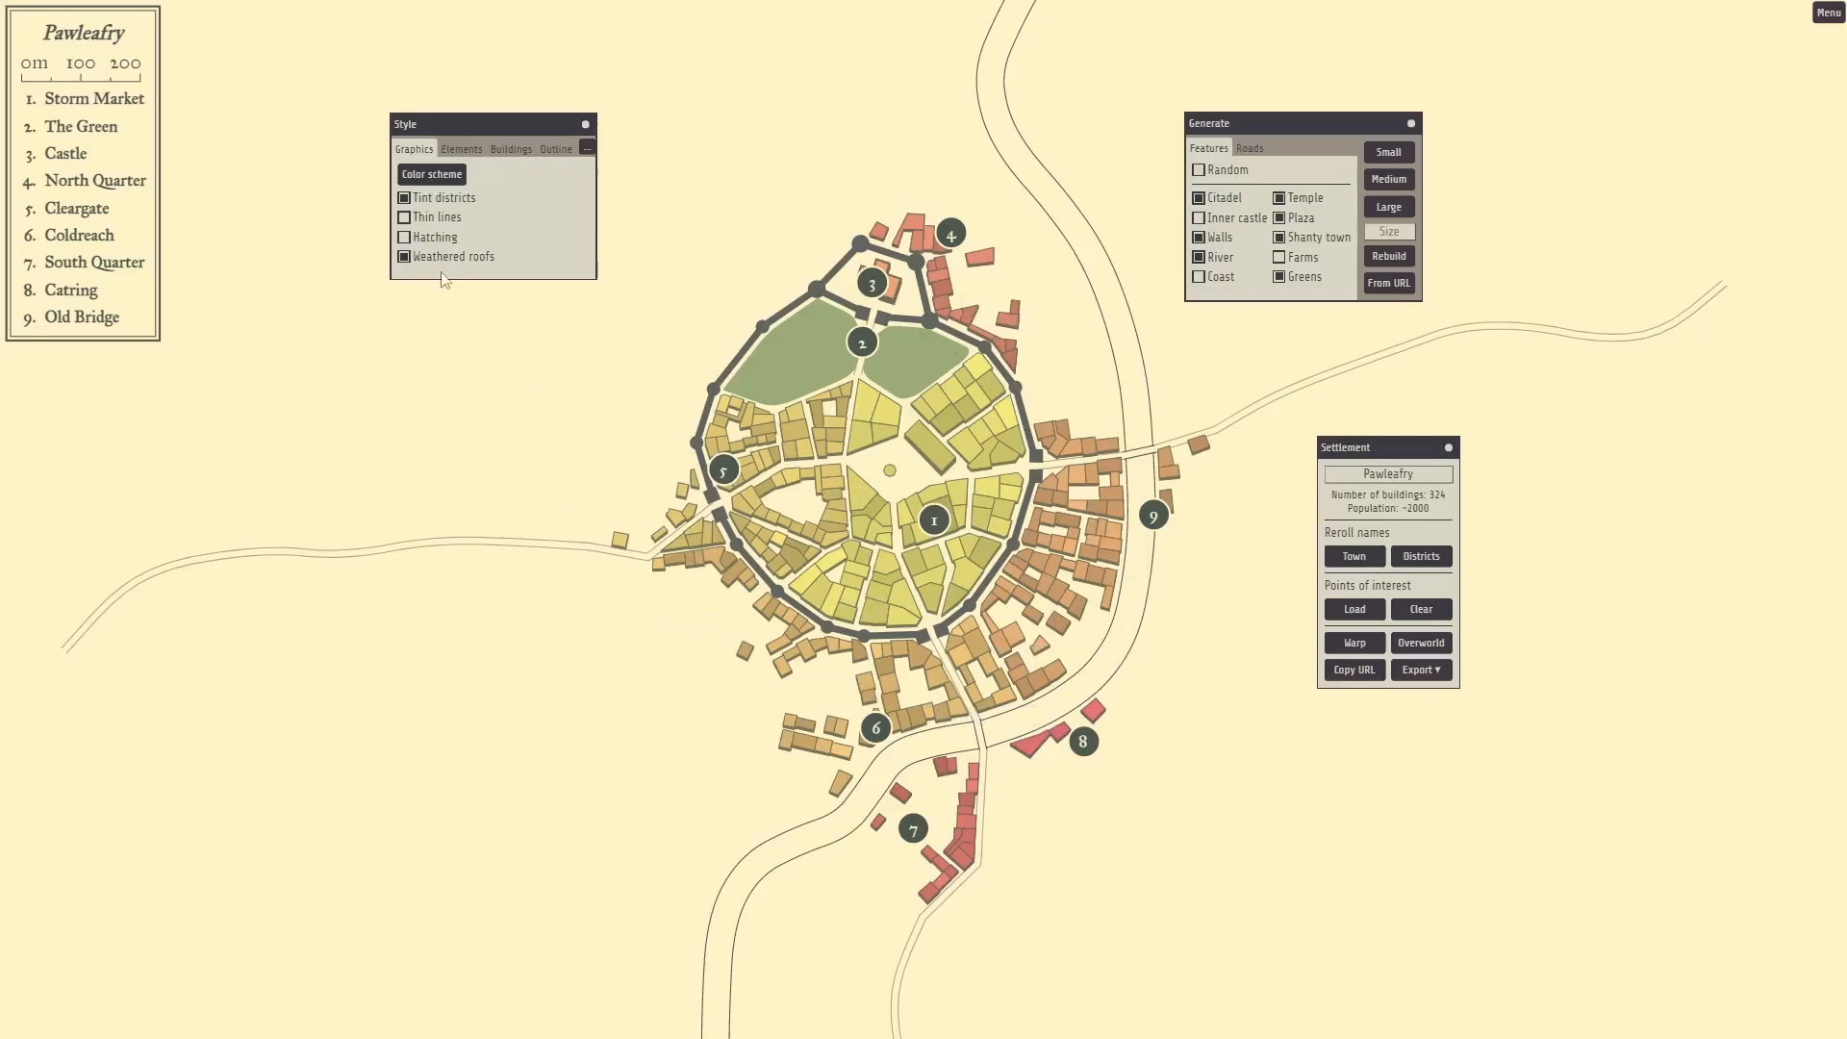
pyautogui.click(405, 260)
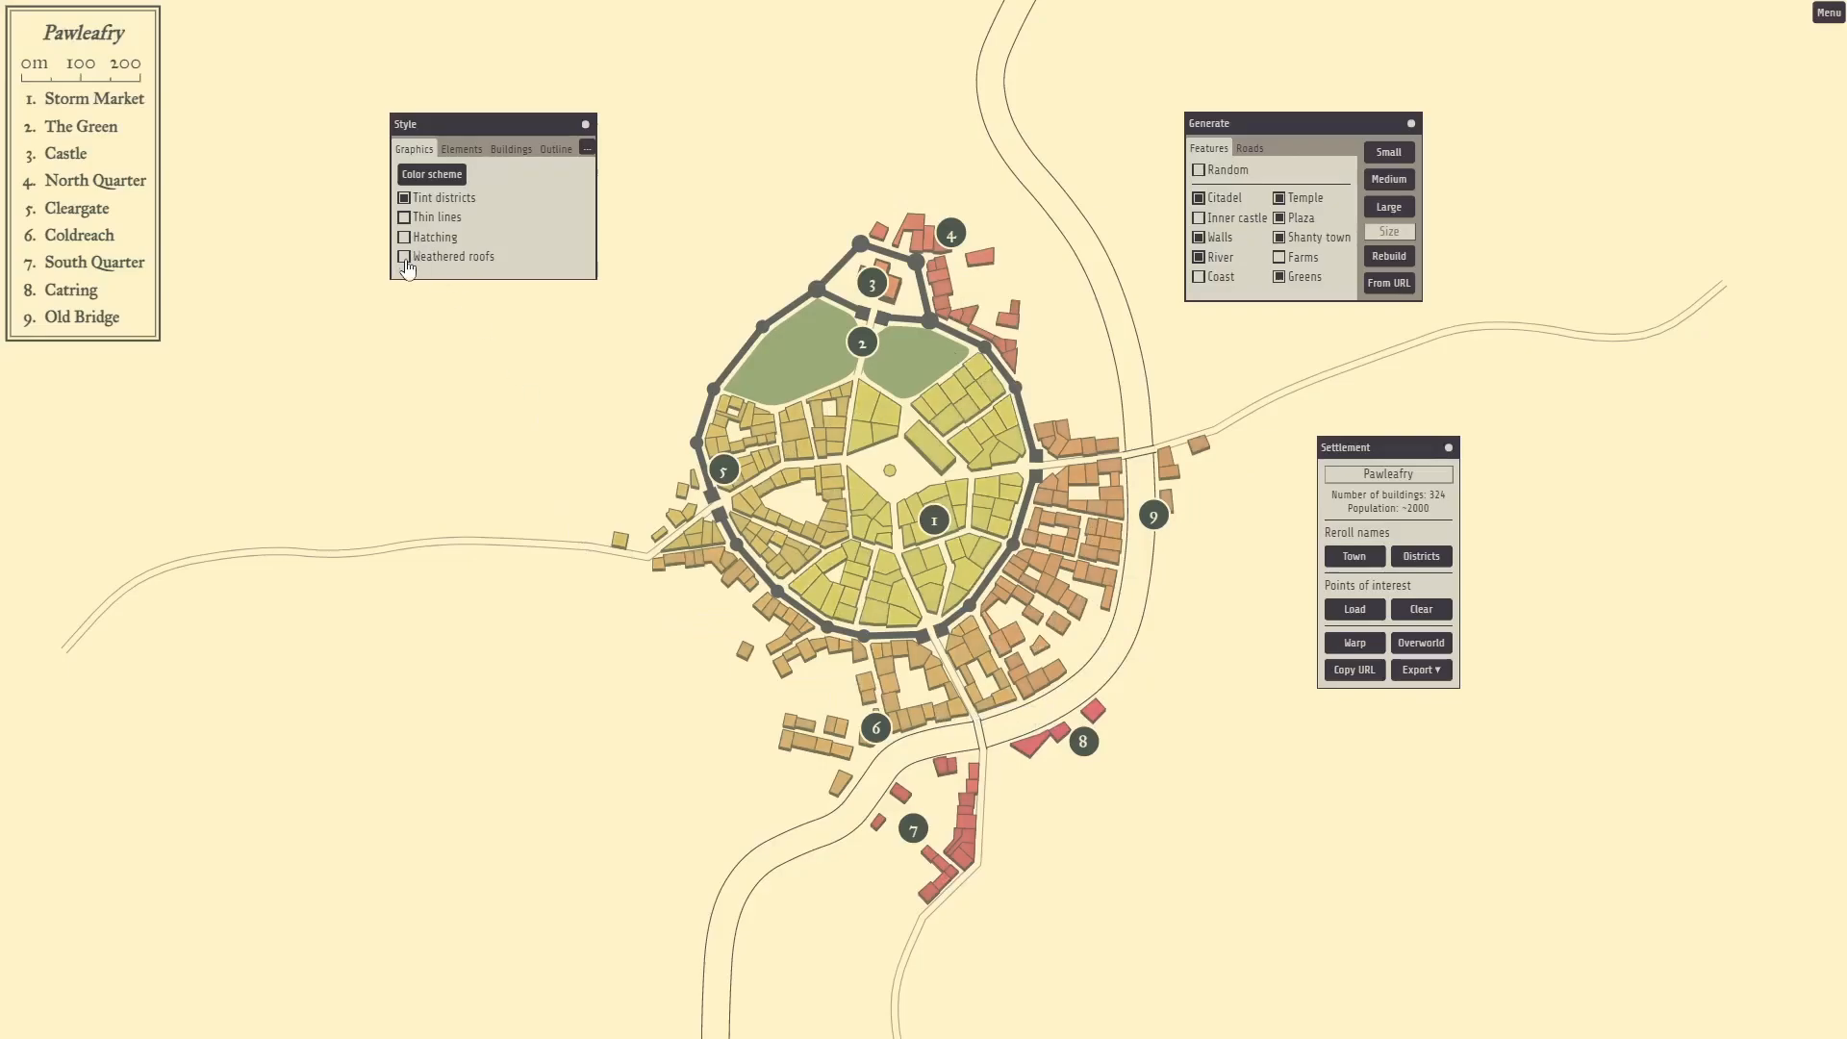
pyautogui.click(405, 260)
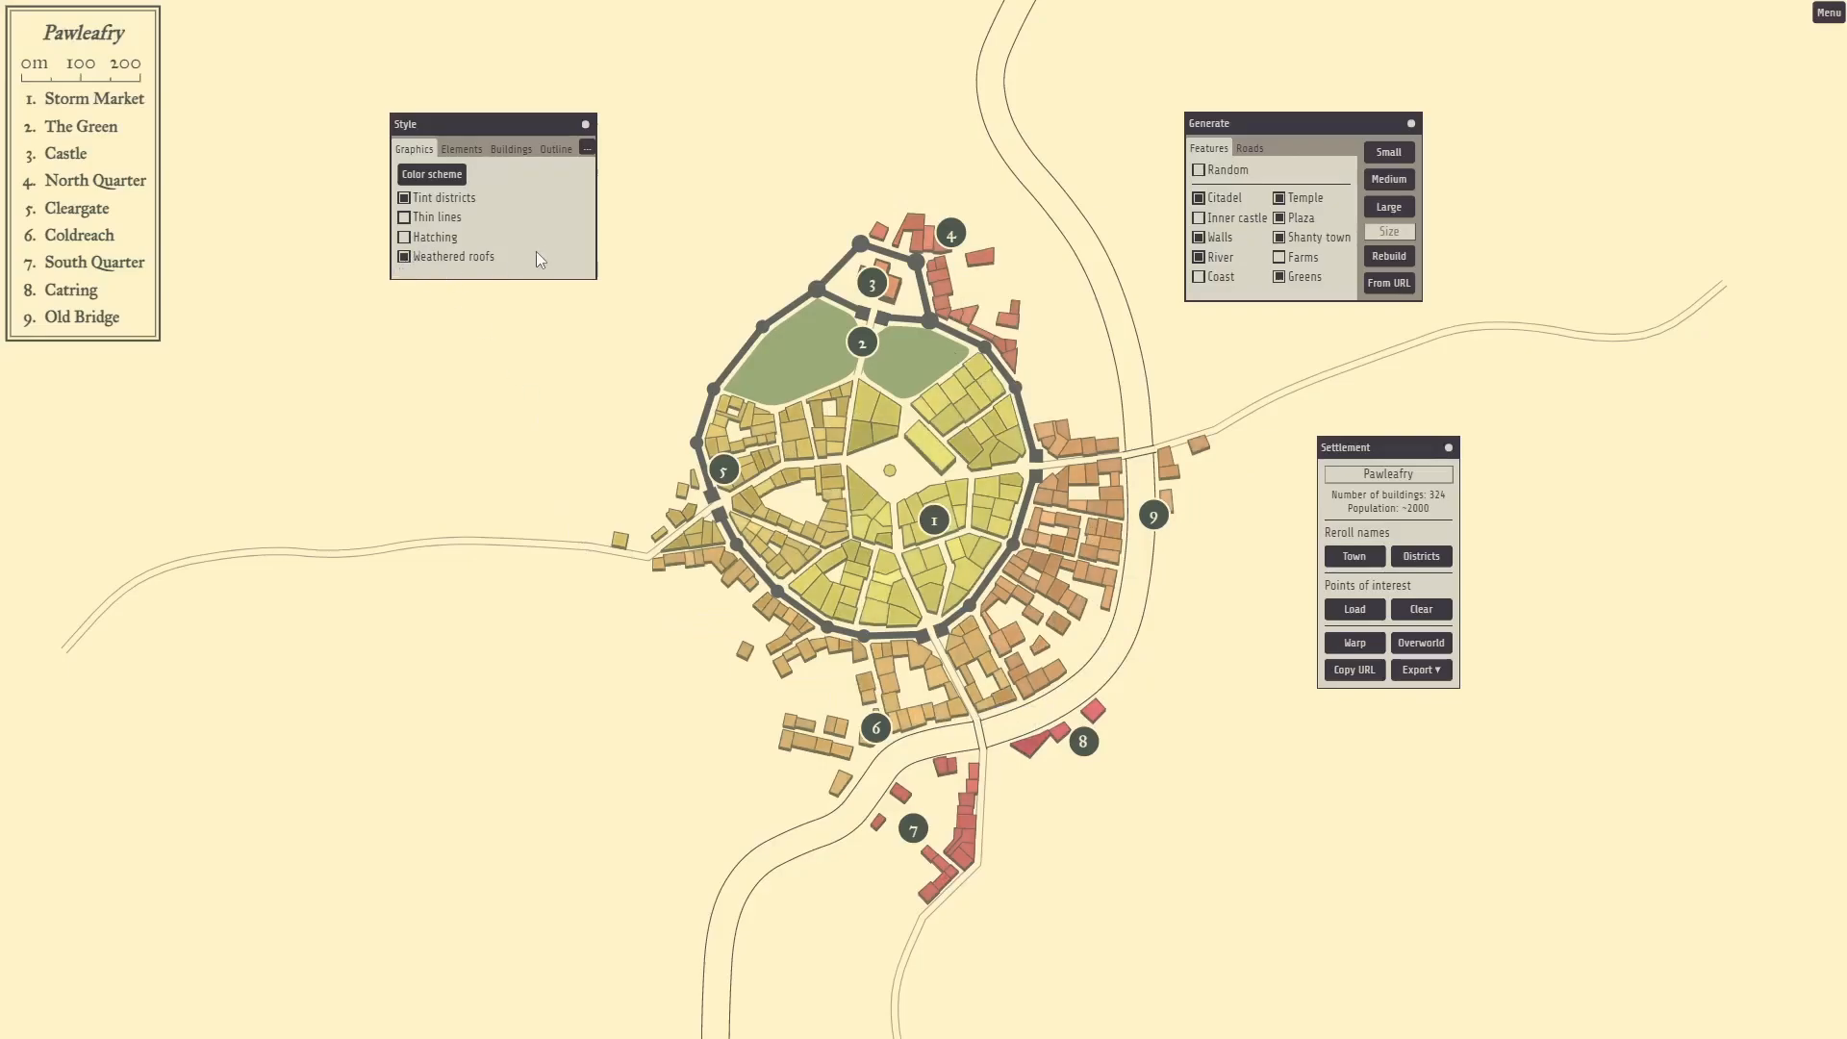
# In the Elements options, try Curved district labels, then set Districts back to Legend.
pyautogui.click(462, 150)
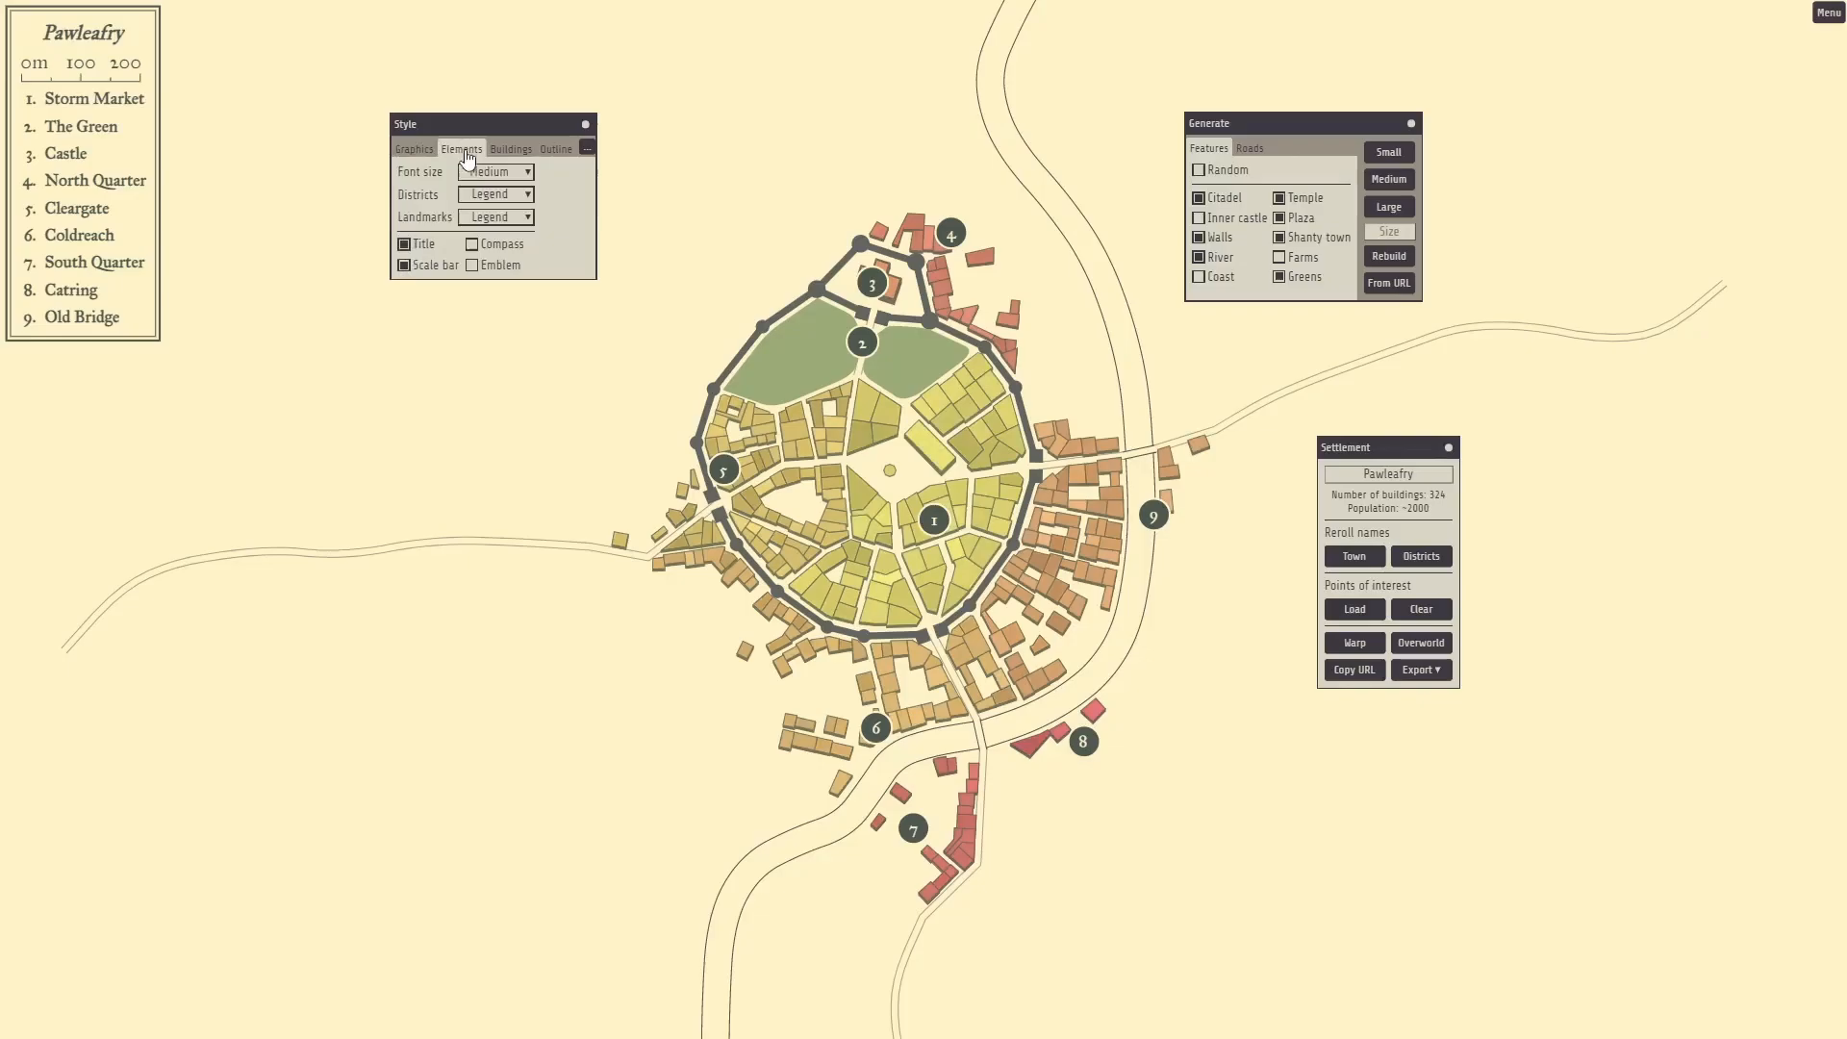
pyautogui.click(511, 198)
pyautogui.click(478, 274)
pyautogui.click(497, 197)
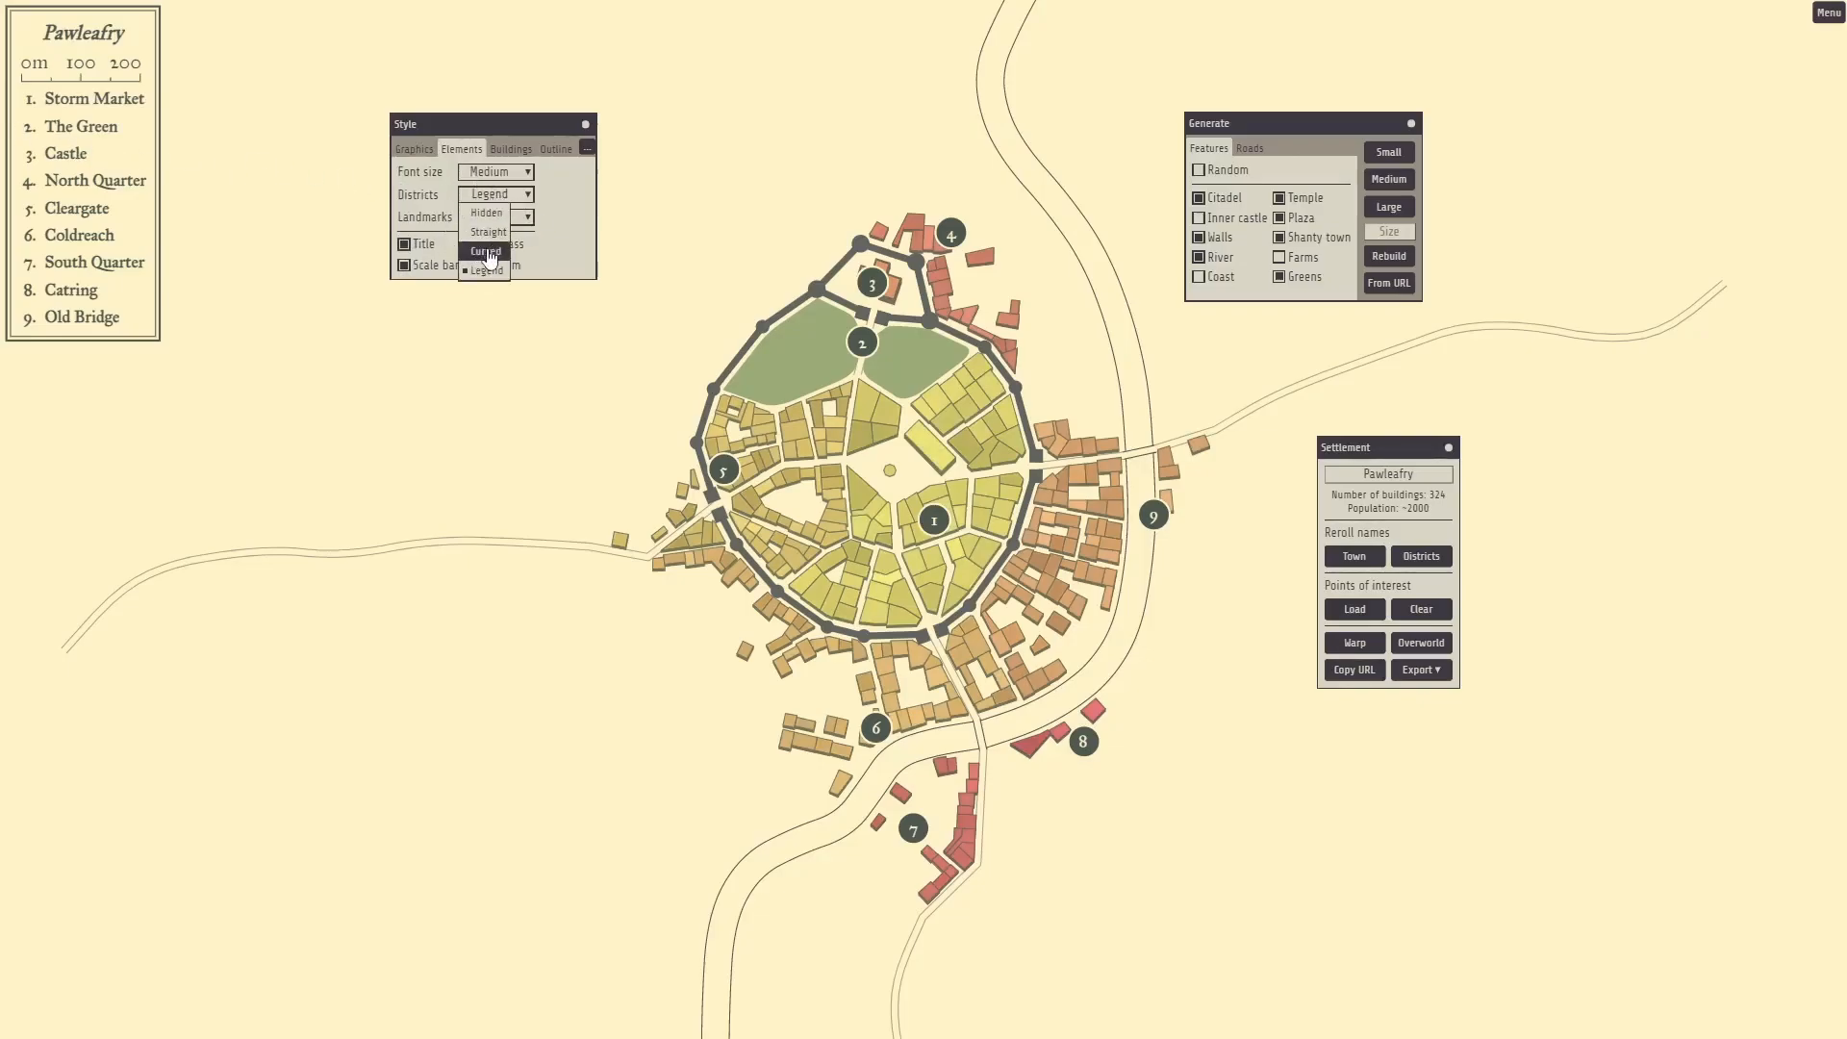
pyautogui.click(485, 255)
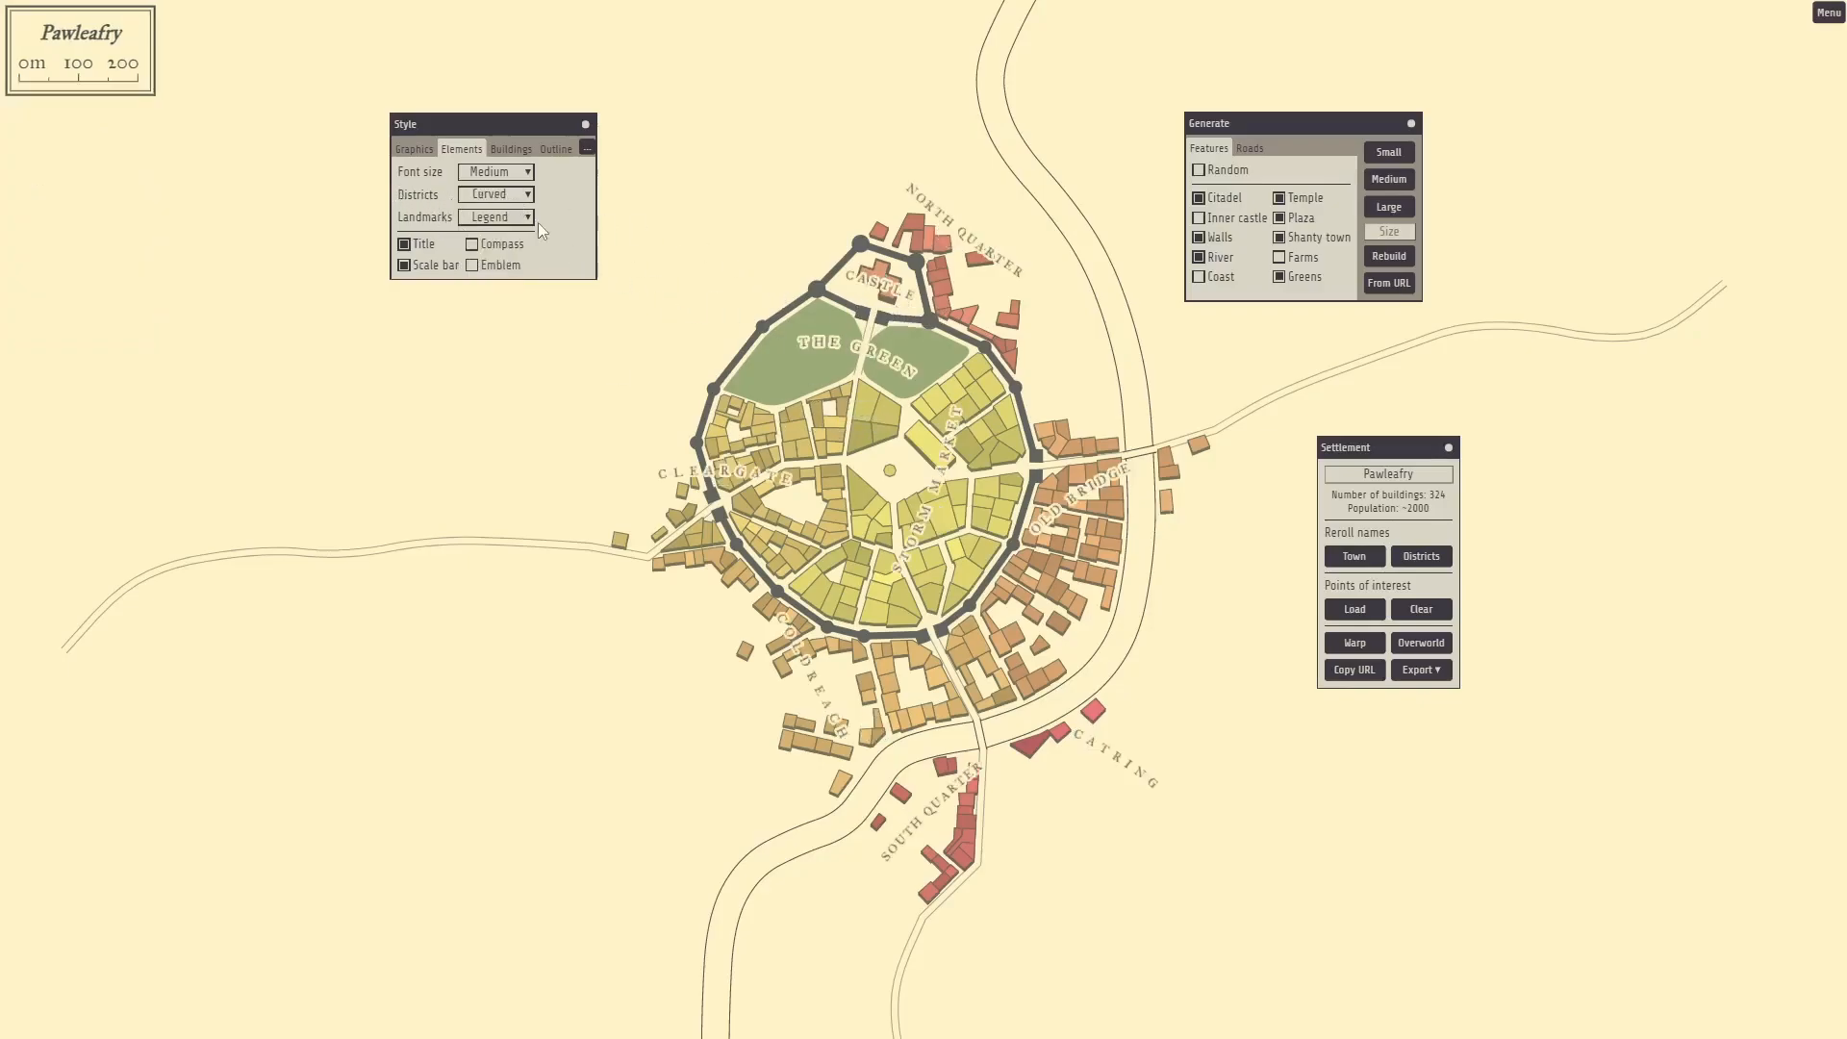
pyautogui.click(505, 197)
pyautogui.click(490, 271)
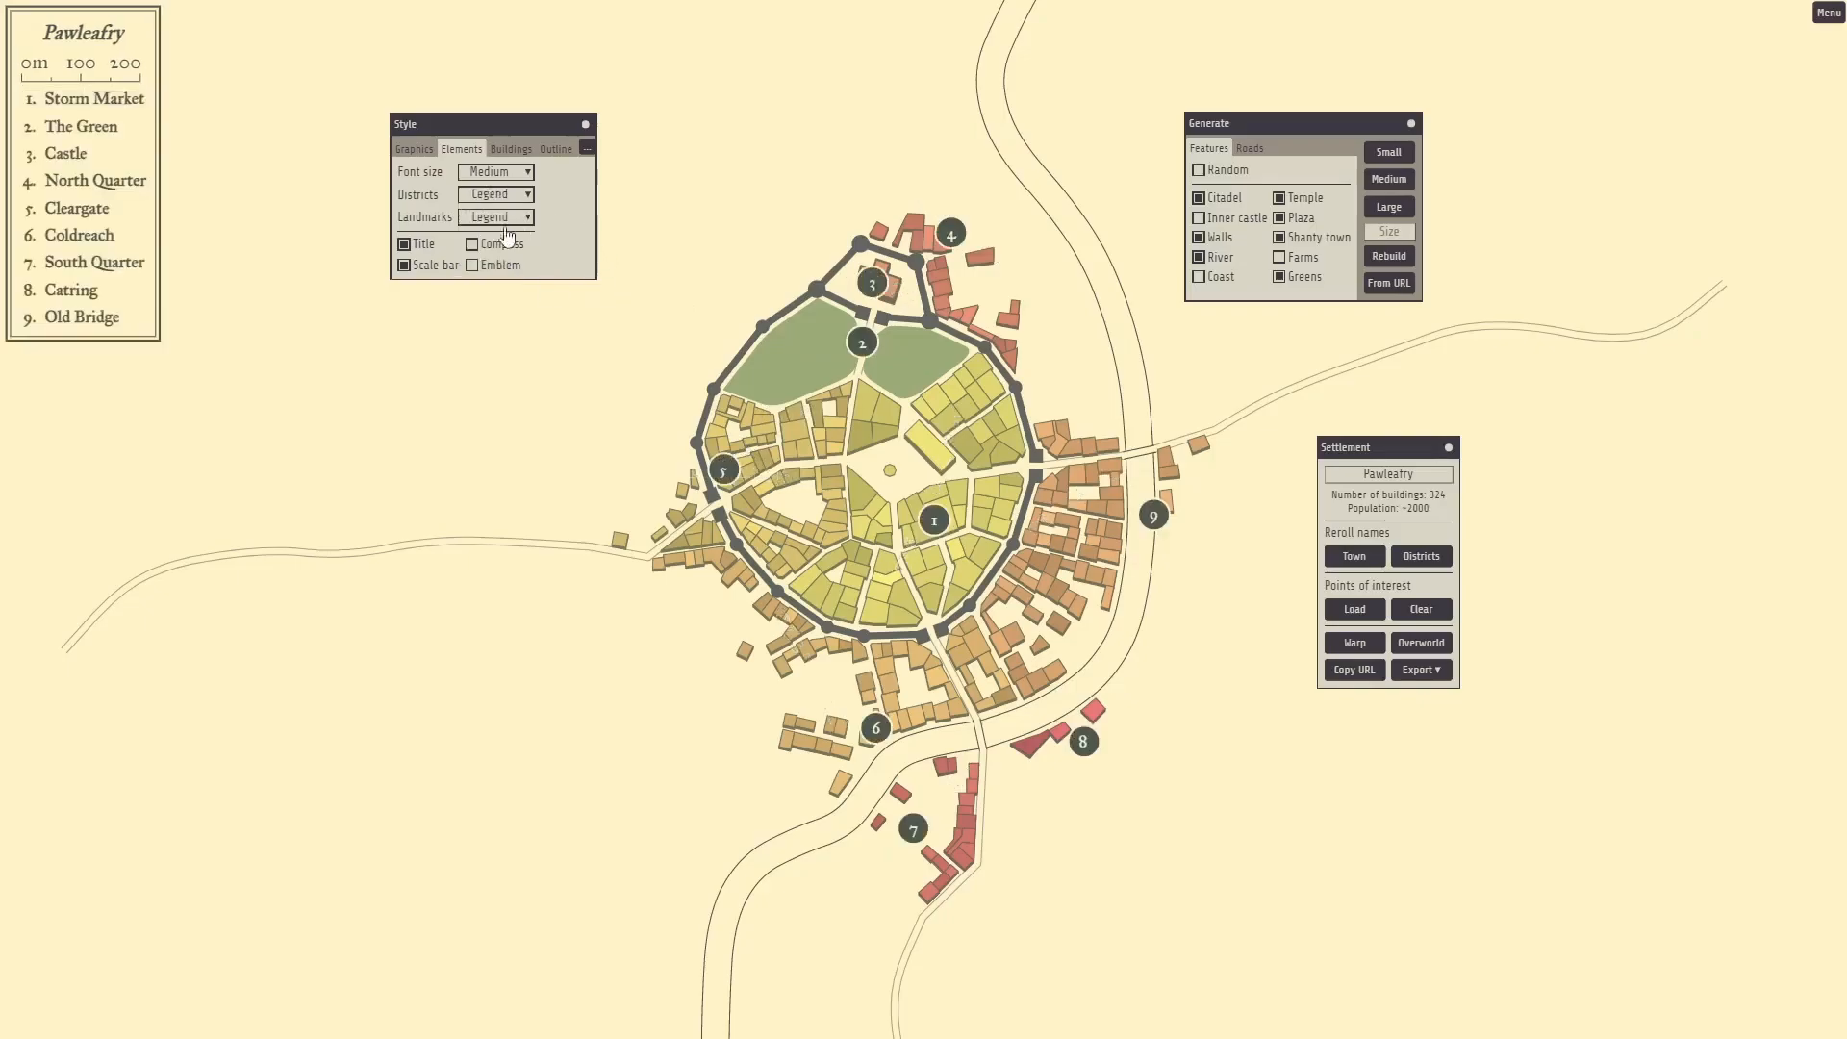
# Try Icon for Landmarks, then set Landmarks back to Legend.
pyautogui.click(505, 220)
pyautogui.click(483, 256)
pyautogui.click(507, 221)
pyautogui.click(498, 277)
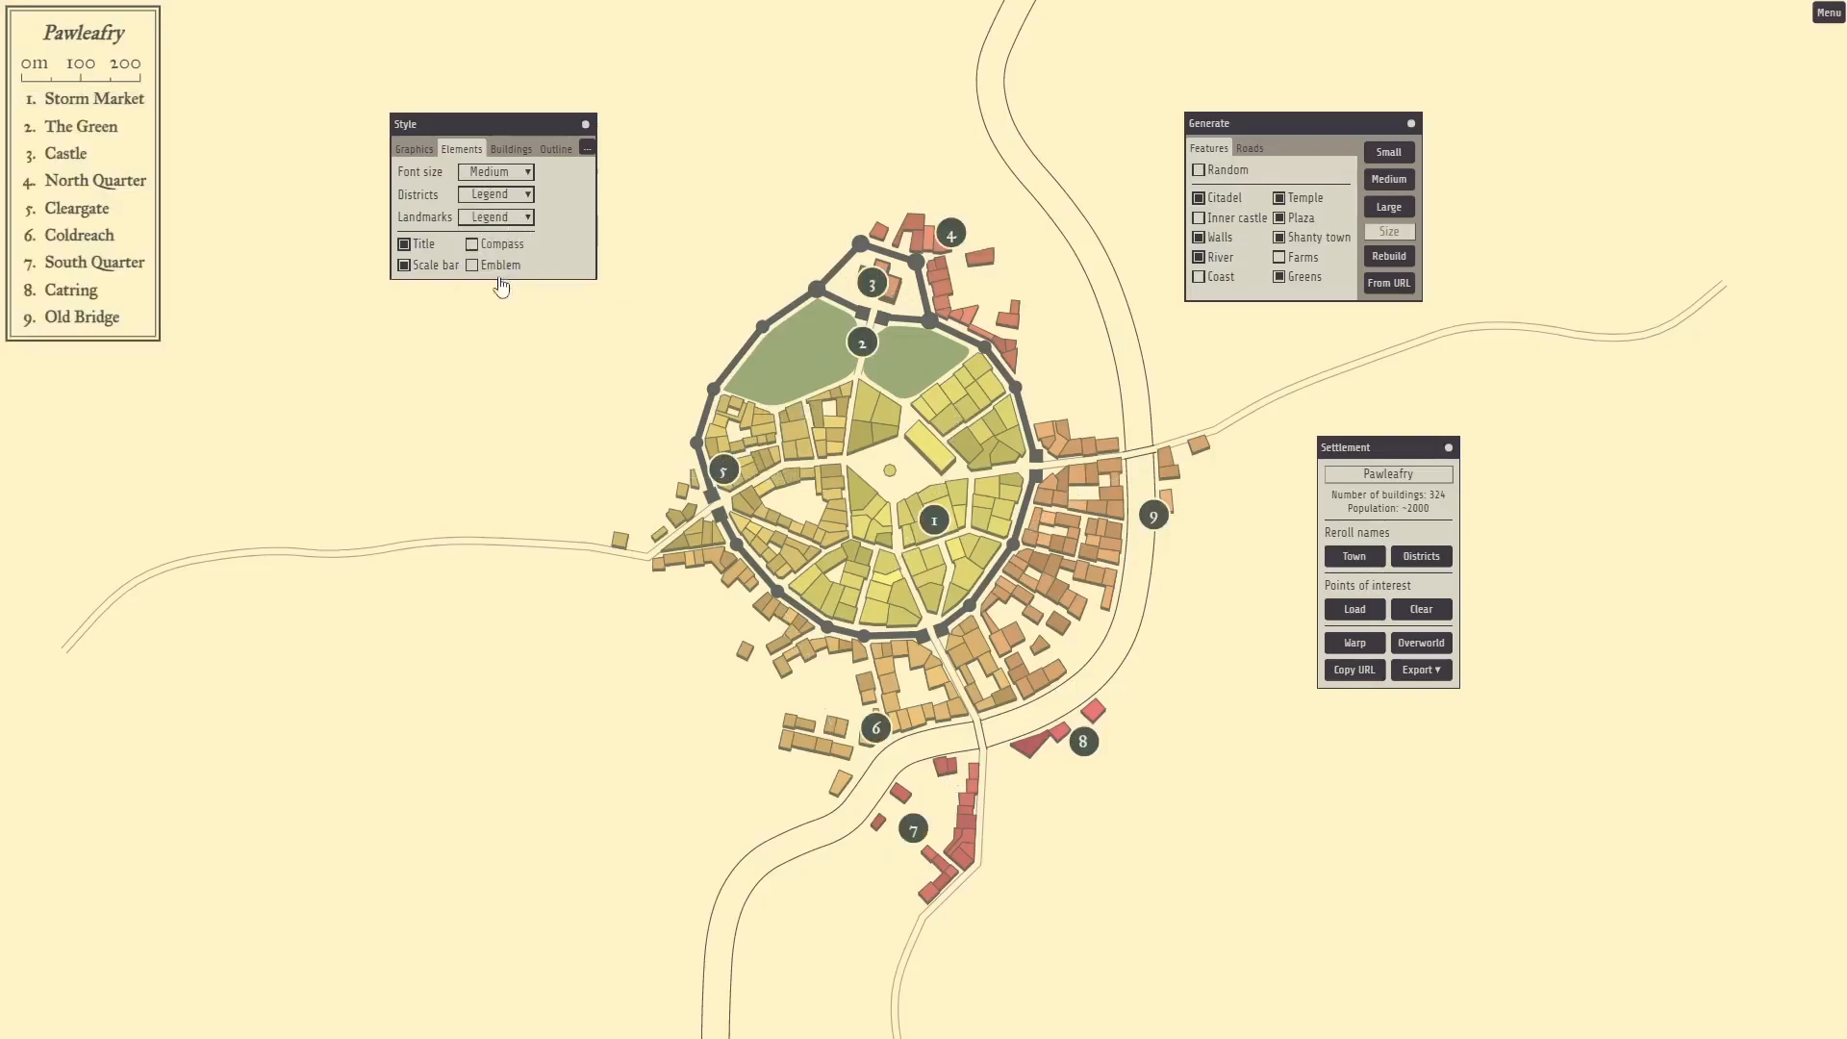
pyautogui.rightClick(493, 491)
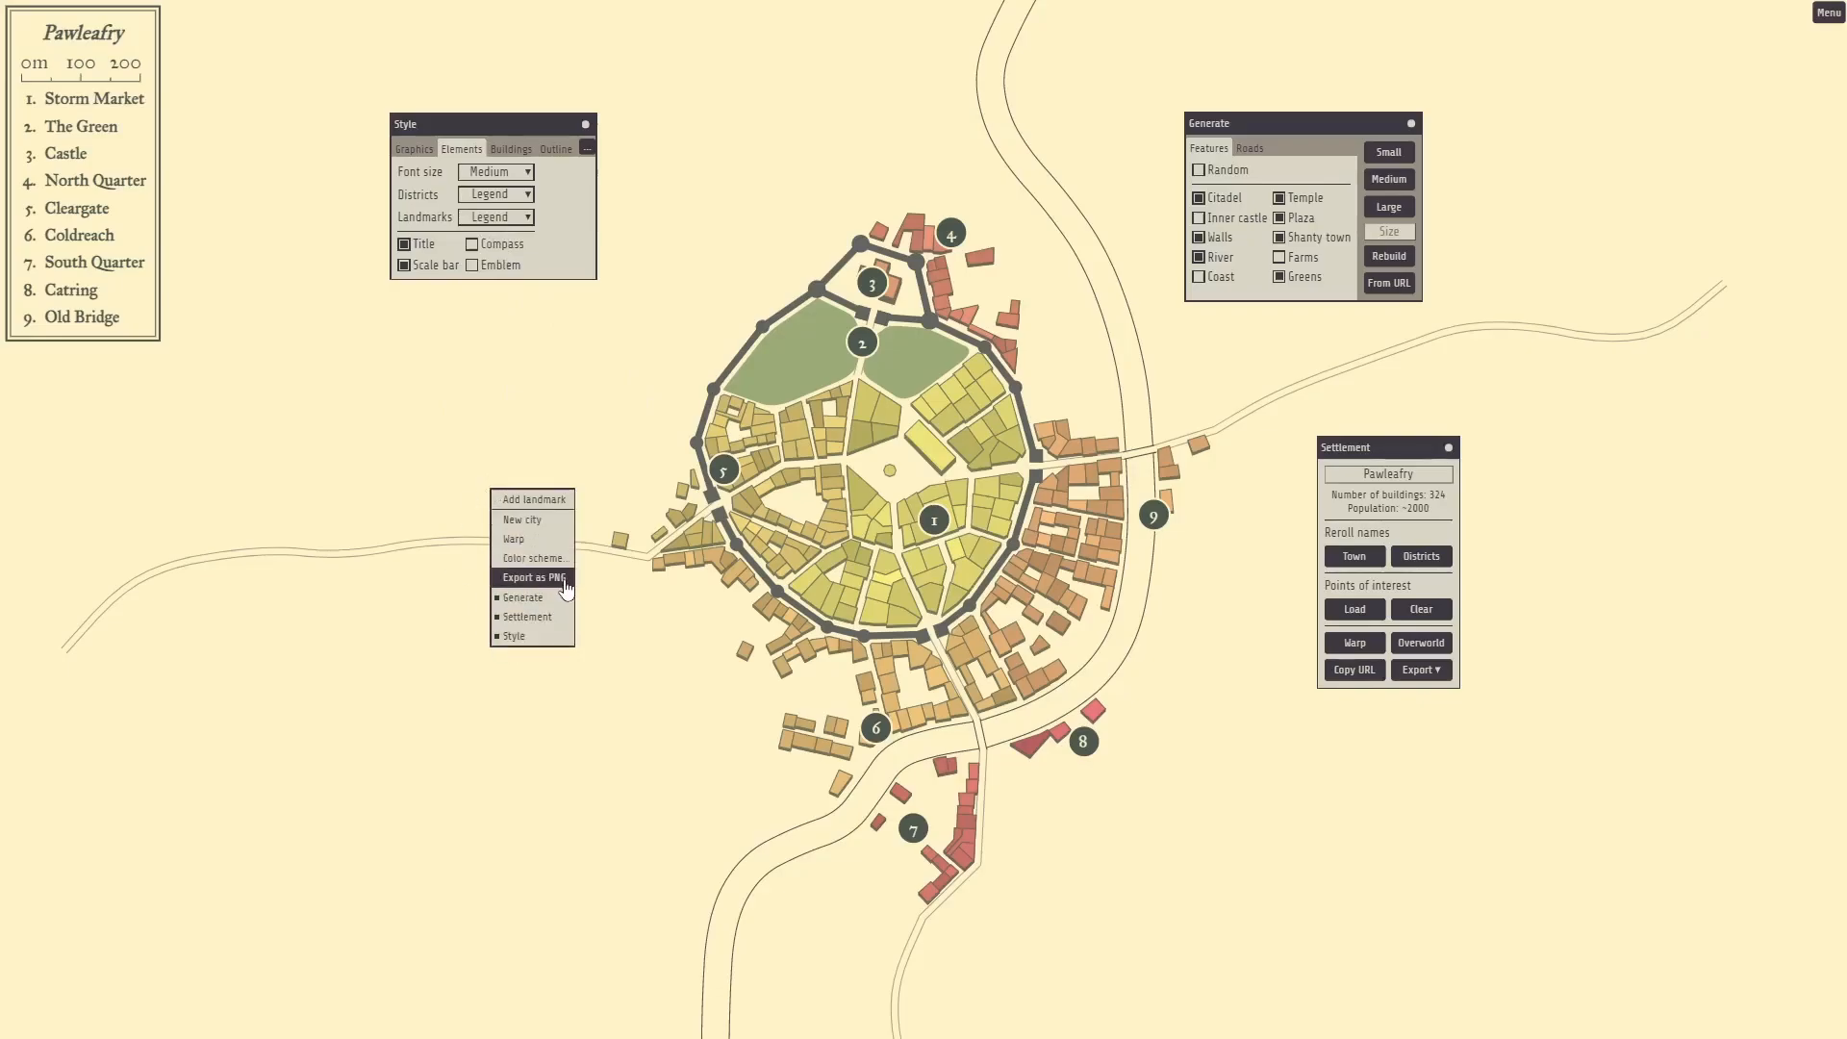
pyautogui.click(533, 500)
pyautogui.moveTo(494, 475); pyautogui.dragTo(423, 431)
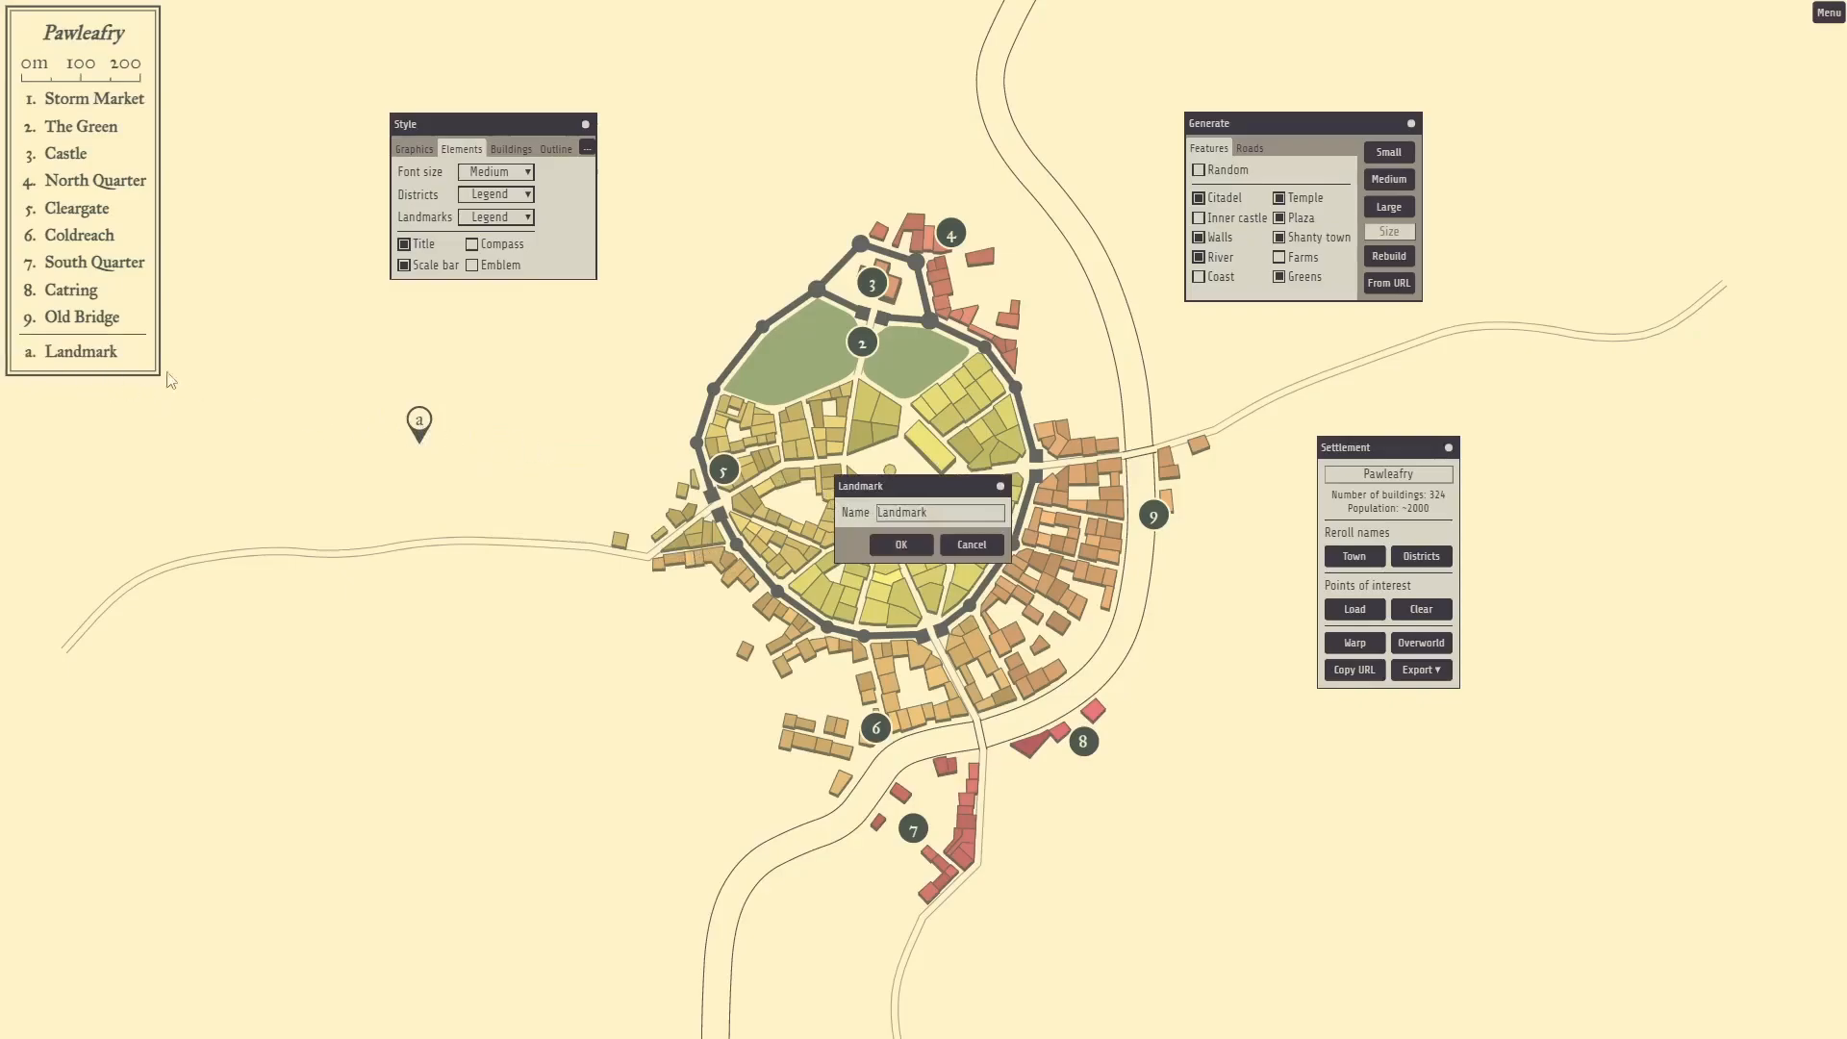
pyautogui.click(962, 547)
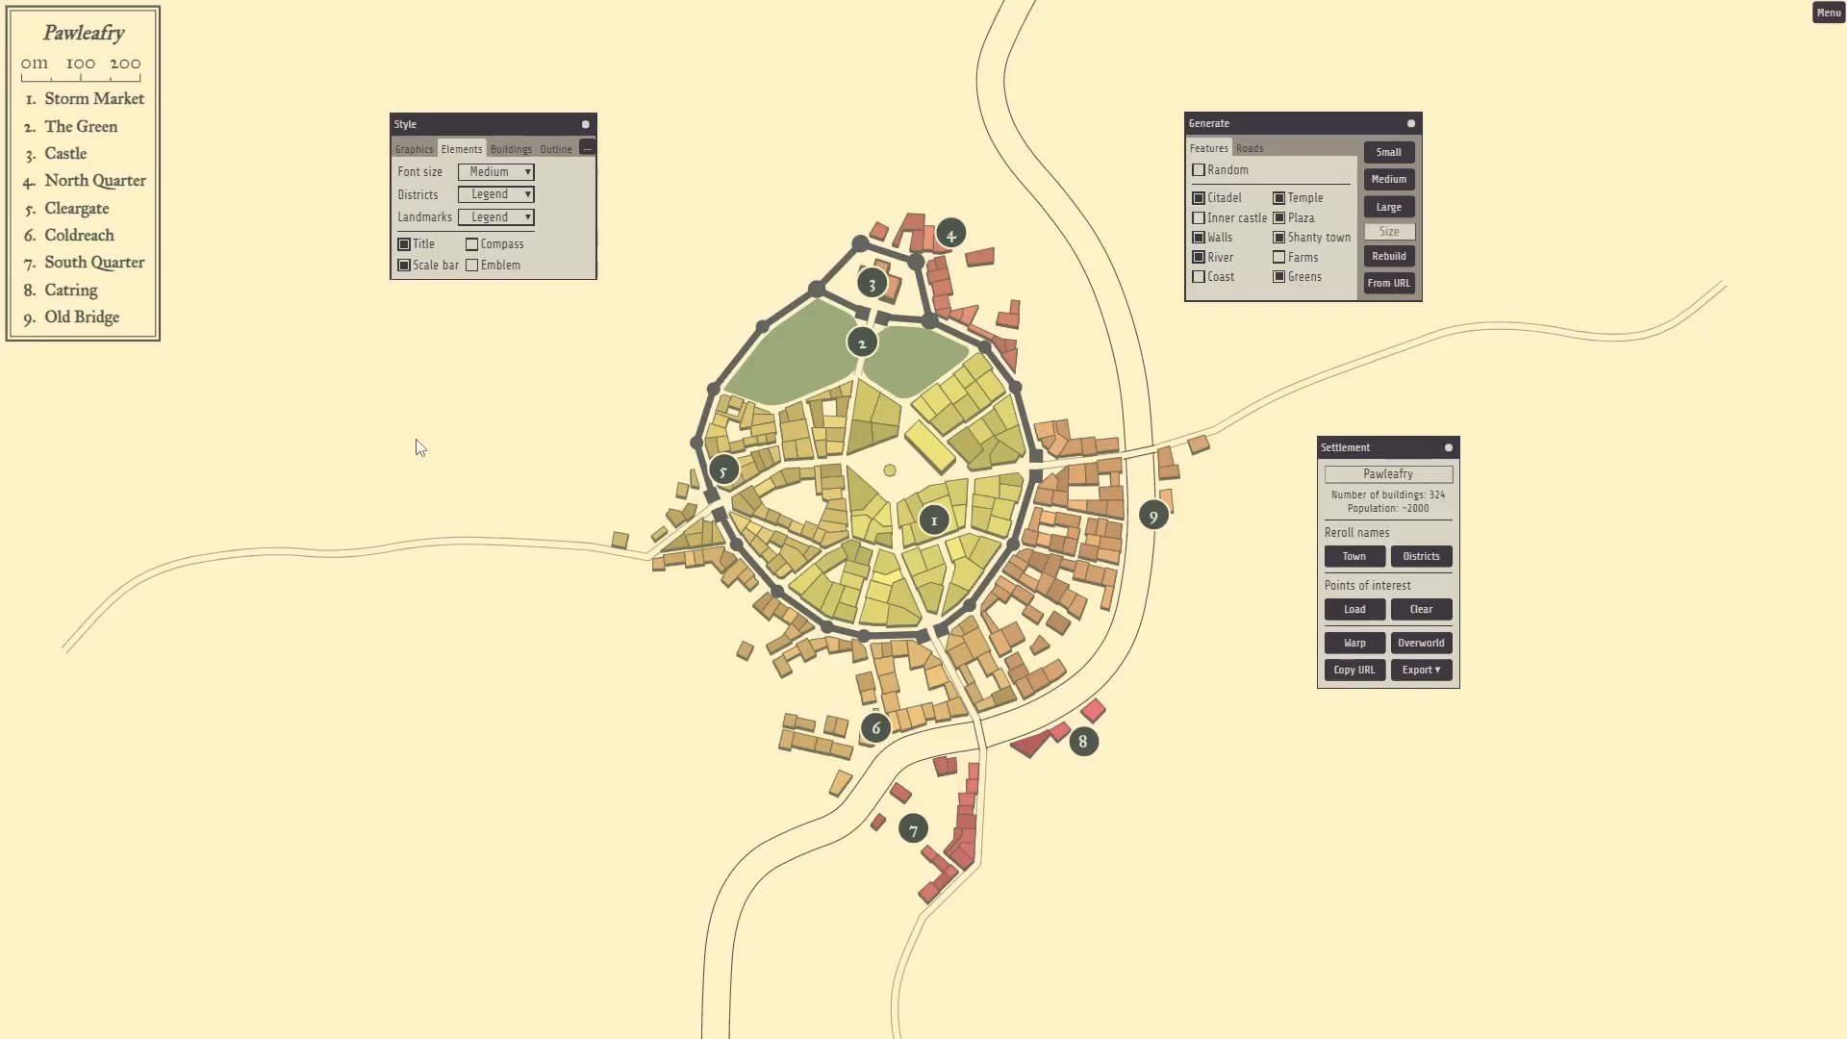
pyautogui.click(405, 245)
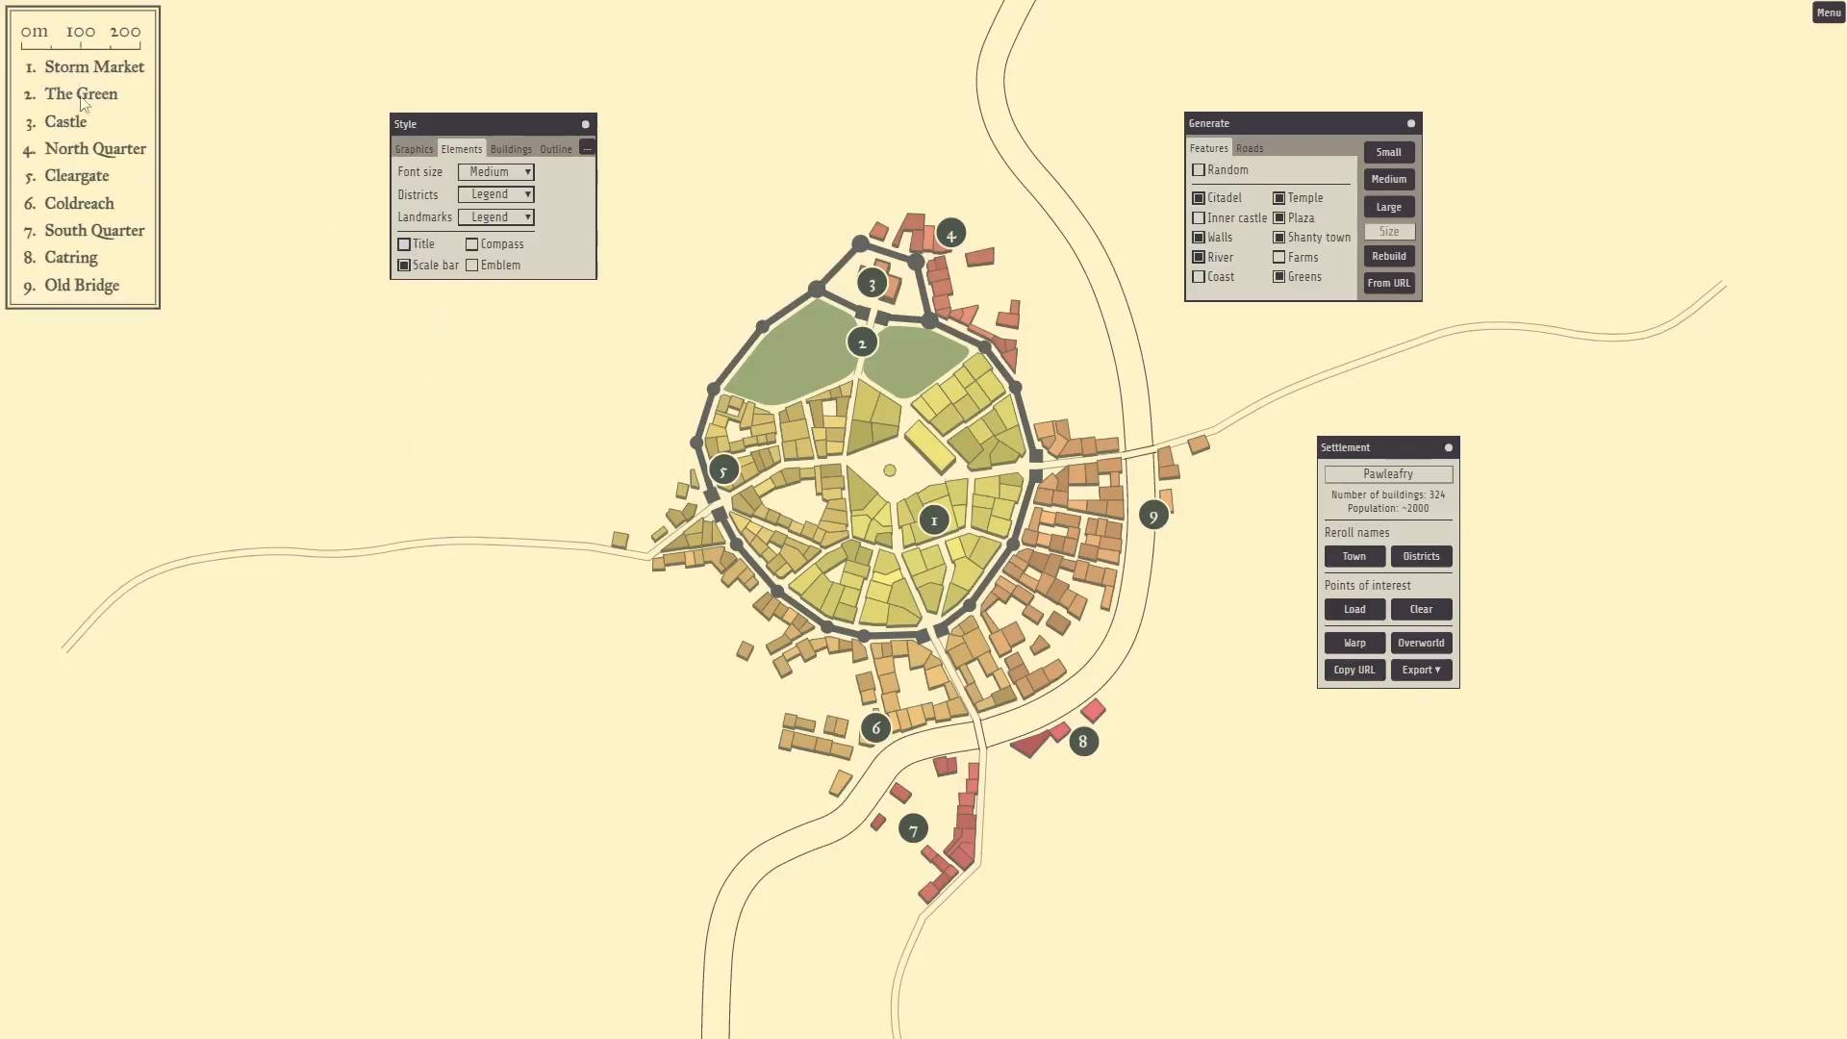
pyautogui.click(405, 245)
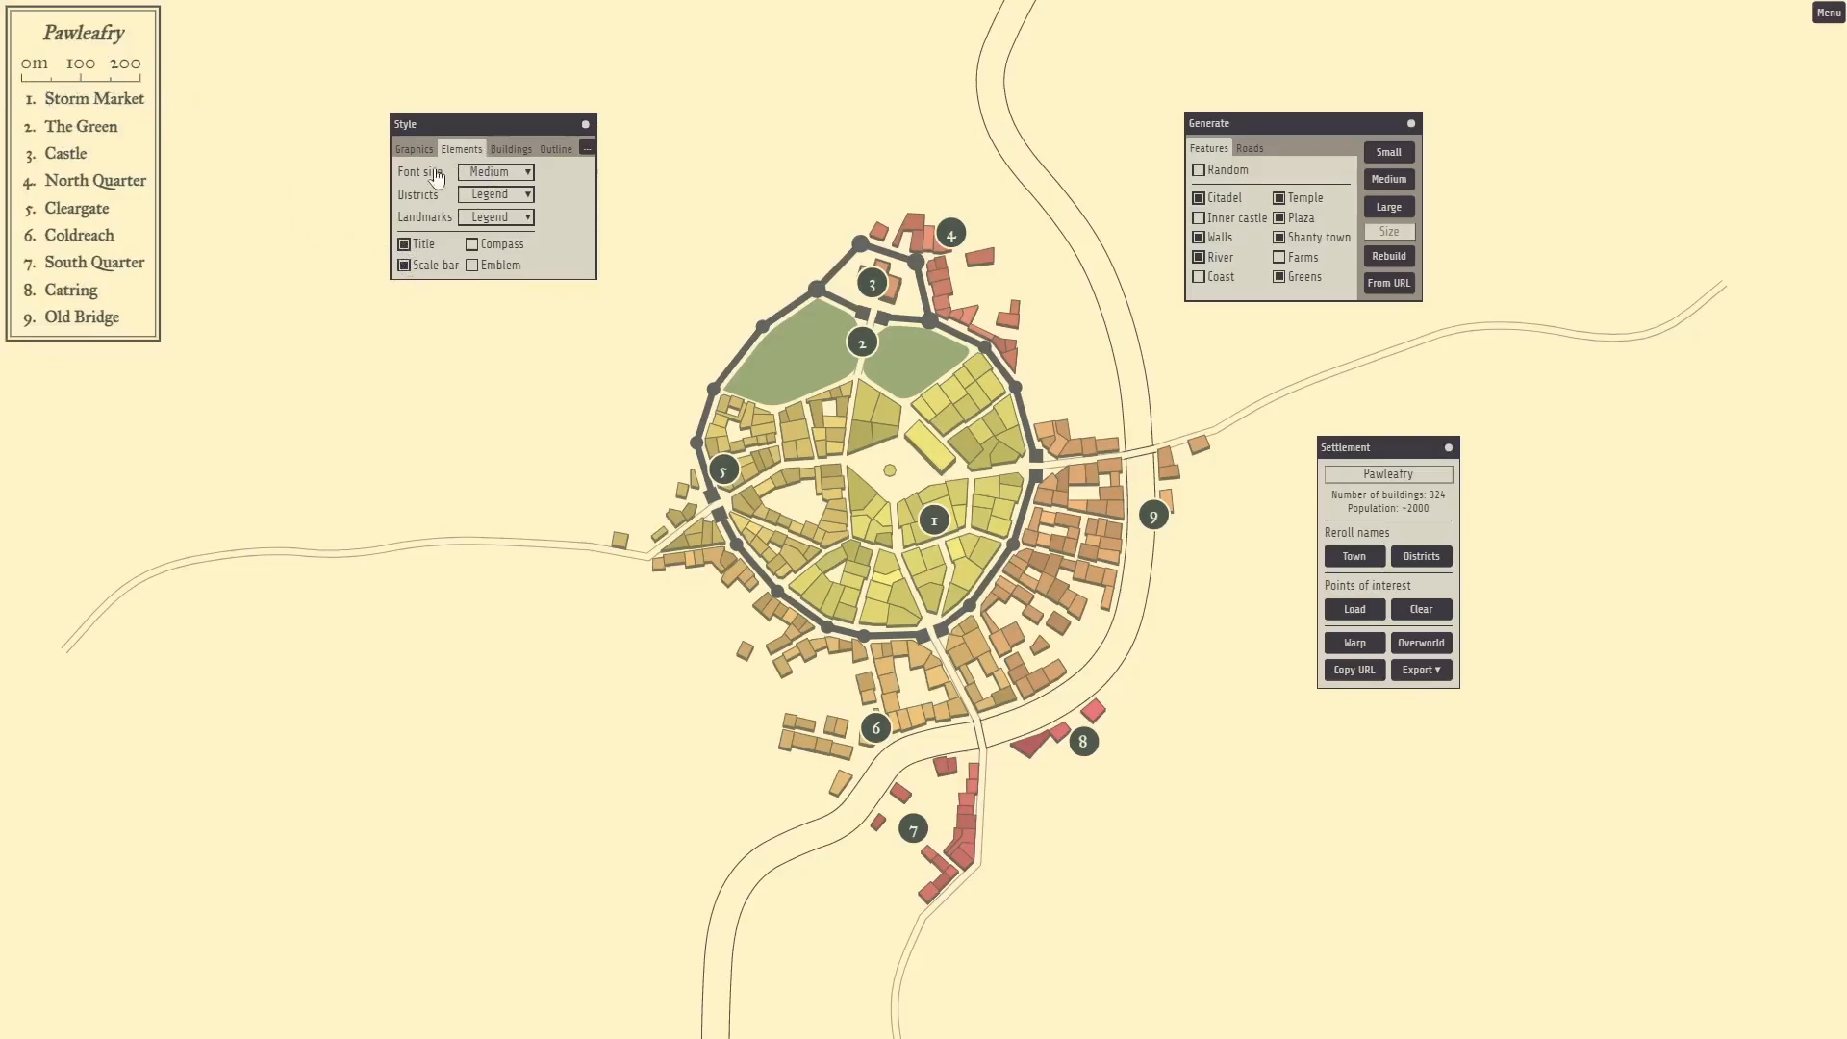
pyautogui.click(404, 266)
pyautogui.click(404, 266)
# In the Buildings options, toggle Raised off and on twice, leaving it on.
pyautogui.click(511, 149)
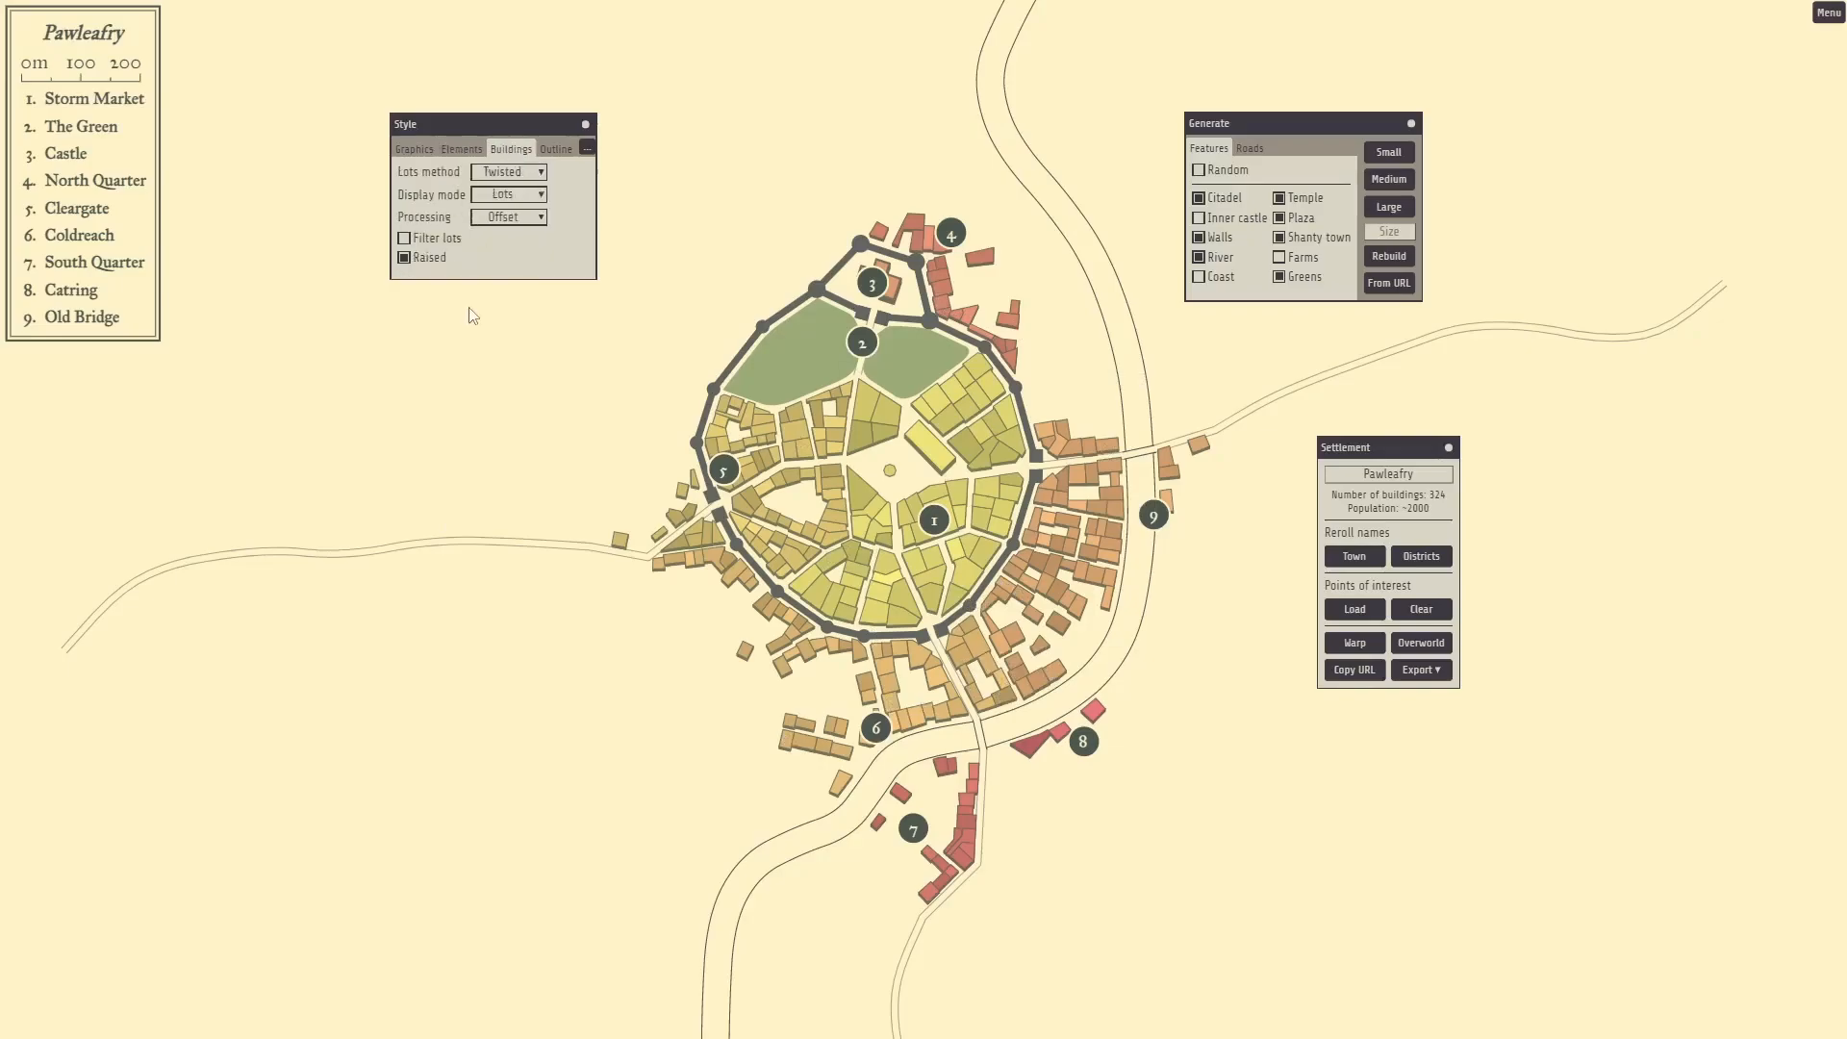
pyautogui.click(404, 260)
pyautogui.click(404, 260)
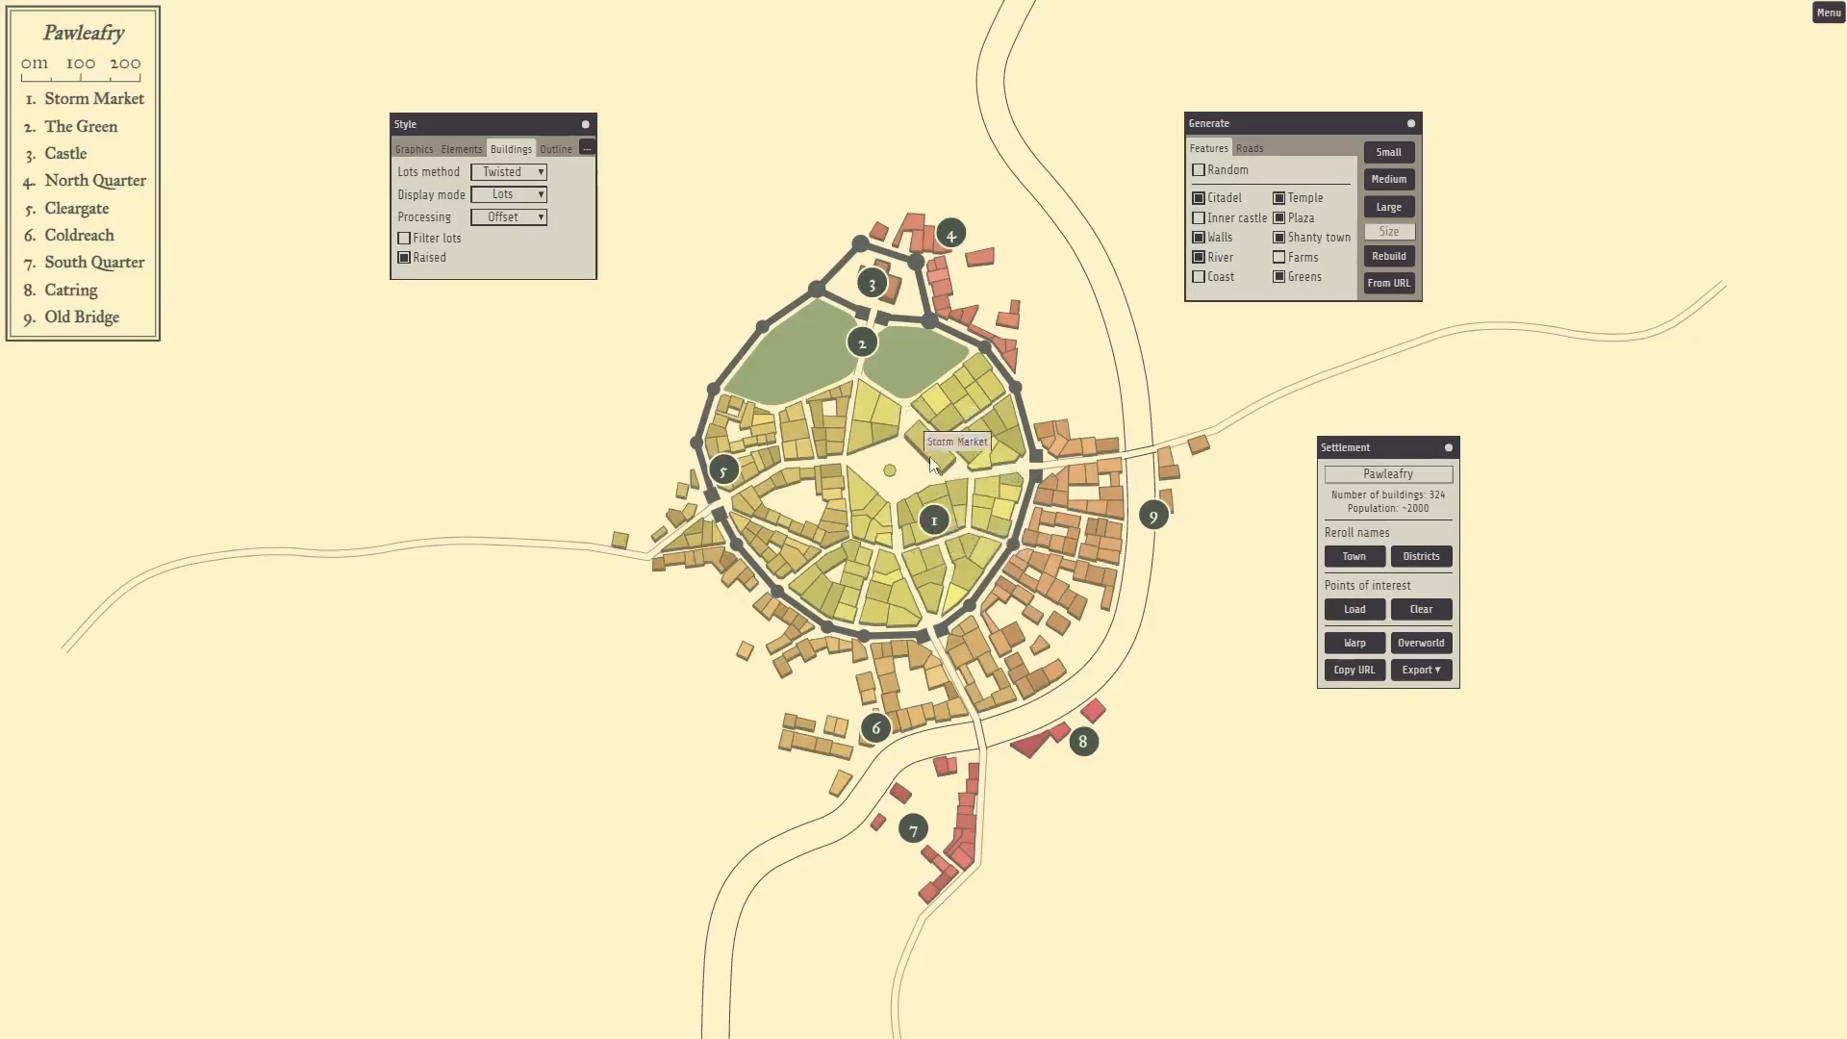
pyautogui.click(404, 262)
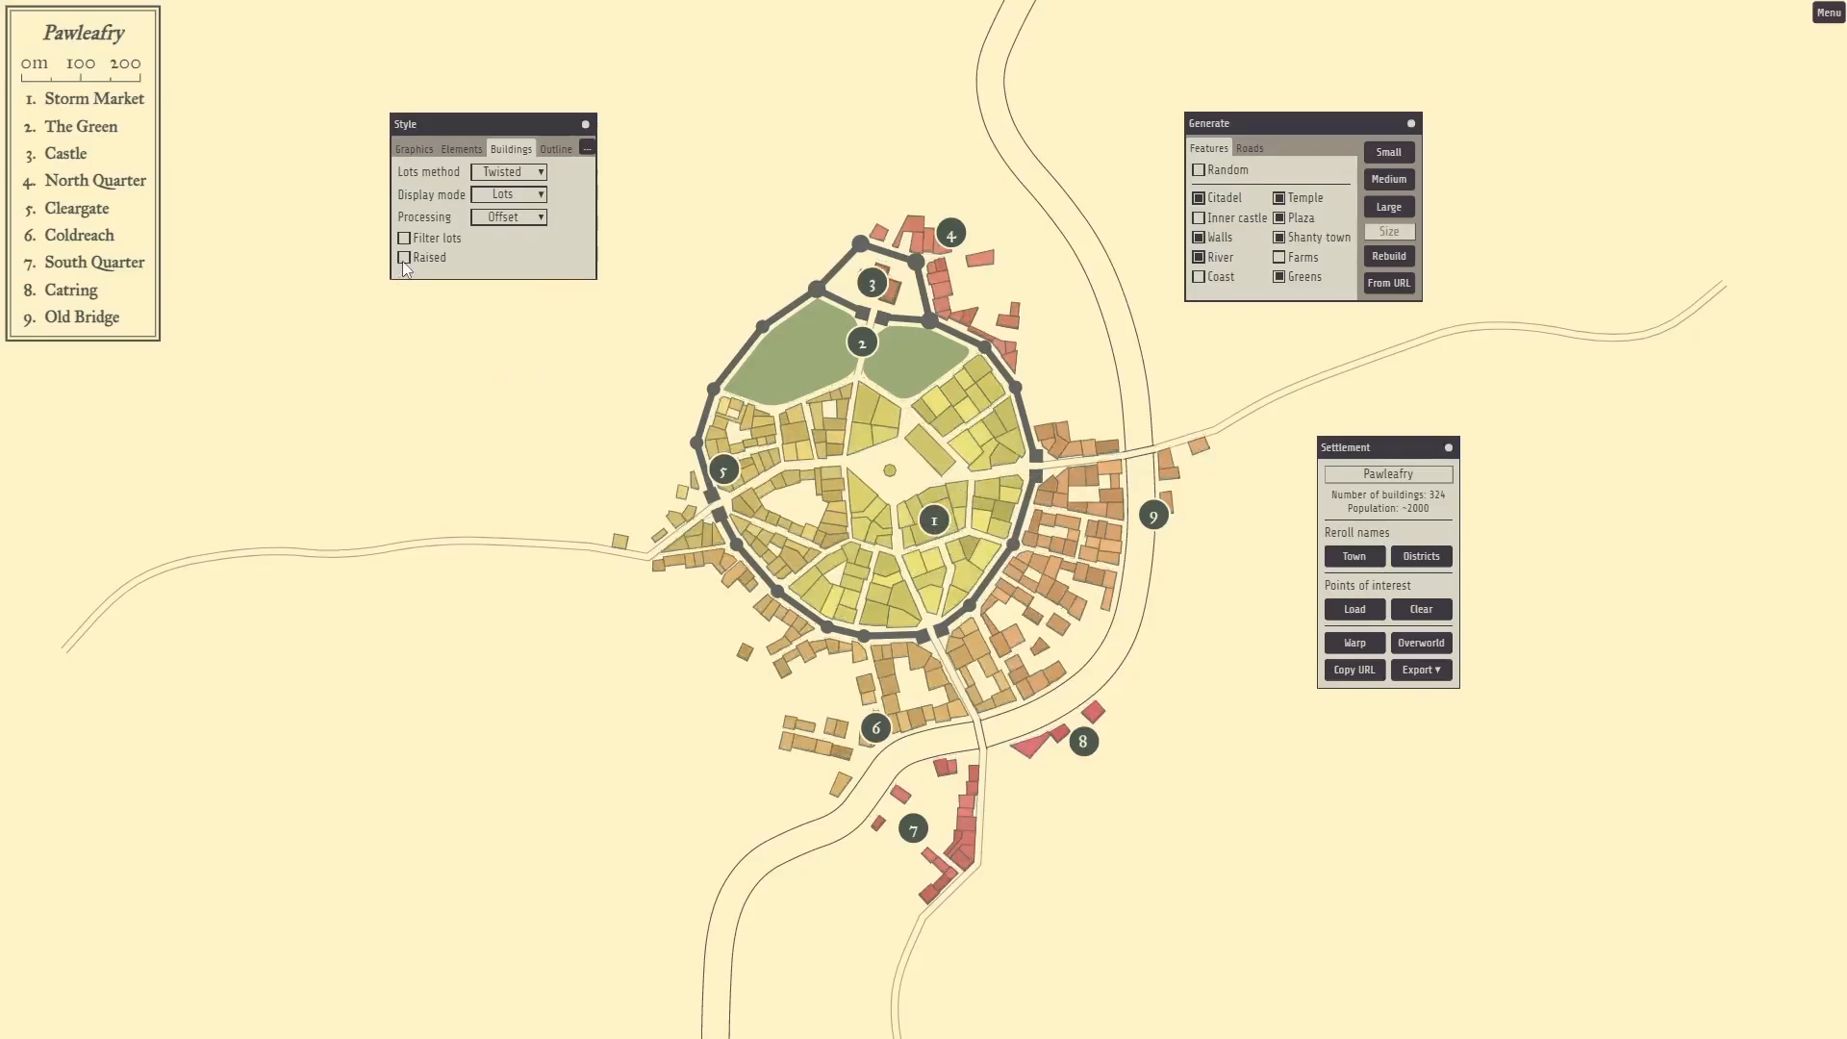
pyautogui.click(404, 262)
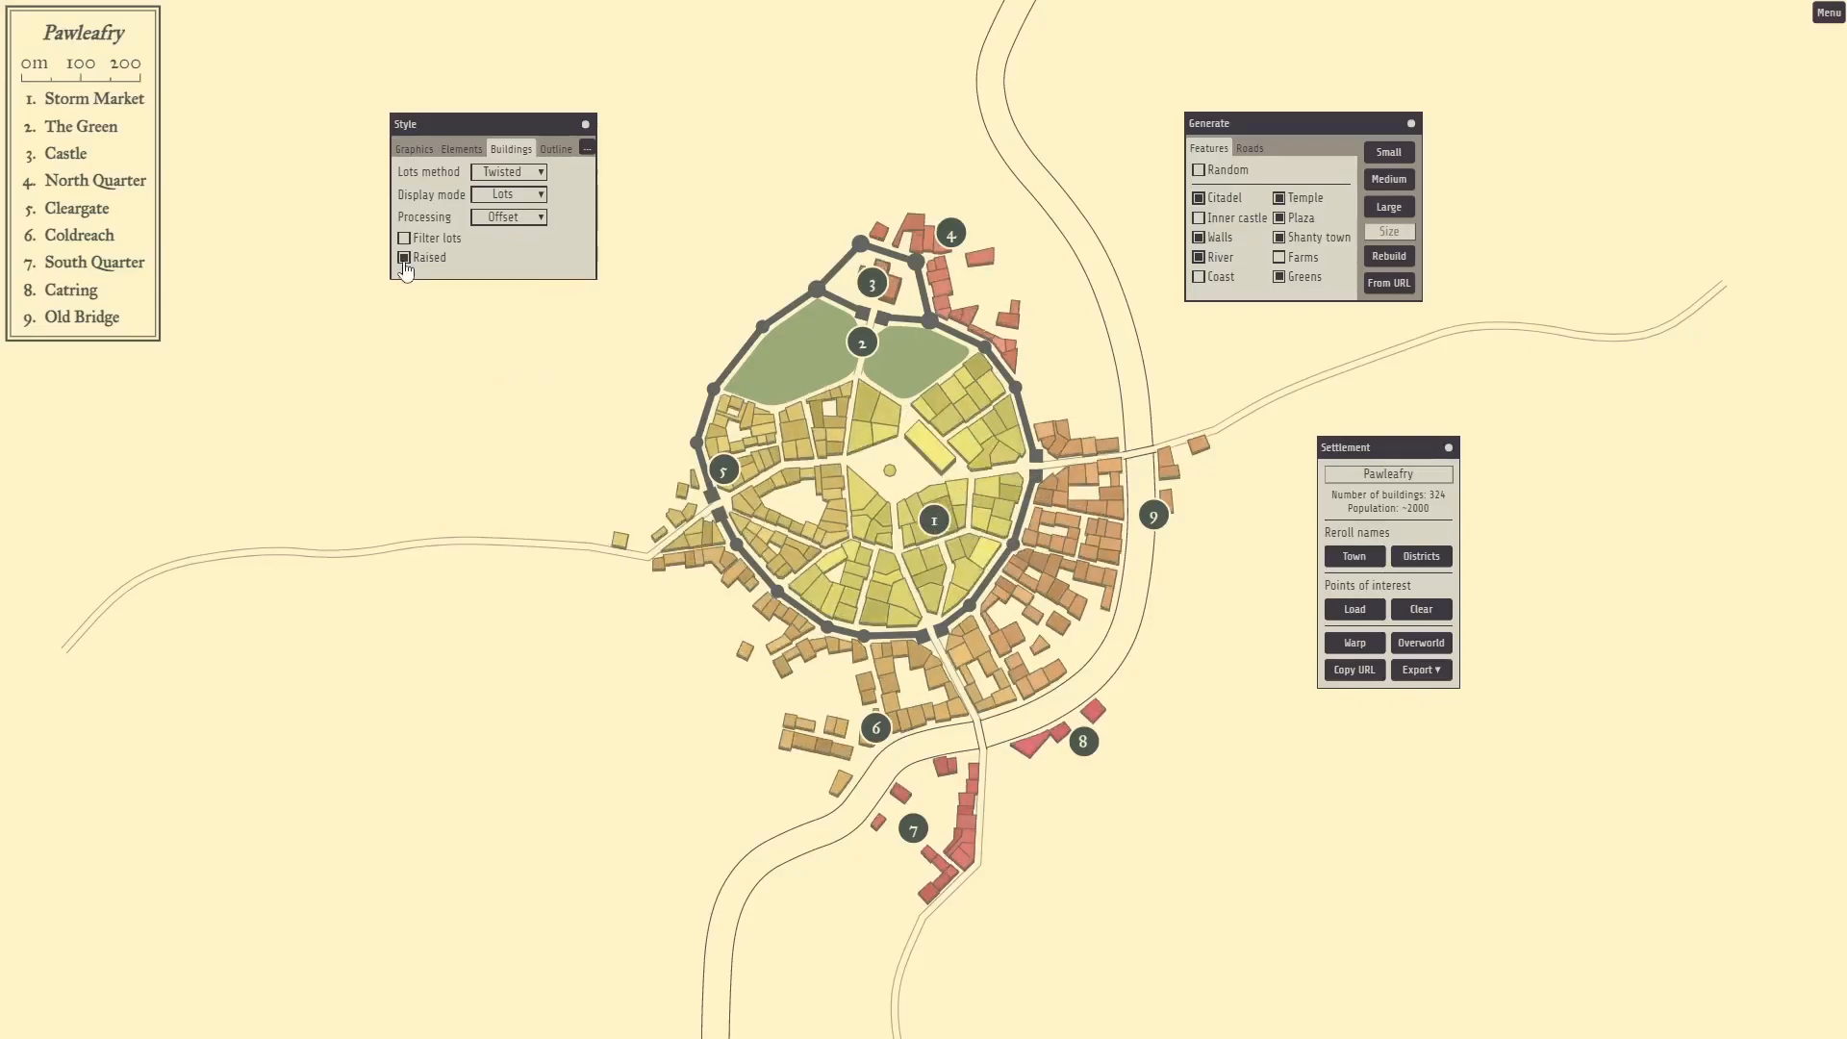
# Try Bisection and Voronoi lot methods, then return to Twisted.
pyautogui.click(541, 173)
pyautogui.click(537, 225)
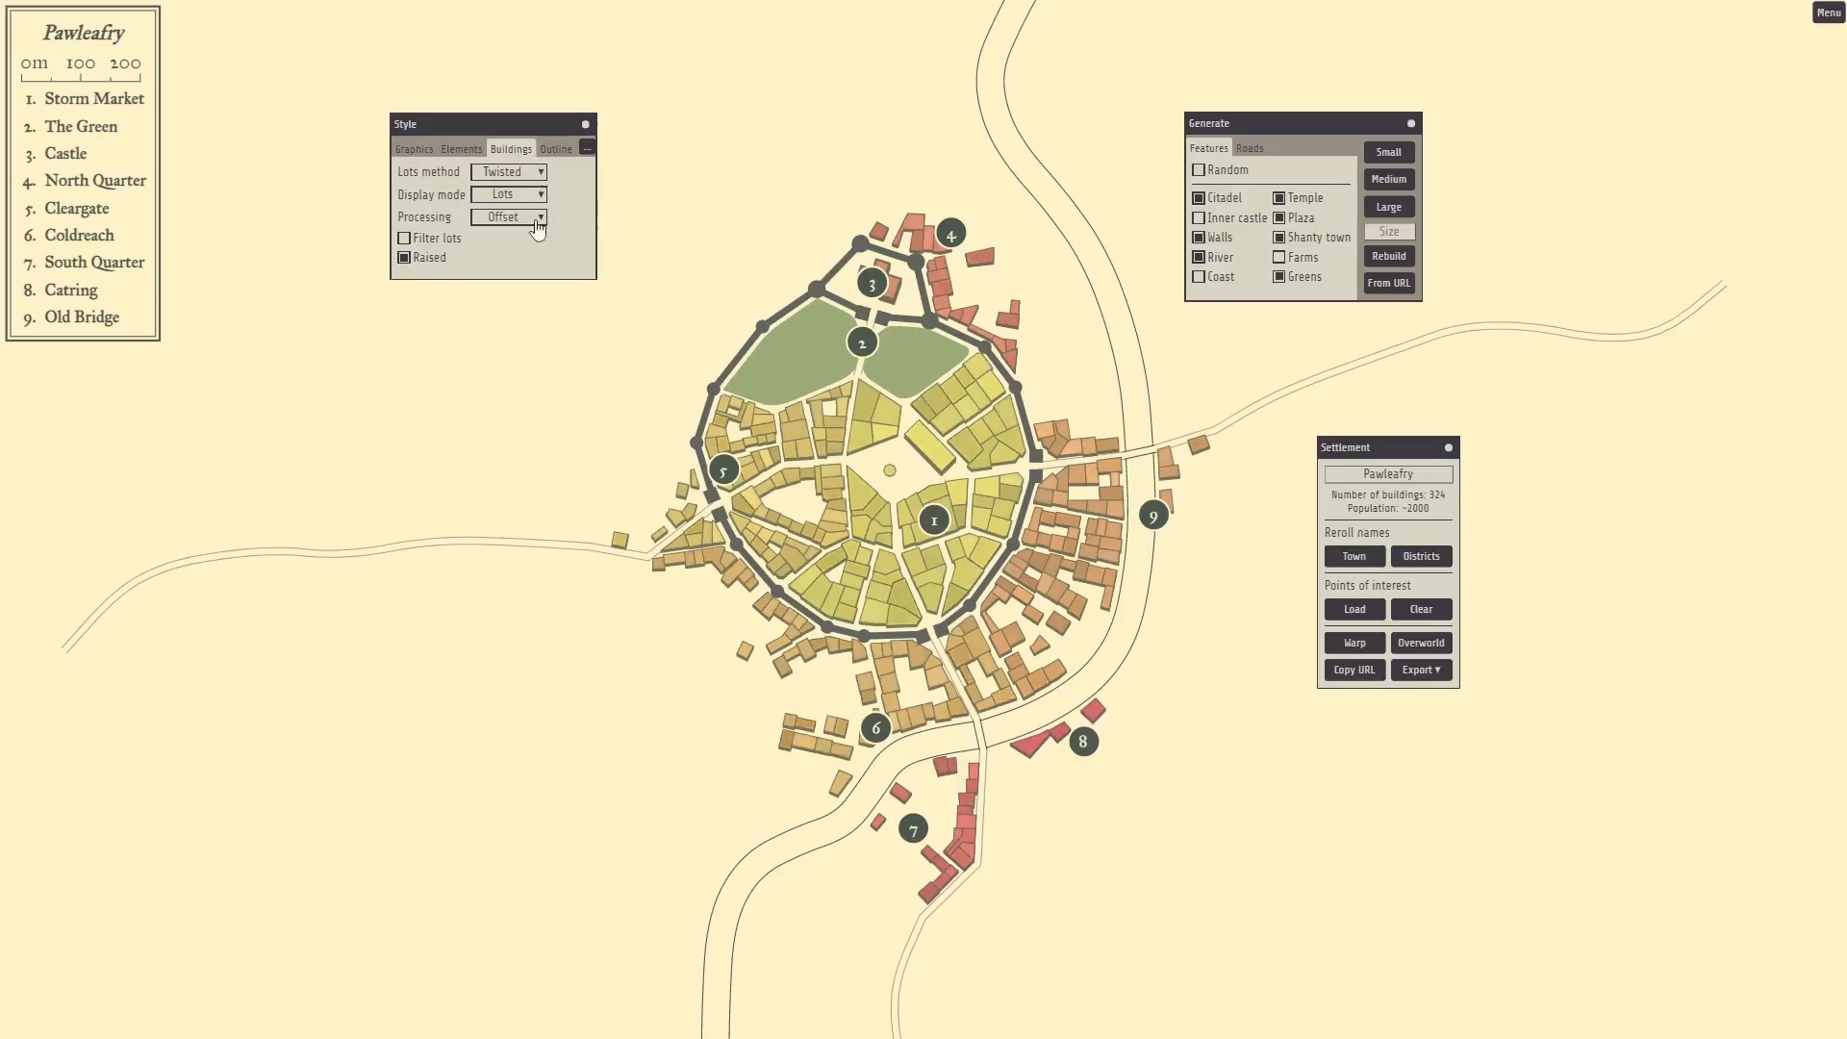
pyautogui.click(511, 174)
pyautogui.click(509, 191)
pyautogui.click(531, 174)
pyautogui.click(517, 210)
pyautogui.click(519, 173)
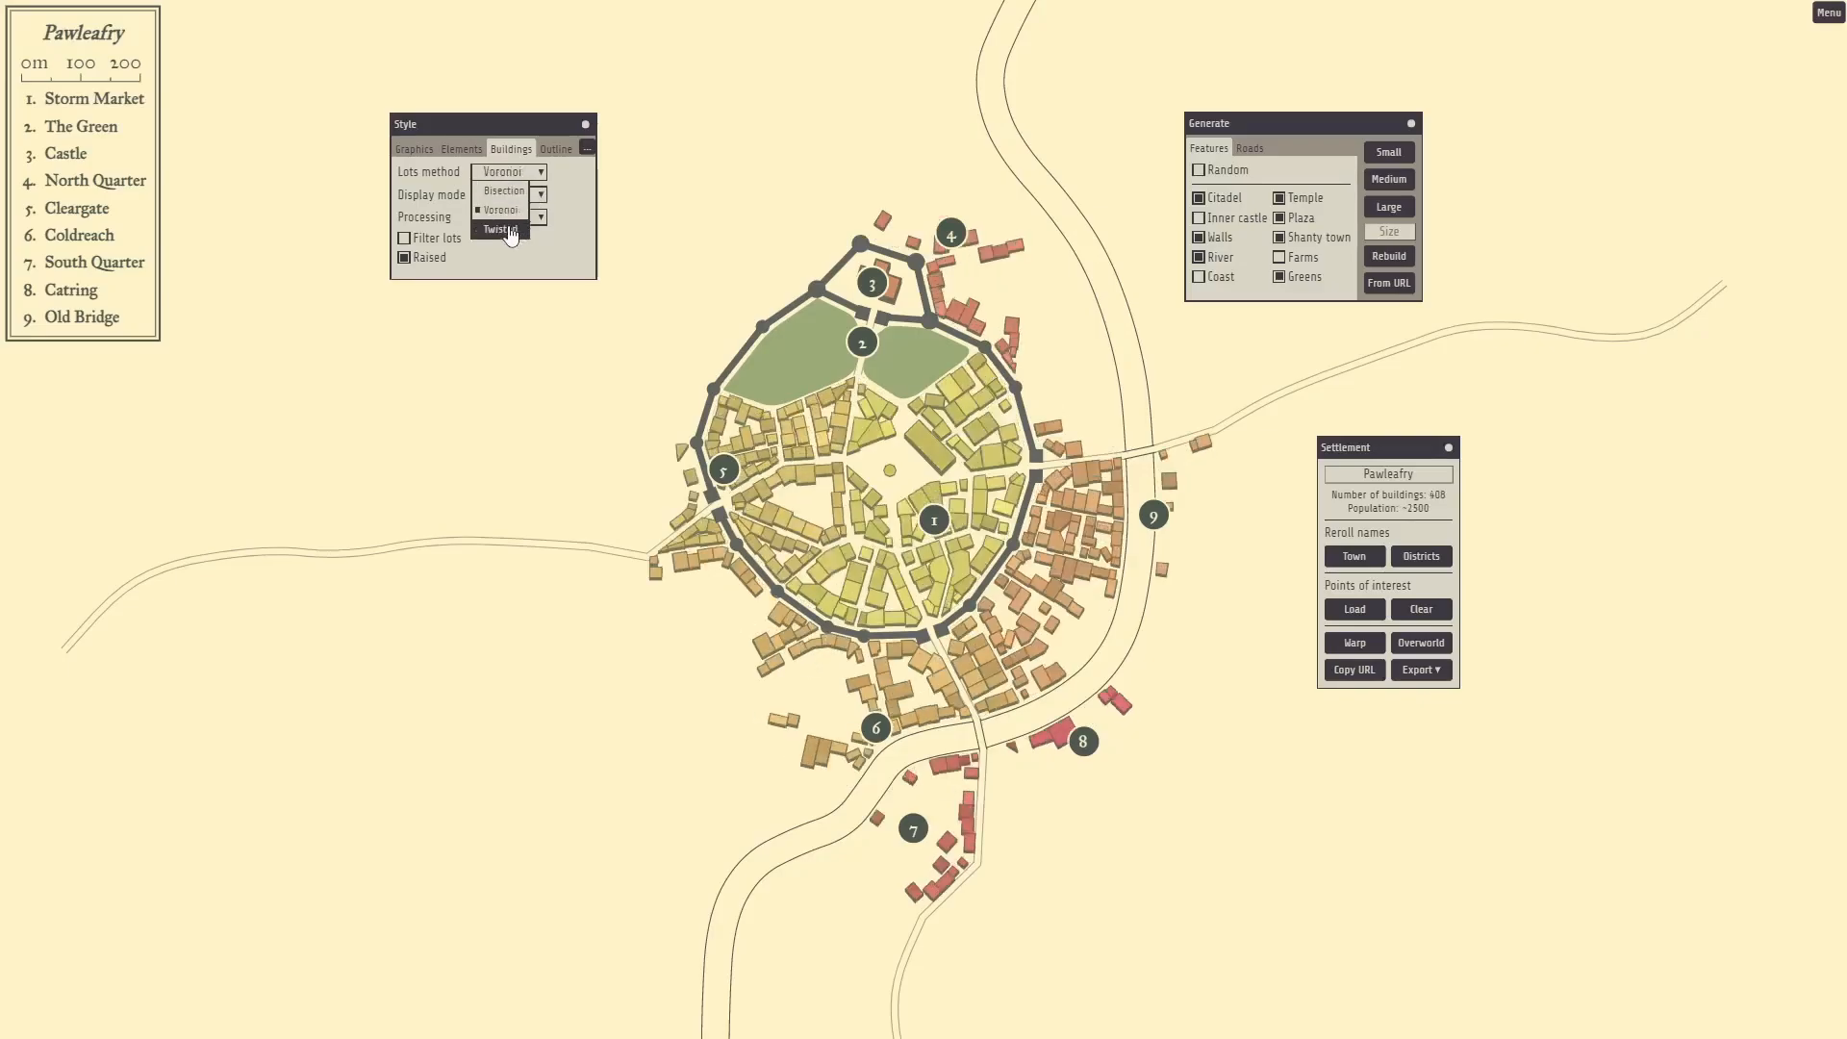
pyautogui.click(502, 229)
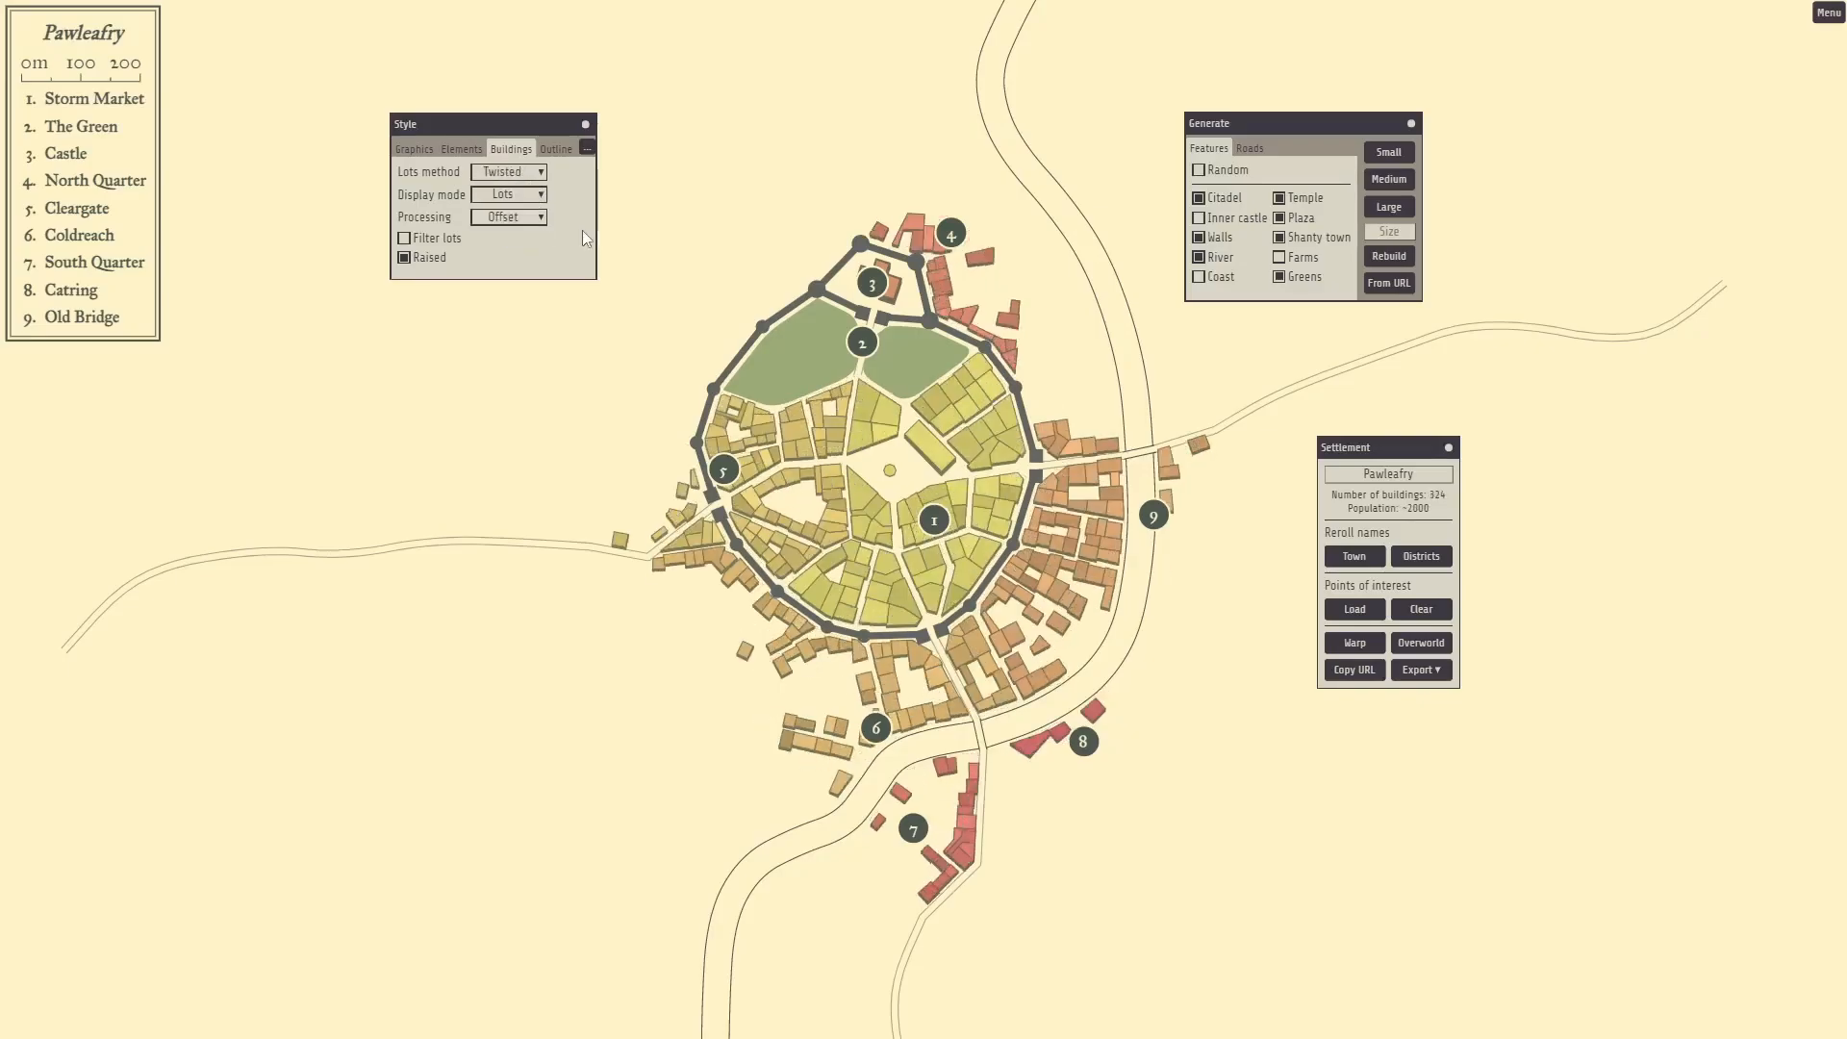
# Try Block, Simple and Complex display modes, then return to Lots.
pyautogui.click(516, 199)
pyautogui.click(495, 213)
pyautogui.click(510, 194)
pyautogui.click(499, 251)
pyautogui.click(515, 198)
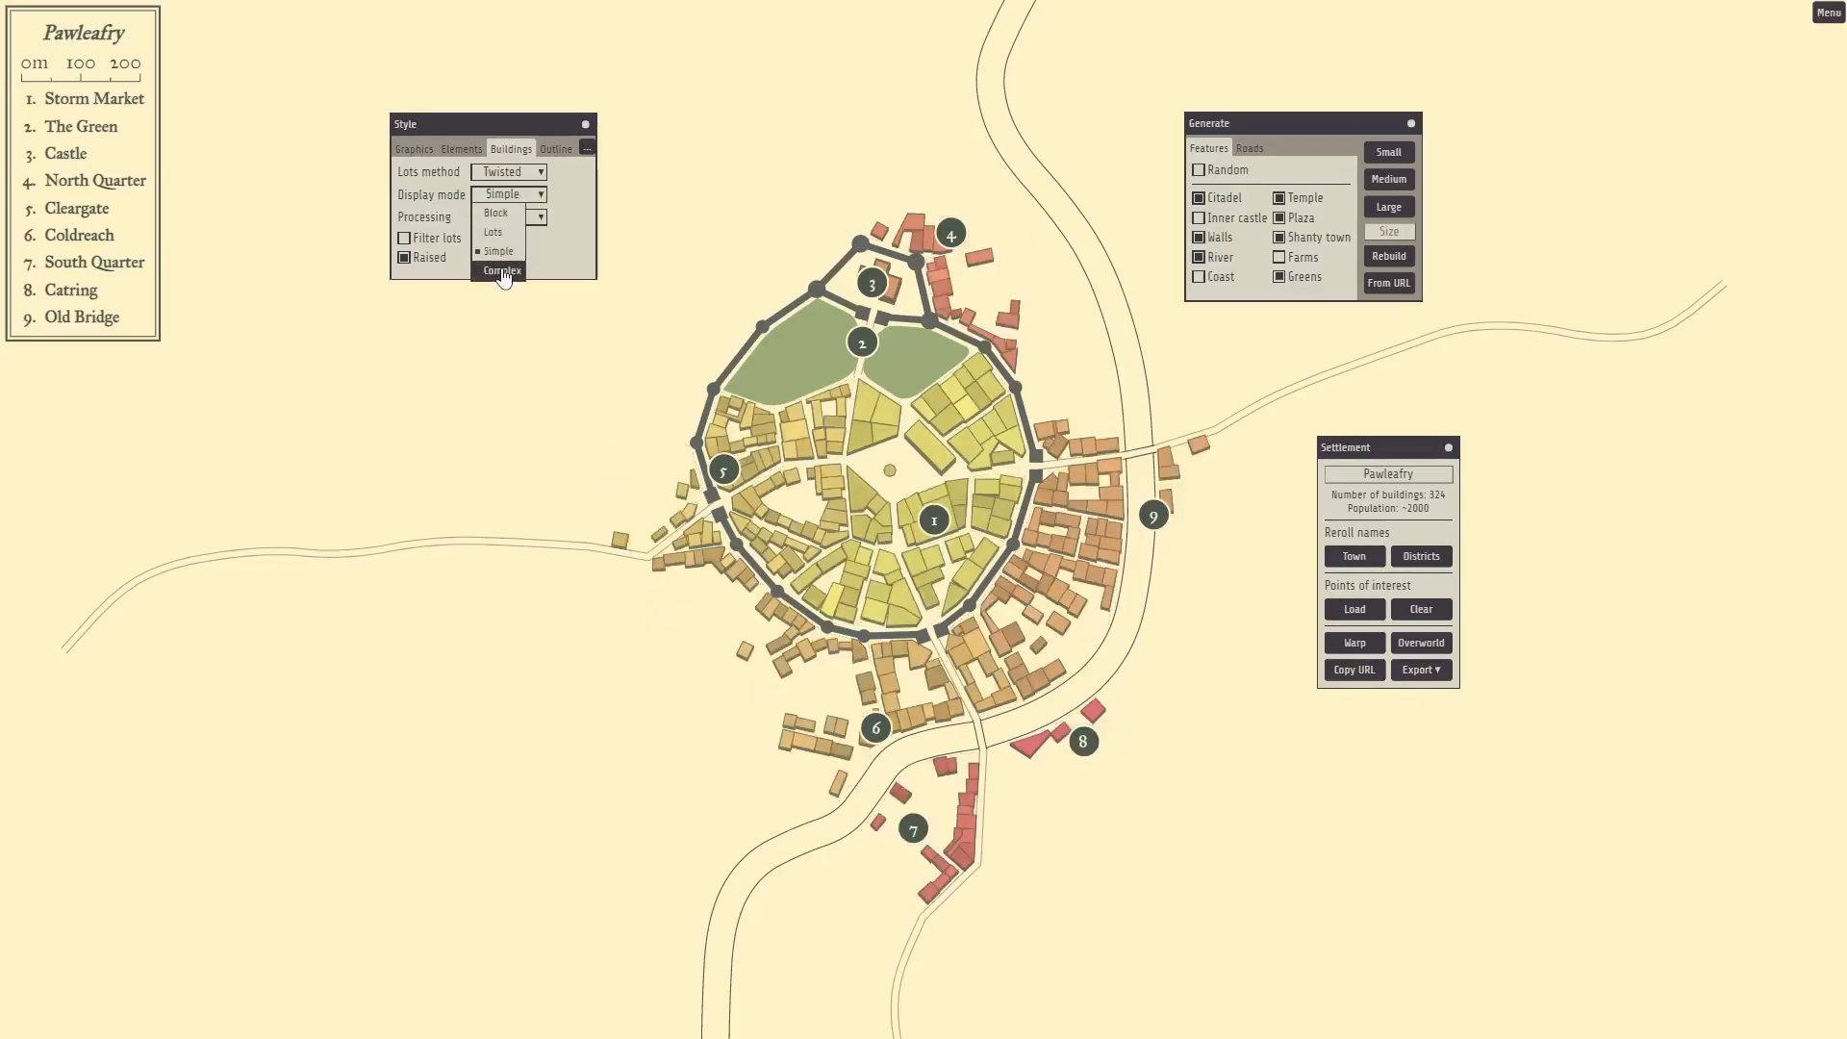
pyautogui.click(502, 272)
pyautogui.click(514, 195)
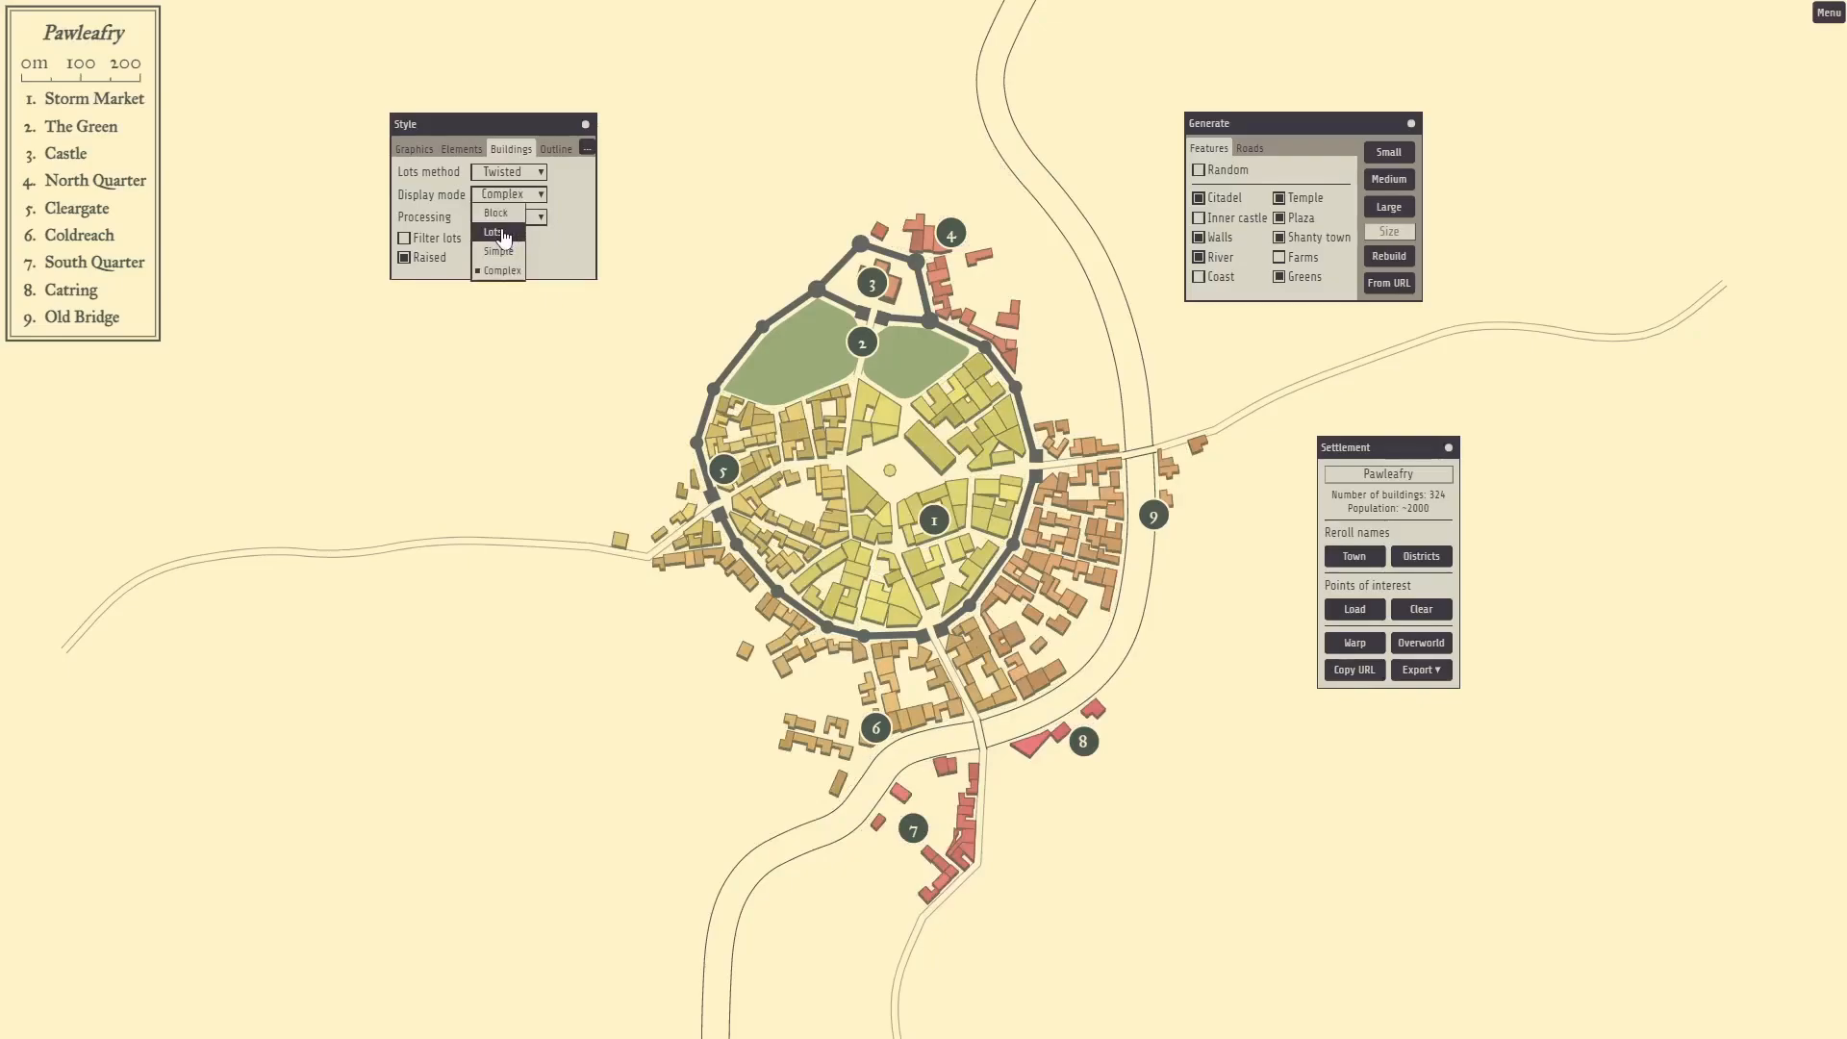
pyautogui.click(502, 236)
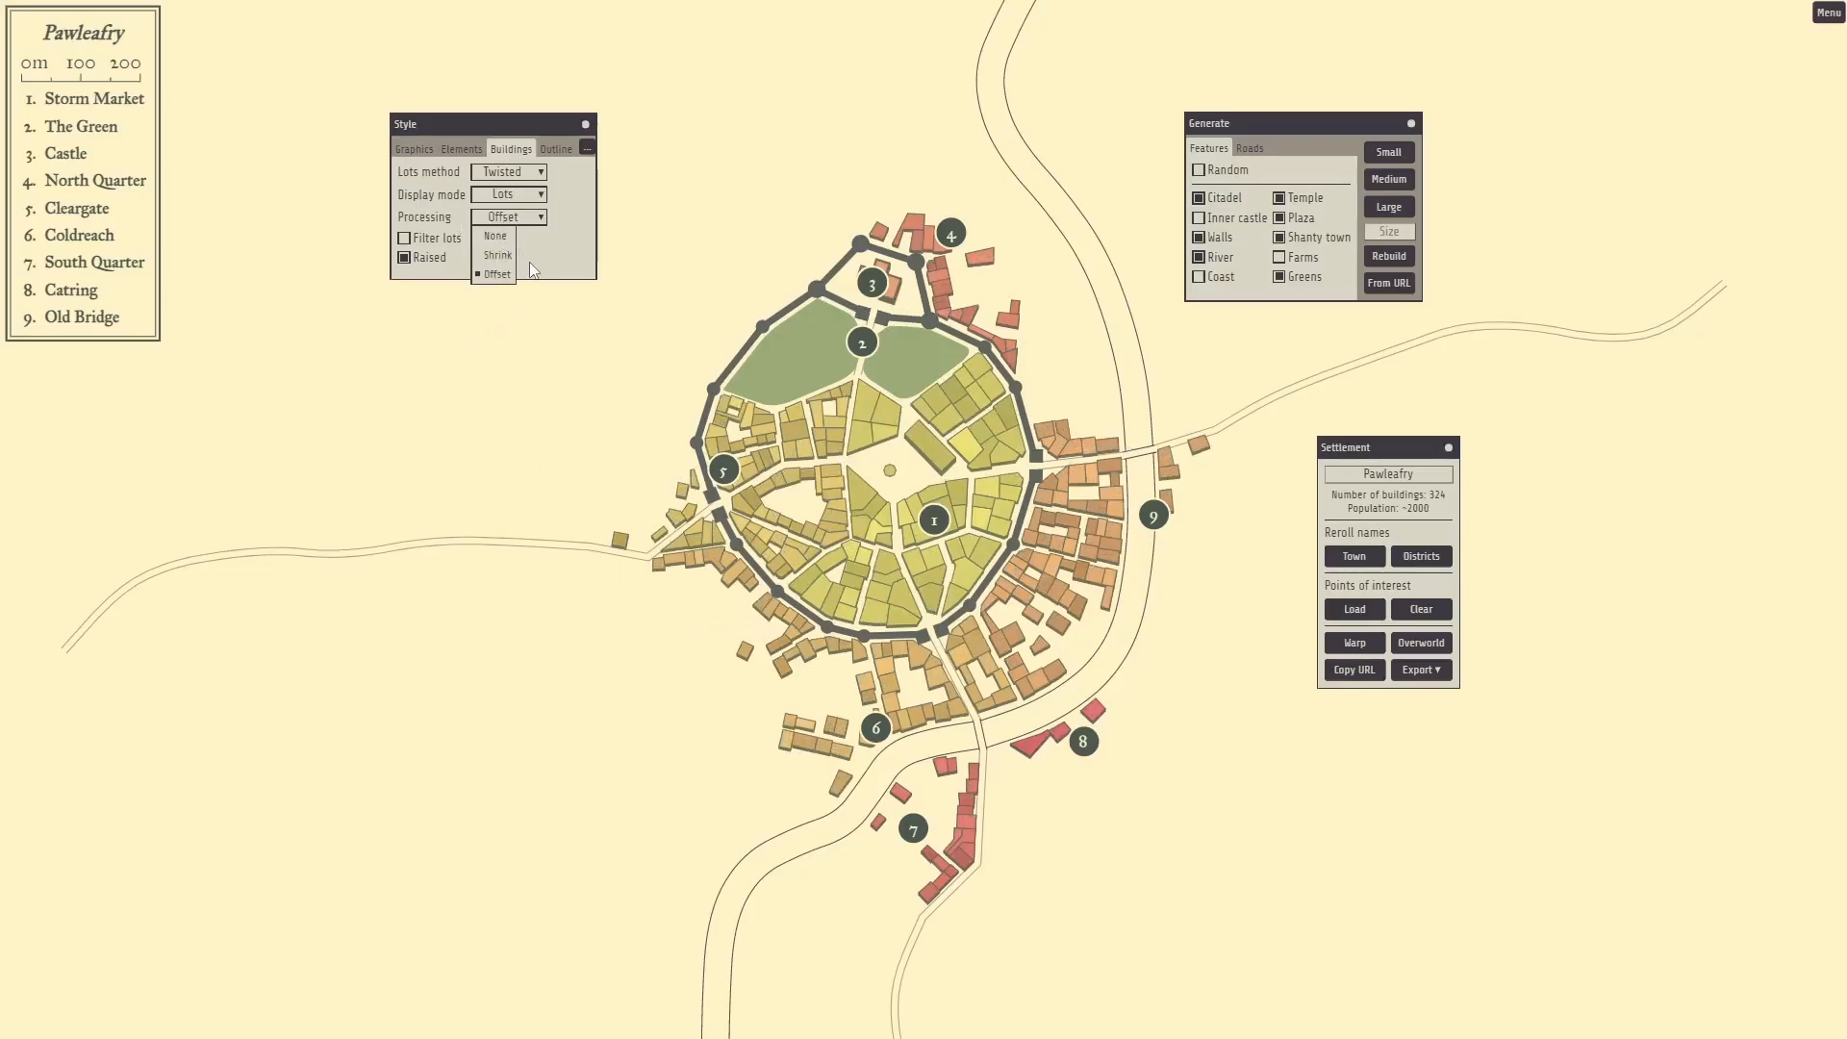
# Set building processing to None, then restore Offset.
pyautogui.click(496, 235)
pyautogui.click(508, 219)
pyautogui.click(513, 223)
pyautogui.click(512, 223)
pyautogui.click(508, 274)
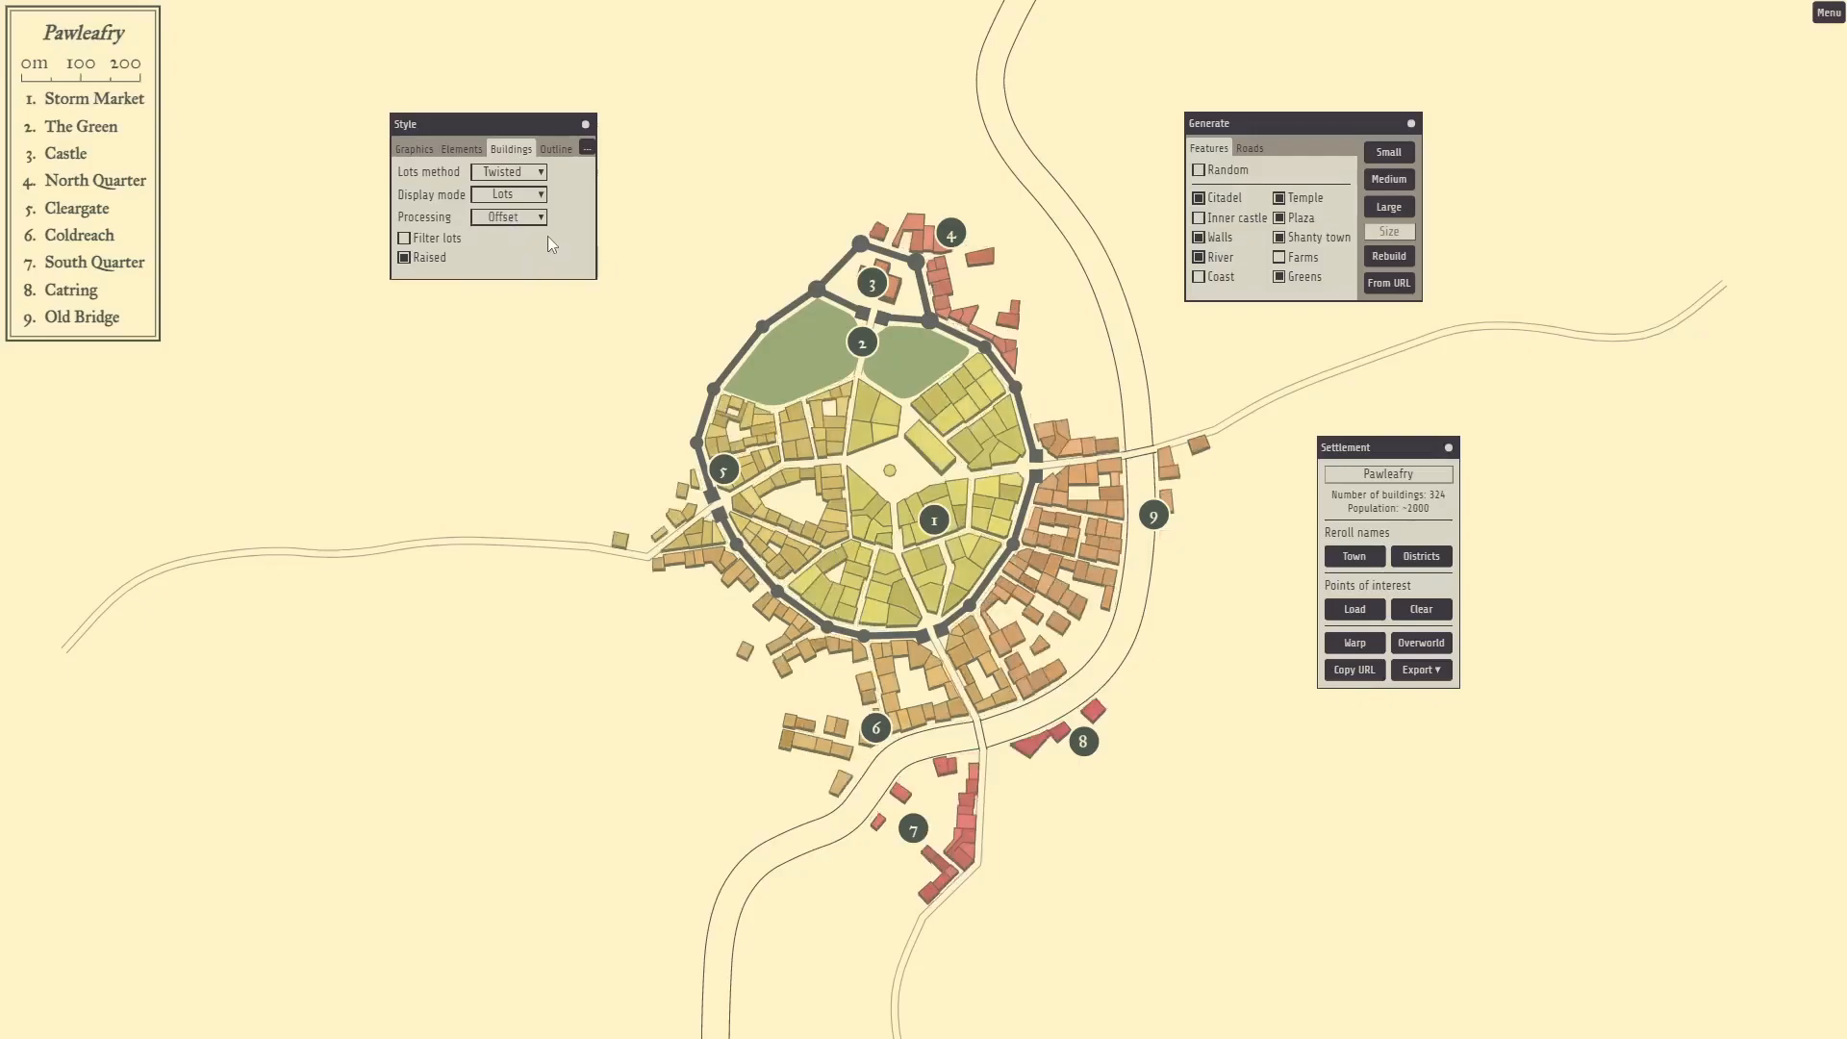
# Turn off water outlines, keeping roads and buildings outlined, then show the Text font settings.
pyautogui.click(558, 154)
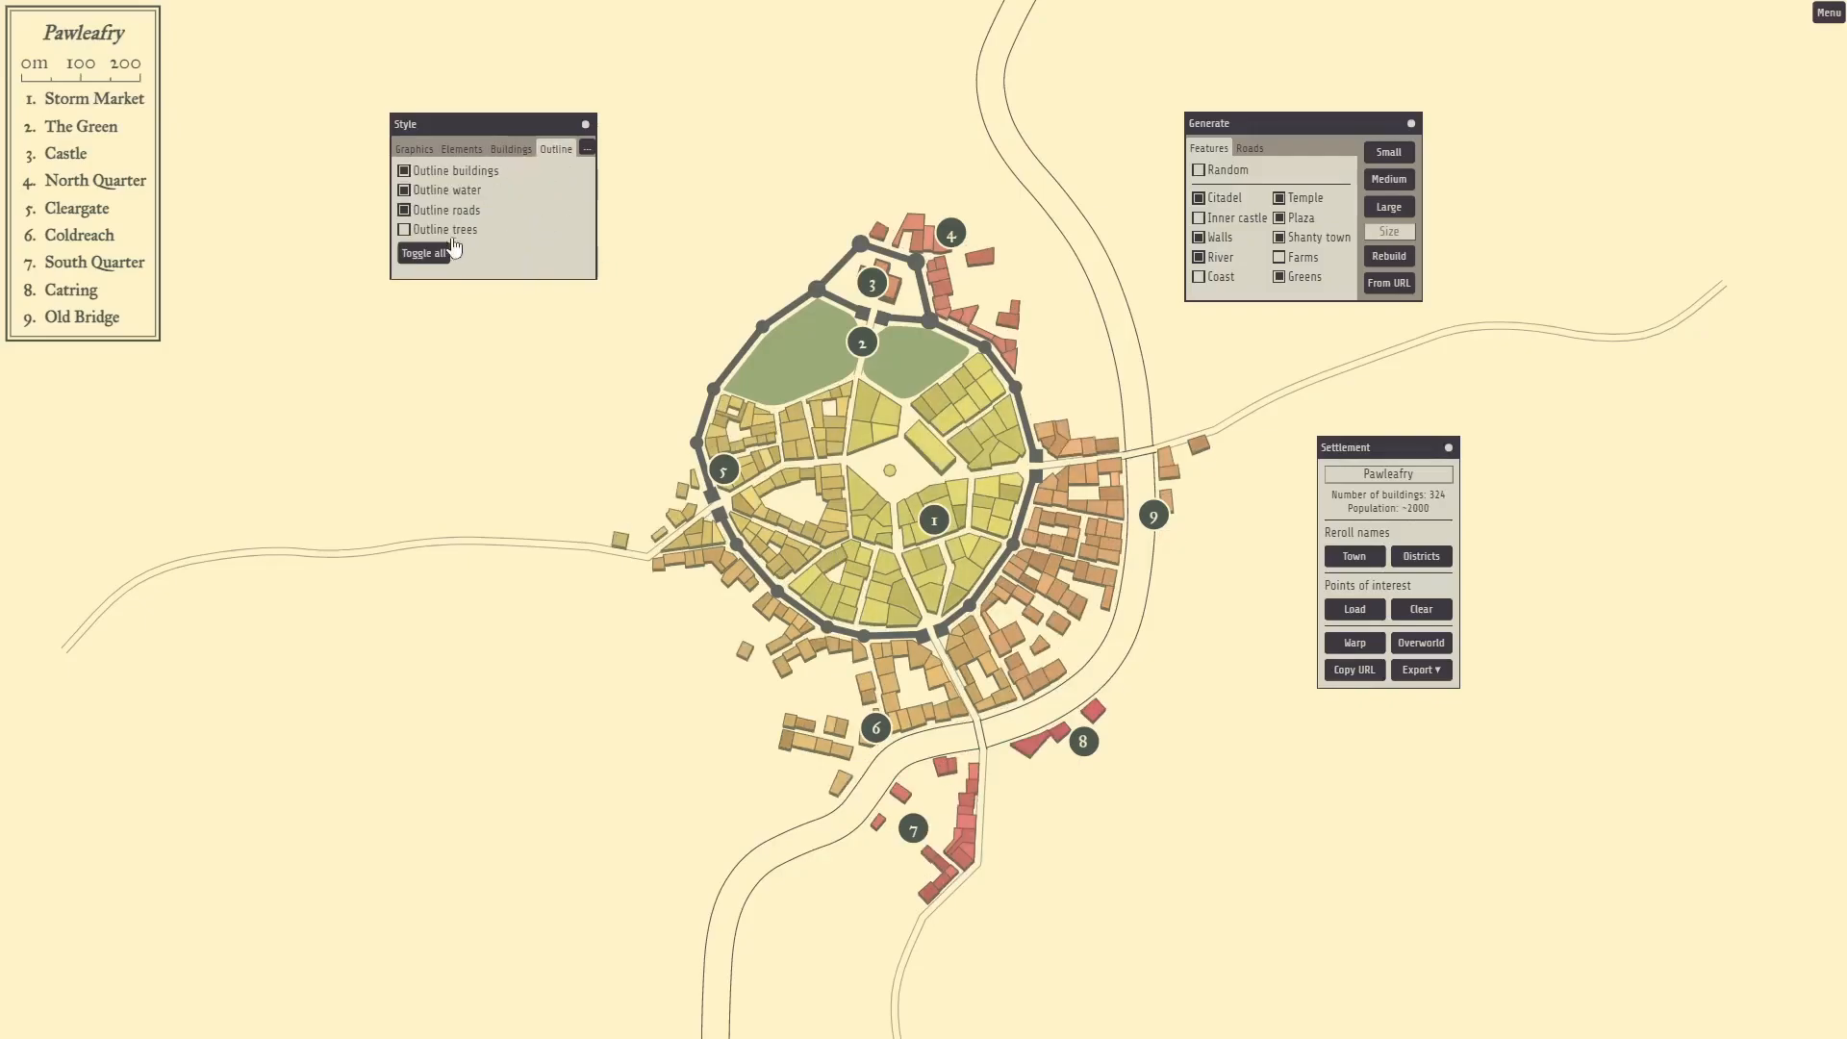
pyautogui.click(403, 213)
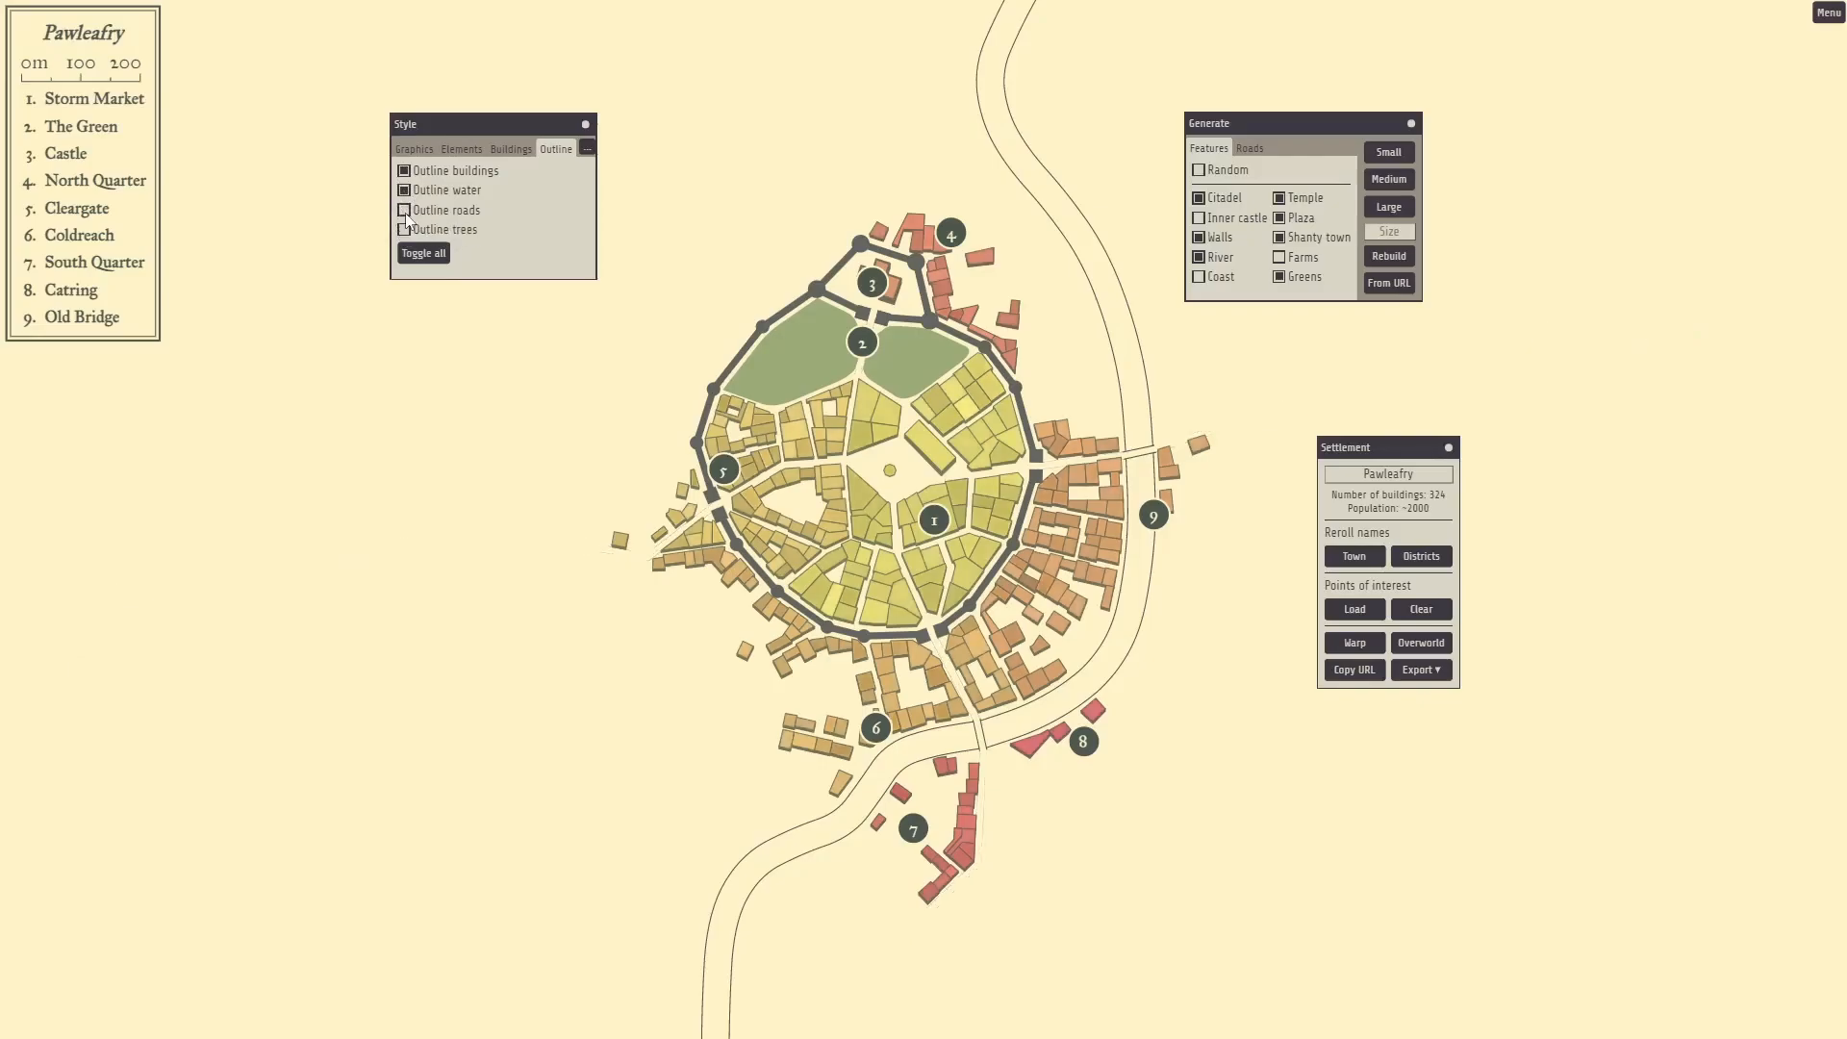
pyautogui.click(404, 212)
pyautogui.click(404, 191)
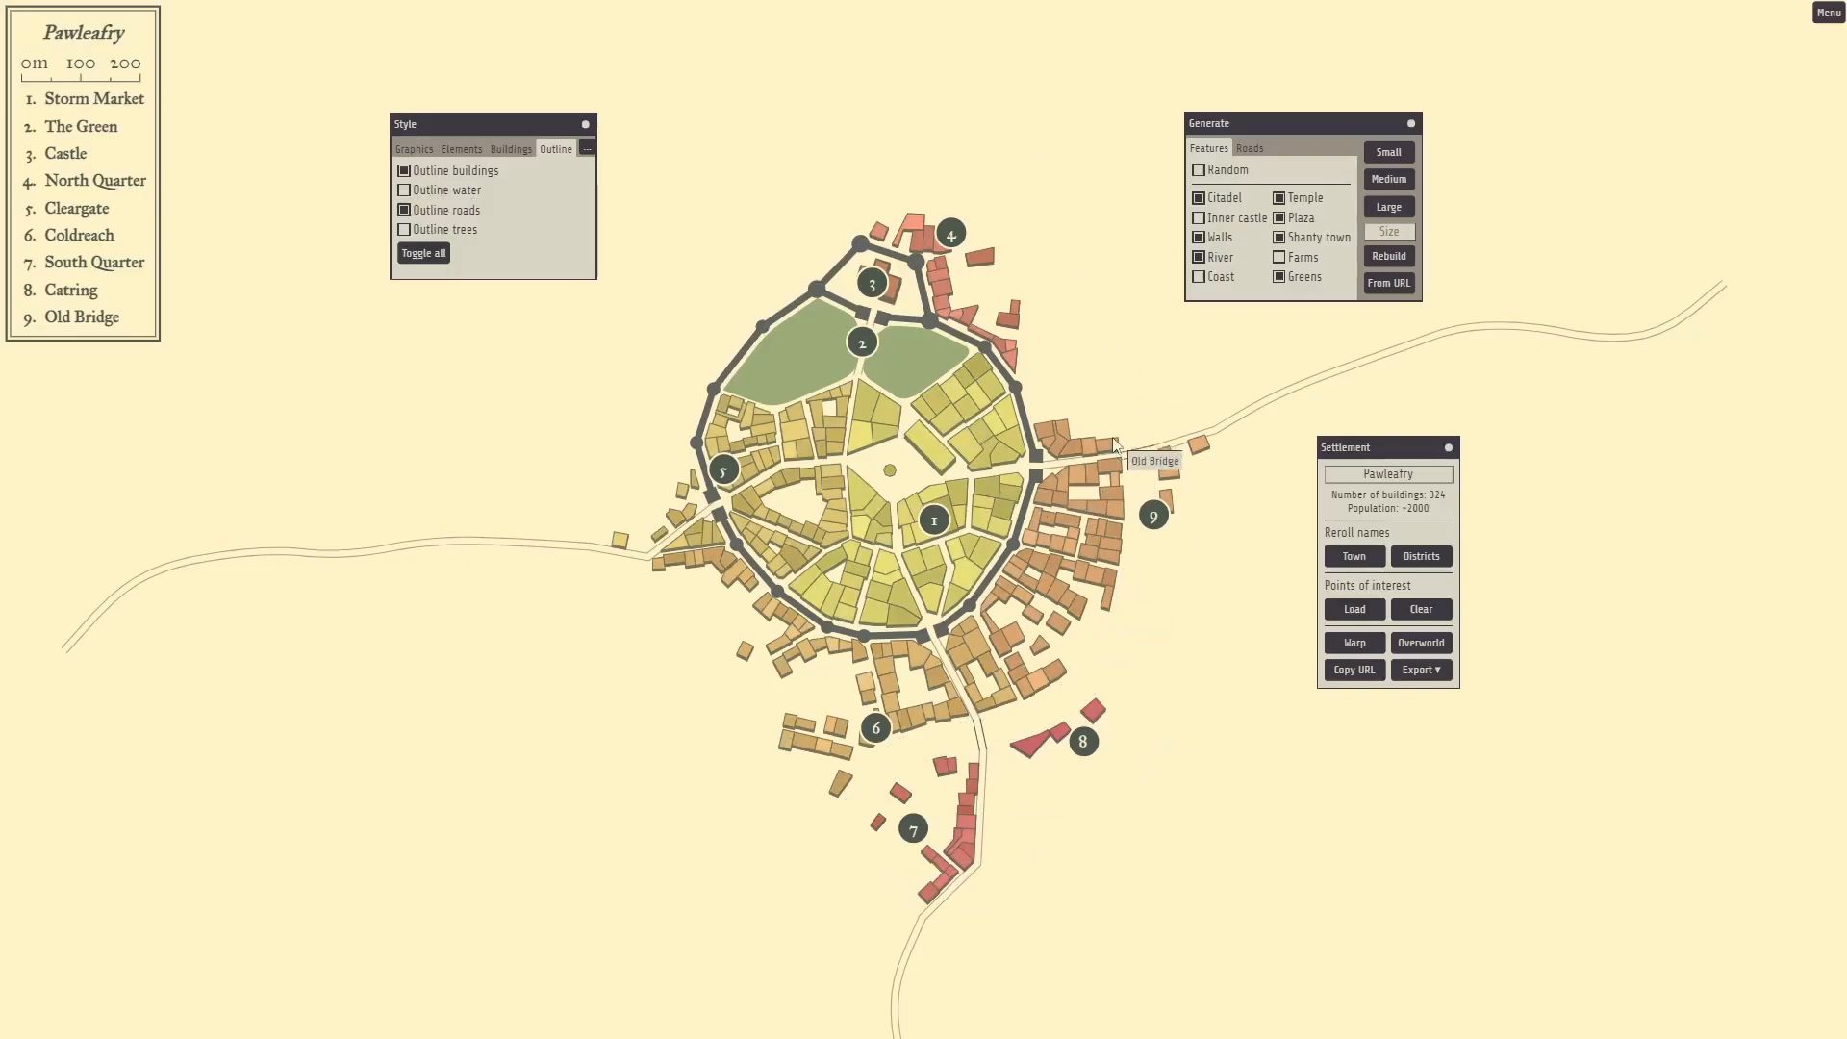
pyautogui.click(404, 173)
pyautogui.click(404, 174)
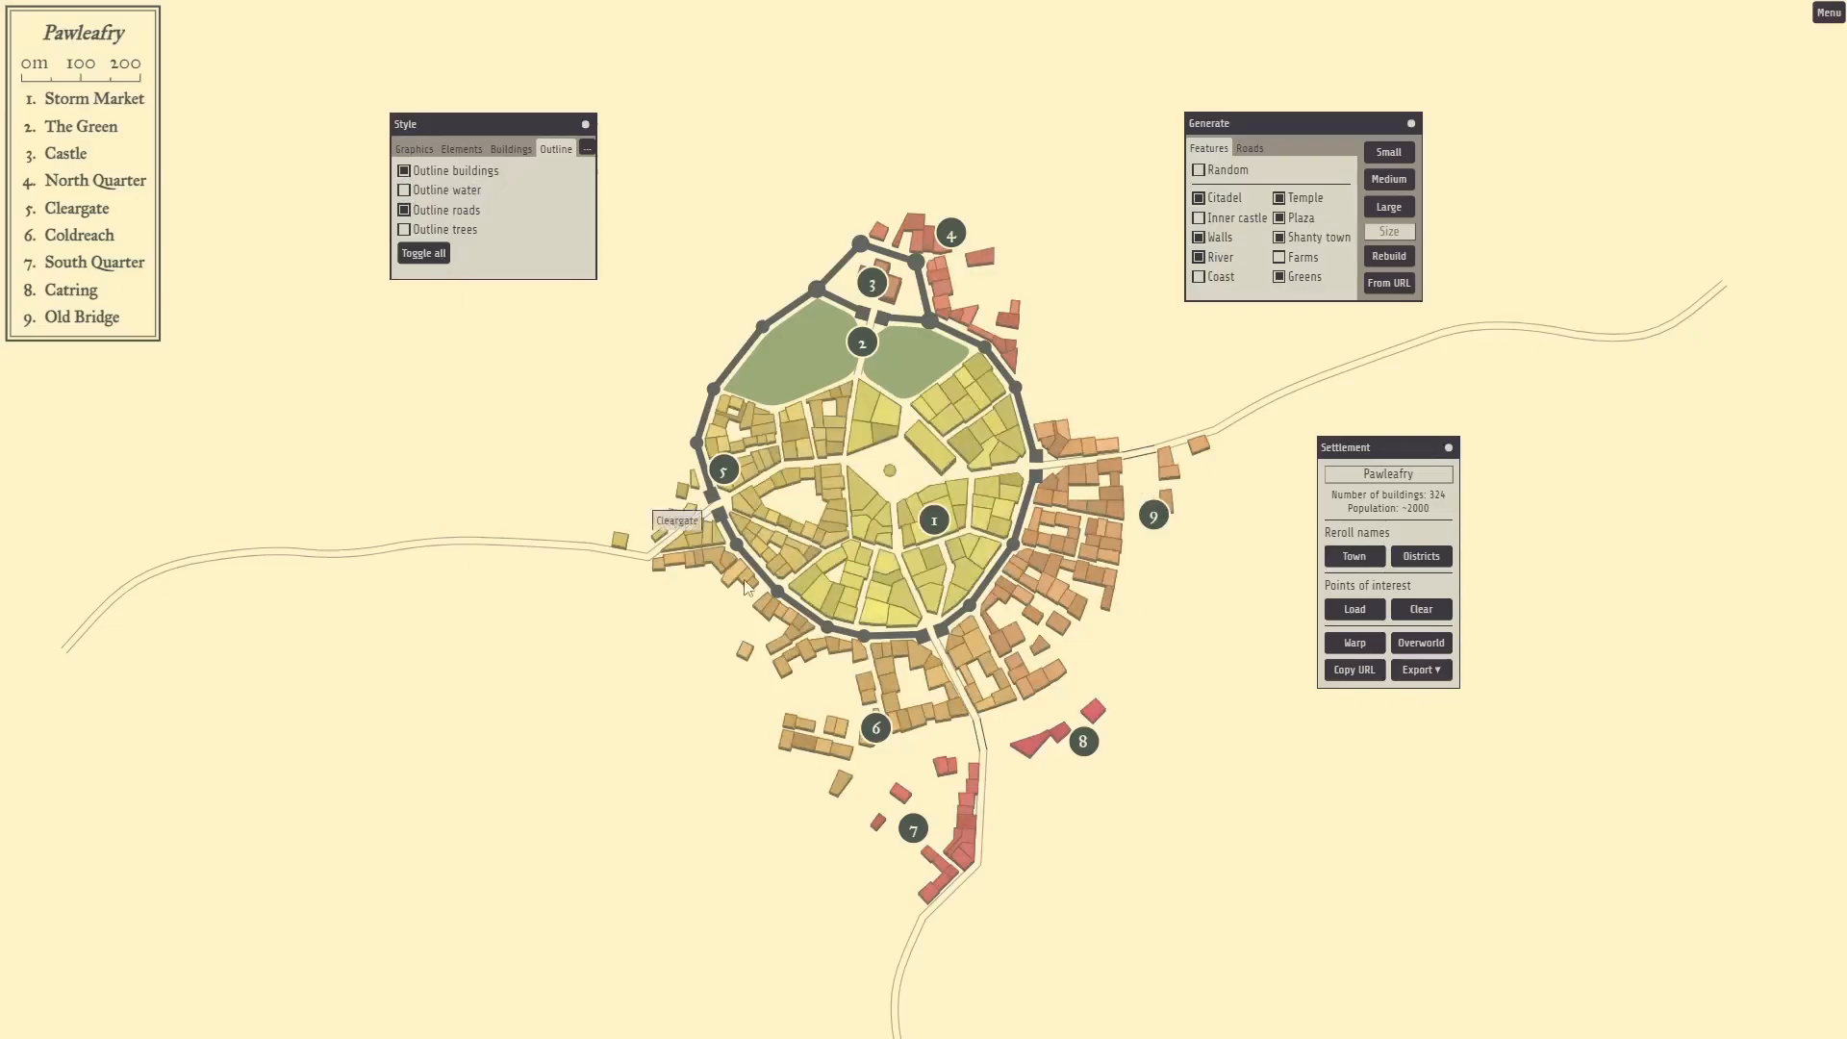
pyautogui.click(589, 150)
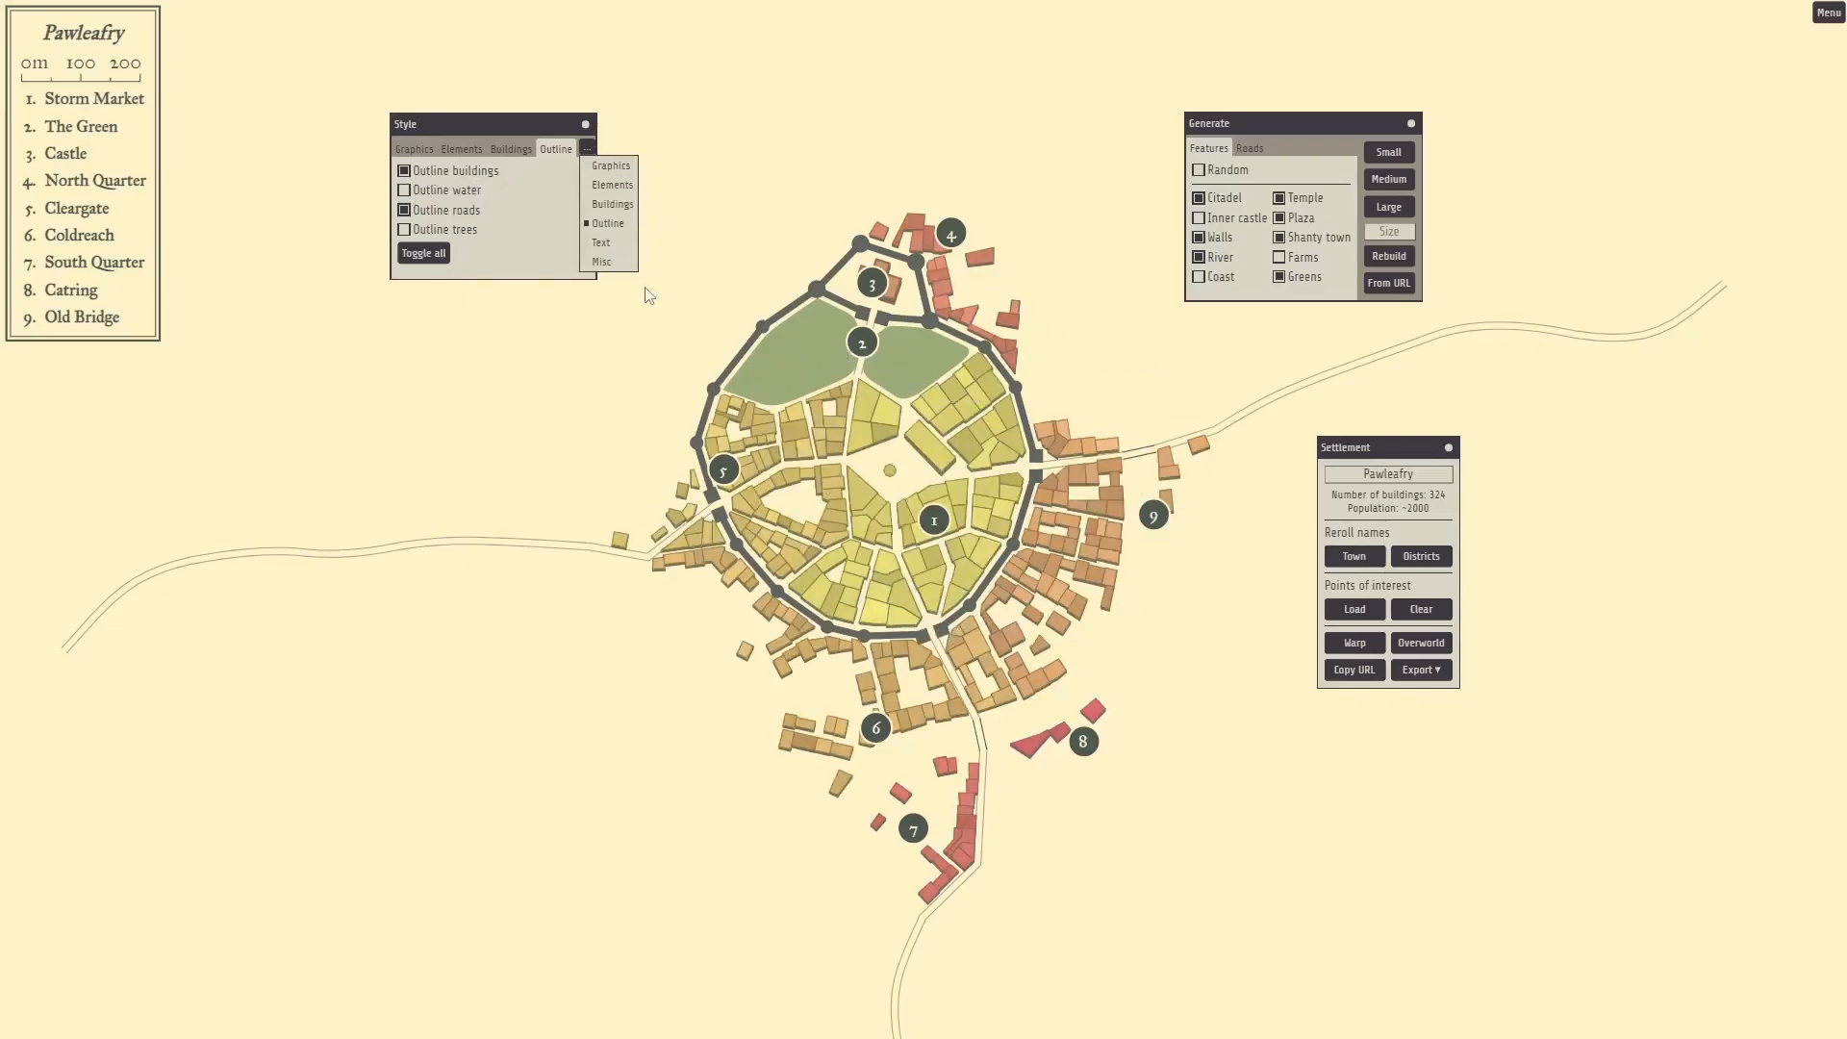
pyautogui.click(589, 253)
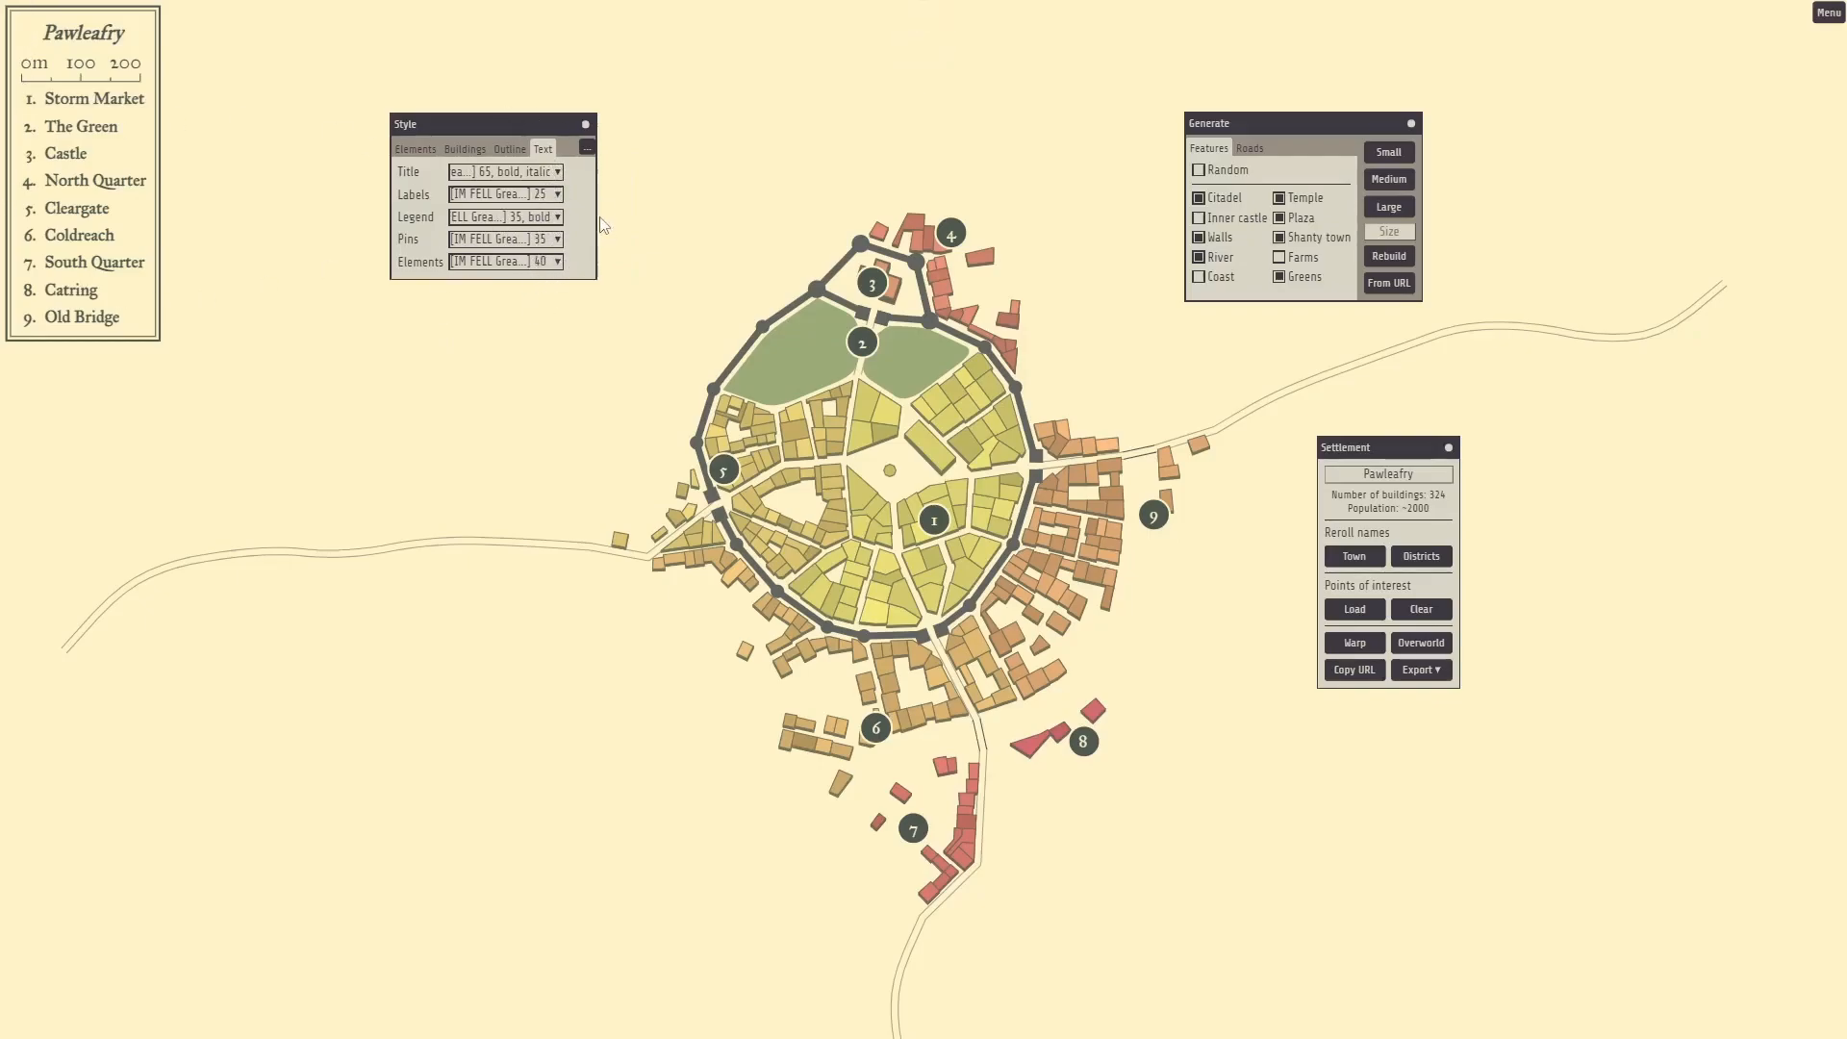
# In the Misc style options, toggle Water isolines on, then off again.
pyautogui.click(587, 150)
pyautogui.click(602, 269)
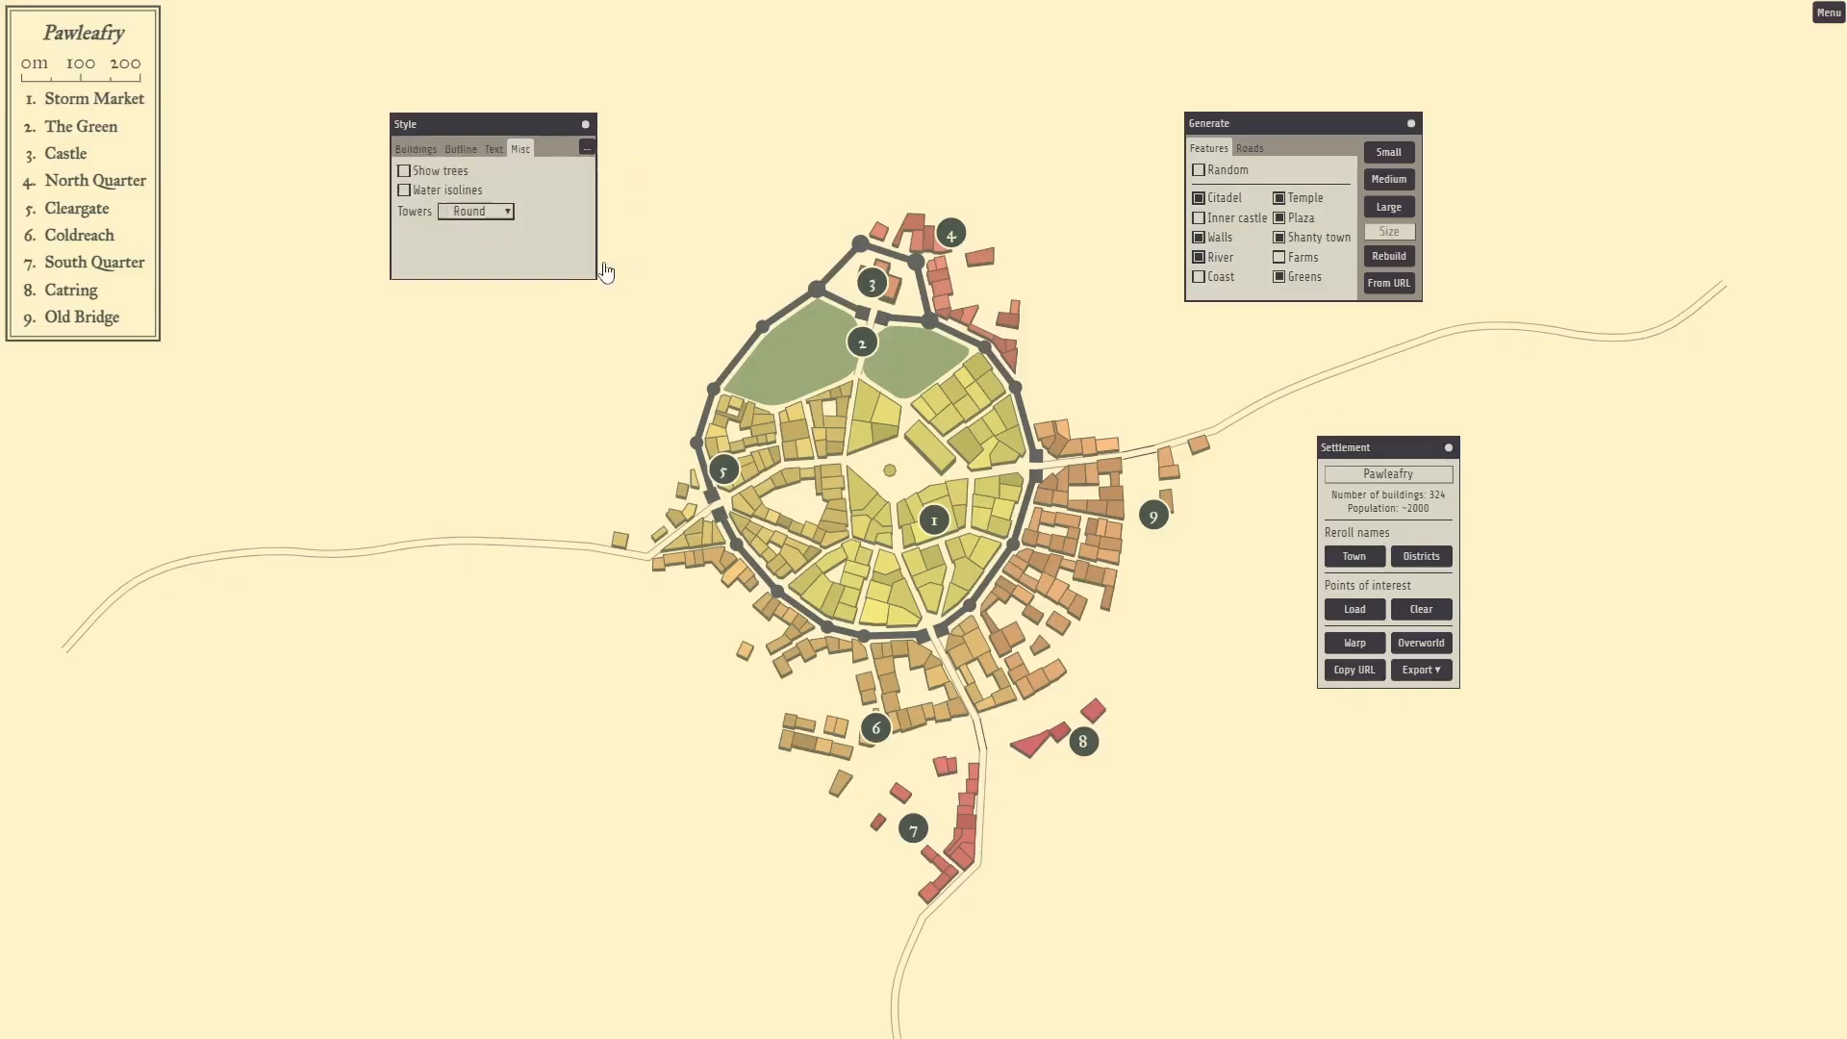
pyautogui.click(404, 190)
pyautogui.click(404, 190)
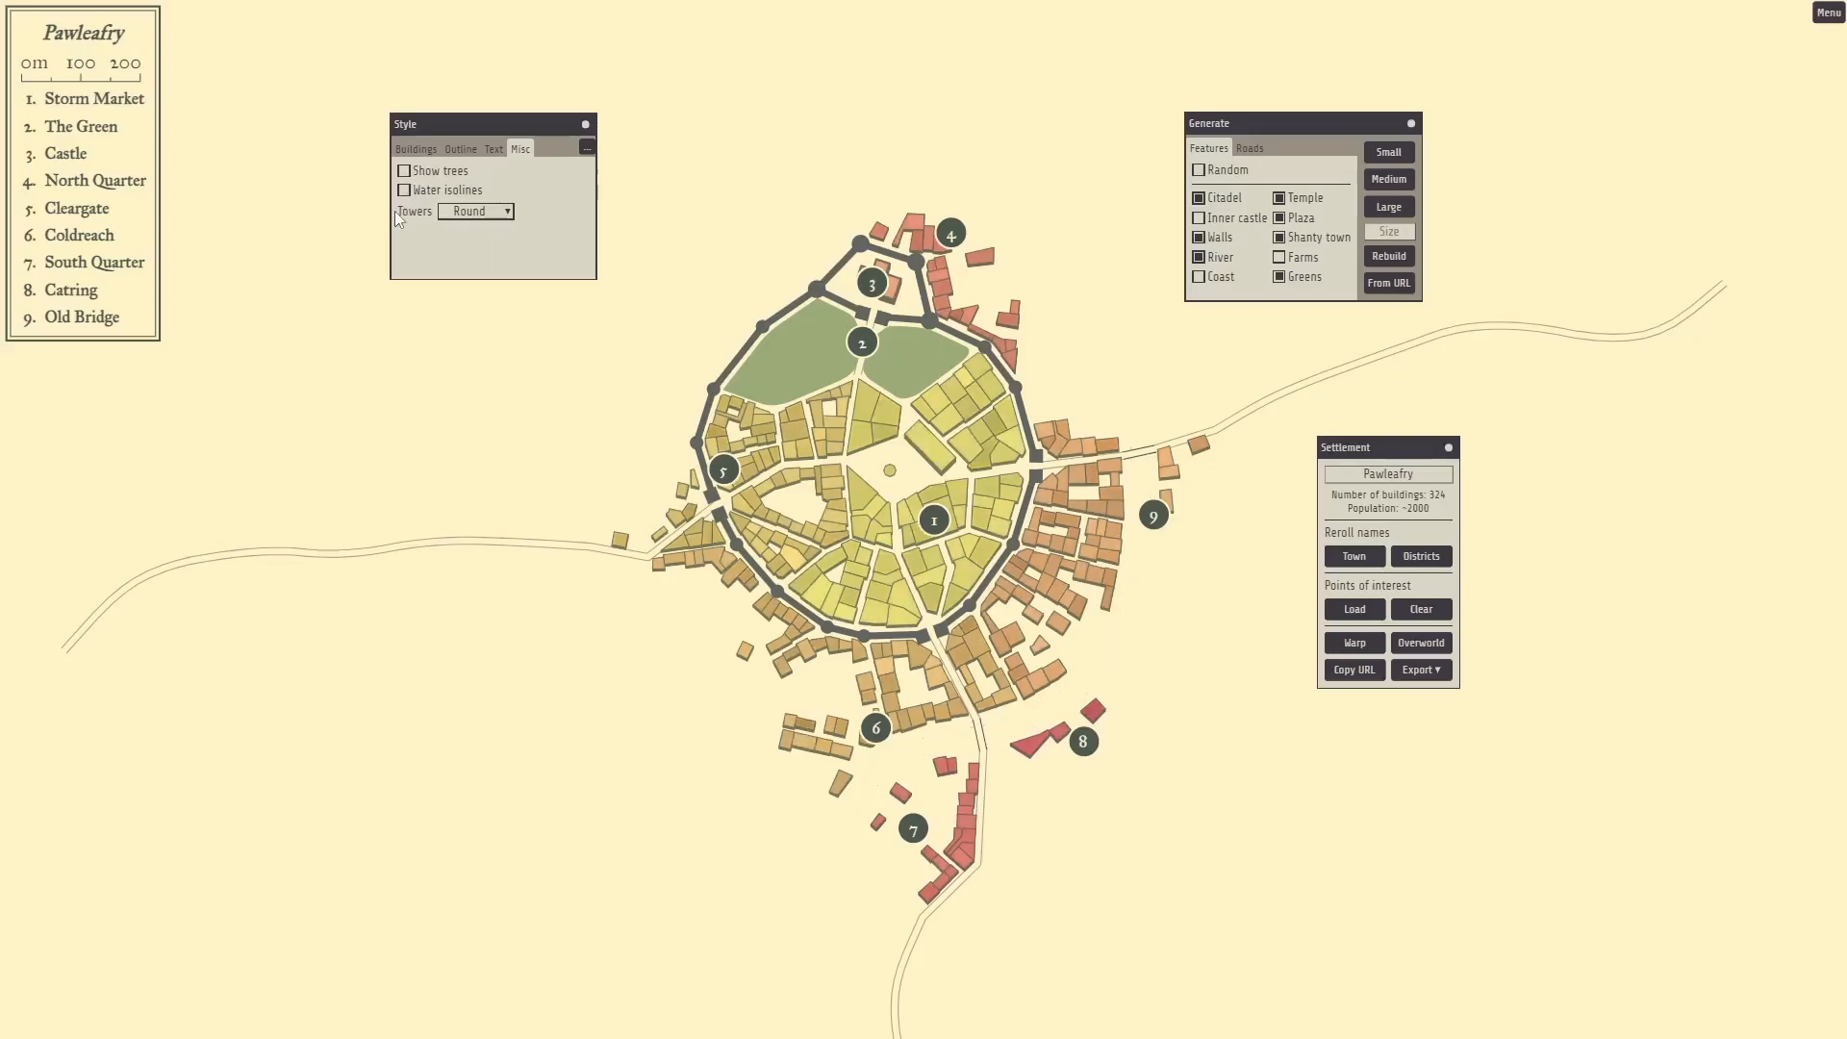
# Try Bastions, Square and Open wall towers, then set them back to Round.
pyautogui.click(475, 213)
pyautogui.click(469, 268)
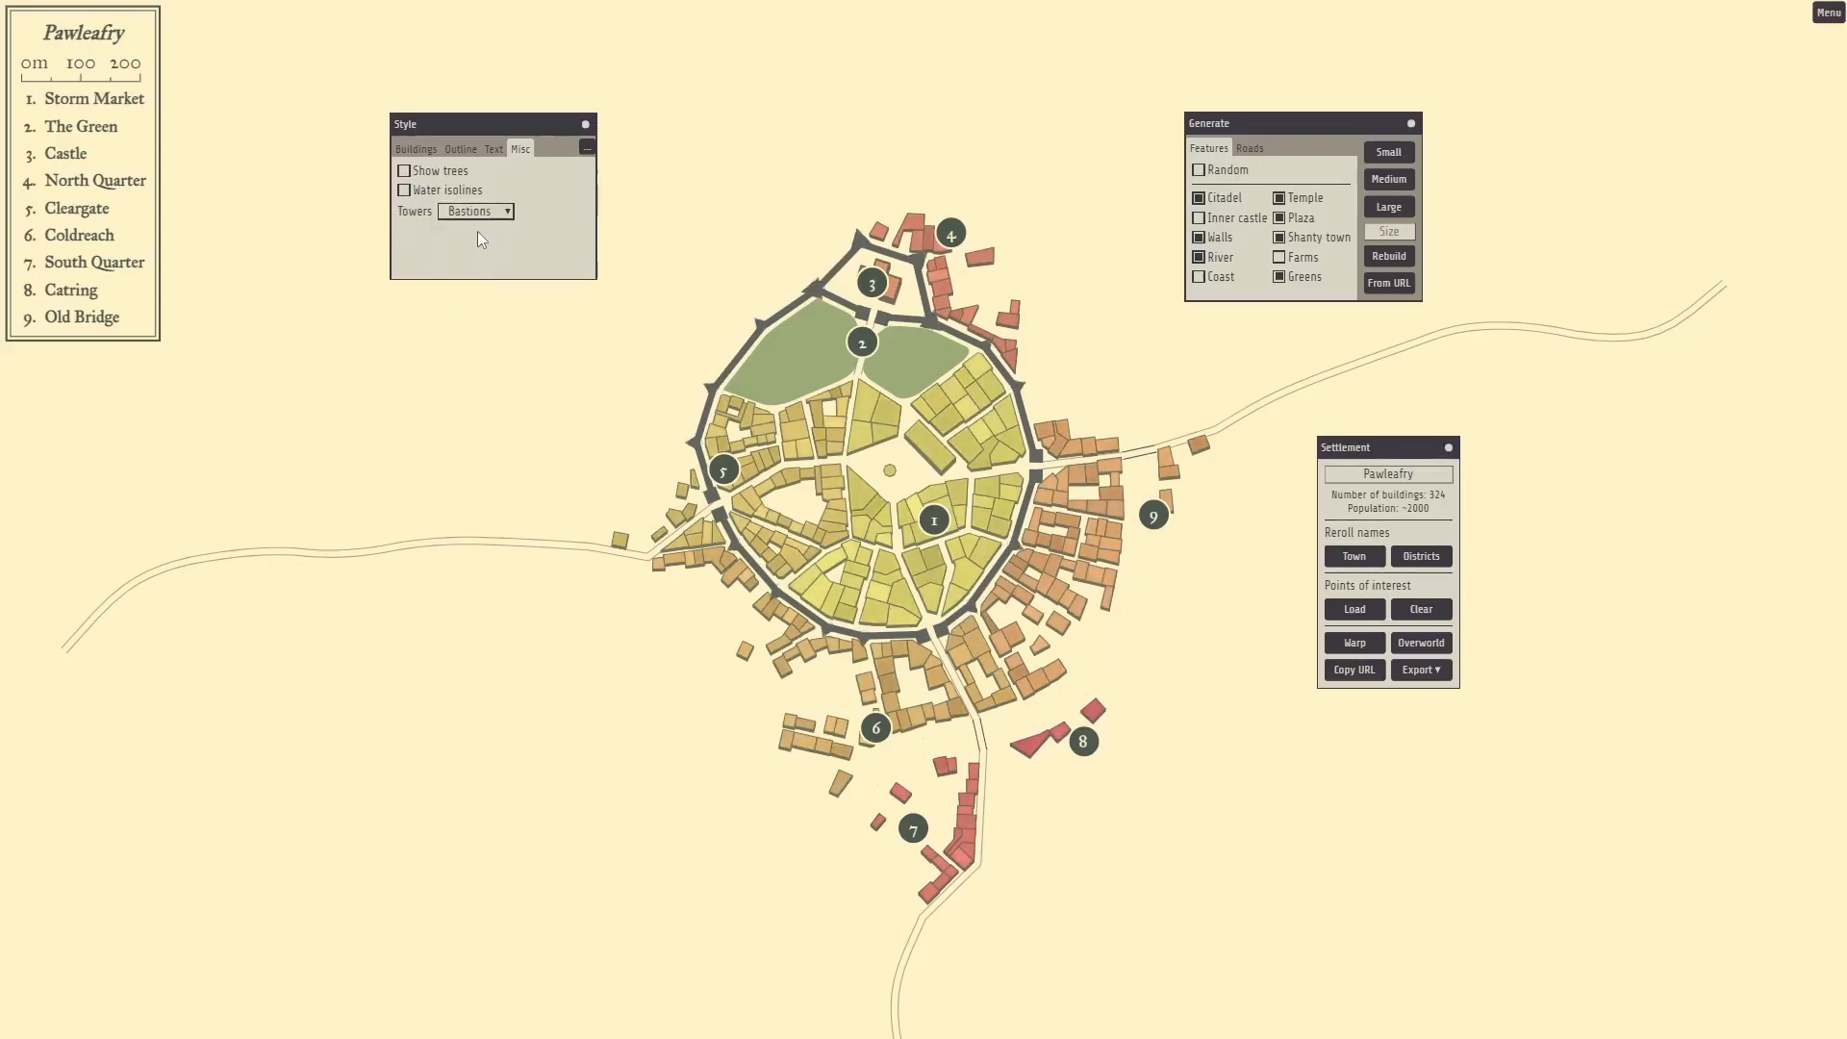
pyautogui.click(475, 212)
pyautogui.click(475, 249)
pyautogui.click(475, 211)
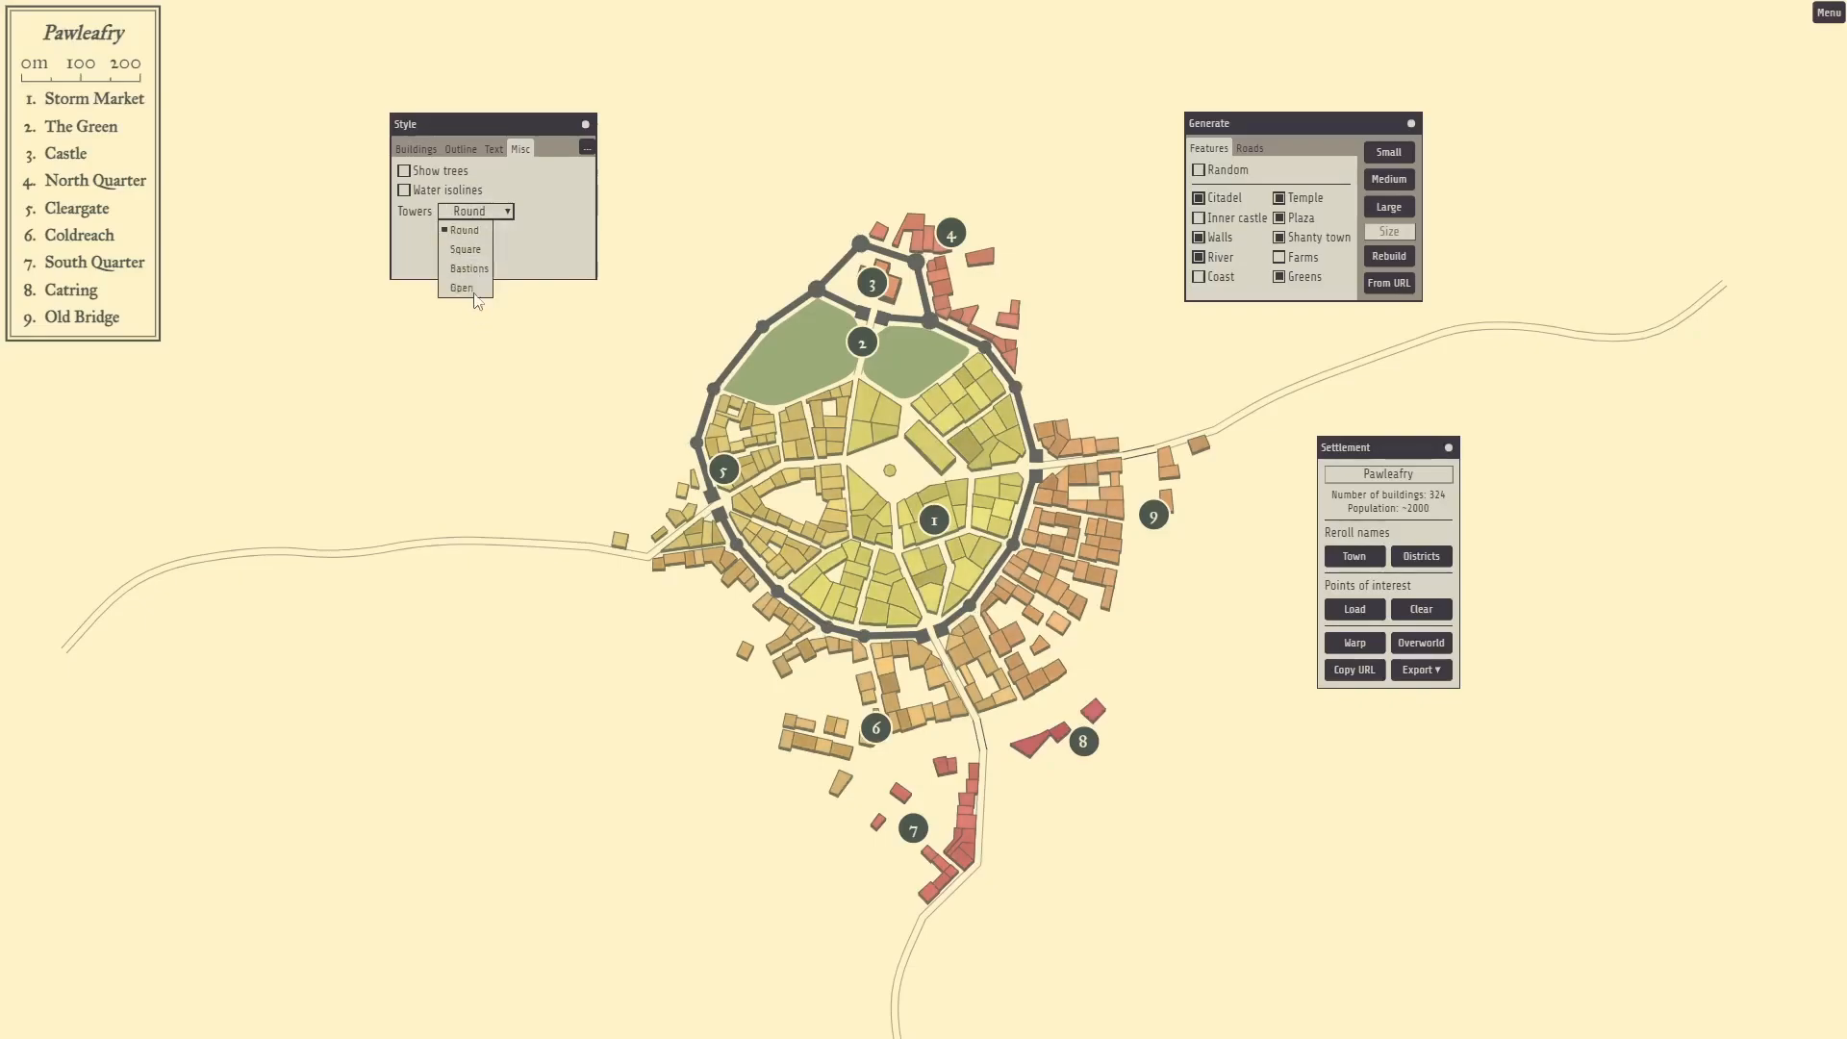
pyautogui.click(469, 287)
pyautogui.click(475, 212)
pyautogui.click(475, 231)
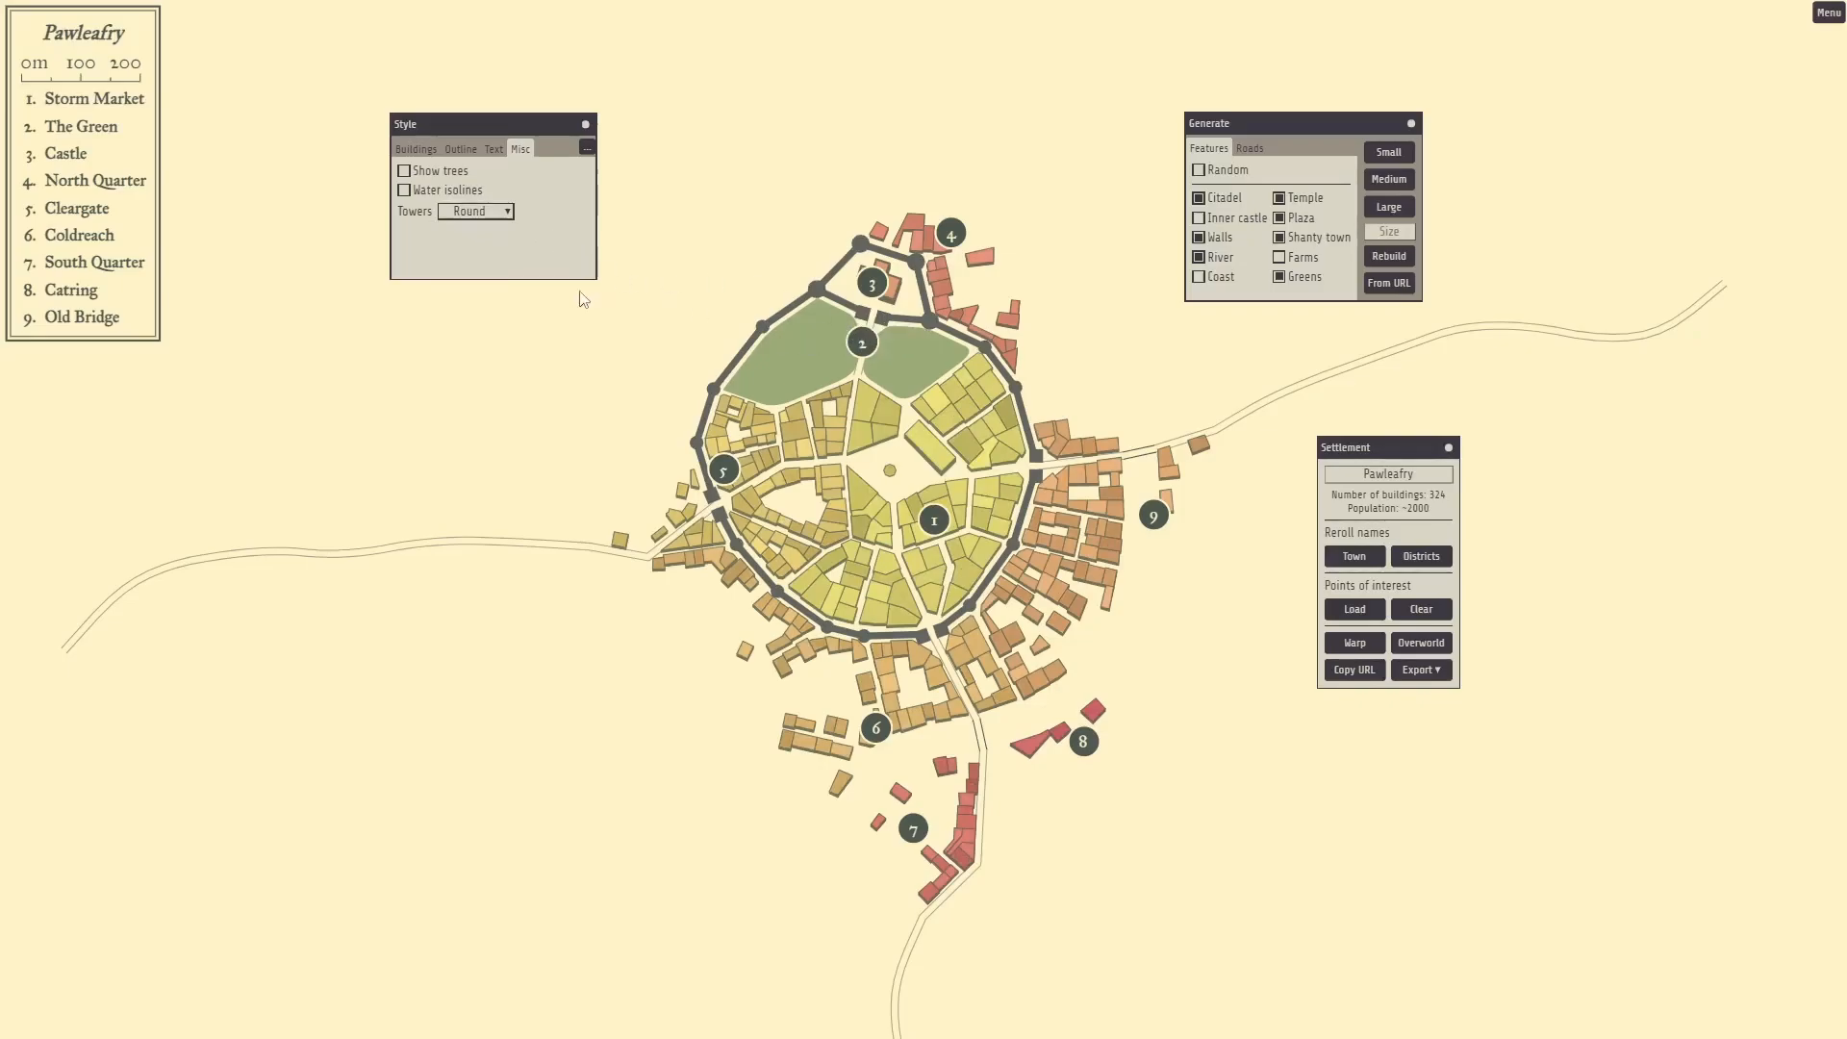
# Rebuild the town with and without Inner castle, then enable Coast.
pyautogui.moveTo(1270, 122); pyautogui.dragTo(1122, 109)
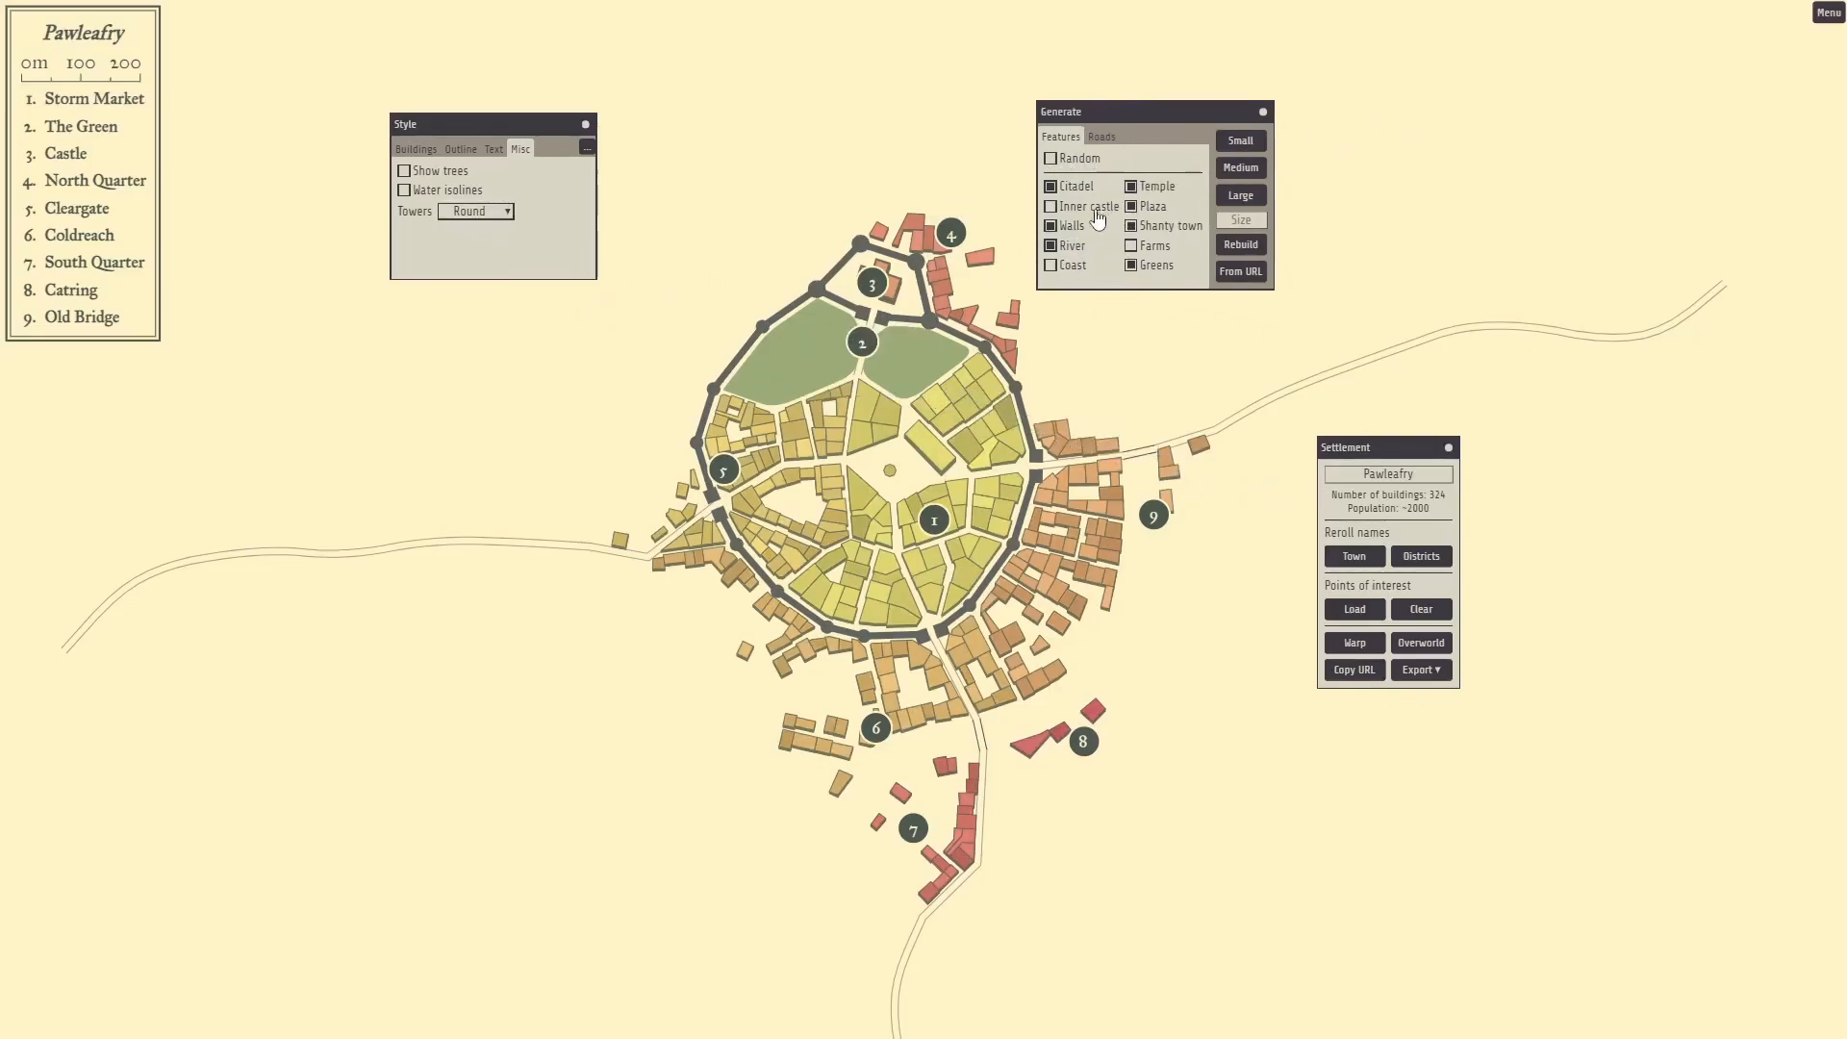
pyautogui.click(1049, 208)
pyautogui.click(1249, 252)
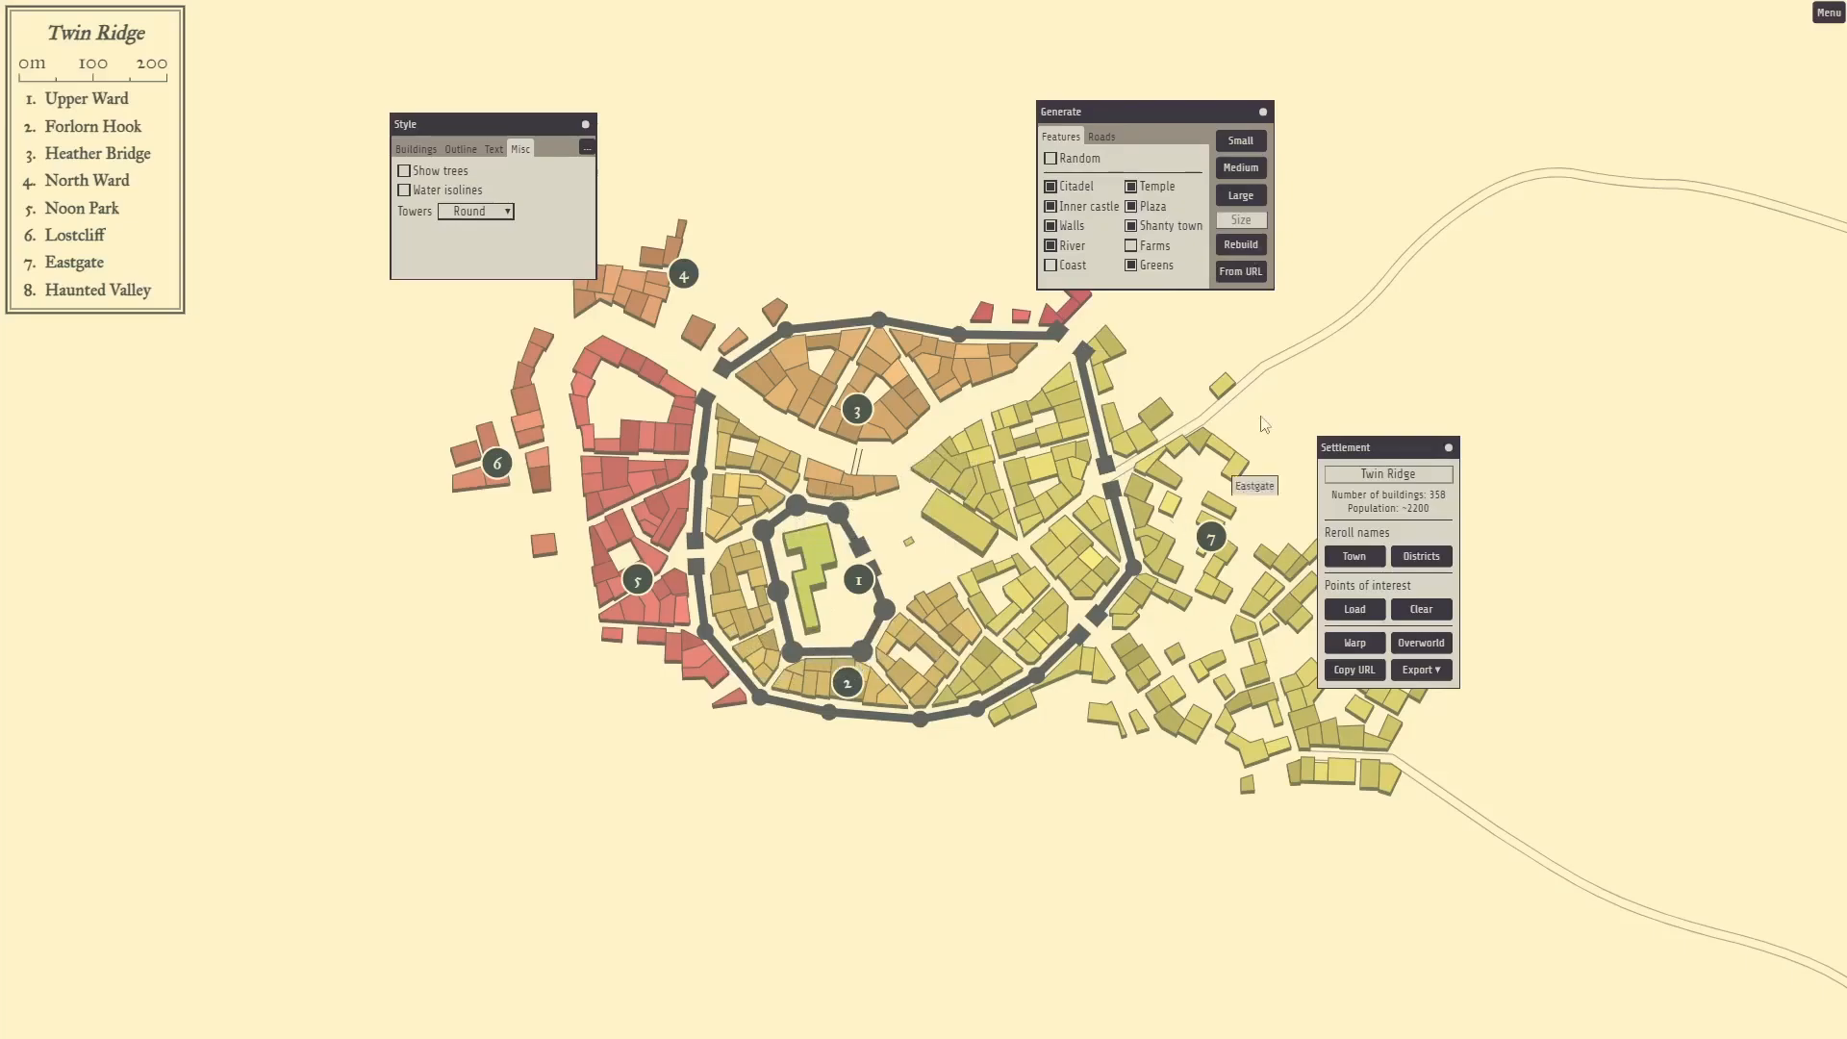
pyautogui.click(1050, 206)
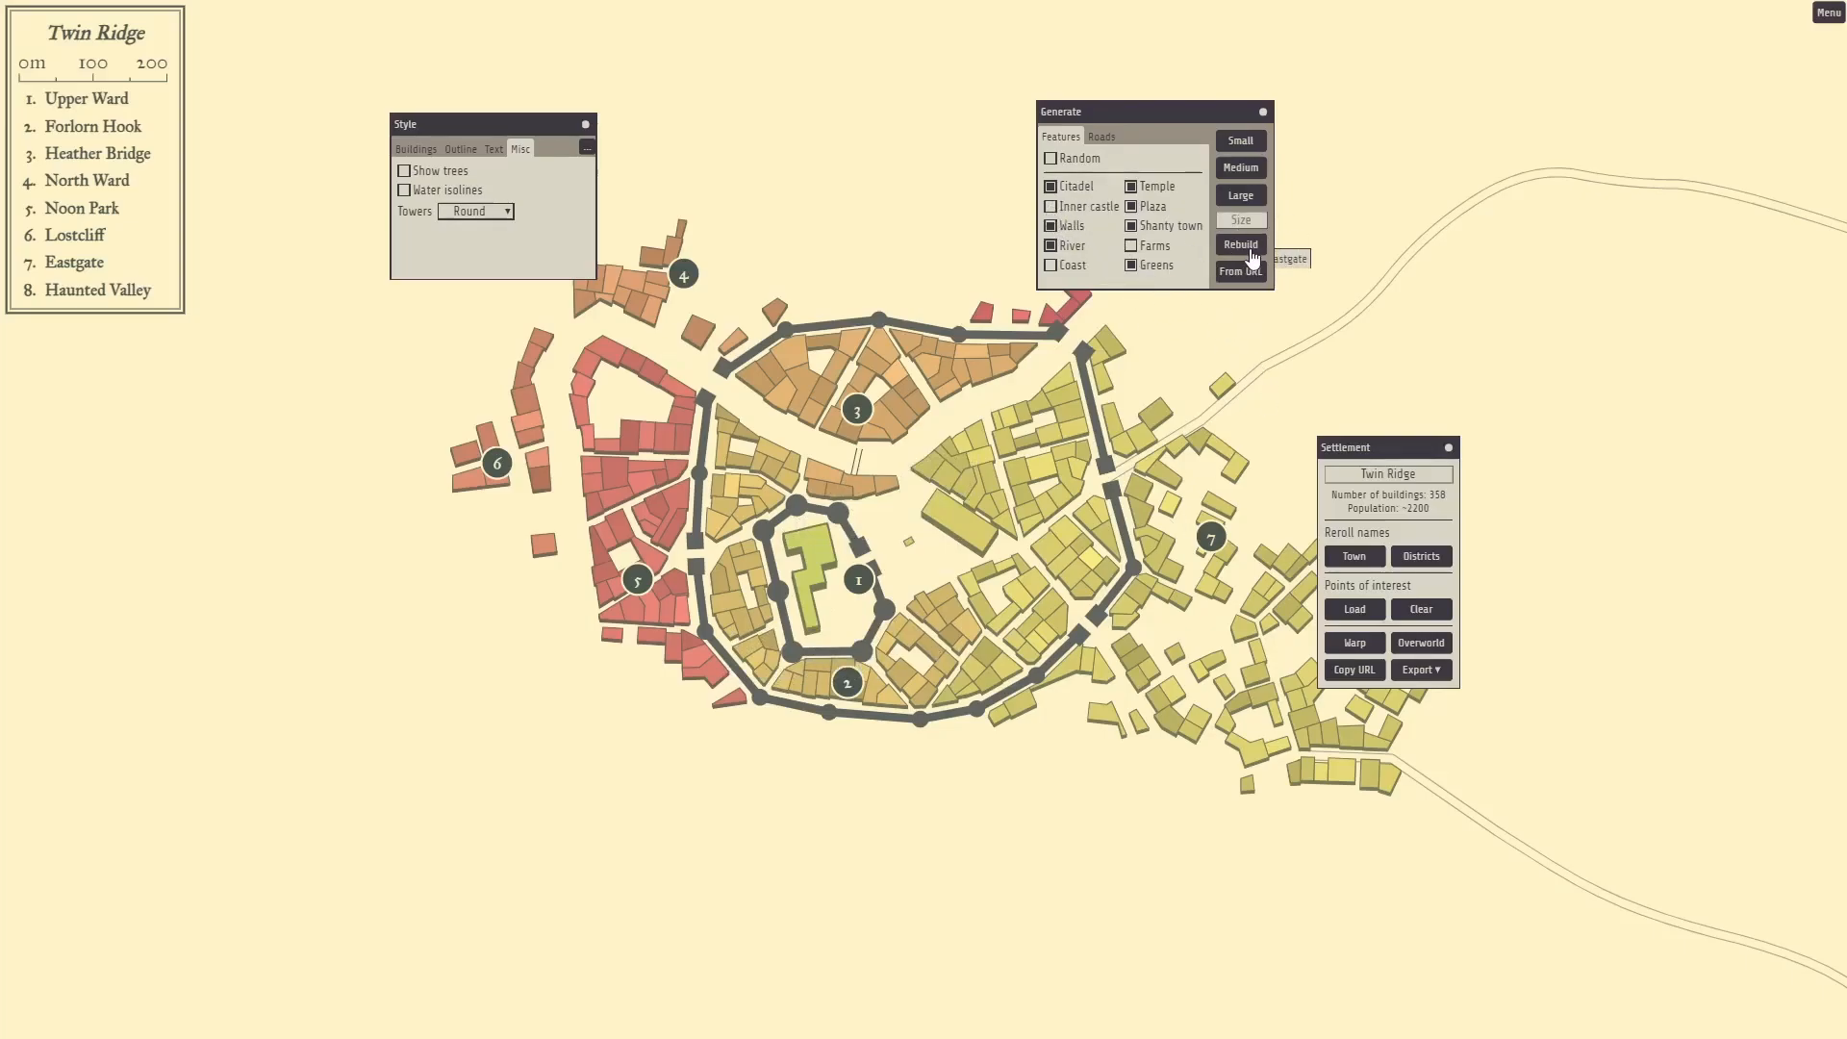
pyautogui.click(1239, 246)
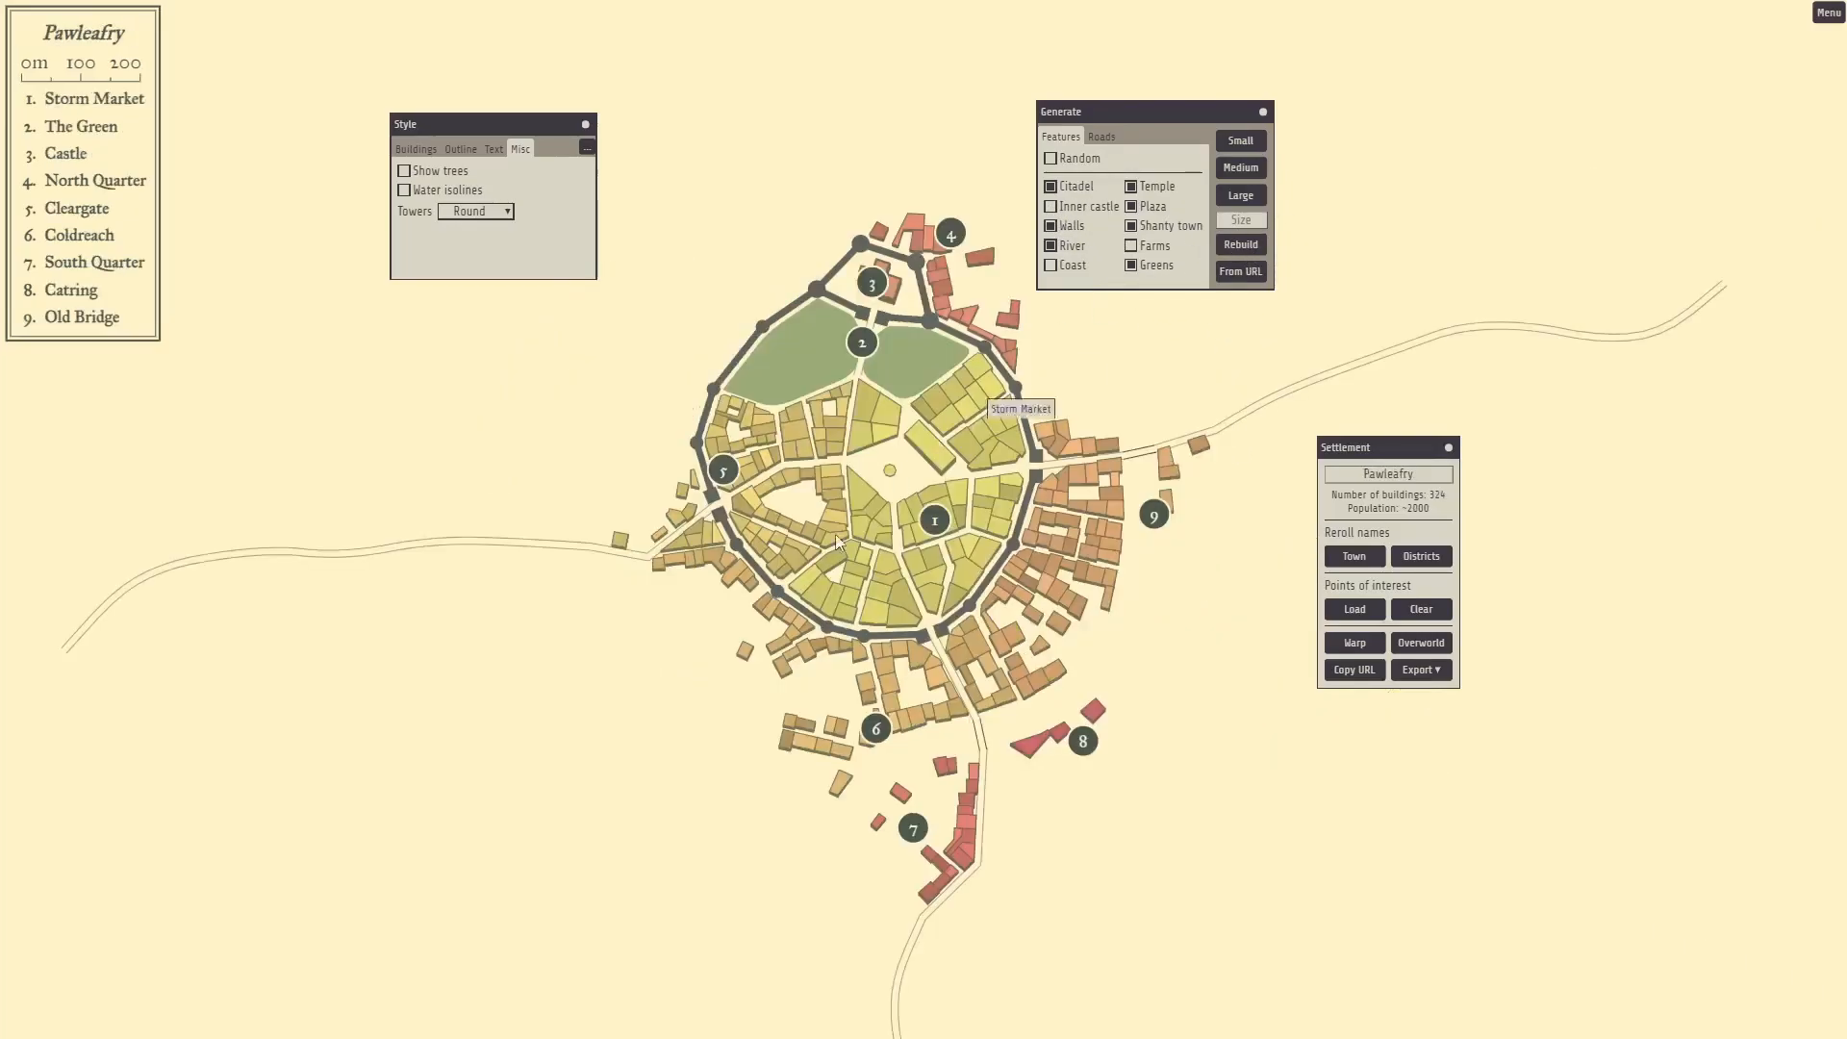
pyautogui.click(1050, 268)
# Regenerate the town, generate four Medium towns, then a Large one.
pyautogui.moveTo(1212, 112); pyautogui.dragTo(911, 265)
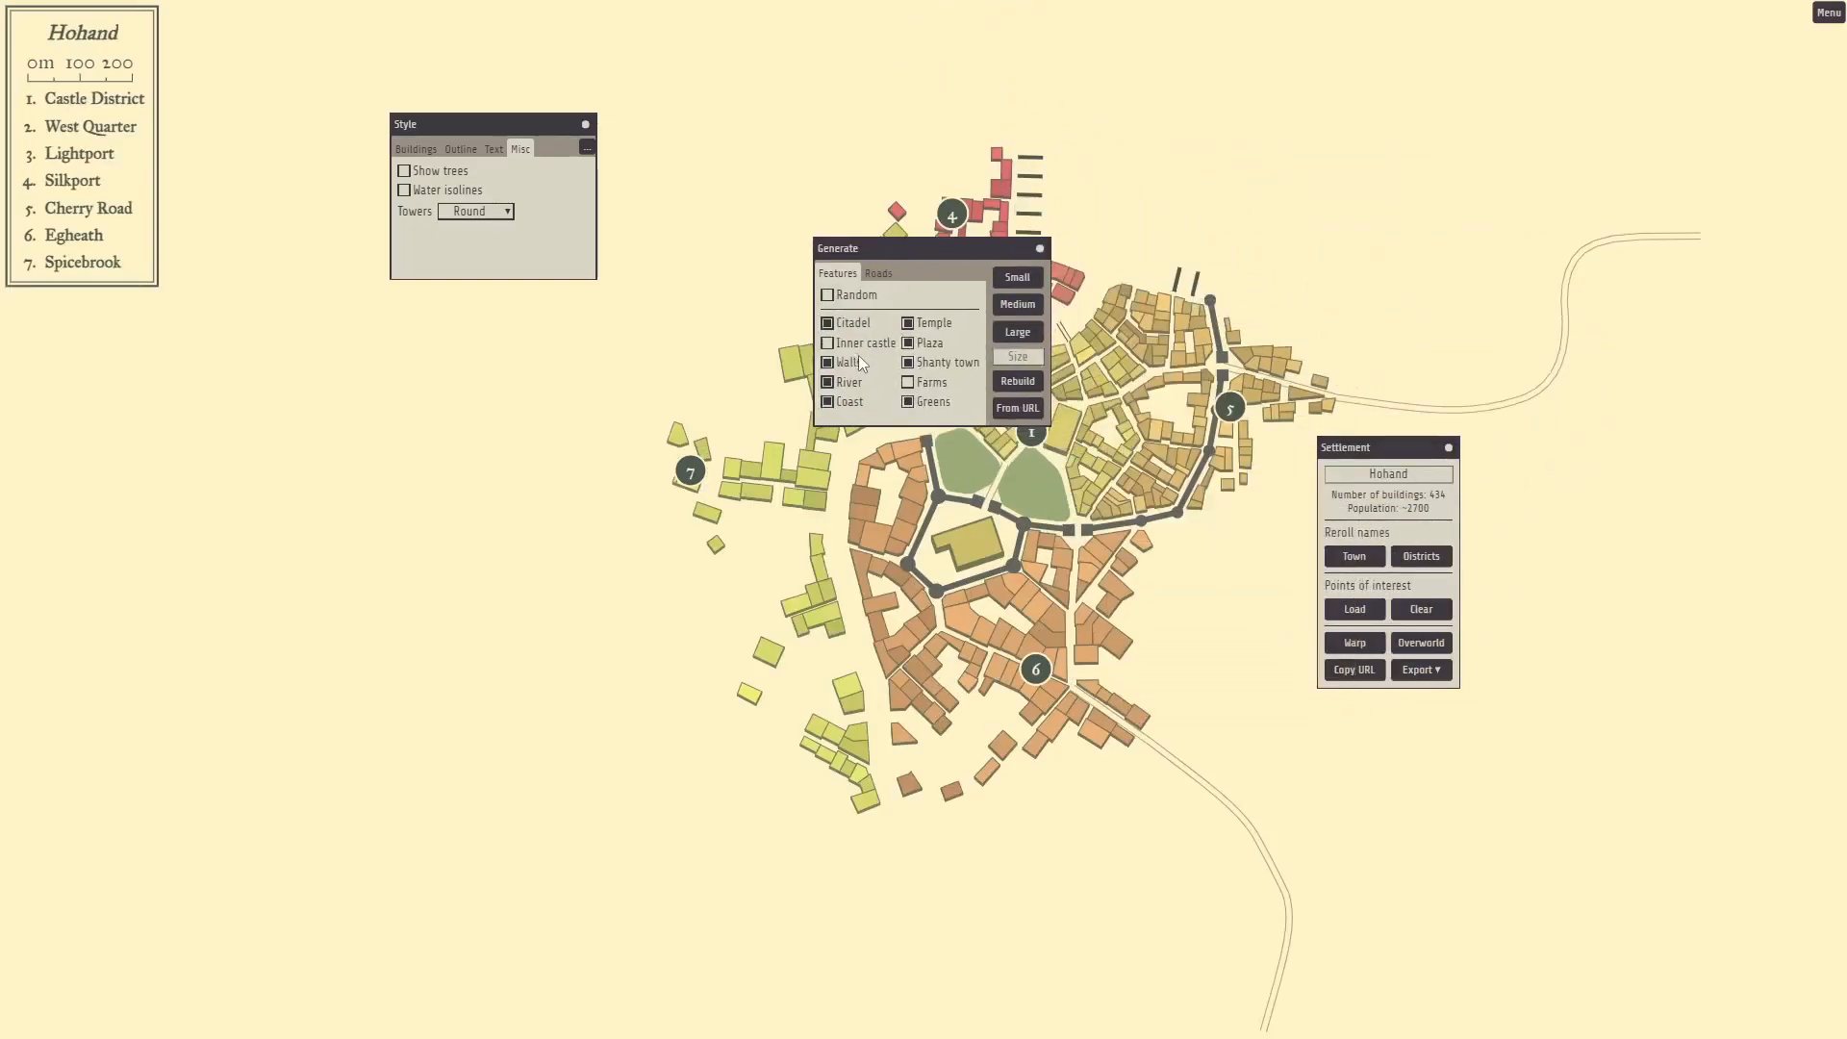
pyautogui.click(1017, 381)
pyautogui.moveTo(947, 251); pyautogui.dragTo(650, 479)
pyautogui.click(711, 541)
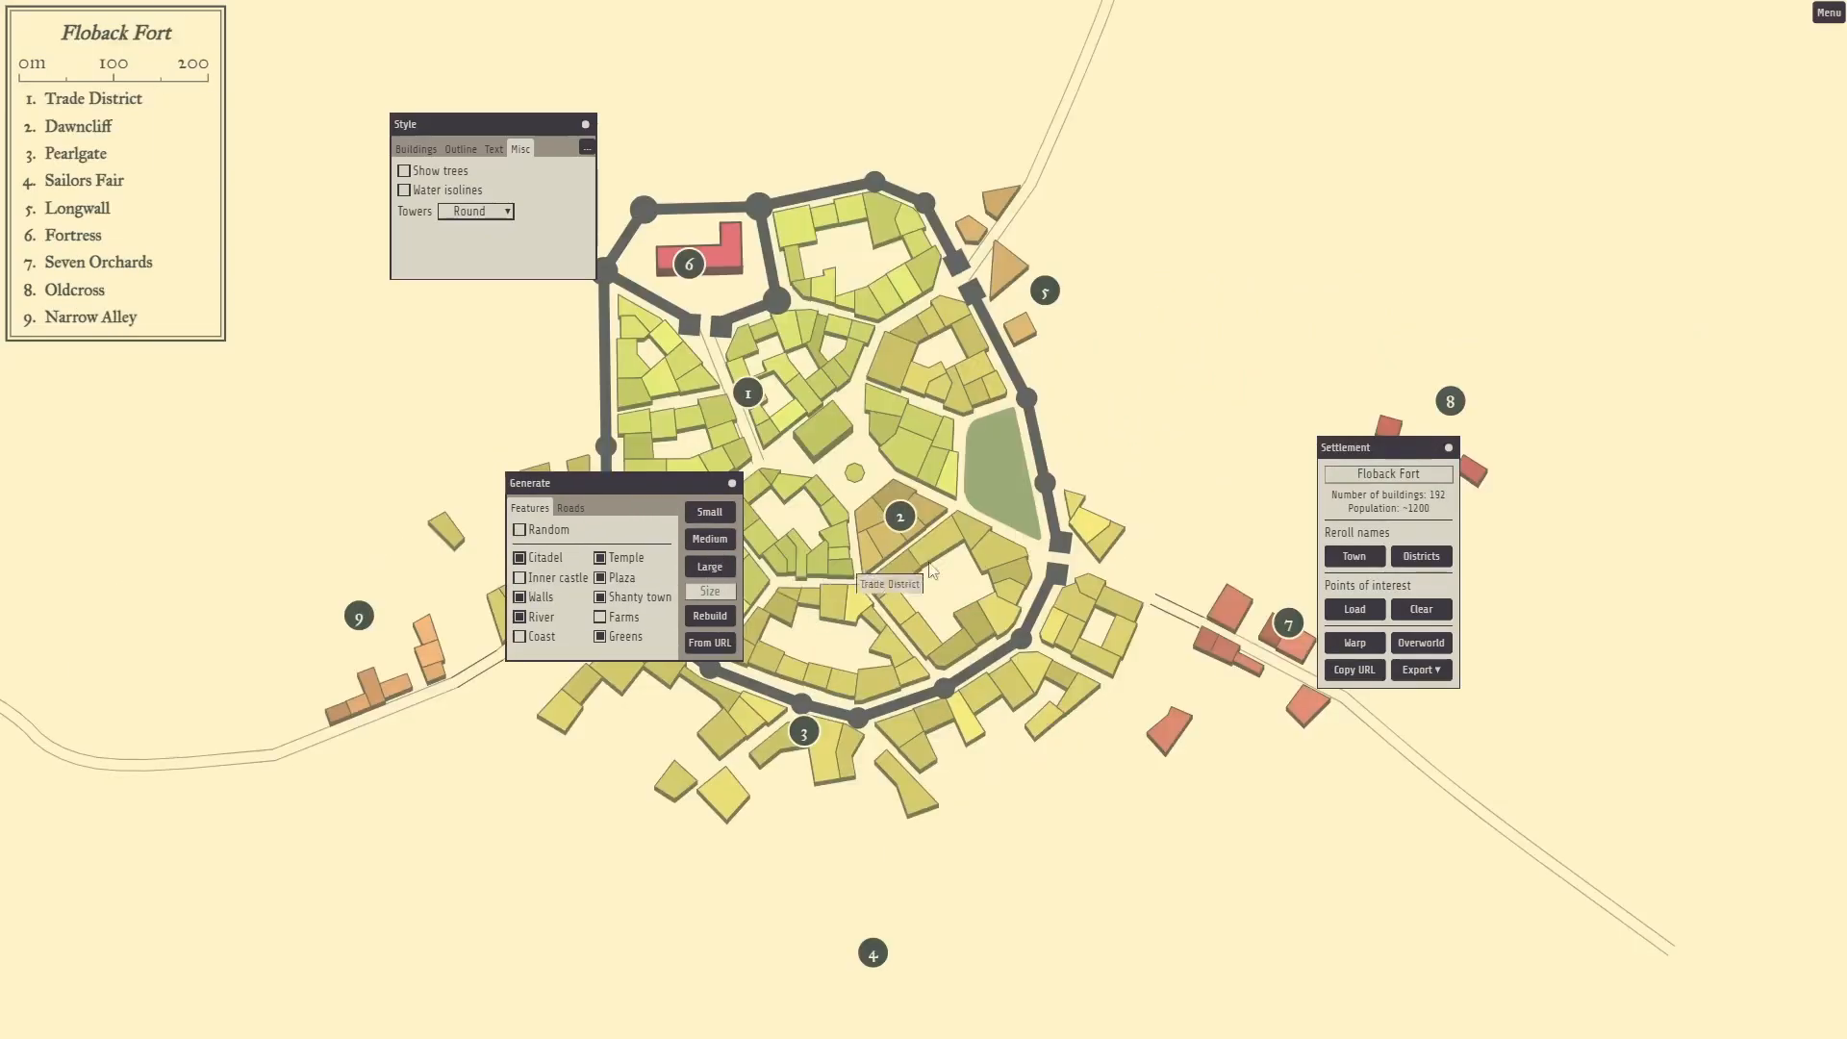
pyautogui.click(710, 539)
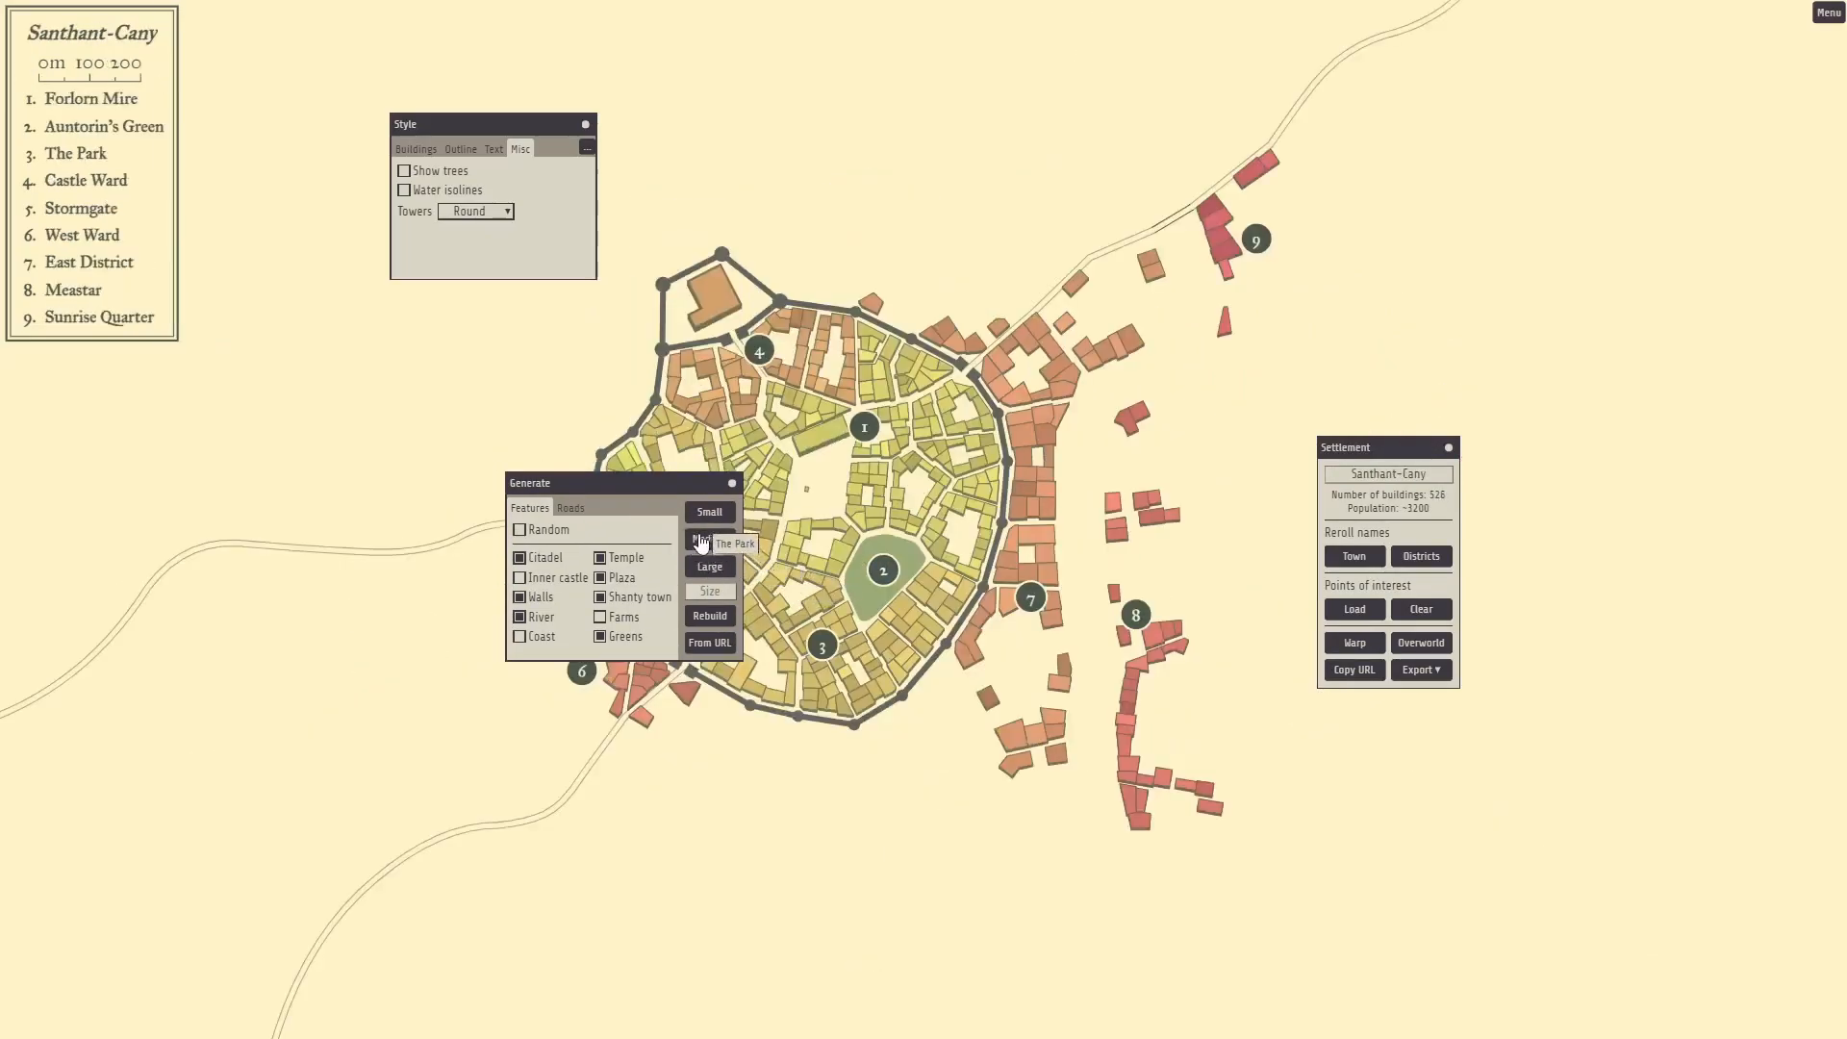
pyautogui.click(709, 539)
pyautogui.click(710, 539)
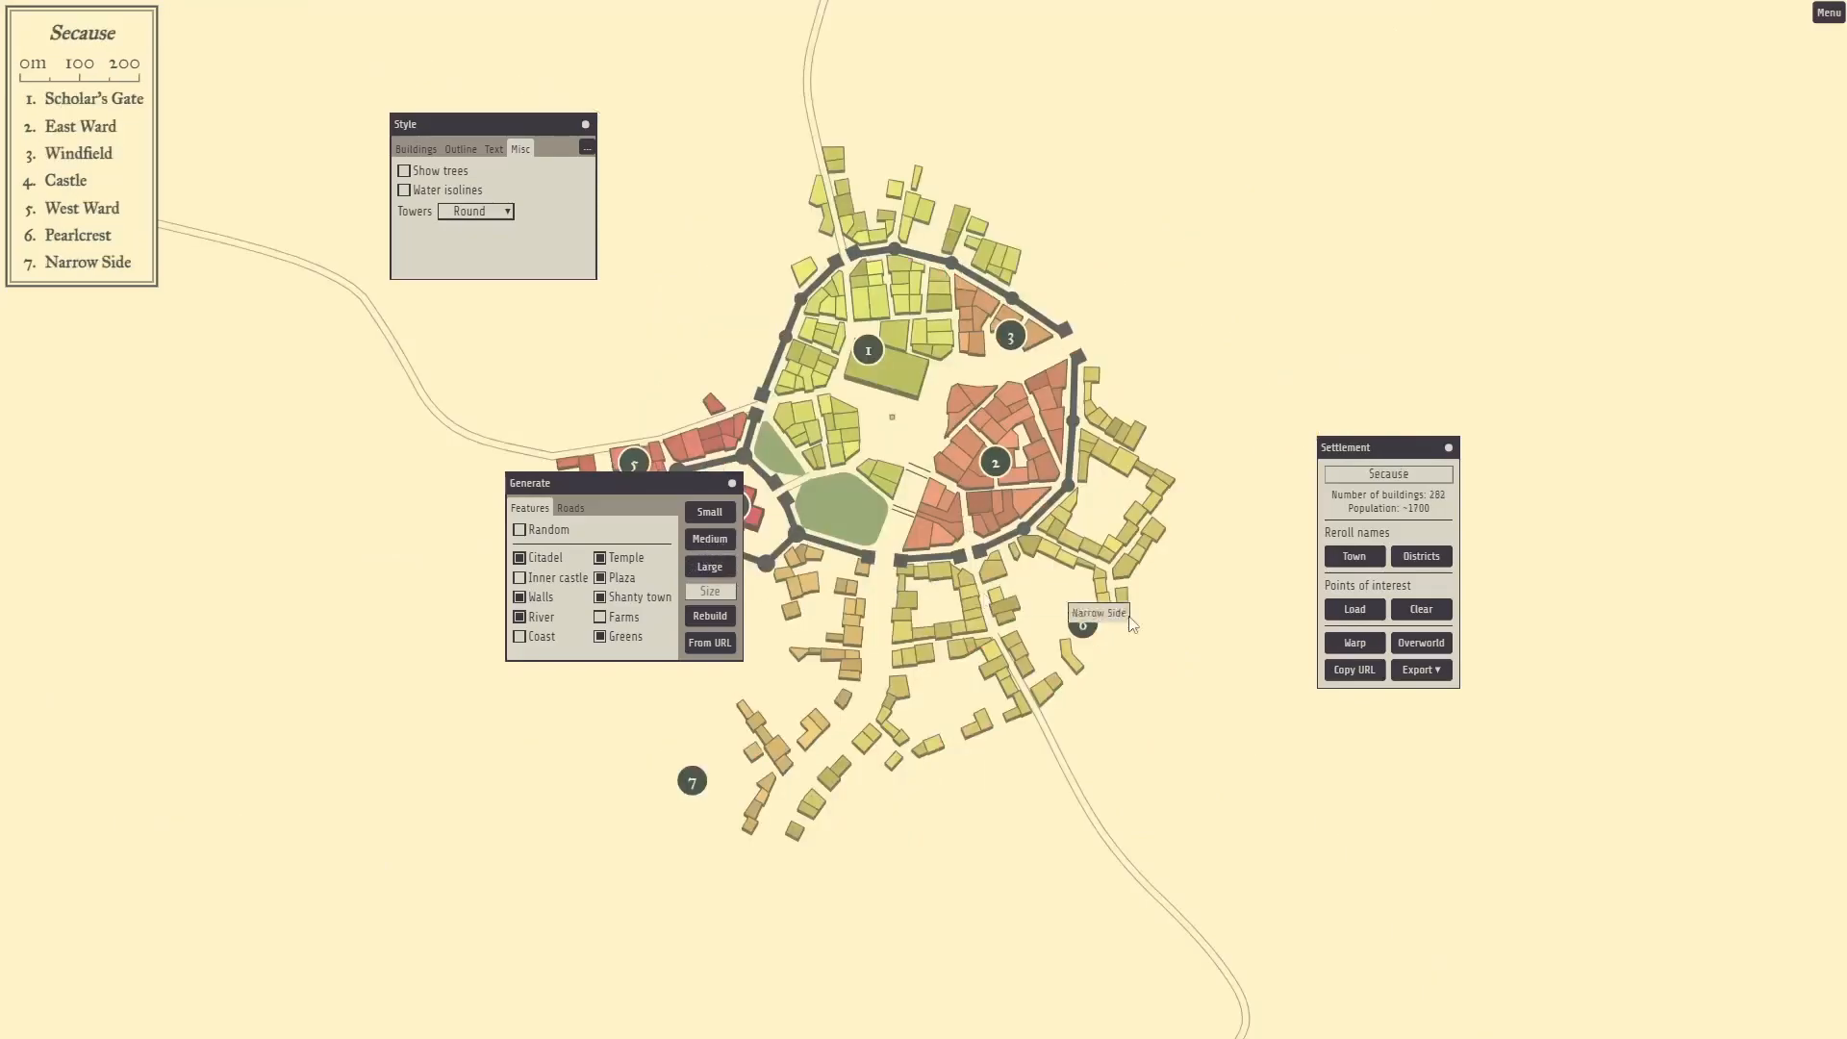
pyautogui.moveTo(626, 487); pyautogui.dragTo(1343, 224)
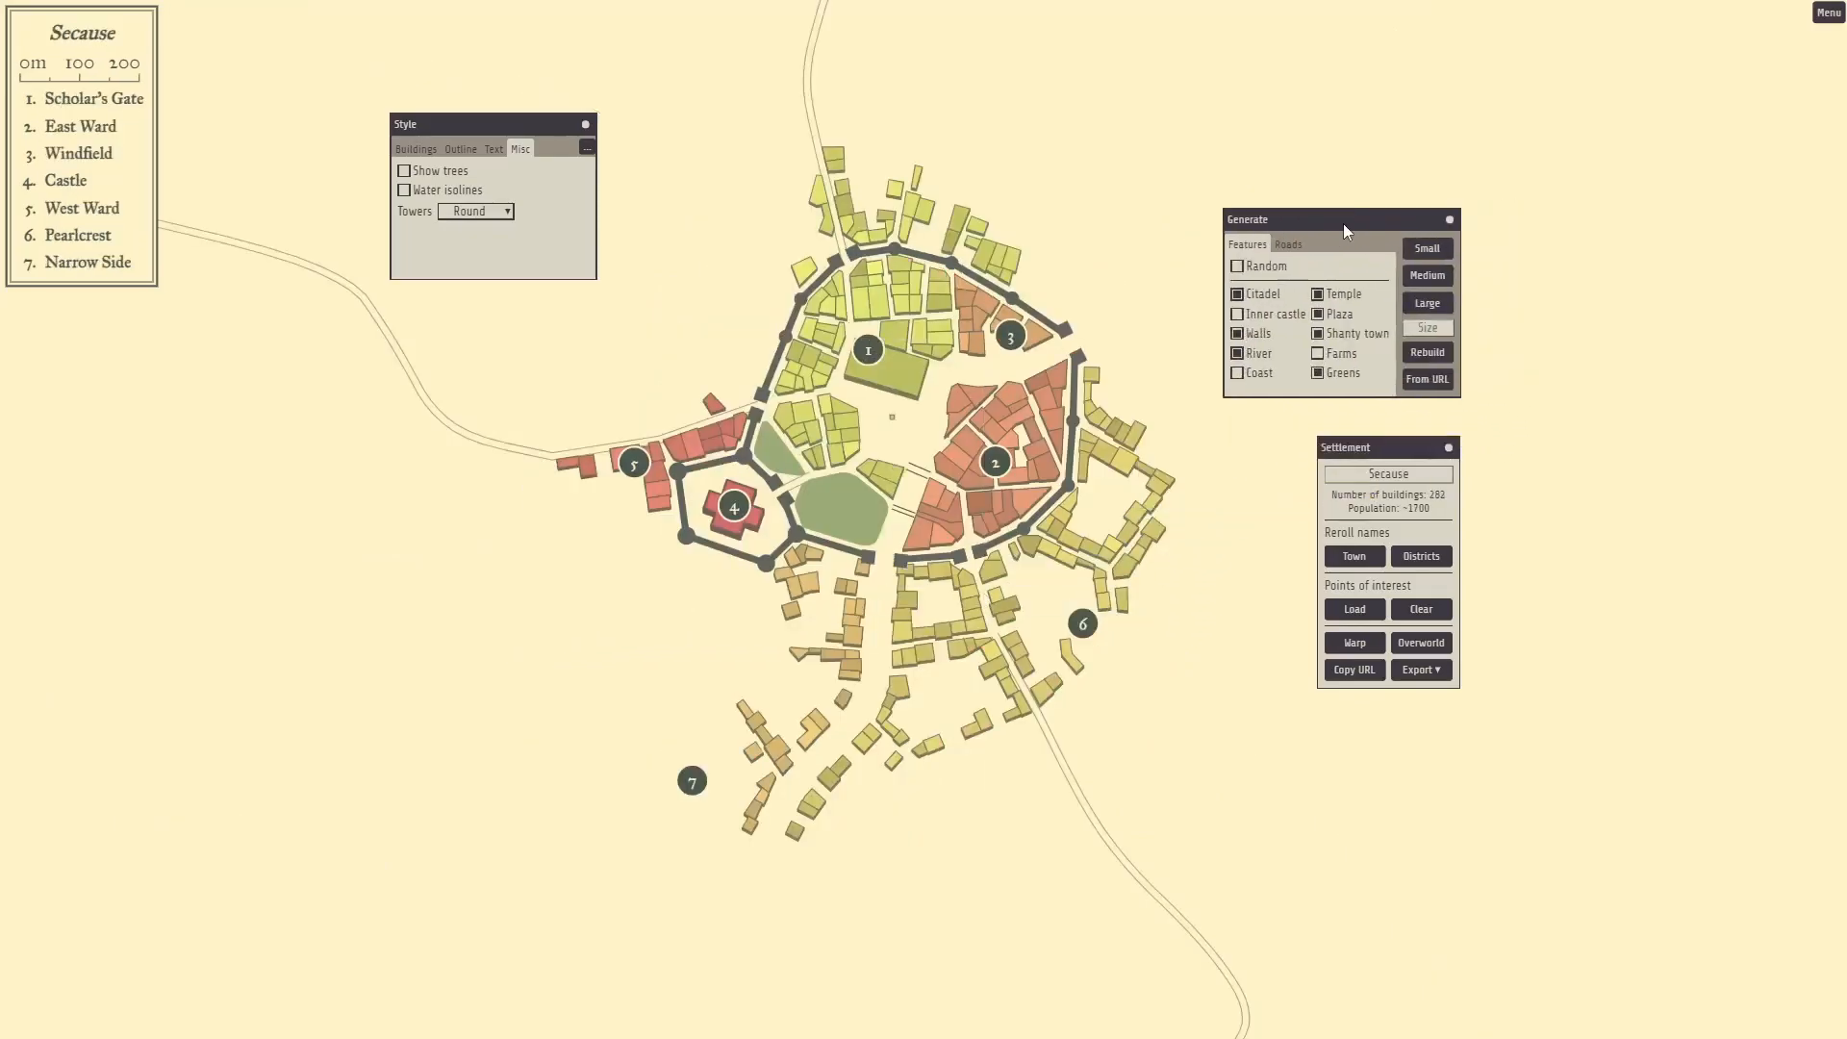
pyautogui.click(1427, 304)
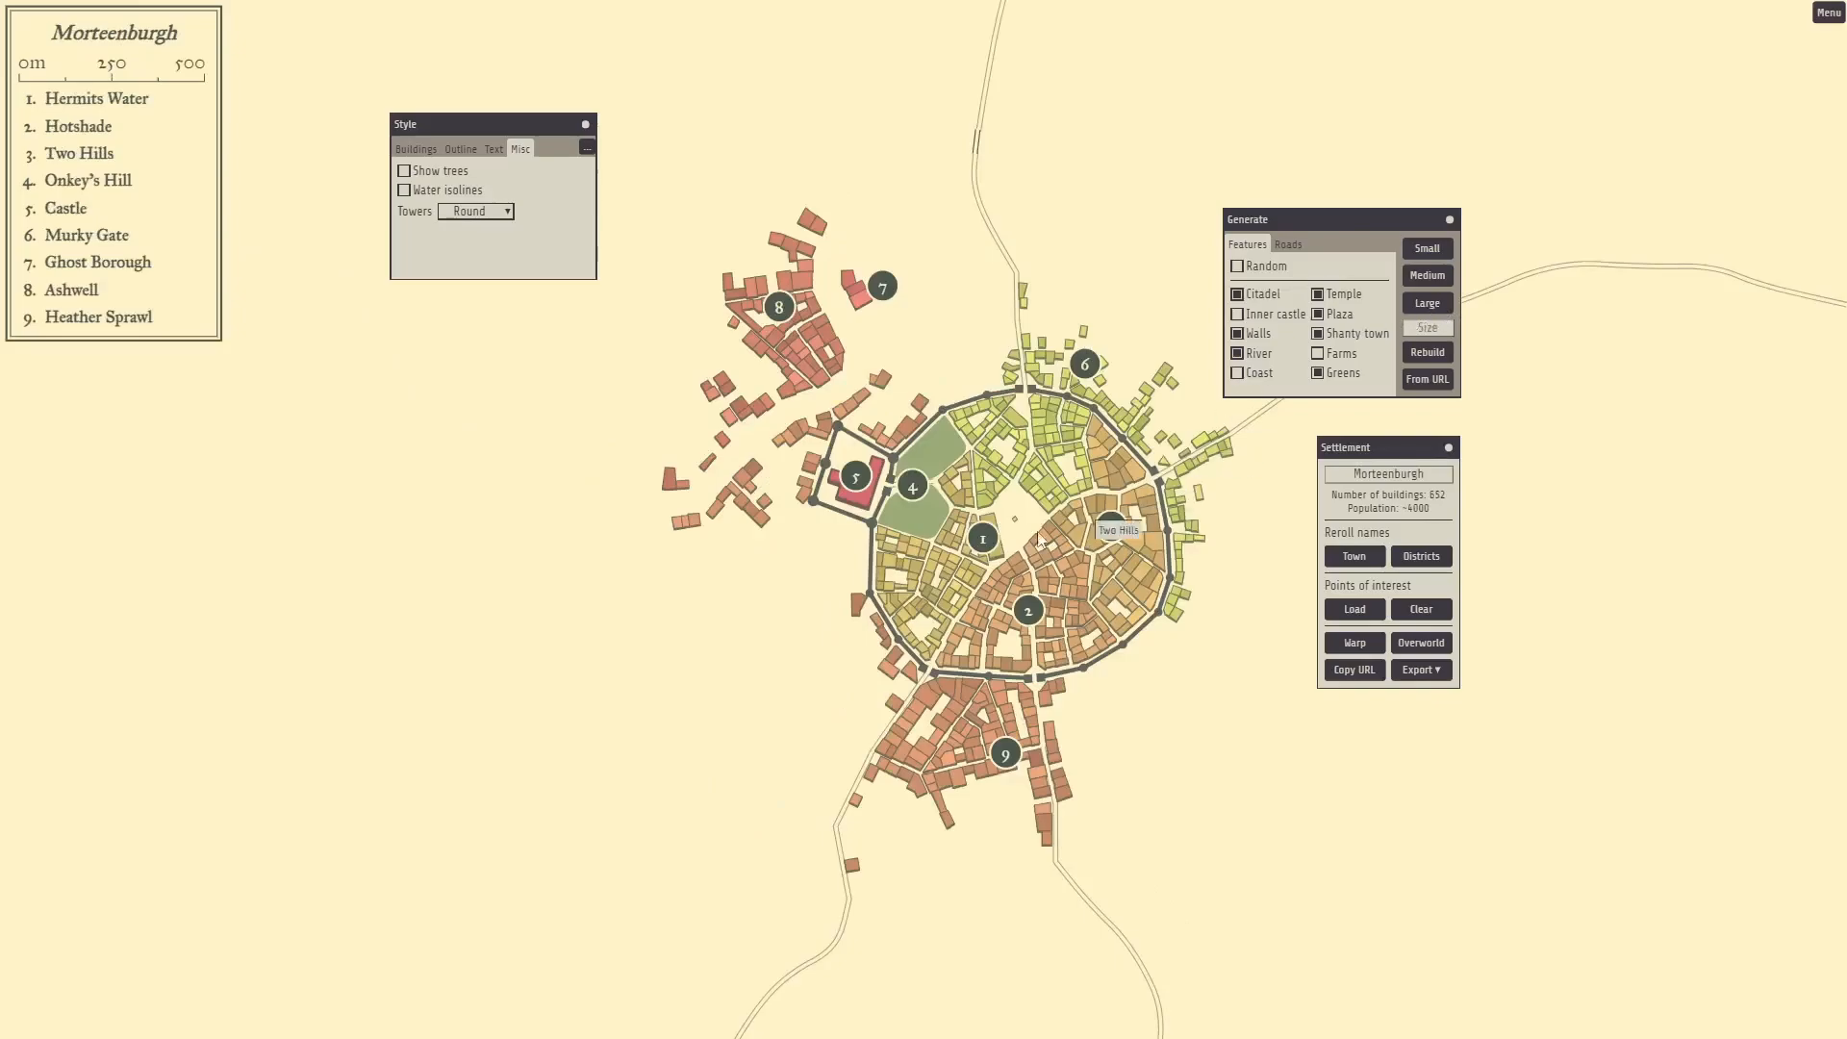
# Generate a Large town, then rebuild with Inner castle off to get Annob Fort, 1231 buildings.
pyautogui.click(1430, 306)
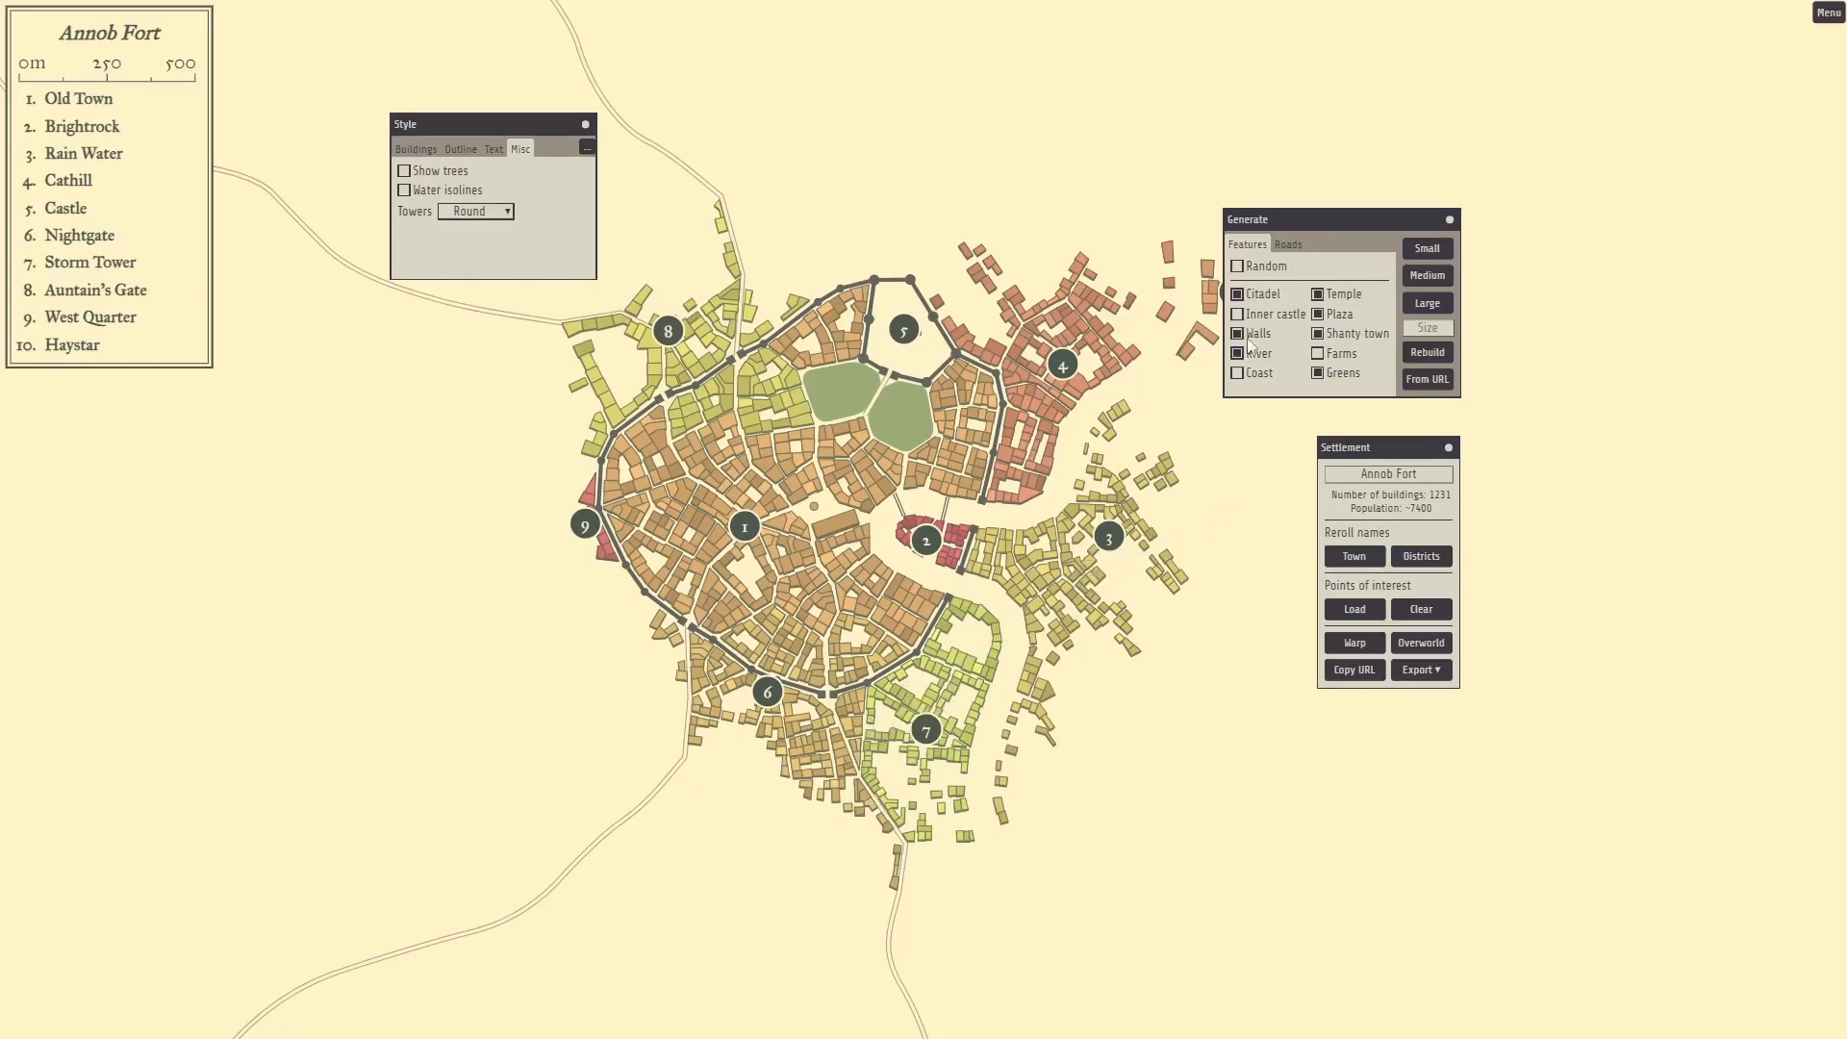
pyautogui.click(1426, 352)
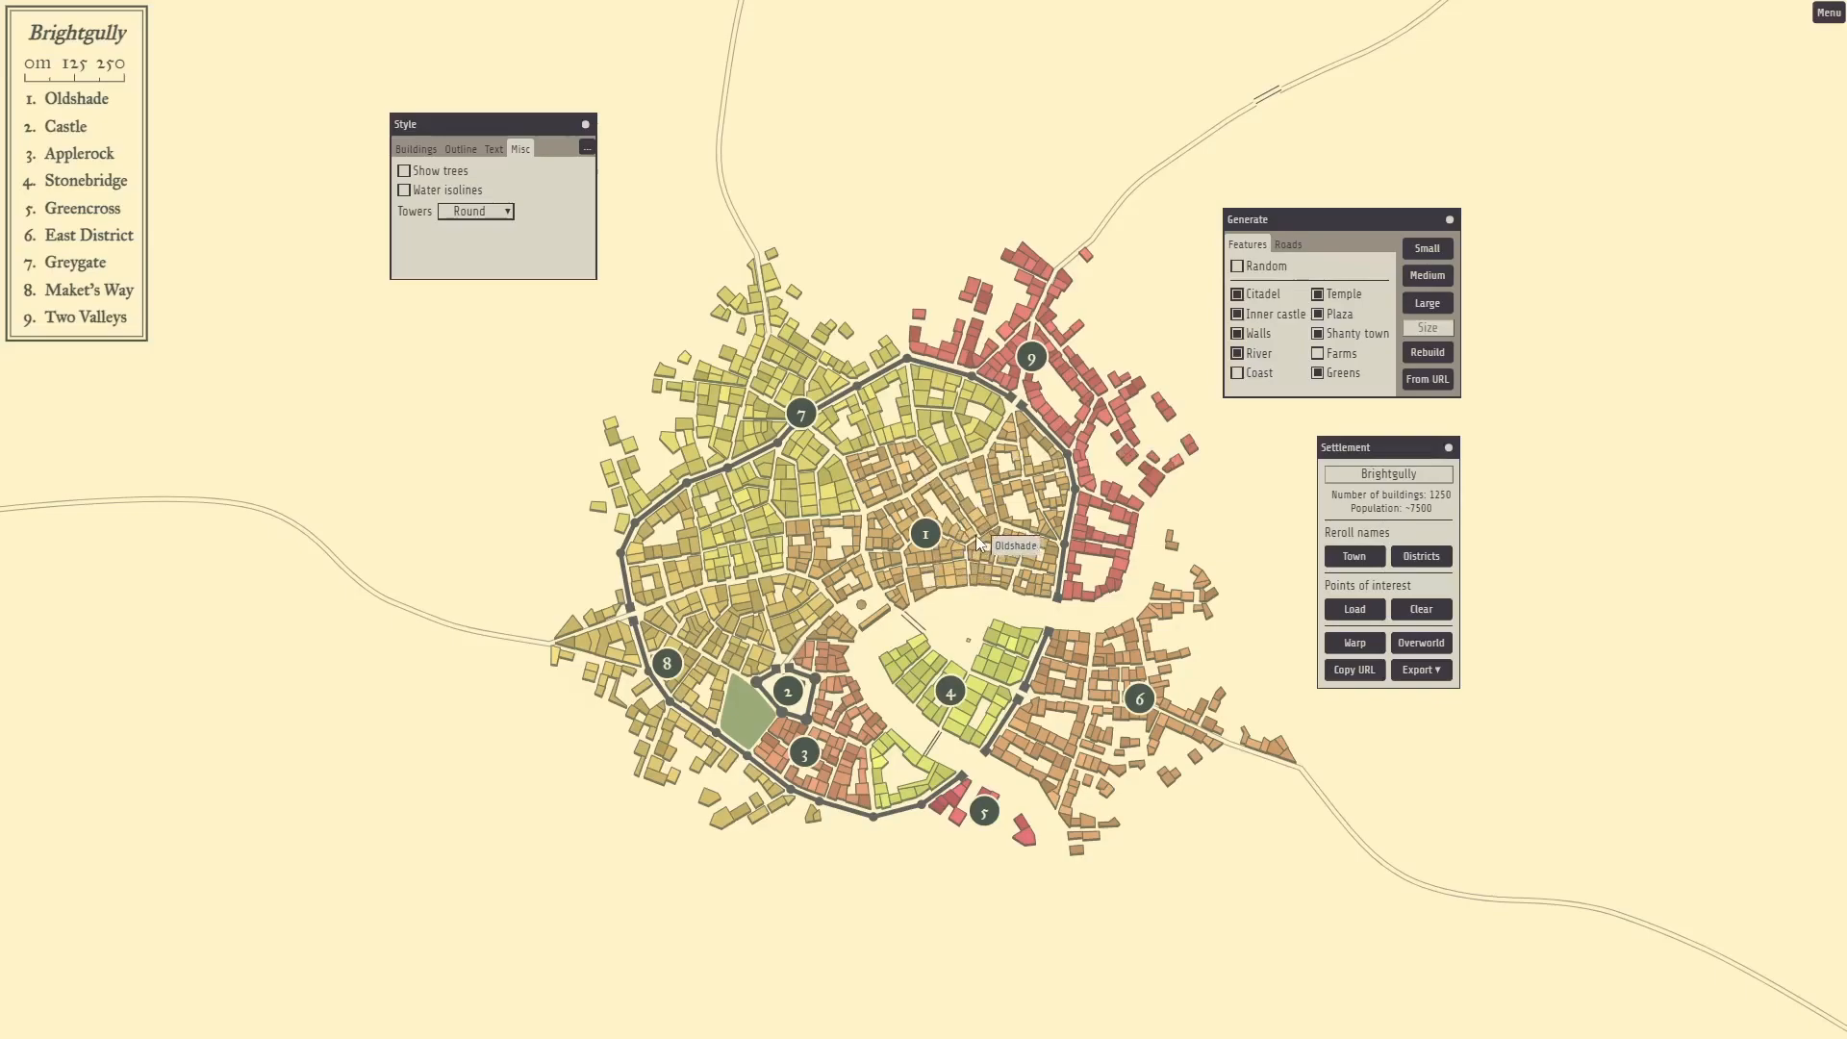
pyautogui.click(1238, 315)
pyautogui.click(1429, 353)
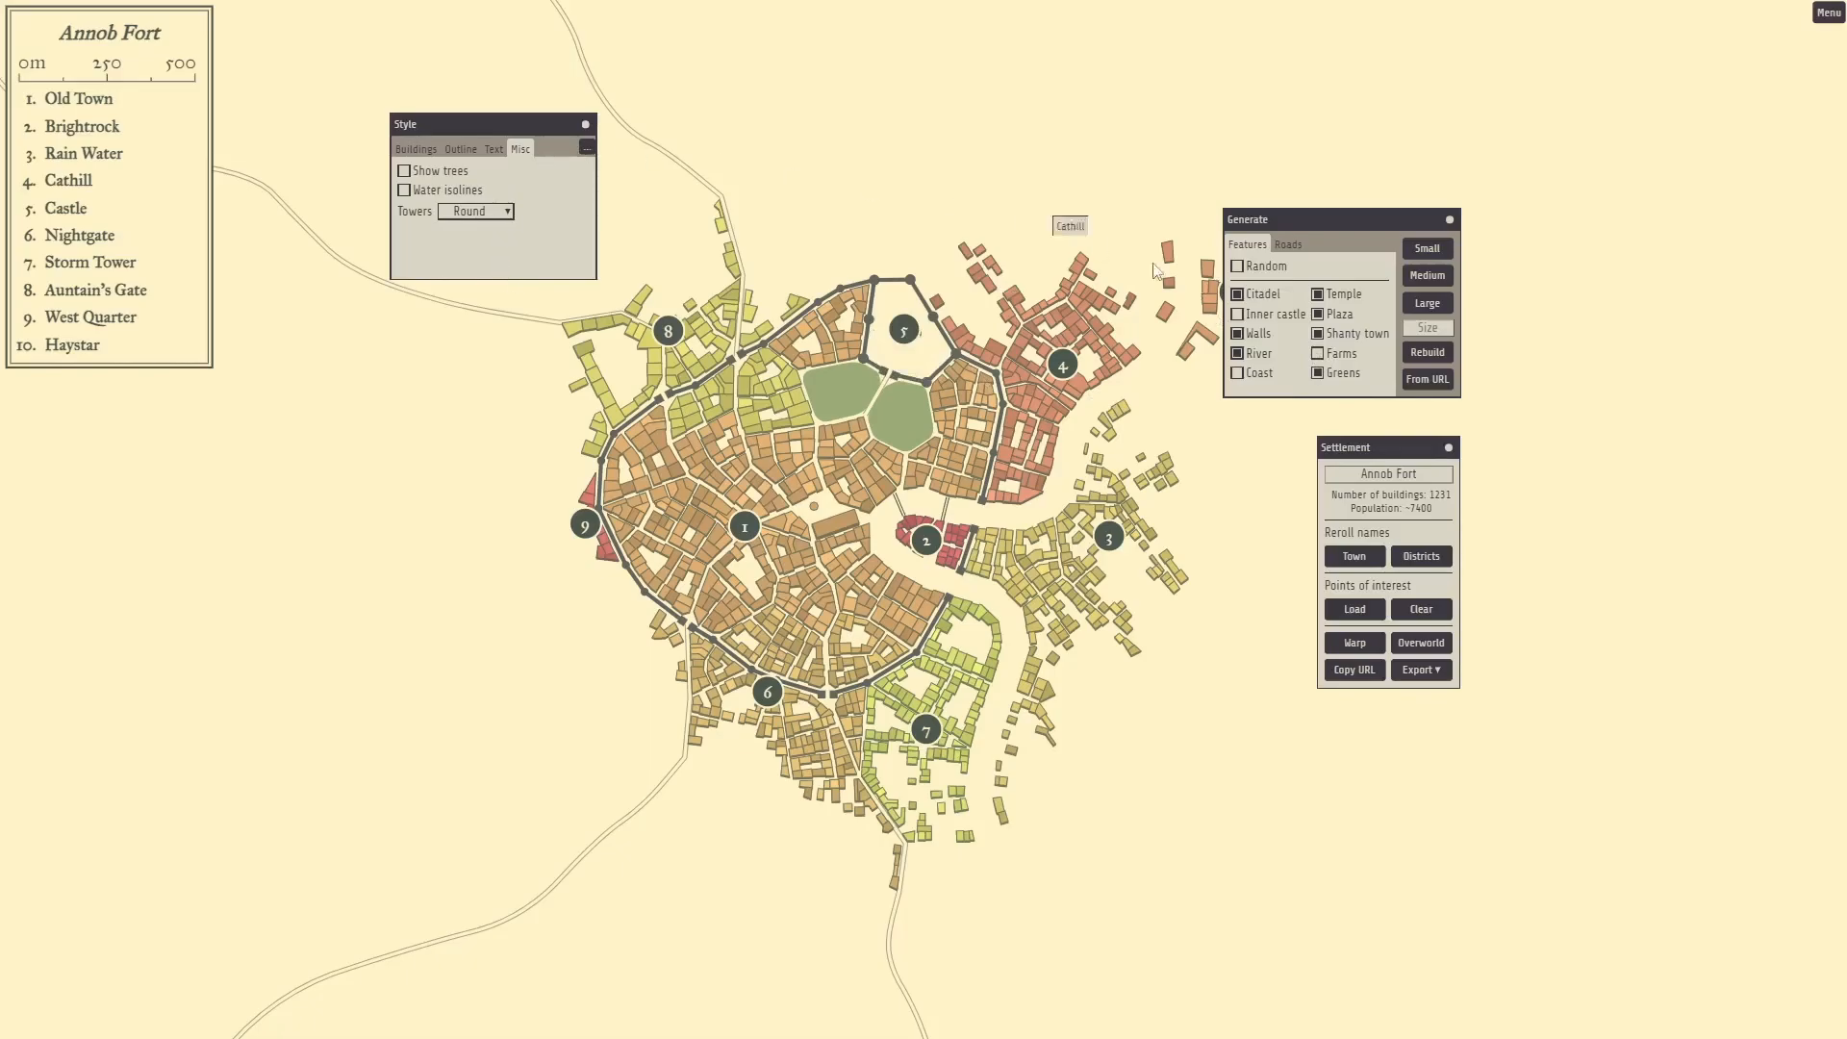
# Move the Settlement panel left of the town, closing and reopening it from the context menu.
pyautogui.moveTo(1366, 448); pyautogui.dragTo(365, 425)
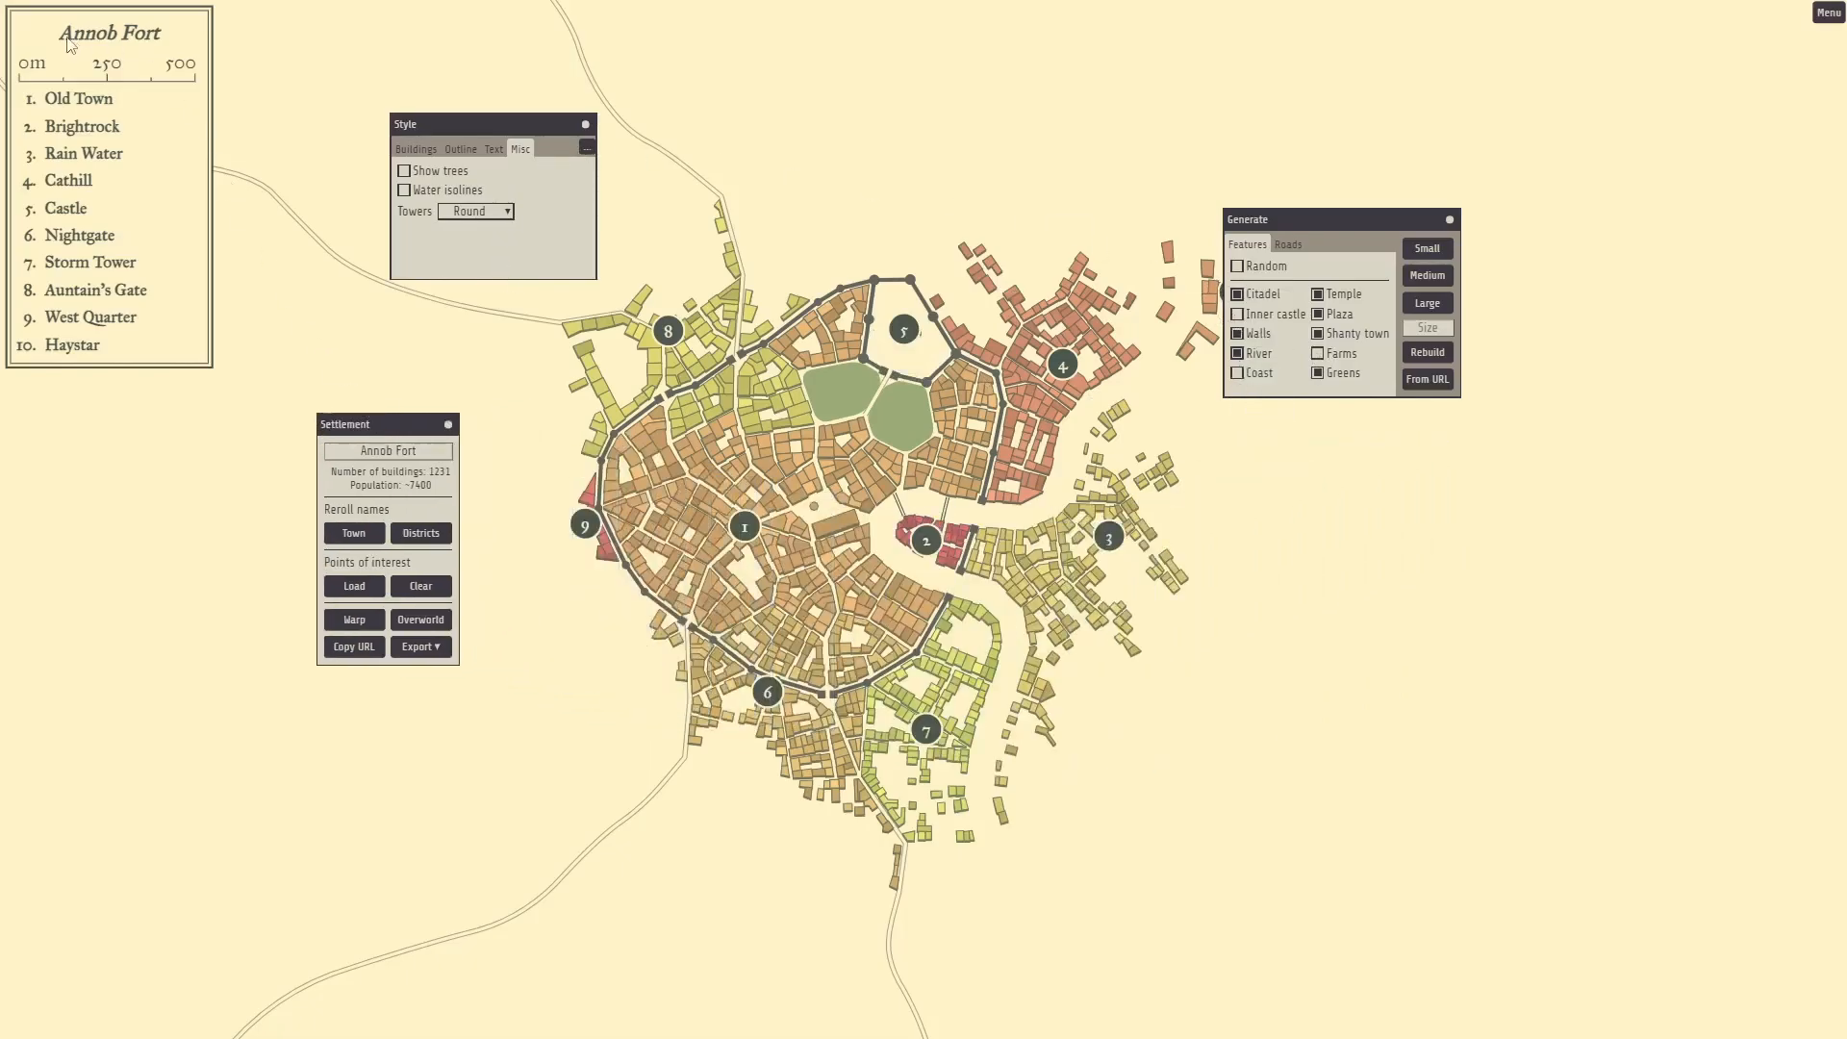
pyautogui.click(449, 425)
pyautogui.rightClick(396, 450)
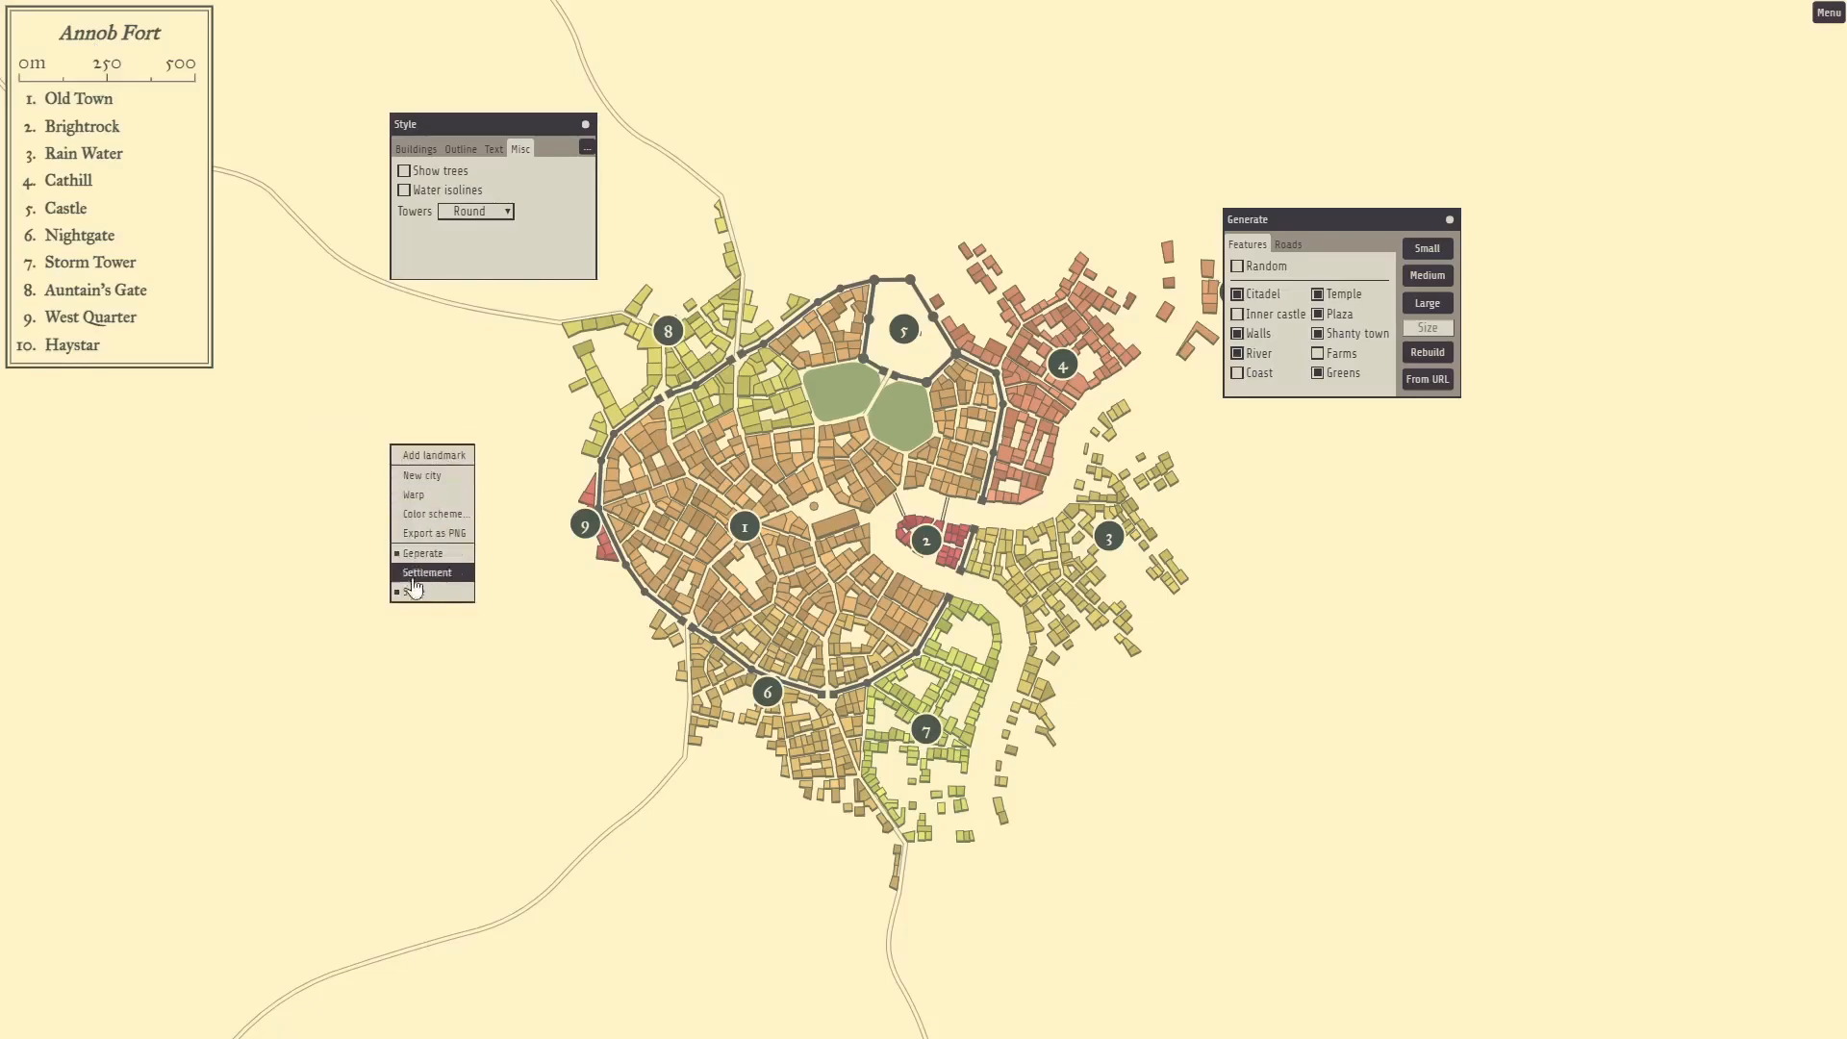
pyautogui.click(423, 576)
pyautogui.rightClick(437, 575)
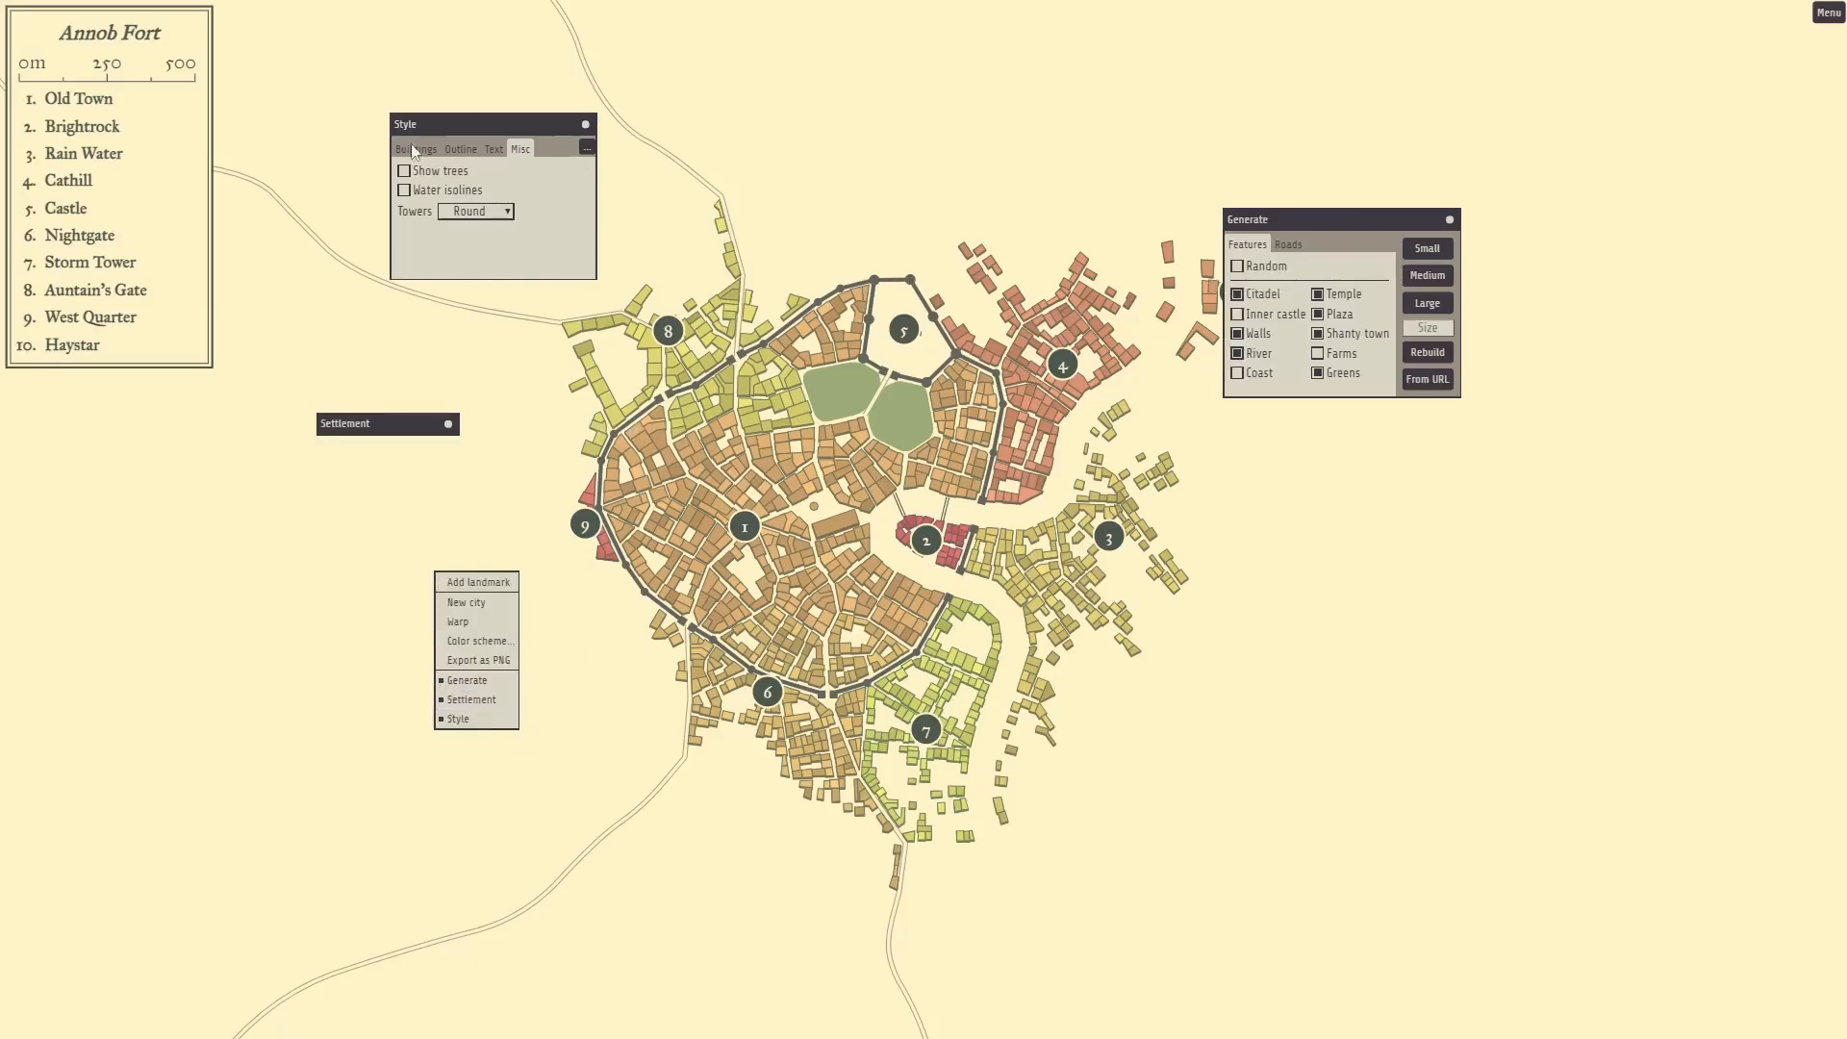
pyautogui.moveTo(376, 432); pyautogui.dragTo(486, 448)
pyautogui.click(375, 430)
# Reroll the town name repeatedly until it reads Bugark.
pyautogui.click(467, 553)
pyautogui.click(467, 554)
pyautogui.click(466, 554)
pyautogui.click(467, 554)
pyautogui.click(467, 554)
pyautogui.click(467, 554)
pyautogui.click(467, 555)
pyautogui.click(467, 555)
pyautogui.click(468, 555)
pyautogui.click(467, 555)
pyautogui.click(468, 556)
pyautogui.click(467, 555)
pyautogui.click(467, 555)
pyautogui.click(468, 555)
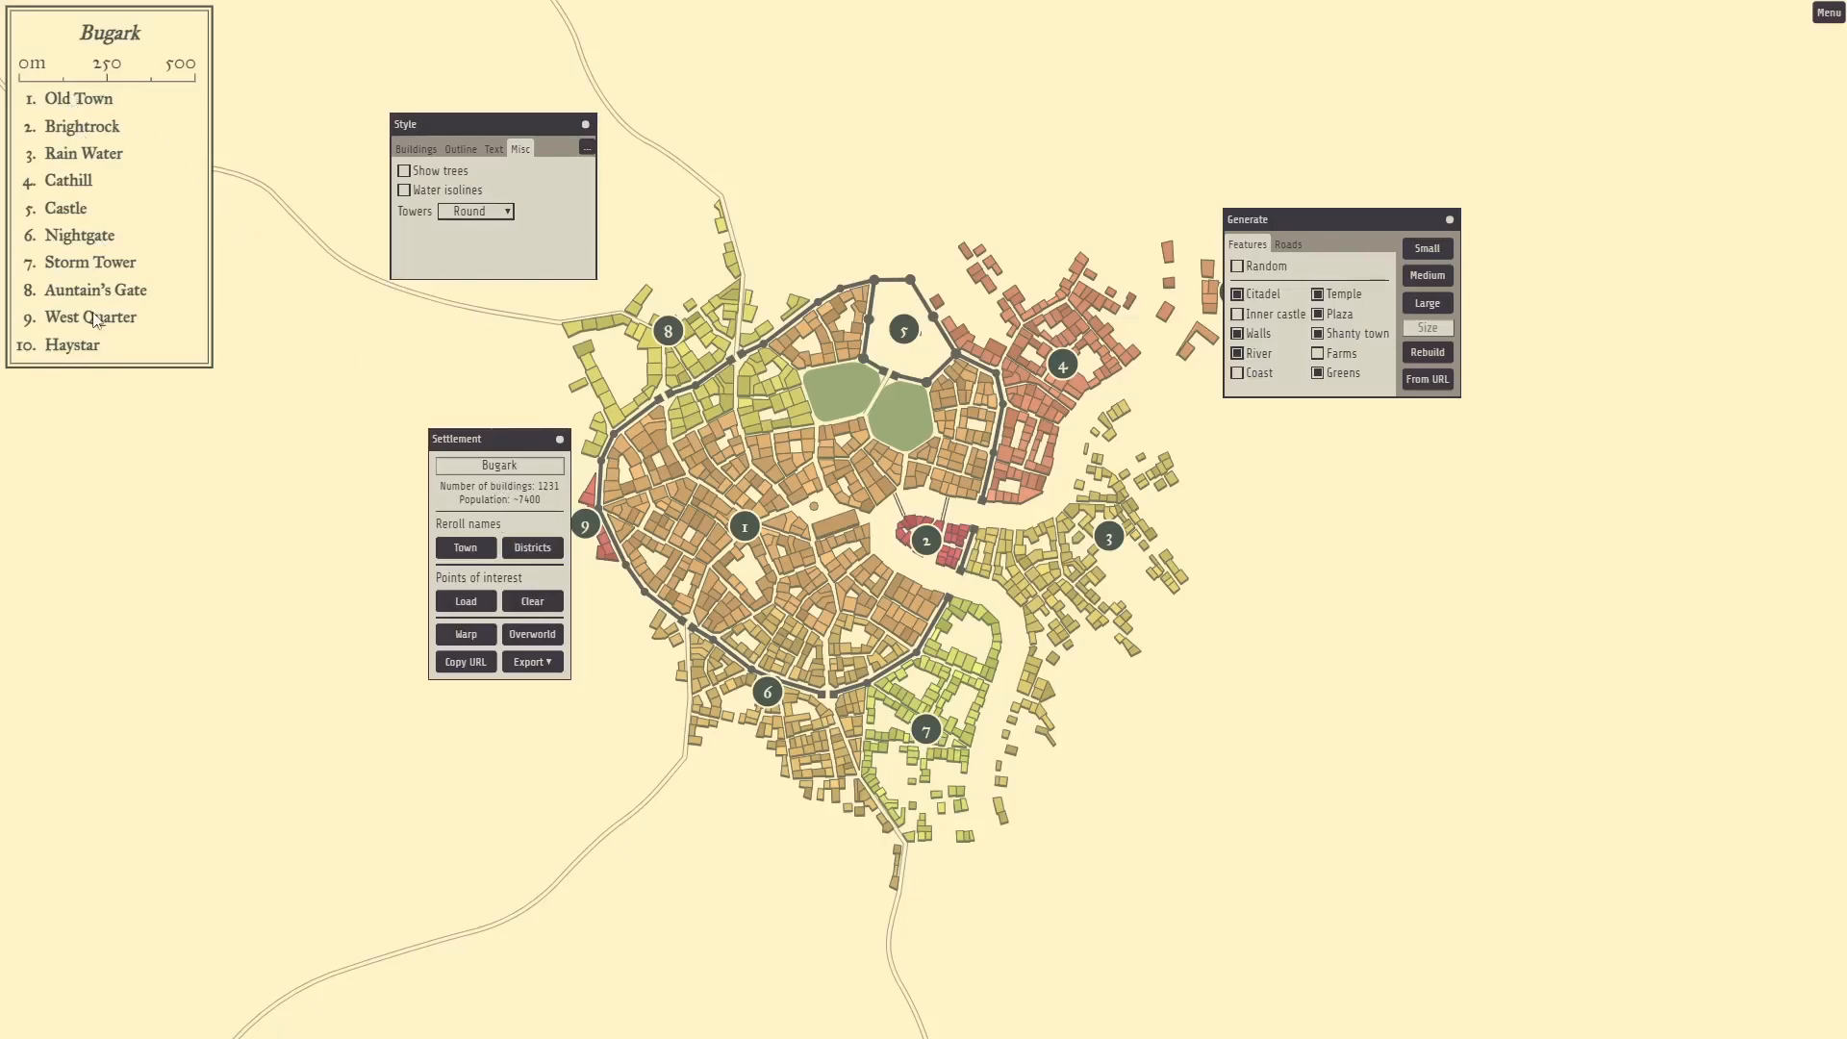
# Reroll the district names, giving names like Old Bugark and Greyrock.
pyautogui.doubleClick(83, 100)
pyautogui.click(154, 124)
pyautogui.press('n')
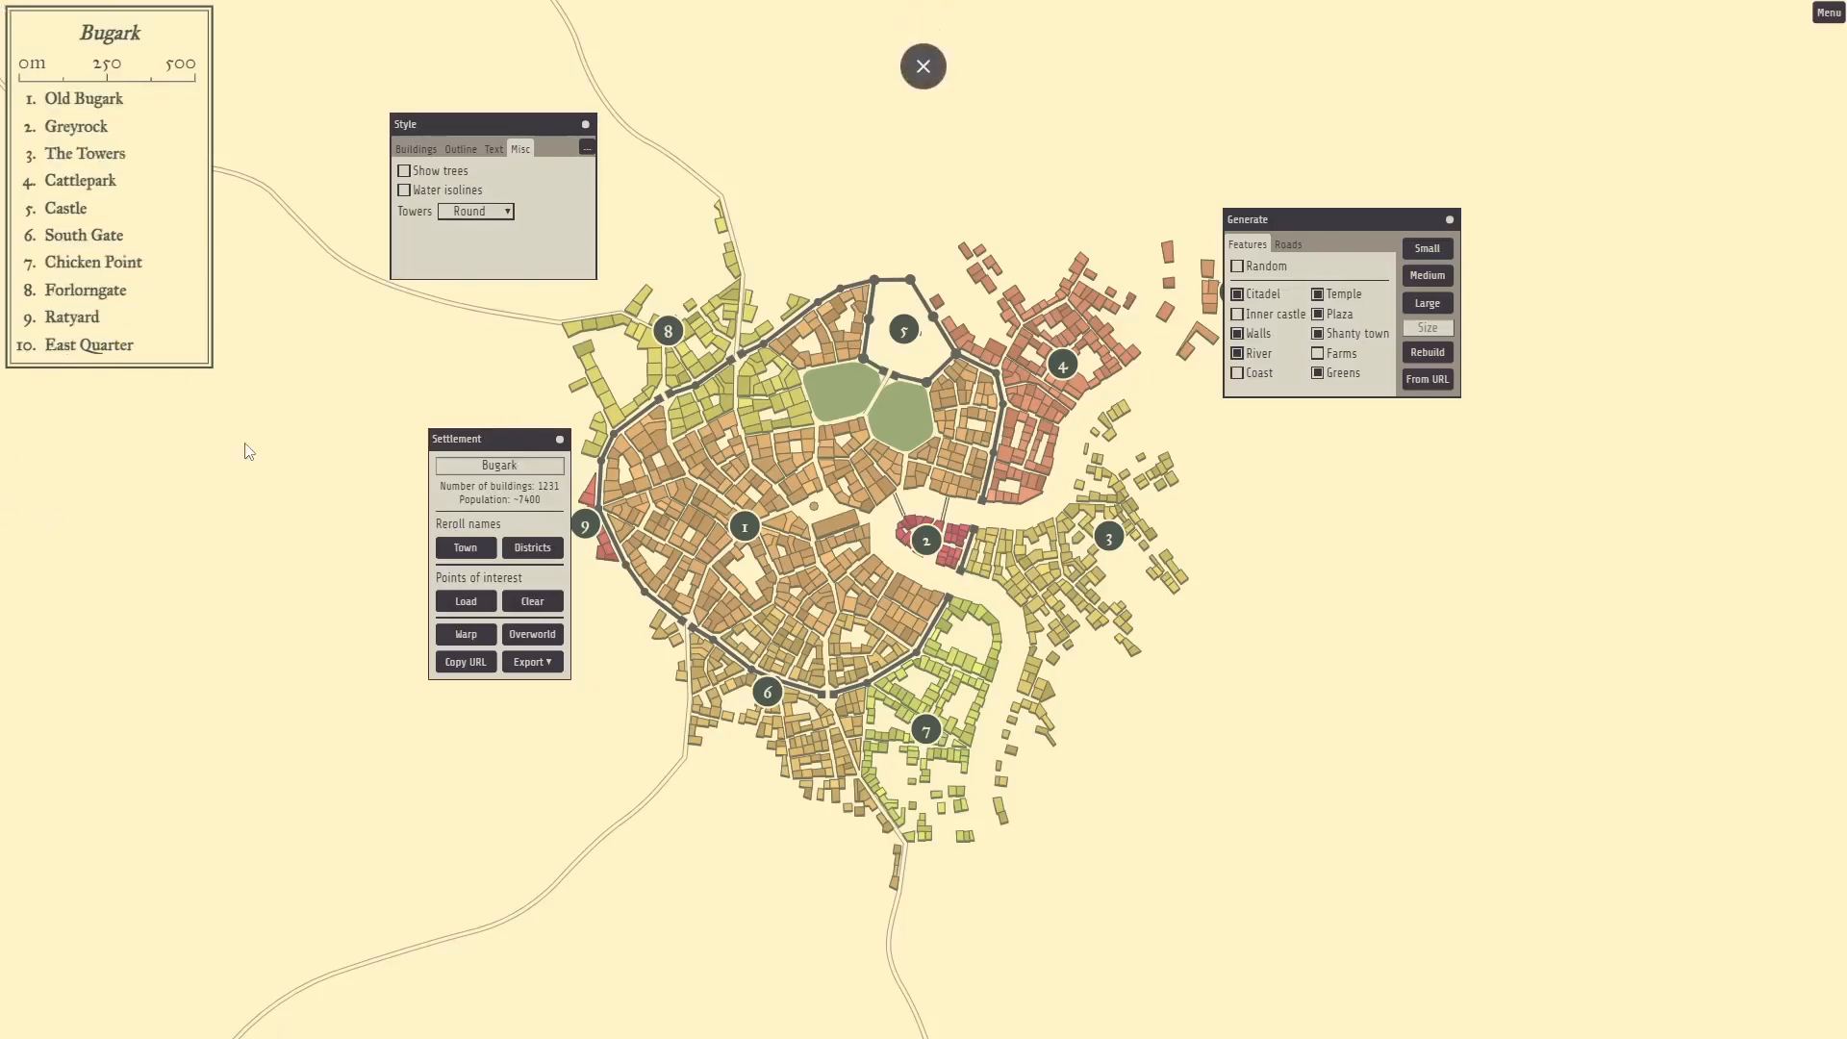
# Export the map as bugark.png and switch over to Krita.
pyautogui.moveTo(467, 443); pyautogui.dragTo(435, 358)
pyautogui.click(494, 572)
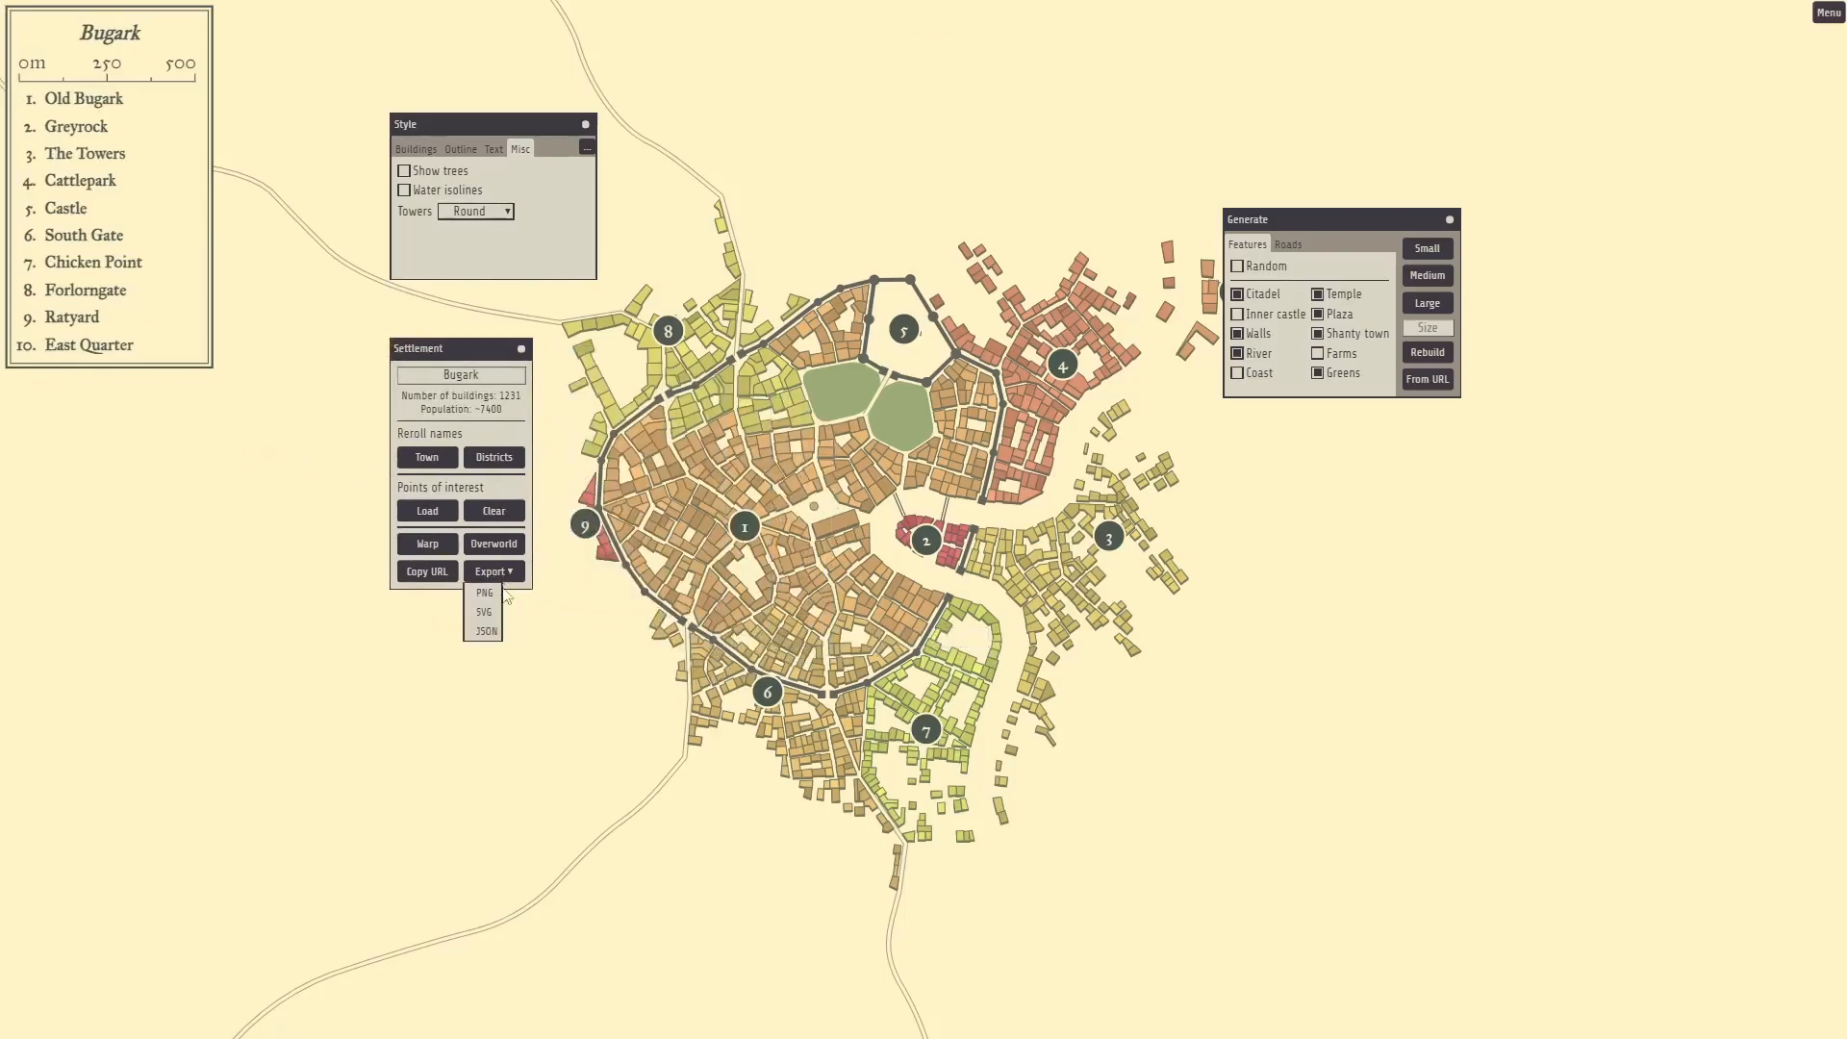
pyautogui.click(484, 593)
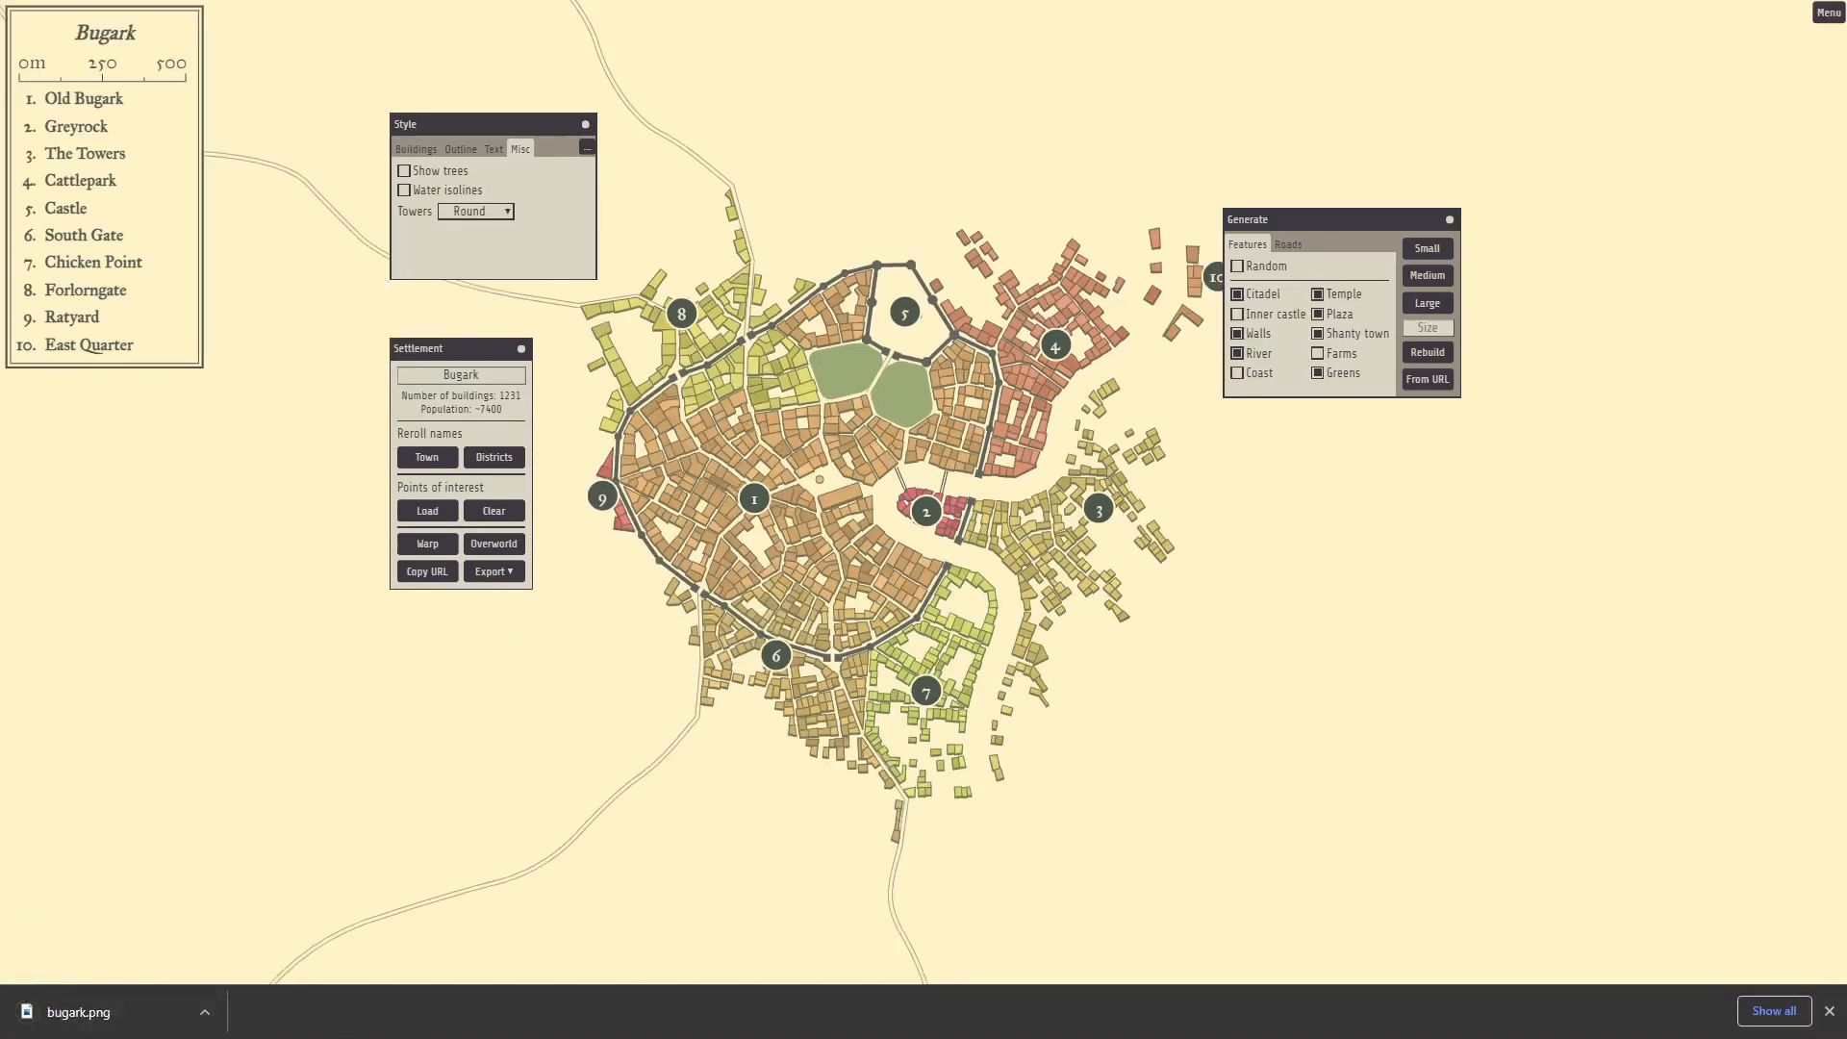
pyautogui.hotkey('alt', 'Tab')
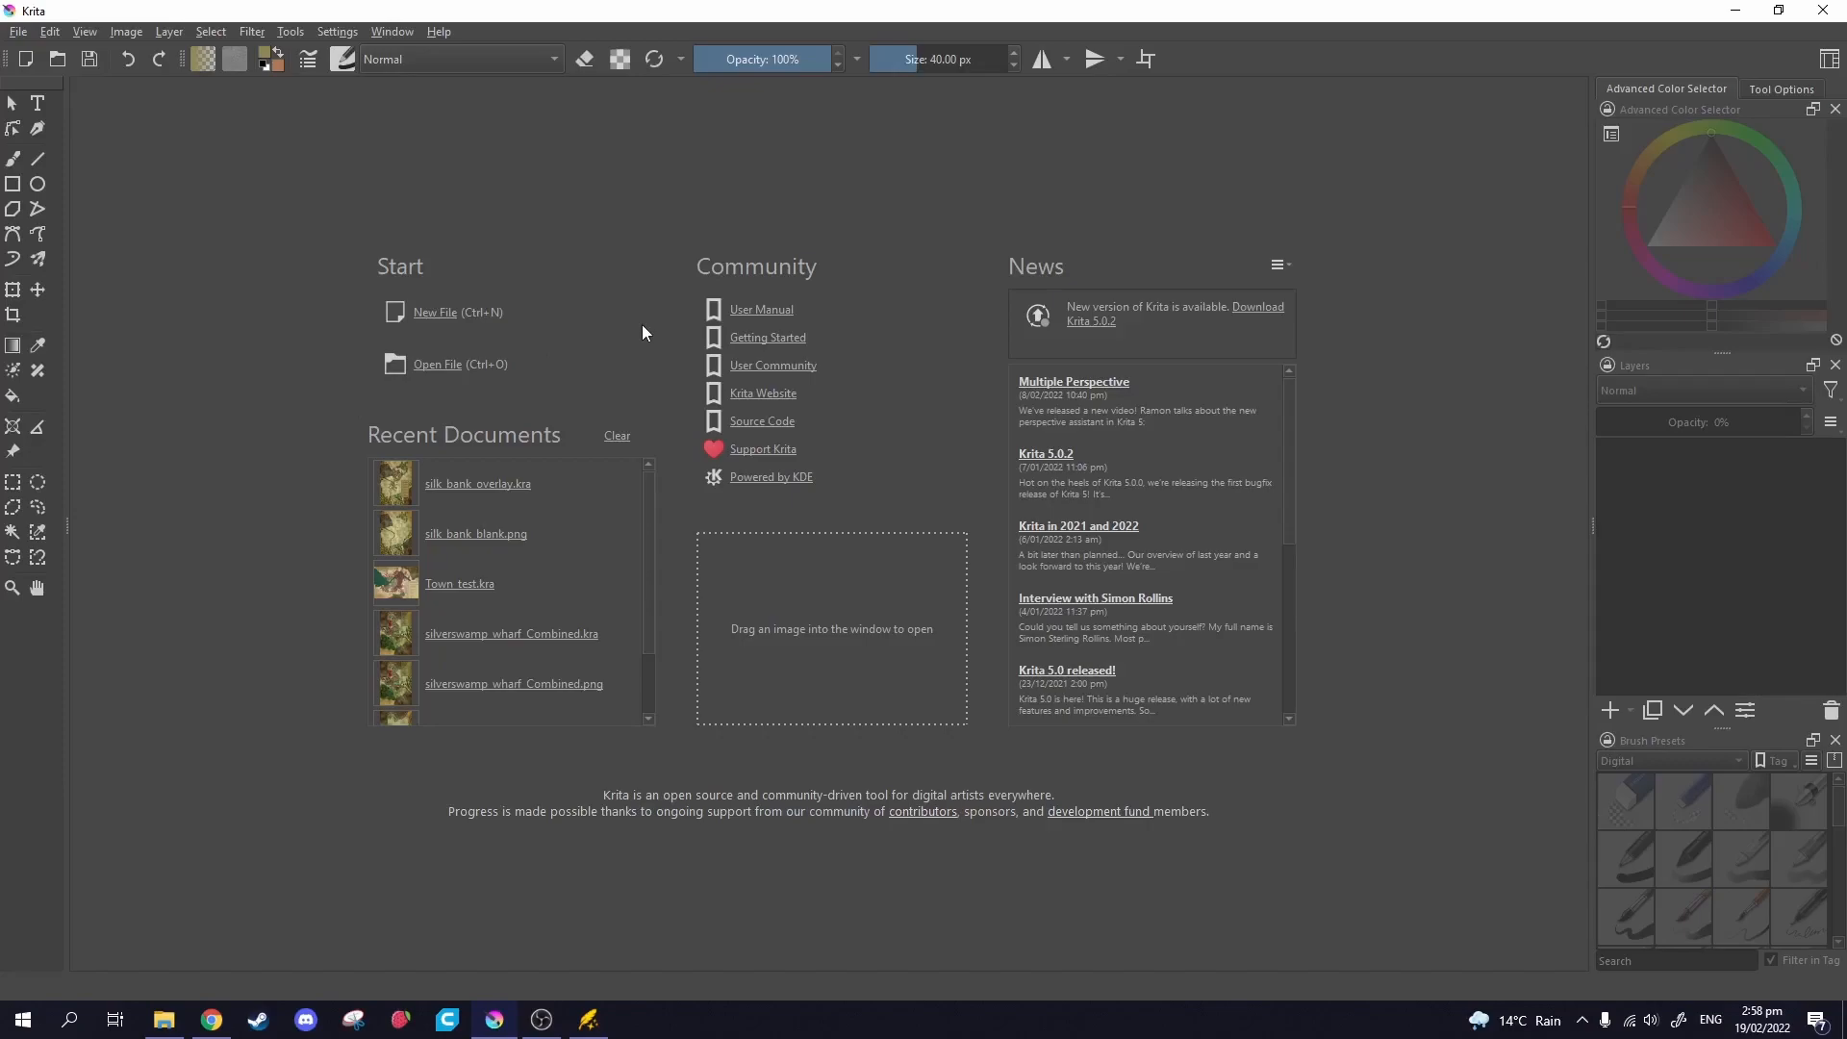
# From Krita's open dialog, find bugark.png in Downloads and cut it.
pyautogui.click(433, 370)
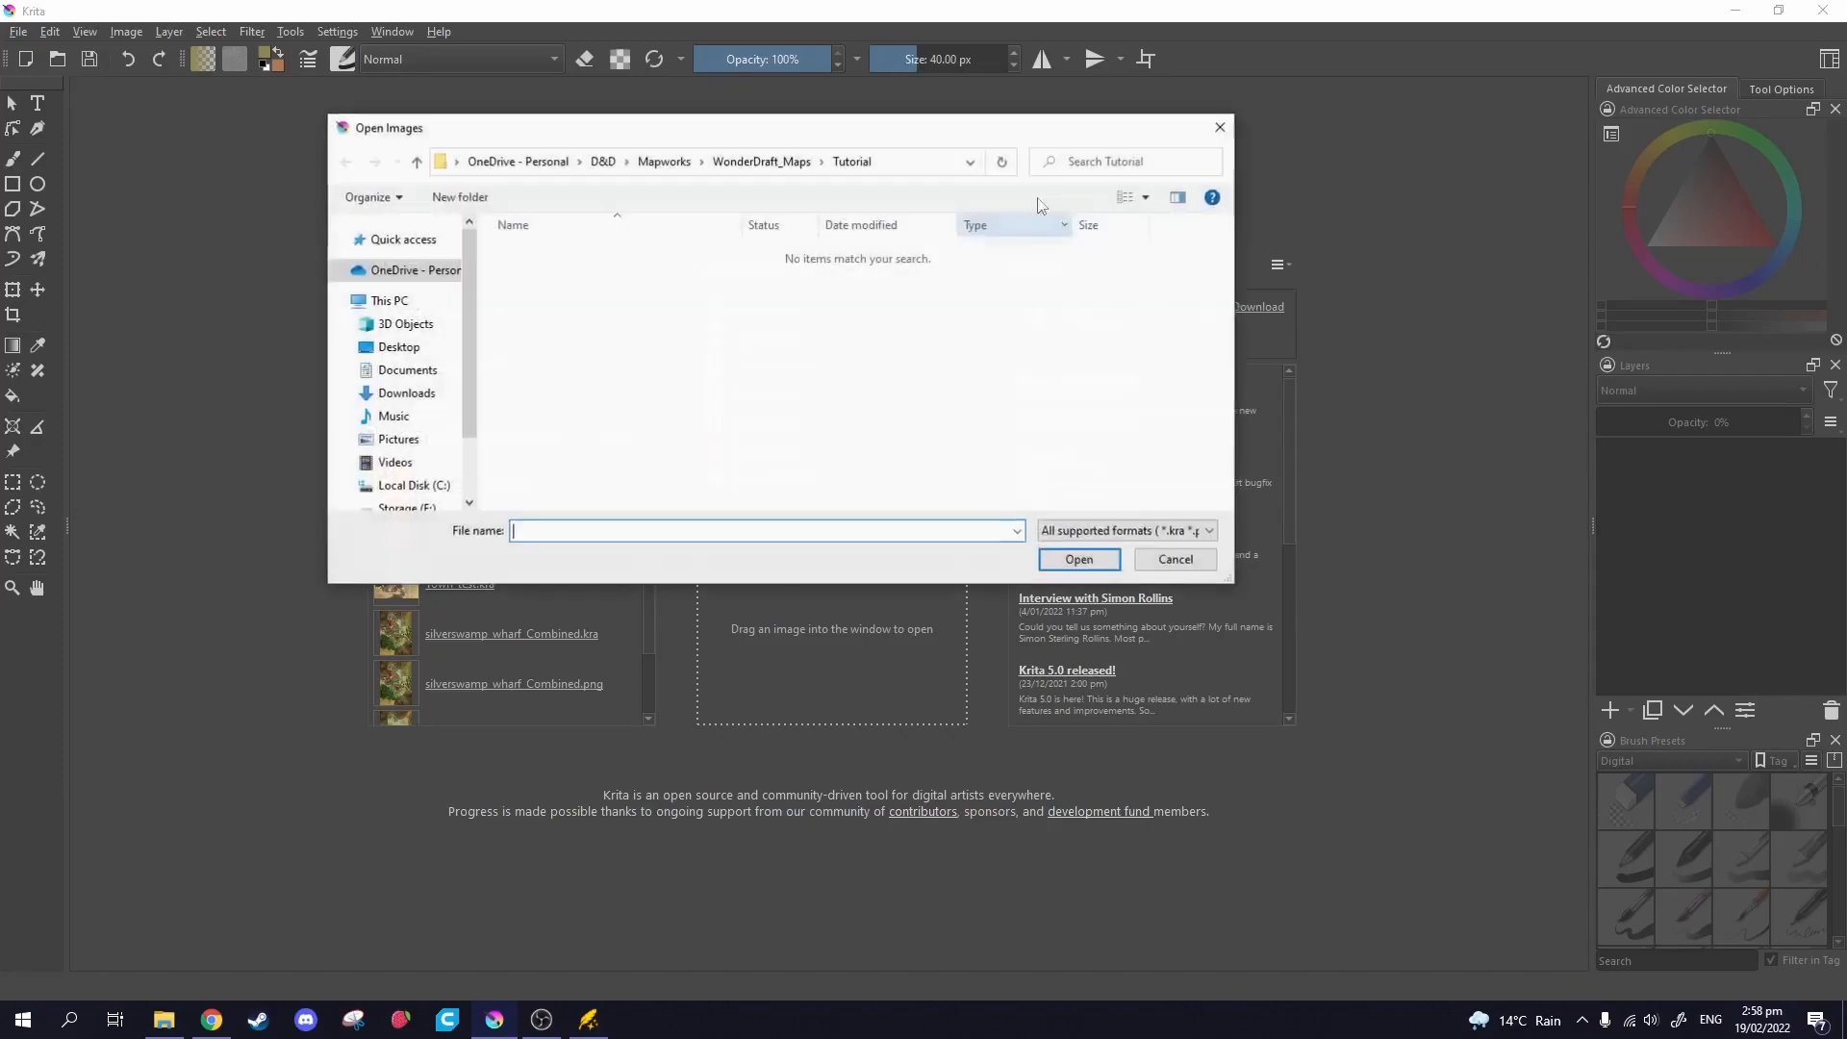
pyautogui.click(833, 165)
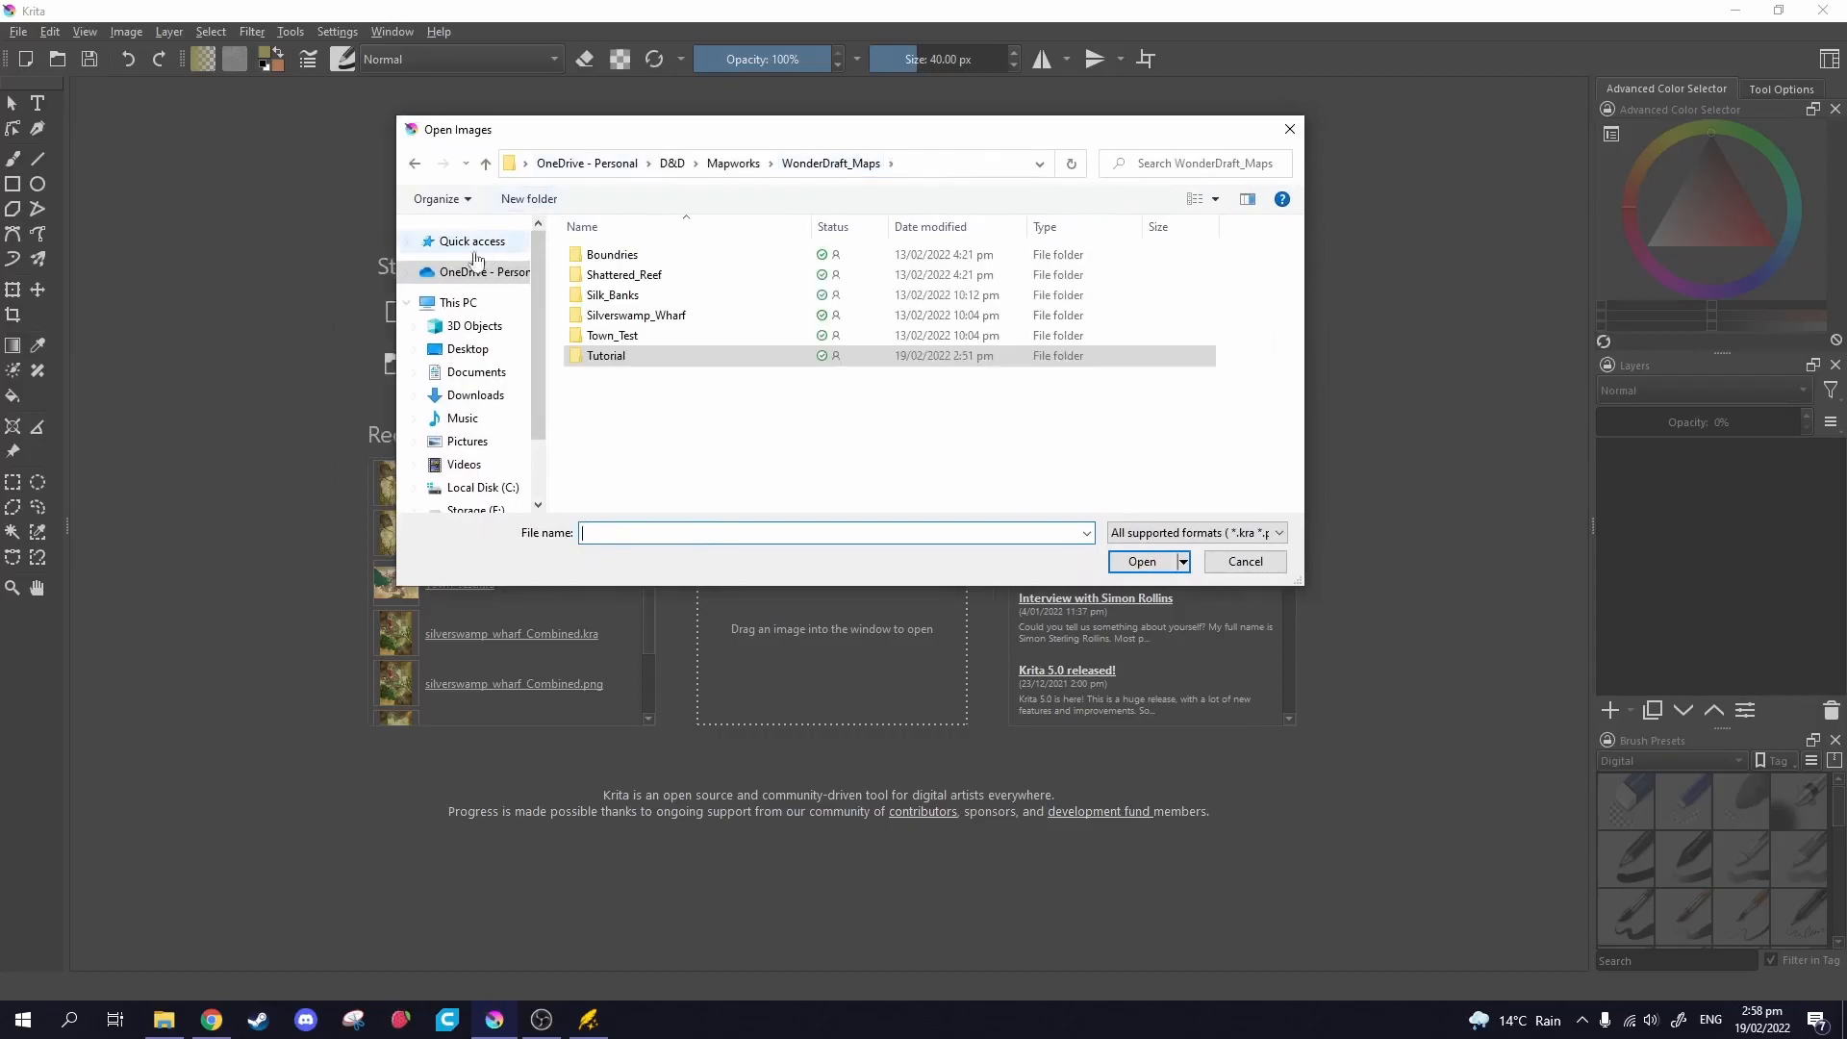
pyautogui.click(475, 395)
pyautogui.click(615, 281)
pyautogui.rightClick(639, 283)
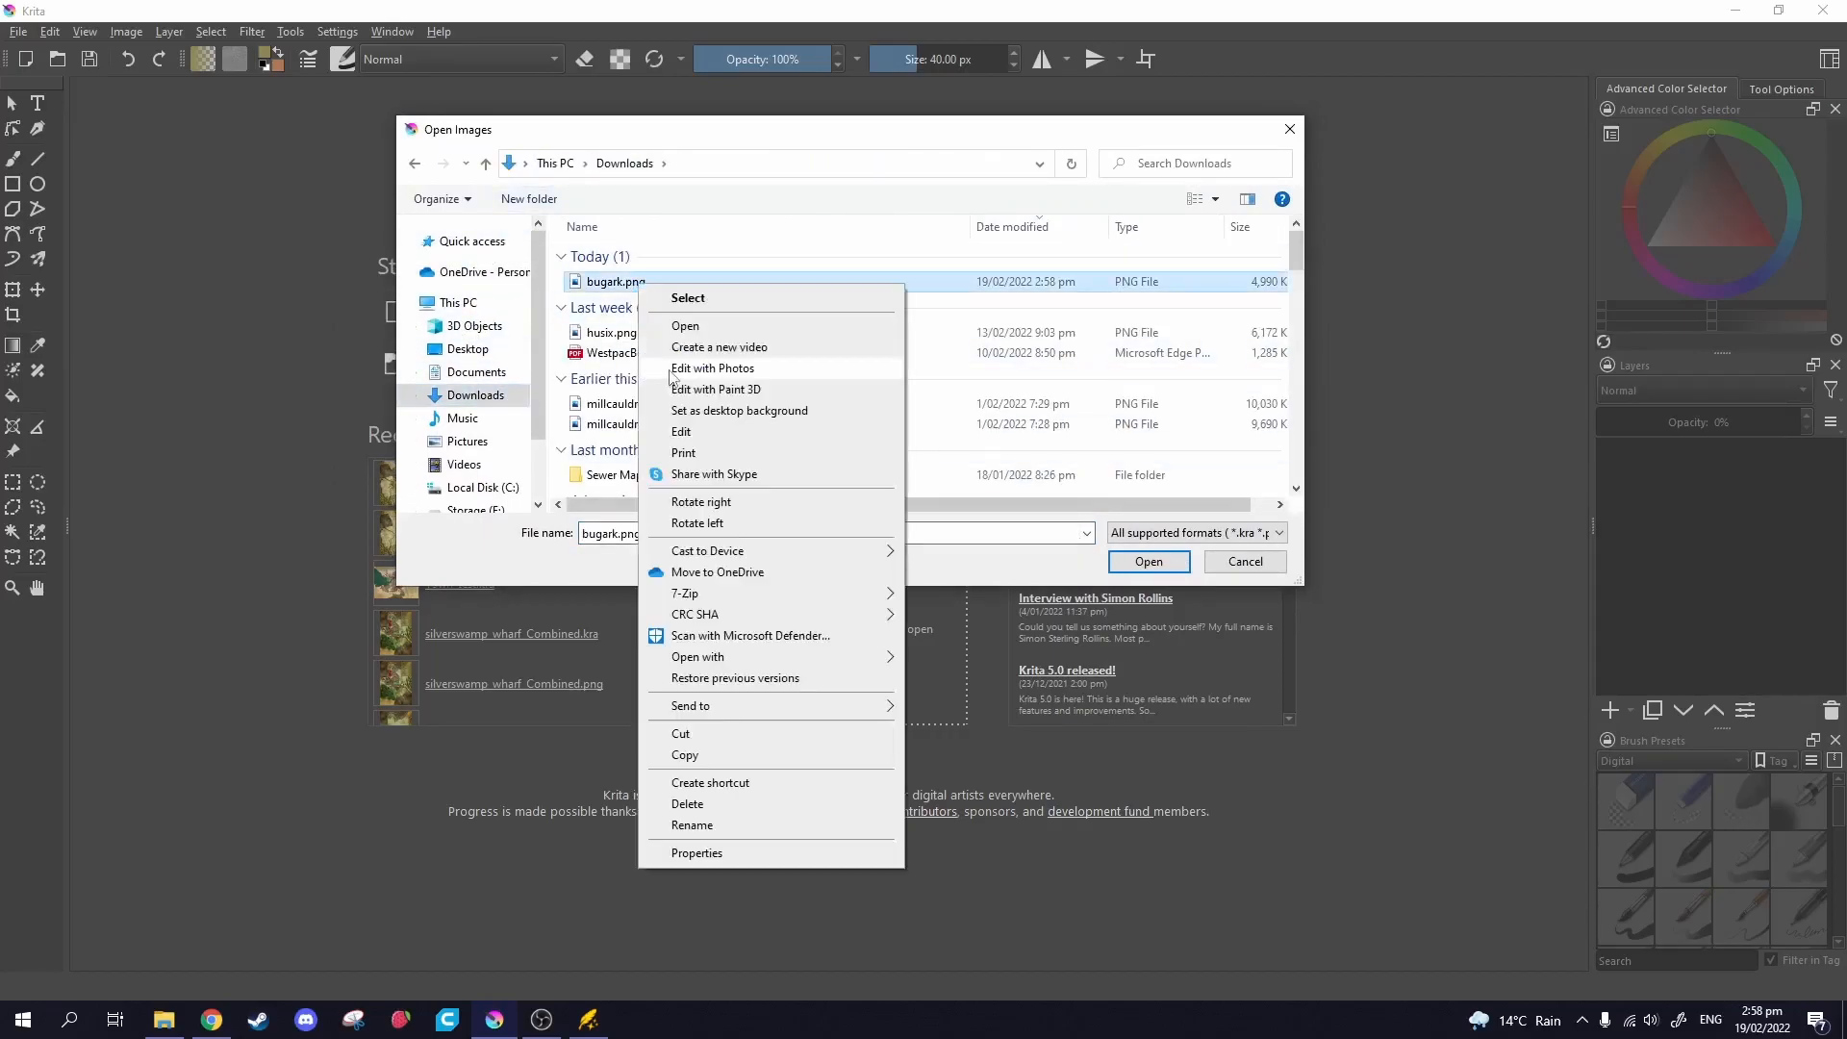
pyautogui.click(707, 742)
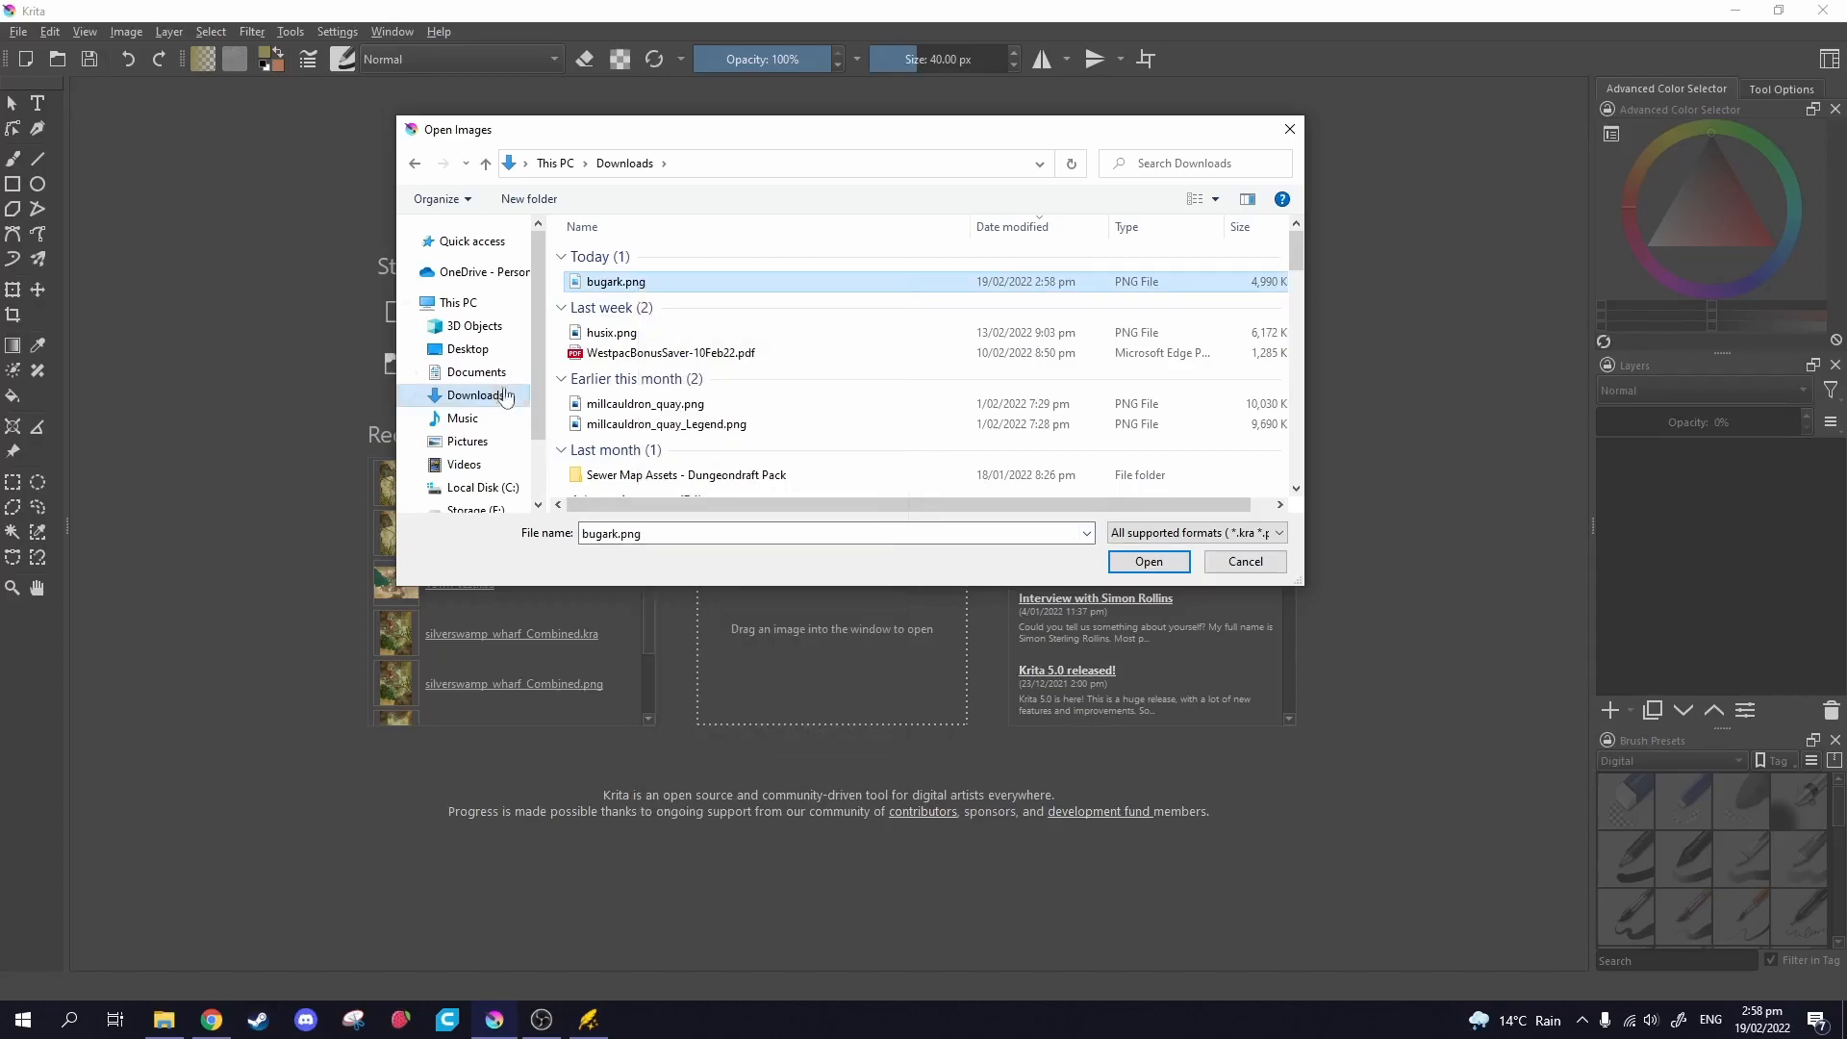
# Paste bugark.png into the Tutorial folder and open it in Krita.
pyautogui.click(415, 164)
pyautogui.doubleClick(638, 355)
pyautogui.rightClick(648, 357)
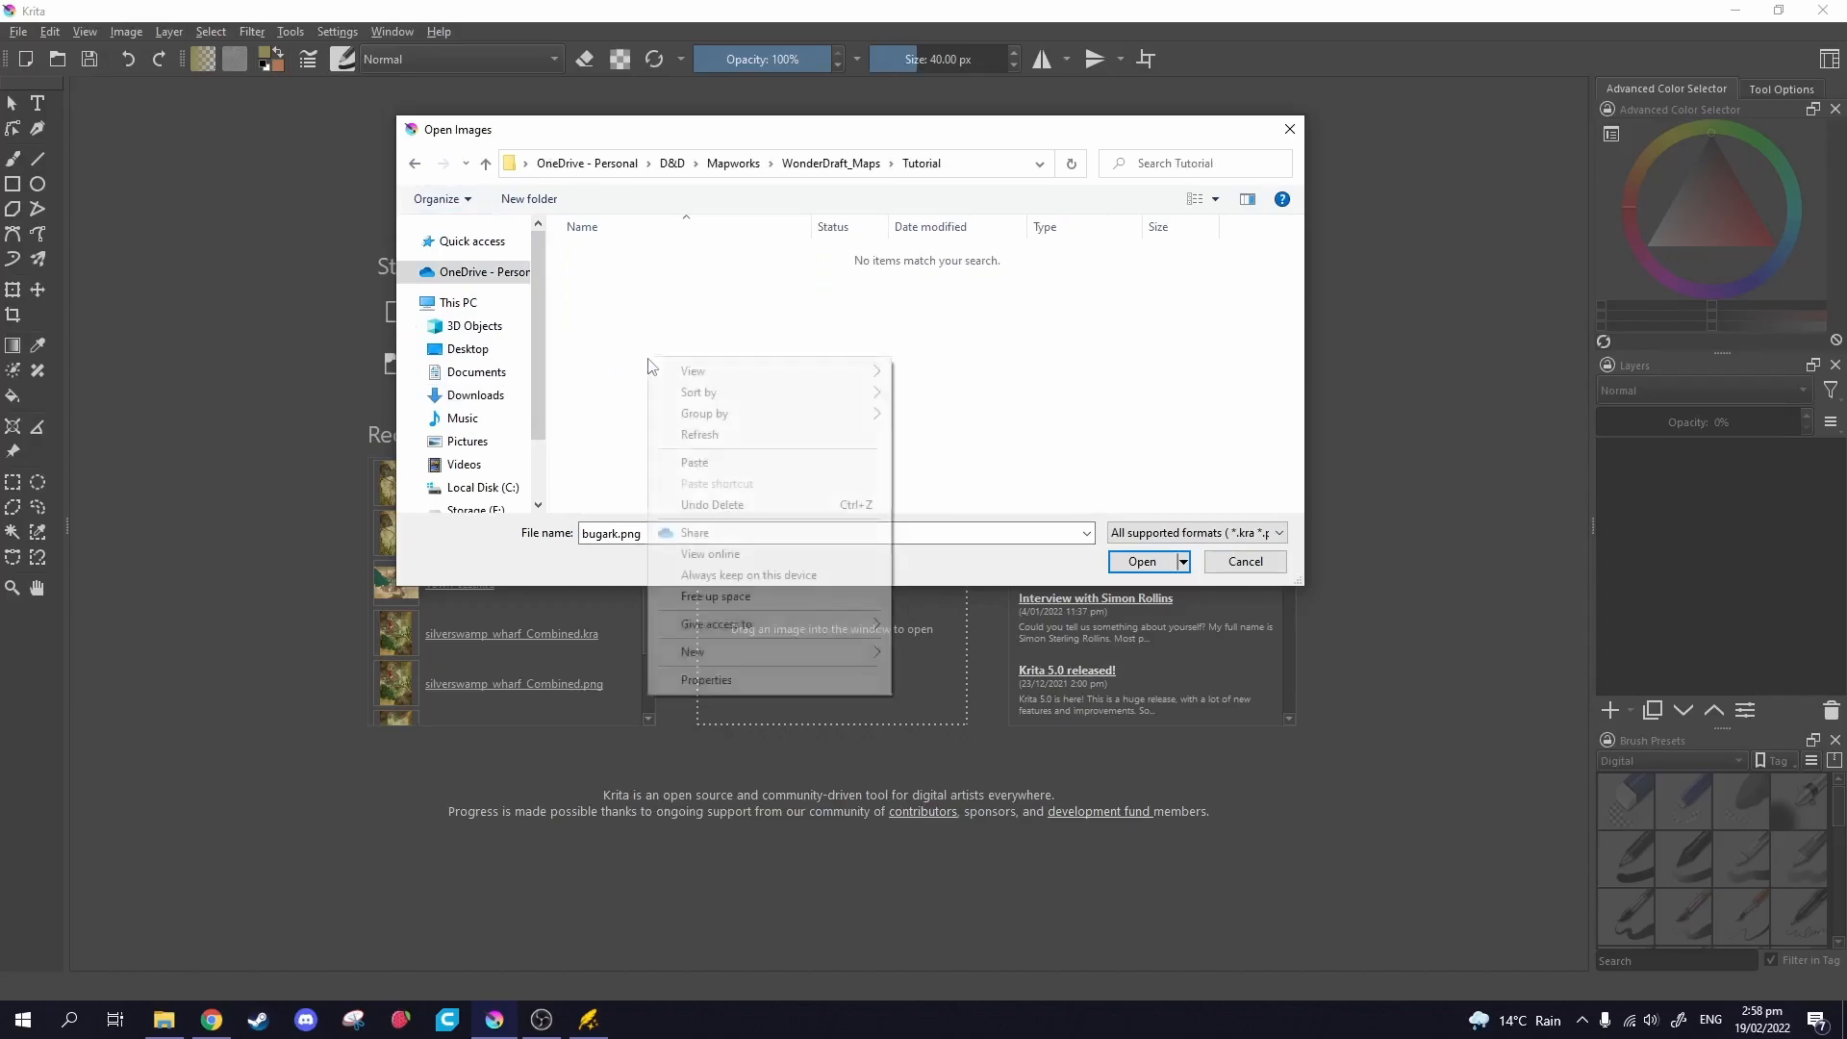
pyautogui.click(694, 463)
pyautogui.click(639, 265)
pyautogui.click(776, 269)
pyautogui.click(779, 254)
pyautogui.click(1142, 560)
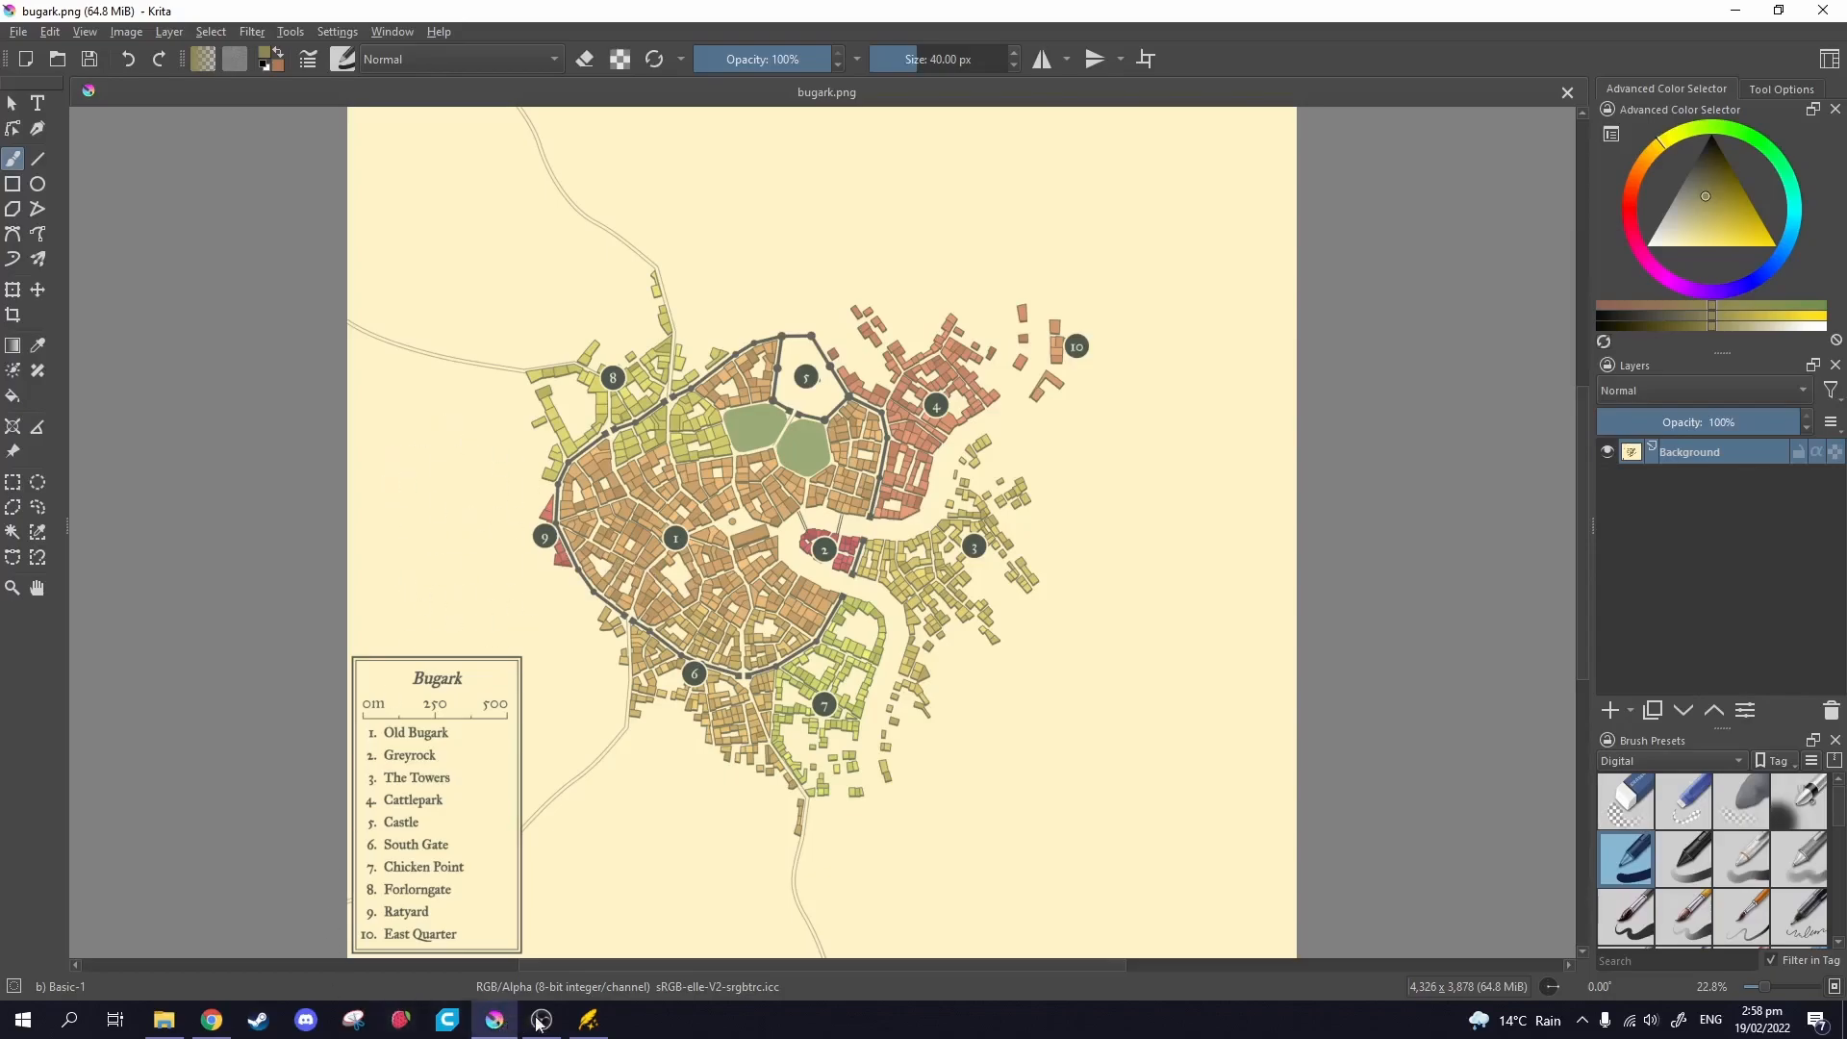
# Apply the Vivid colour-scheme preset to the Bugark town map.
pyautogui.click(212, 1019)
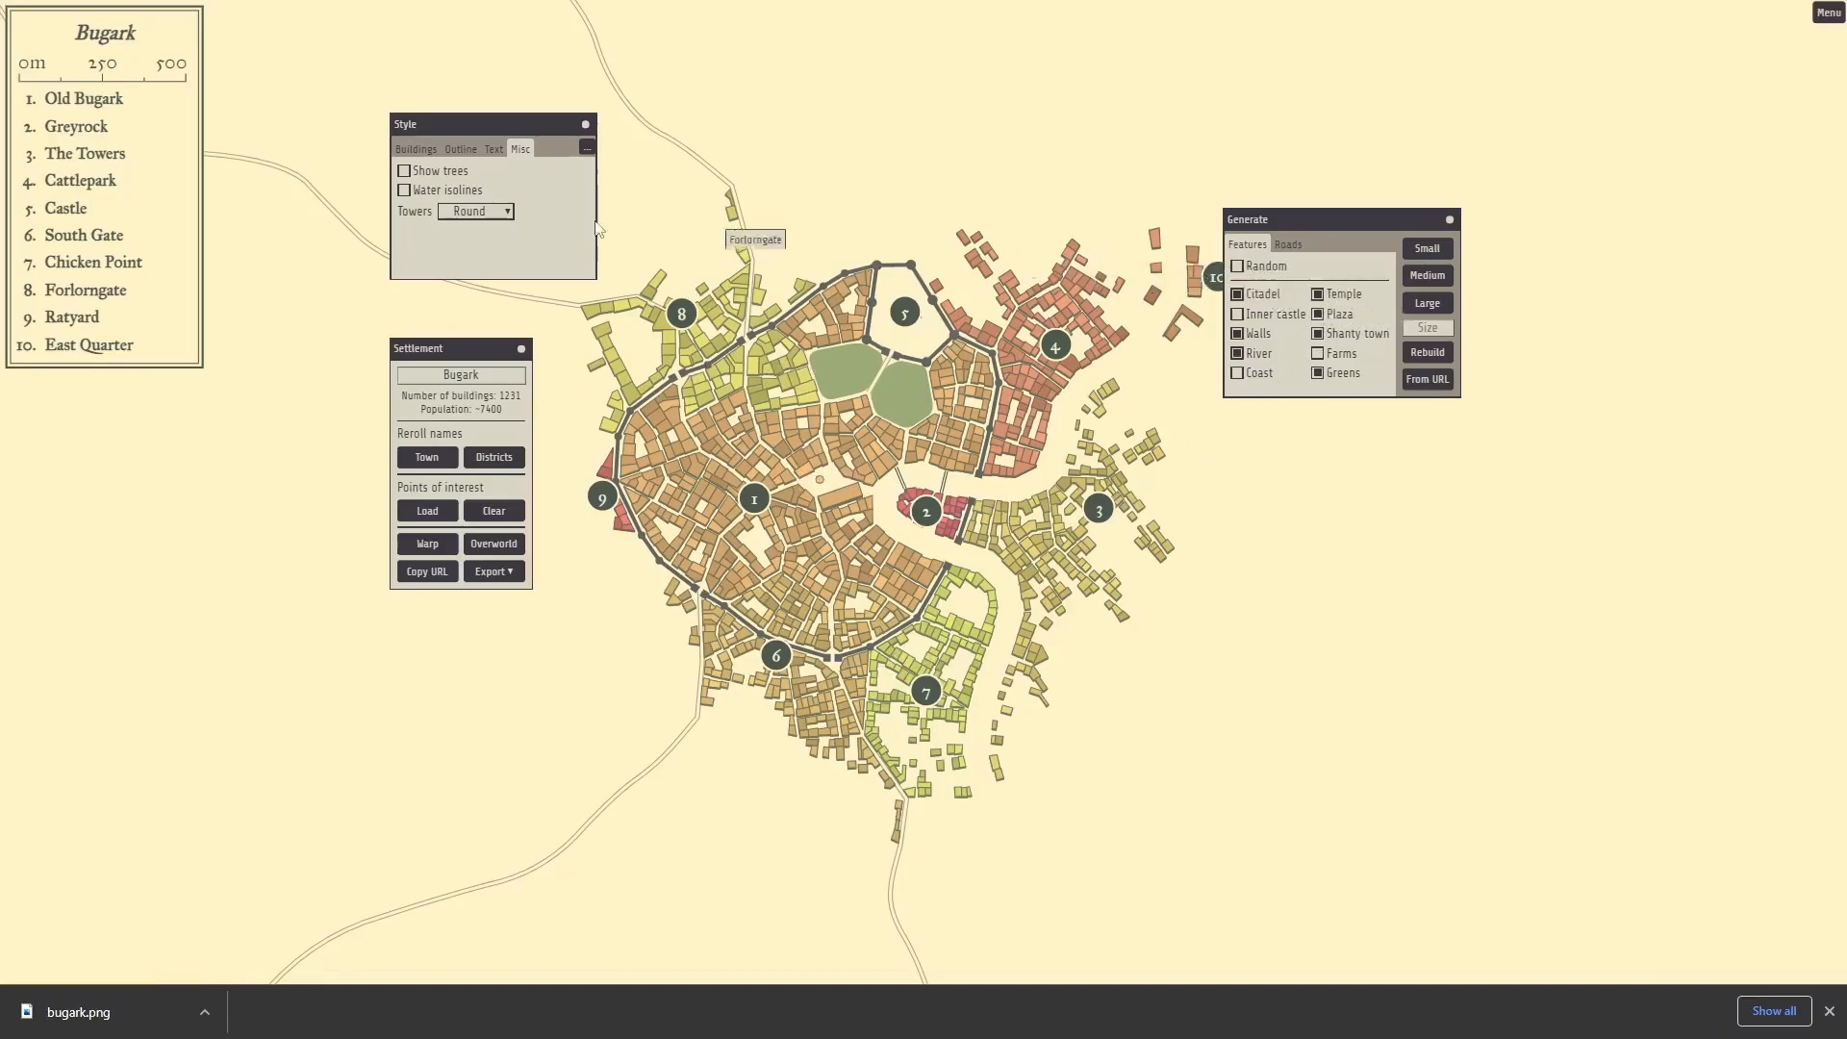
pyautogui.rightClick(1085, 197)
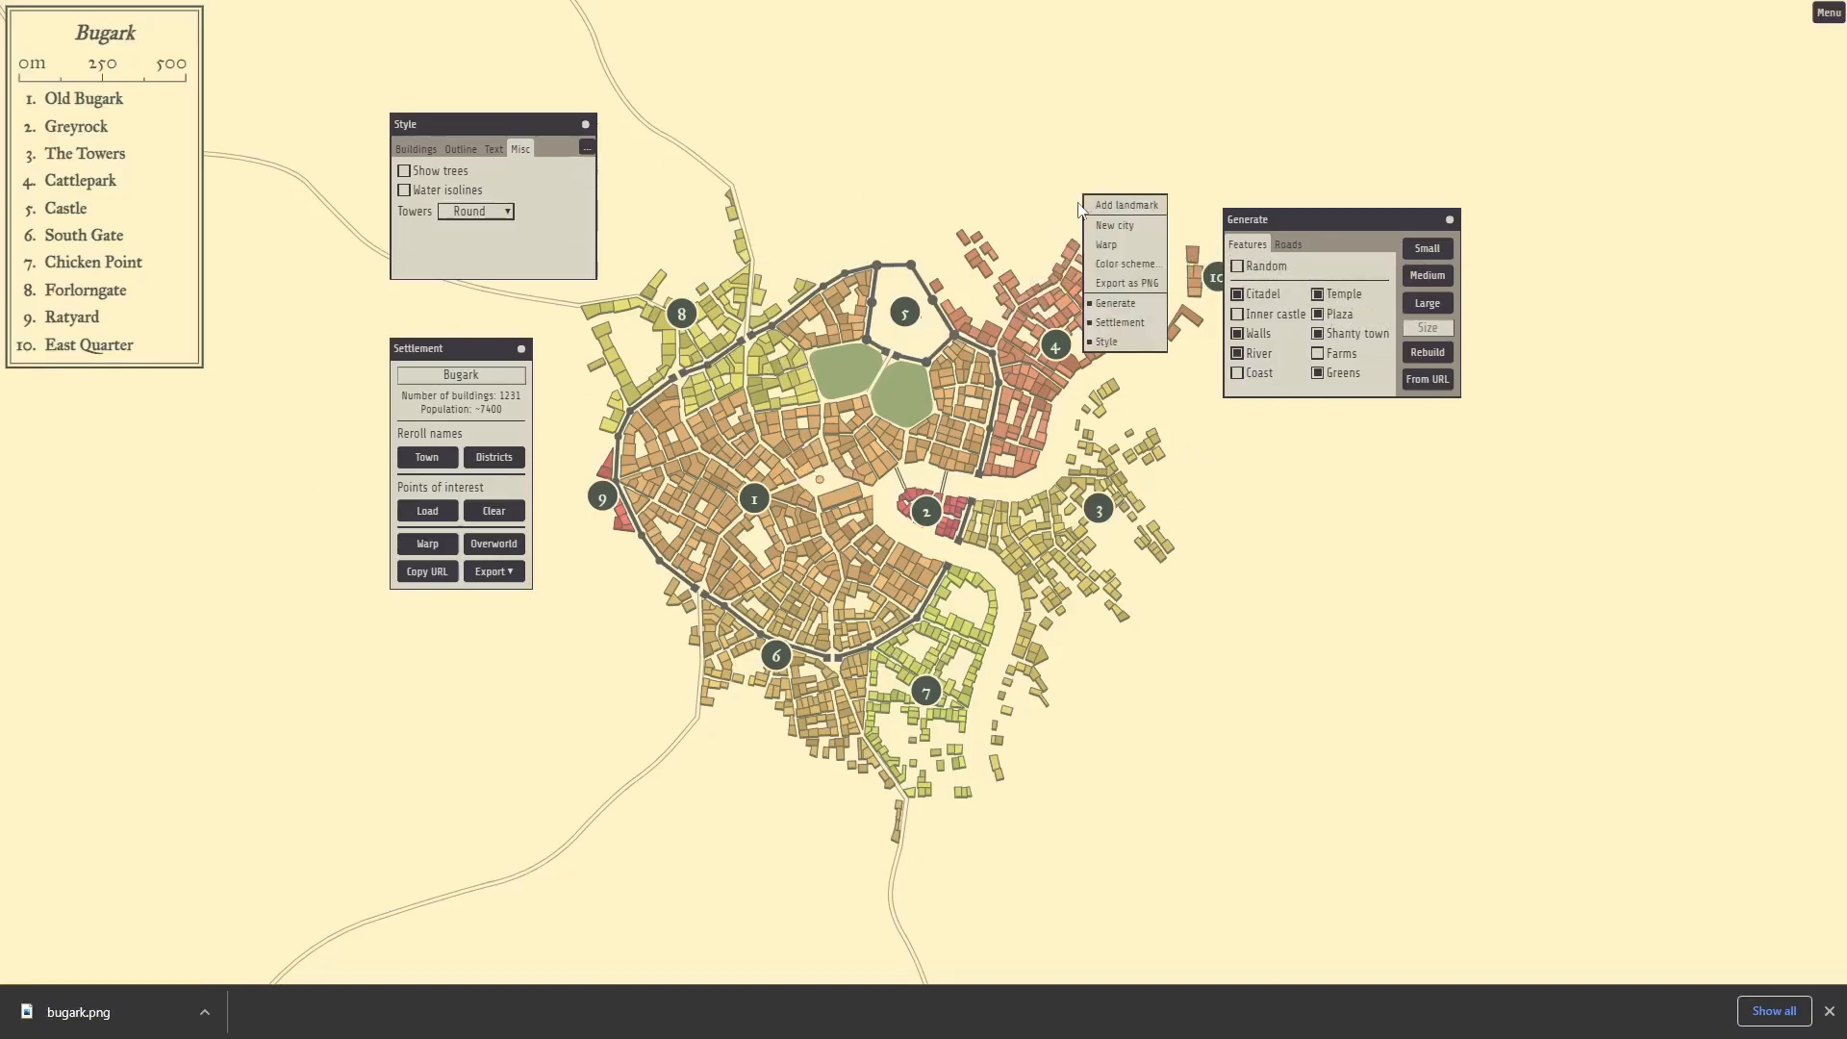
pyautogui.click(1151, 268)
pyautogui.moveTo(952, 410); pyautogui.dragTo(1353, 540)
pyautogui.click(1407, 557)
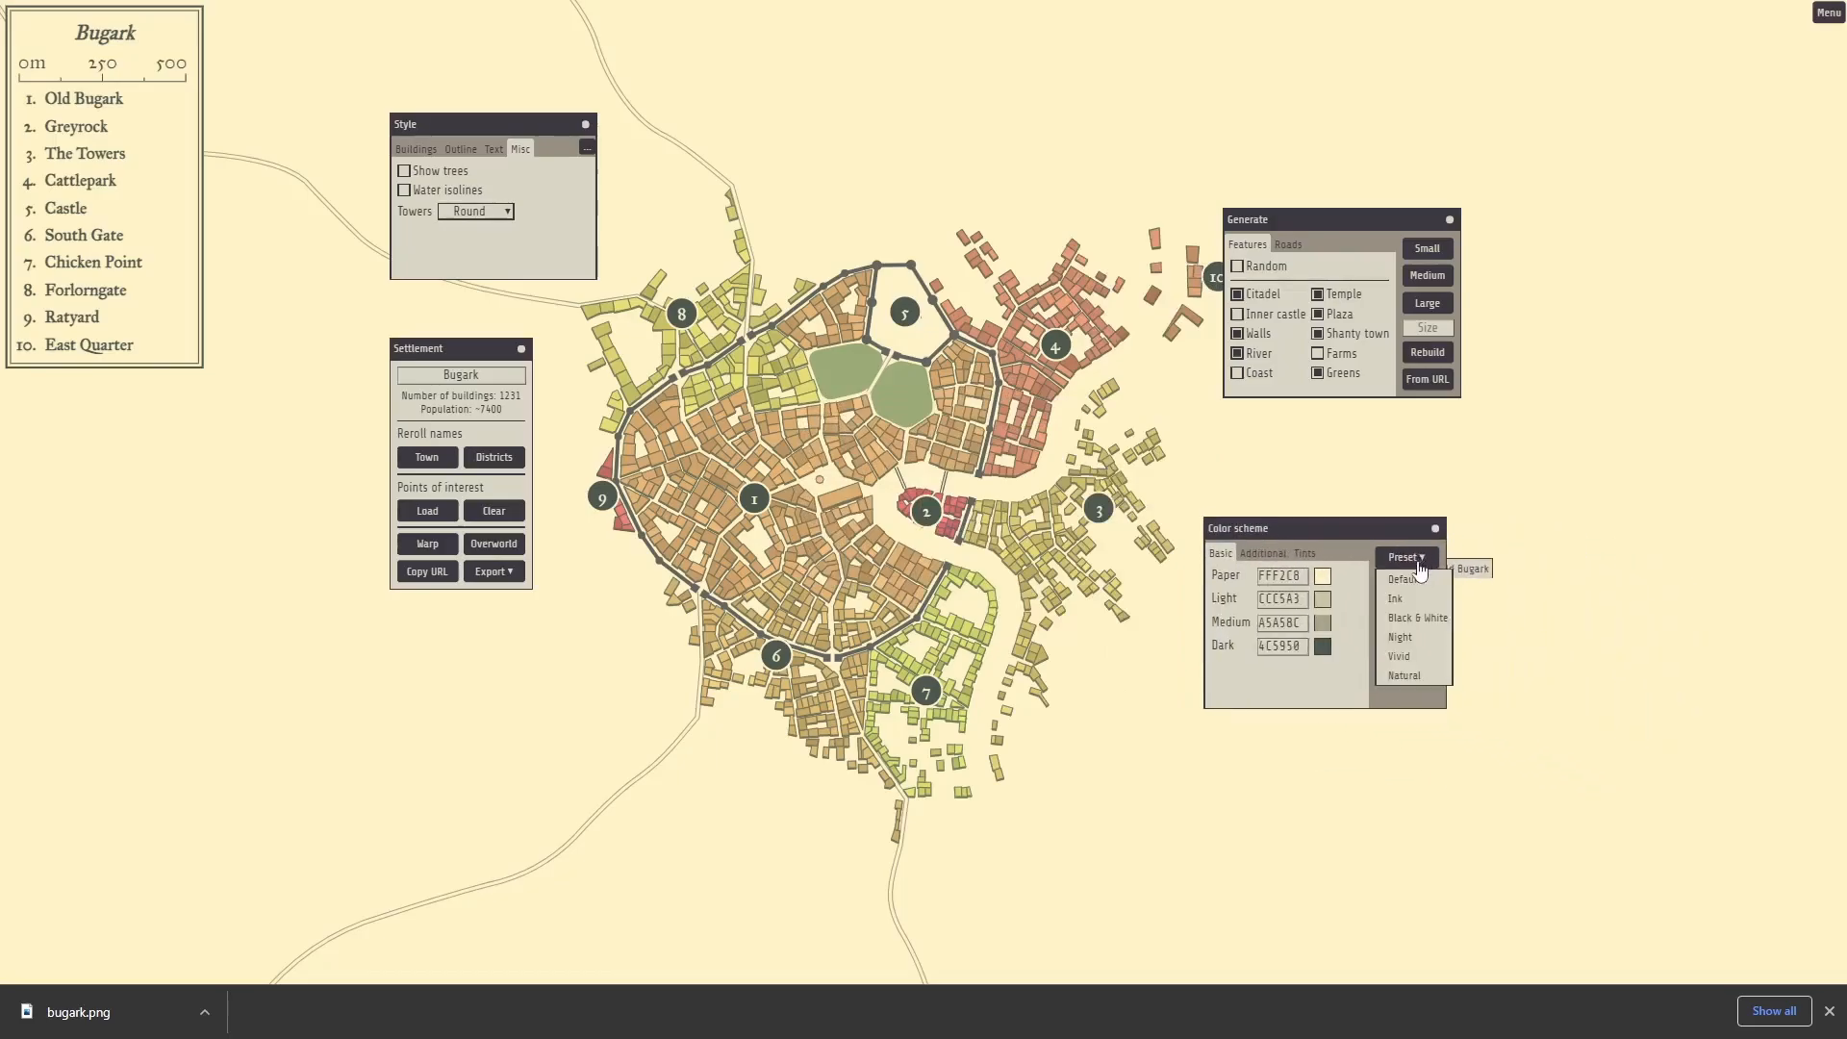
pyautogui.click(1402, 662)
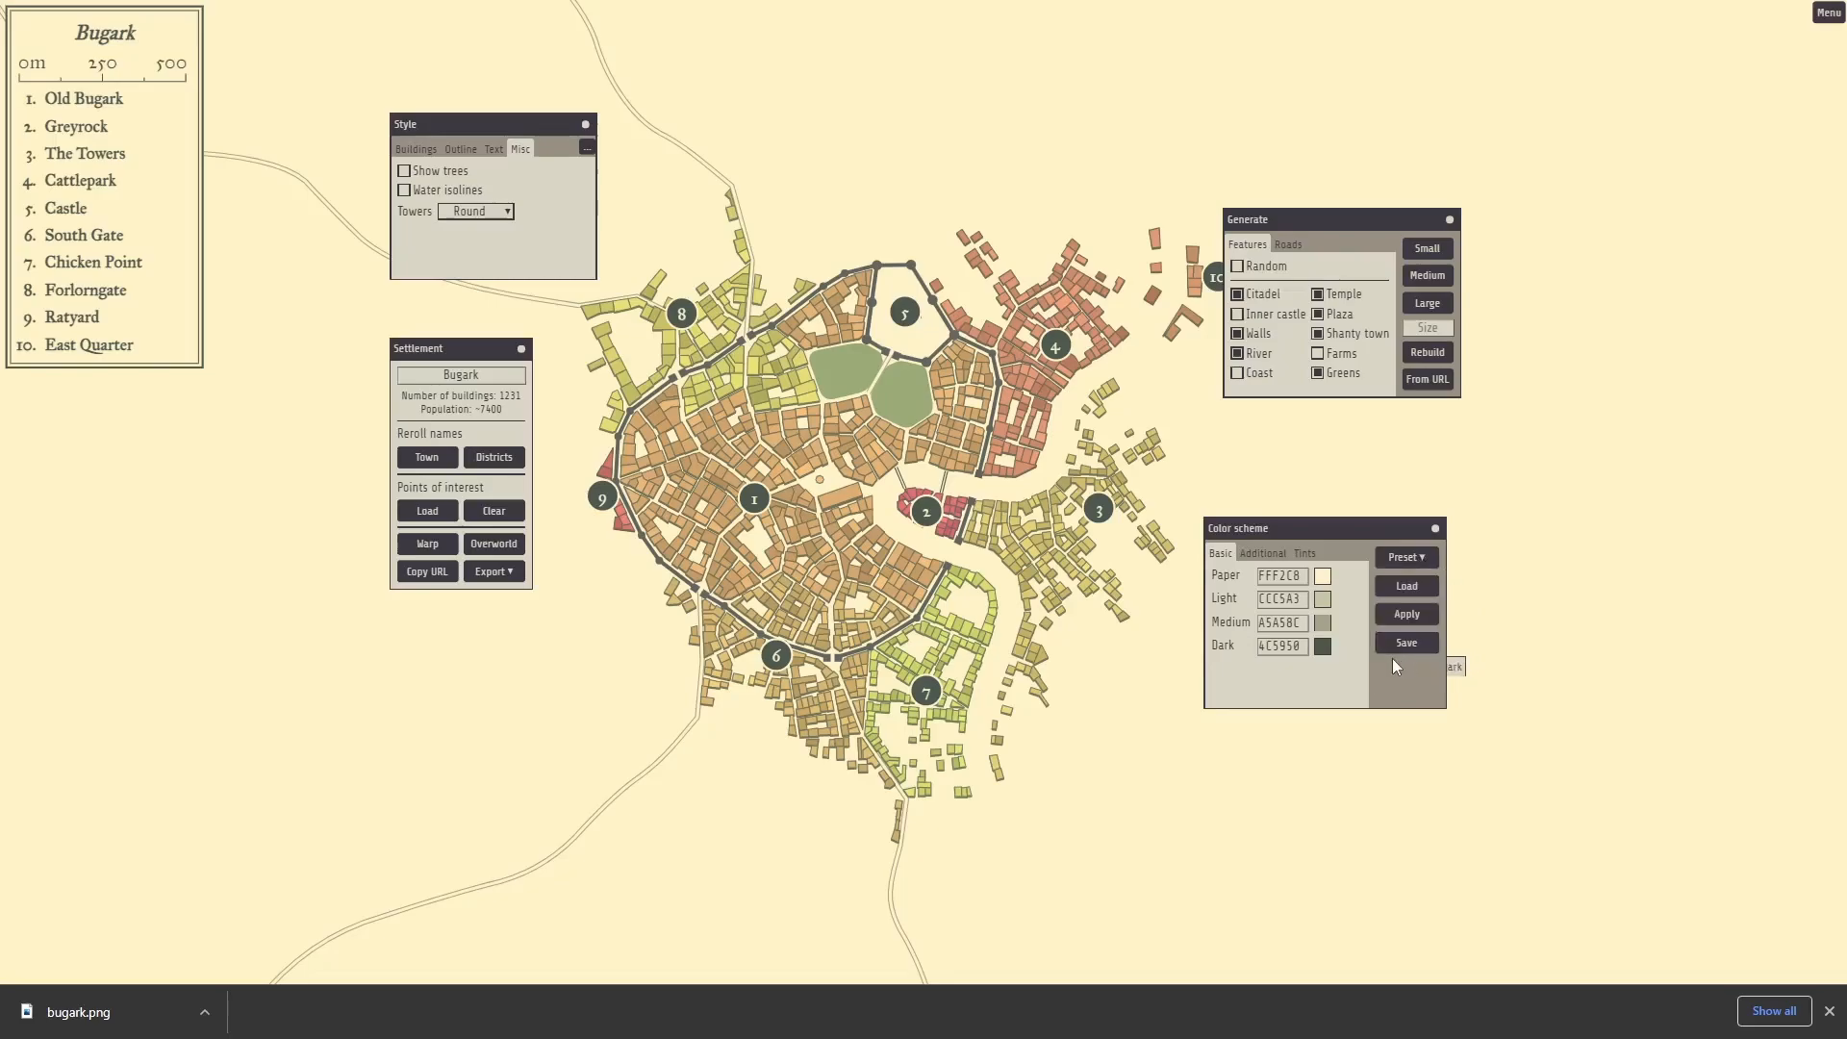
pyautogui.click(1418, 612)
# Copy paper colour FFF2C8 into Water and Roads, save the scheme, then apply it.
pyautogui.moveTo(966, 135)
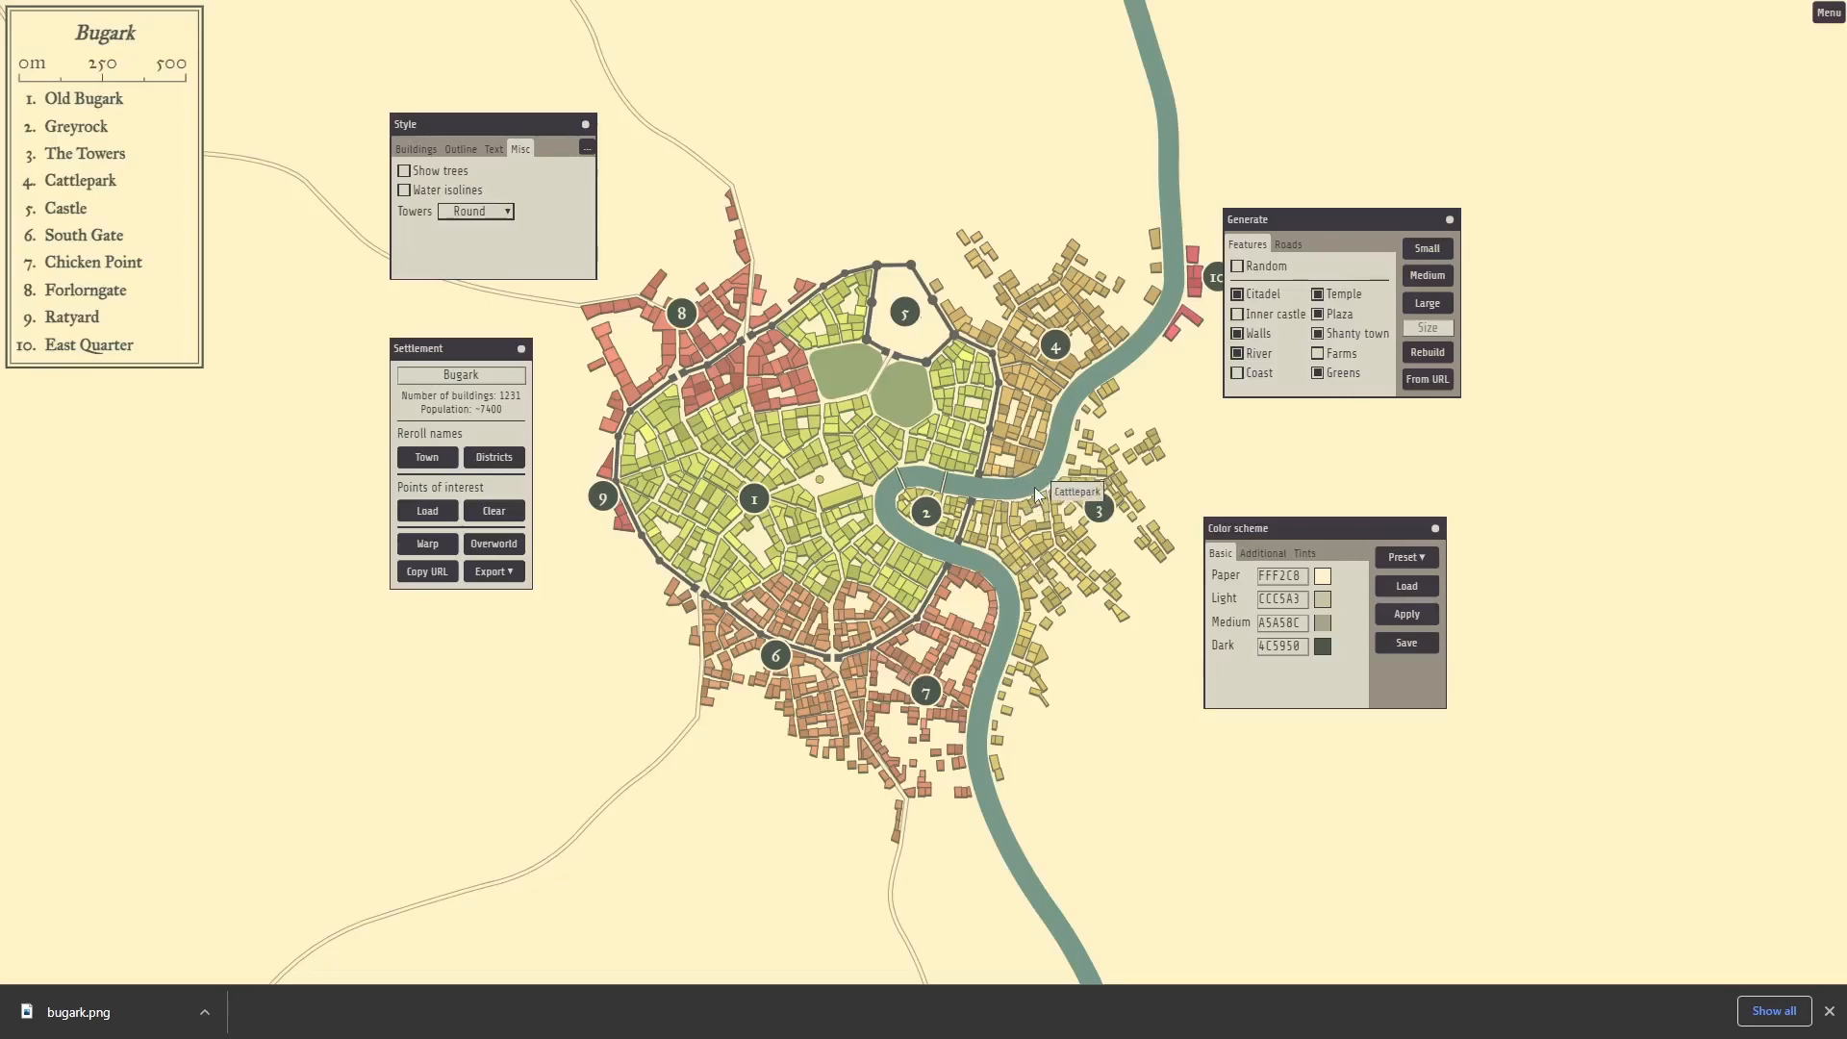
pyautogui.doubleClick(1287, 575)
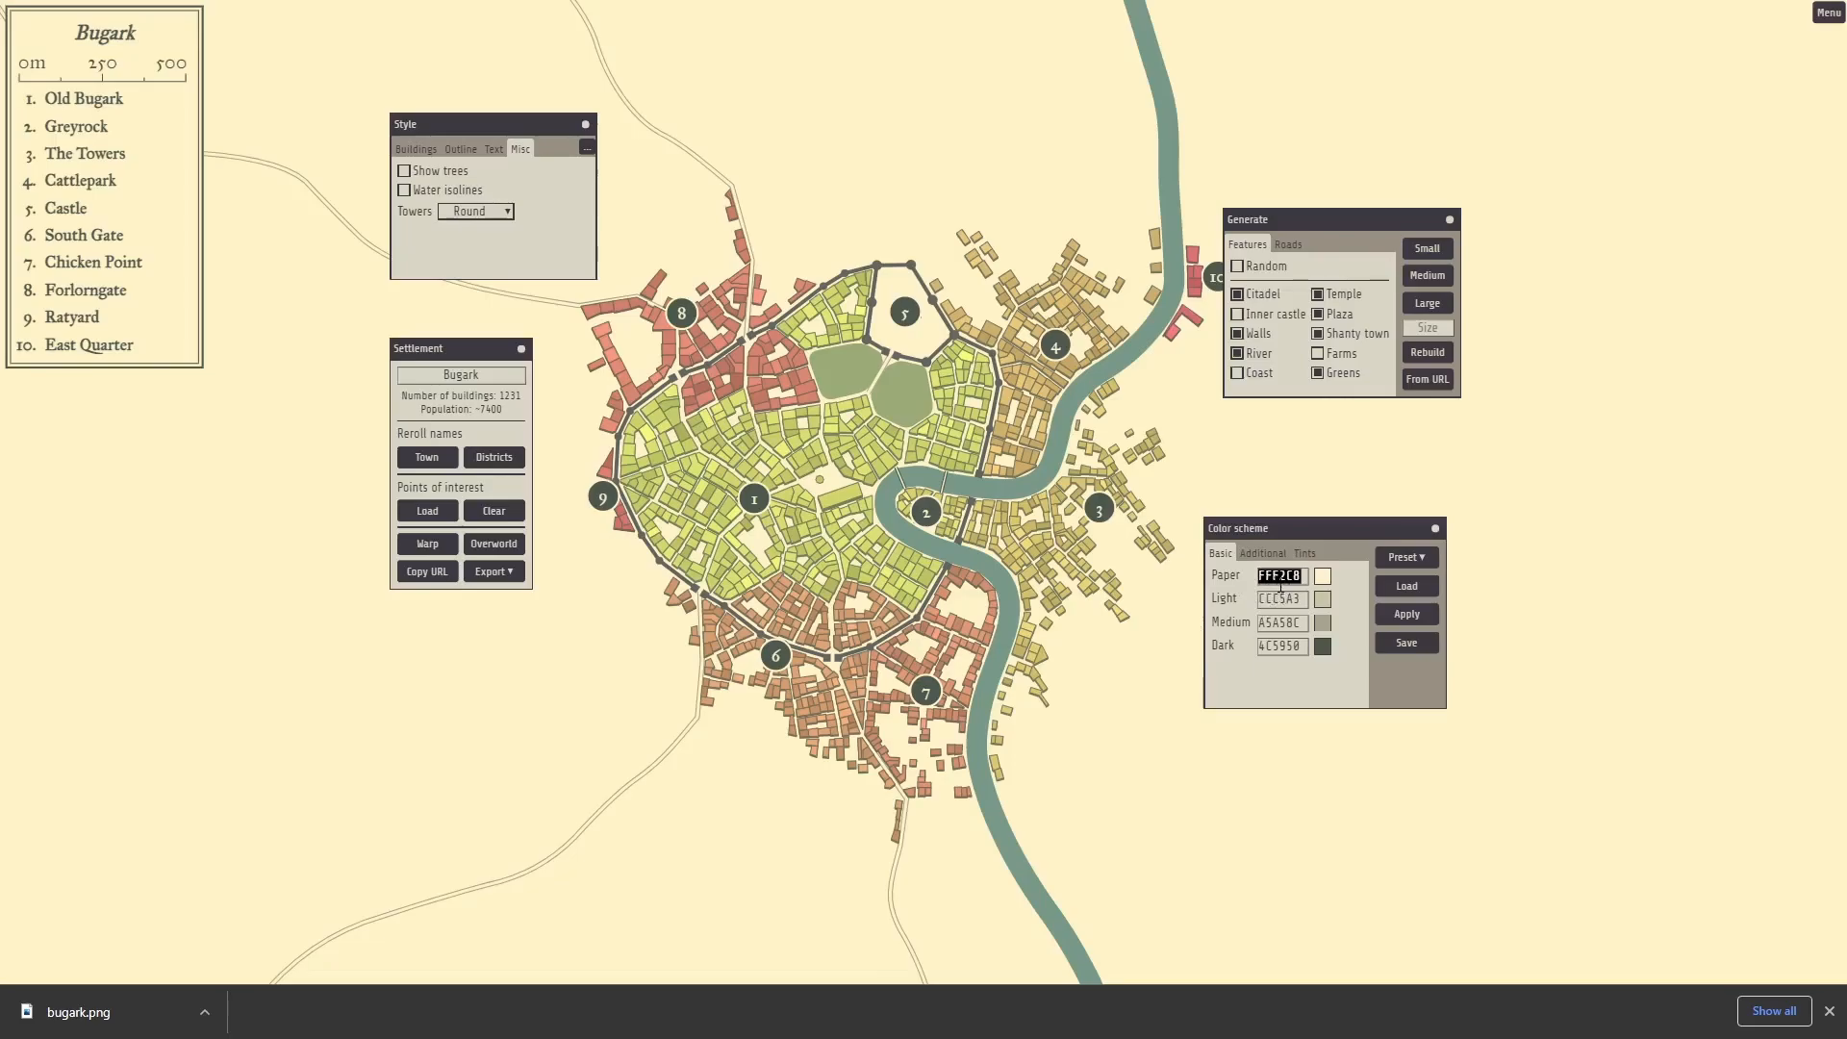
pyautogui.click(1260, 555)
pyautogui.doubleClick(1279, 600)
pyautogui.hotkey('ctrl', 'v')
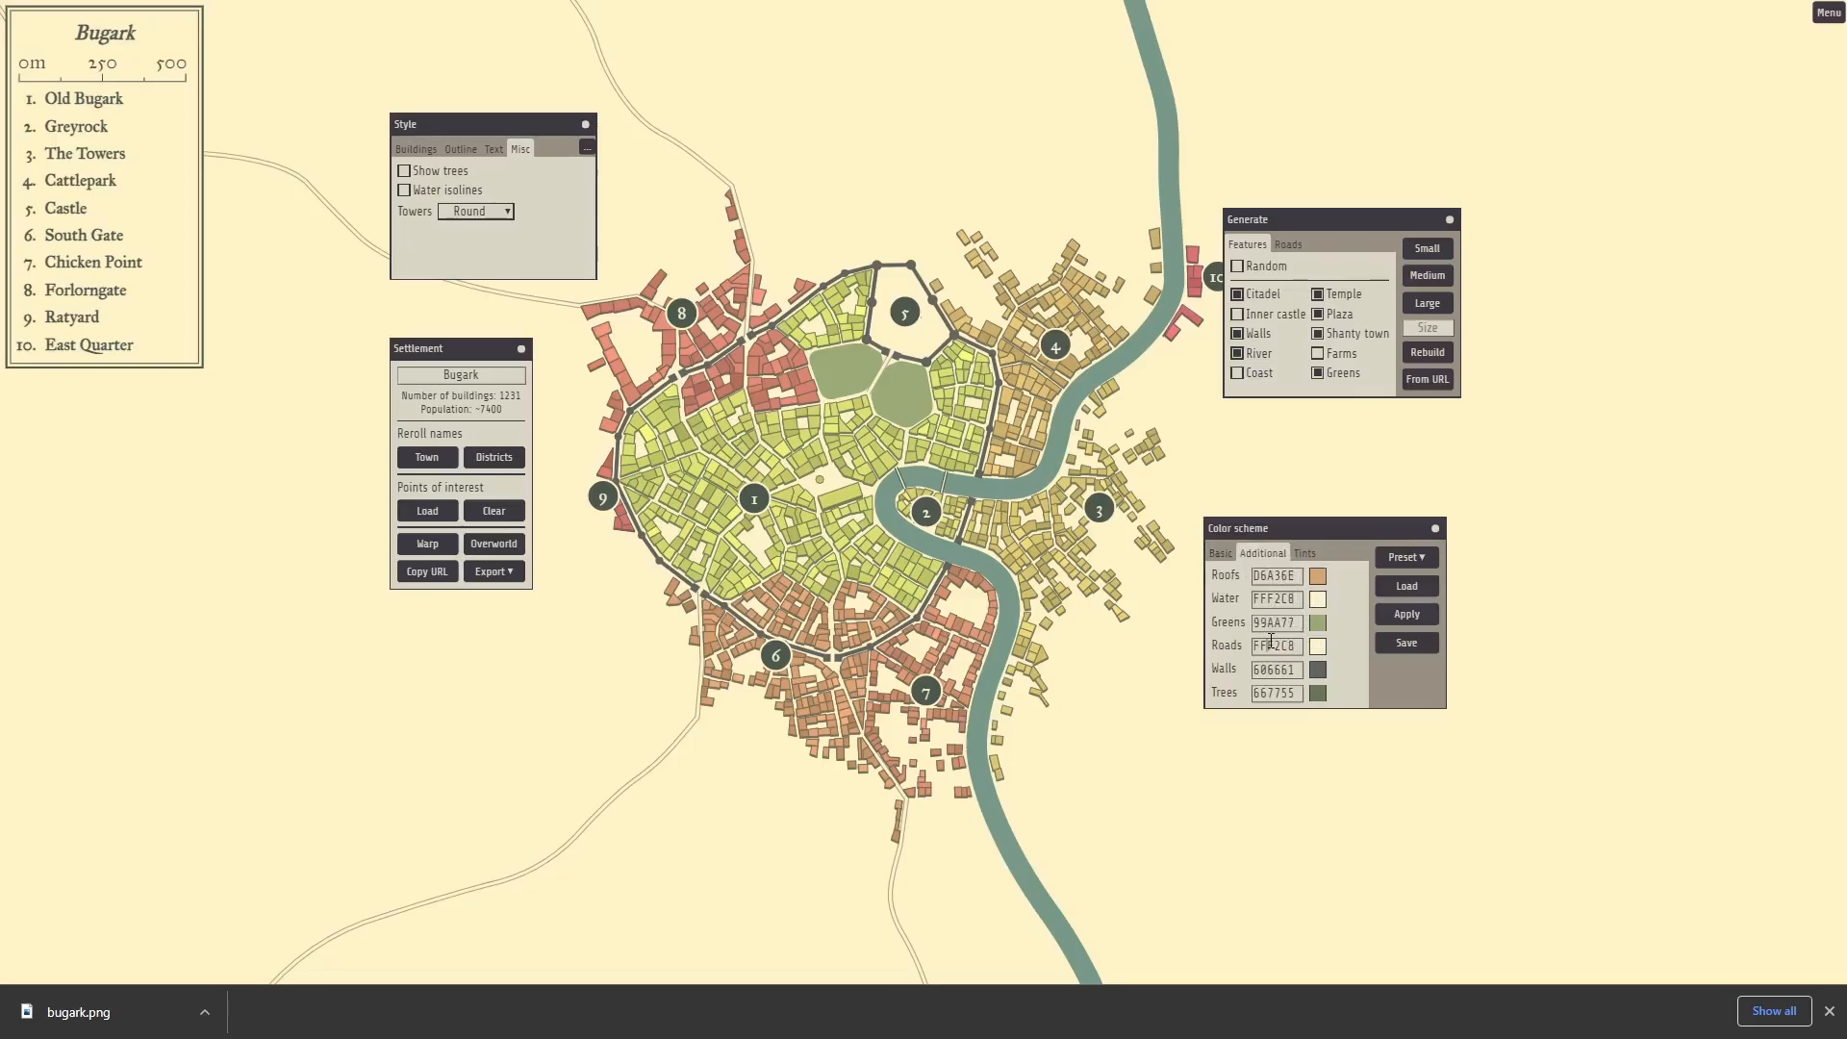
pyautogui.doubleClick(1271, 641)
pyautogui.hotkey('ctrl', 'v')
pyautogui.click(1409, 650)
pyautogui.click(1416, 621)
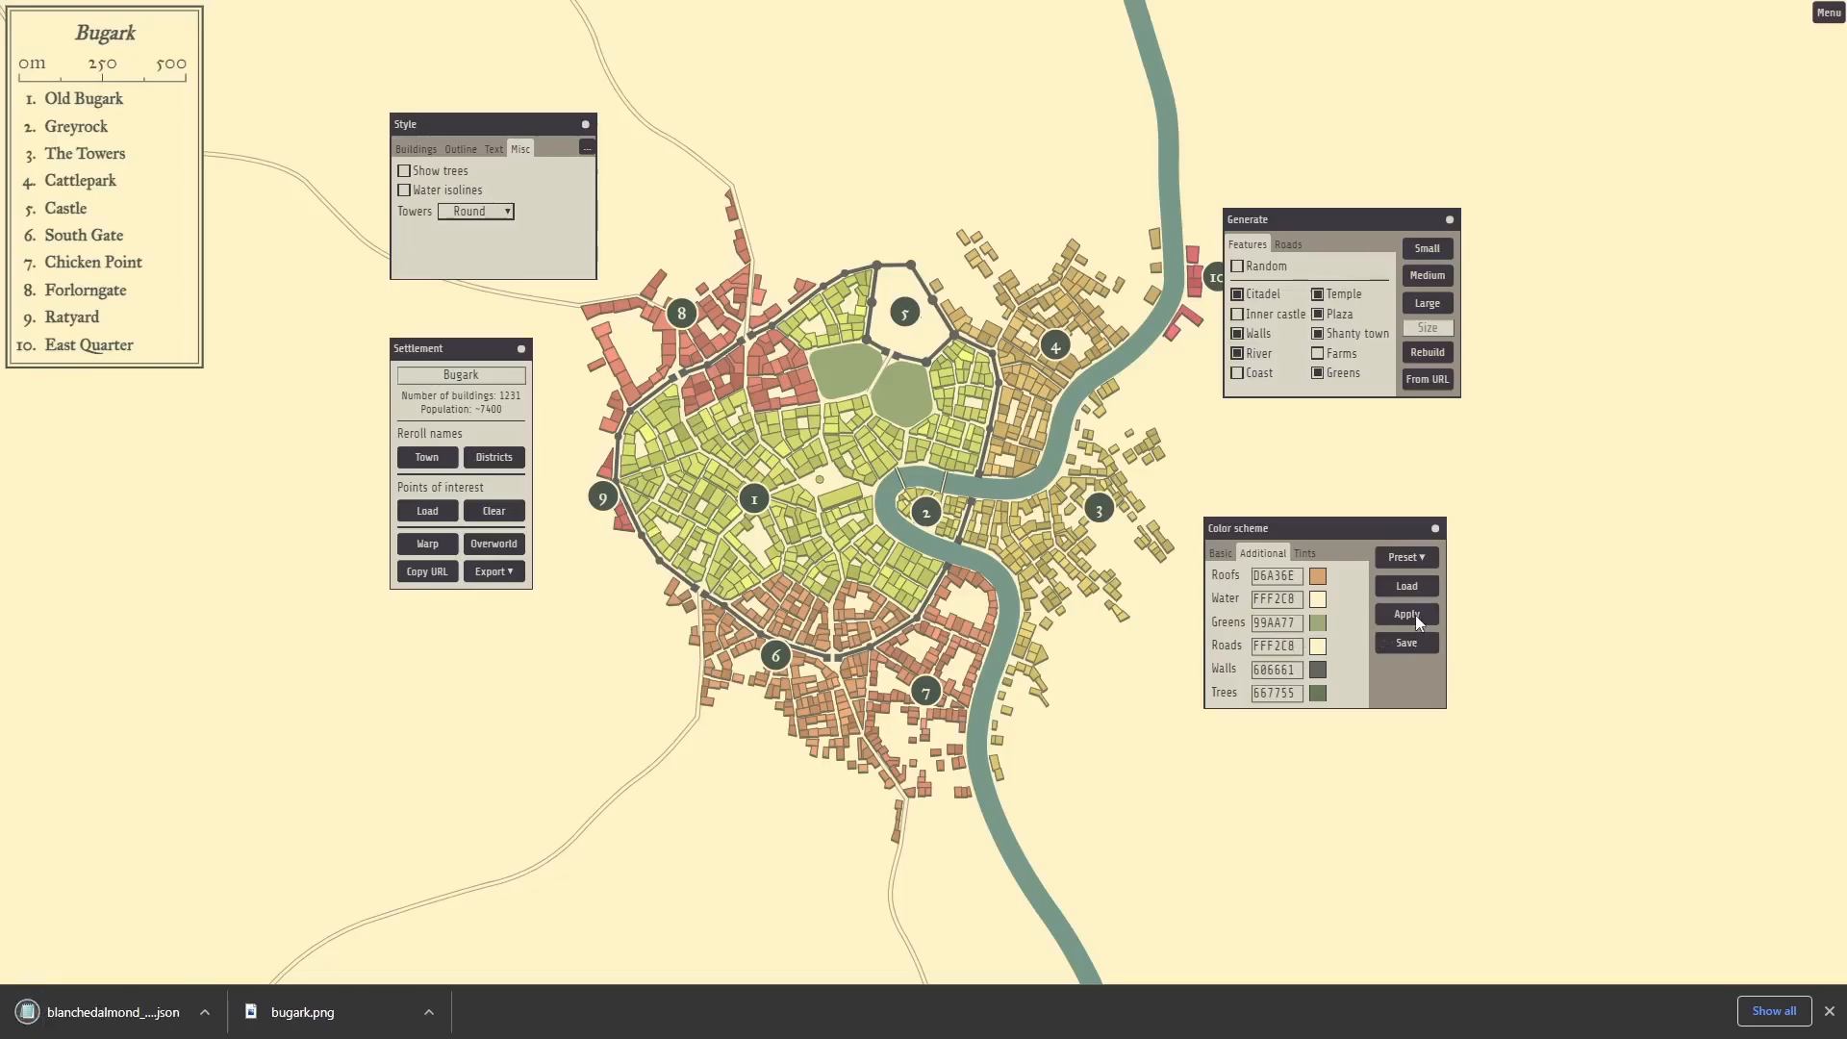
pyautogui.click(1435, 528)
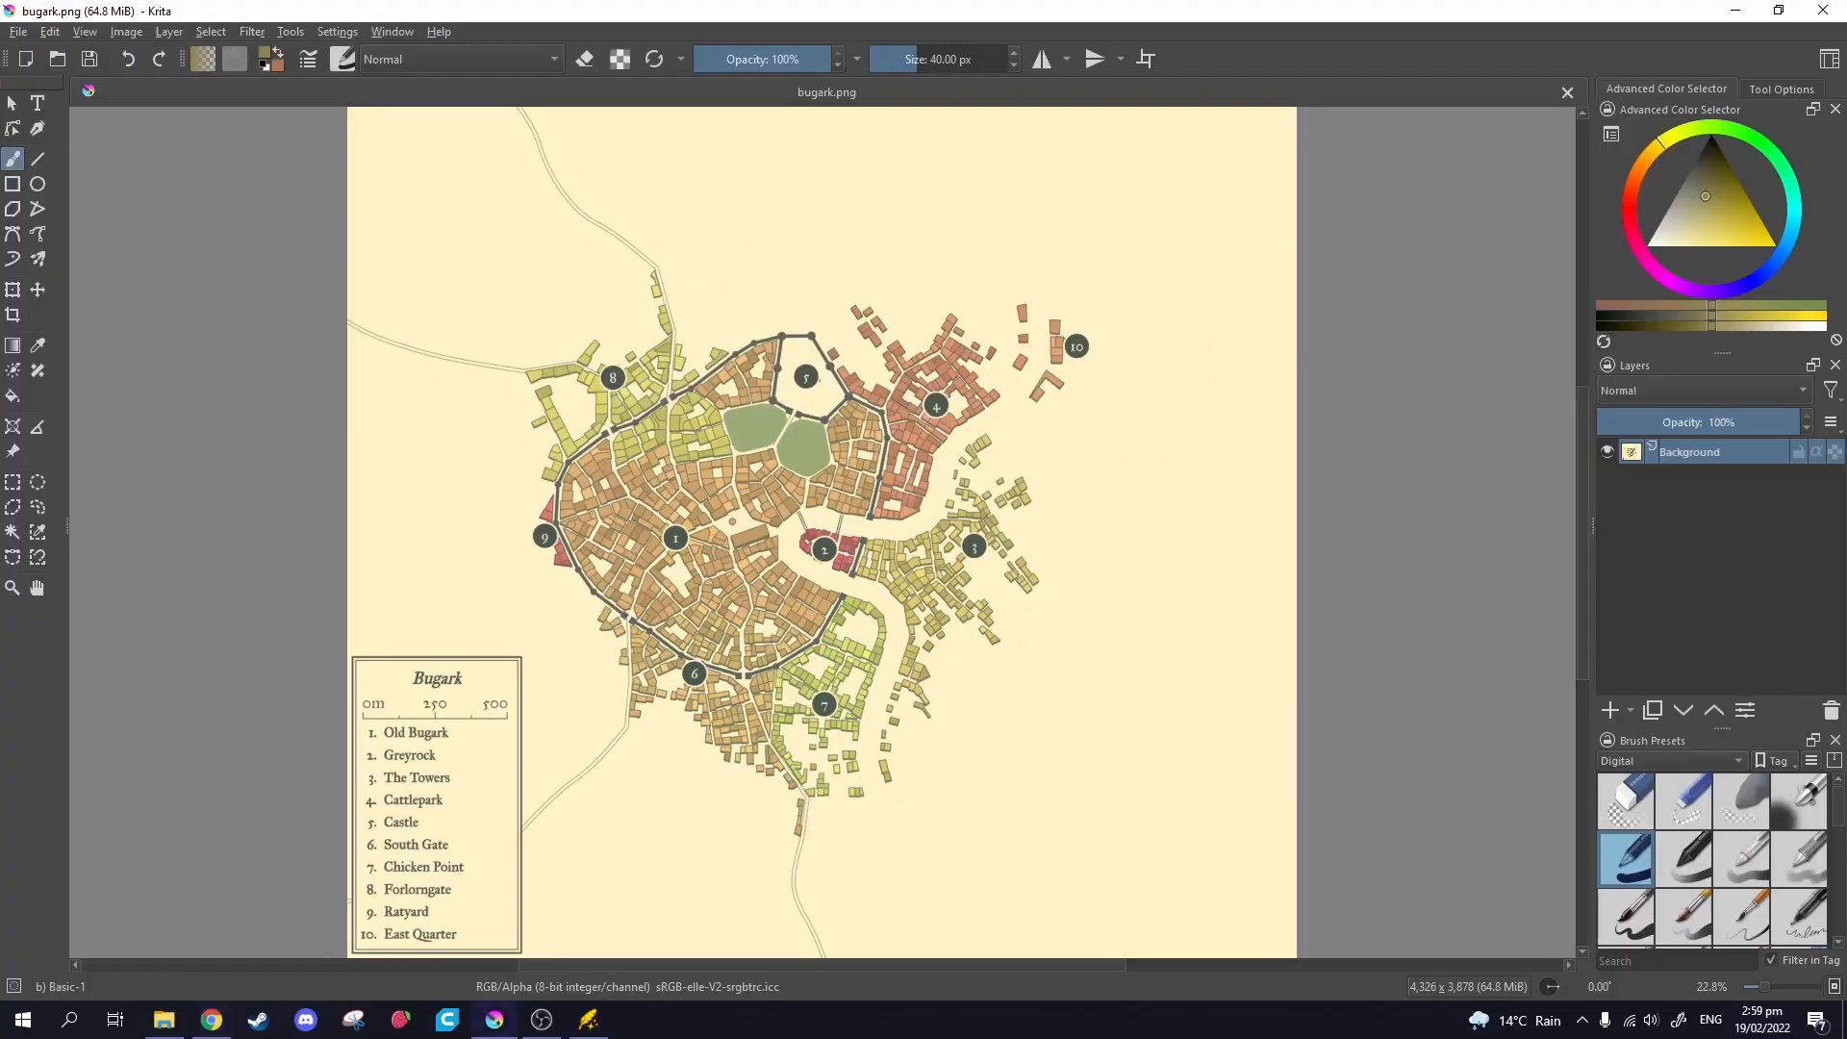
# Make the cream #fff2c8 background of bugark.png transparent with the Color to Alpha filter.
pyautogui.click(251, 32)
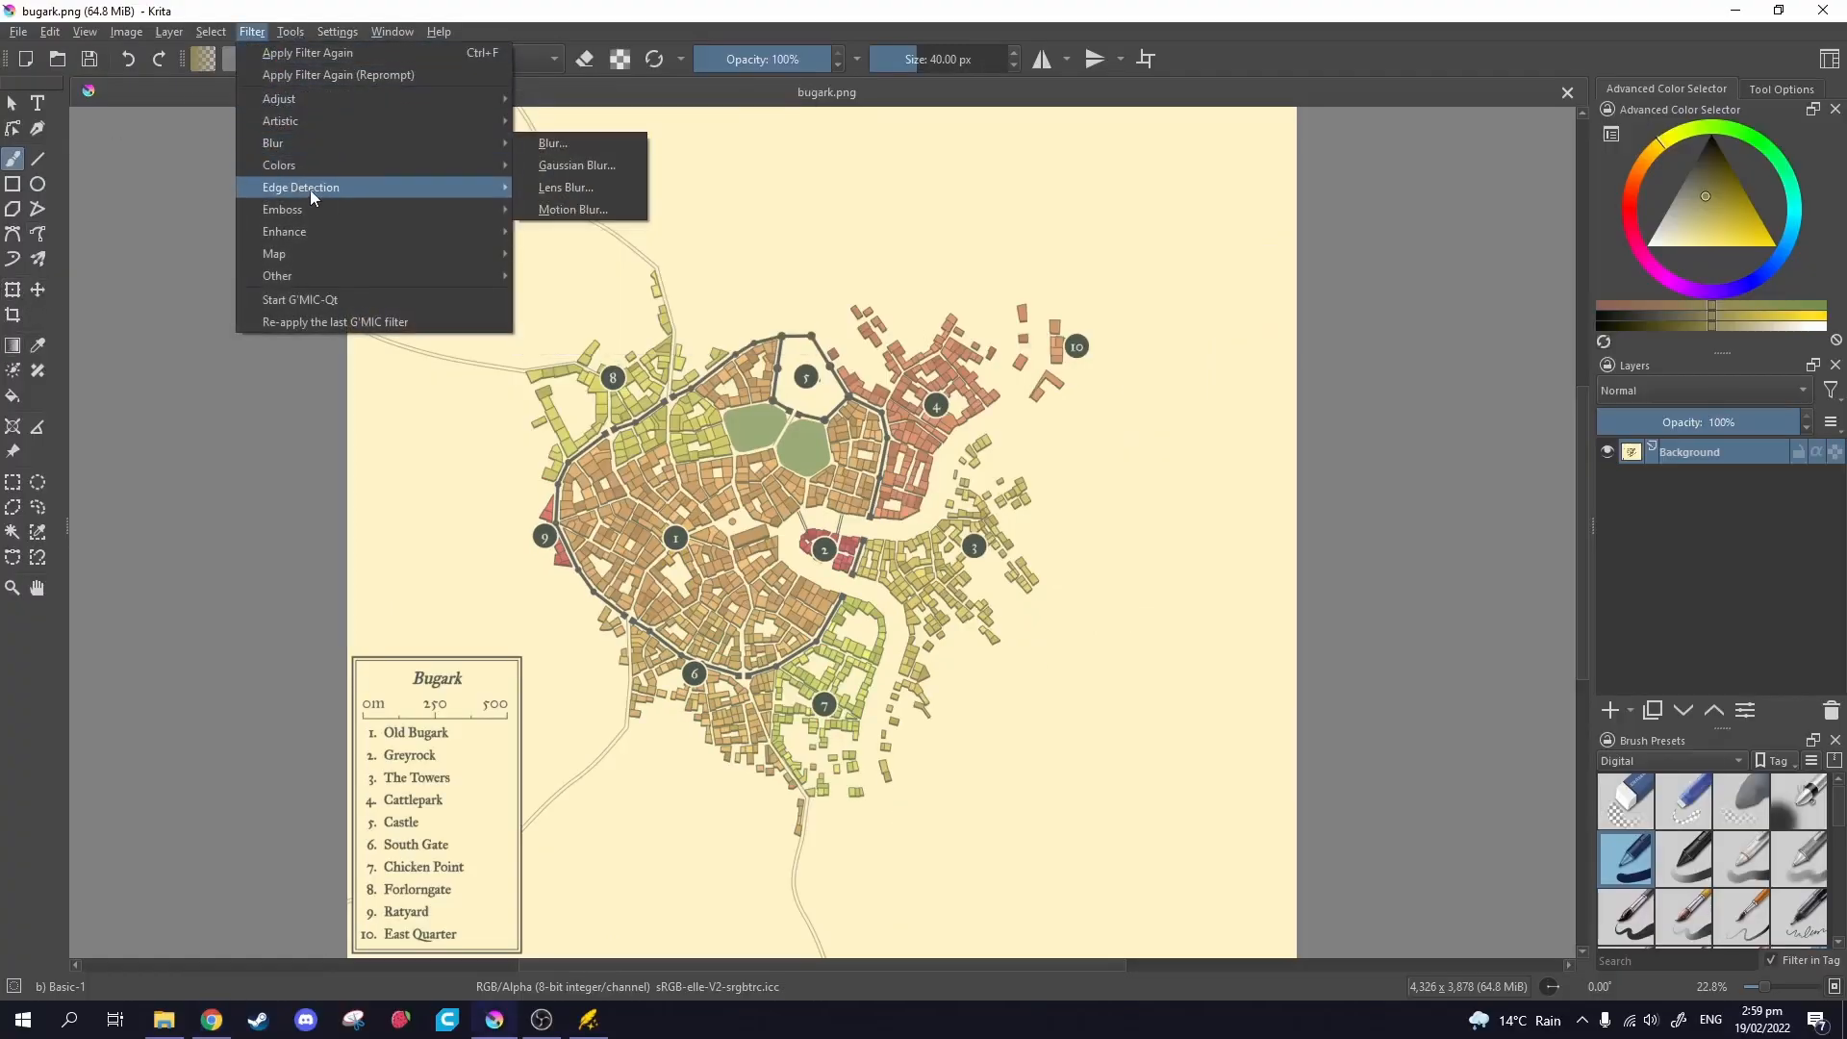
pyautogui.moveTo(309, 164)
pyautogui.click(594, 164)
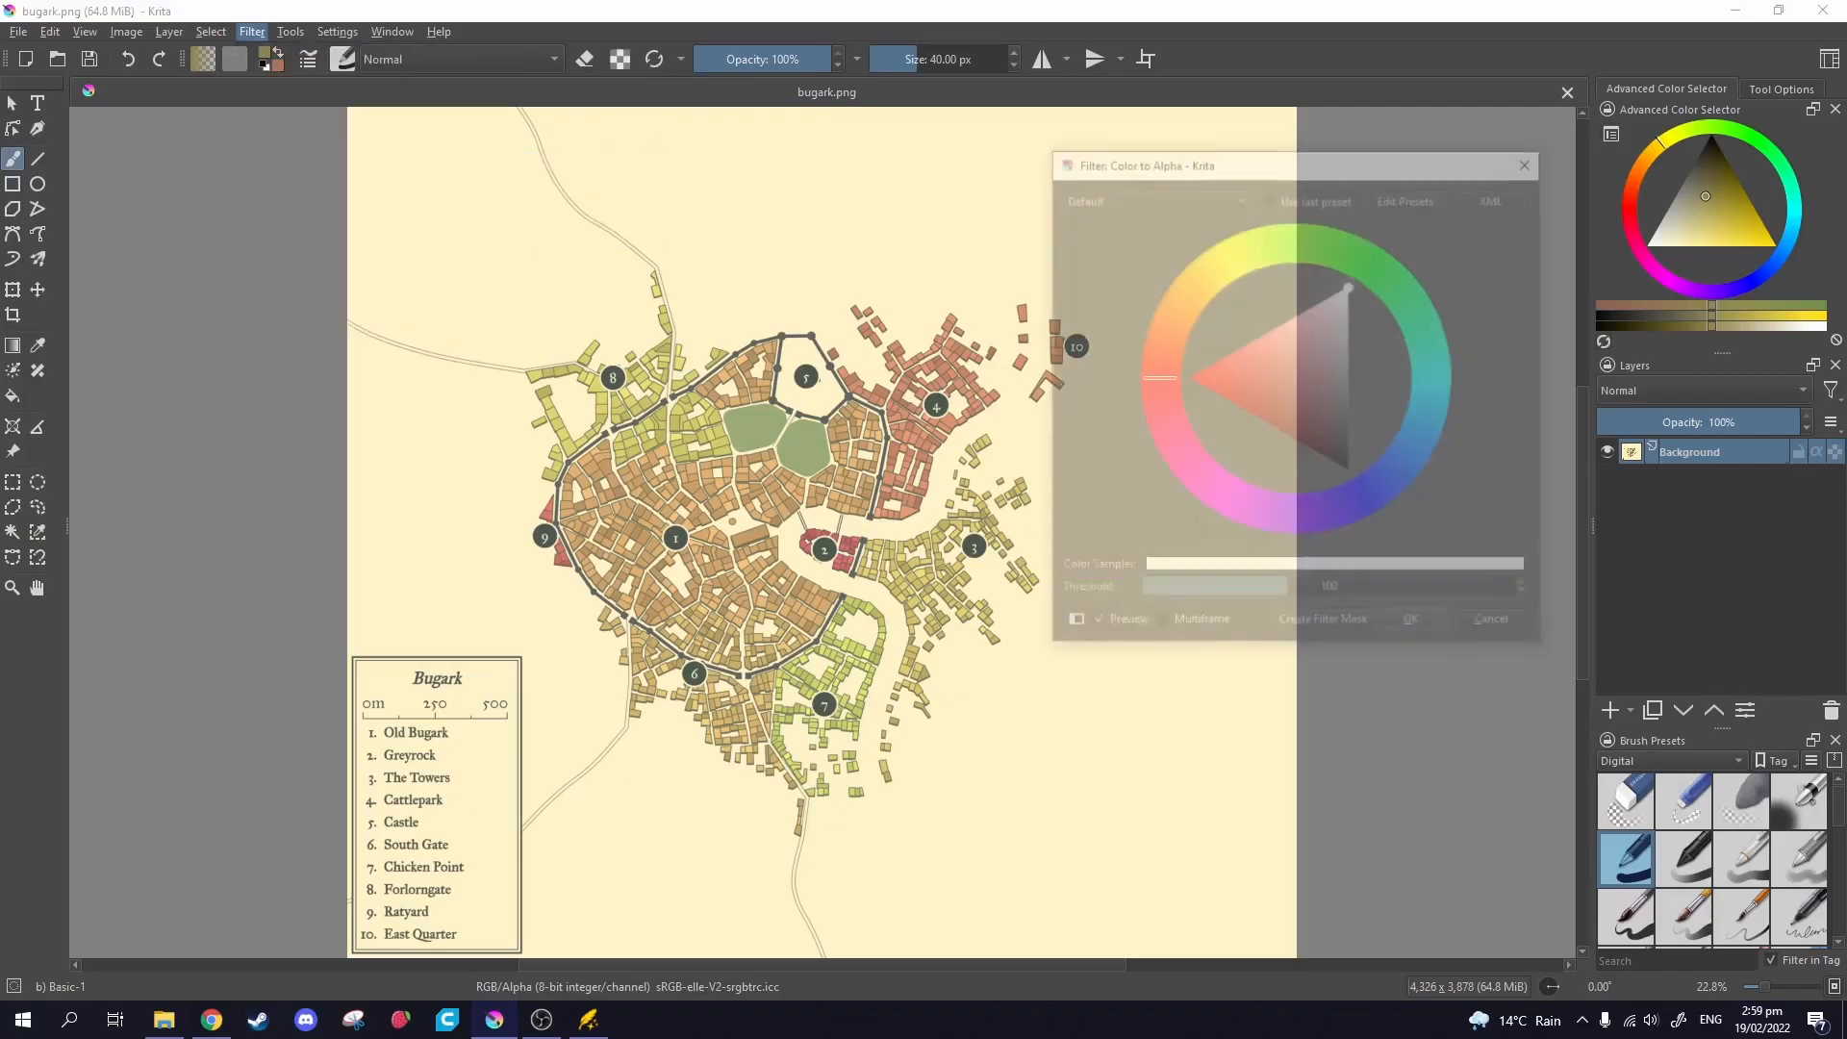
pyautogui.click(1386, 562)
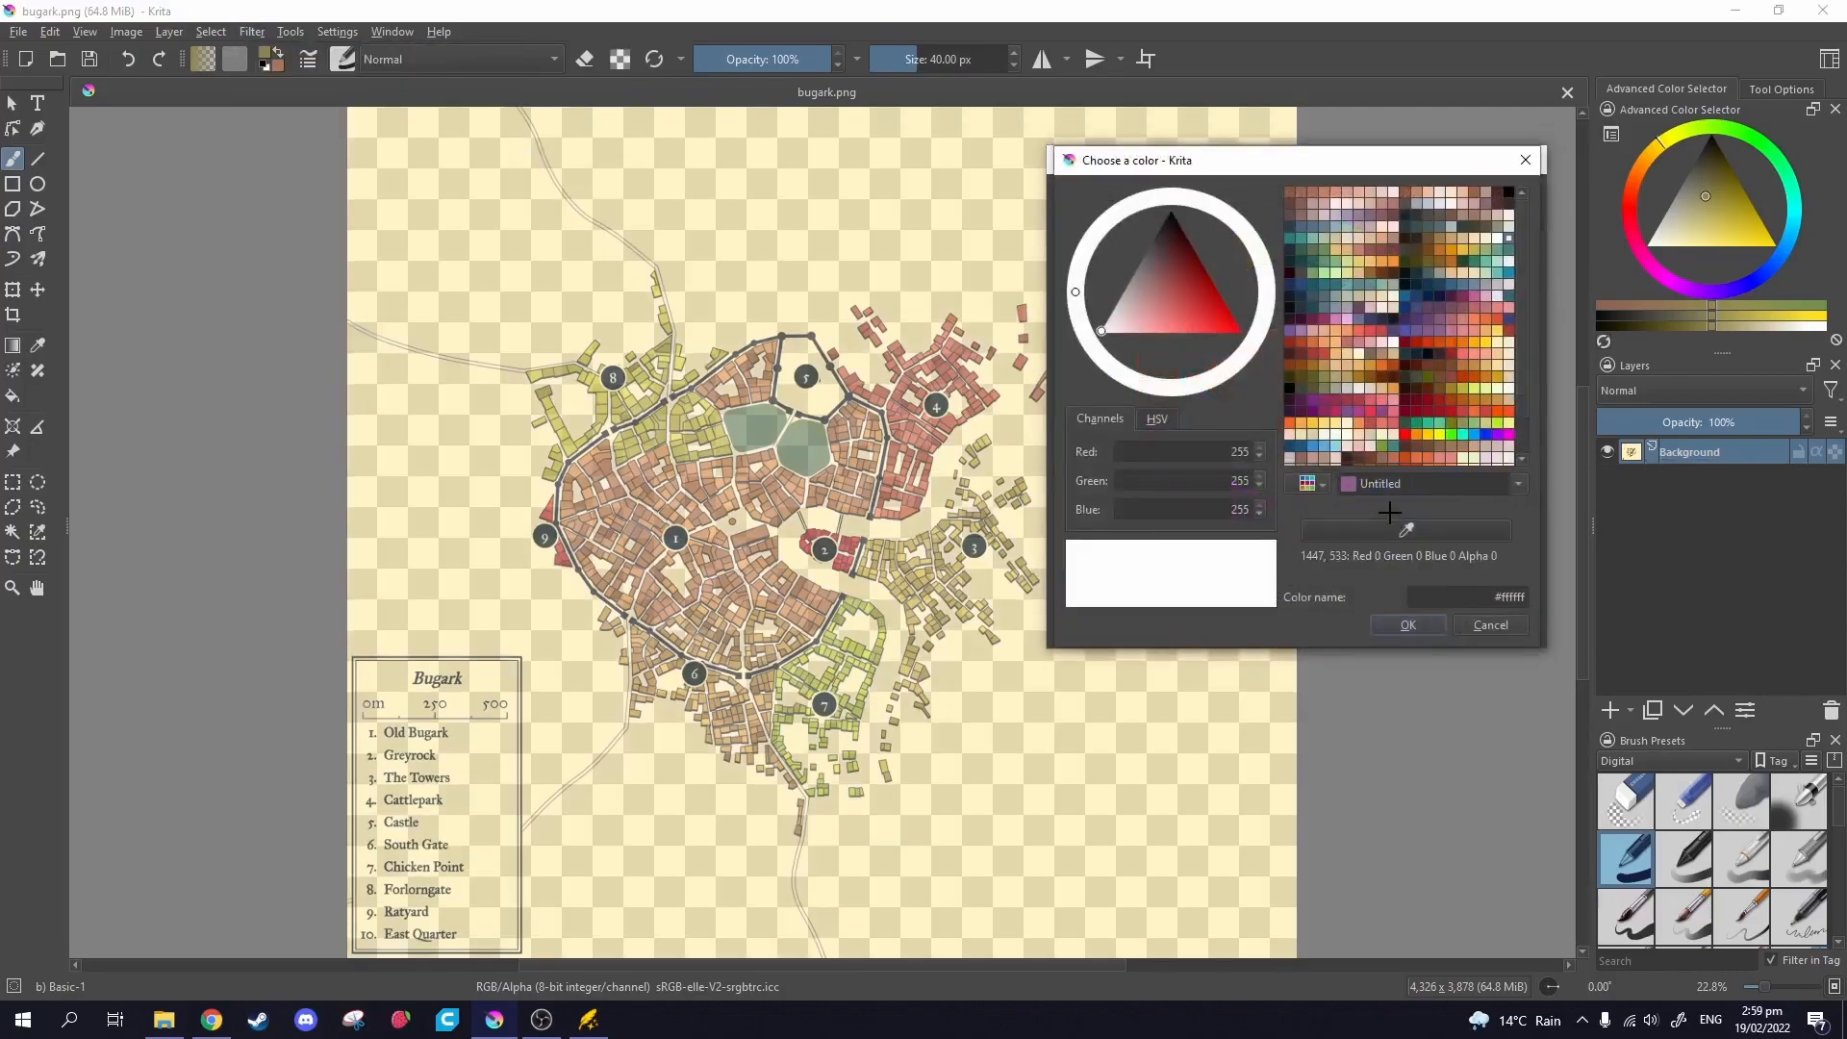
pyautogui.click(1032, 735)
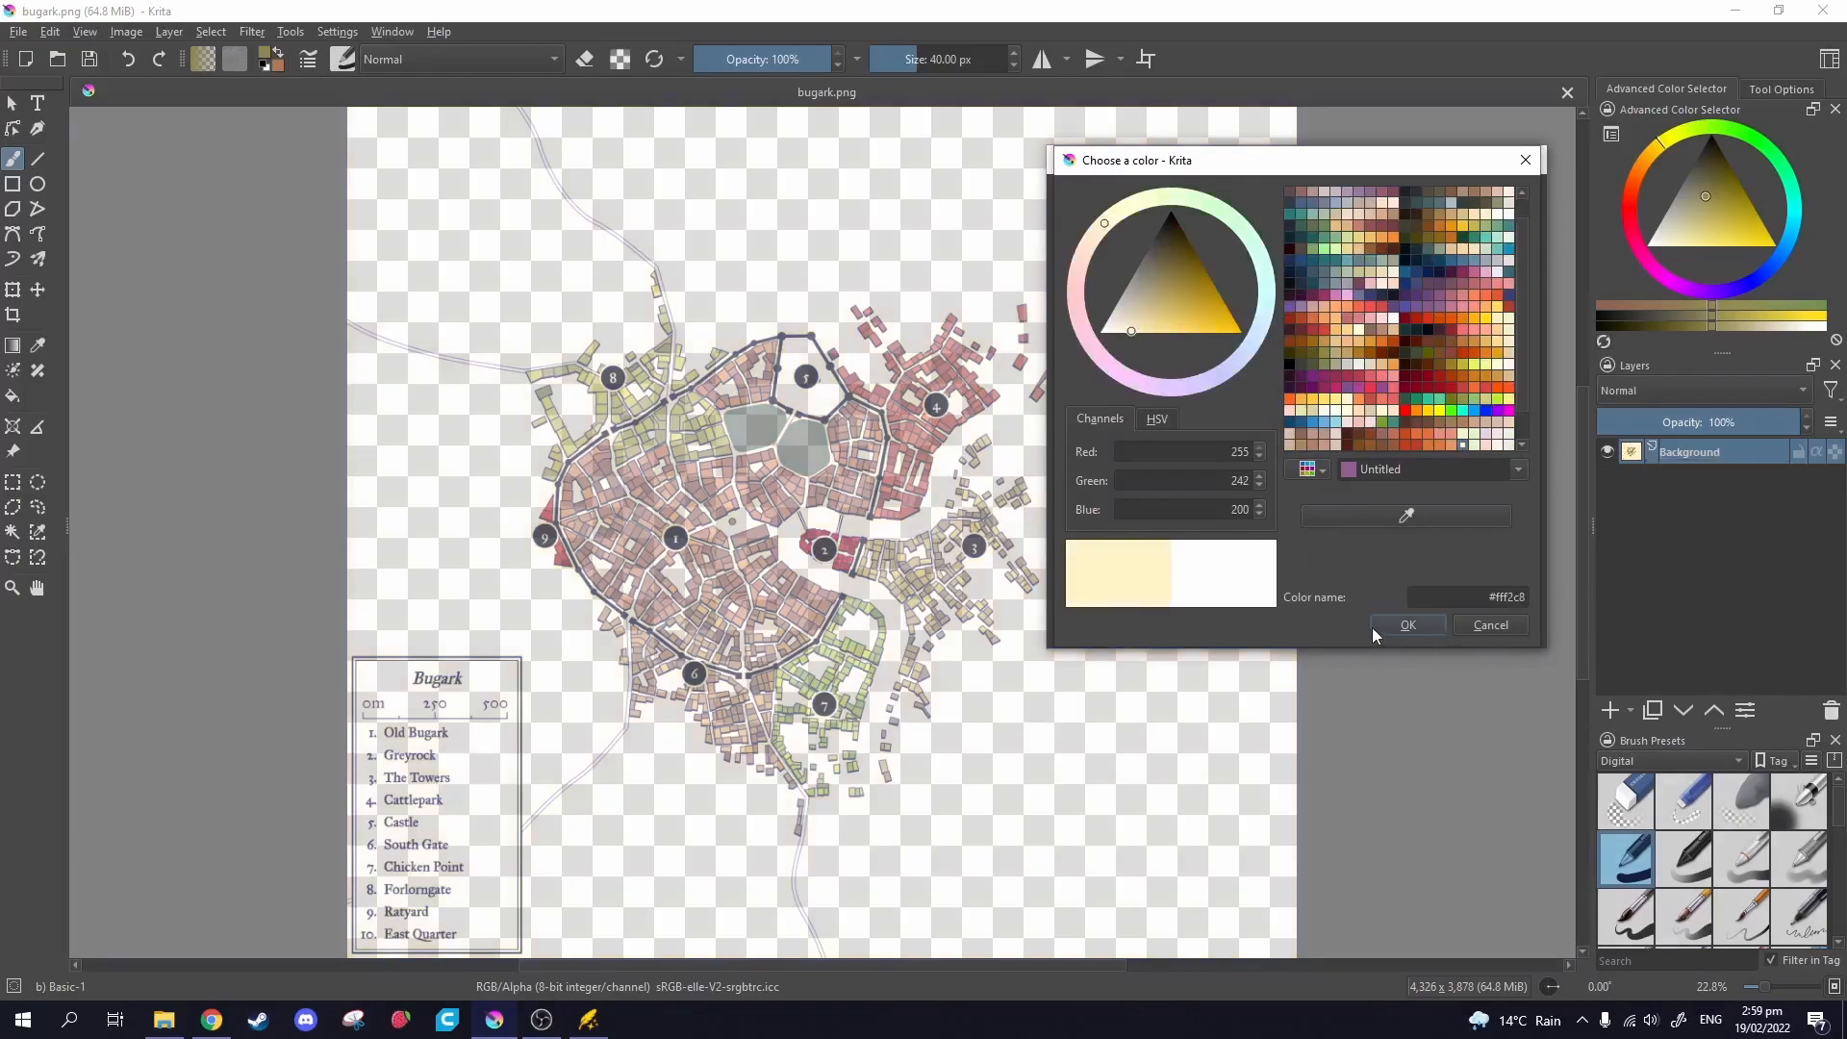
pyautogui.click(1405, 627)
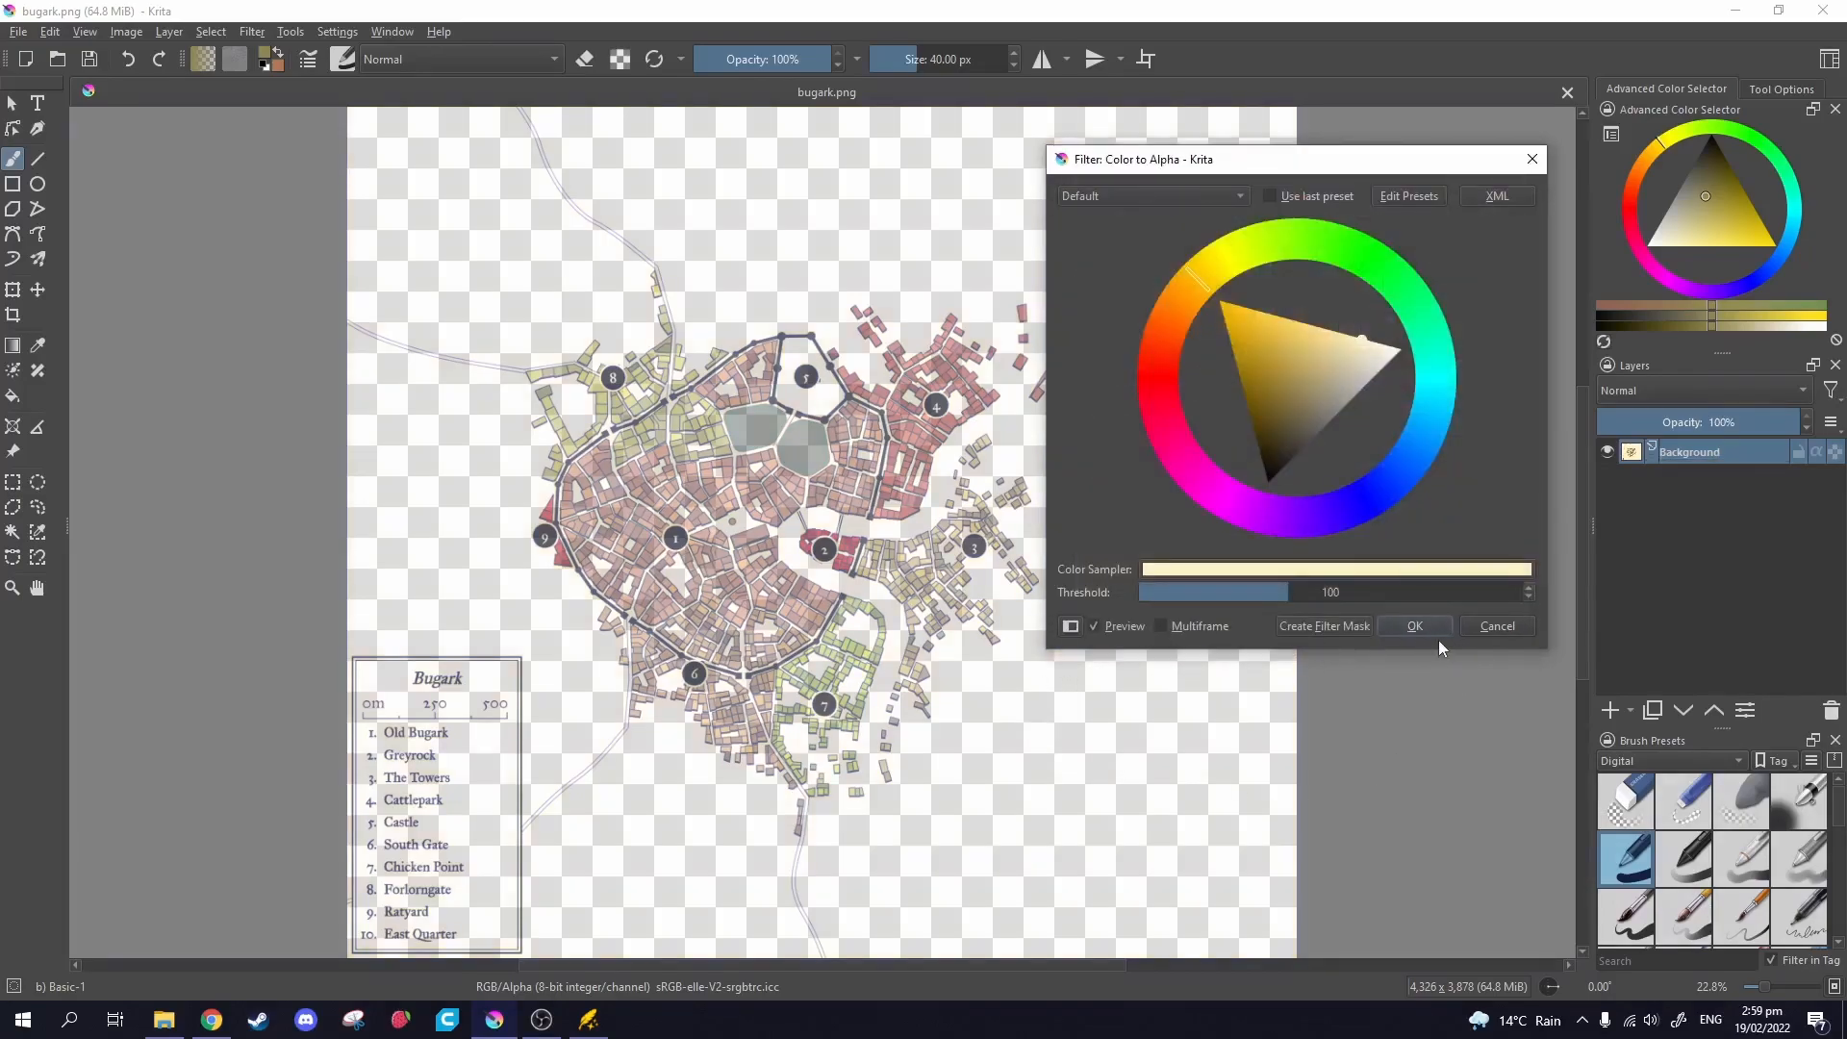
pyautogui.click(1414, 626)
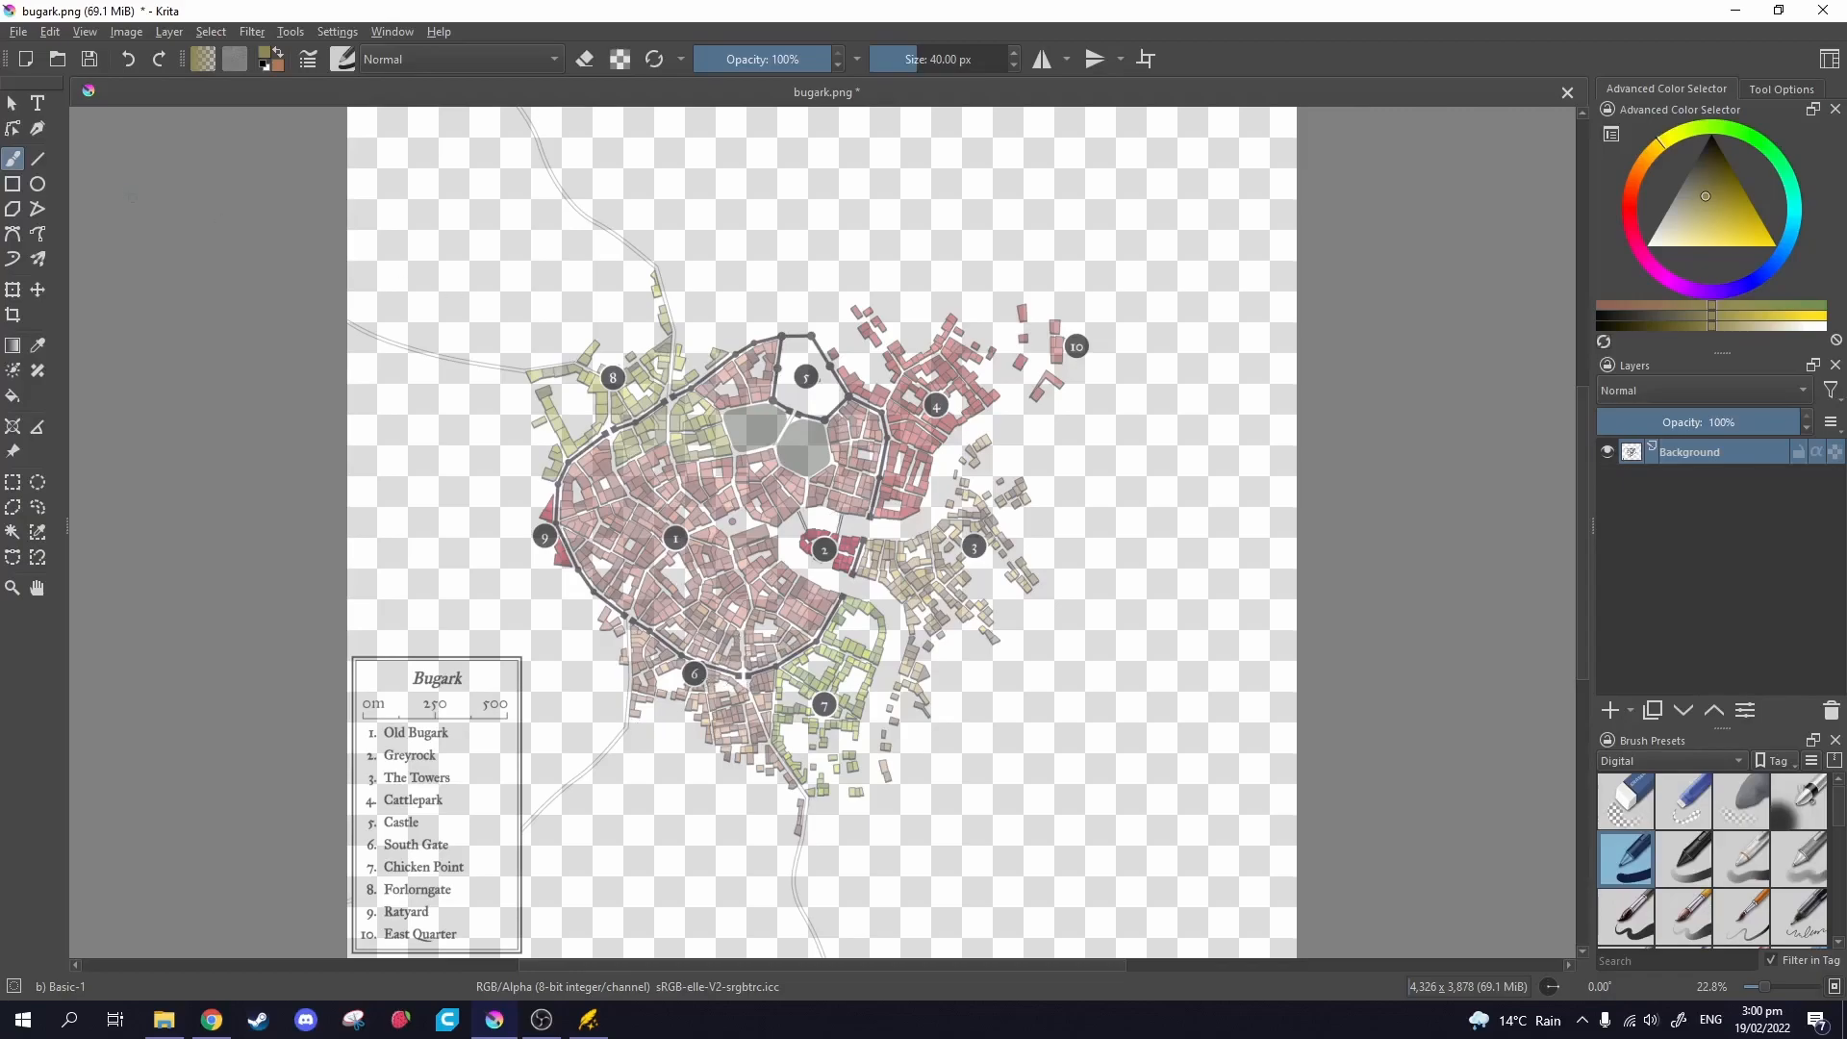
# Save the transparent map over bugark.png as PNG, then bring Wonderdraft to the front.
pyautogui.click(19, 32)
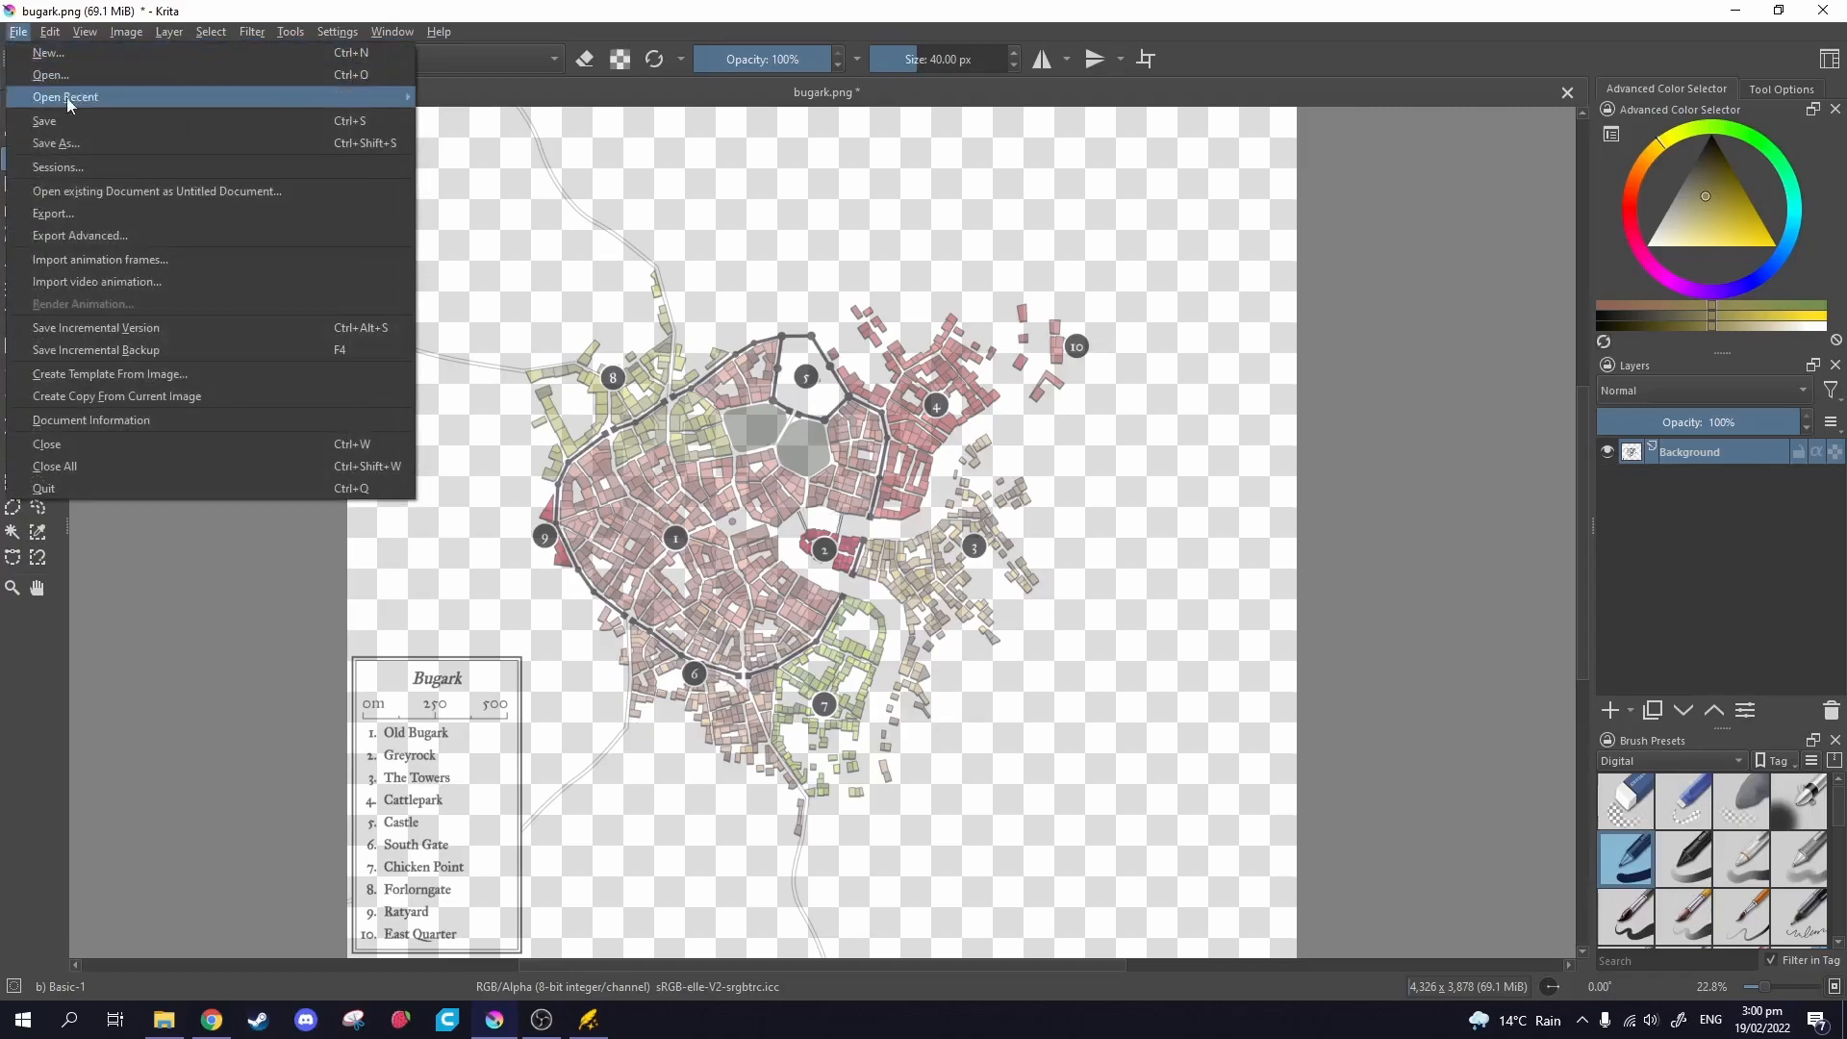
pyautogui.click(83, 147)
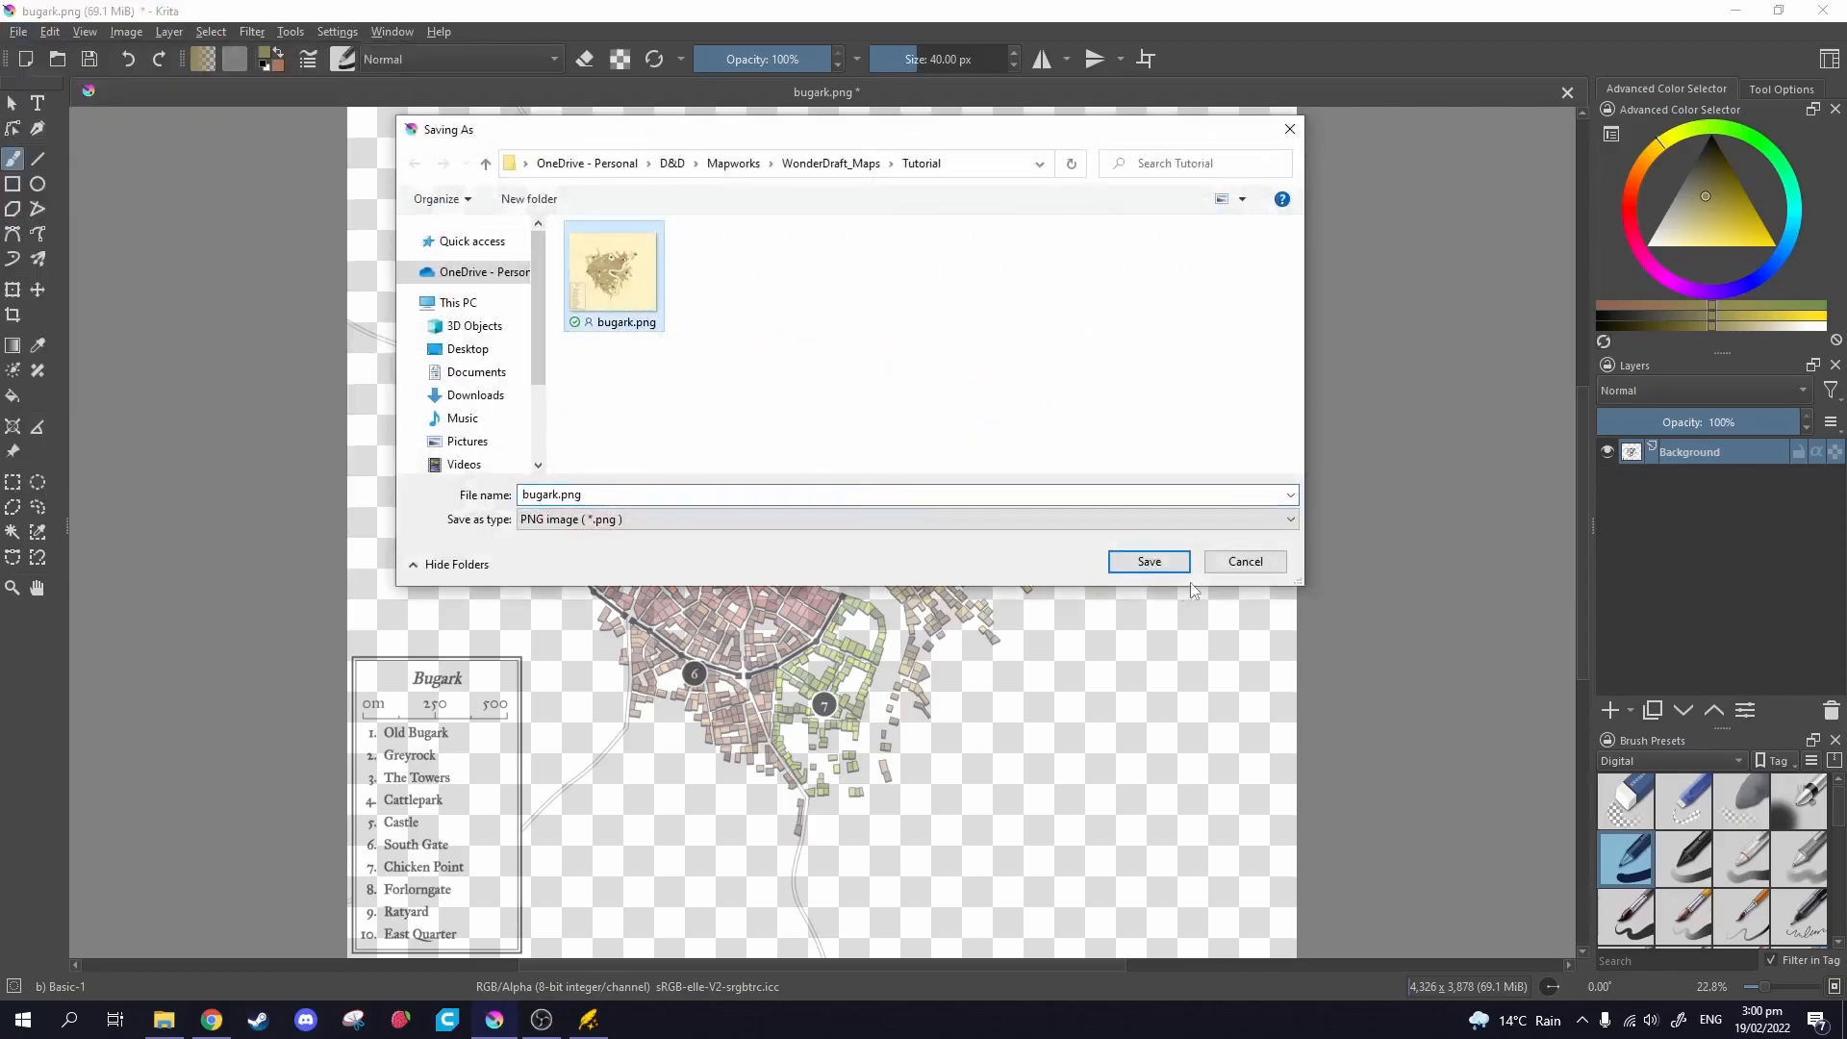
pyautogui.click(1138, 567)
pyautogui.click(968, 513)
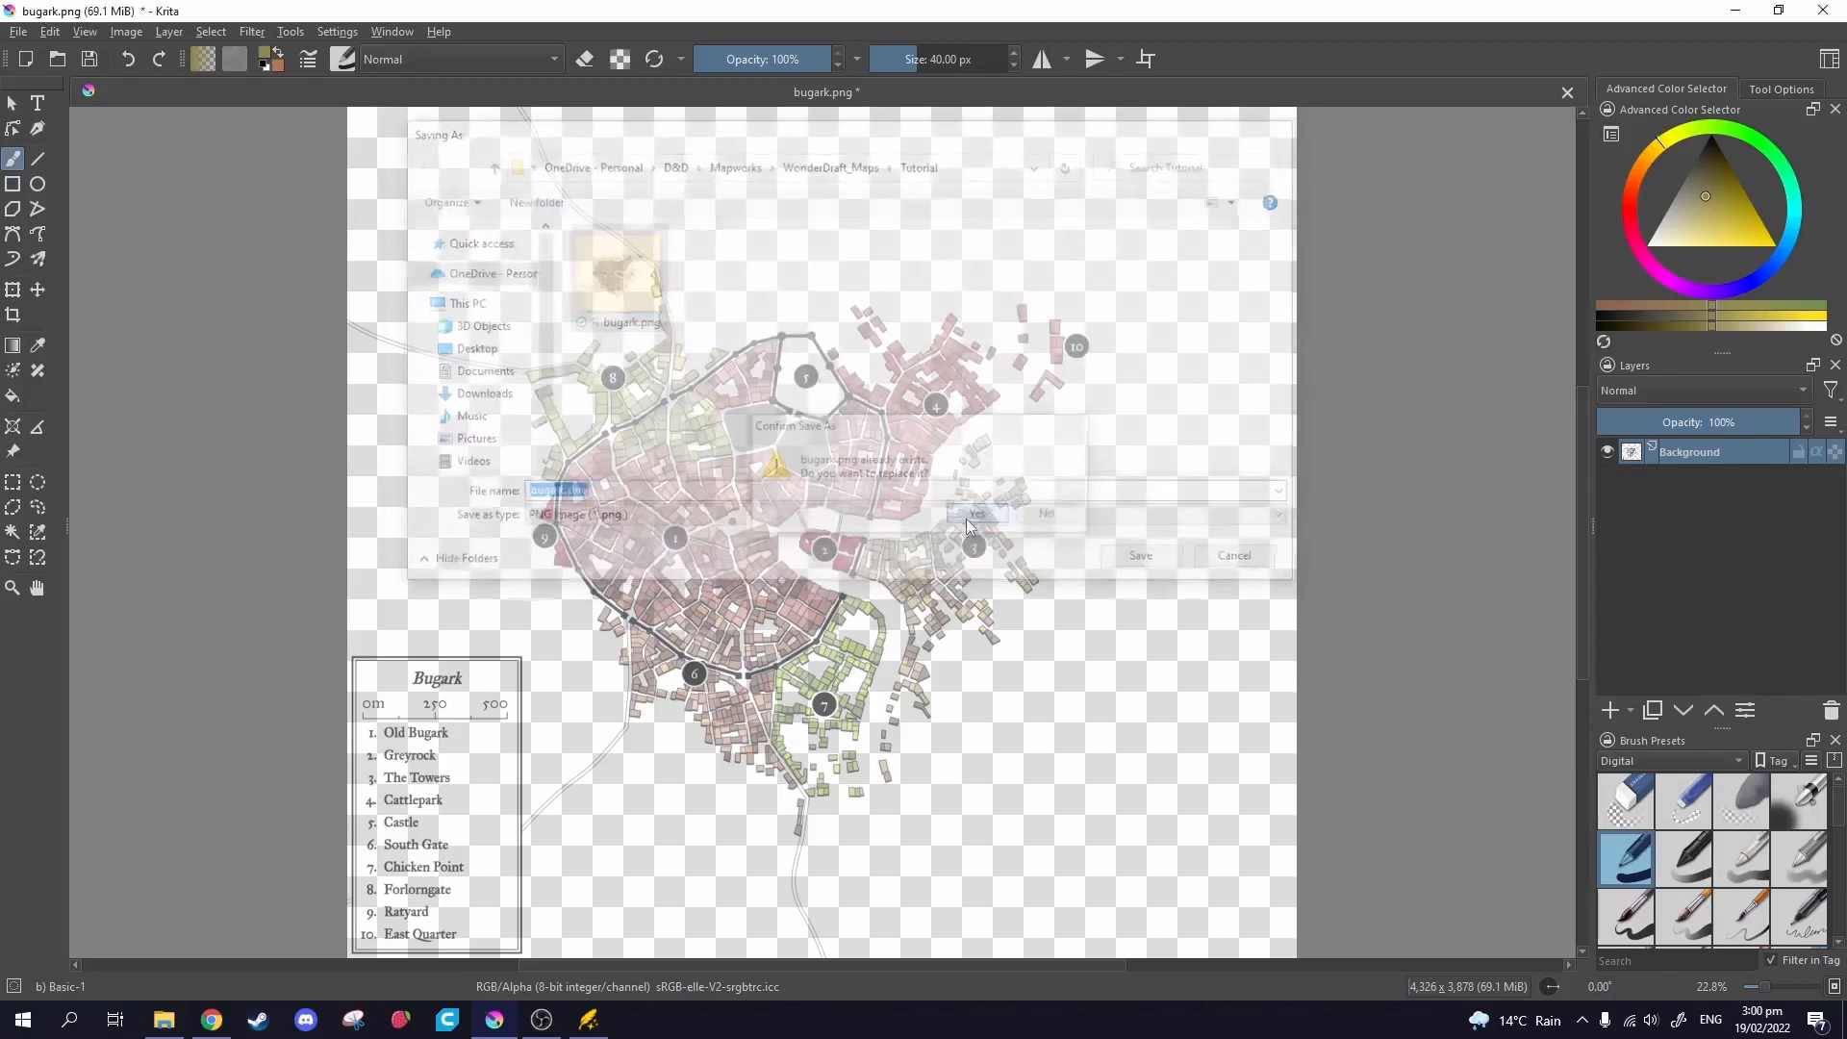
pyautogui.click(1154, 757)
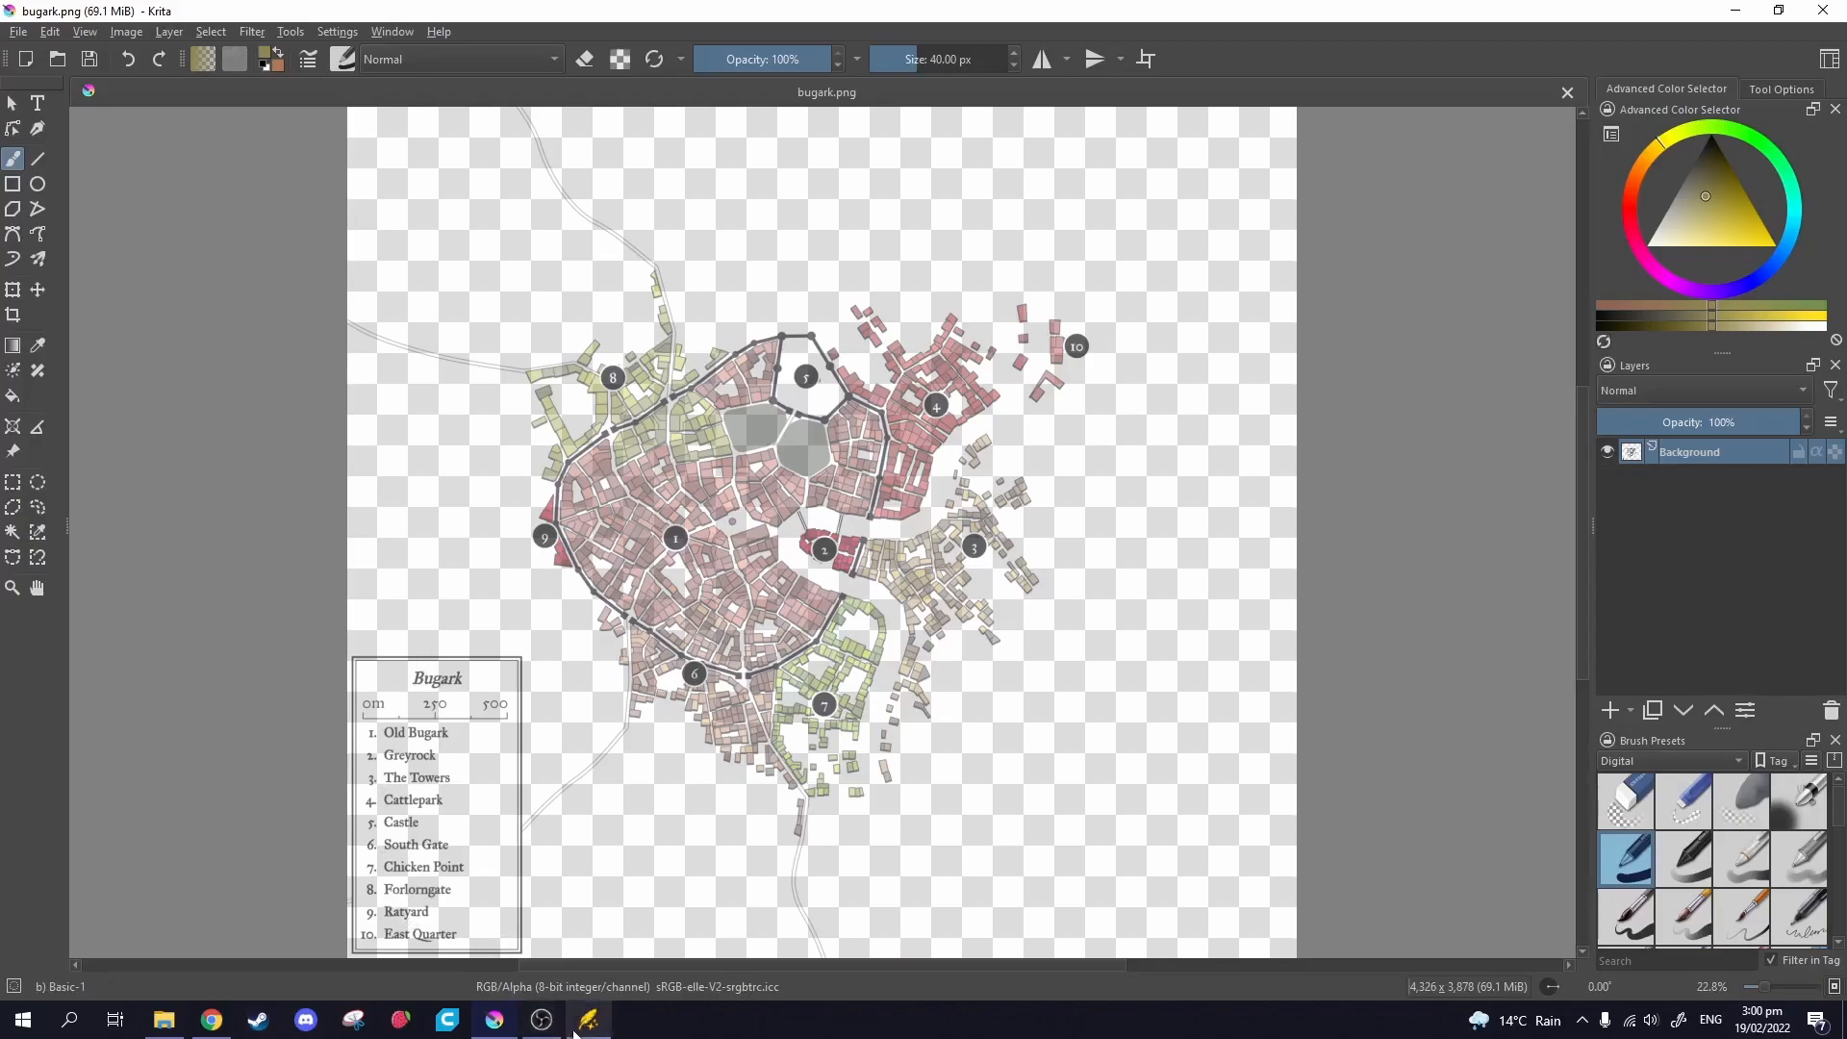
pyautogui.click(580, 1024)
# Create a landscape A4 [300 dpi] map, 3508 × 2480 px, with the Eastward theme.
pyautogui.click(118, 43)
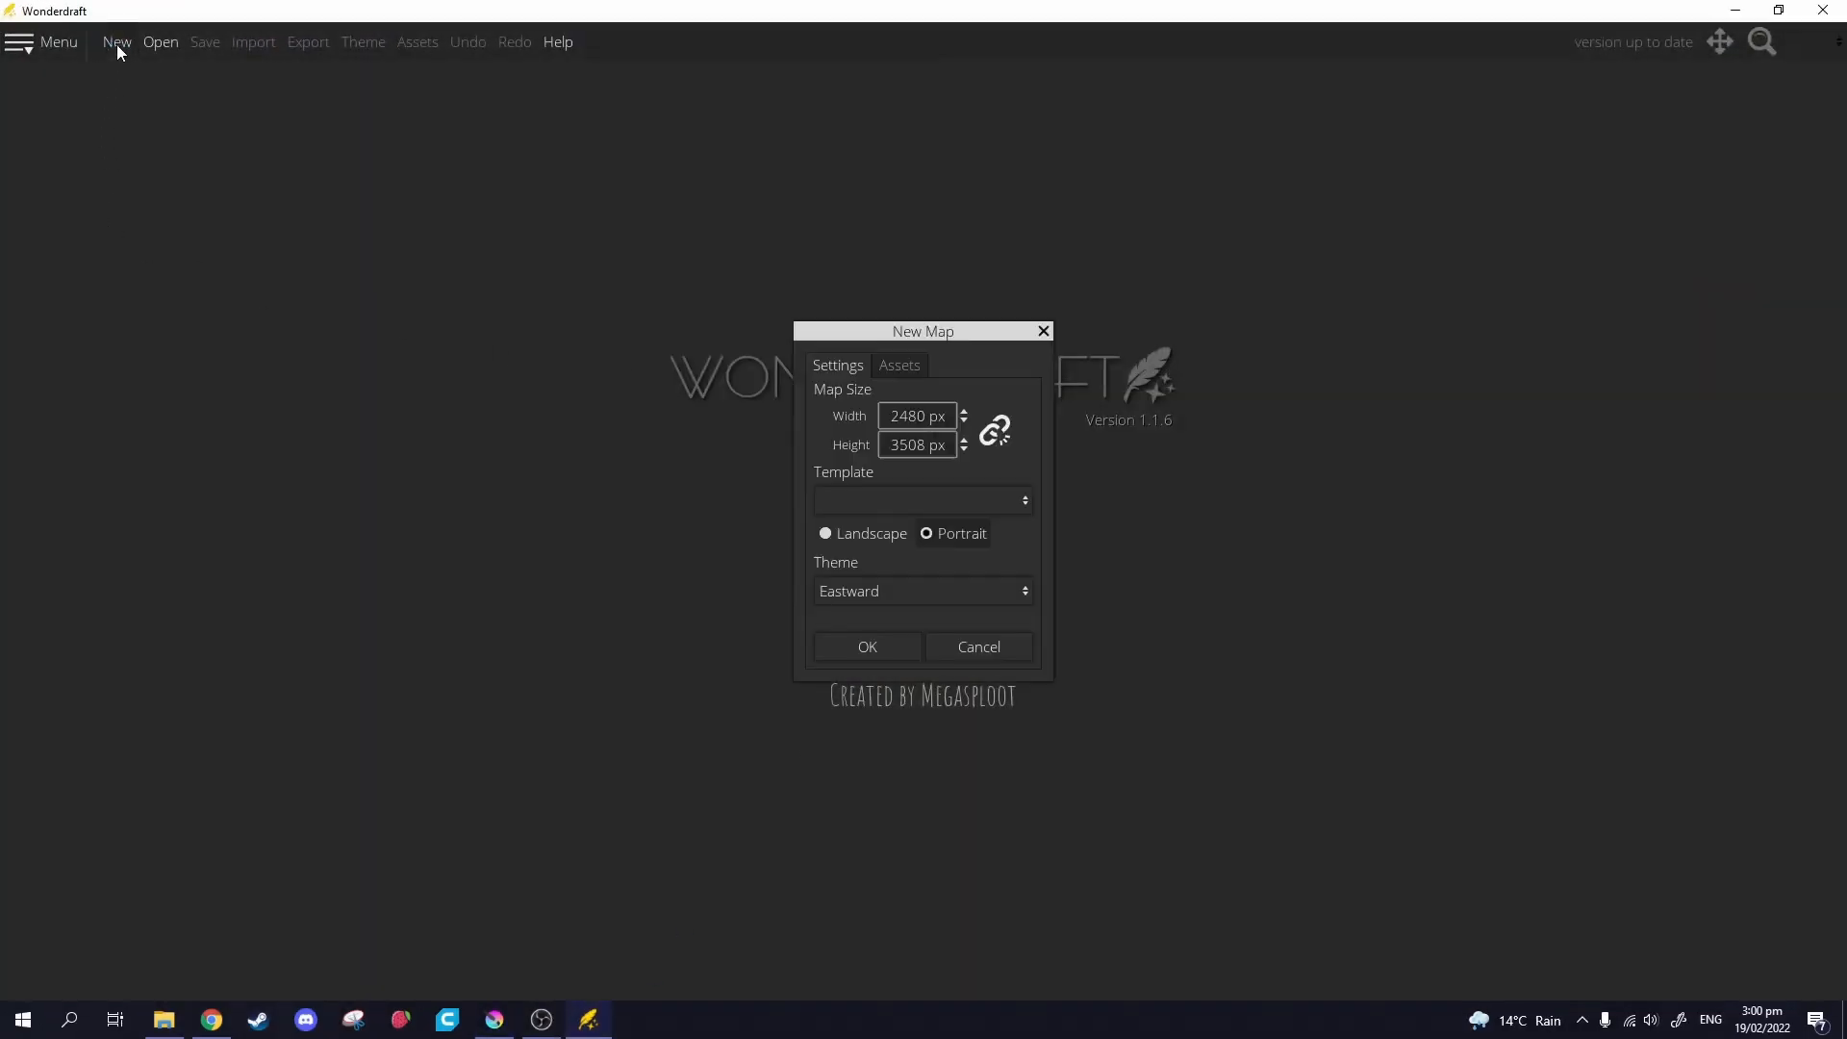
pyautogui.click(937, 502)
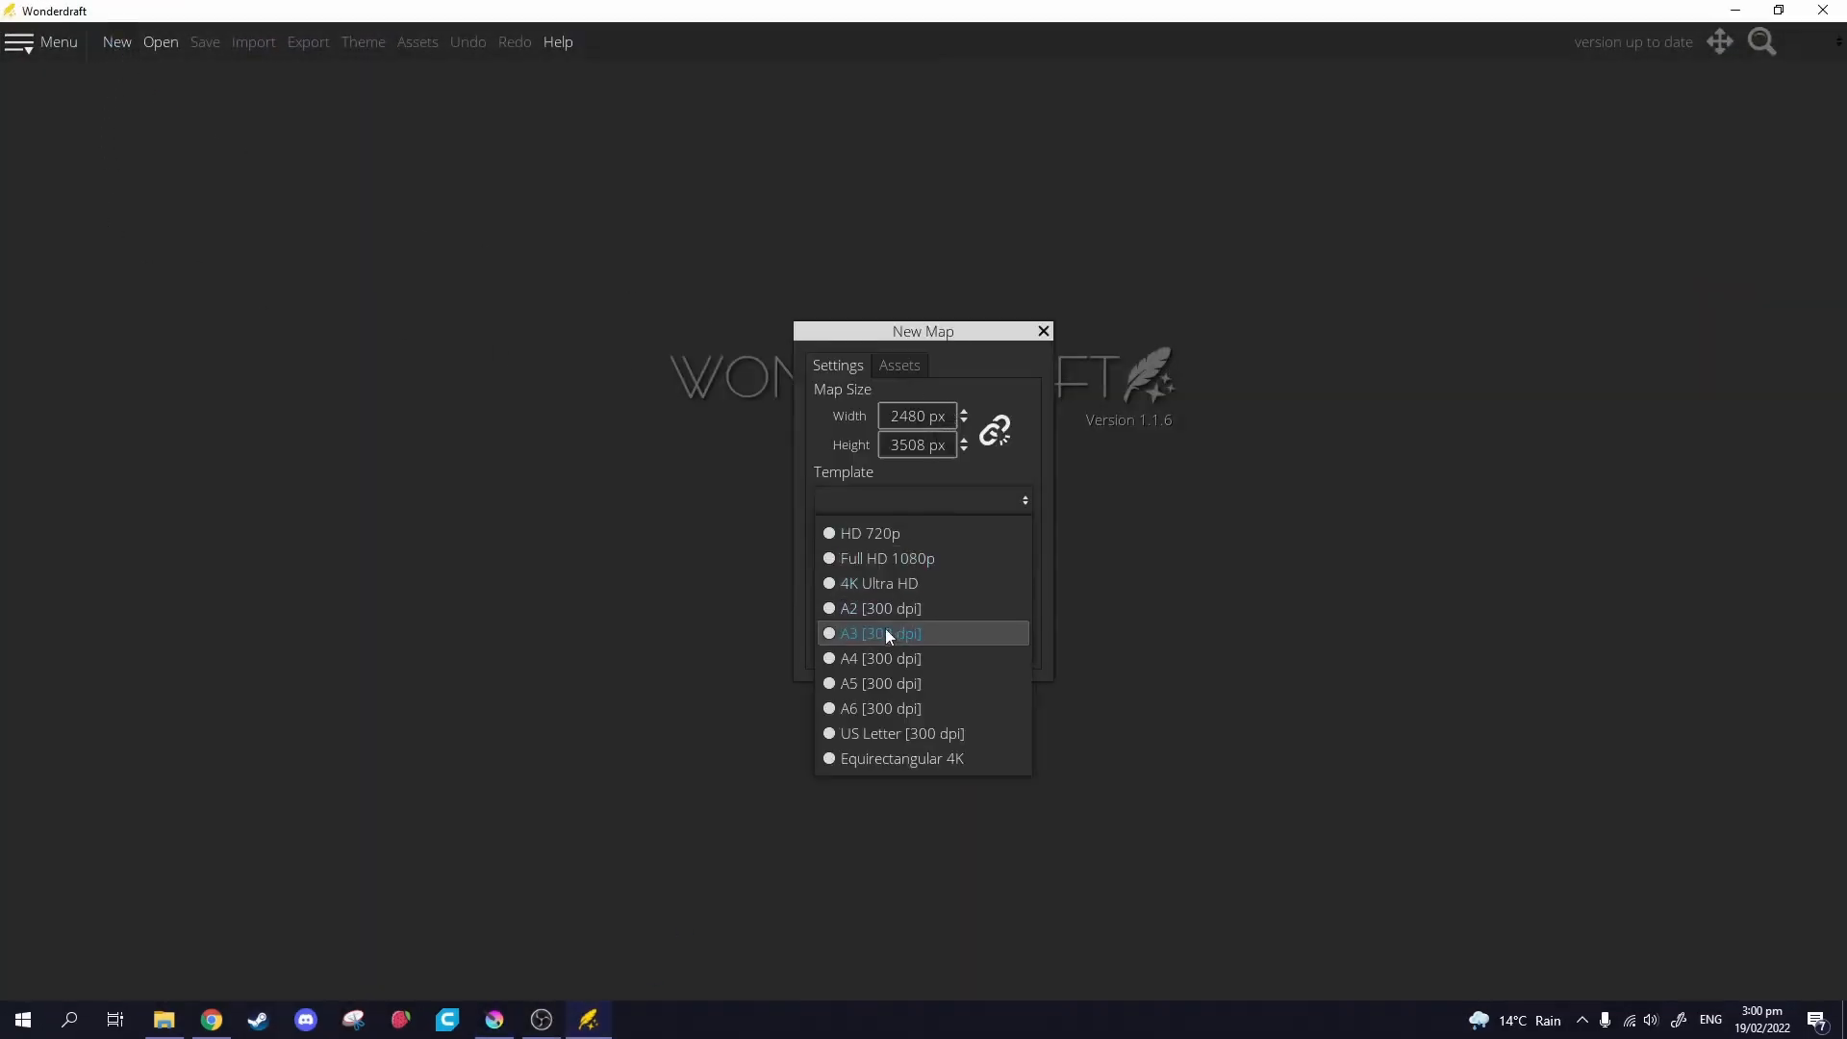
pyautogui.click(877, 659)
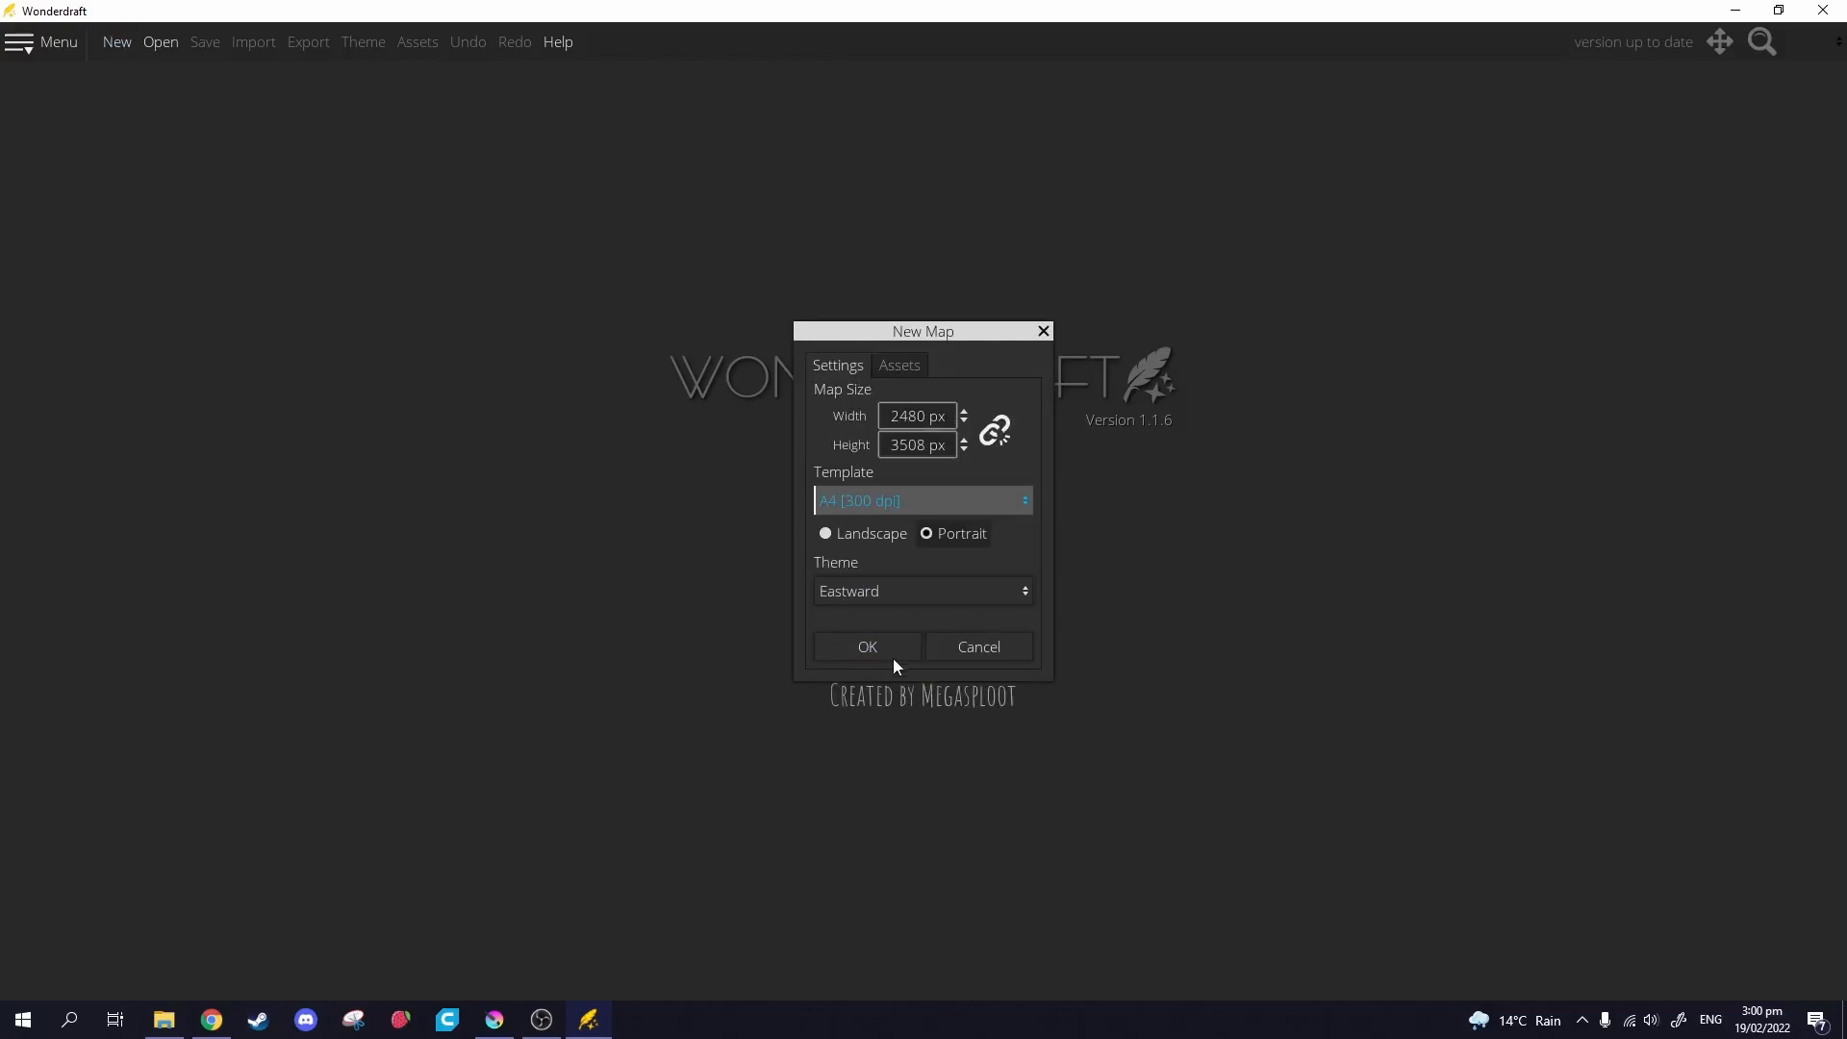
pyautogui.click(850, 539)
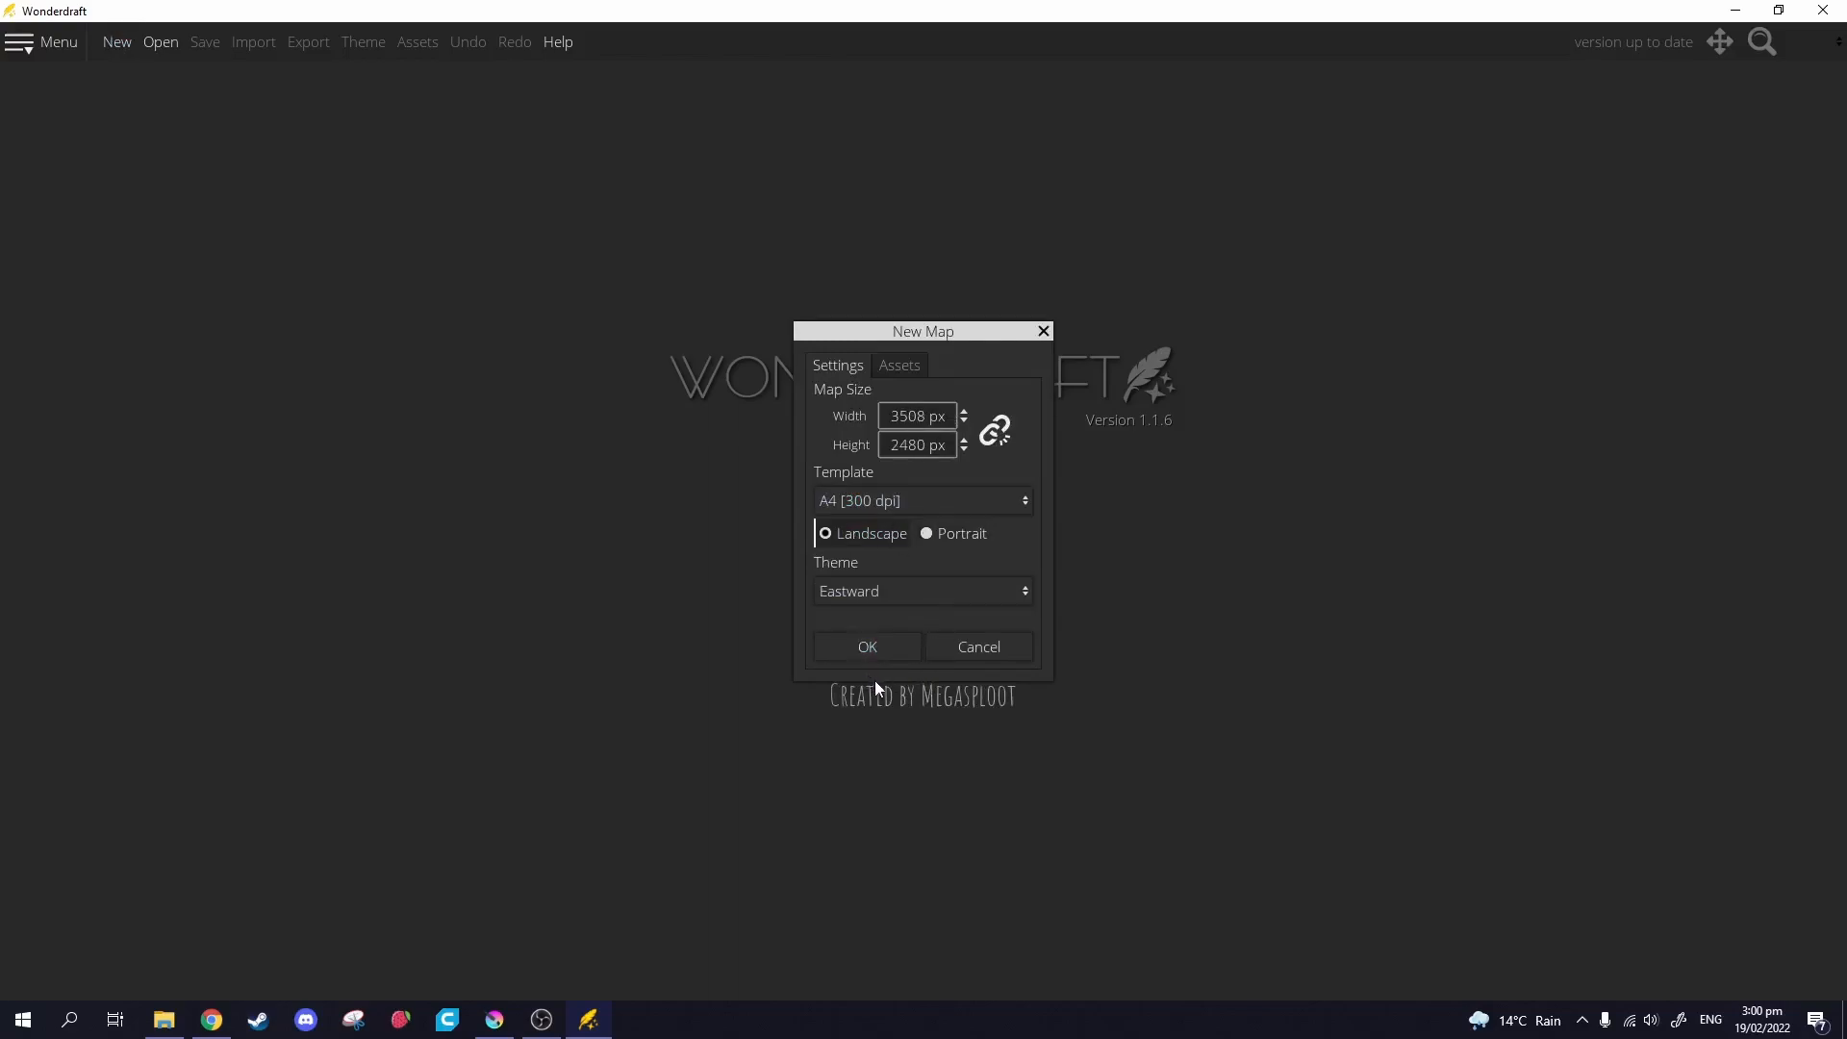
pyautogui.click(863, 591)
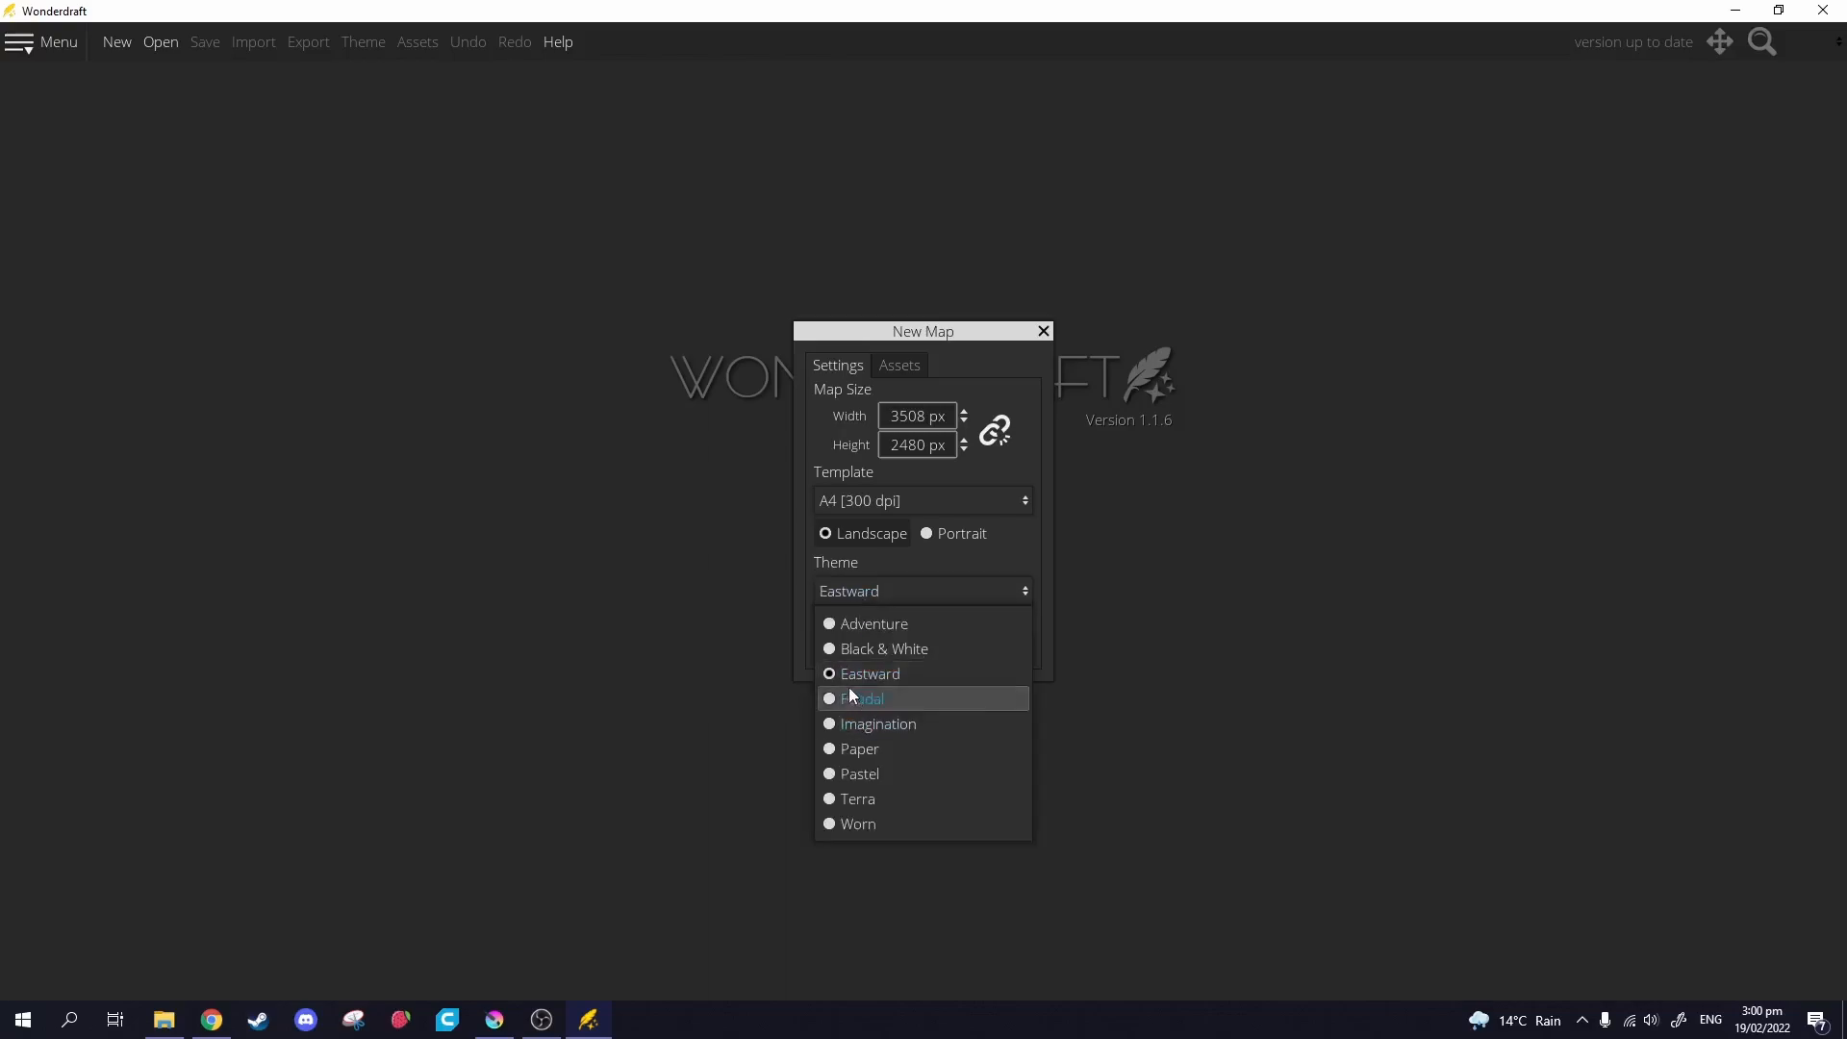
pyautogui.click(824, 675)
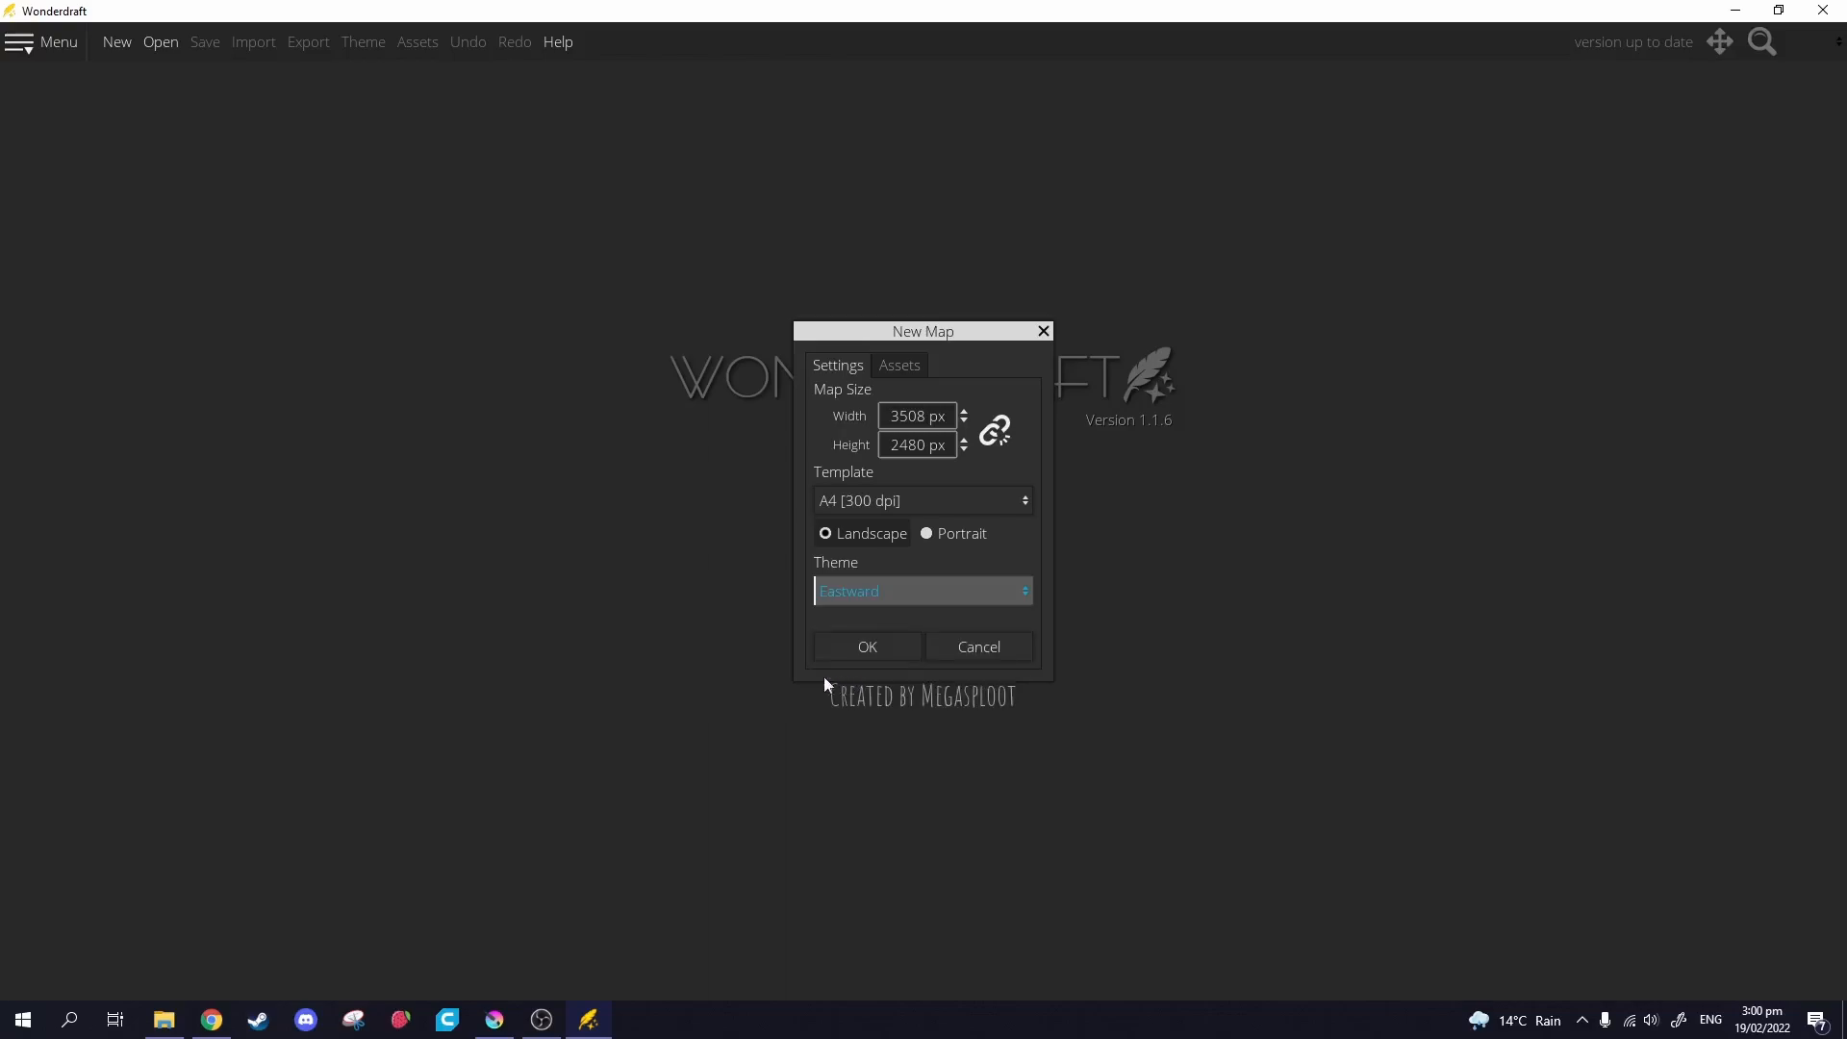
pyautogui.click(867, 652)
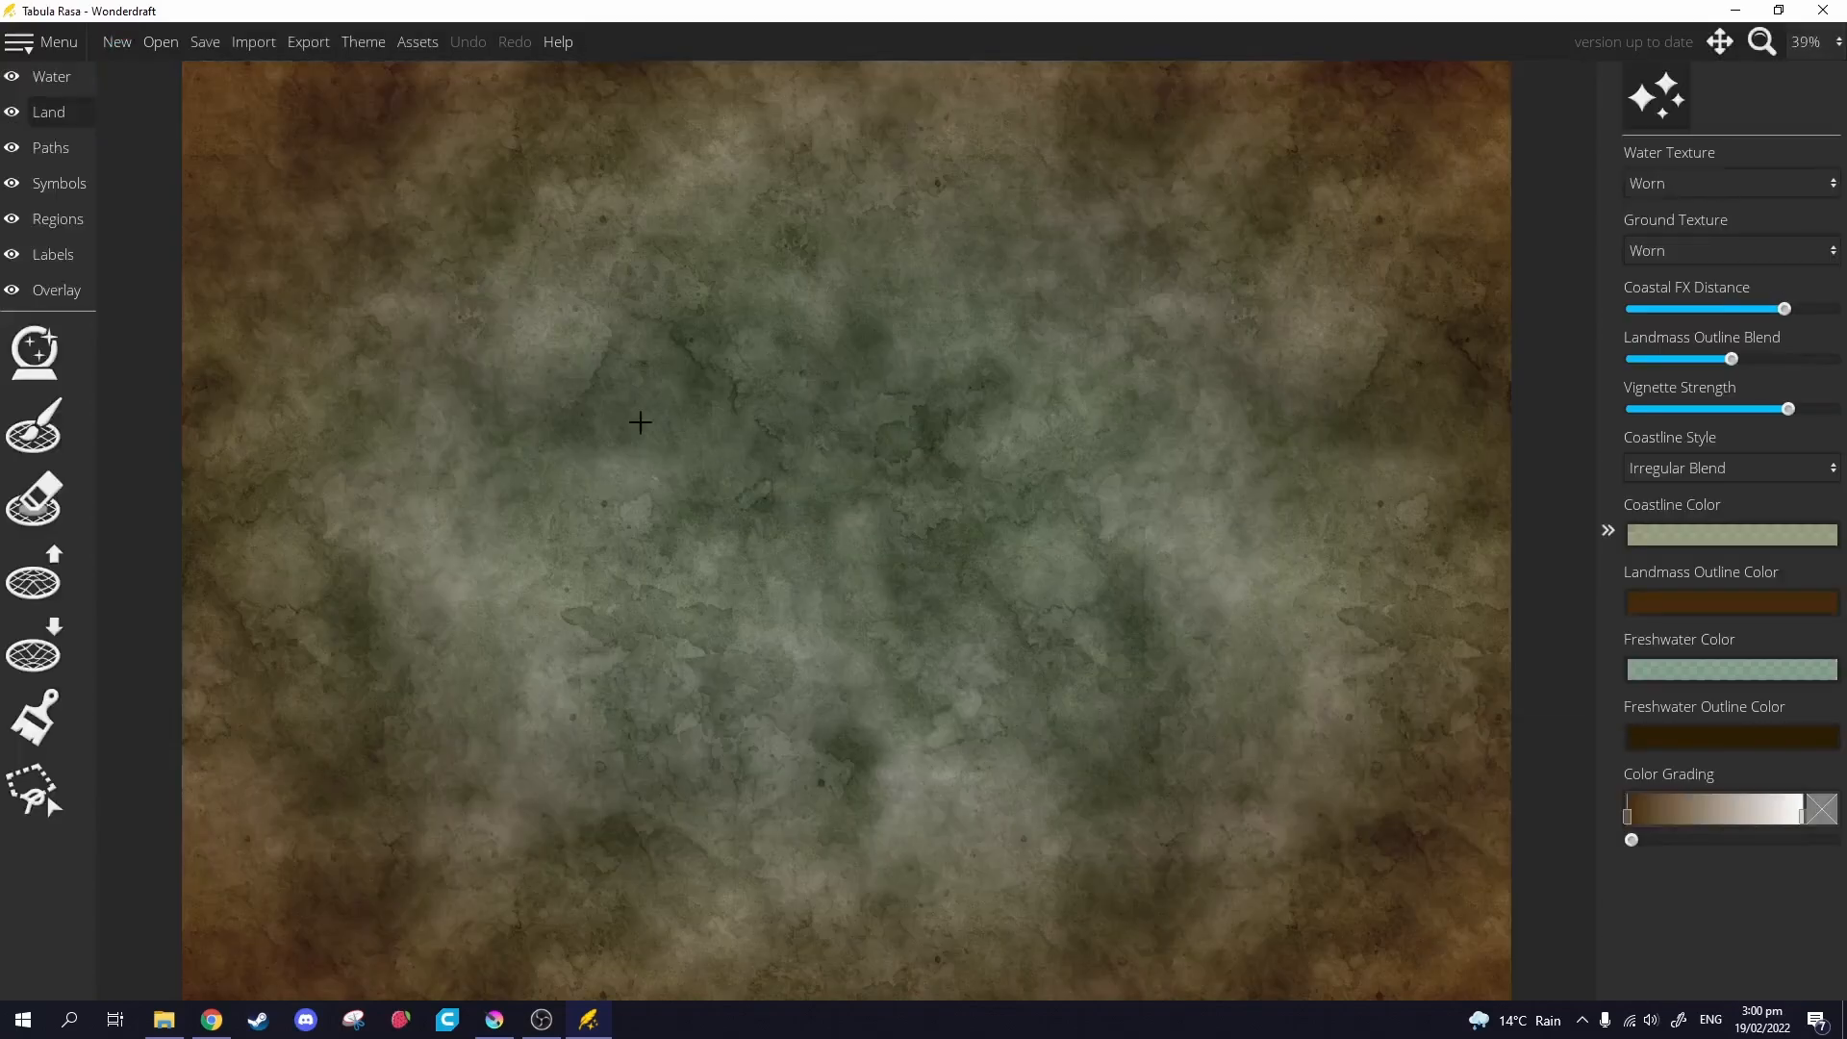
# Generate landmasses with the land generator, adjusting Water Level and regenerating at 0.3.
pyautogui.click(34, 352)
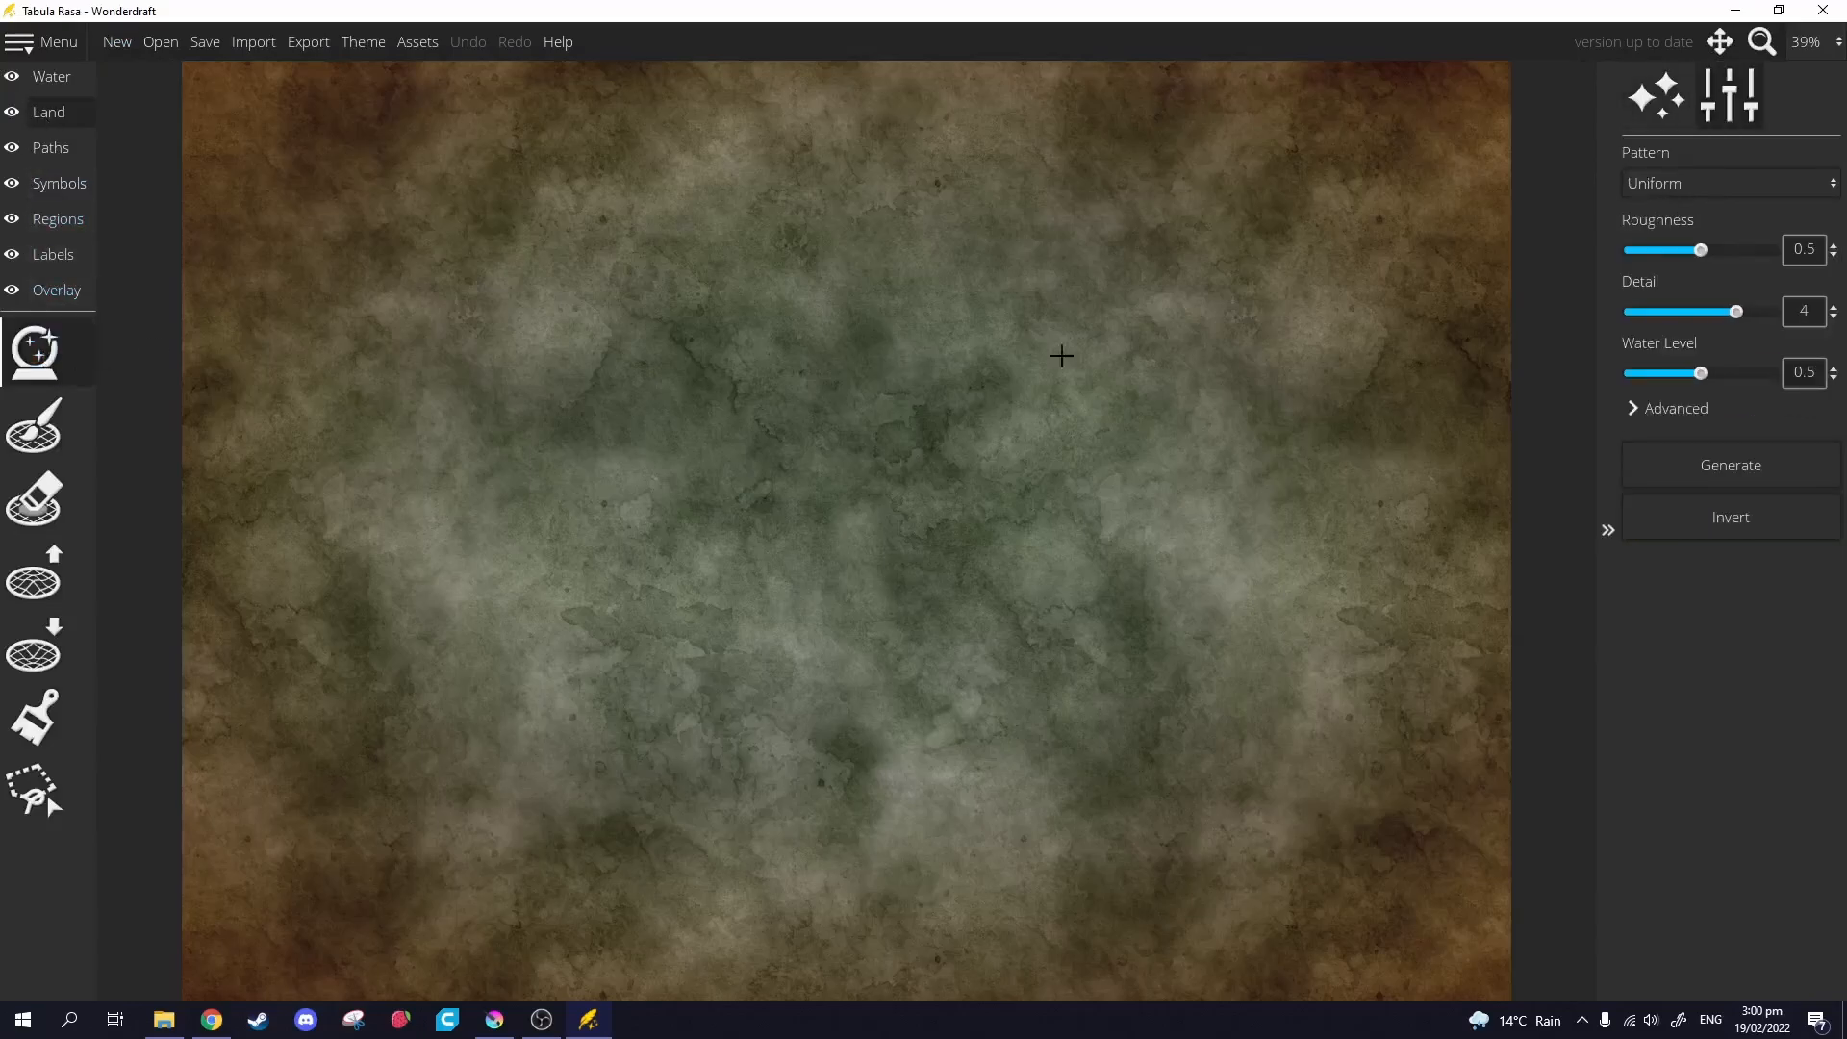
pyautogui.moveTo(1701, 374); pyautogui.dragTo(1625, 377)
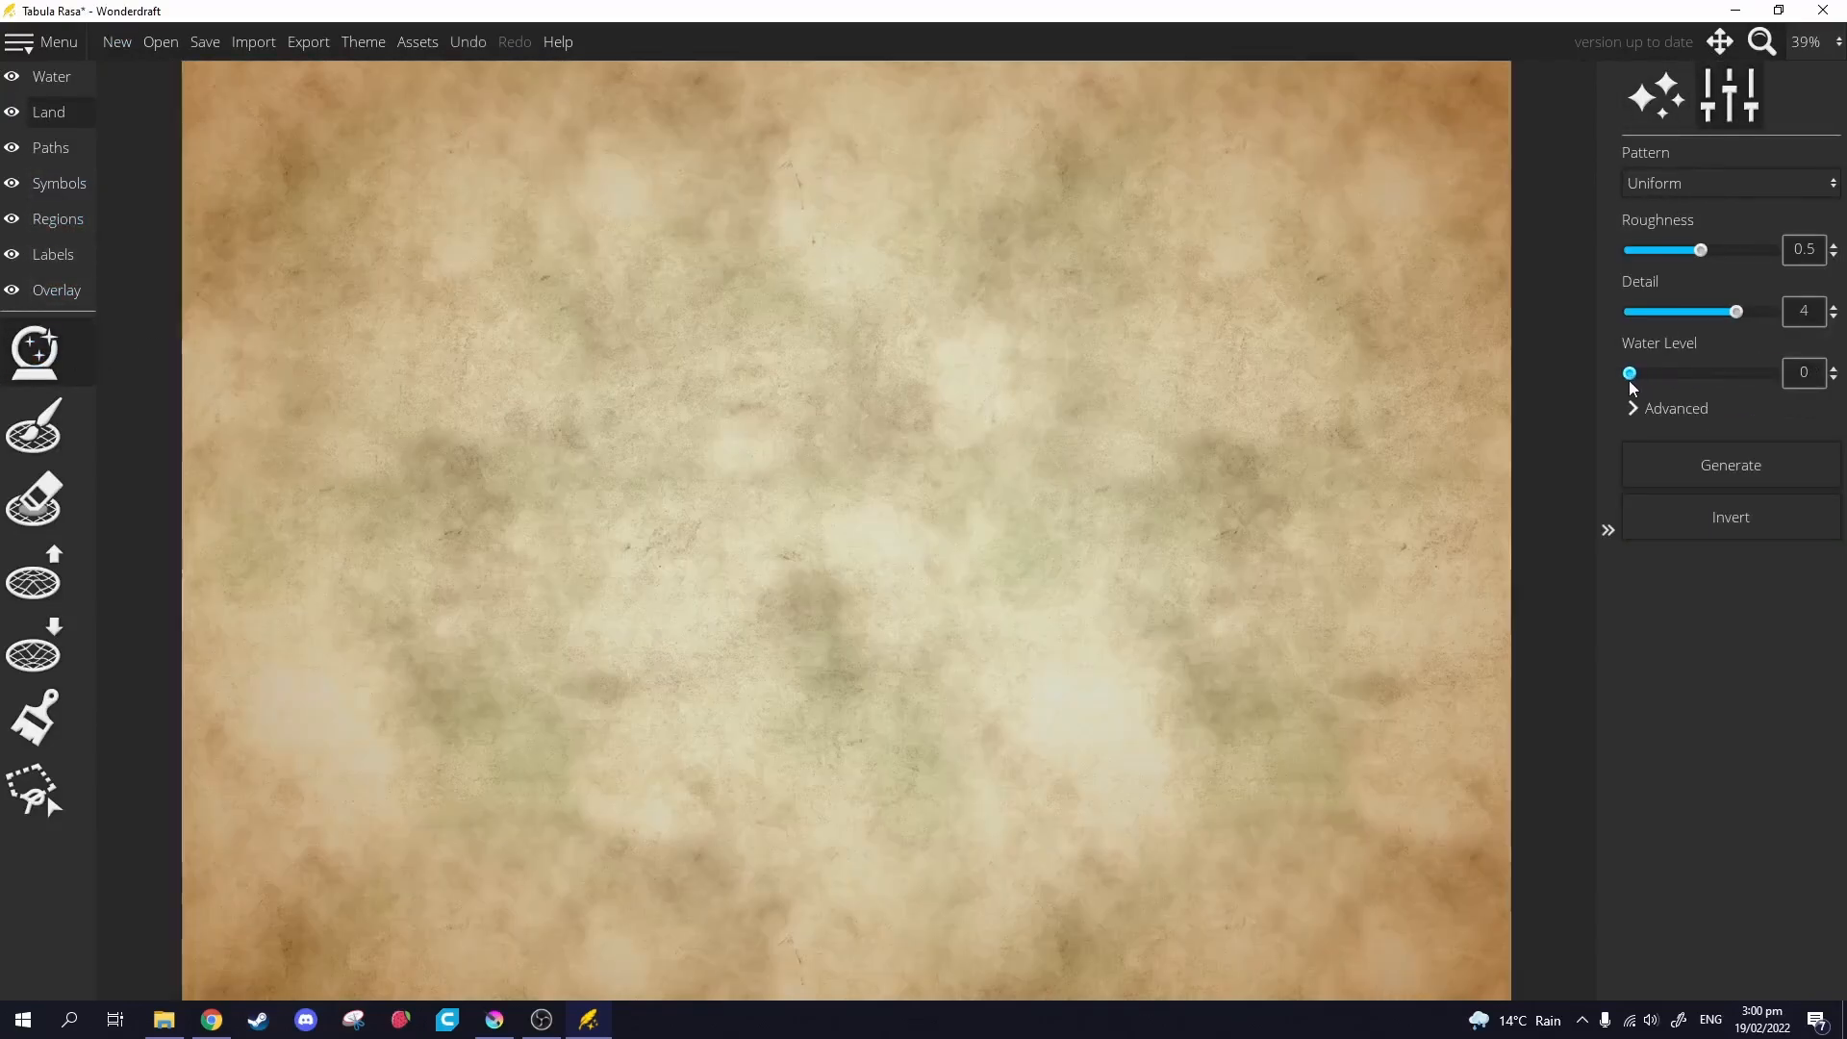
pyautogui.click(1682, 467)
pyautogui.moveTo(1631, 377); pyautogui.dragTo(1674, 383)
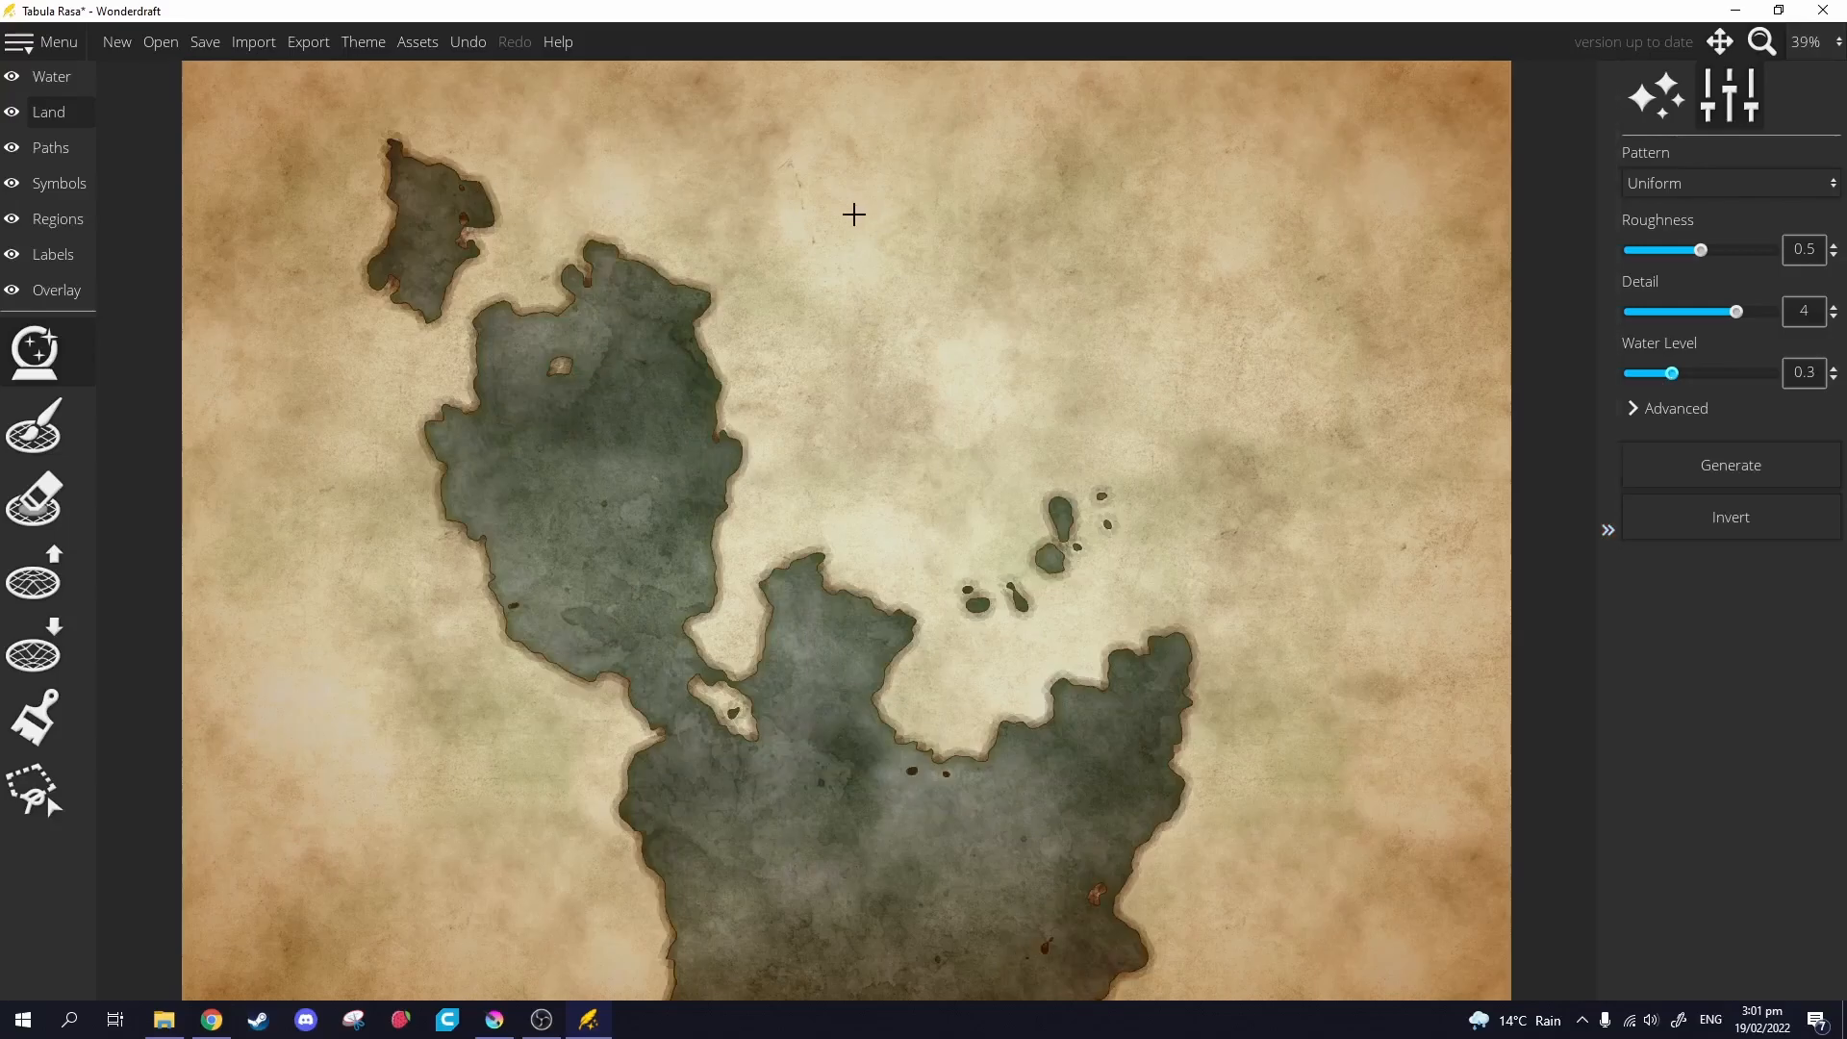
# On the Overlay layer, start selecting a trace image from the OneDrive folder, sorted by name.
pyautogui.click(54, 290)
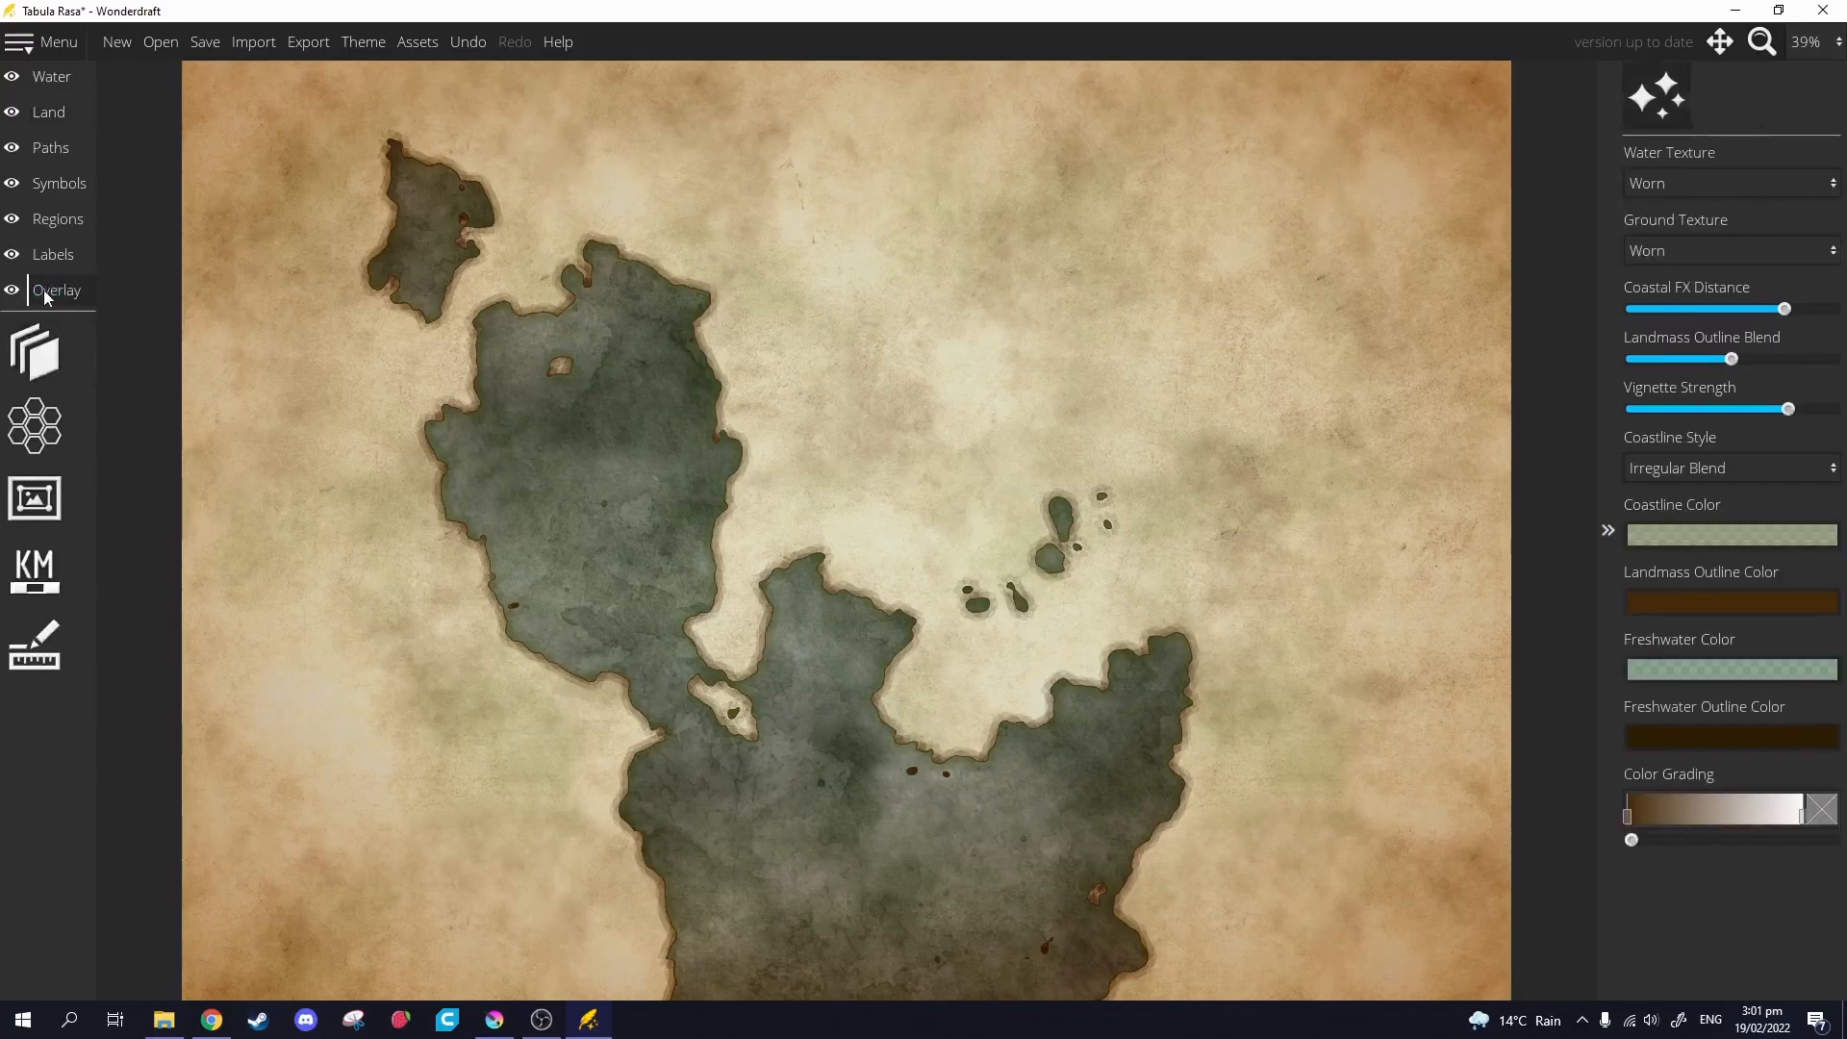
pyautogui.click(92, 358)
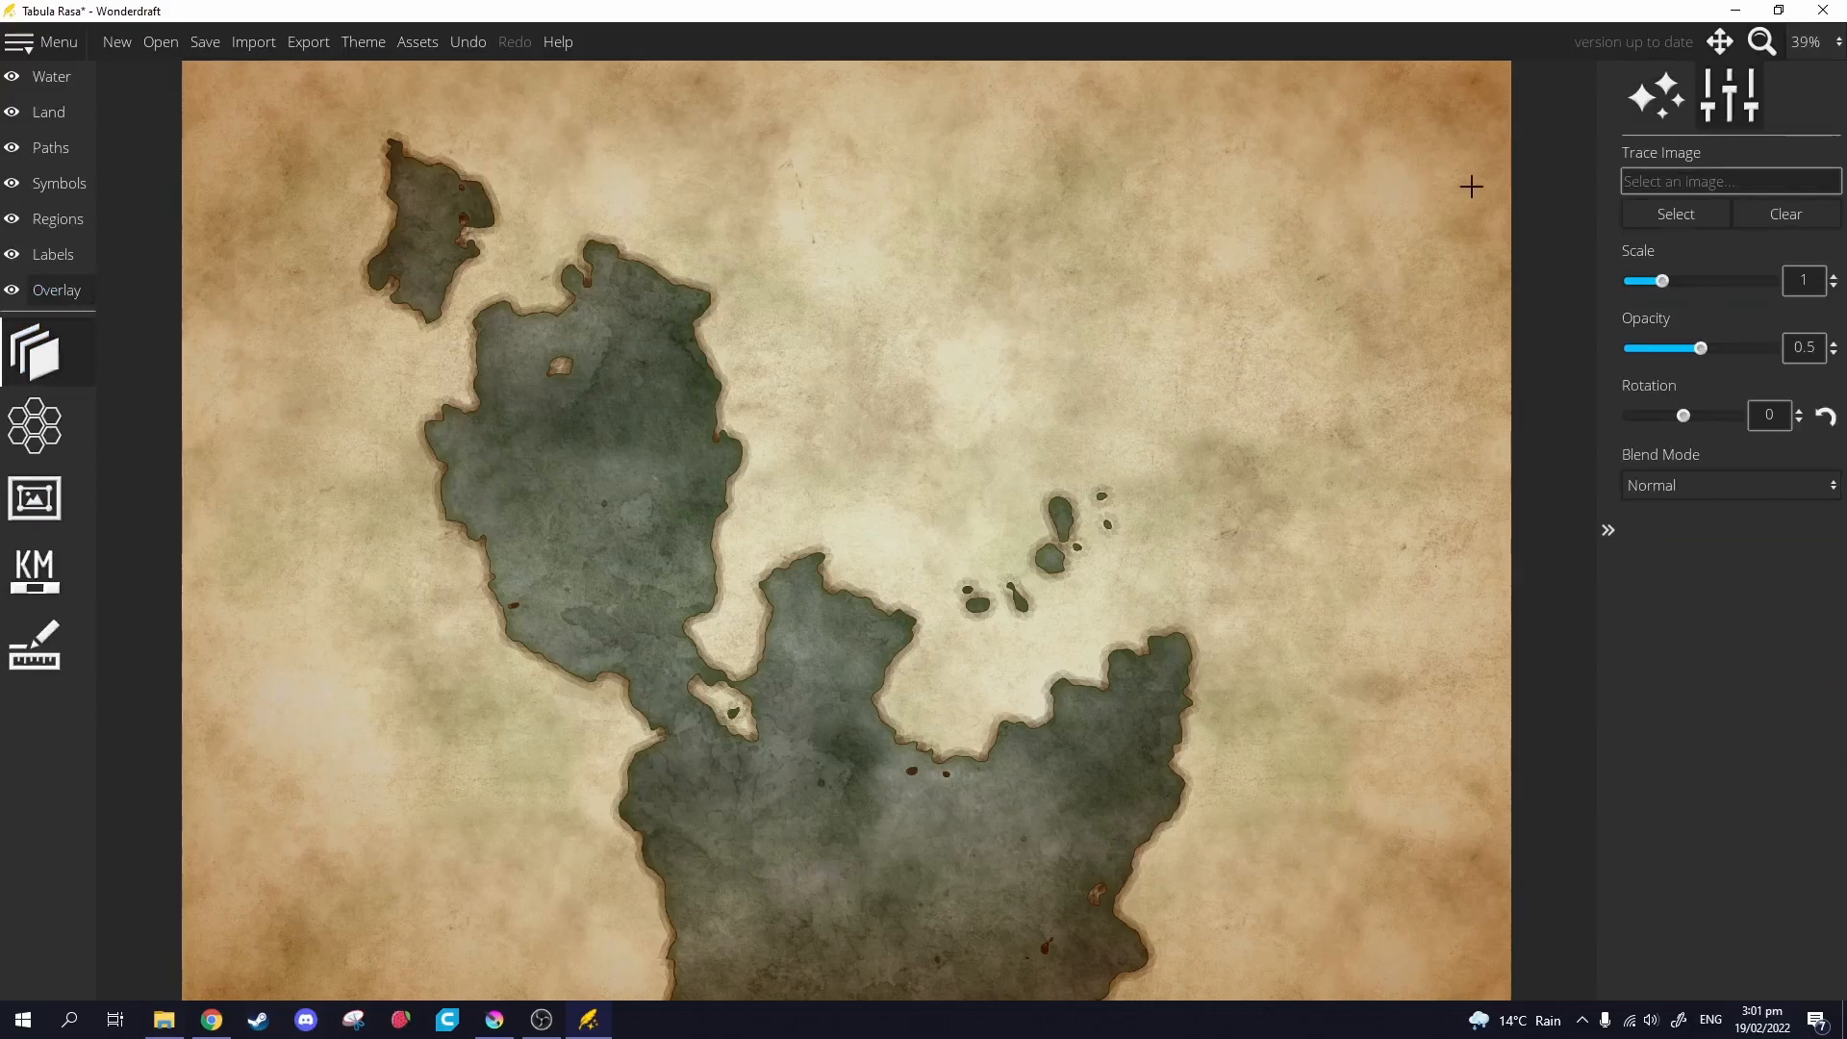
pyautogui.click(1678, 218)
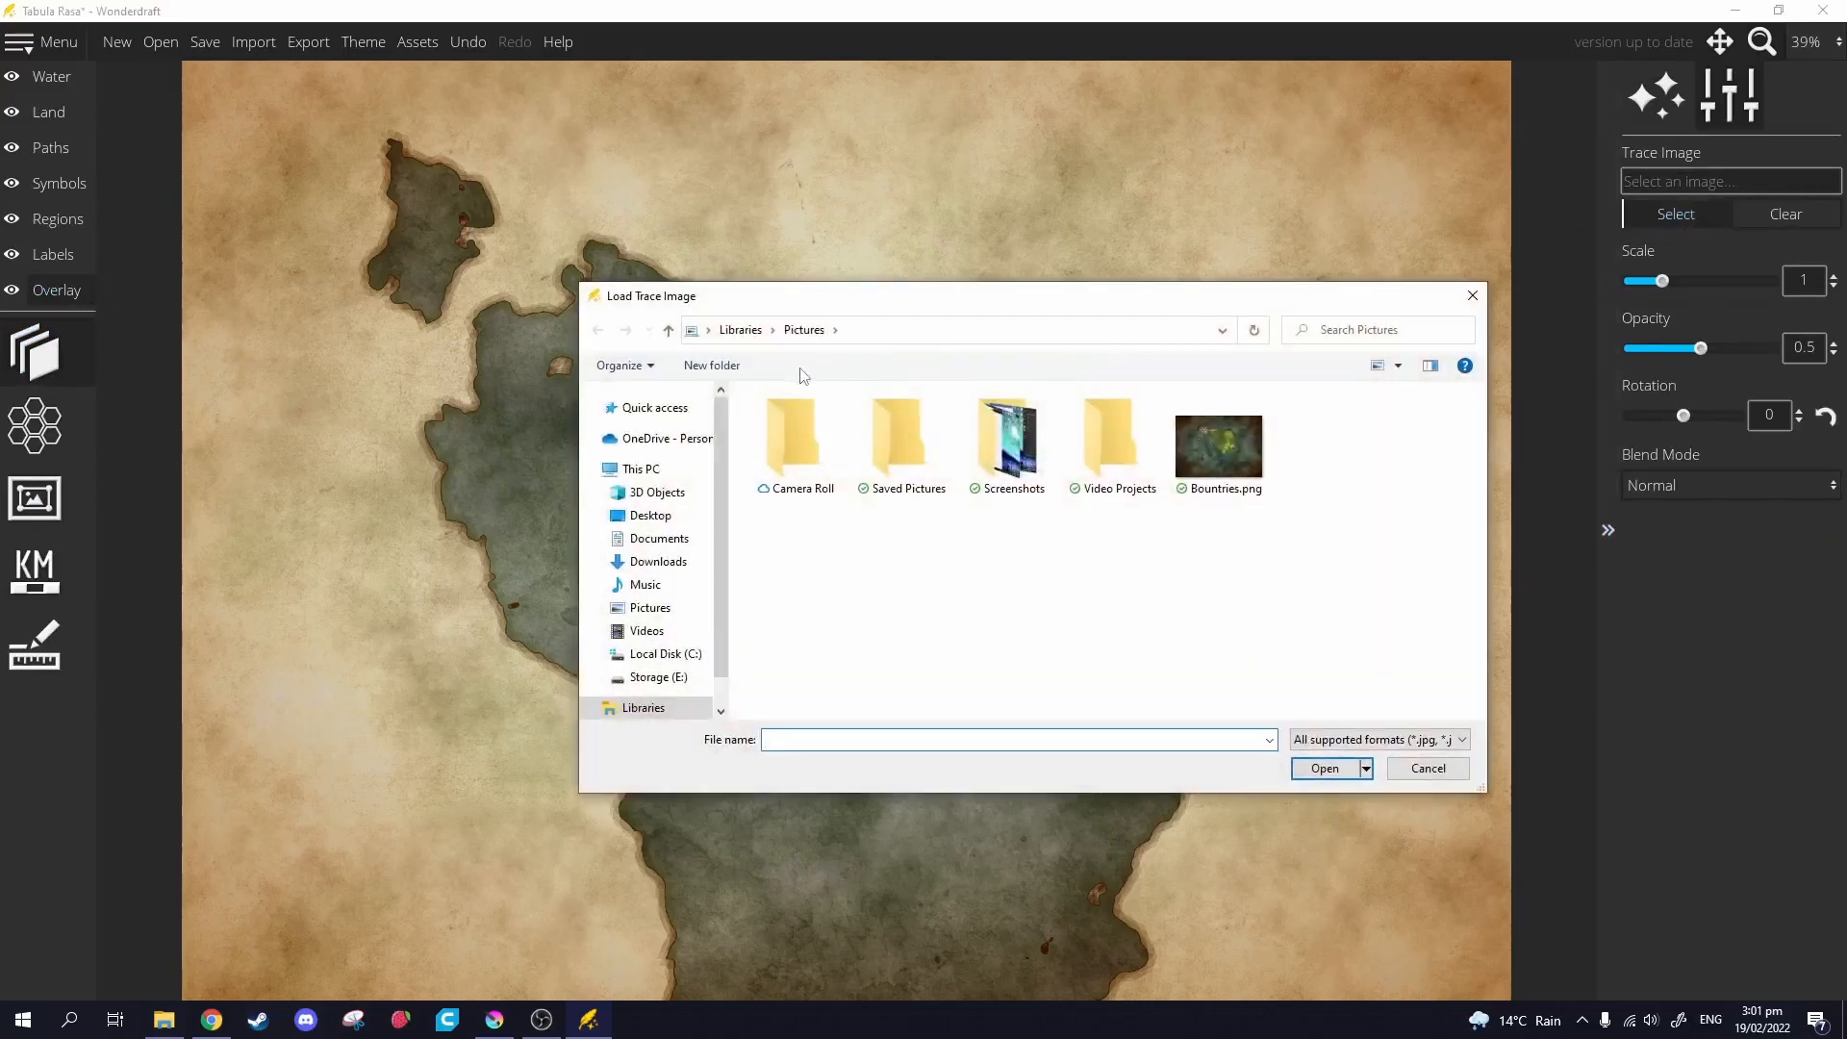
pyautogui.click(657, 437)
pyautogui.click(798, 392)
pyautogui.click(770, 424)
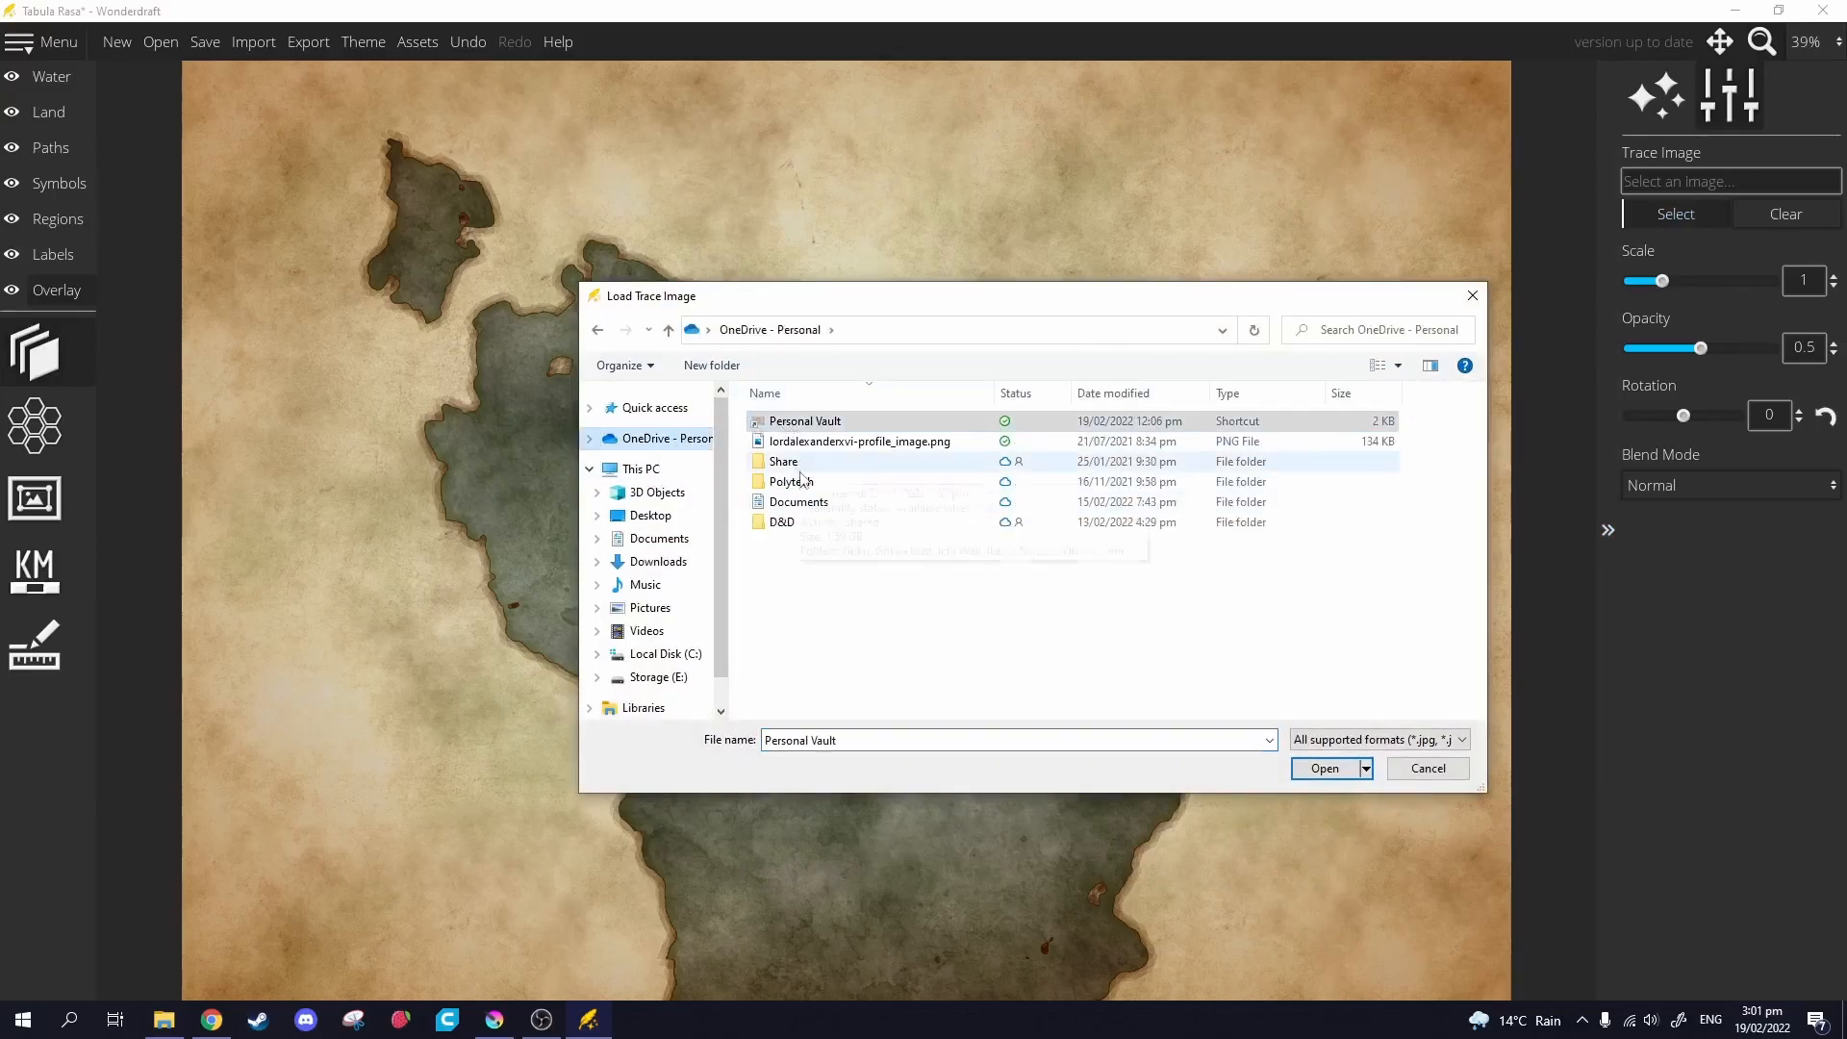
# Browse to D&D > Mapworks > WonderDraft_Maps > Tutorial and load bugark.png as trace image.
pyautogui.doubleClick(796, 522)
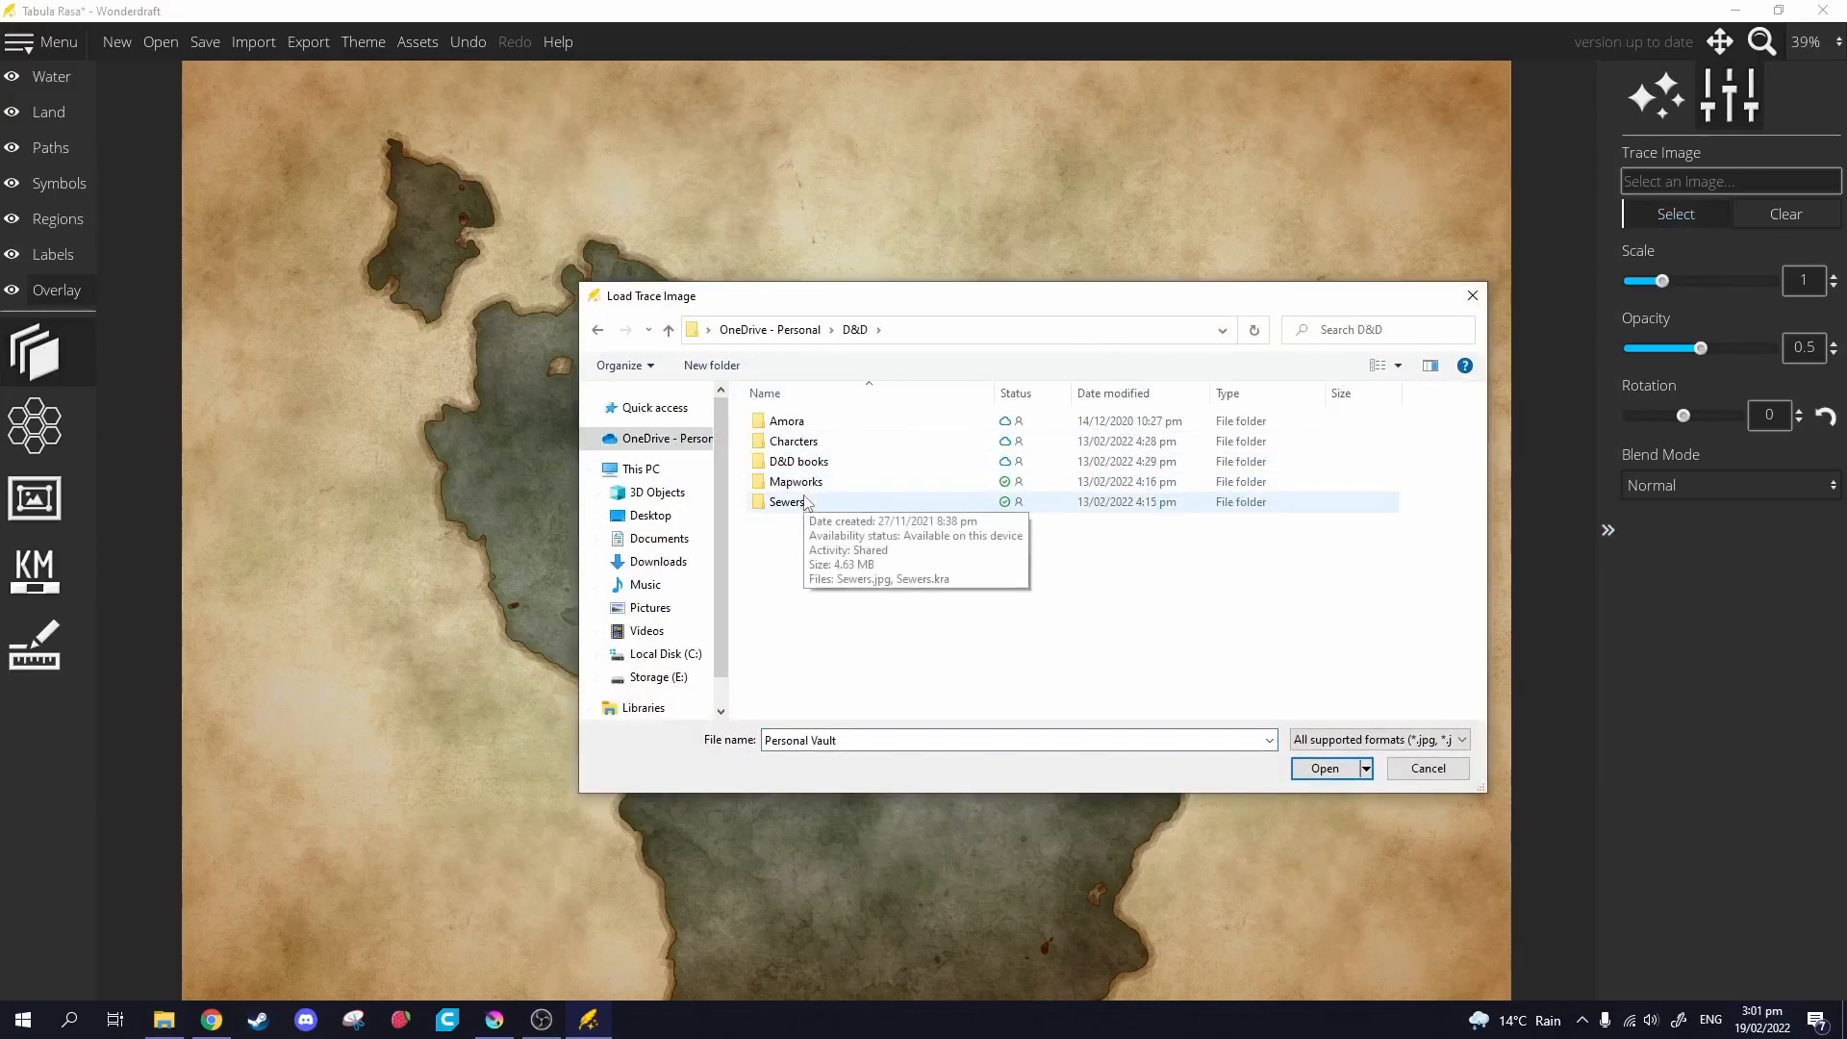
pyautogui.doubleClick(813, 484)
pyautogui.click(849, 481)
pyautogui.doubleClick(848, 481)
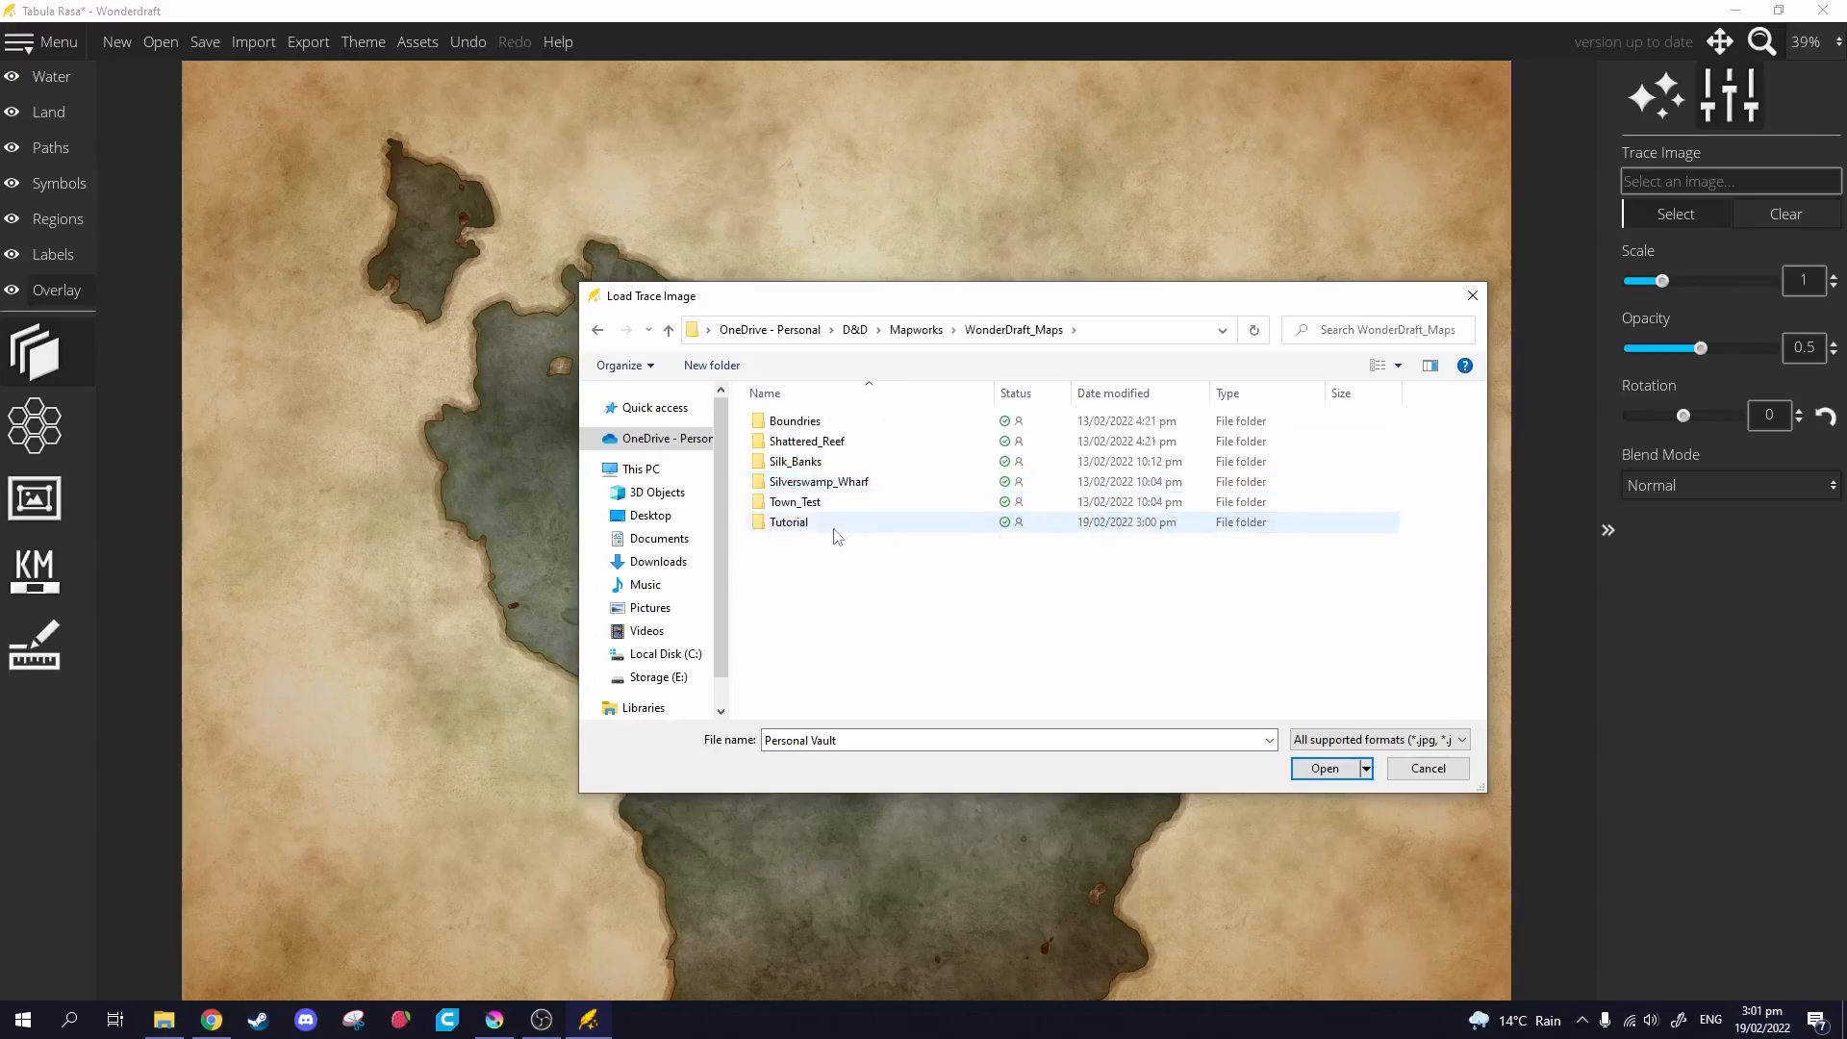
pyautogui.doubleClick(812, 523)
pyautogui.click(795, 437)
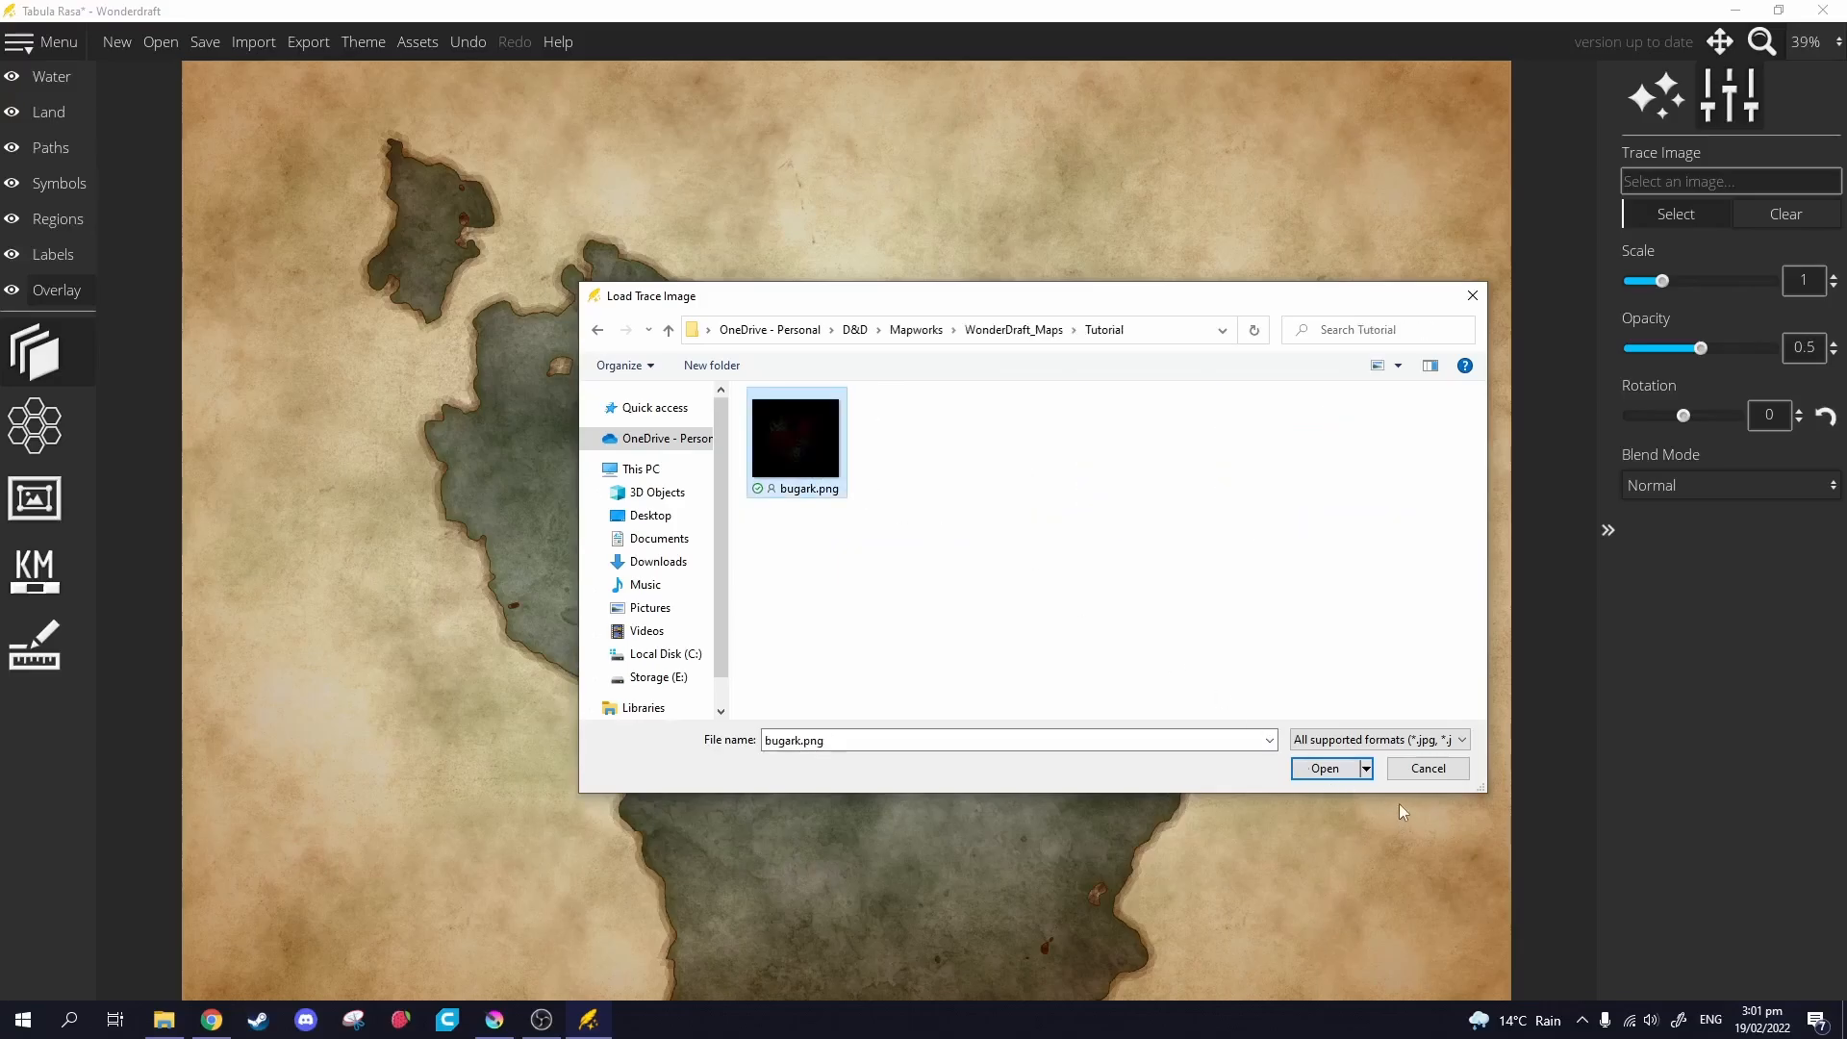
pyautogui.click(1316, 769)
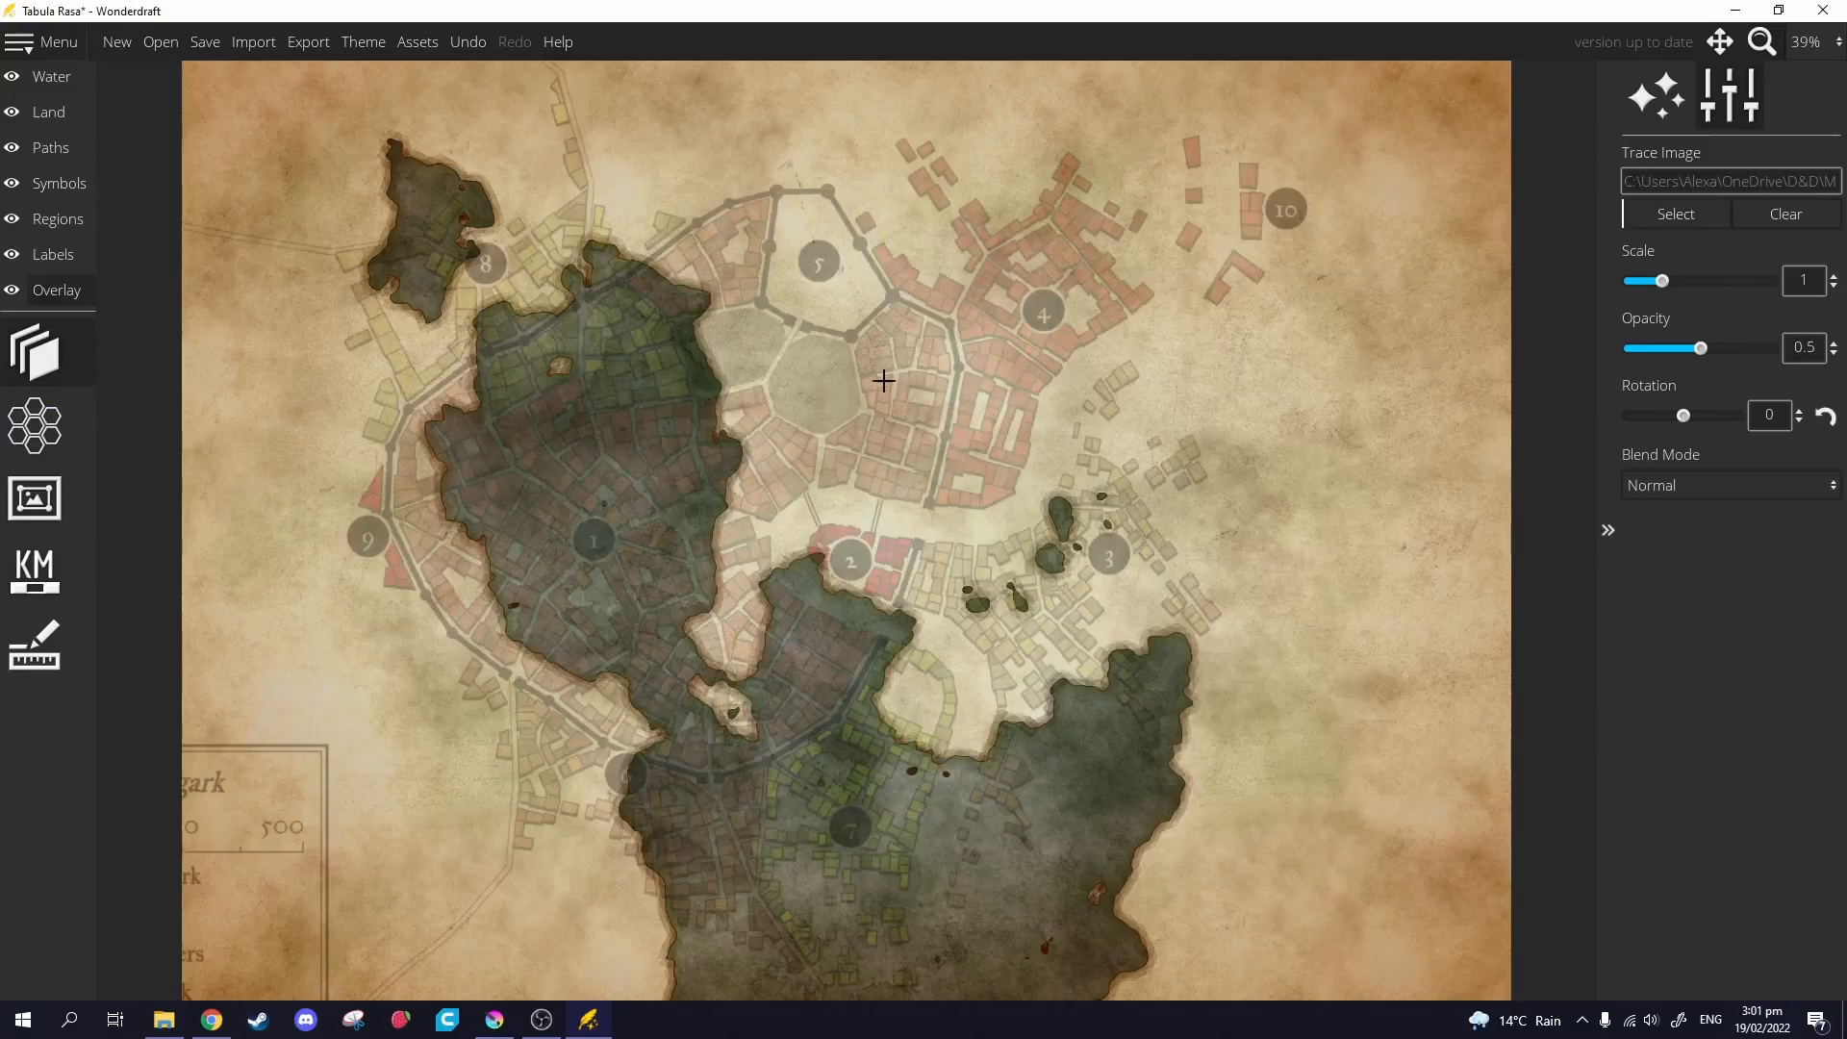
# Scale the Bugark trace image to 0.55 and position the walled town between the two coasts.
pyautogui.scroll(-5, 810, 396)
pyautogui.moveTo(733, 492)
pyautogui.mouseDown()
pyautogui.moveTo(972, 423)
pyautogui.moveTo(850, 376)
pyautogui.moveTo(876, 403)
pyautogui.mouseUp()
pyautogui.scroll(-1, 922, 411)
pyautogui.scroll(-1, 920, 415)
pyautogui.scroll(-1, 868, 380)
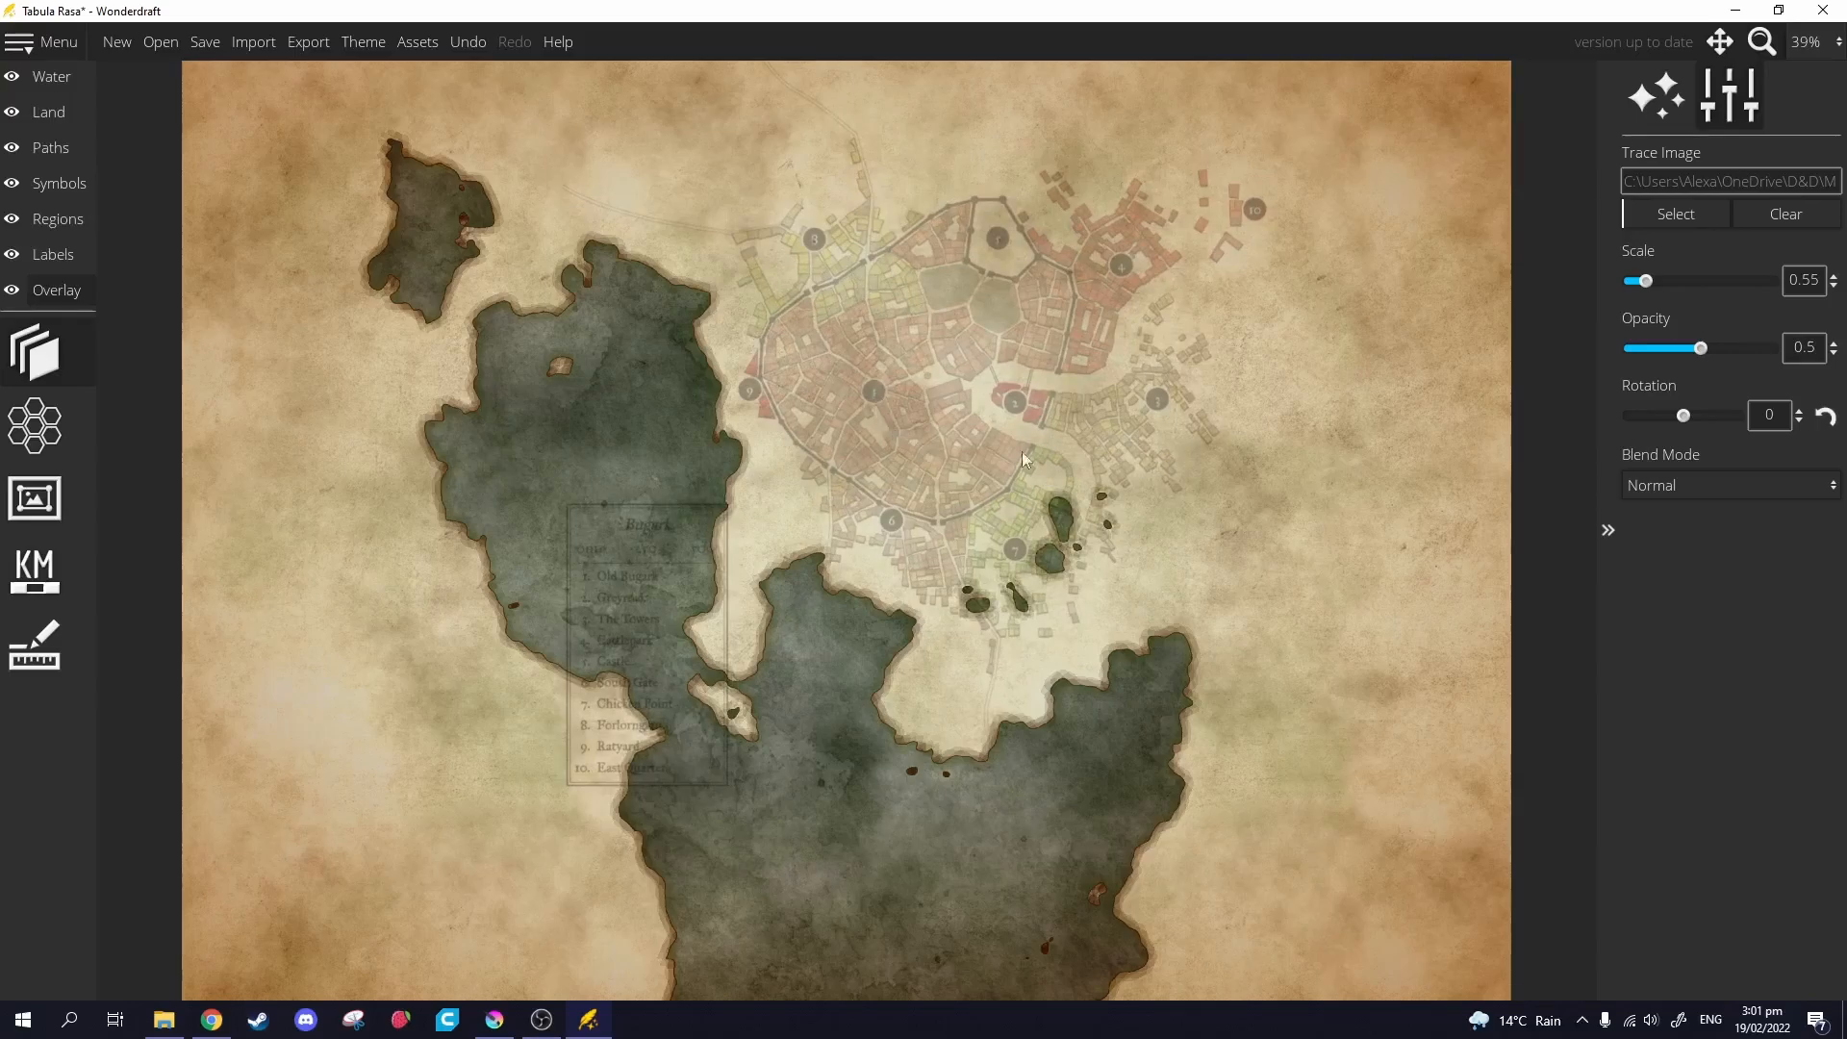
pyautogui.scroll(1, 1146, 545)
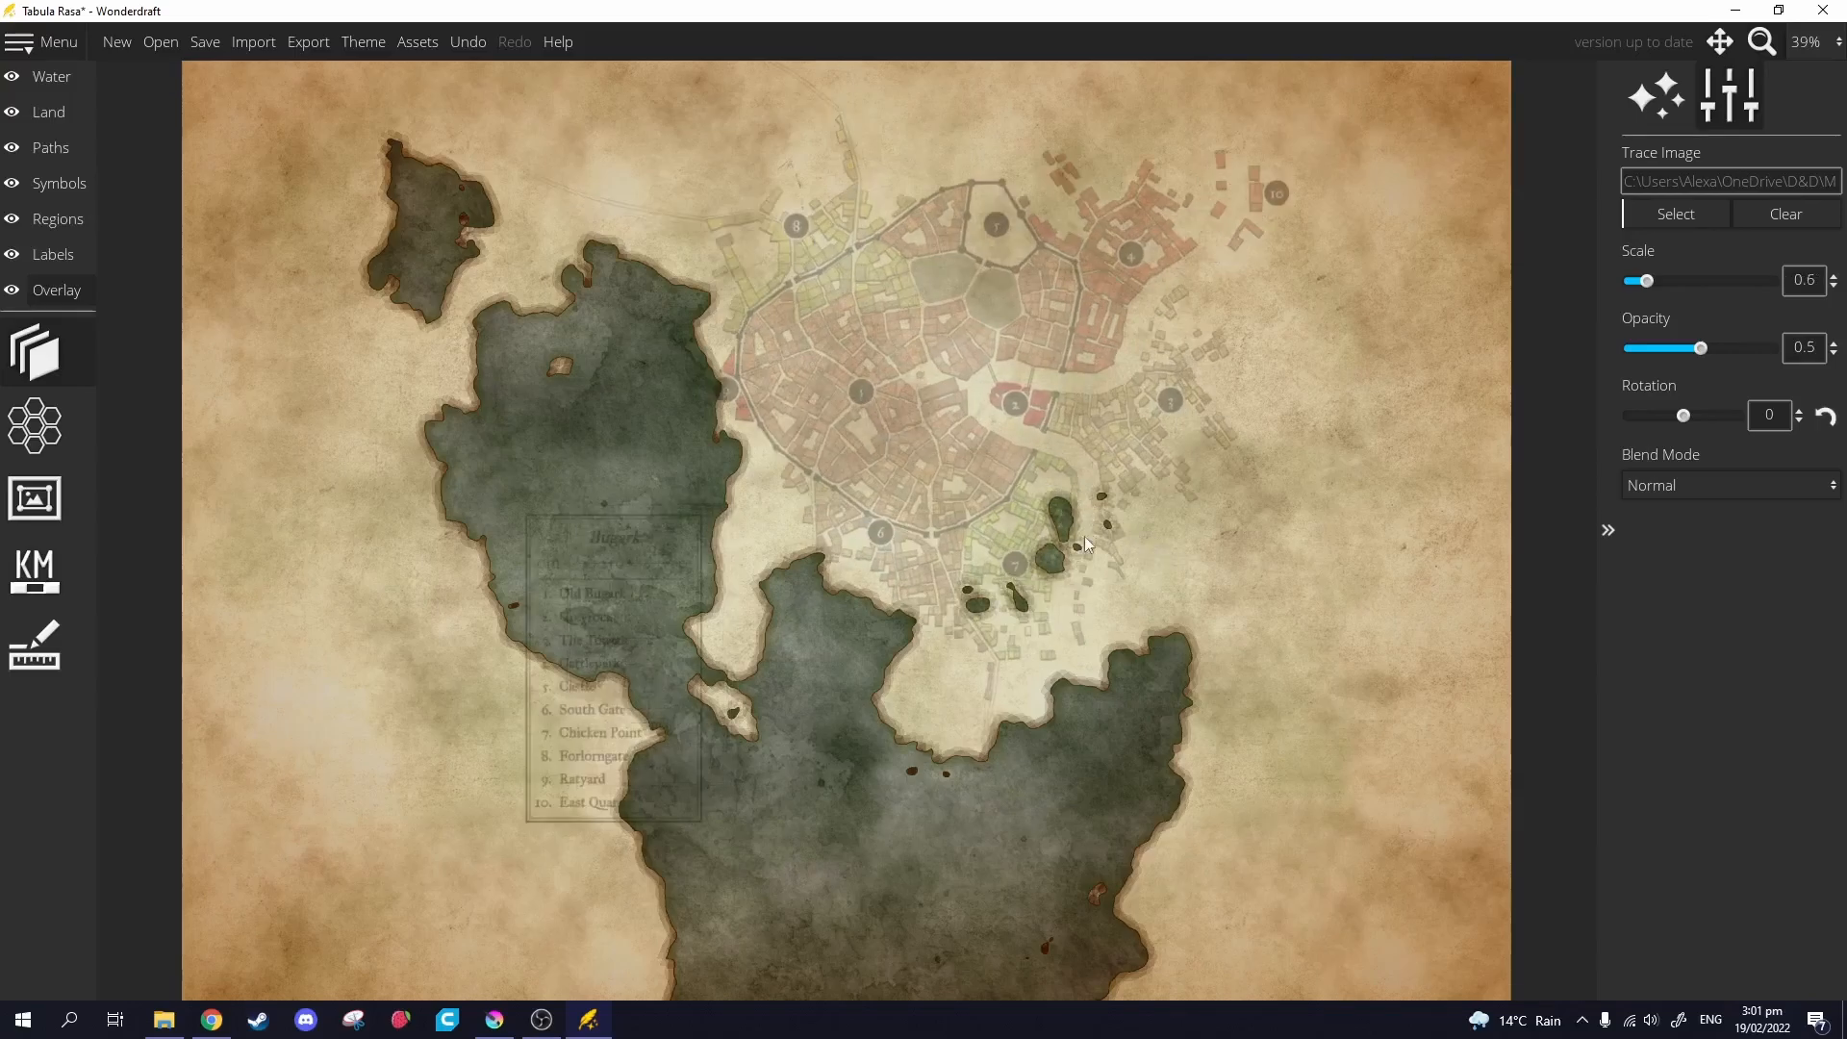
pyautogui.scroll(-1, 1056, 531)
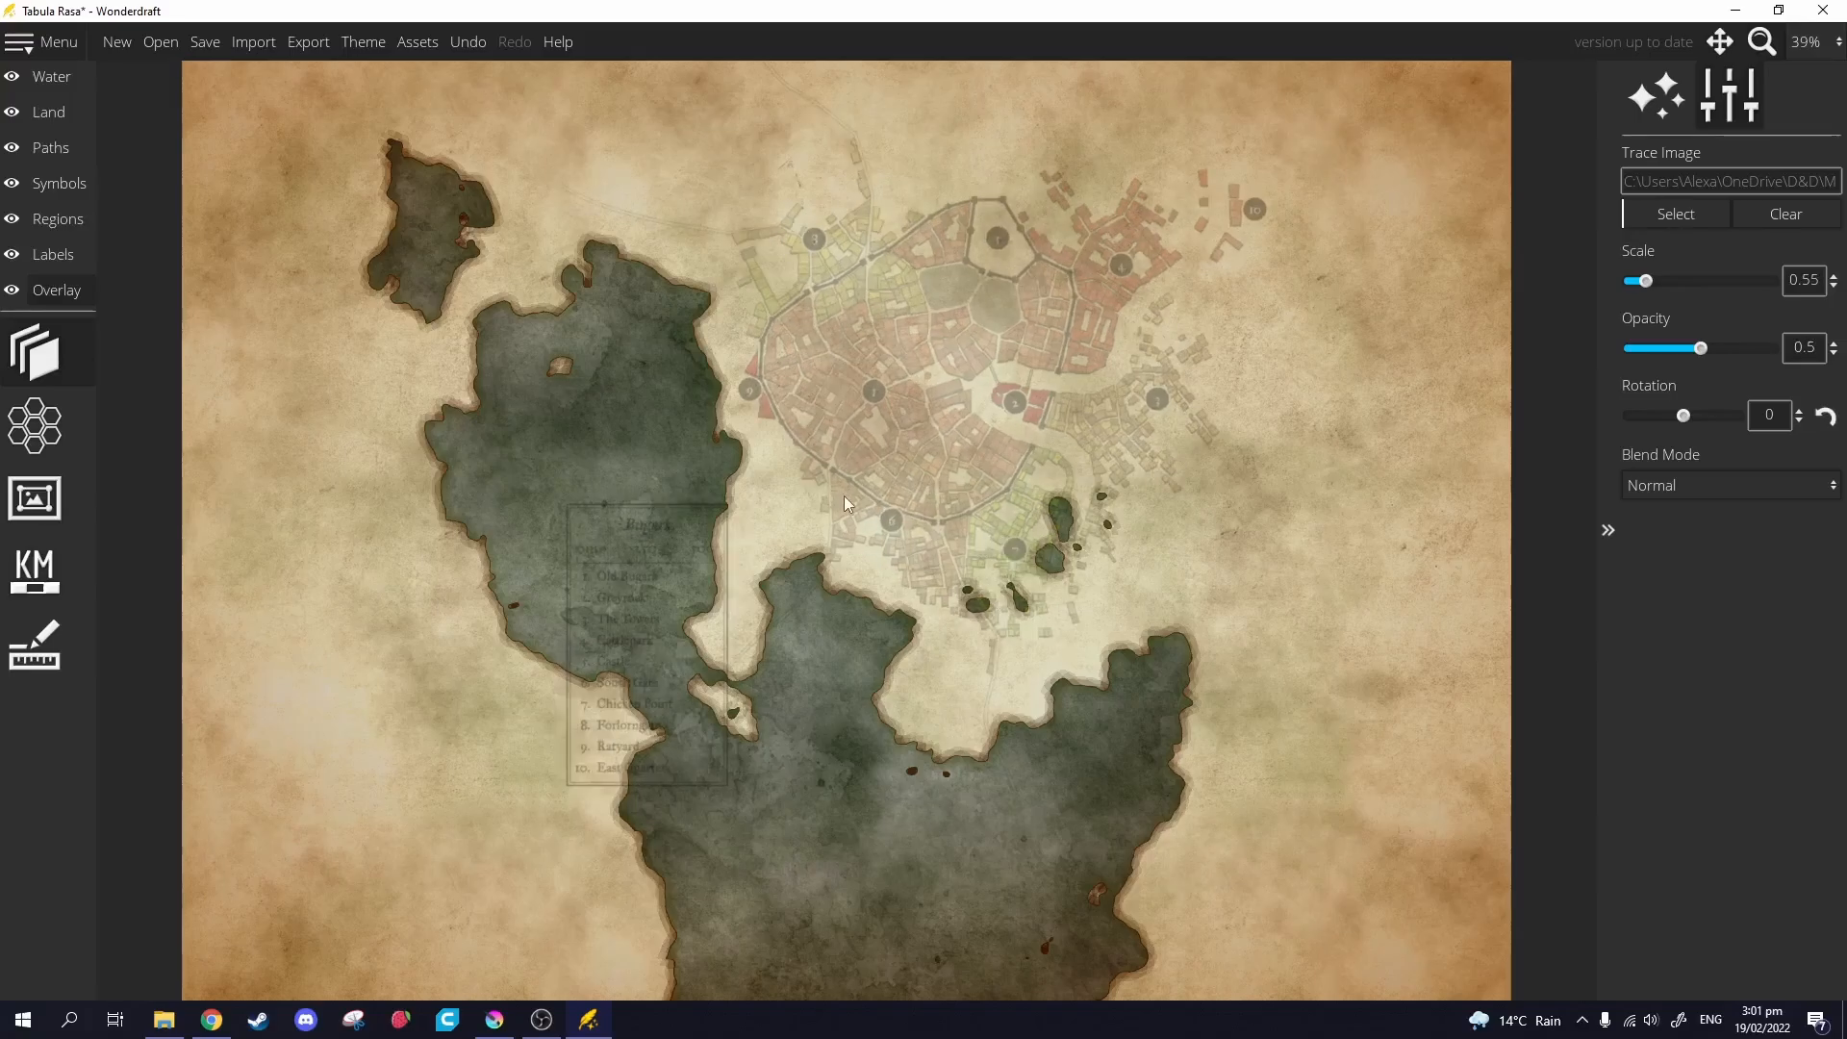
pyautogui.scroll(6, 847, 494)
pyautogui.scroll(-3, 726, 510)
pyautogui.scroll(3, 723, 512)
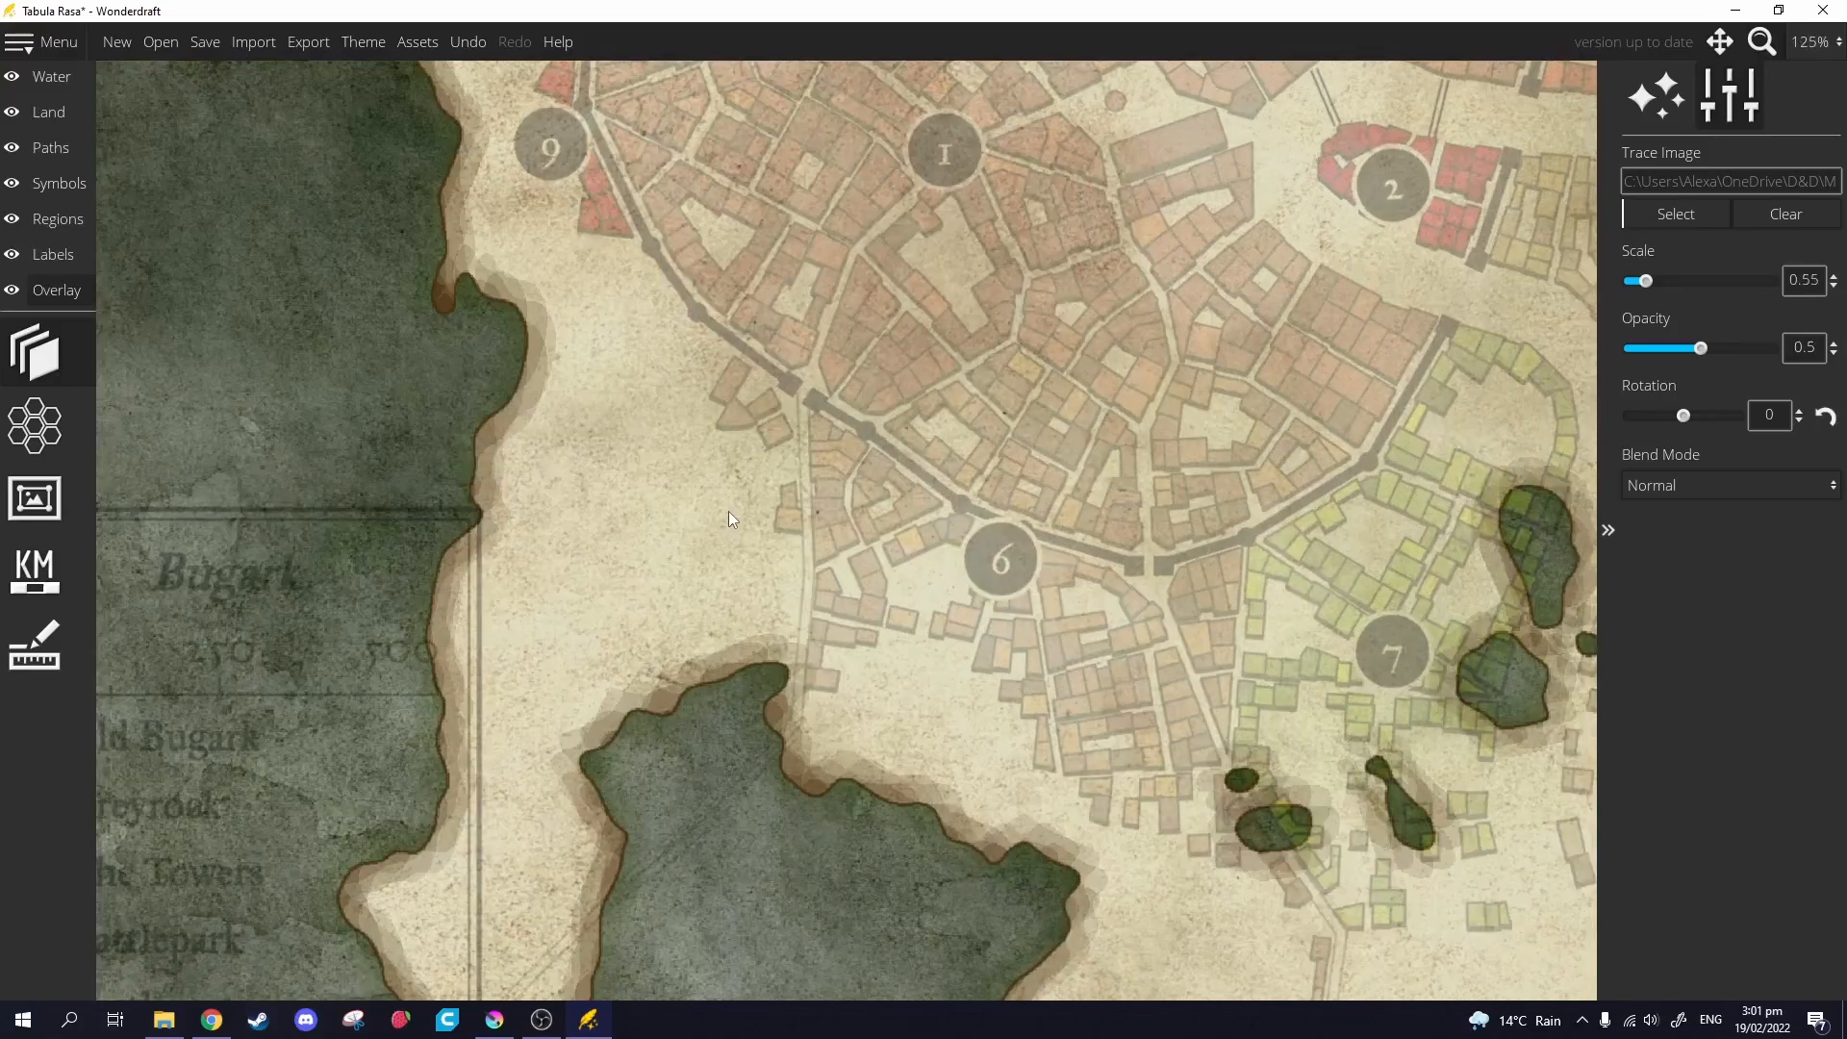
pyautogui.scroll(-1, 841, 520)
# Pan around the lower town, lakes and Bugark legend to check the trace alignment.
pyautogui.moveTo(1173, 556)
pyautogui.mouseDown()
pyautogui.moveTo(1079, 553)
pyautogui.moveTo(1041, 396)
pyautogui.moveTo(1021, 435)
pyautogui.moveTo(1095, 580)
pyautogui.moveTo(1105, 817)
pyautogui.mouseUp()
pyautogui.scroll(-2, 1093, 575)
pyautogui.scroll(2, 1093, 576)
pyautogui.moveTo(668, 356); pyautogui.dragTo(1129, 748)
pyautogui.moveTo(829, 313); pyautogui.dragTo(633, 570)
pyautogui.moveTo(1163, 613); pyautogui.dragTo(1318, 289)
pyautogui.moveTo(886, 515); pyautogui.dragTo(1281, 424)
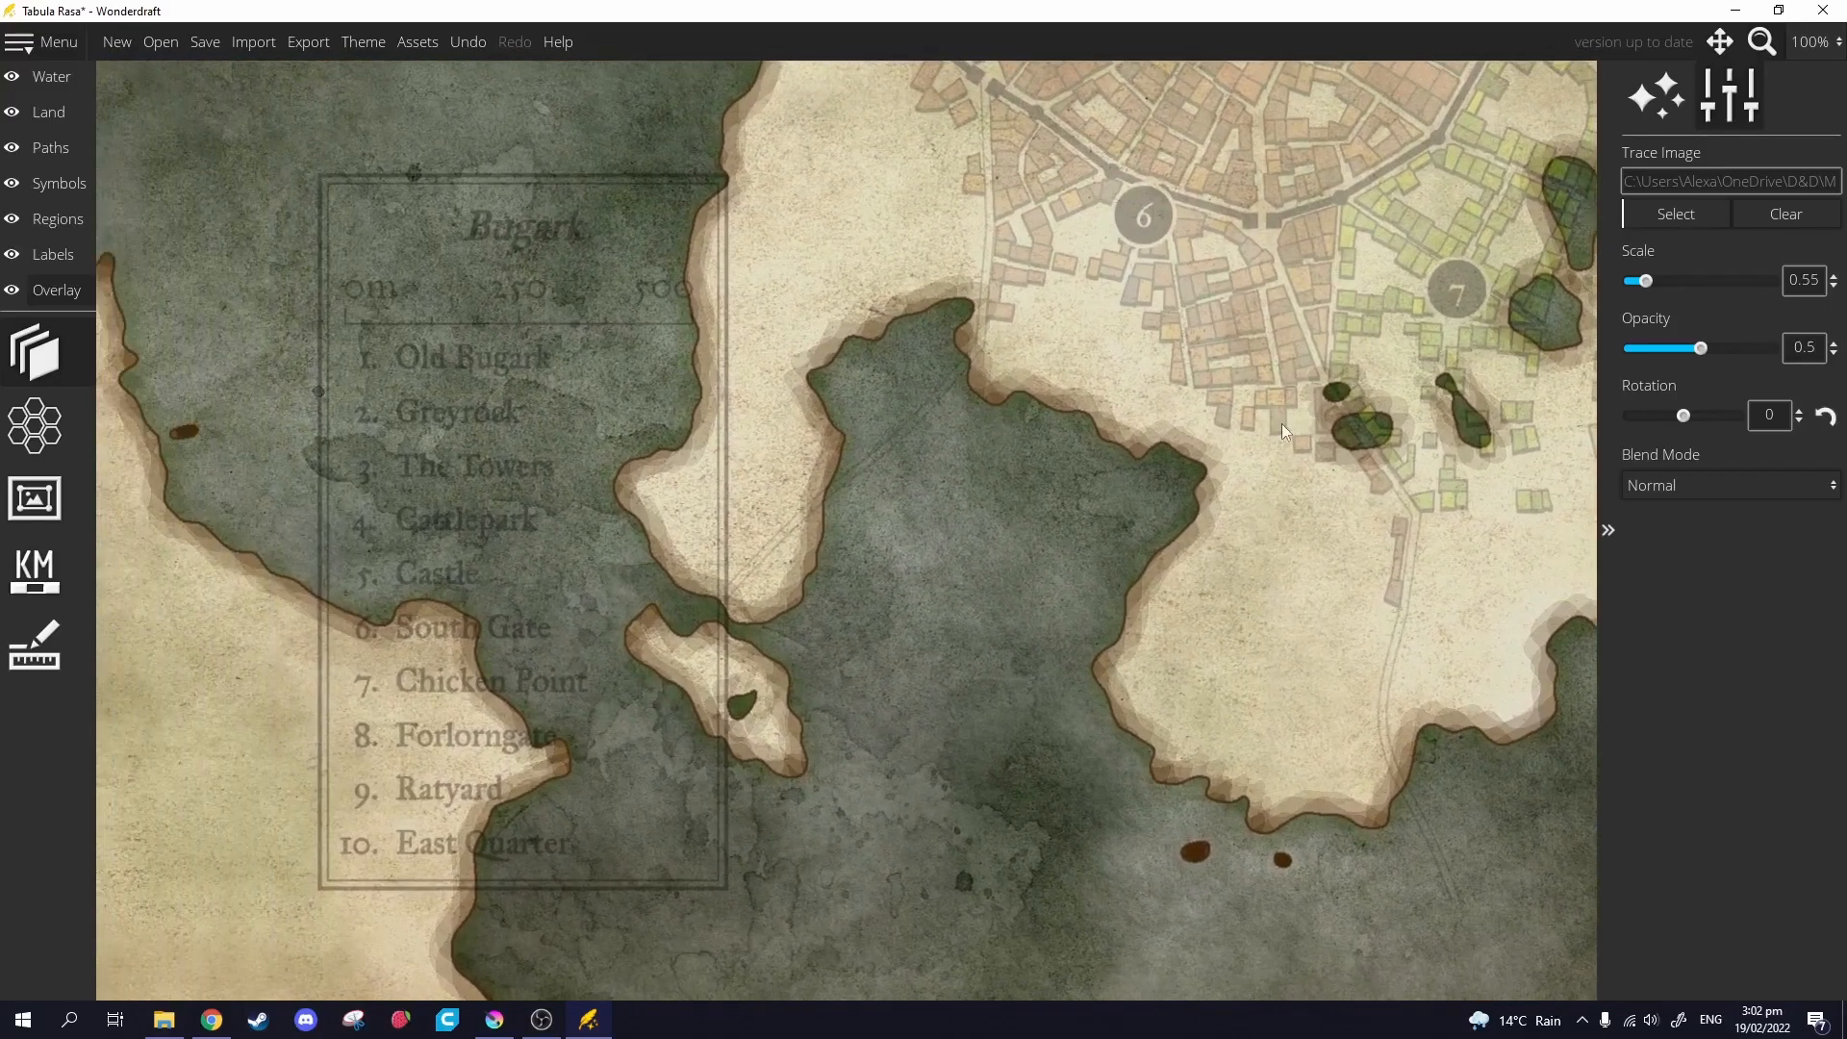
pyautogui.moveTo(881, 456); pyautogui.dragTo(758, 418)
# Paint land over the small lakes near district 7 on the Land layer.
pyautogui.click(49, 111)
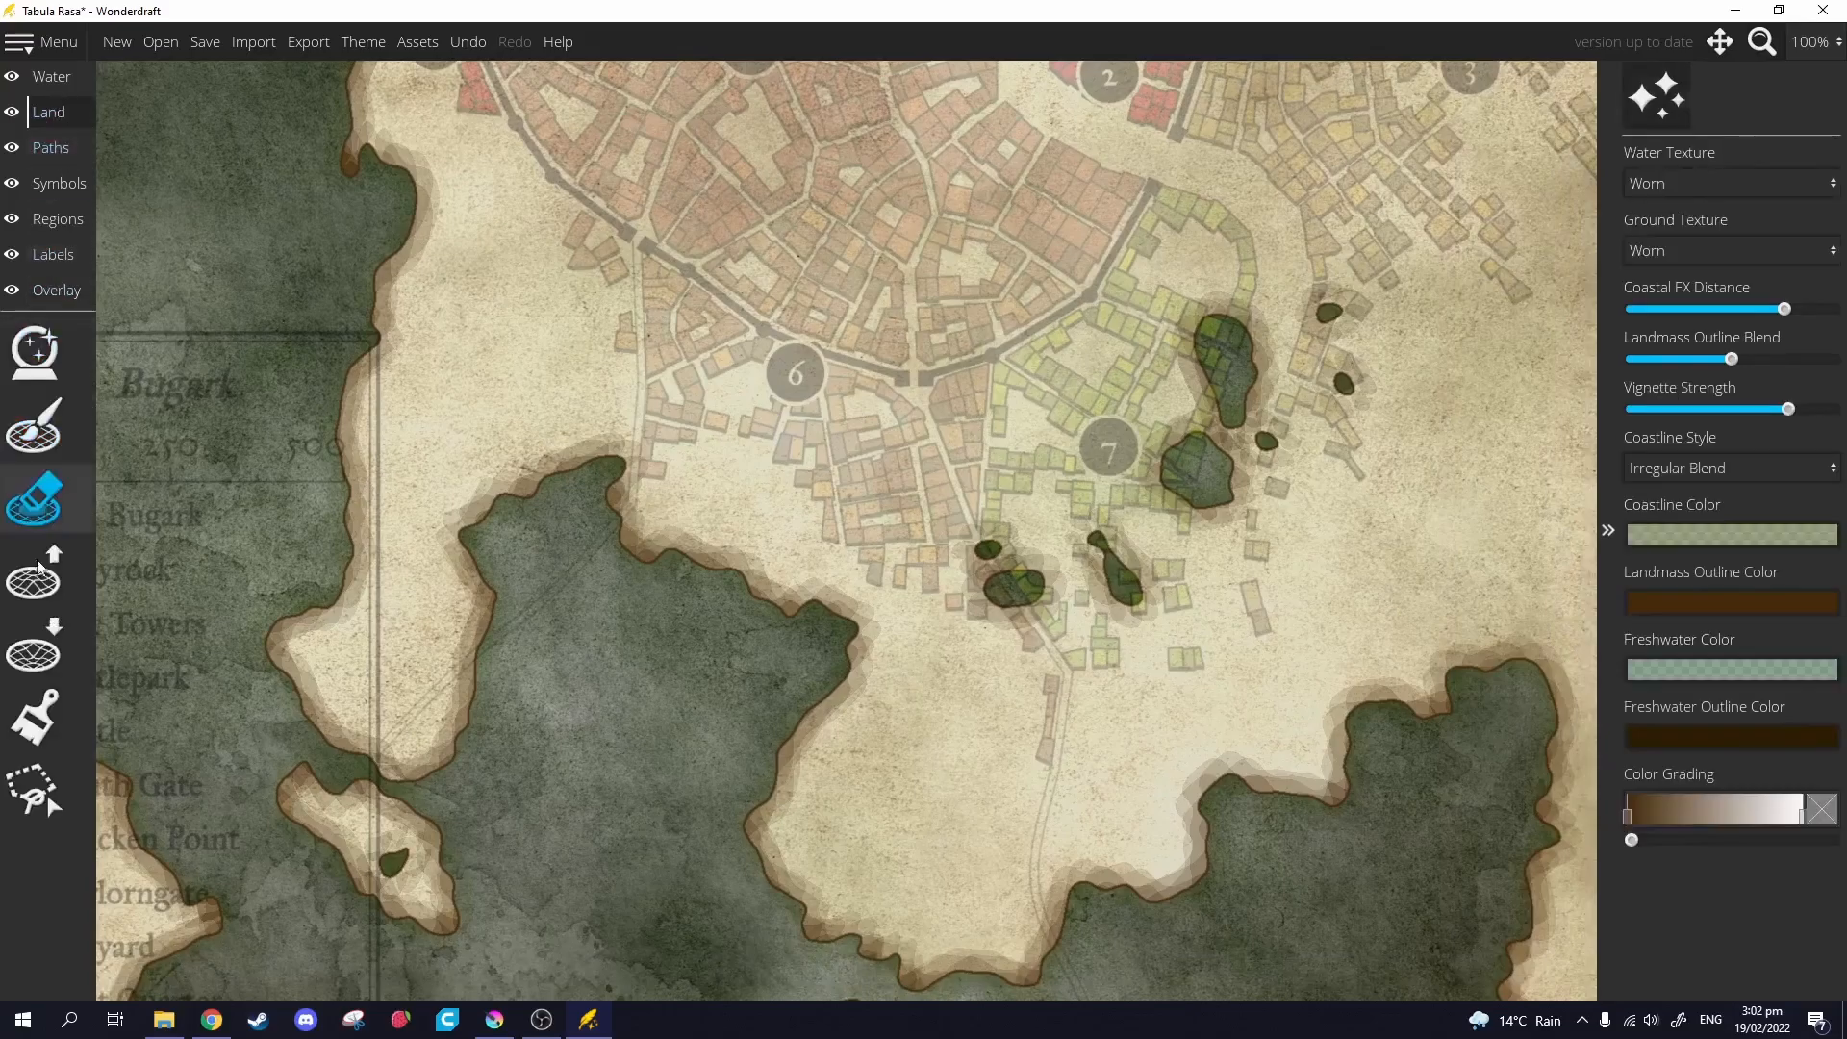
pyautogui.click(33, 426)
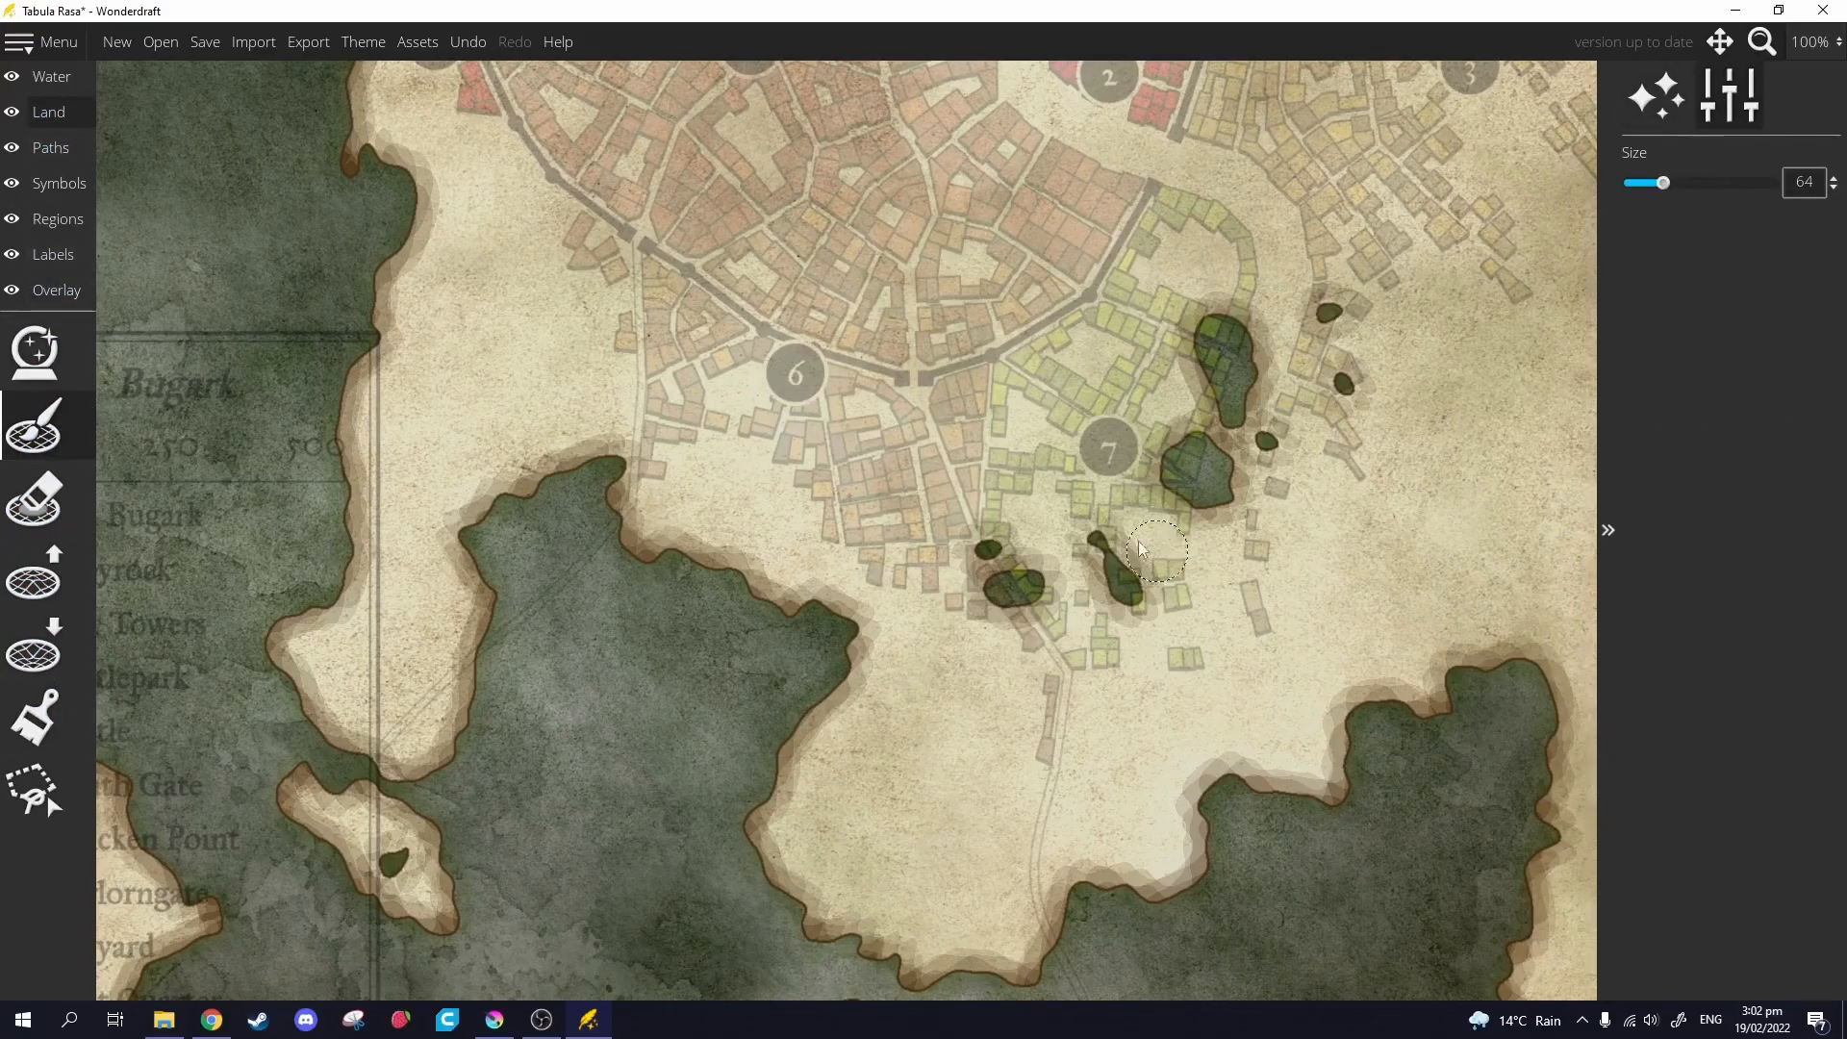
pyautogui.scroll(6, 1021, 564)
pyautogui.moveTo(1026, 562)
pyautogui.mouseDown()
pyautogui.moveTo(1019, 615)
pyautogui.moveTo(1158, 525)
pyautogui.moveTo(1192, 465)
pyautogui.moveTo(1119, 467)
pyautogui.moveTo(1302, 435)
pyautogui.mouseUp()
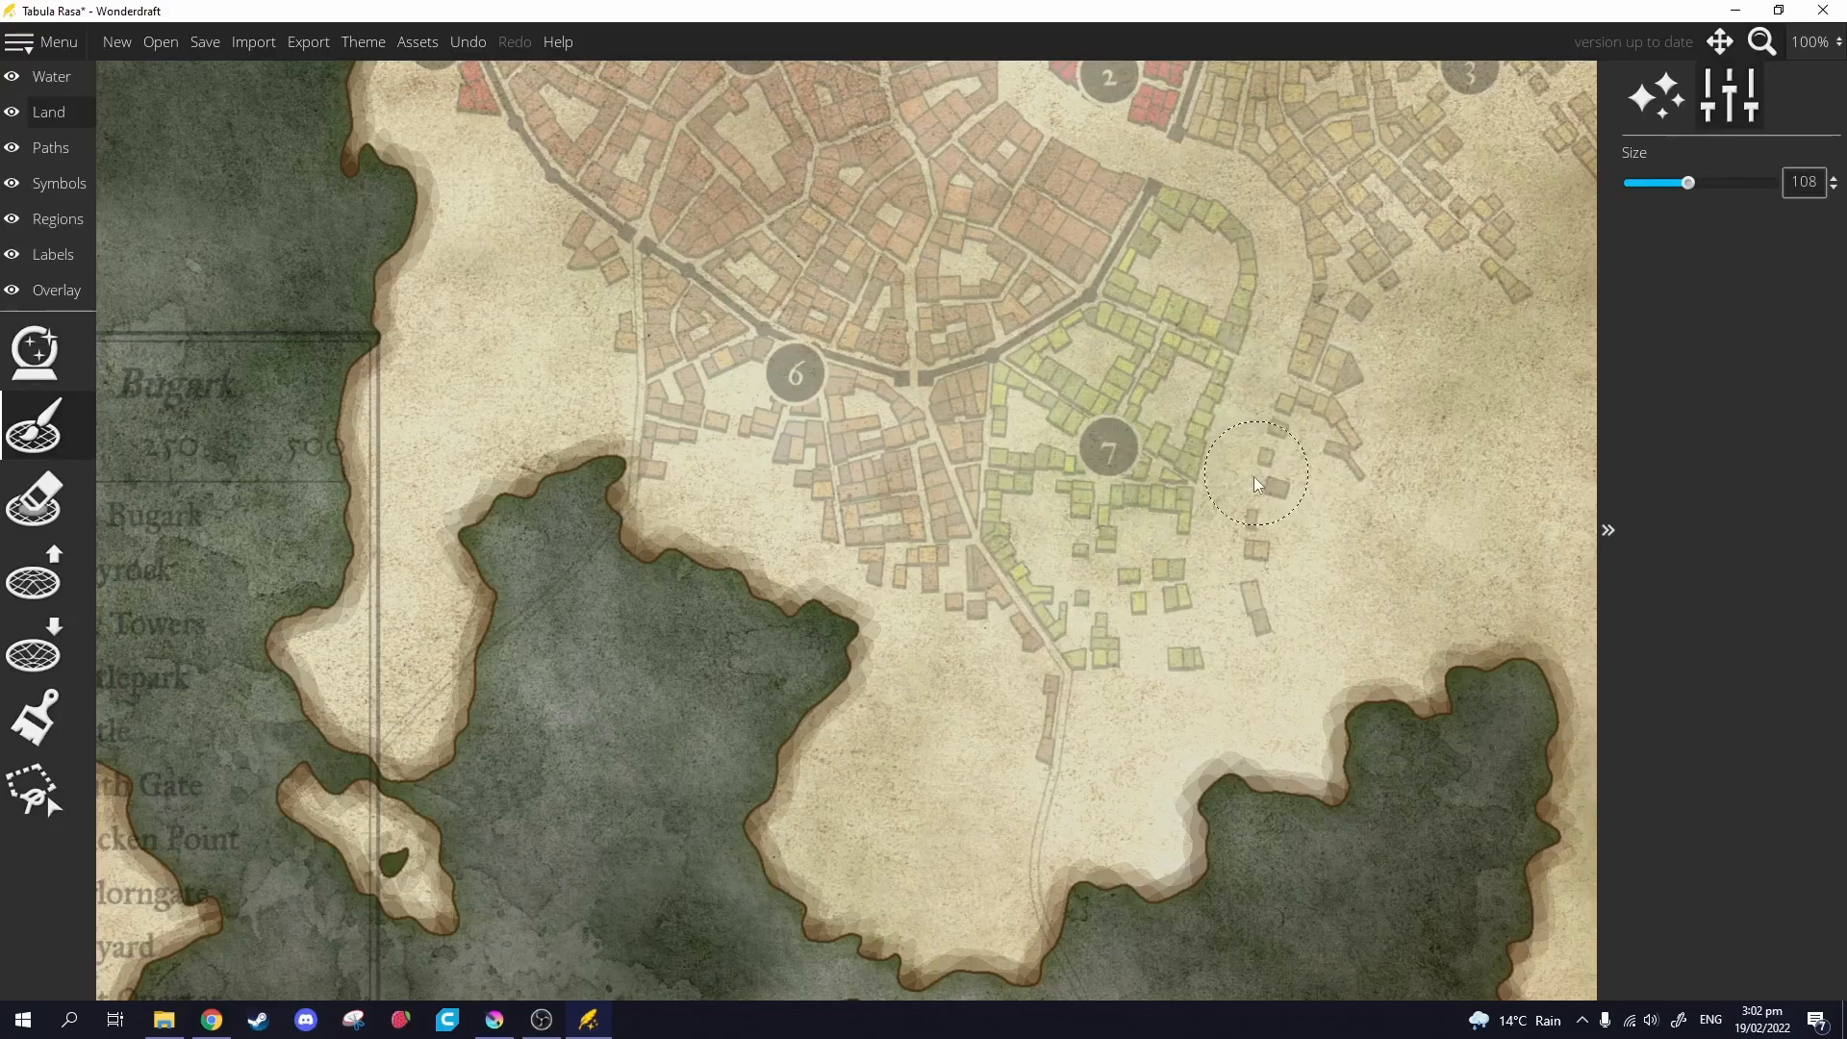
pyautogui.scroll(-2, 1256, 475)
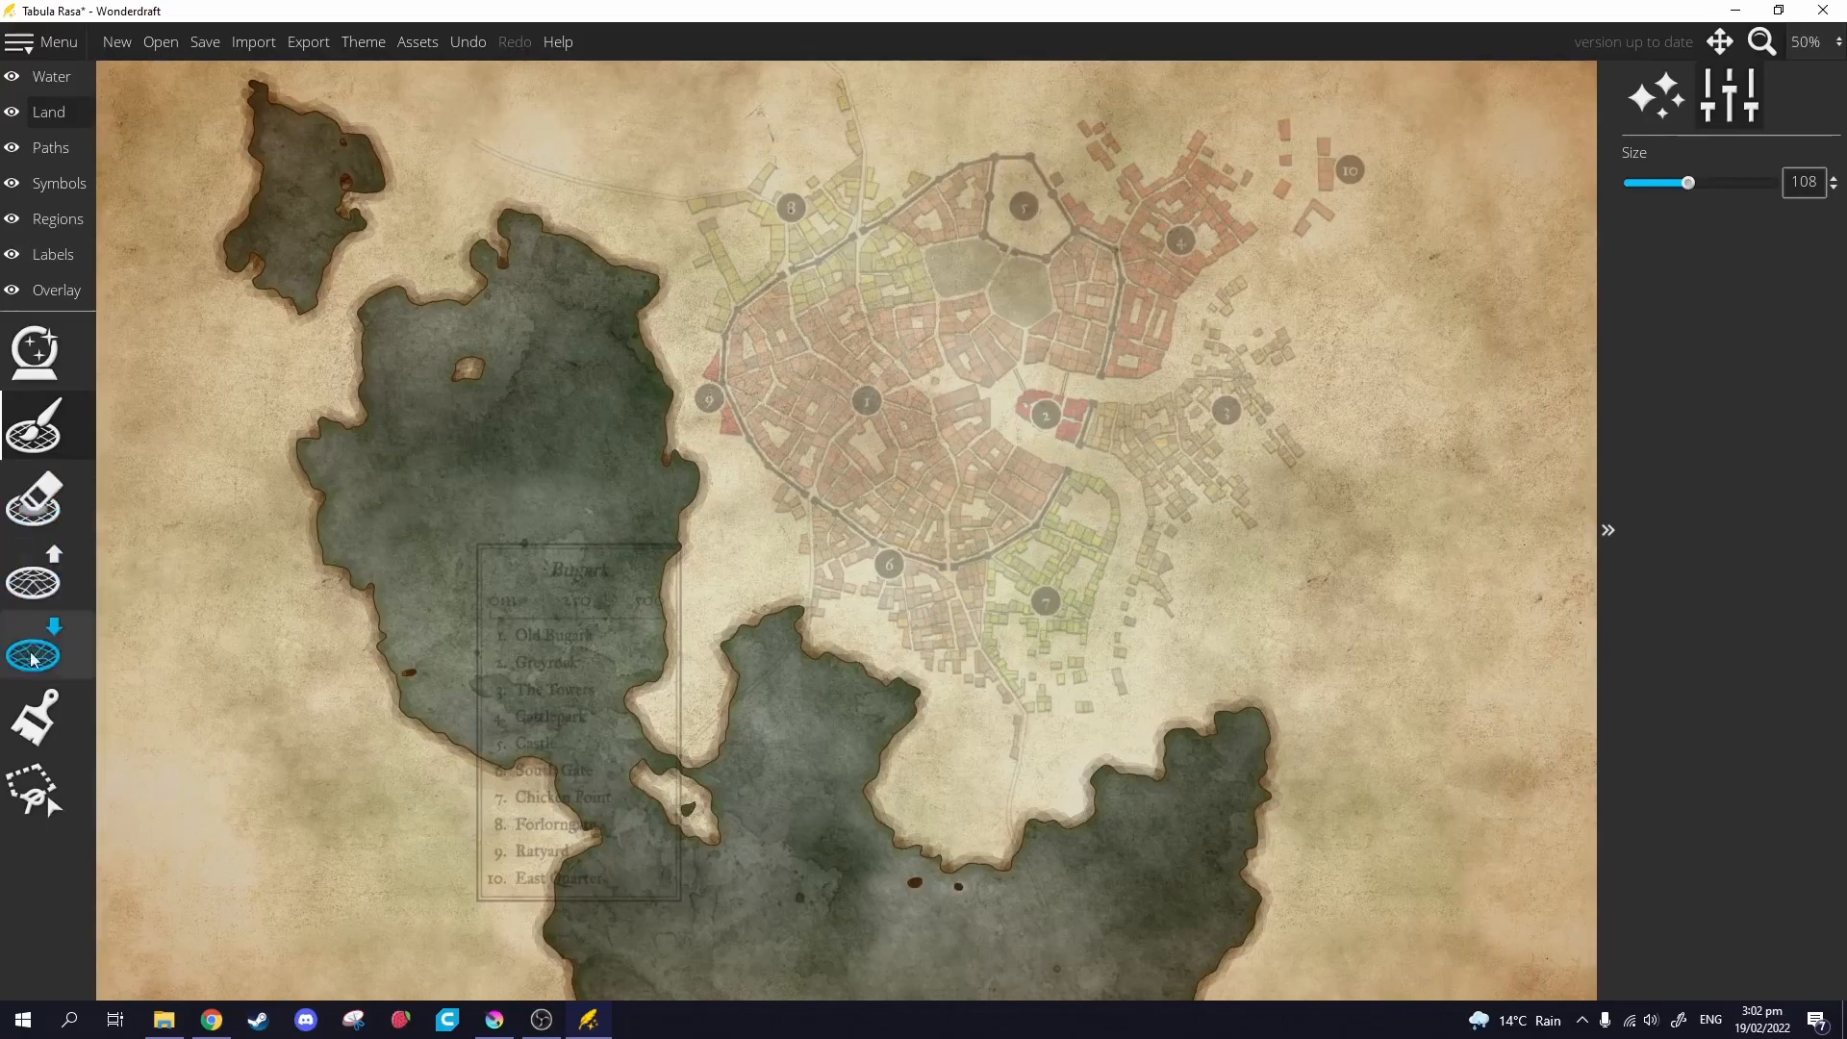
# Erase a river channel from the map's top edge down through the town.
pyautogui.click(36, 506)
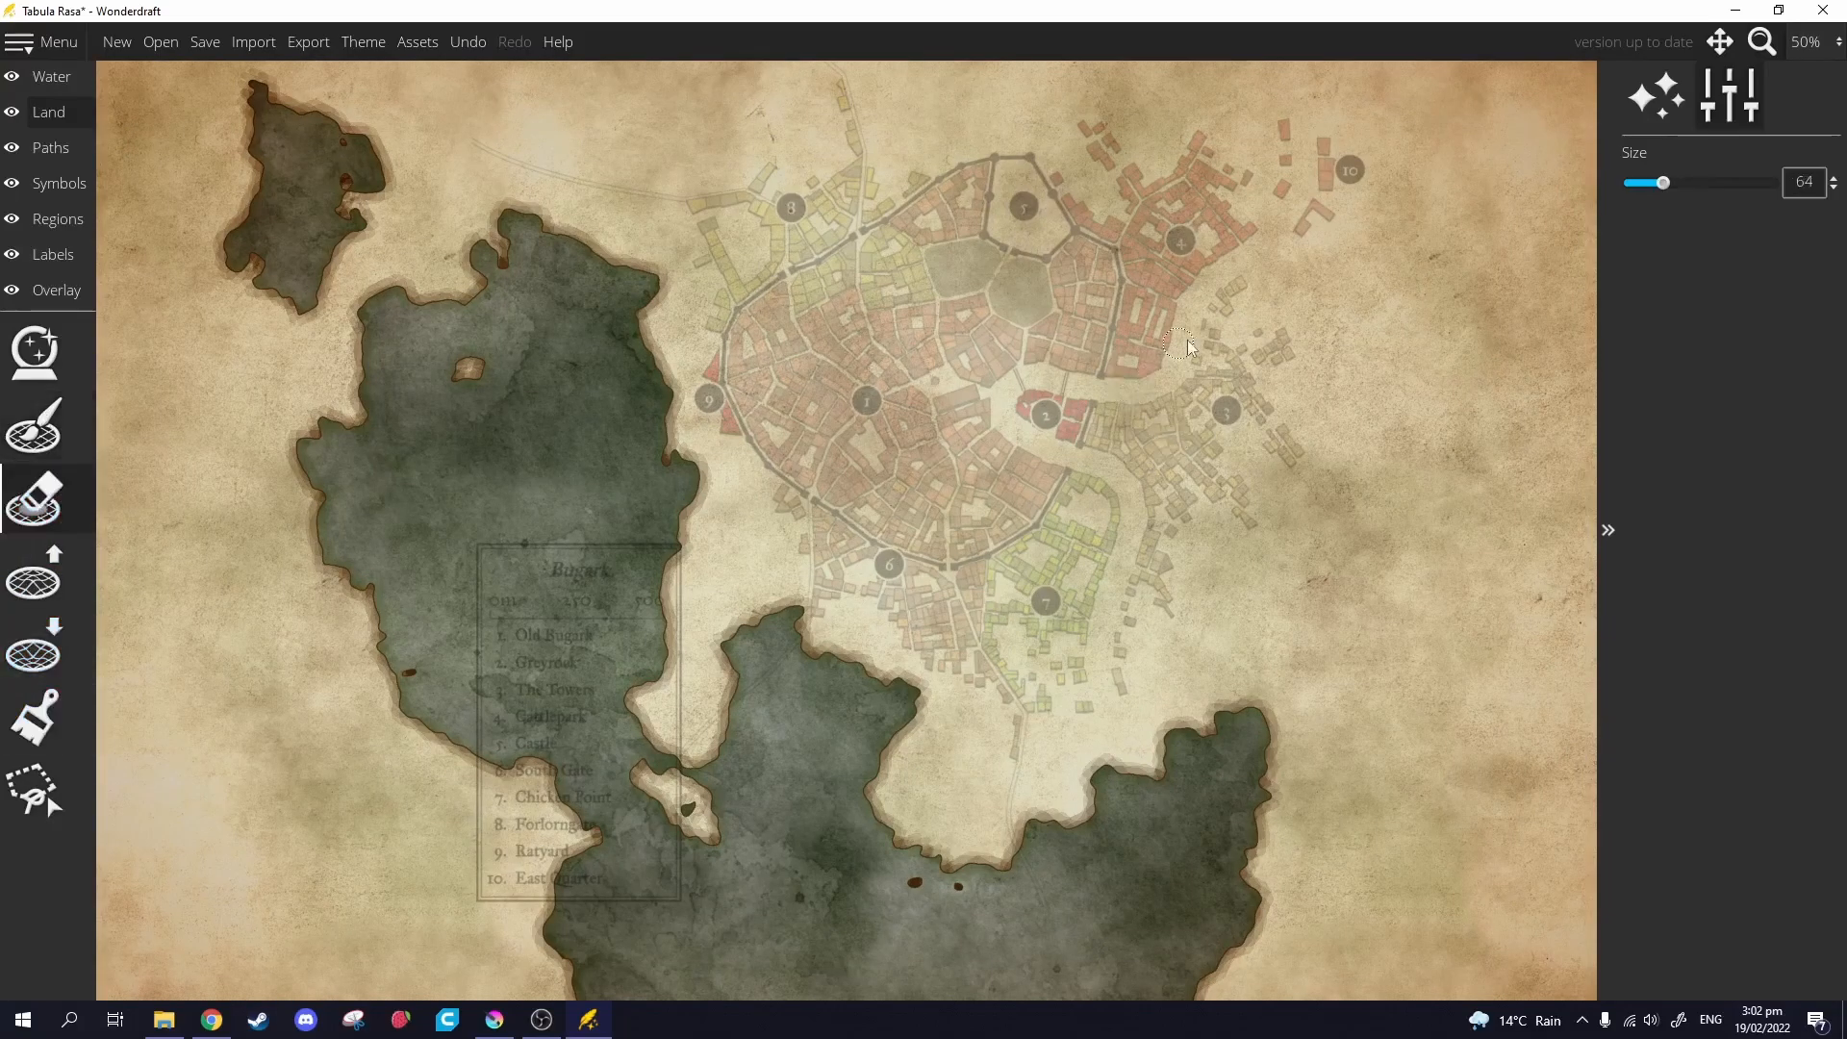
pyautogui.moveTo(1260, 181); pyautogui.dragTo(1218, 235)
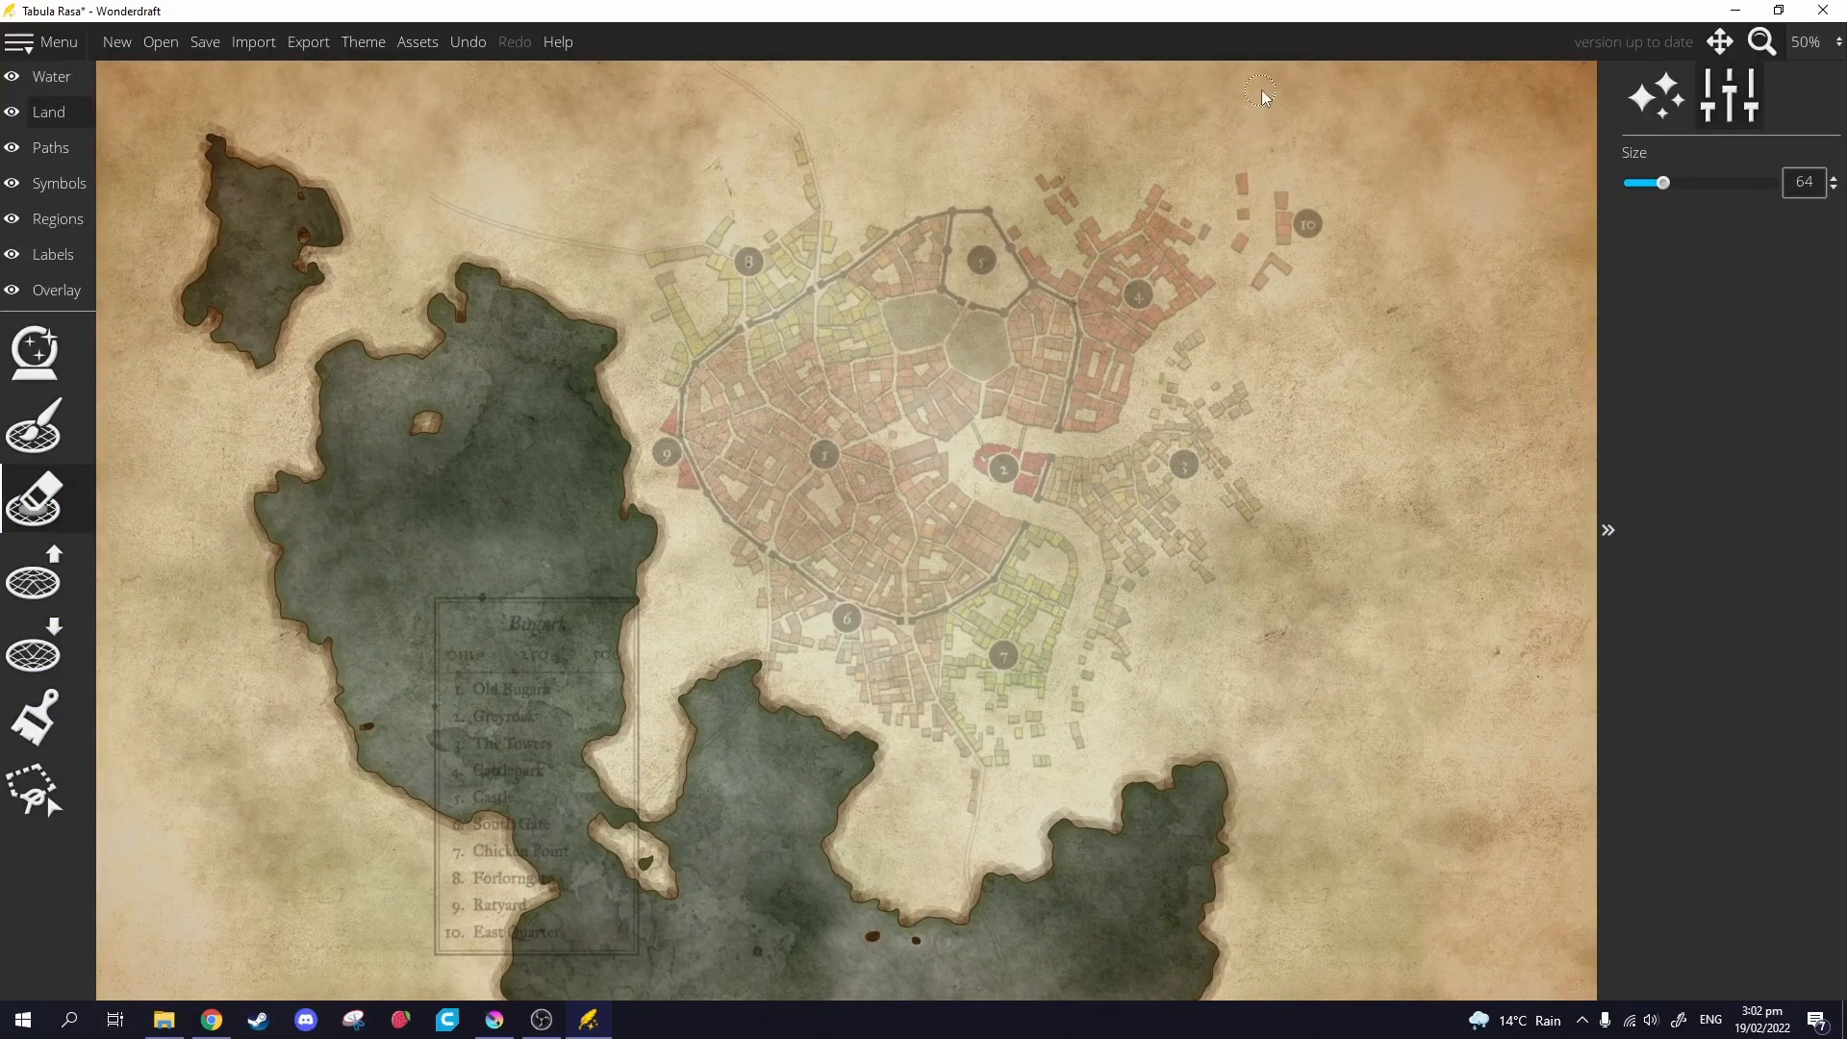
pyautogui.moveTo(1261, 61)
pyautogui.mouseDown()
pyautogui.moveTo(1262, 199)
pyautogui.moveTo(1241, 287)
pyautogui.moveTo(1167, 339)
pyautogui.moveTo(1125, 430)
pyautogui.moveTo(962, 450)
pyautogui.moveTo(974, 479)
pyautogui.moveTo(1077, 536)
pyautogui.moveTo(1087, 587)
pyautogui.moveTo(1057, 718)
pyautogui.moveTo(1081, 850)
pyautogui.mouseUp()
pyautogui.scroll(5, 1073, 817)
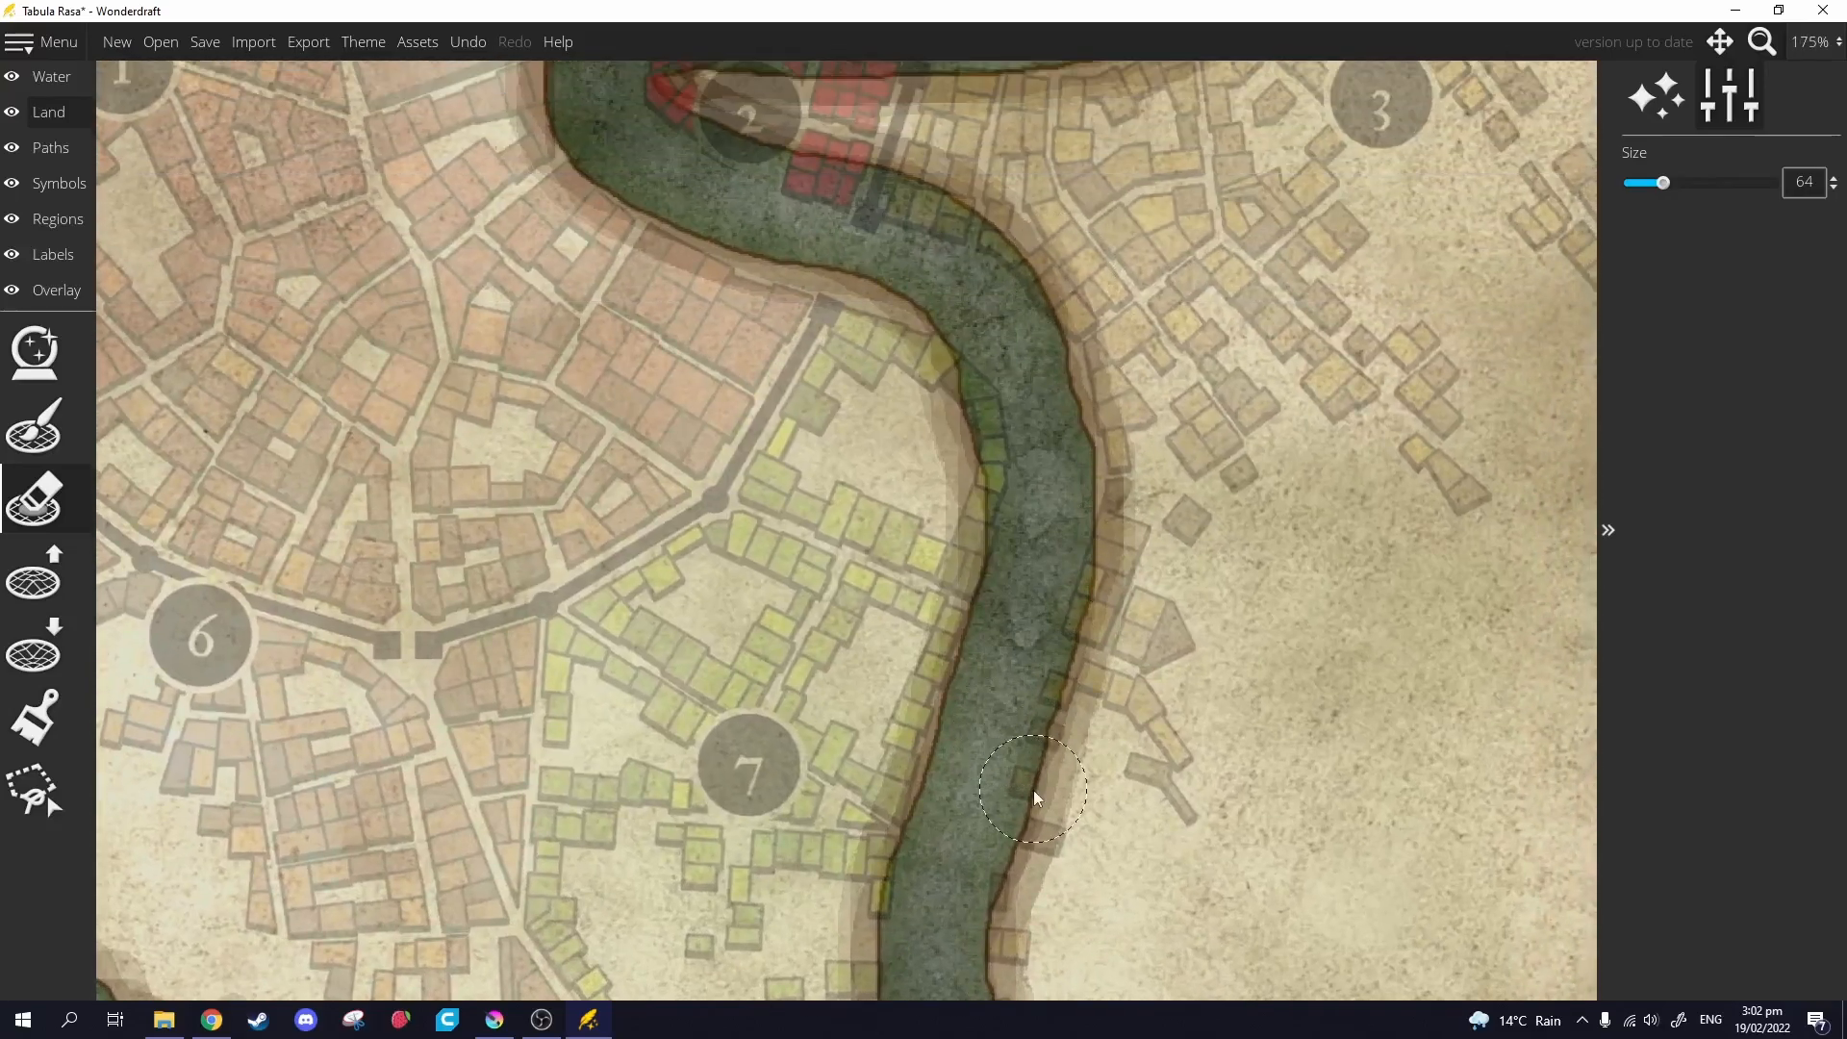
pyautogui.moveTo(1033, 790); pyautogui.dragTo(1052, 592)
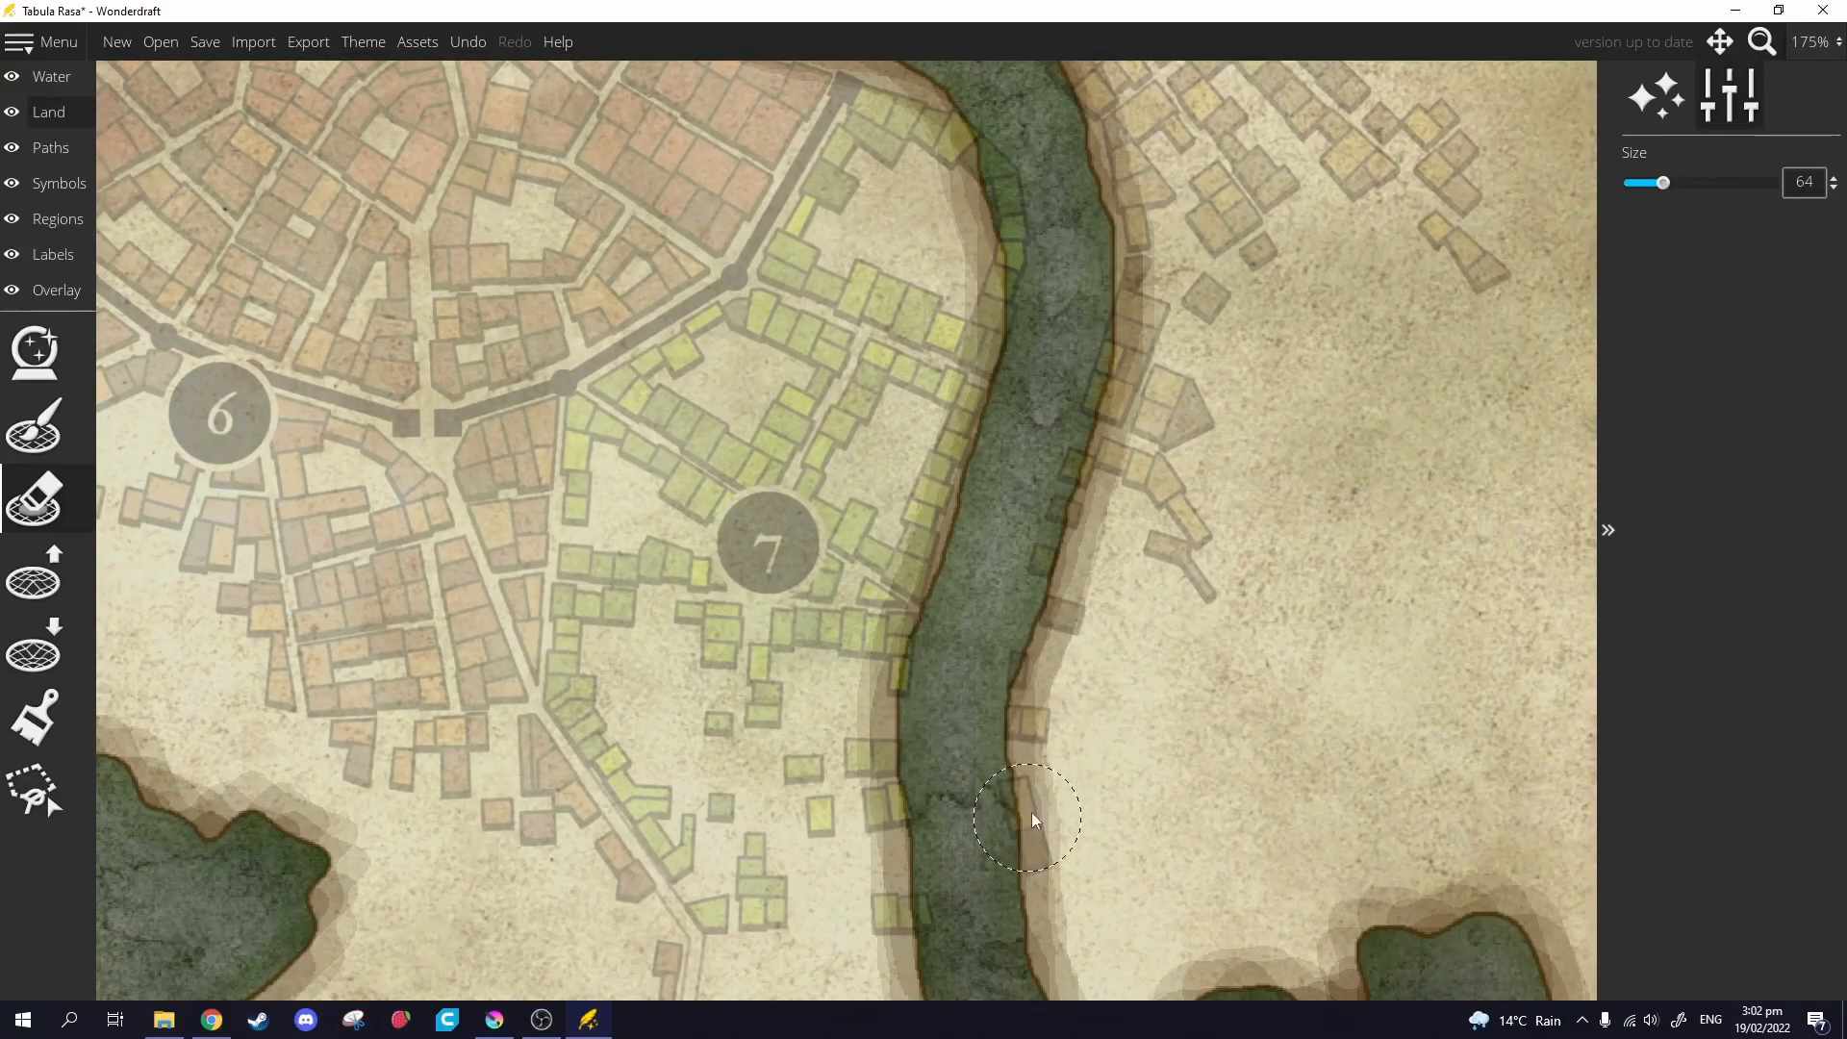
# With a lower-roughness raise-land brush, narrow the river from its east and west banks.
pyautogui.click(34, 576)
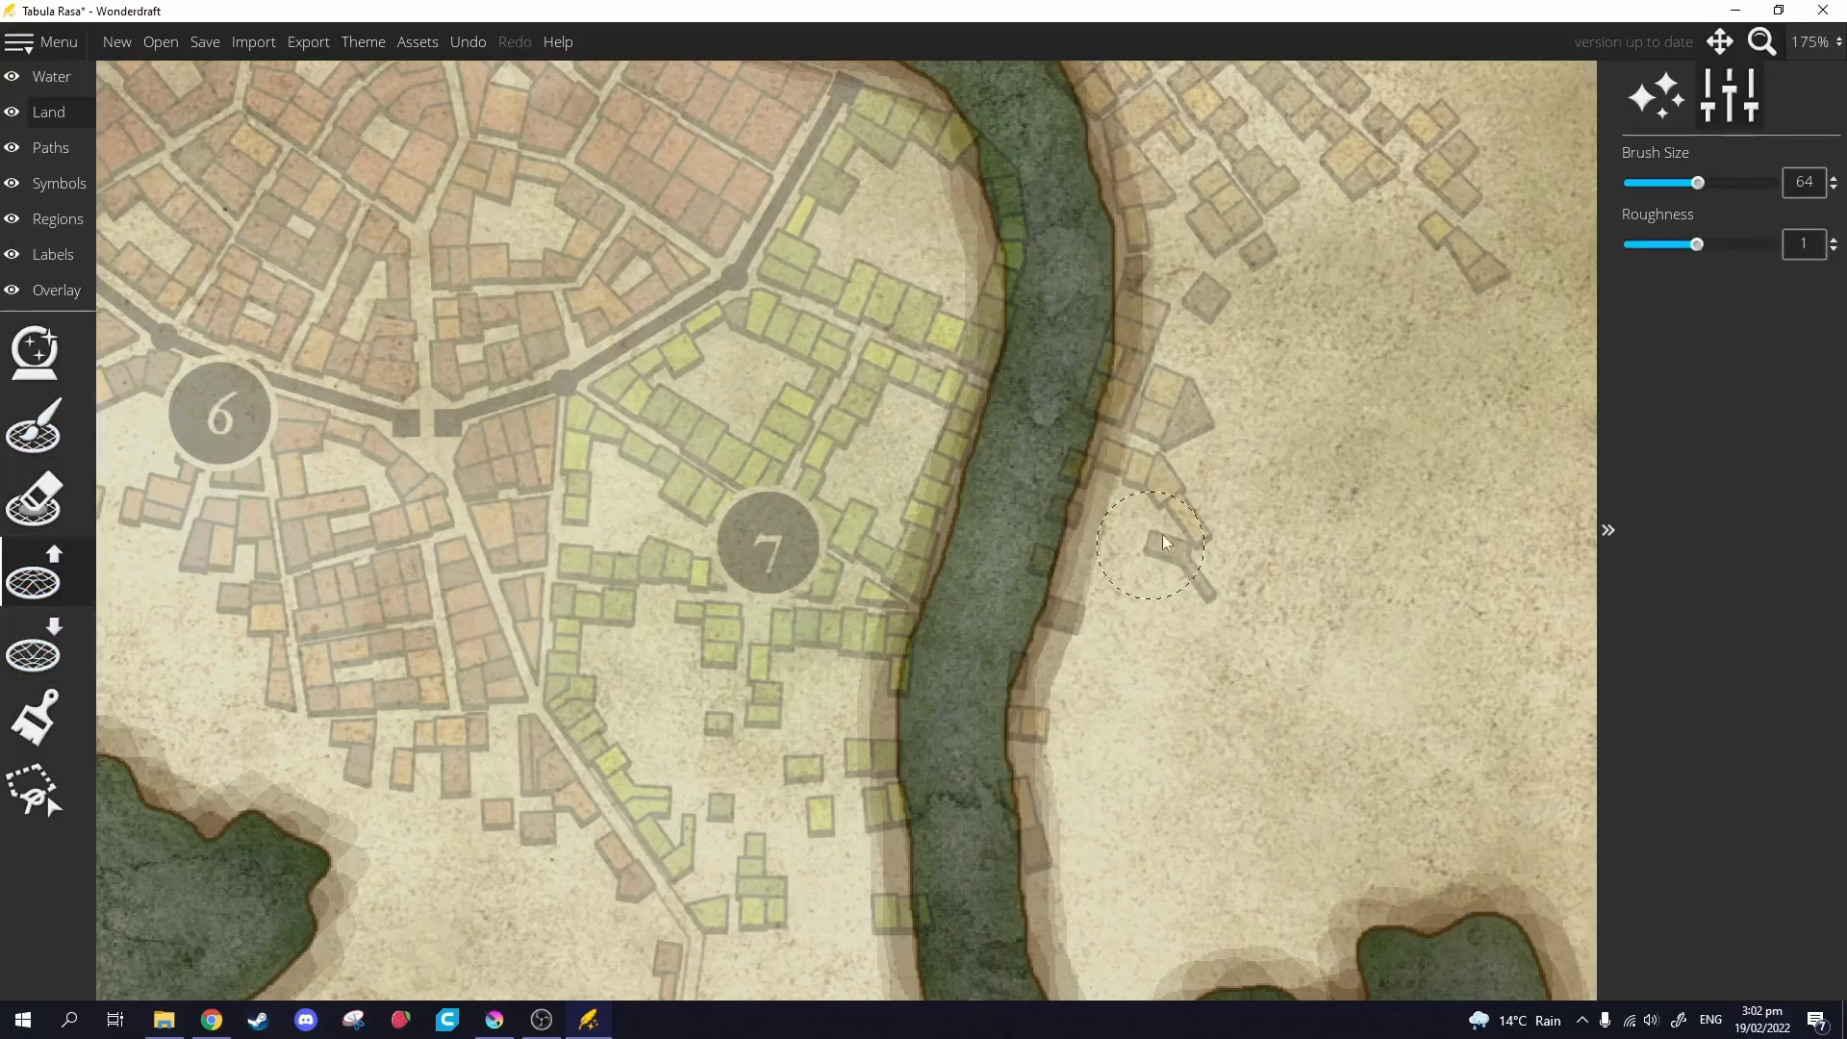
pyautogui.scroll(-3, 1130, 382)
pyautogui.moveTo(1696, 245); pyautogui.dragTo(1635, 247)
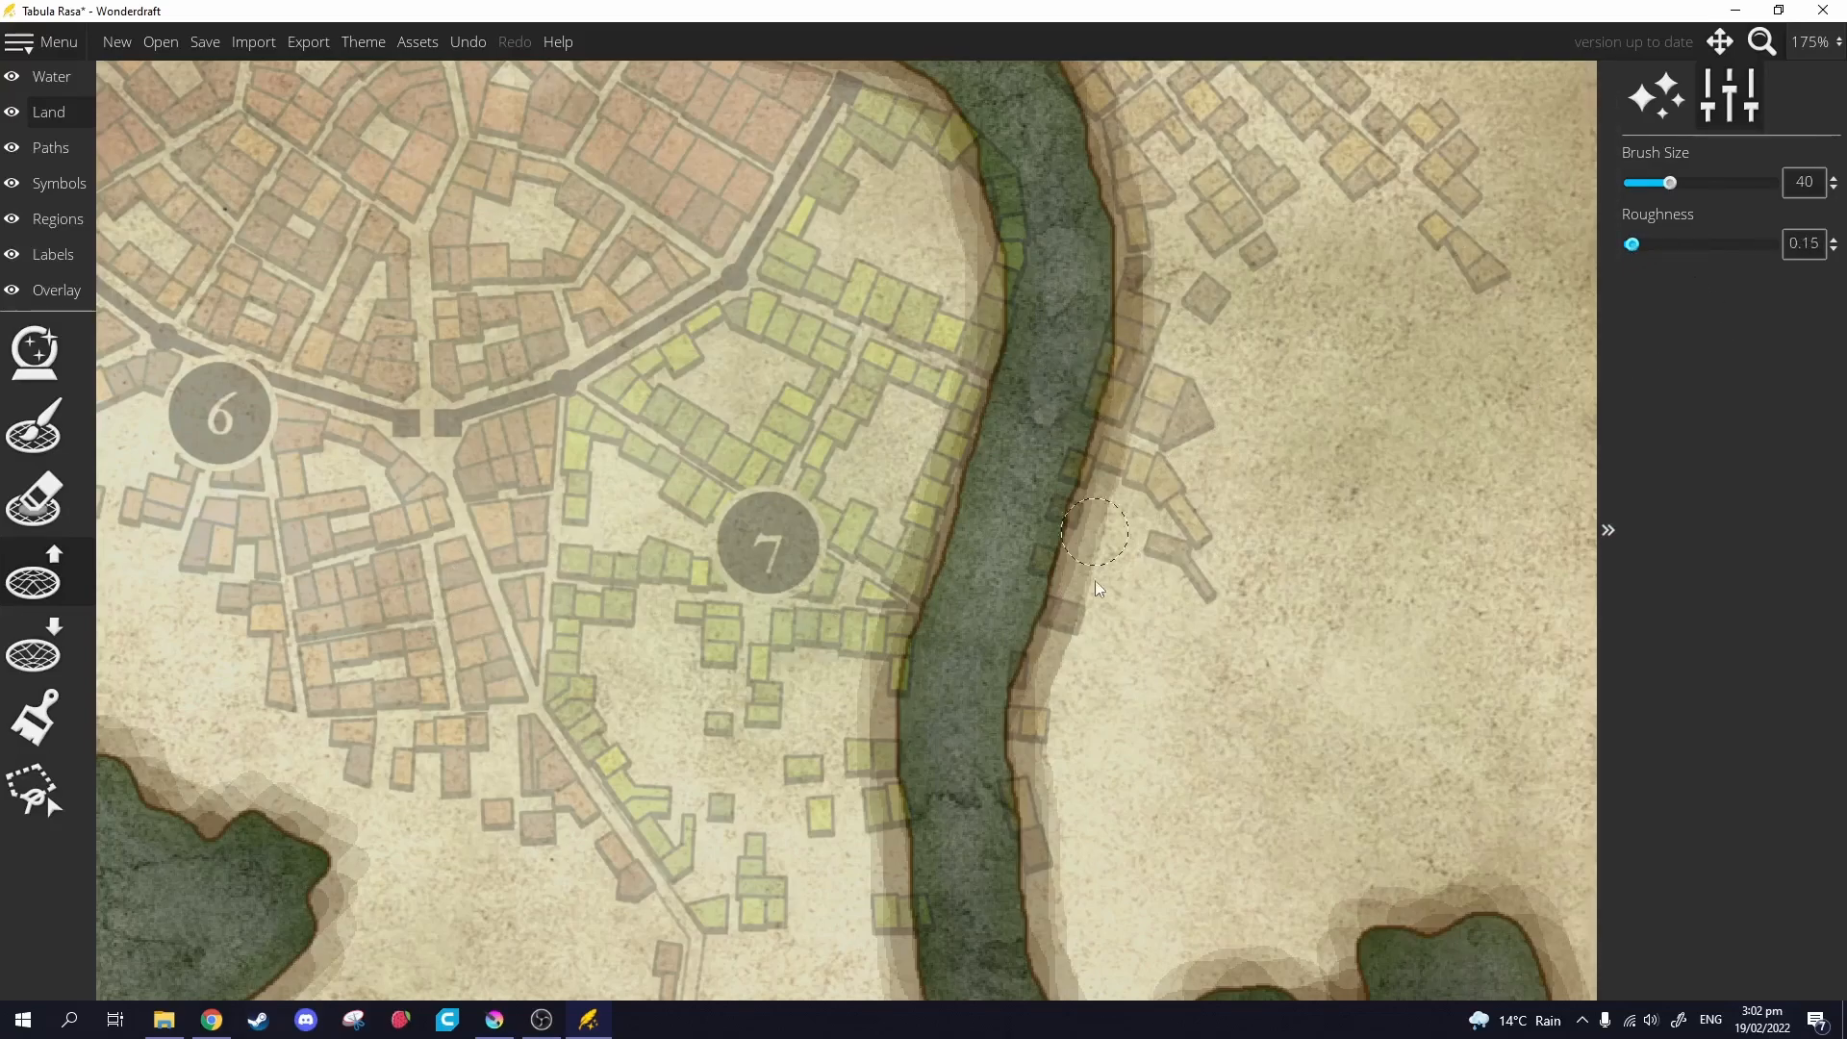
pyautogui.moveTo(1031, 799)
pyautogui.mouseDown()
pyautogui.moveTo(1022, 890)
pyautogui.moveTo(1002, 766)
pyautogui.moveTo(1104, 312)
pyautogui.moveTo(1101, 141)
pyautogui.moveTo(1174, 343)
pyautogui.moveTo(1156, 225)
pyautogui.mouseUp()
pyautogui.moveTo(1062, 262); pyautogui.dragTo(1041, 447)
pyautogui.moveTo(1031, 277); pyautogui.dragTo(977, 198)
# Fill water around district 2 with land and extend the river's south bank.
pyautogui.moveTo(1161, 221); pyautogui.dragTo(1401, 481)
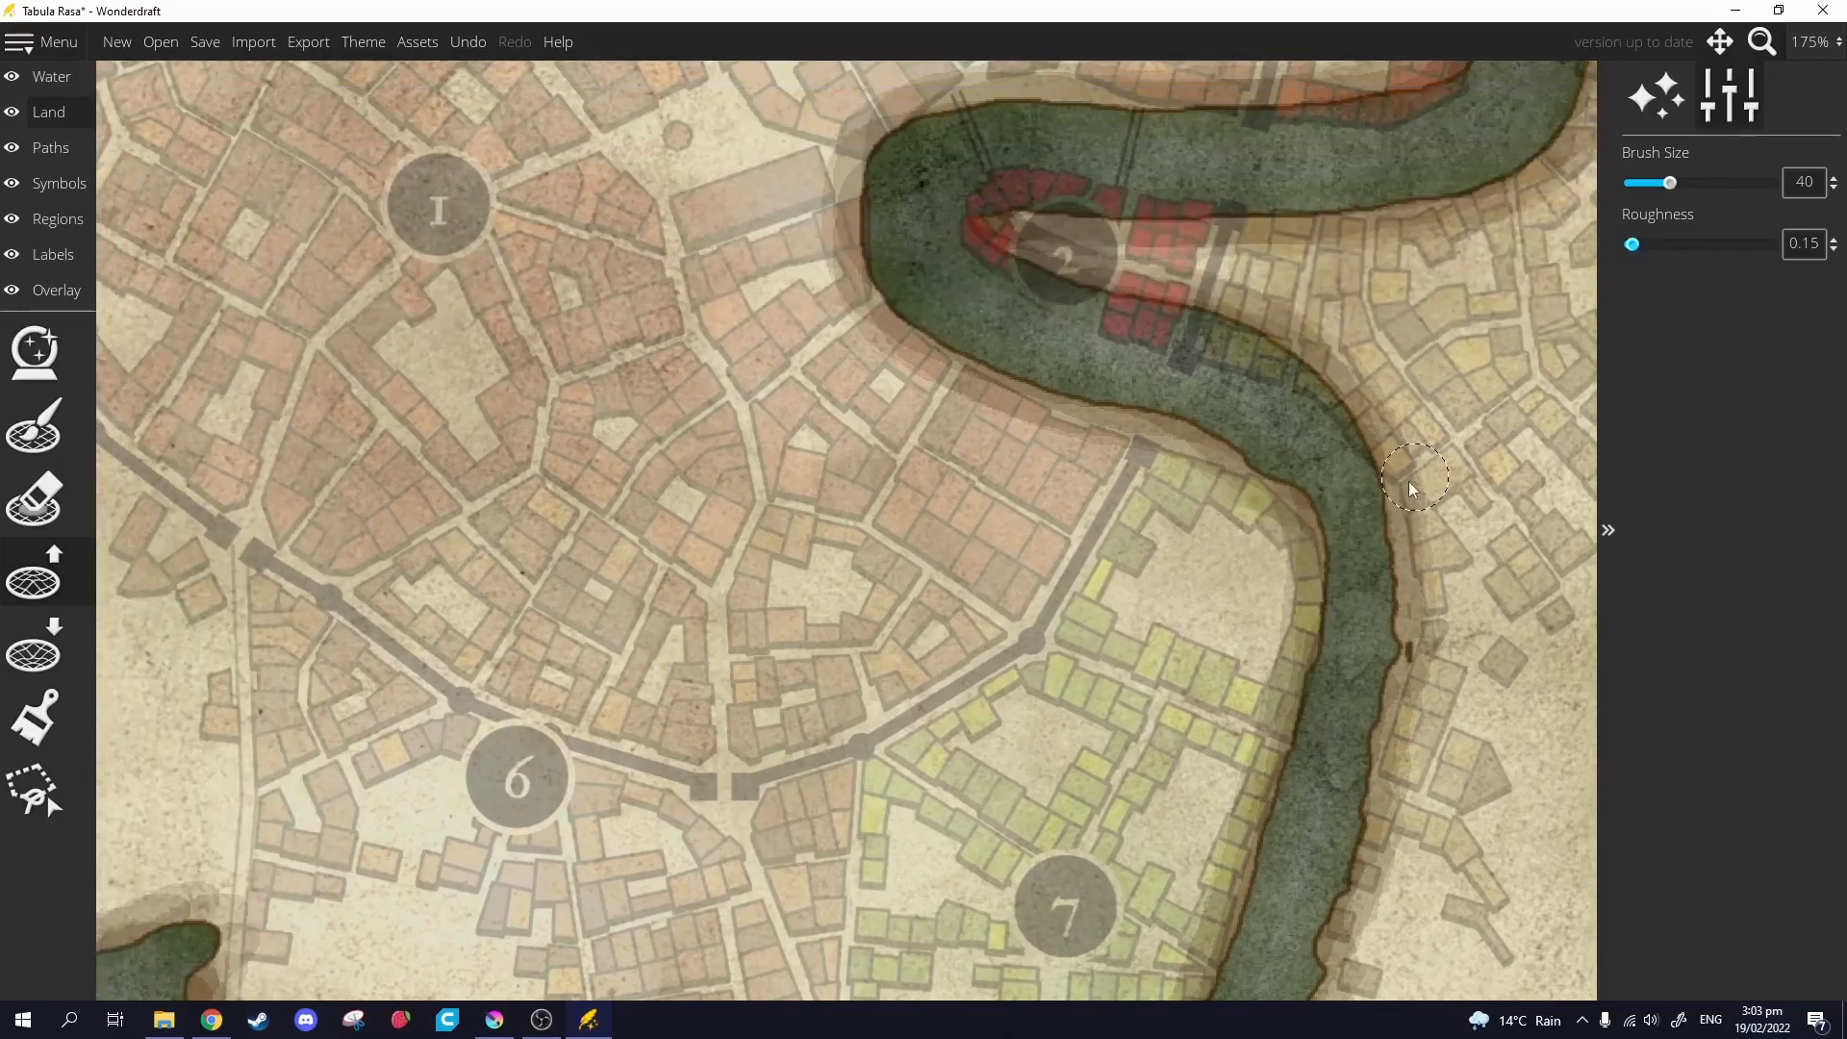
pyautogui.moveTo(1262, 348)
pyautogui.mouseDown()
pyautogui.moveTo(1015, 269)
pyautogui.moveTo(980, 238)
pyautogui.moveTo(1152, 323)
pyautogui.moveTo(1092, 313)
pyautogui.moveTo(1322, 394)
pyautogui.moveTo(1187, 354)
pyautogui.moveTo(1243, 354)
pyautogui.moveTo(1205, 312)
pyautogui.moveTo(1233, 304)
pyautogui.moveTo(1124, 266)
pyautogui.moveTo(1322, 400)
pyautogui.mouseUp()
pyautogui.moveTo(1242, 311)
pyautogui.mouseDown()
pyautogui.moveTo(1417, 330)
pyautogui.moveTo(1205, 323)
pyautogui.moveTo(1424, 351)
pyautogui.moveTo(1078, 353)
pyautogui.moveTo(1024, 406)
pyautogui.moveTo(1061, 361)
pyautogui.moveTo(1030, 352)
pyautogui.moveTo(1272, 323)
pyautogui.moveTo(1334, 286)
pyautogui.mouseUp()
pyautogui.moveTo(1359, 231)
pyautogui.mouseDown()
pyautogui.moveTo(1301, 405)
pyautogui.moveTo(1296, 383)
pyautogui.moveTo(1335, 358)
pyautogui.moveTo(1260, 457)
pyautogui.moveTo(1281, 452)
pyautogui.moveTo(1320, 353)
pyautogui.moveTo(1343, 209)
pyautogui.moveTo(1322, 443)
pyautogui.moveTo(1406, 342)
pyautogui.moveTo(1479, 299)
pyautogui.moveTo(1167, 433)
pyautogui.mouseUp()
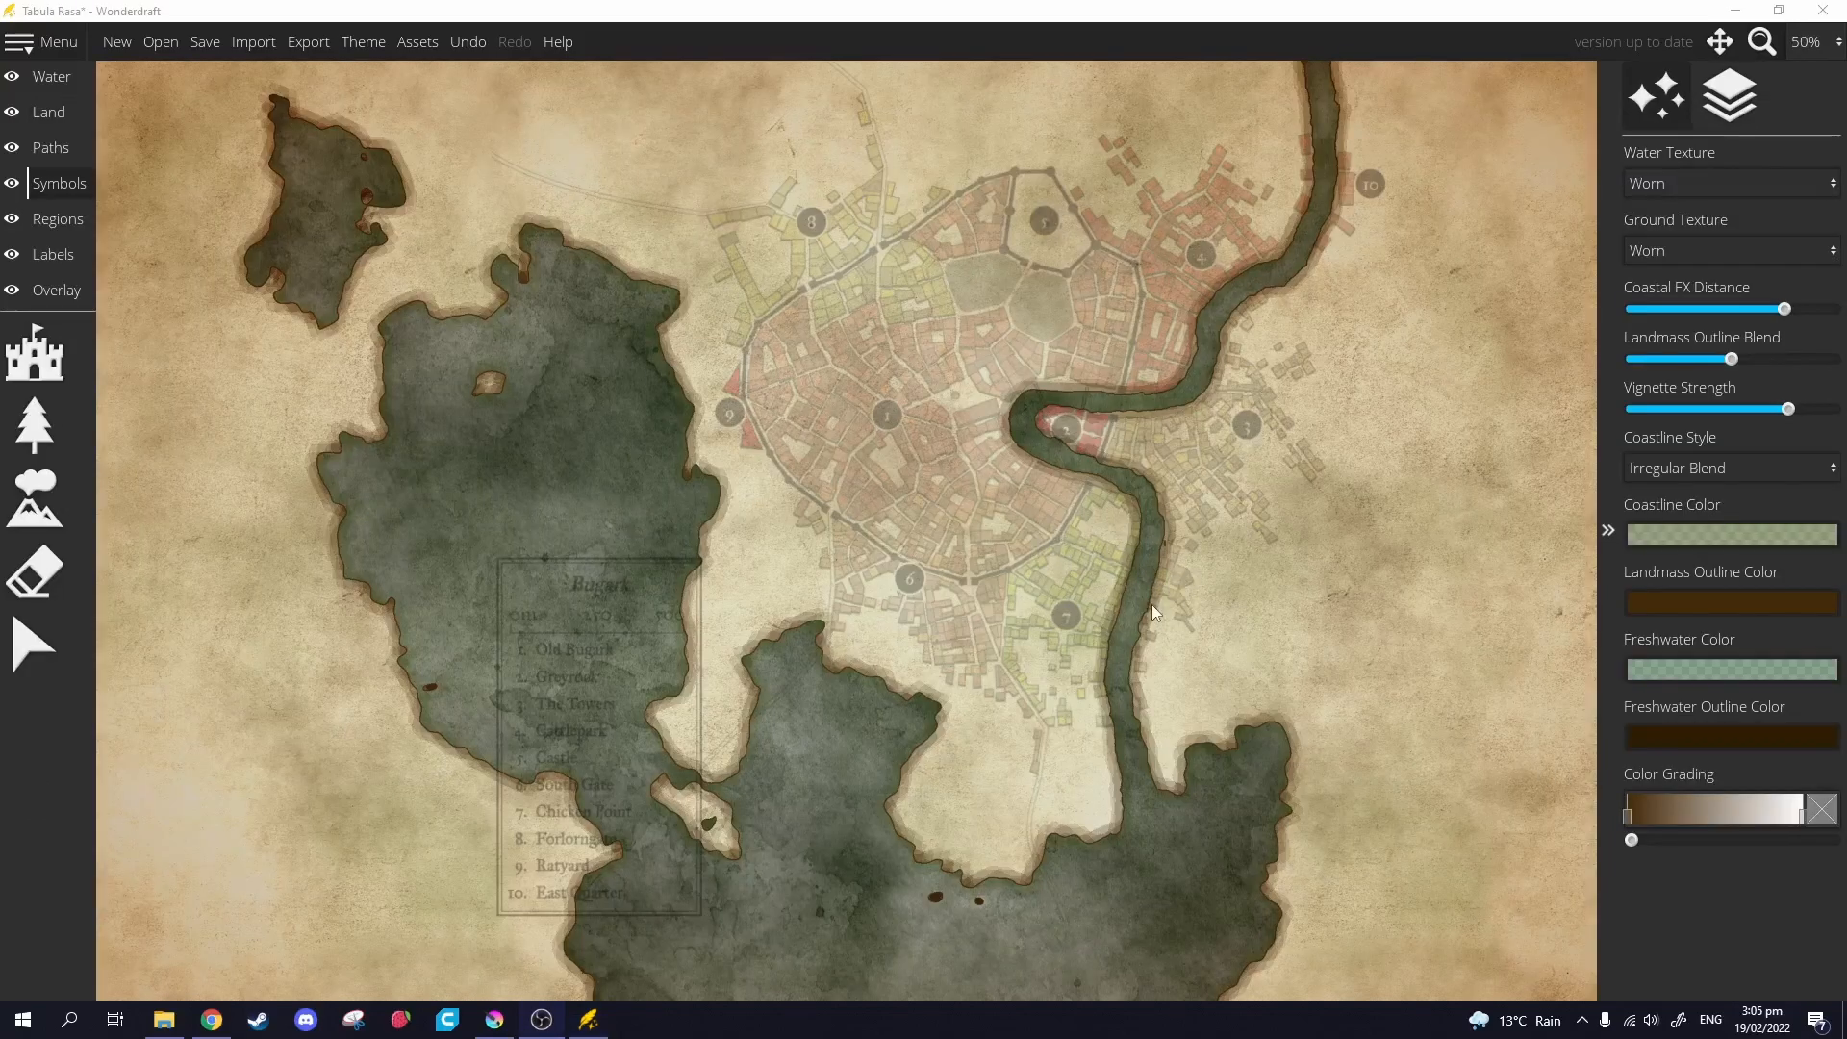
# Centre the view on the river bend by marker 2 and browse the Symbols palette.
pyautogui.scroll(4, 1048, 667)
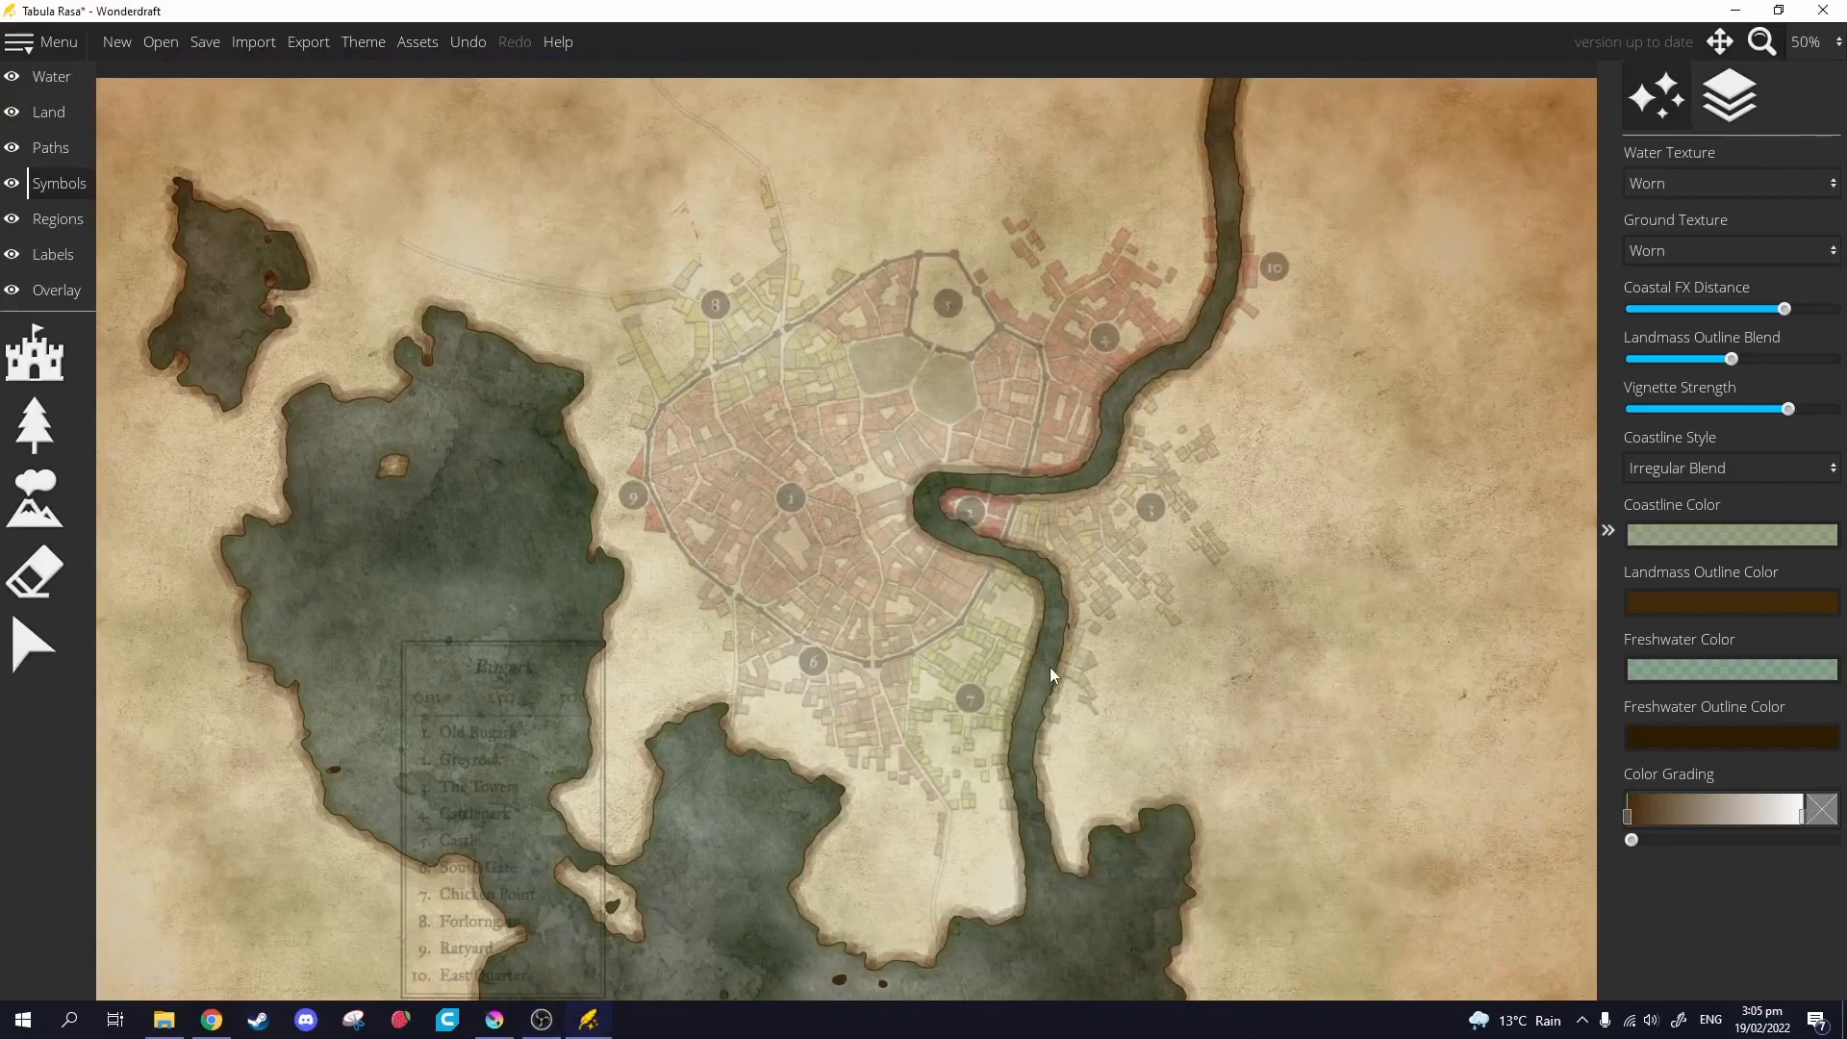
pyautogui.scroll(-1, 1039, 538)
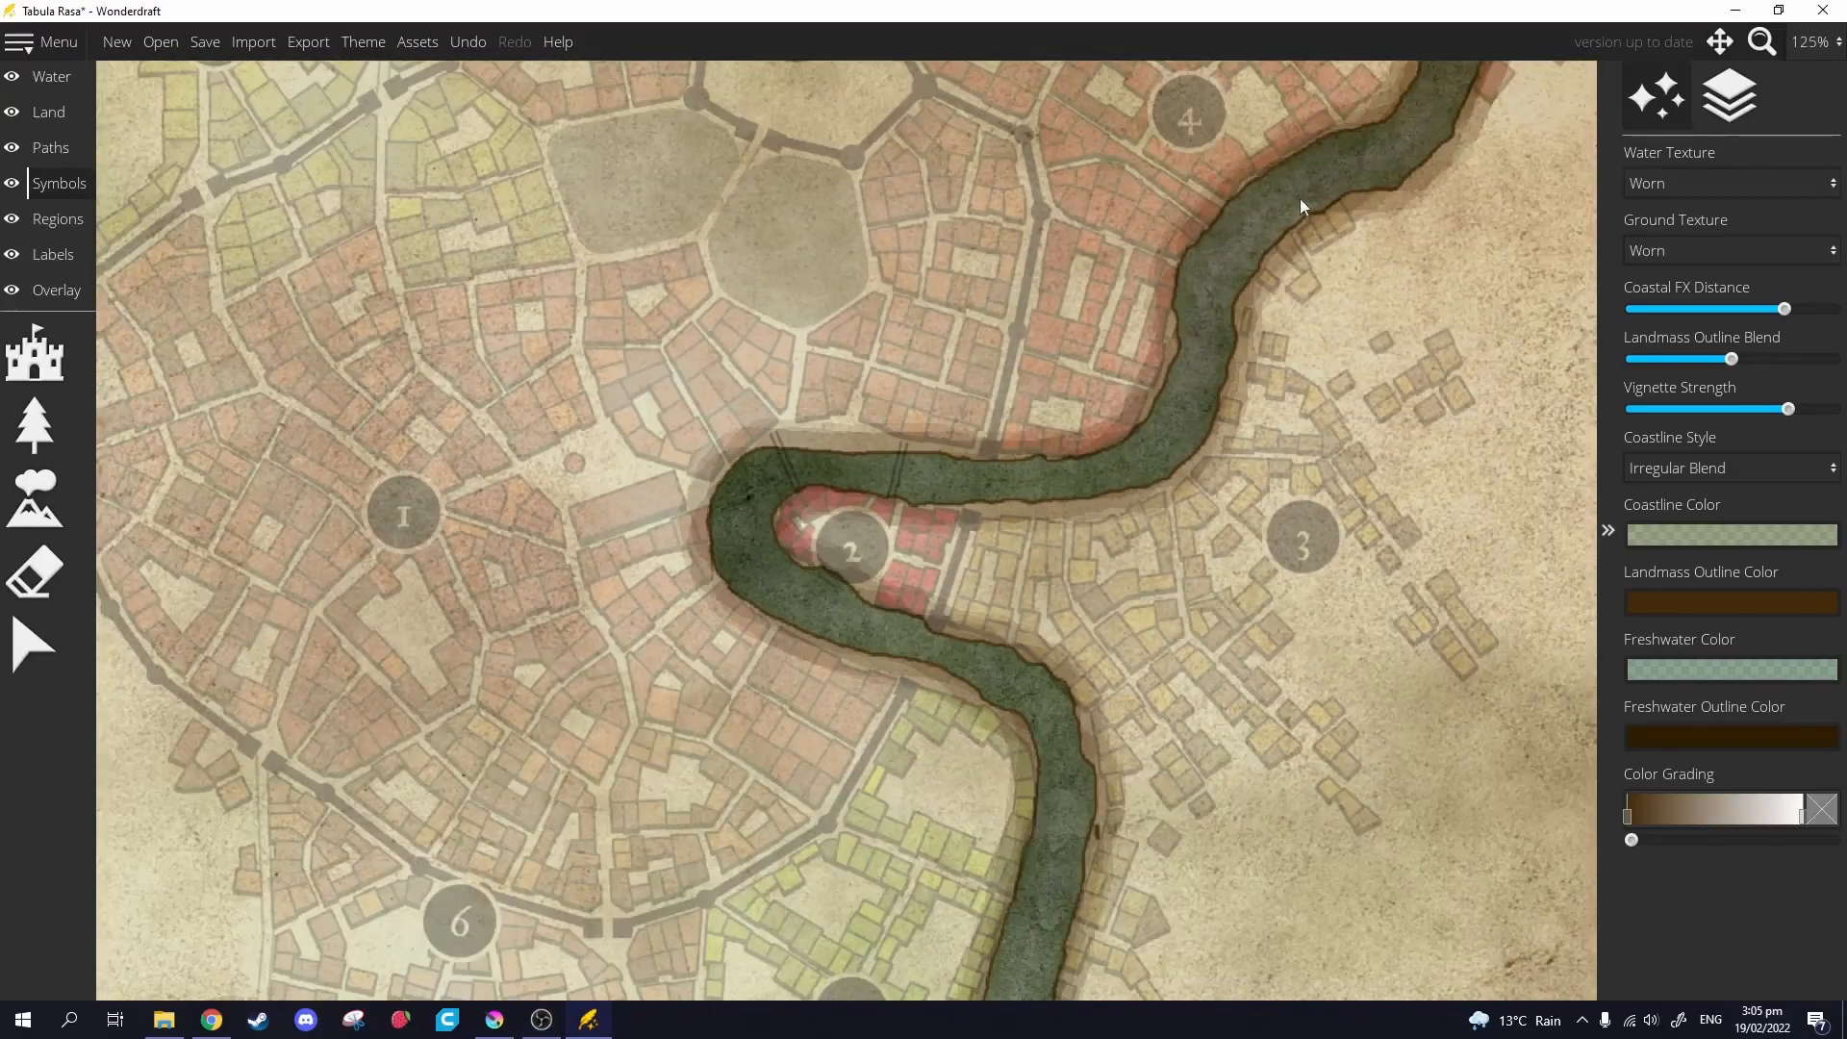
pyautogui.moveTo(1035, 484); pyautogui.dragTo(1144, 142)
pyautogui.moveTo(1227, 481); pyautogui.dragTo(1202, 173)
pyautogui.scroll(-2, 1100, 398)
pyautogui.moveTo(1093, 441); pyautogui.dragTo(1095, 584)
pyautogui.scroll(2, 1066, 479)
pyautogui.moveTo(974, 429); pyautogui.dragTo(983, 481)
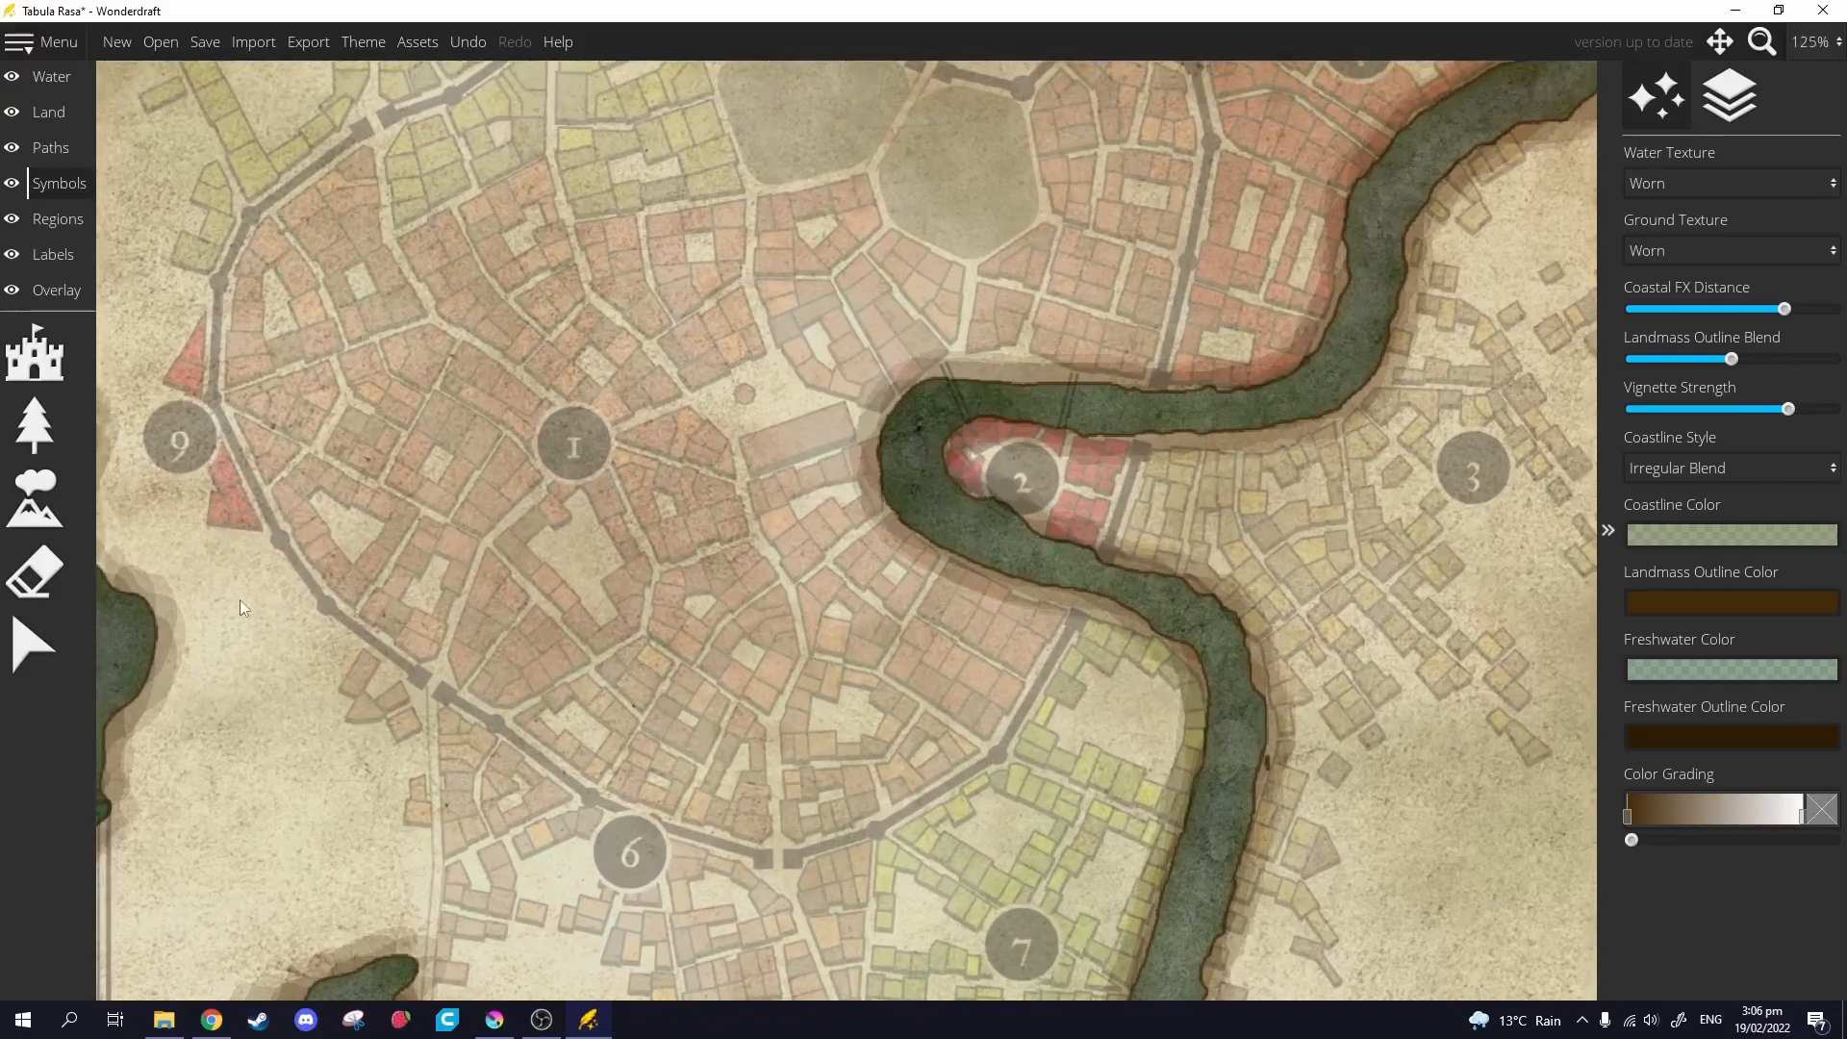
pyautogui.click(35, 496)
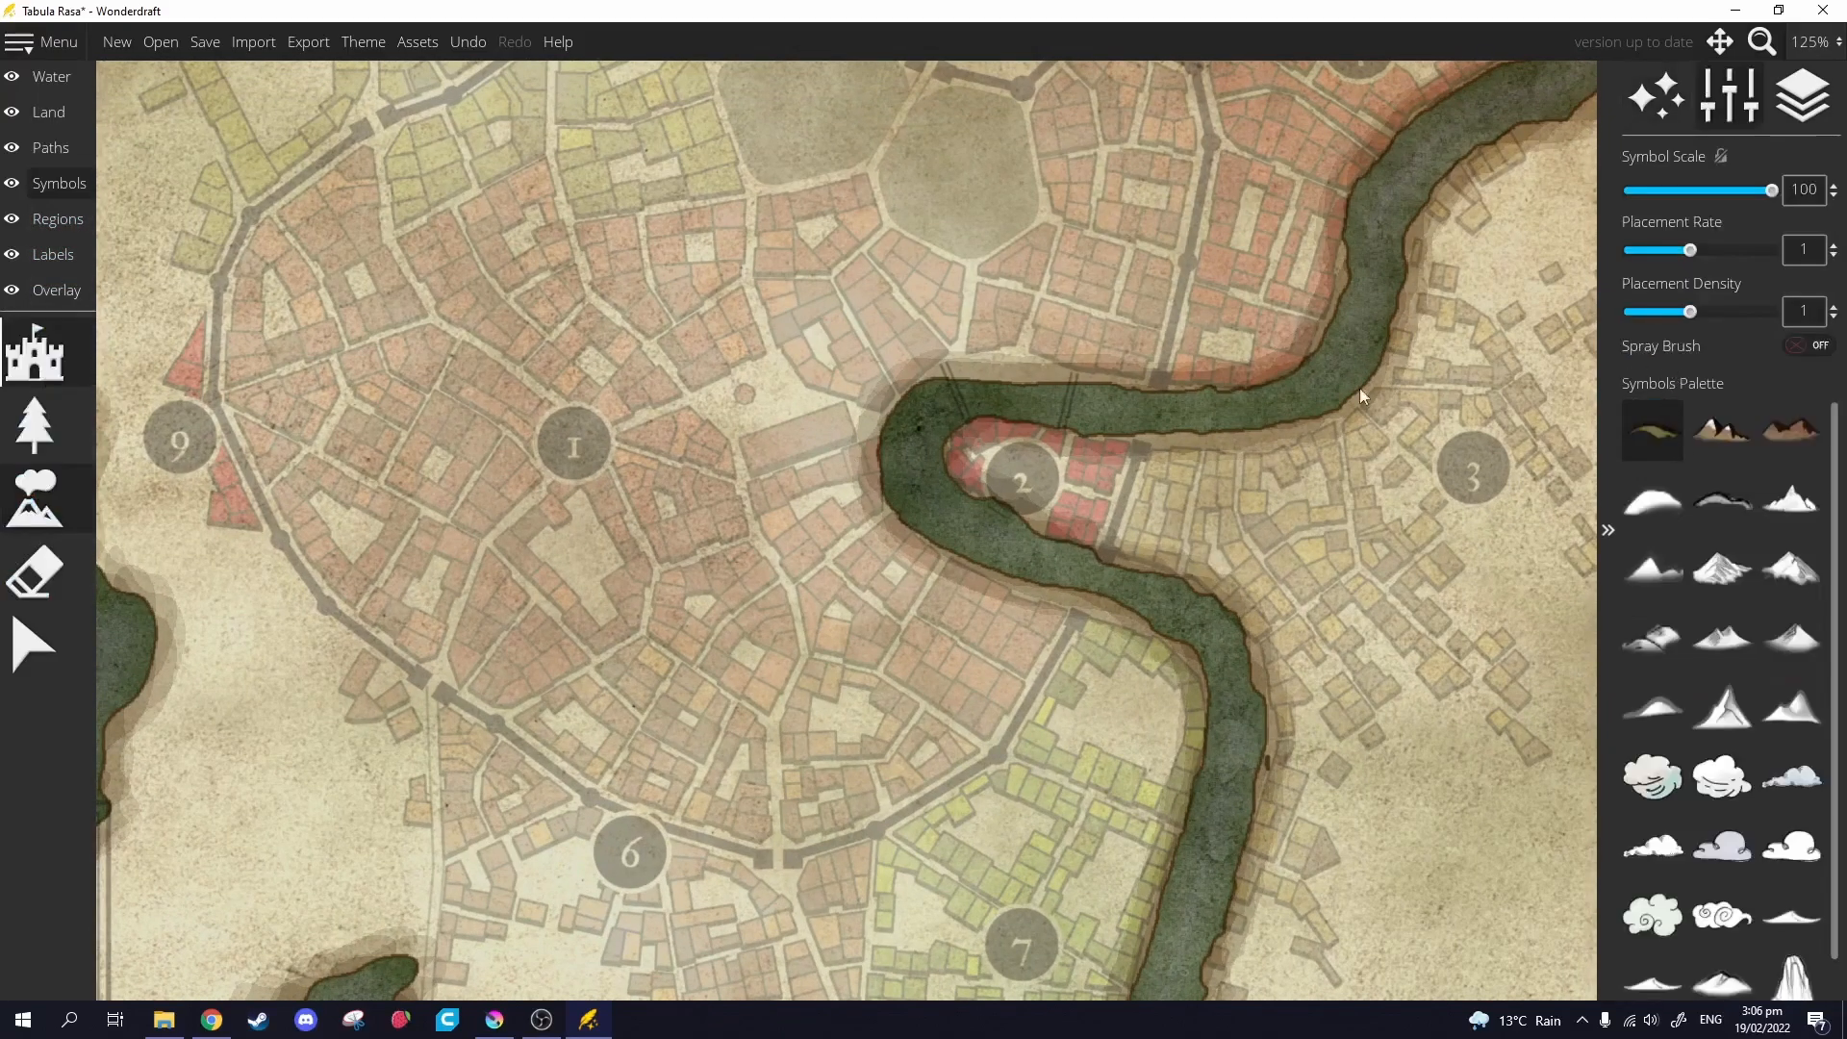
pyautogui.scroll(-2, 1675, 760)
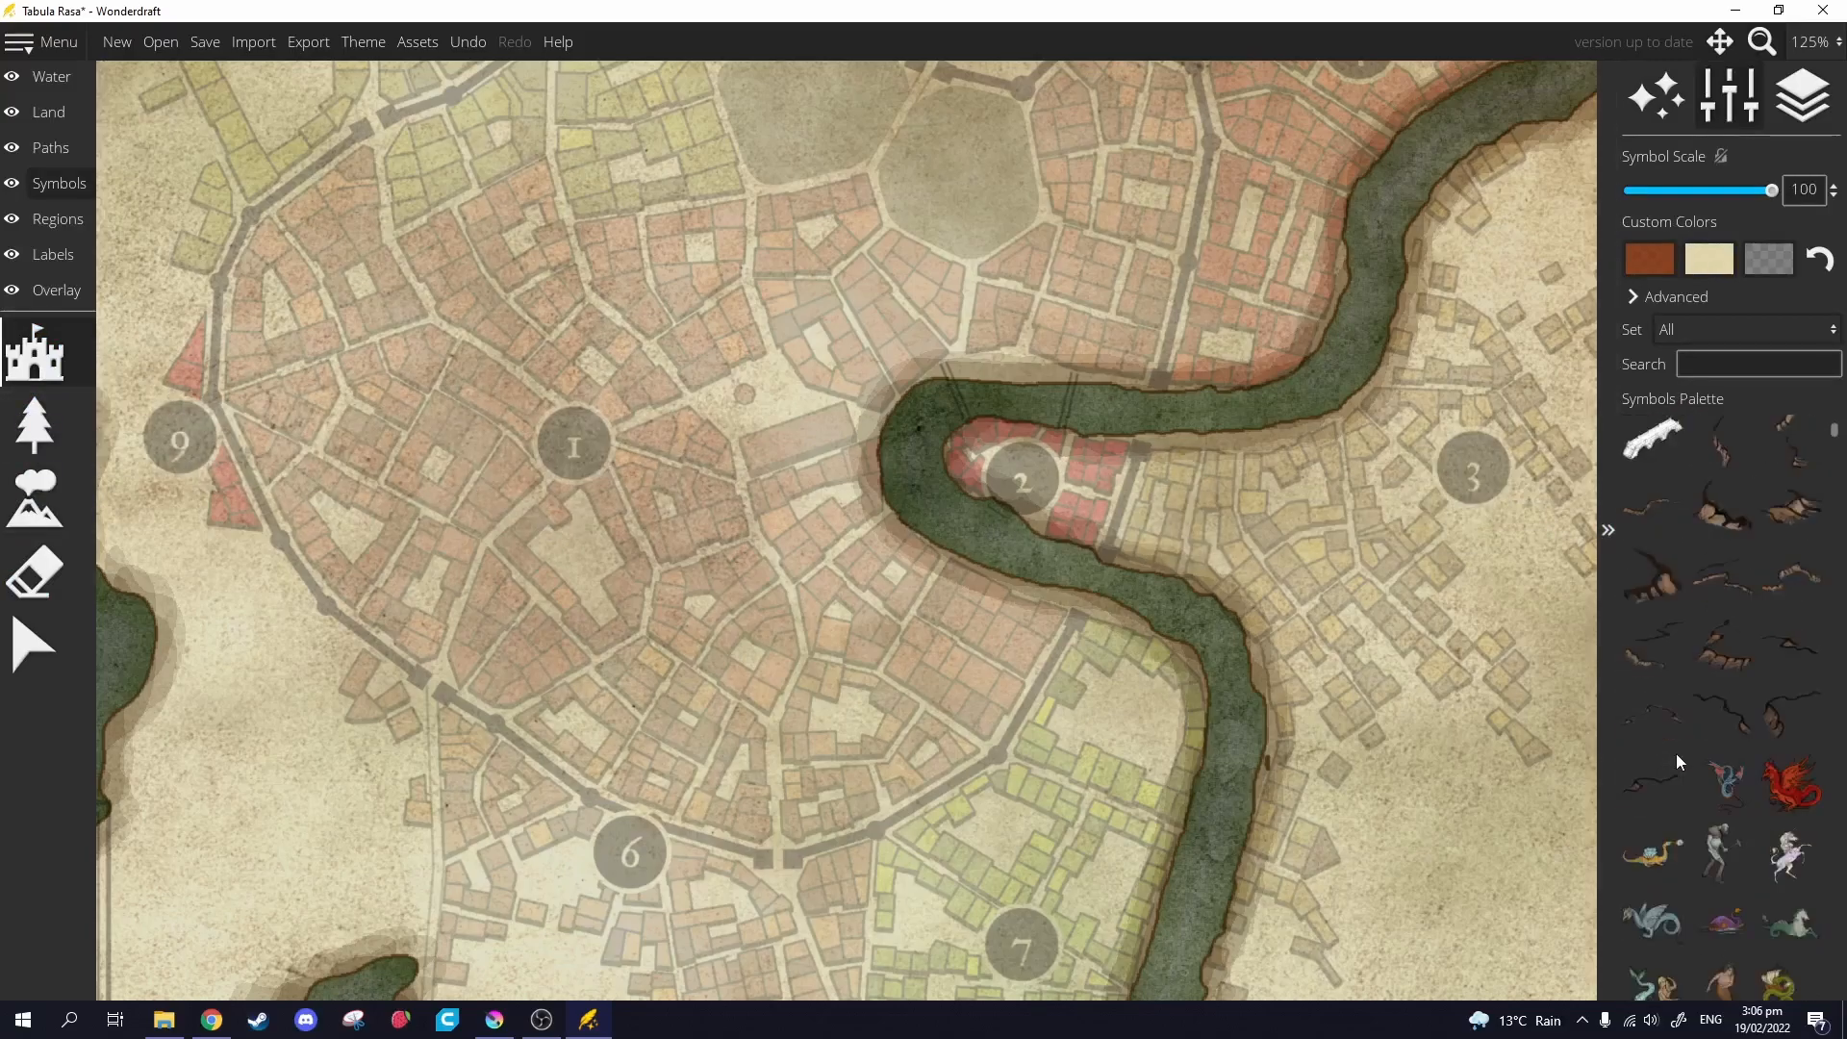
pyautogui.scroll(-3, 1674, 759)
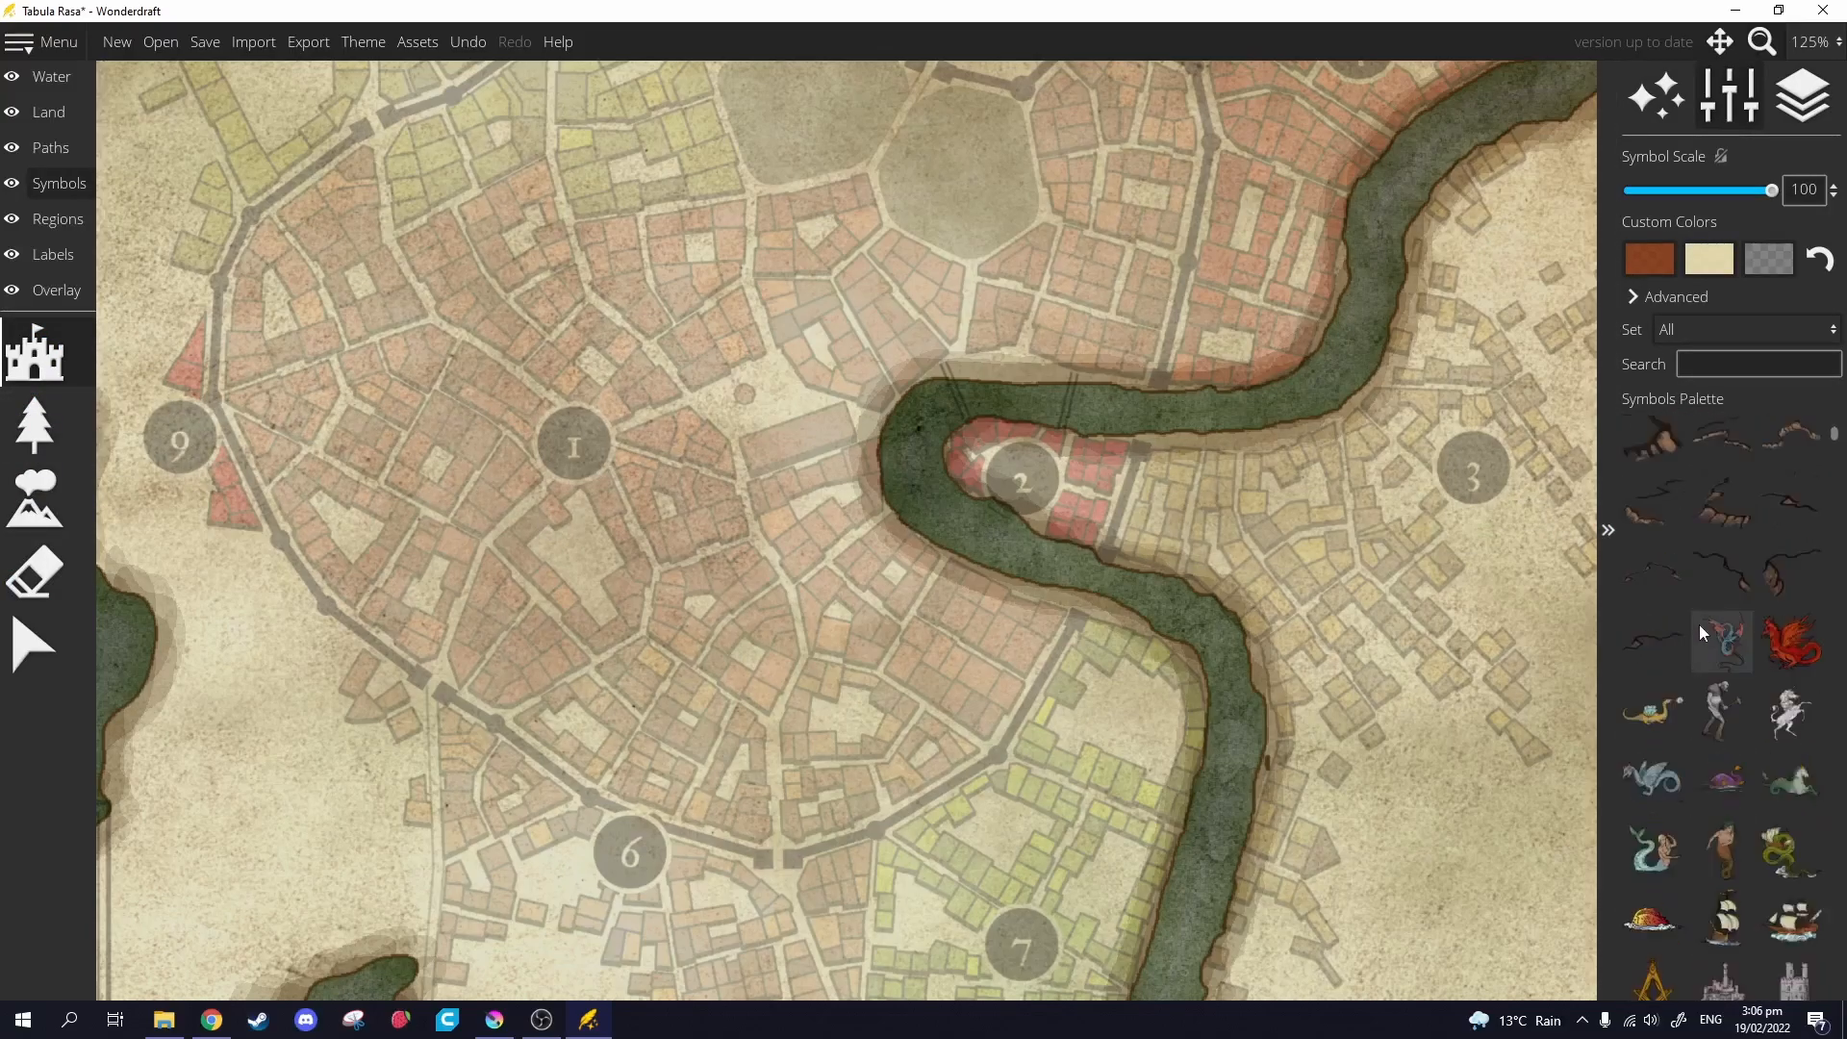
# Select the plank bridge symbol from the 'bridge' results and lower Symbol Scale to 10.
pyautogui.scroll(4, 1699, 615)
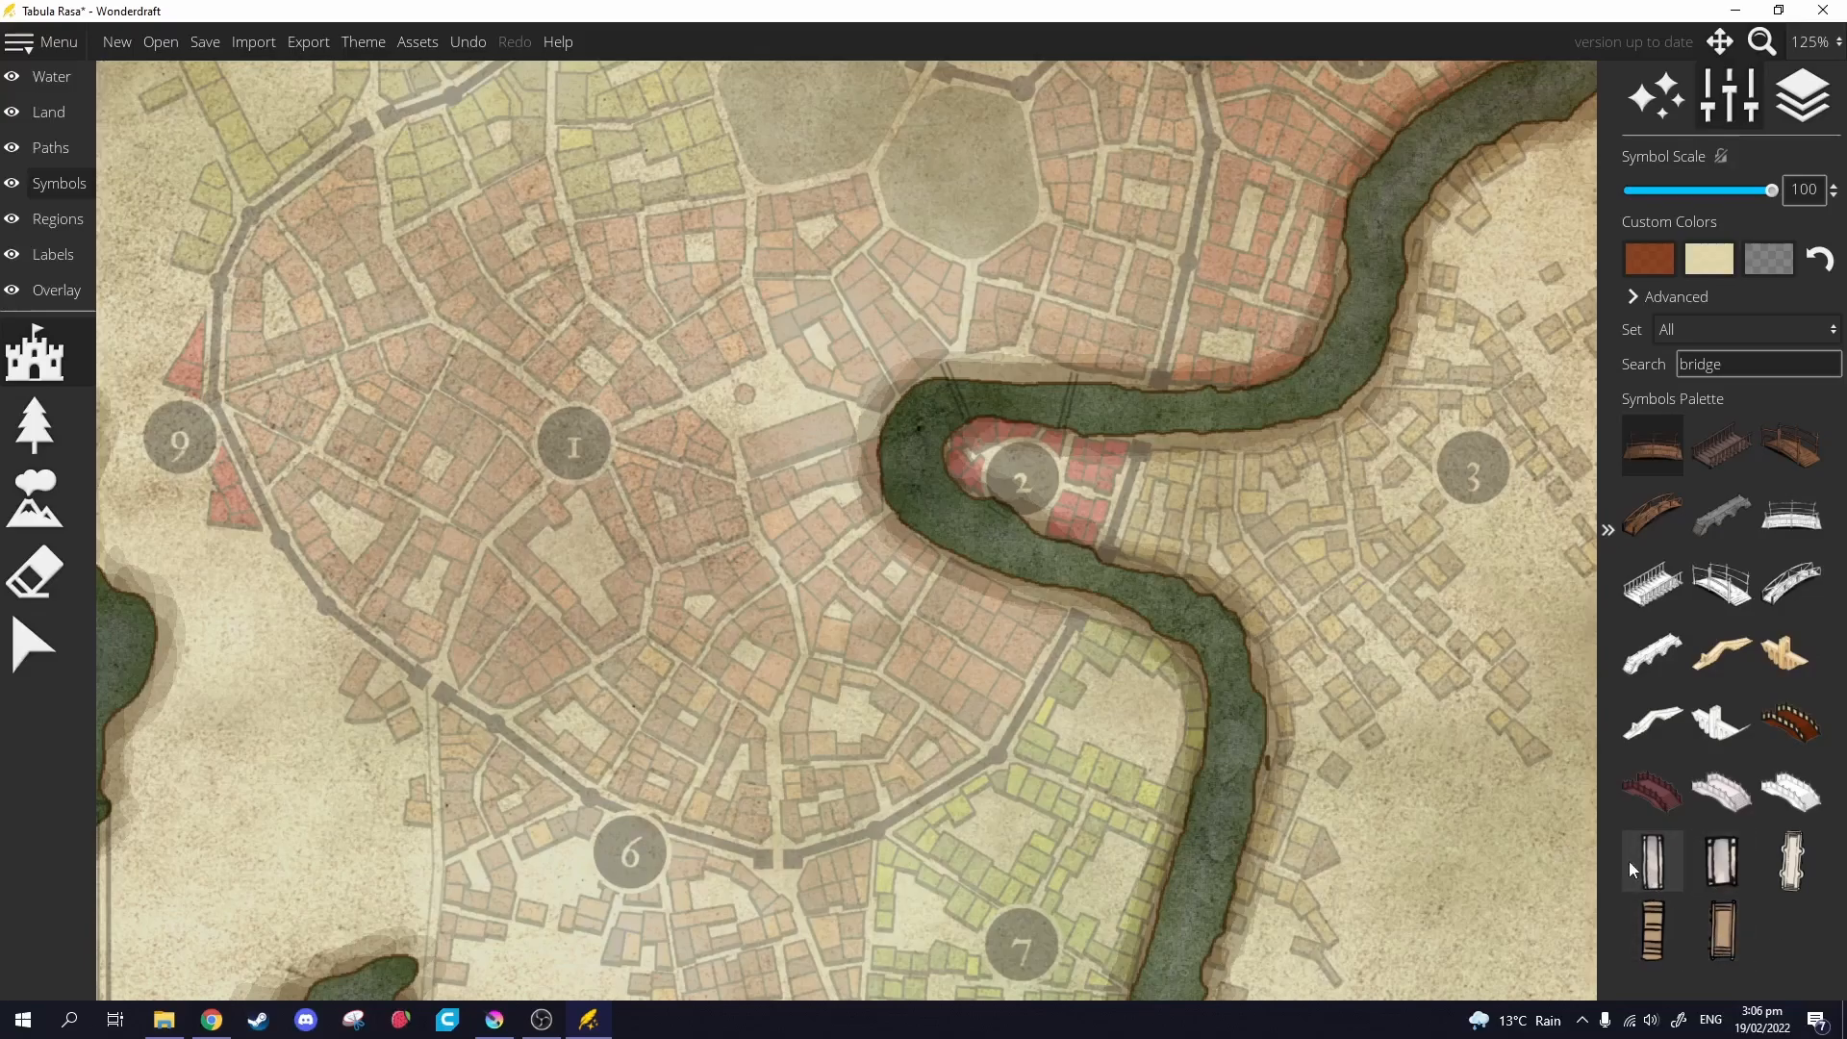
pyautogui.click(1654, 878)
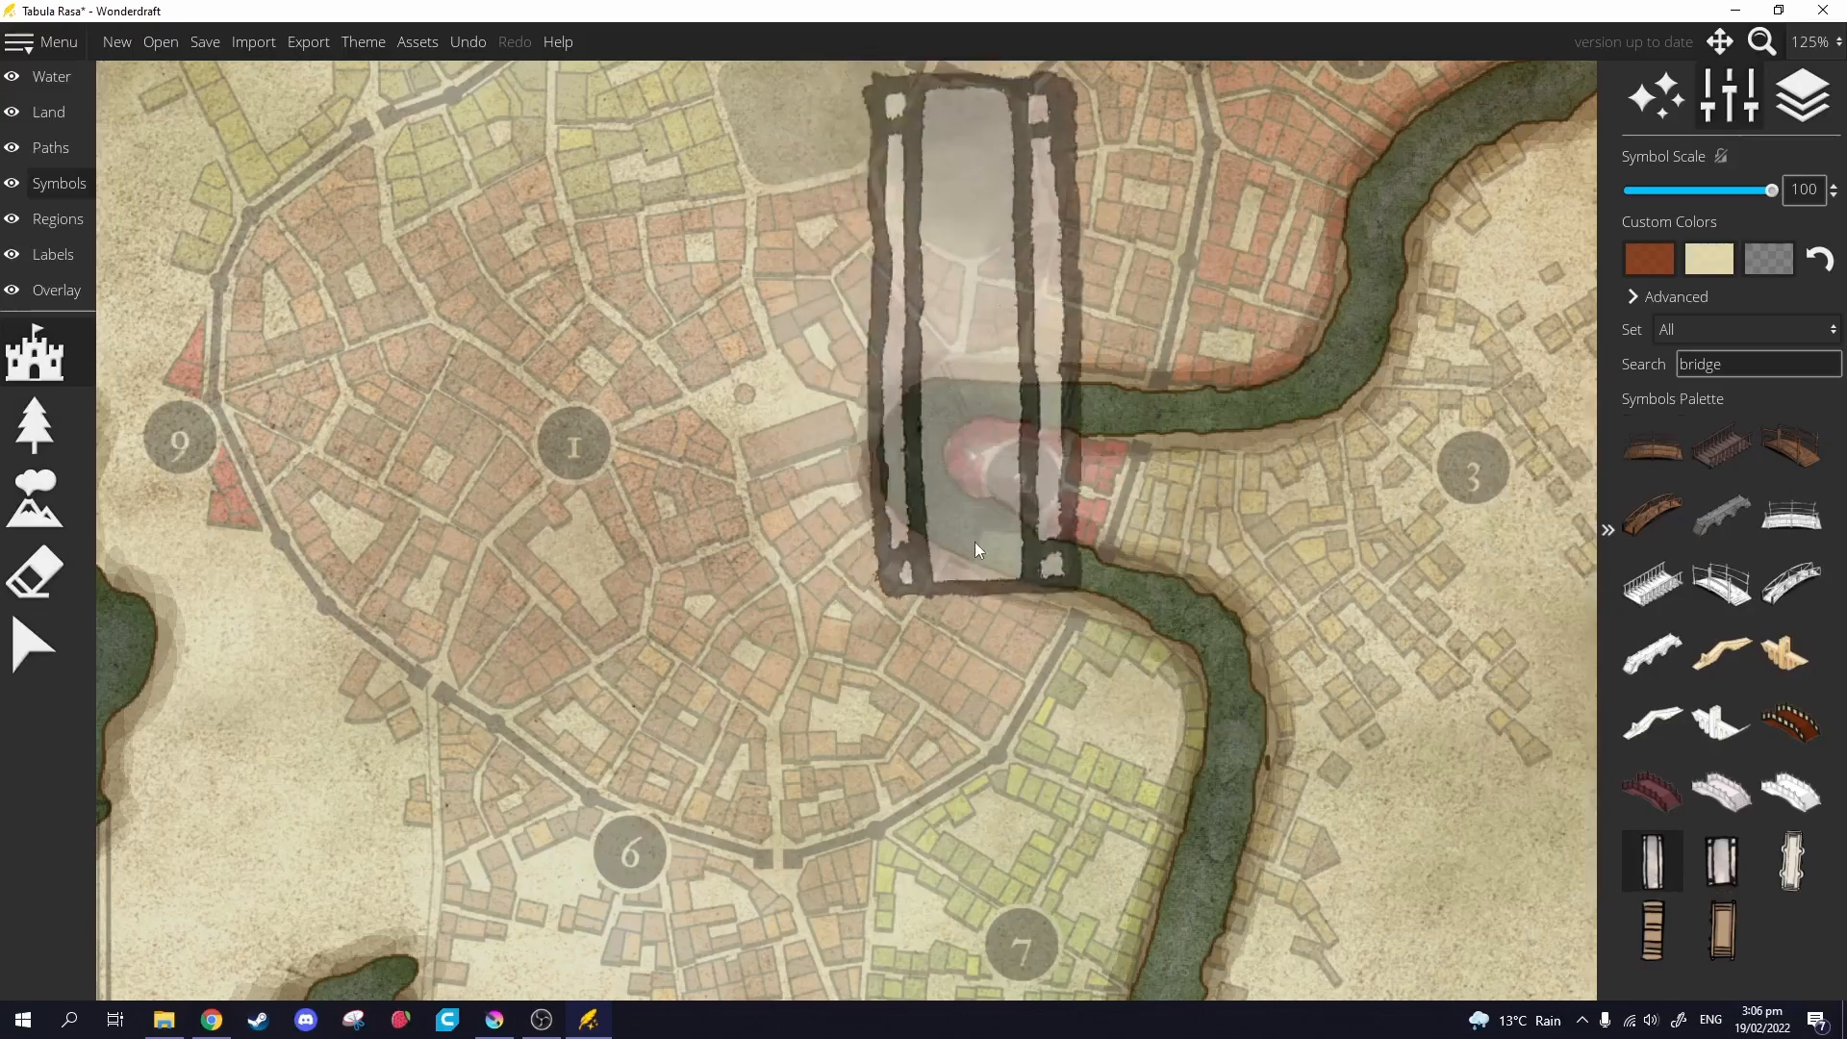
pyautogui.scroll(2, 995, 568)
pyautogui.scroll(-15, 998, 543)
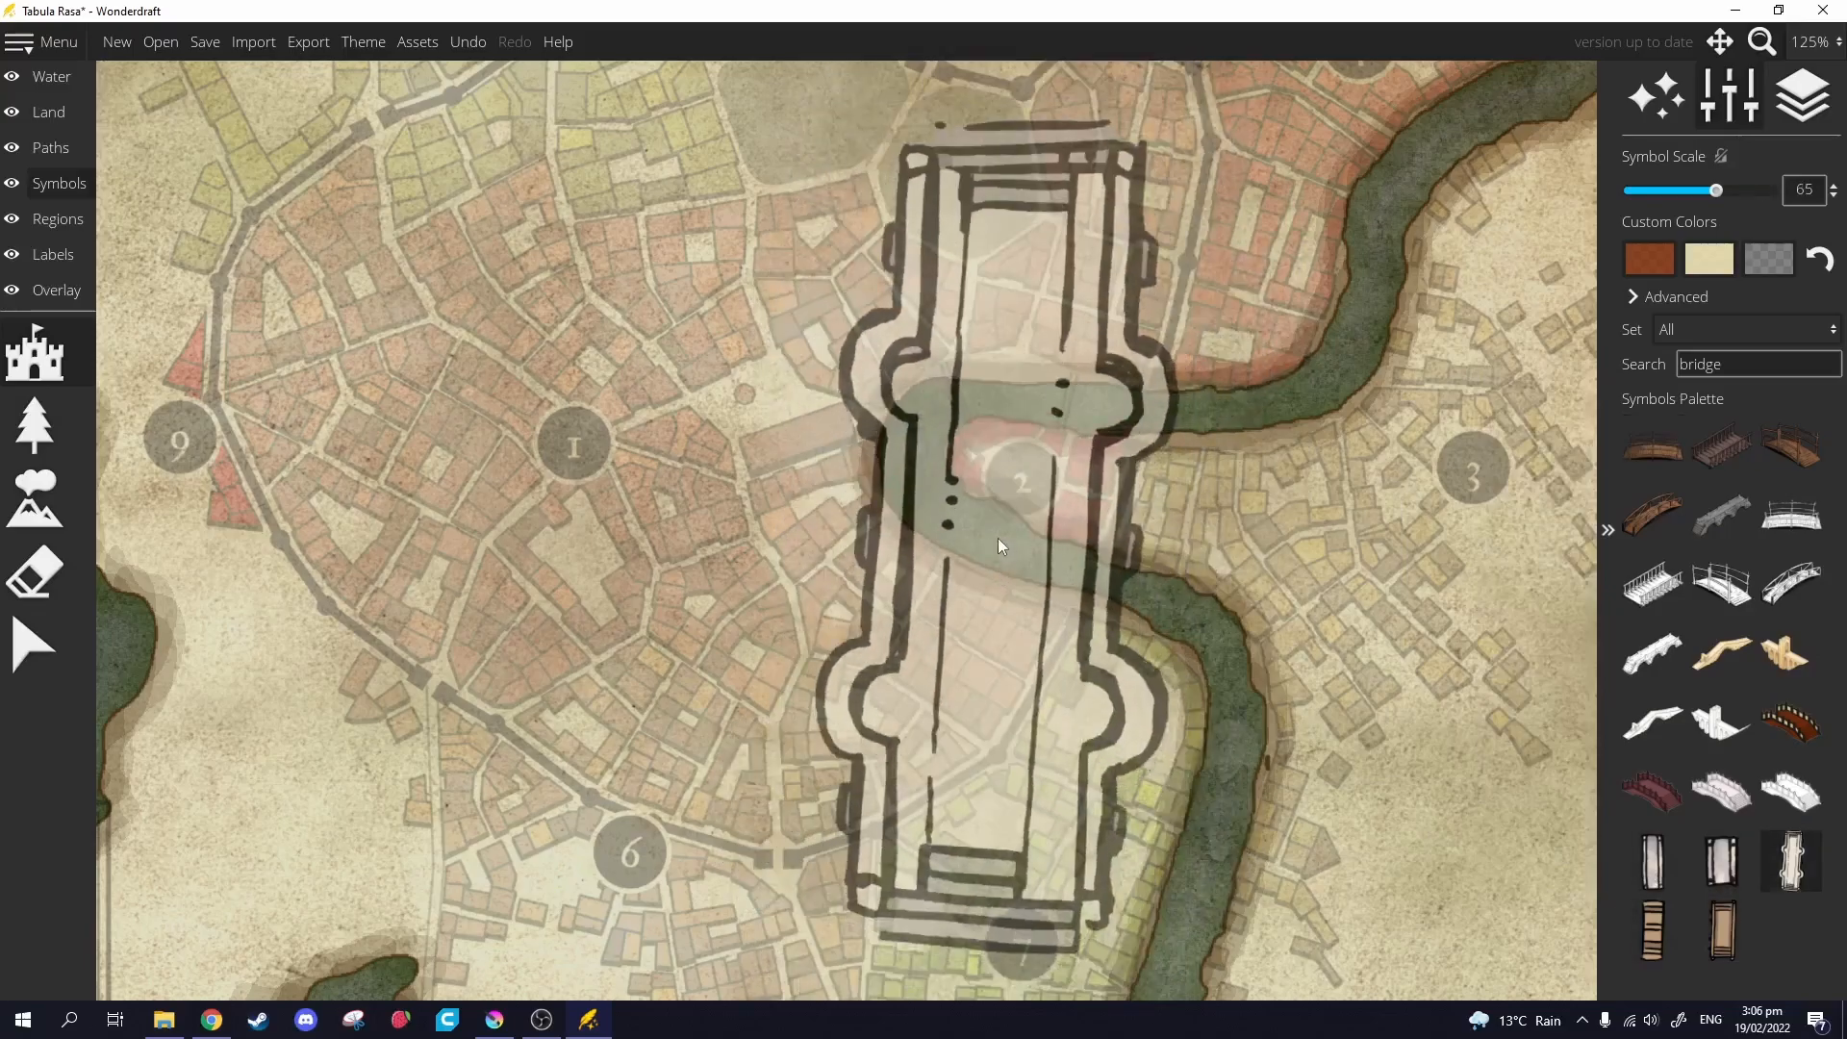
pyautogui.scroll(-3, 1007, 527)
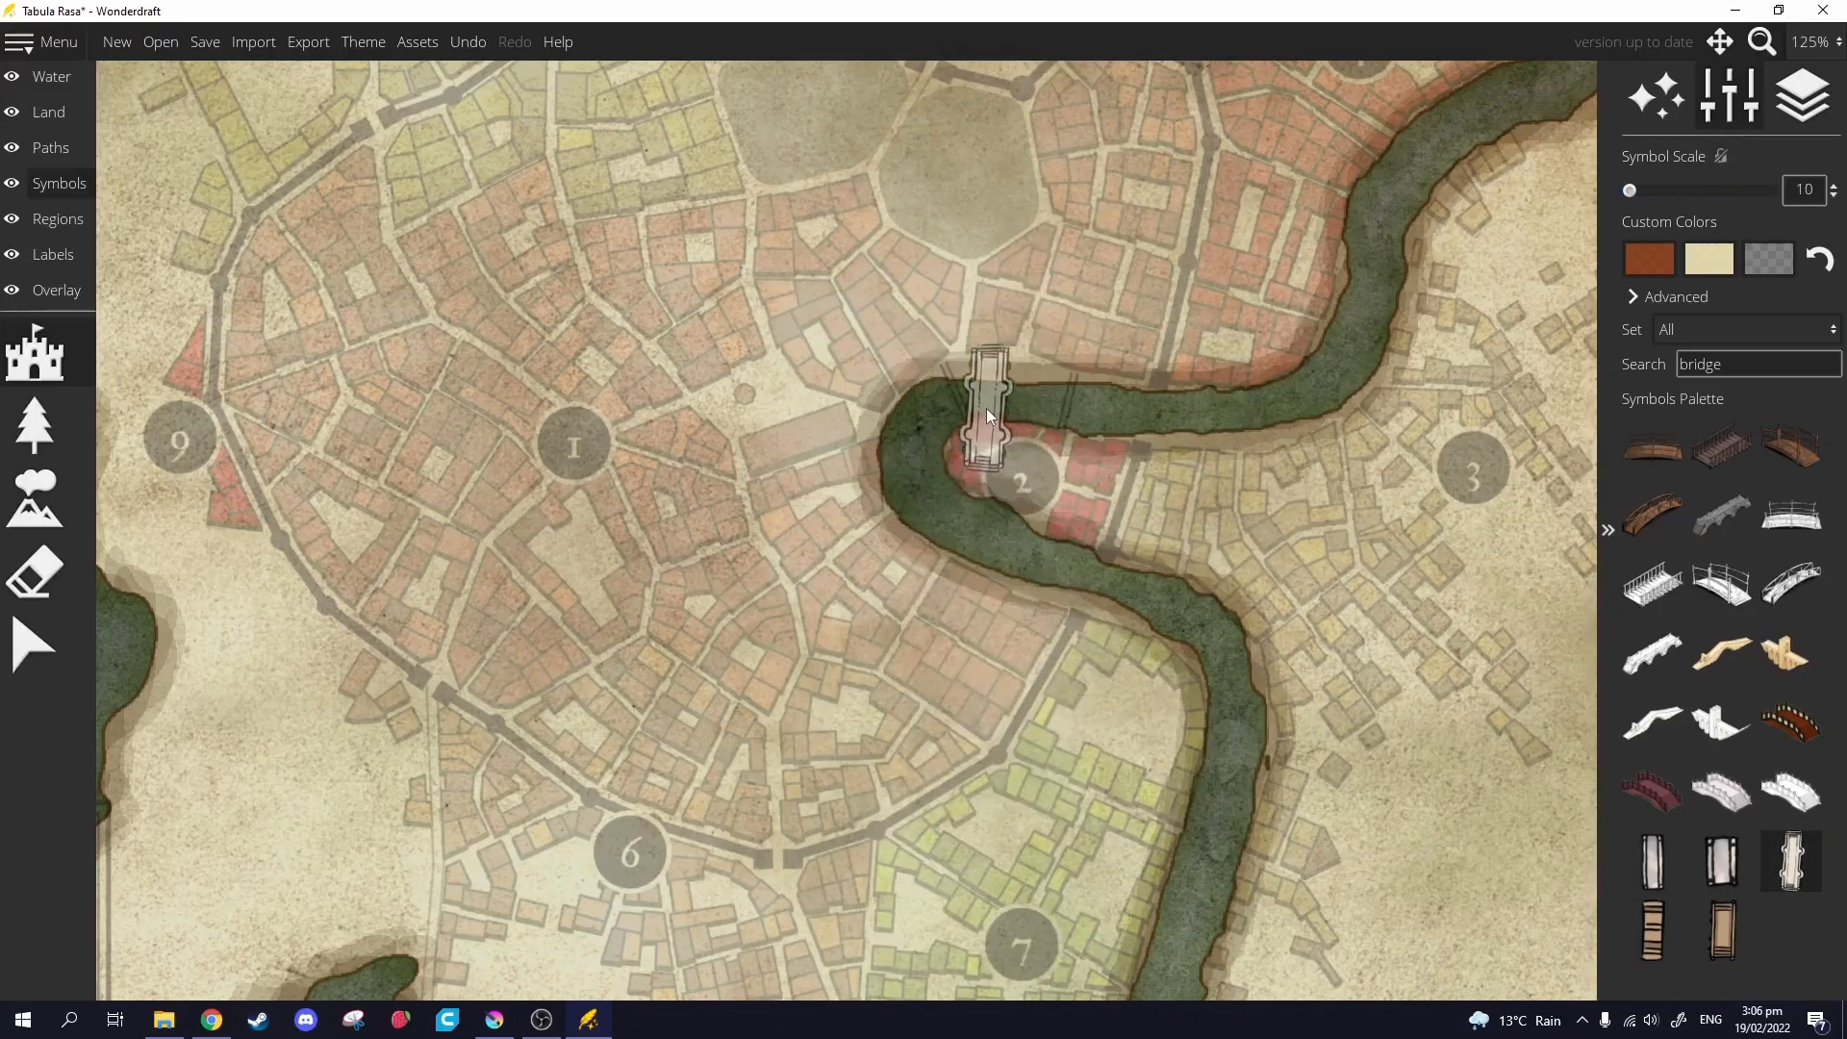
pyautogui.click(1674, 862)
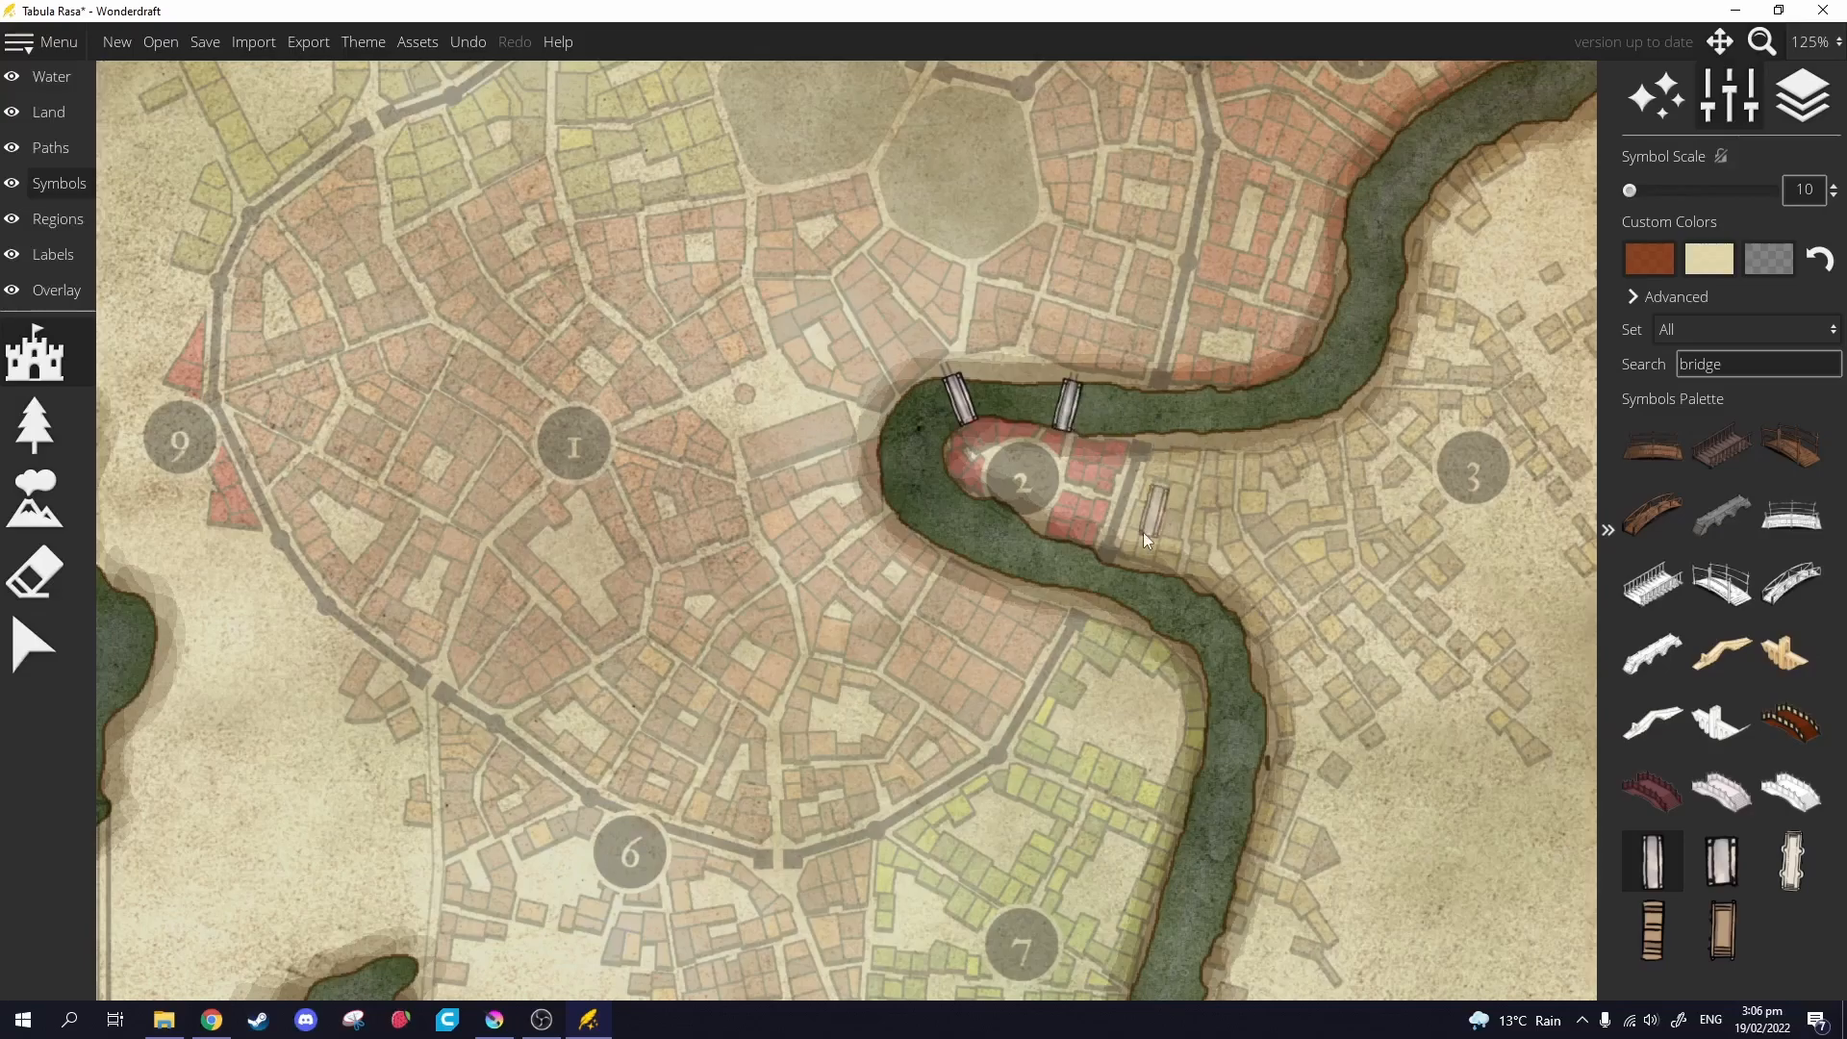
pyautogui.moveTo(1087, 568); pyautogui.dragTo(1084, 319)
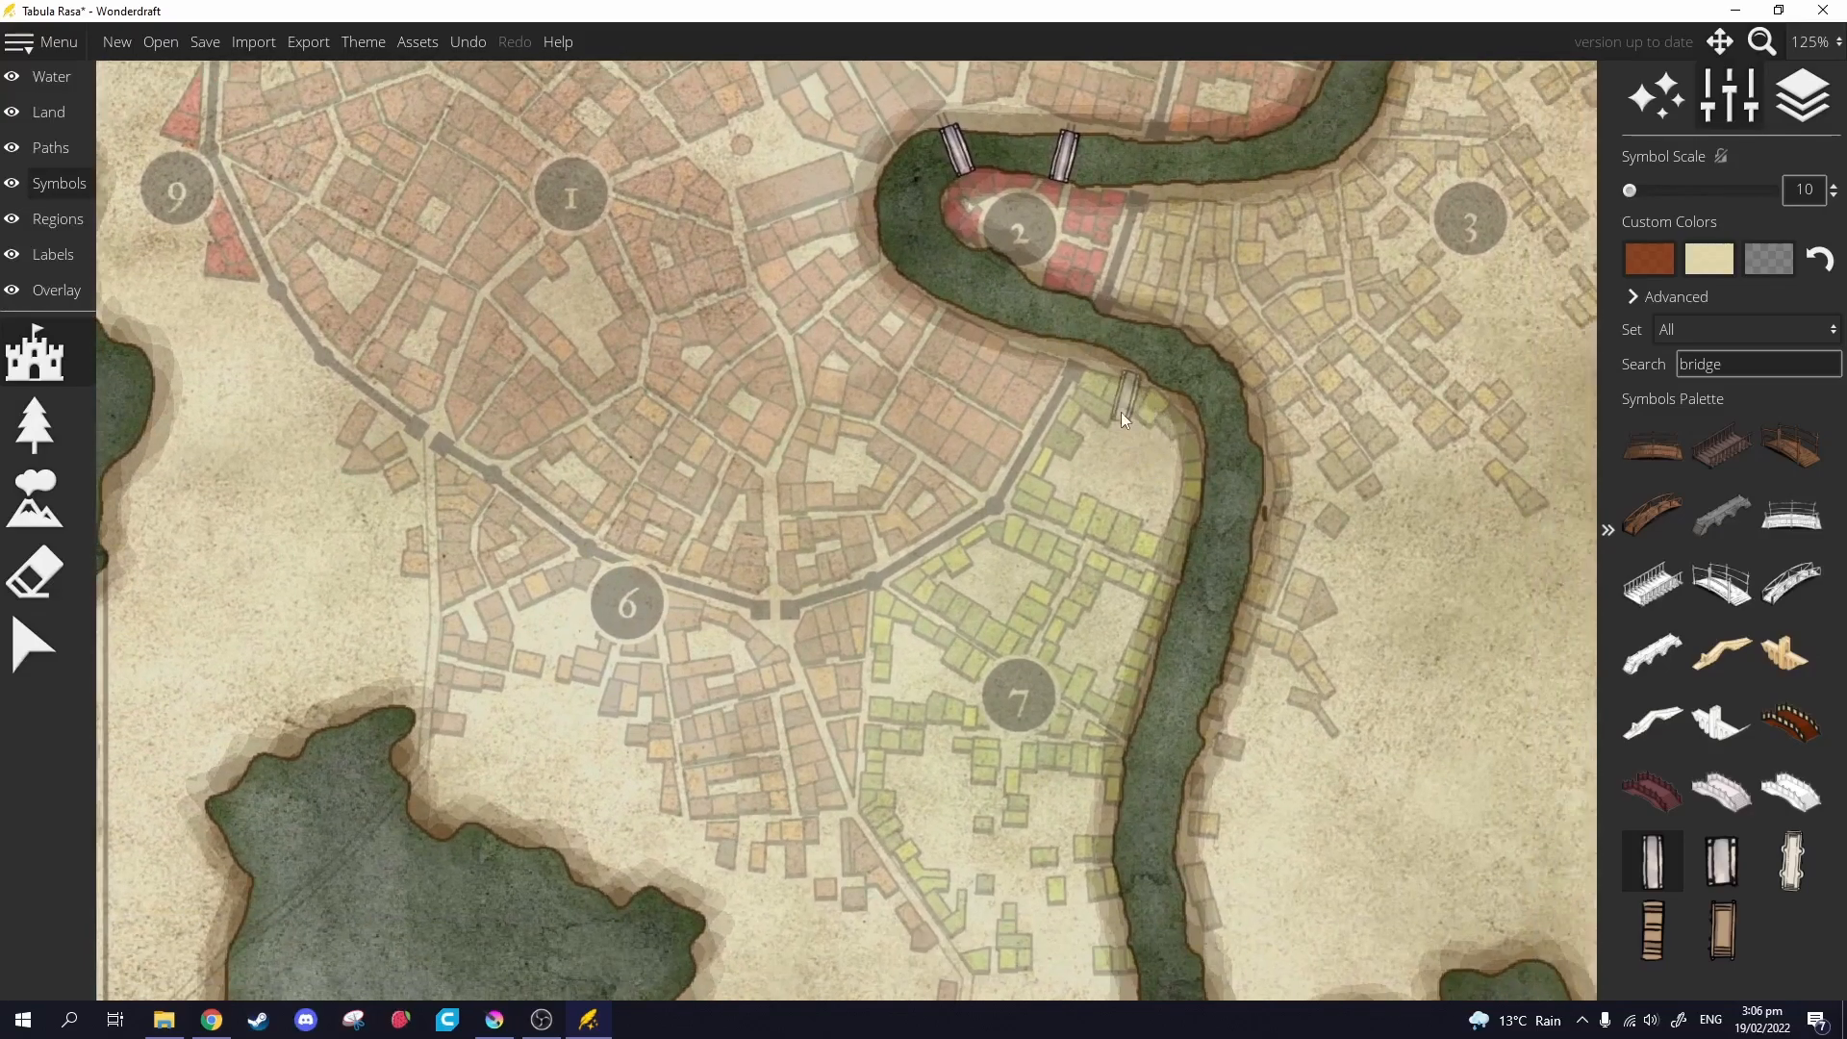
pyautogui.moveTo(1122, 416); pyautogui.dragTo(1047, 681)
pyautogui.moveTo(1052, 469); pyautogui.dragTo(991, 754)
pyautogui.moveTo(817, 586); pyautogui.dragTo(637, 757)
pyautogui.moveTo(824, 626)
pyautogui.mouseDown()
pyautogui.moveTo(1046, 894)
pyautogui.moveTo(1245, 563)
pyautogui.moveTo(1332, 289)
pyautogui.mouseUp()
pyautogui.moveTo(912, 808)
pyautogui.mouseDown()
pyautogui.moveTo(1043, 534)
pyautogui.moveTo(1155, 117)
pyautogui.mouseUp()
pyautogui.moveTo(1190, 521)
pyautogui.mouseDown()
pyautogui.moveTo(1235, 300)
pyautogui.moveTo(1264, 277)
pyautogui.mouseUp()
pyautogui.moveTo(1449, 502); pyautogui.dragTo(666, 440)
pyautogui.moveTo(883, 485)
pyautogui.mouseDown()
pyautogui.moveTo(926, 663)
pyautogui.moveTo(830, 935)
pyautogui.mouseUp()
pyautogui.moveTo(737, 325)
pyautogui.mouseDown()
pyautogui.moveTo(773, 416)
pyautogui.moveTo(819, 746)
pyautogui.moveTo(897, 862)
pyautogui.moveTo(954, 874)
pyautogui.mouseUp()
pyautogui.scroll(2, 903, 756)
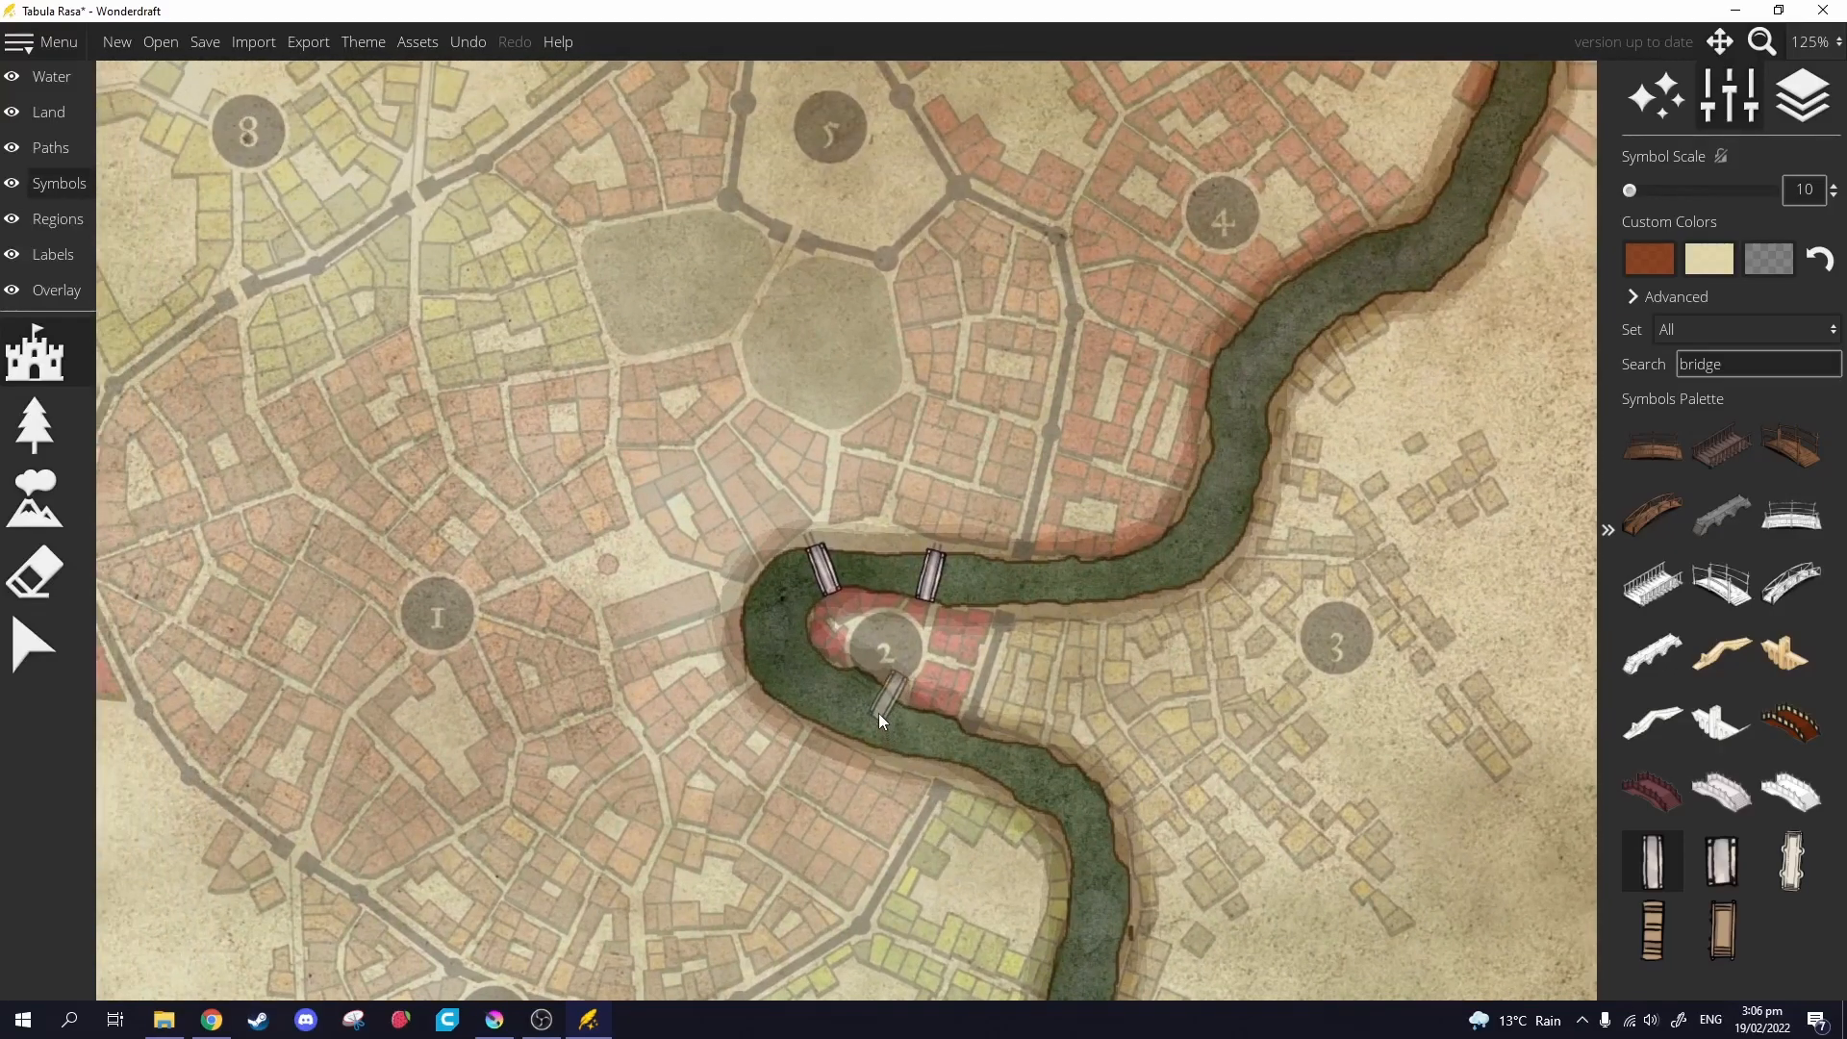
pyautogui.scroll(-5, 878, 712)
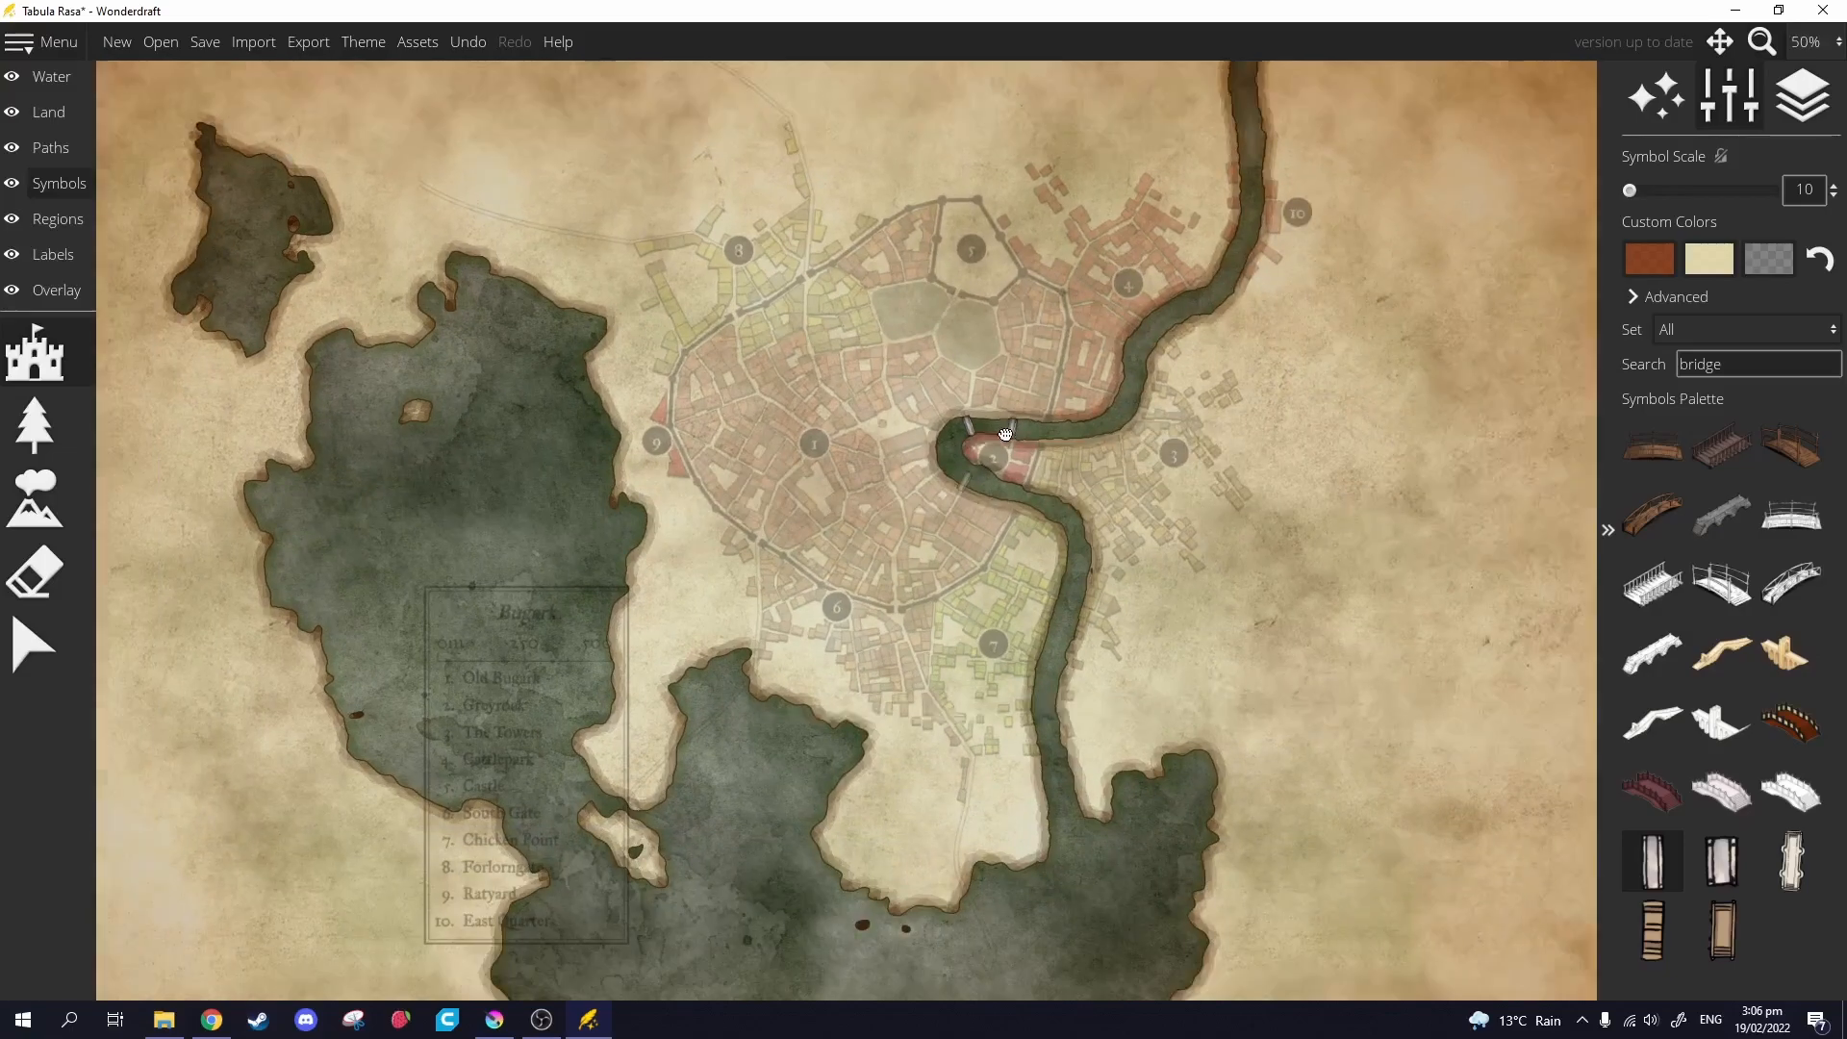
pyautogui.moveTo(1005, 435); pyautogui.dragTo(1109, 310)
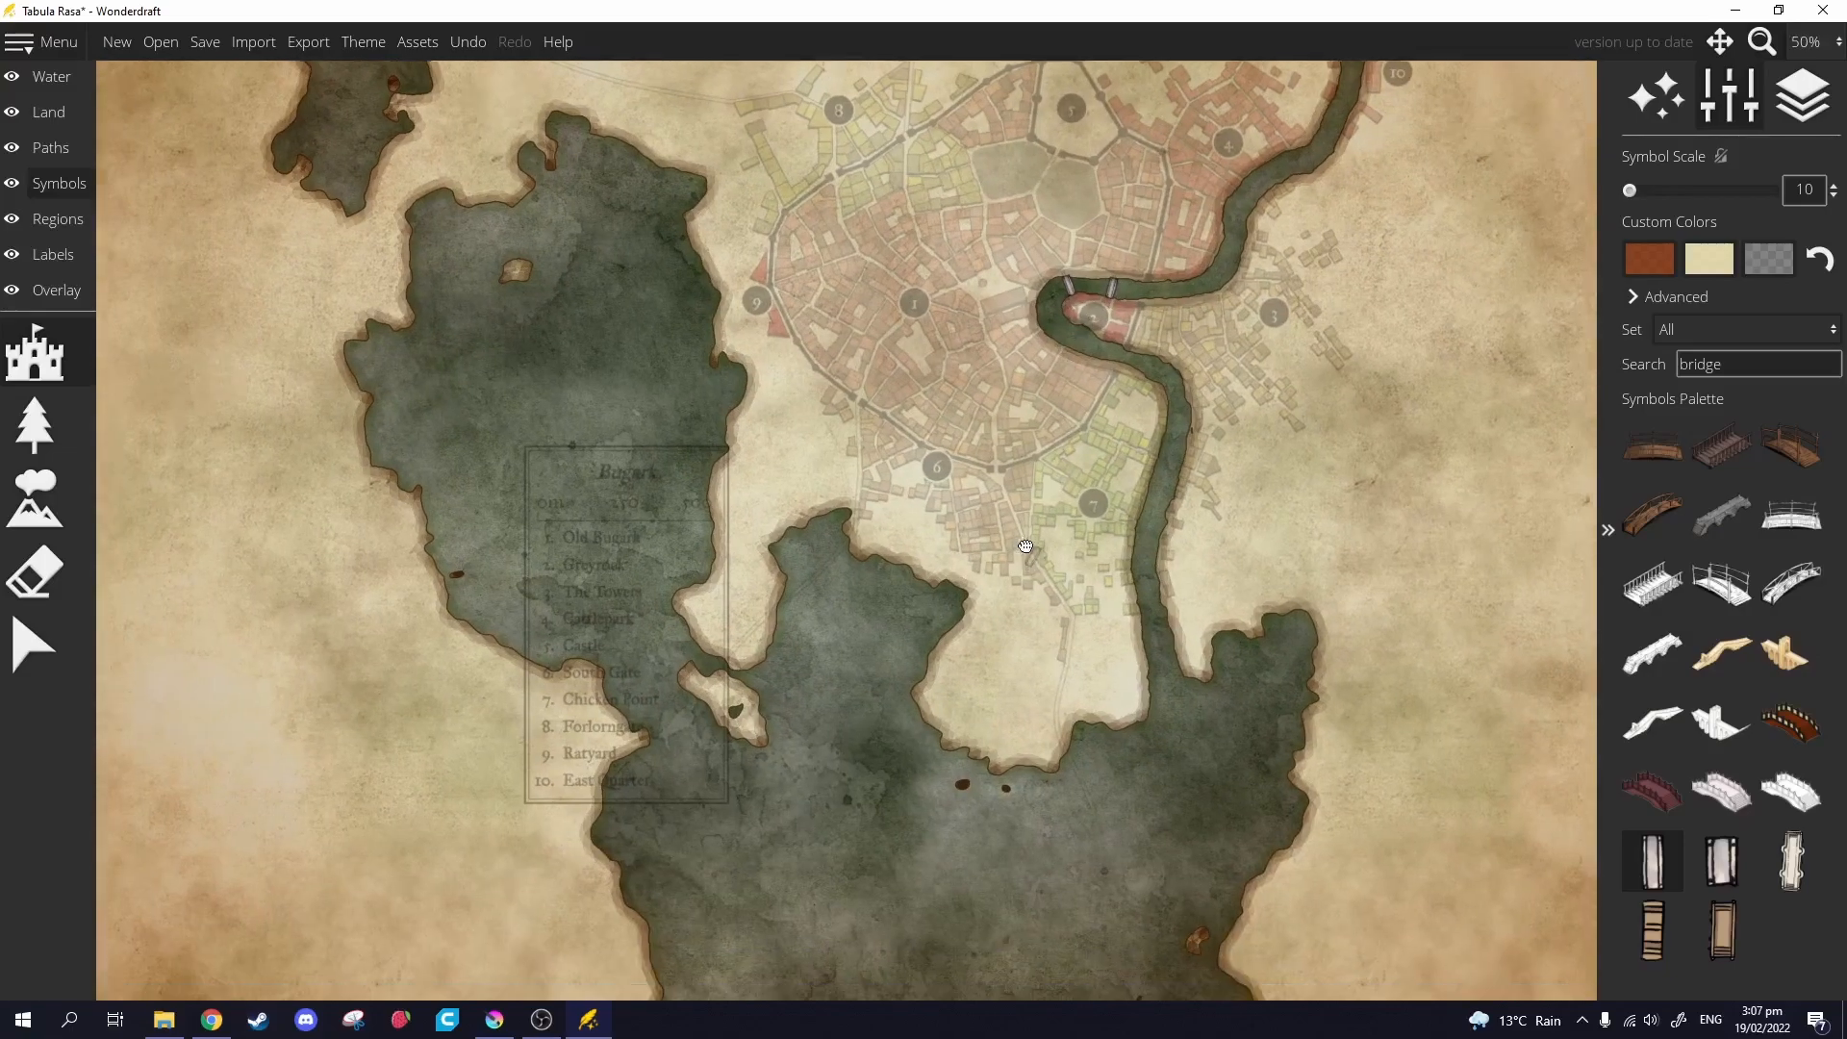
pyautogui.moveTo(1039, 578); pyautogui.dragTo(1070, 468)
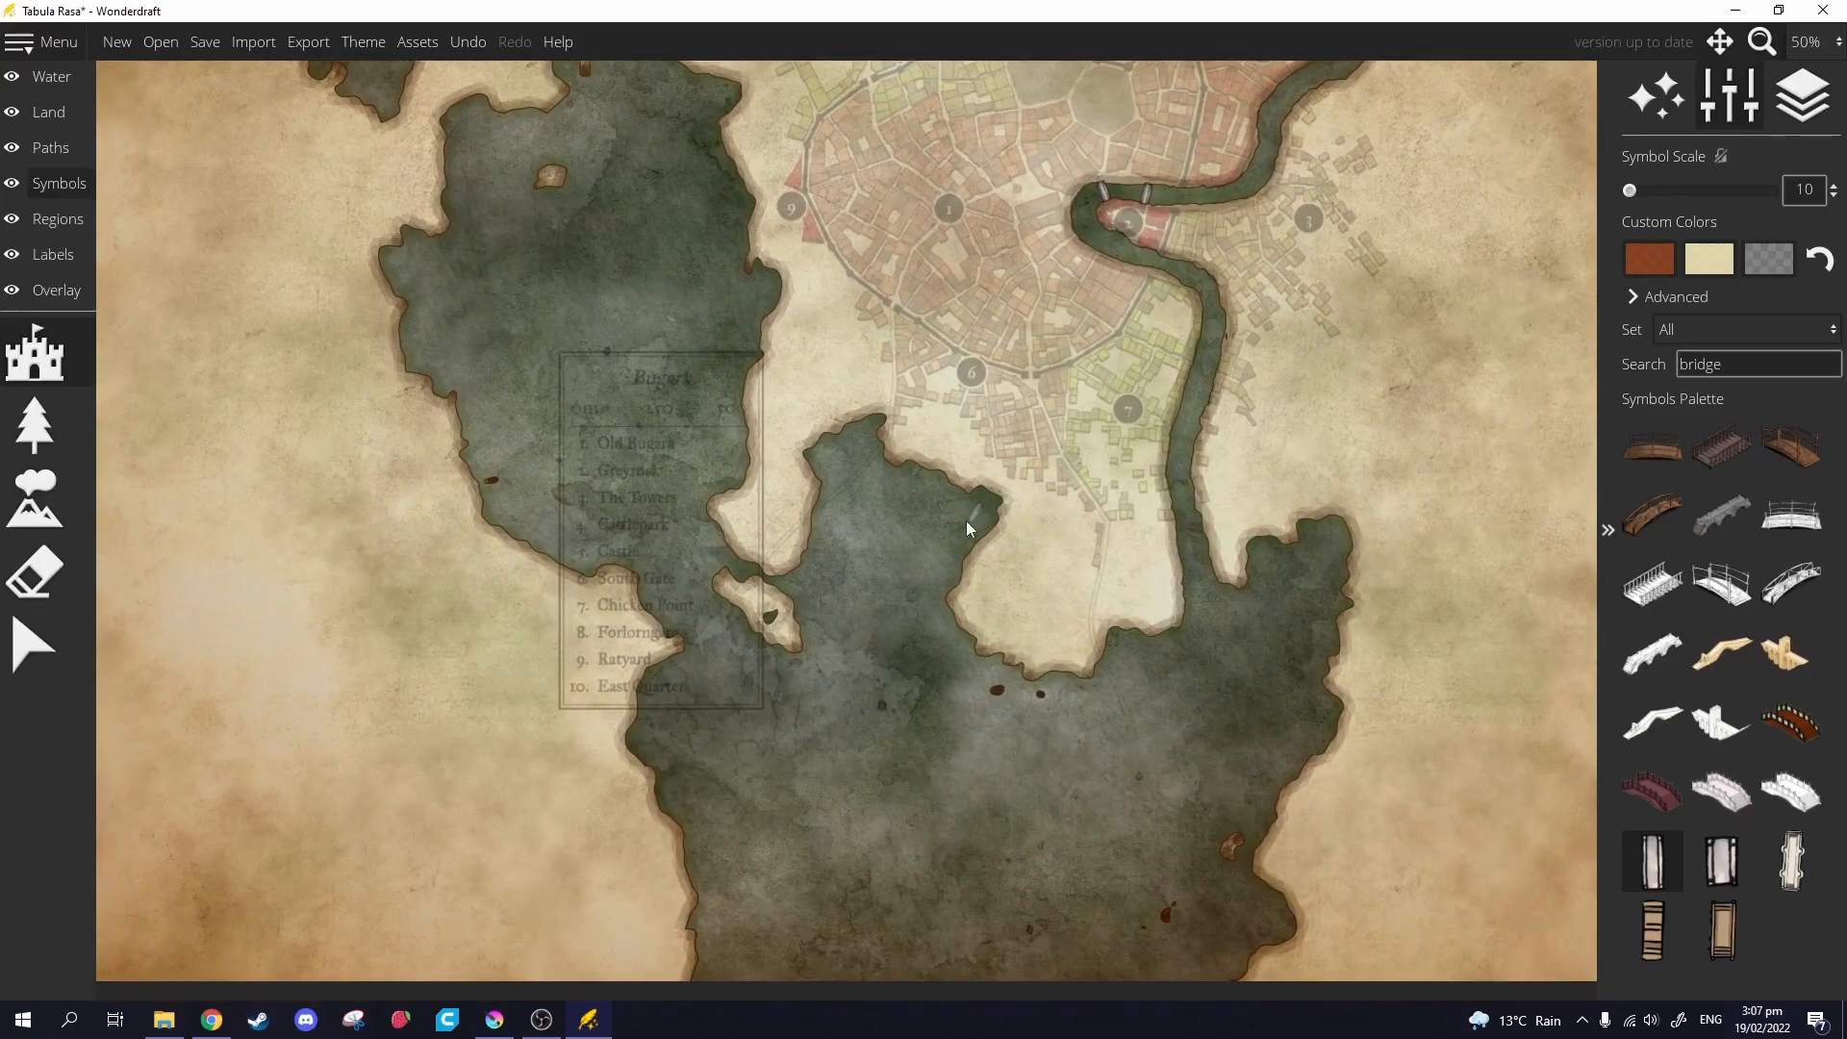
pyautogui.moveTo(1010, 583)
pyautogui.mouseDown()
pyautogui.moveTo(990, 560)
pyautogui.moveTo(866, 598)
pyautogui.moveTo(840, 633)
pyautogui.mouseUp()
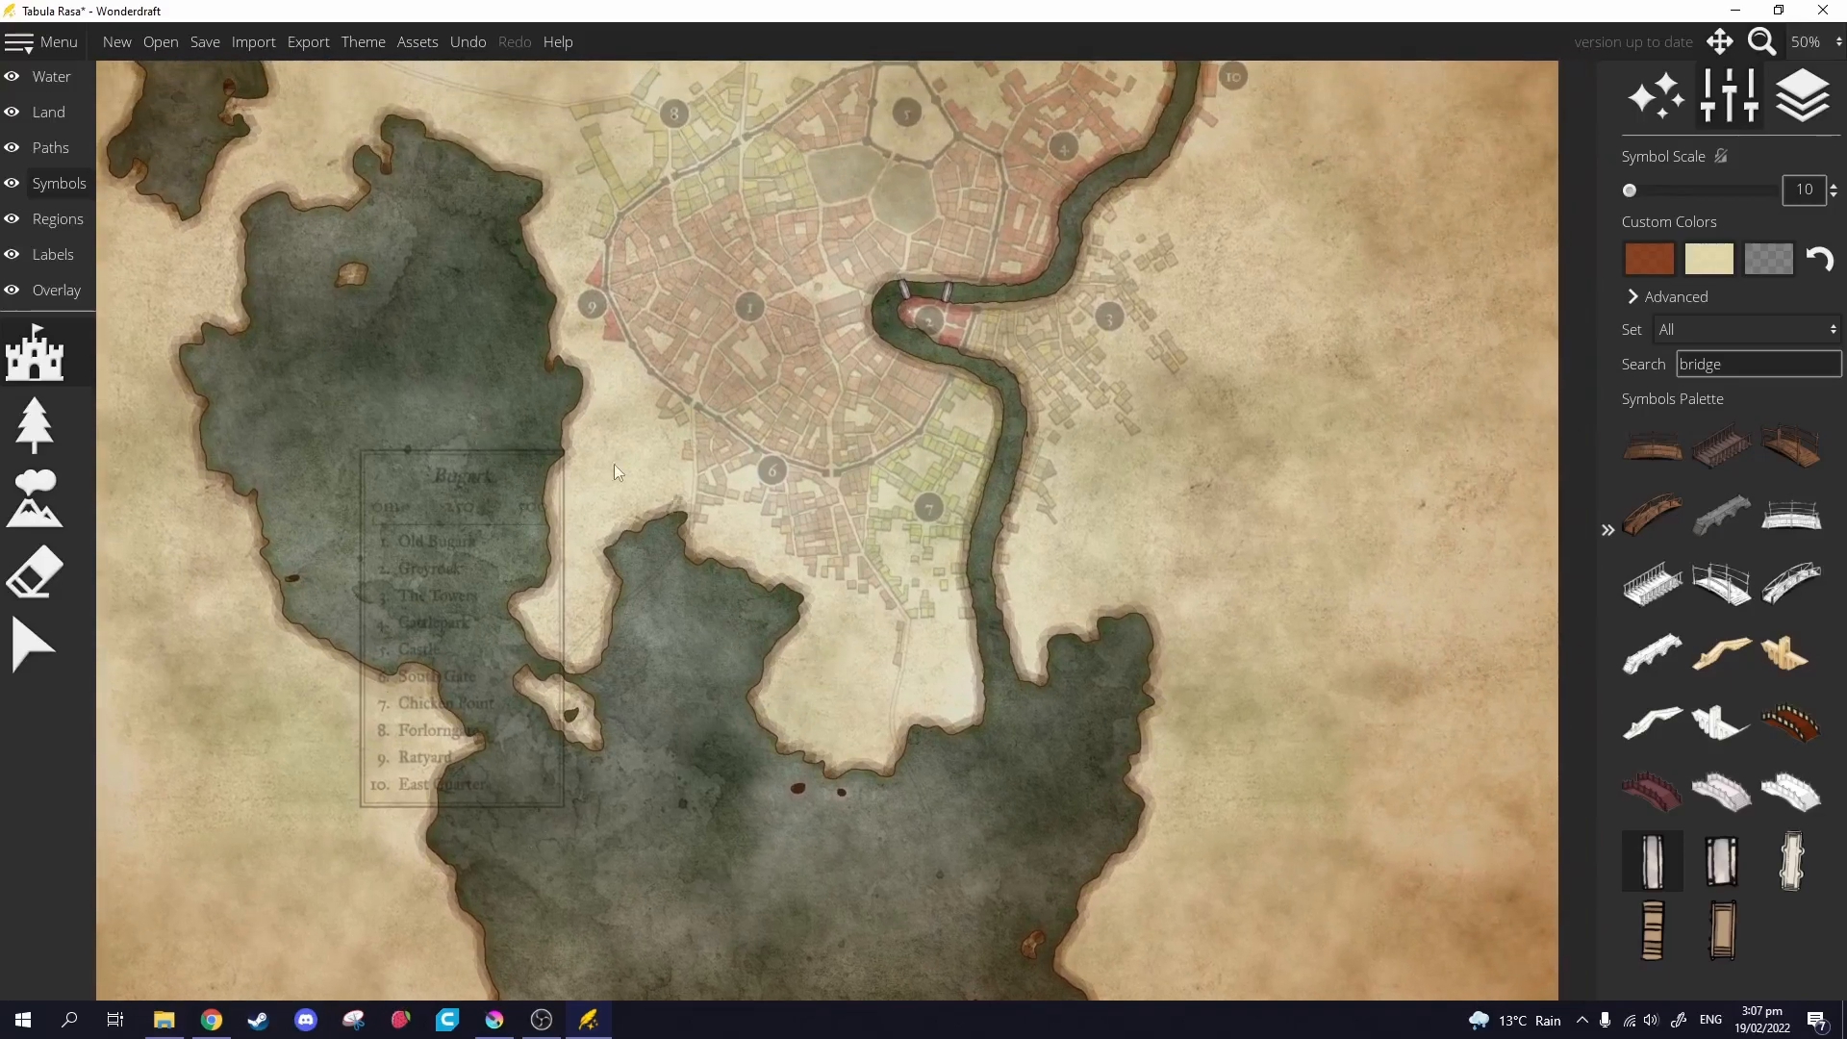
pyautogui.moveTo(1167, 815); pyautogui.dragTo(752, 553)
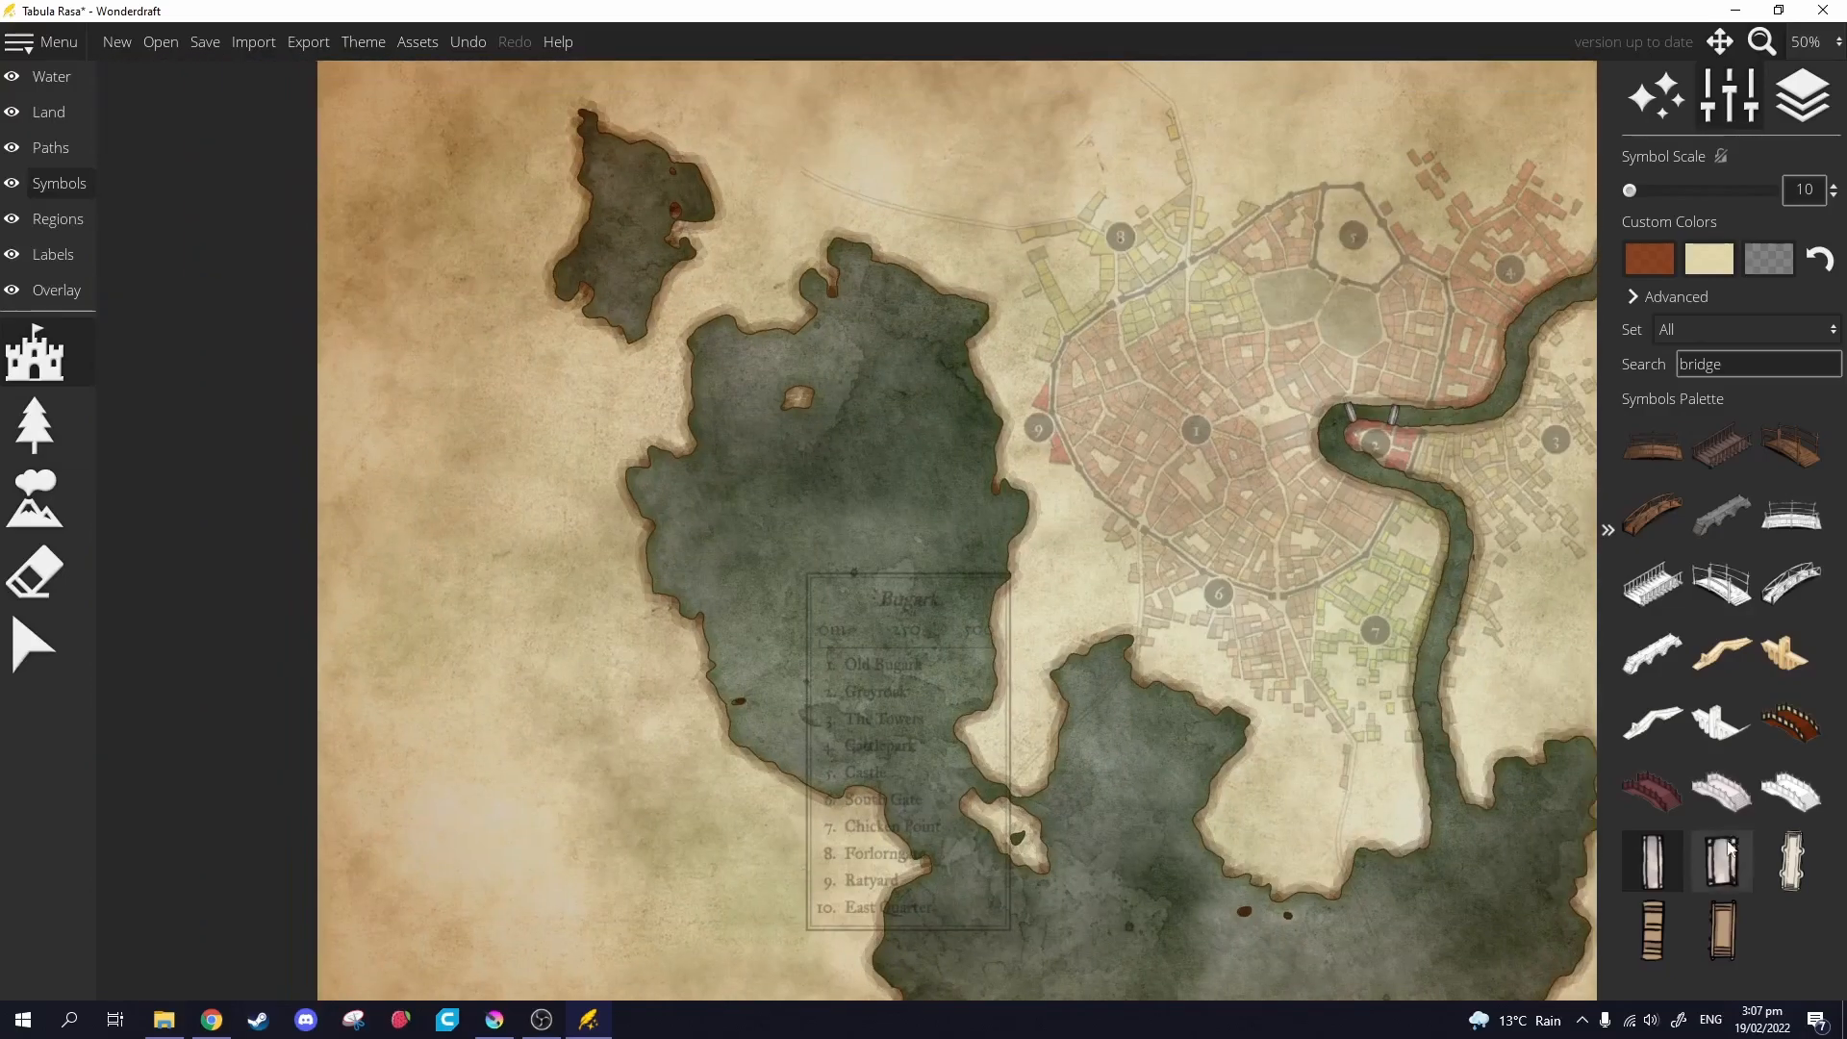
pyautogui.moveTo(1279, 527); pyautogui.dragTo(803, 614)
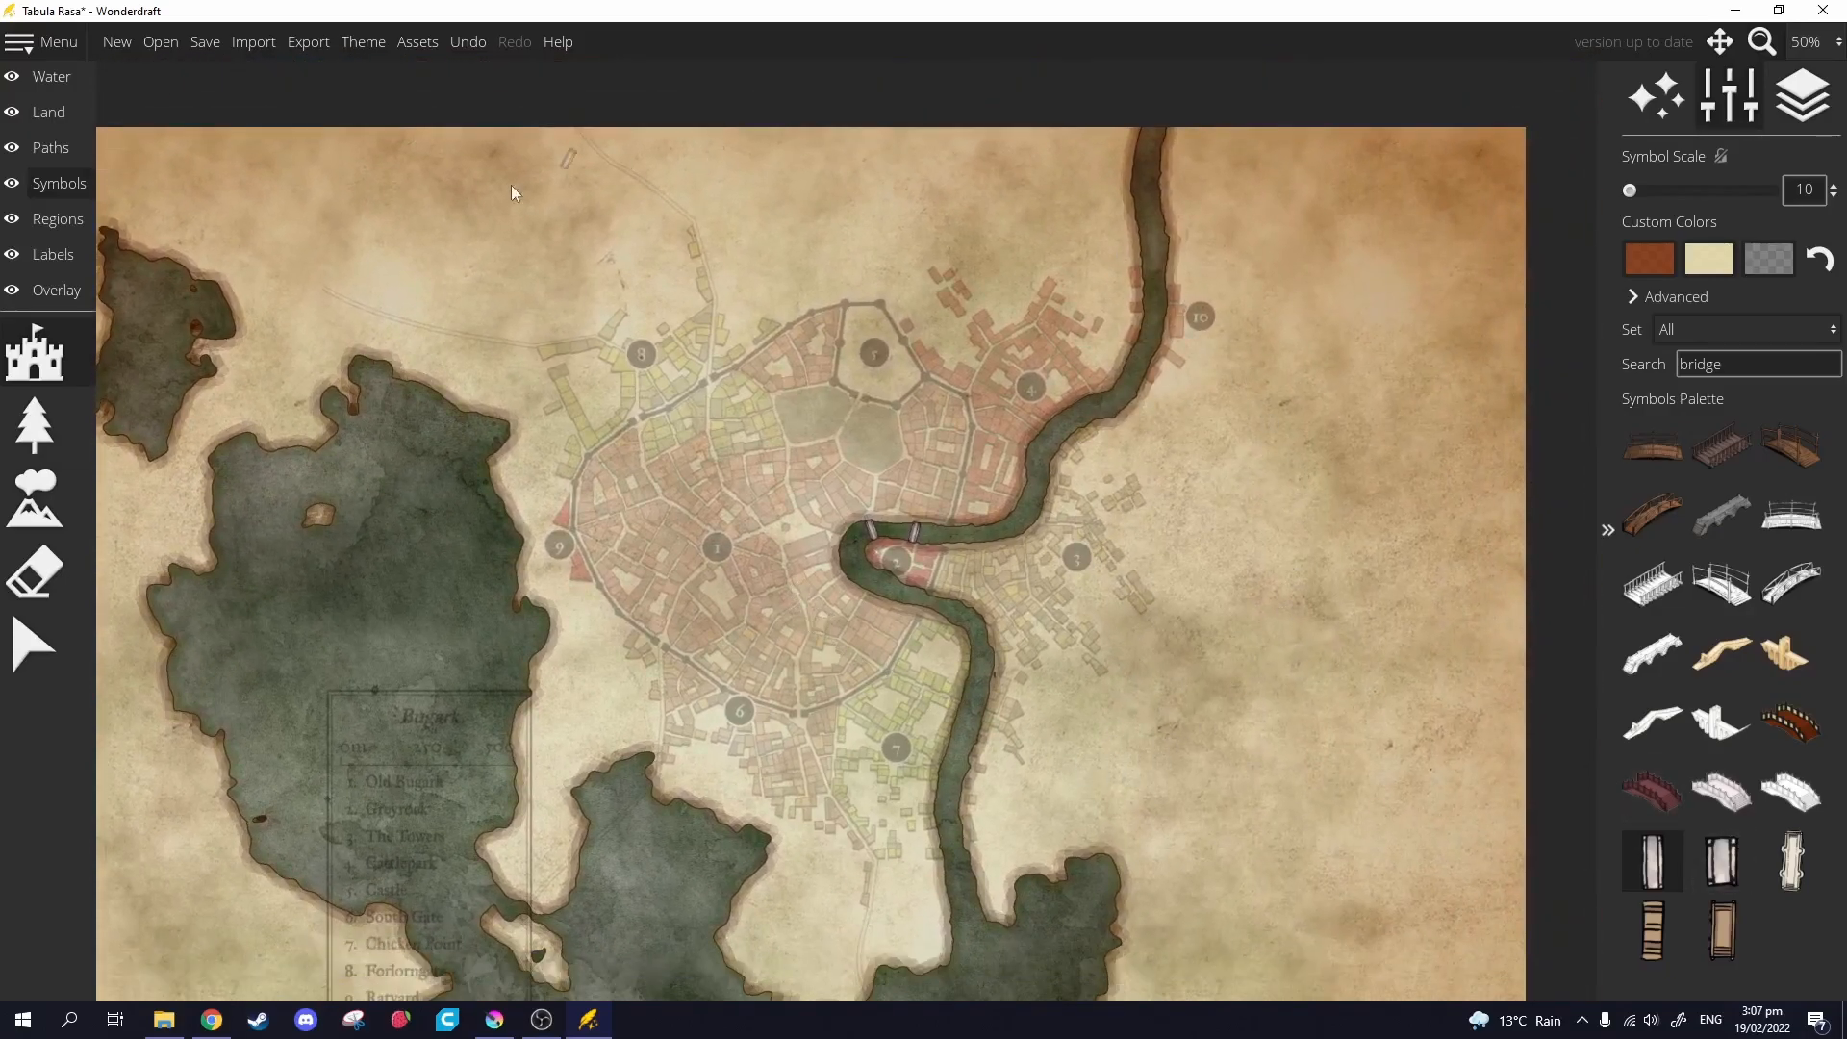
pyautogui.moveTo(936, 755); pyautogui.dragTo(942, 421)
pyautogui.moveTo(896, 524); pyautogui.dragTo(1015, 580)
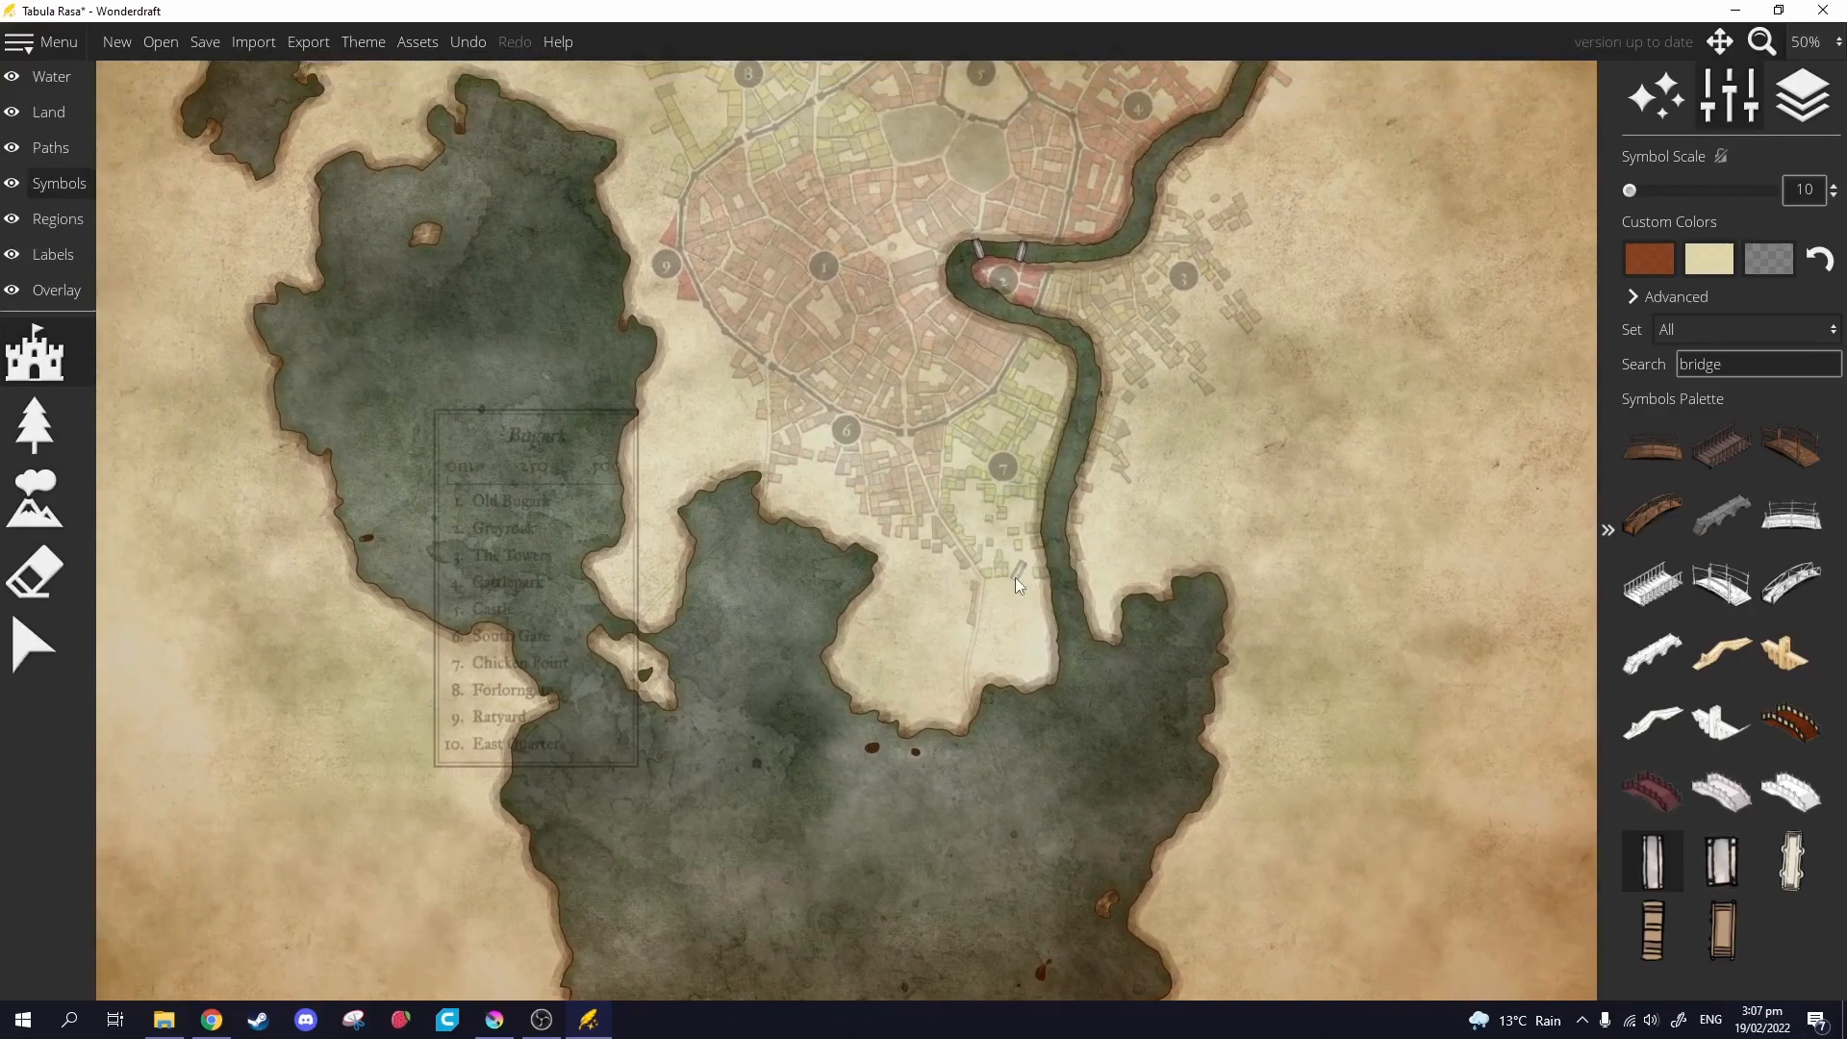
pyautogui.scroll(1, 948, 527)
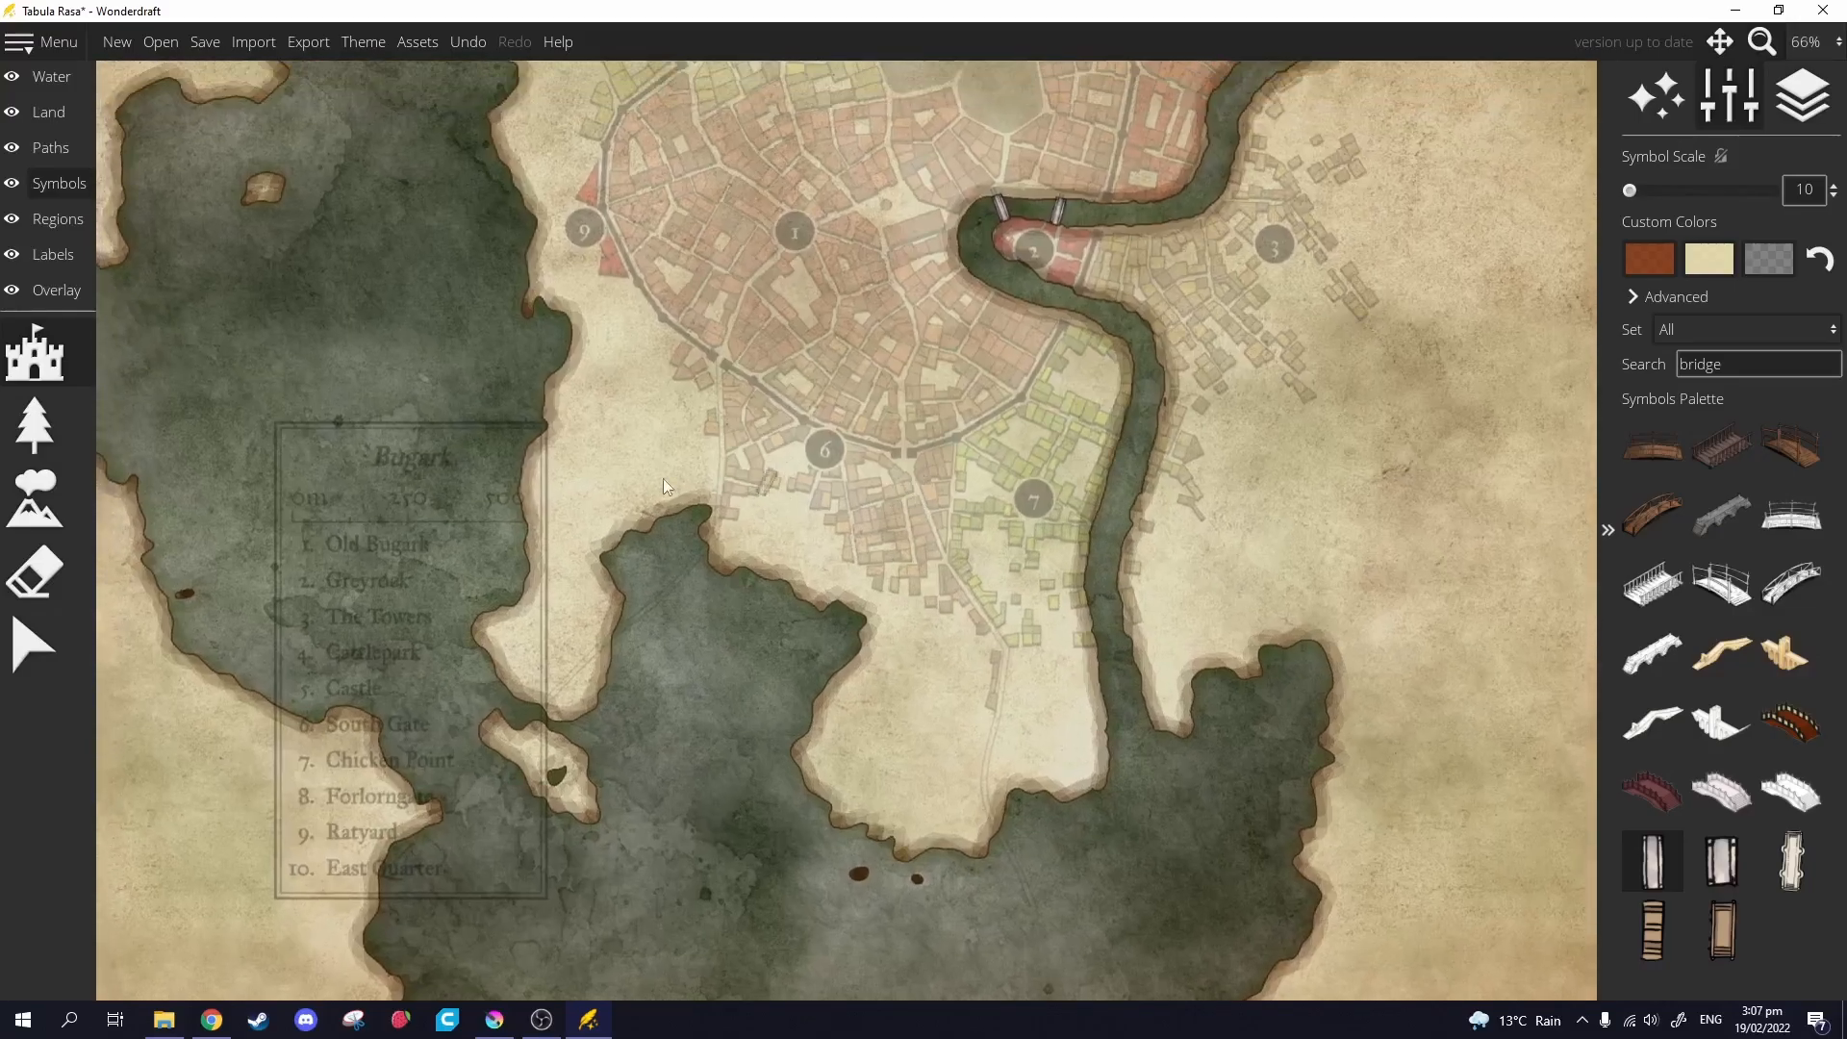
# Clear the 'bridge' symbol search and keep the symbol Set on All.
pyautogui.doubleClick(1681, 374)
pyautogui.press('BackSpace')
pyautogui.write('br')
pyautogui.press('BackSpace')
pyautogui.press('BackSpace')
pyautogui.press('BackSpace')
pyautogui.press('BackSpace')
pyautogui.press('BackSpace')
pyautogui.press('BackSpace')
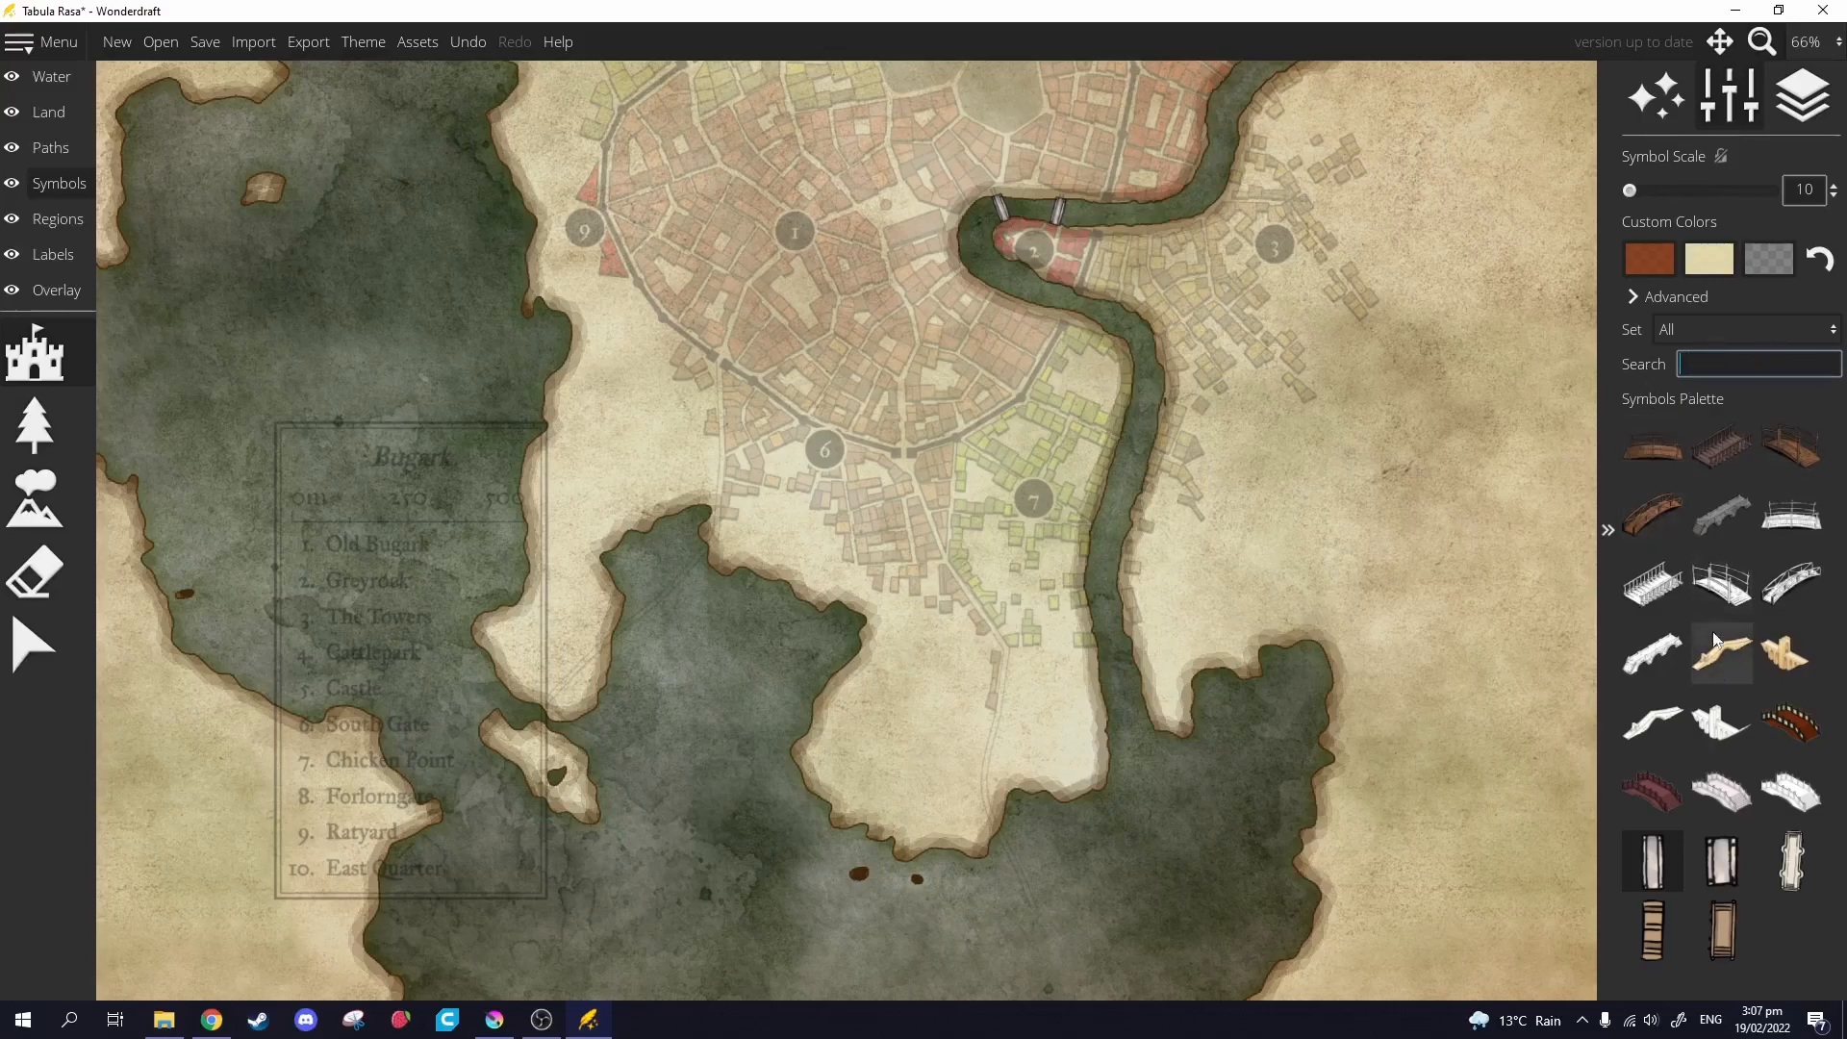
pyautogui.click(1682, 330)
pyautogui.click(1659, 40)
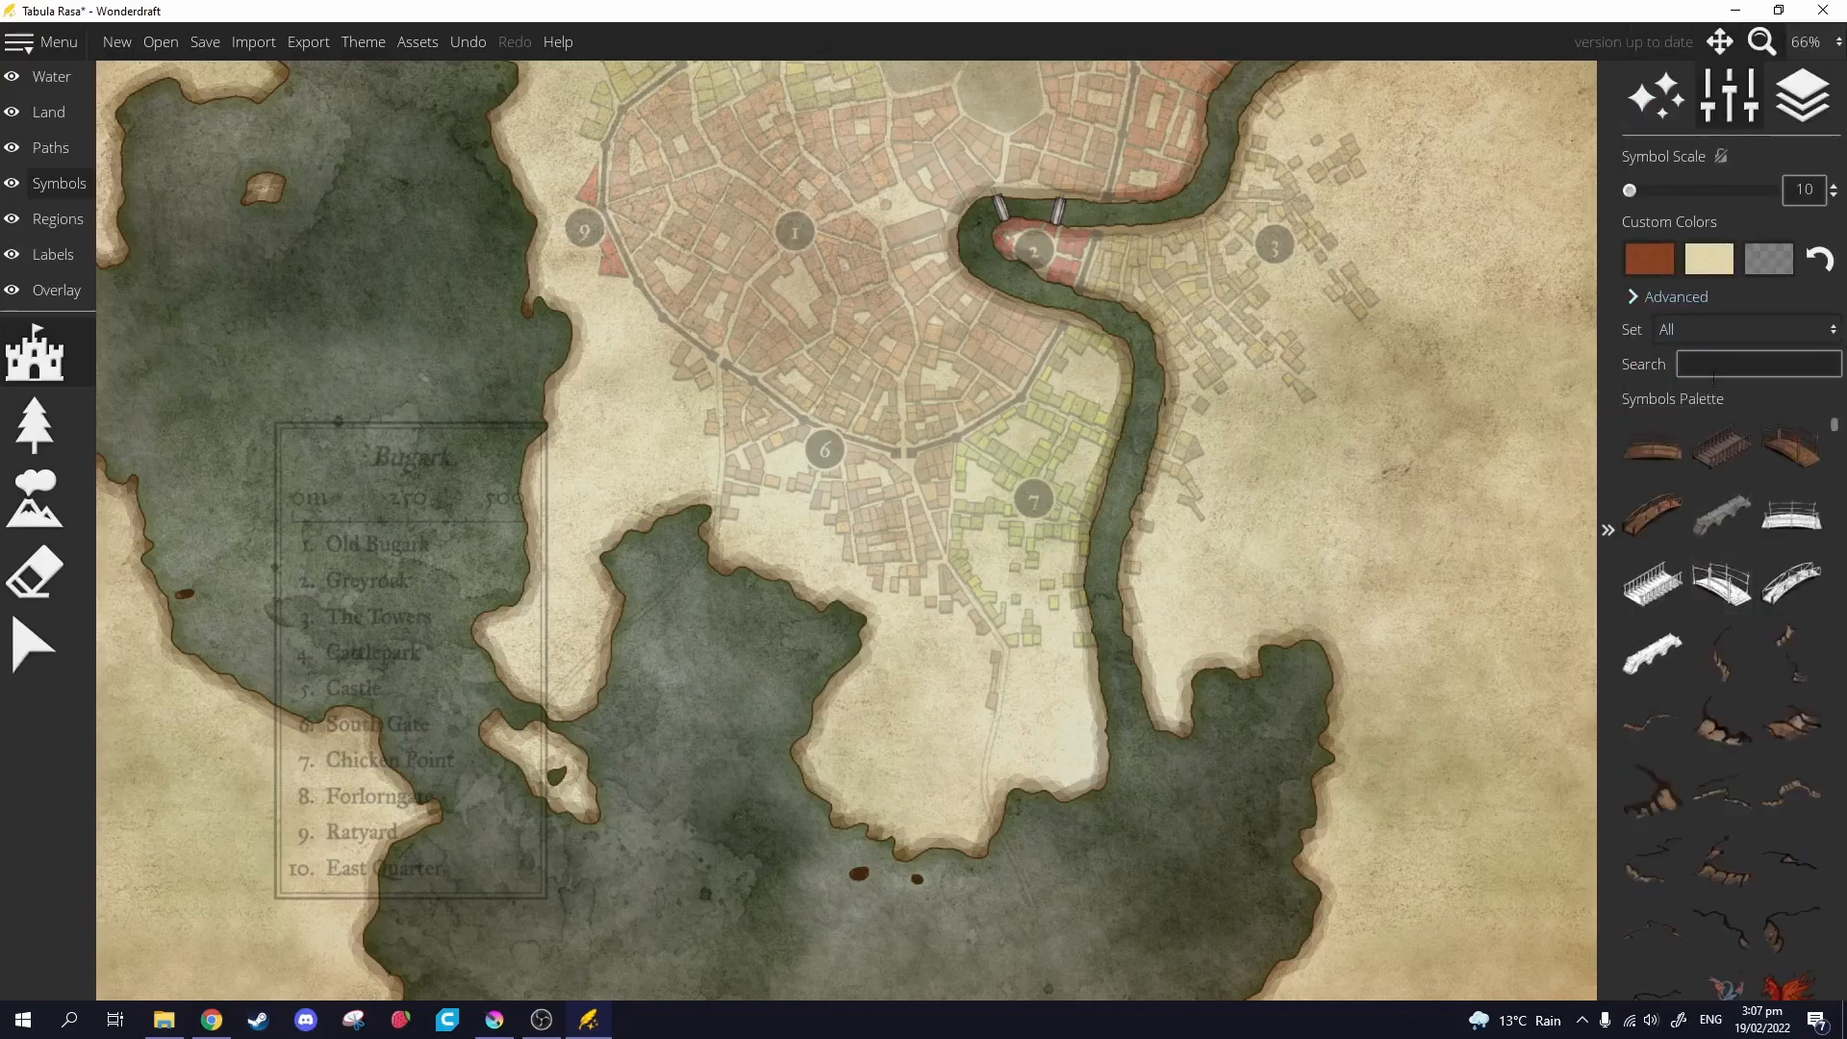
# Scroll the Symbols Palette down to the red marker symbols.
pyautogui.scroll(-5, 1722, 689)
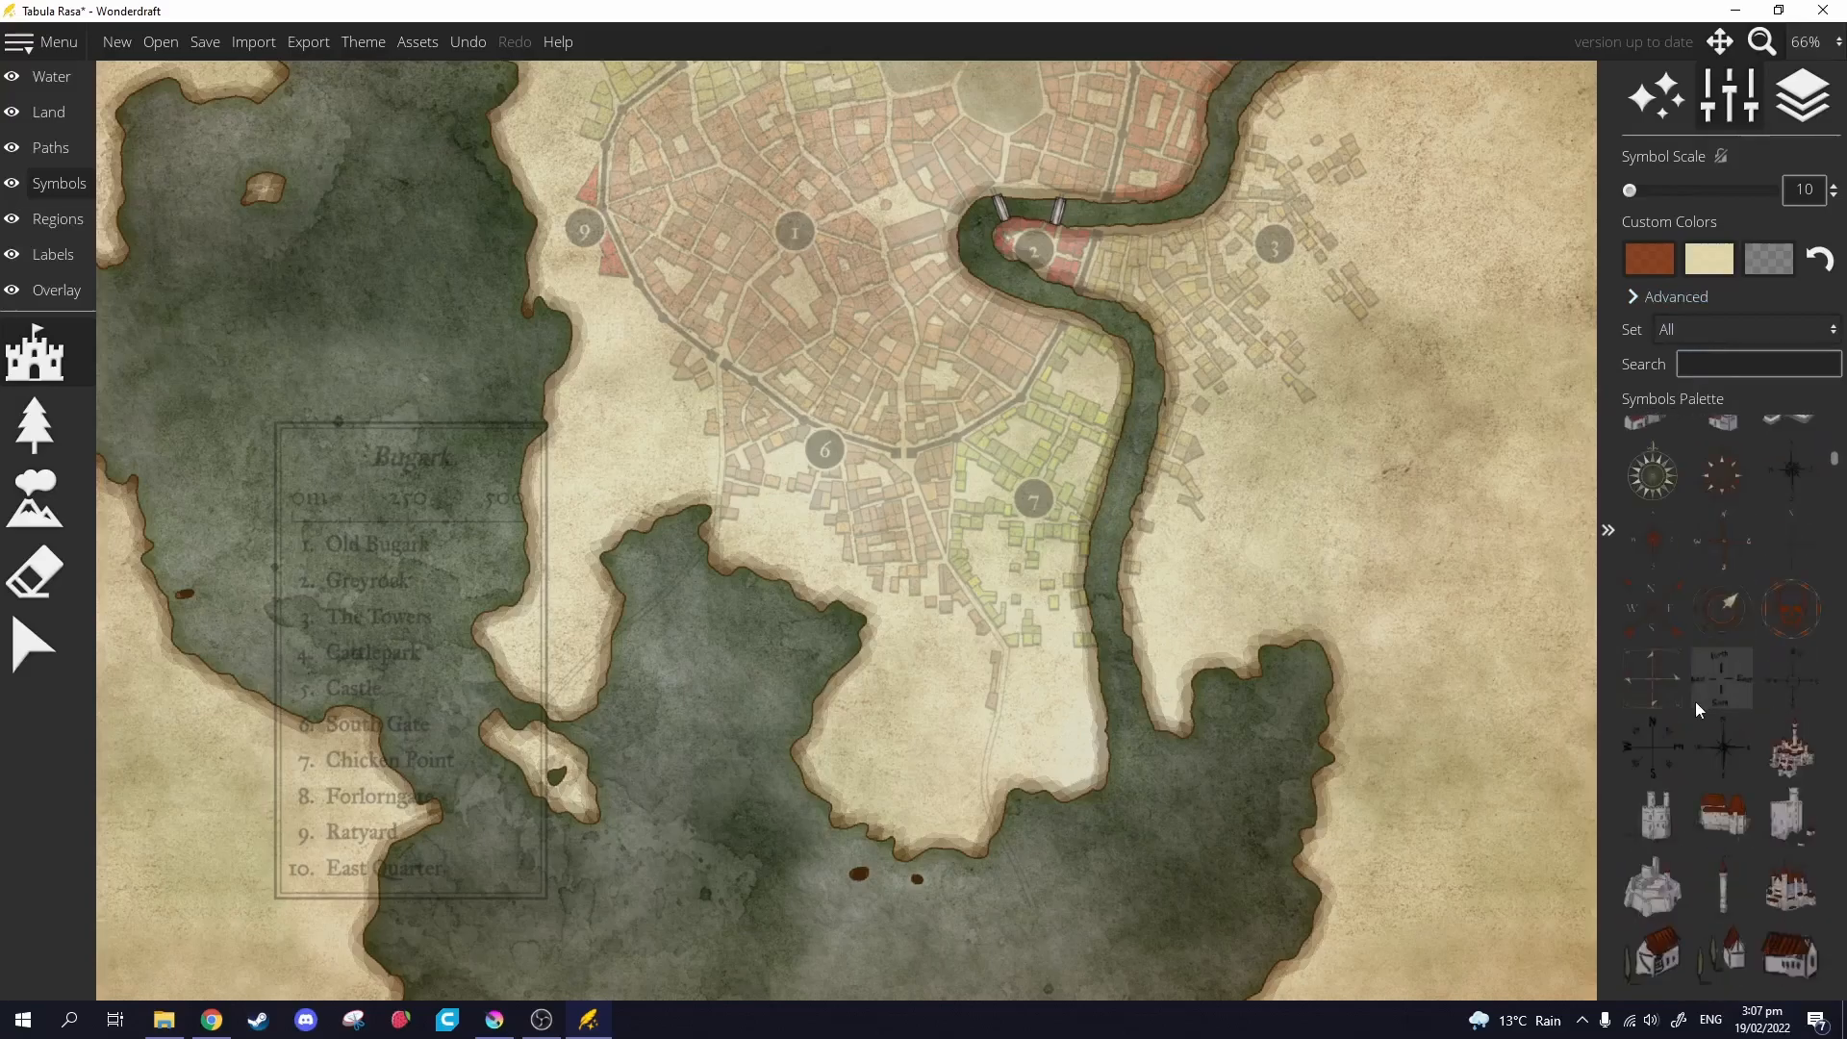
pyautogui.scroll(-19, 1699, 723)
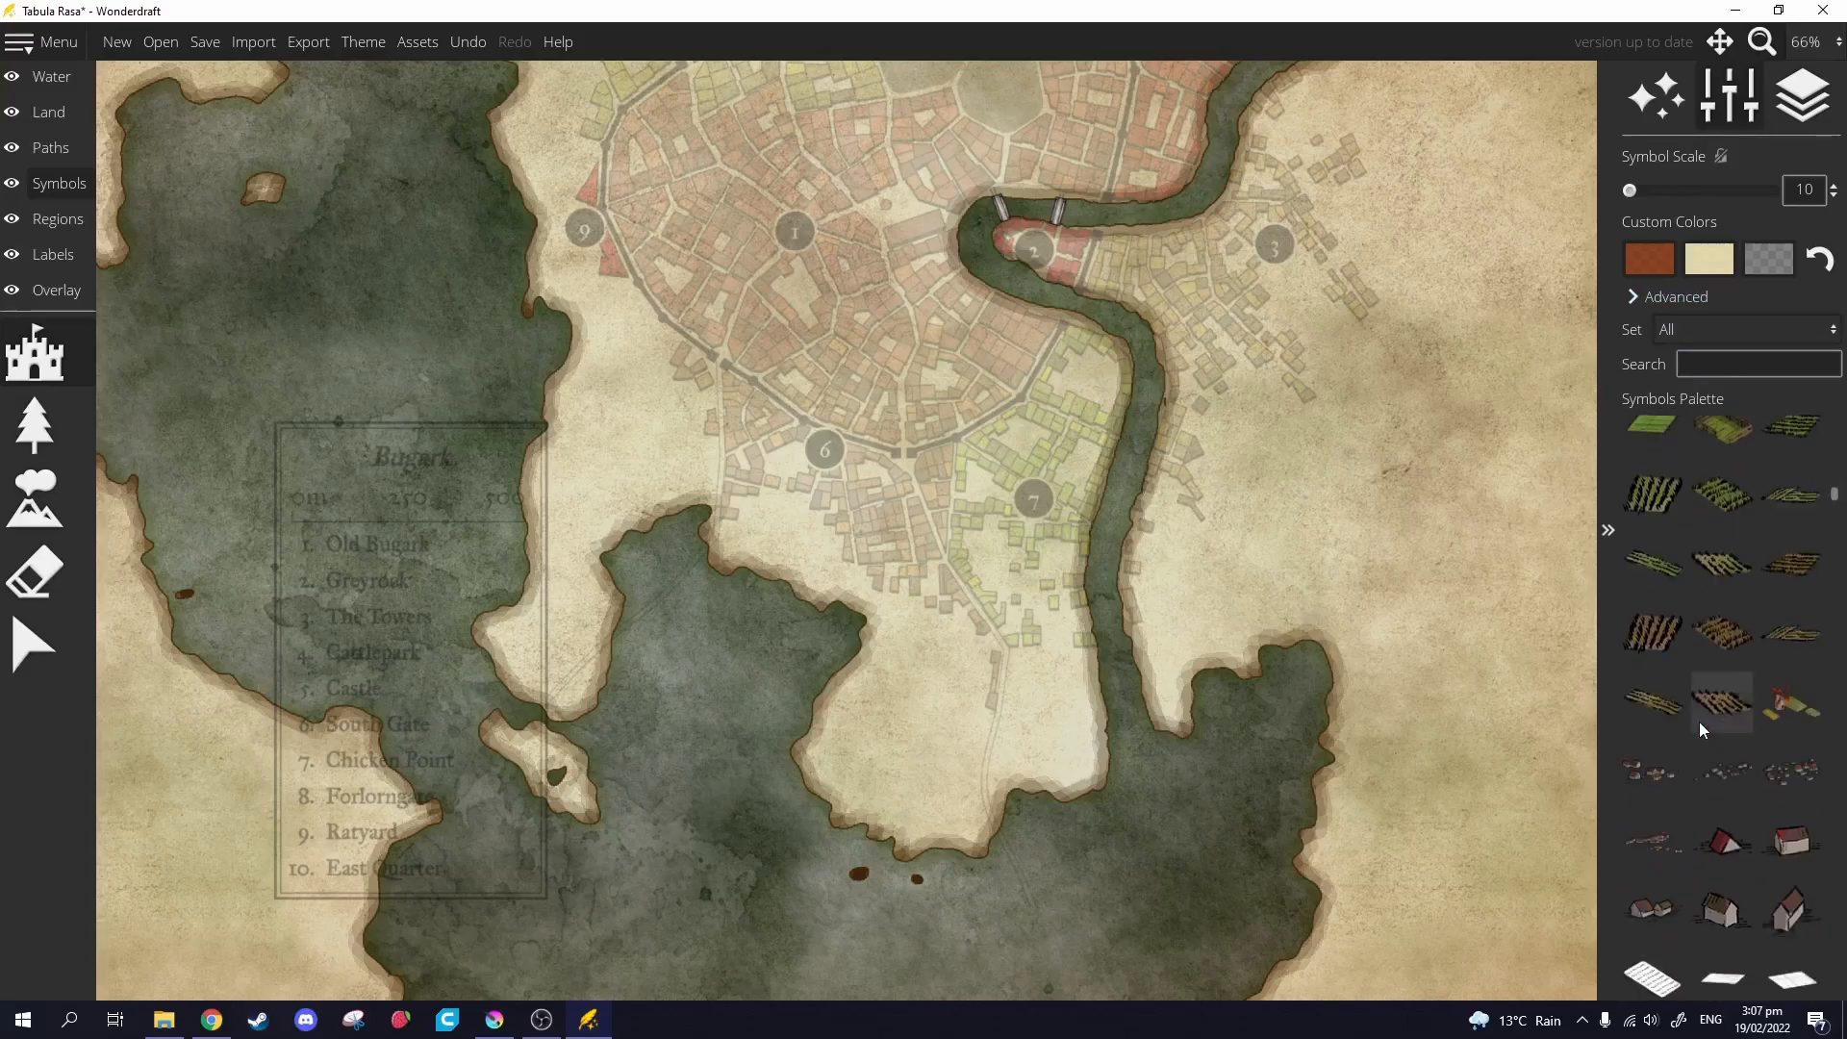
pyautogui.scroll(-12, 1705, 735)
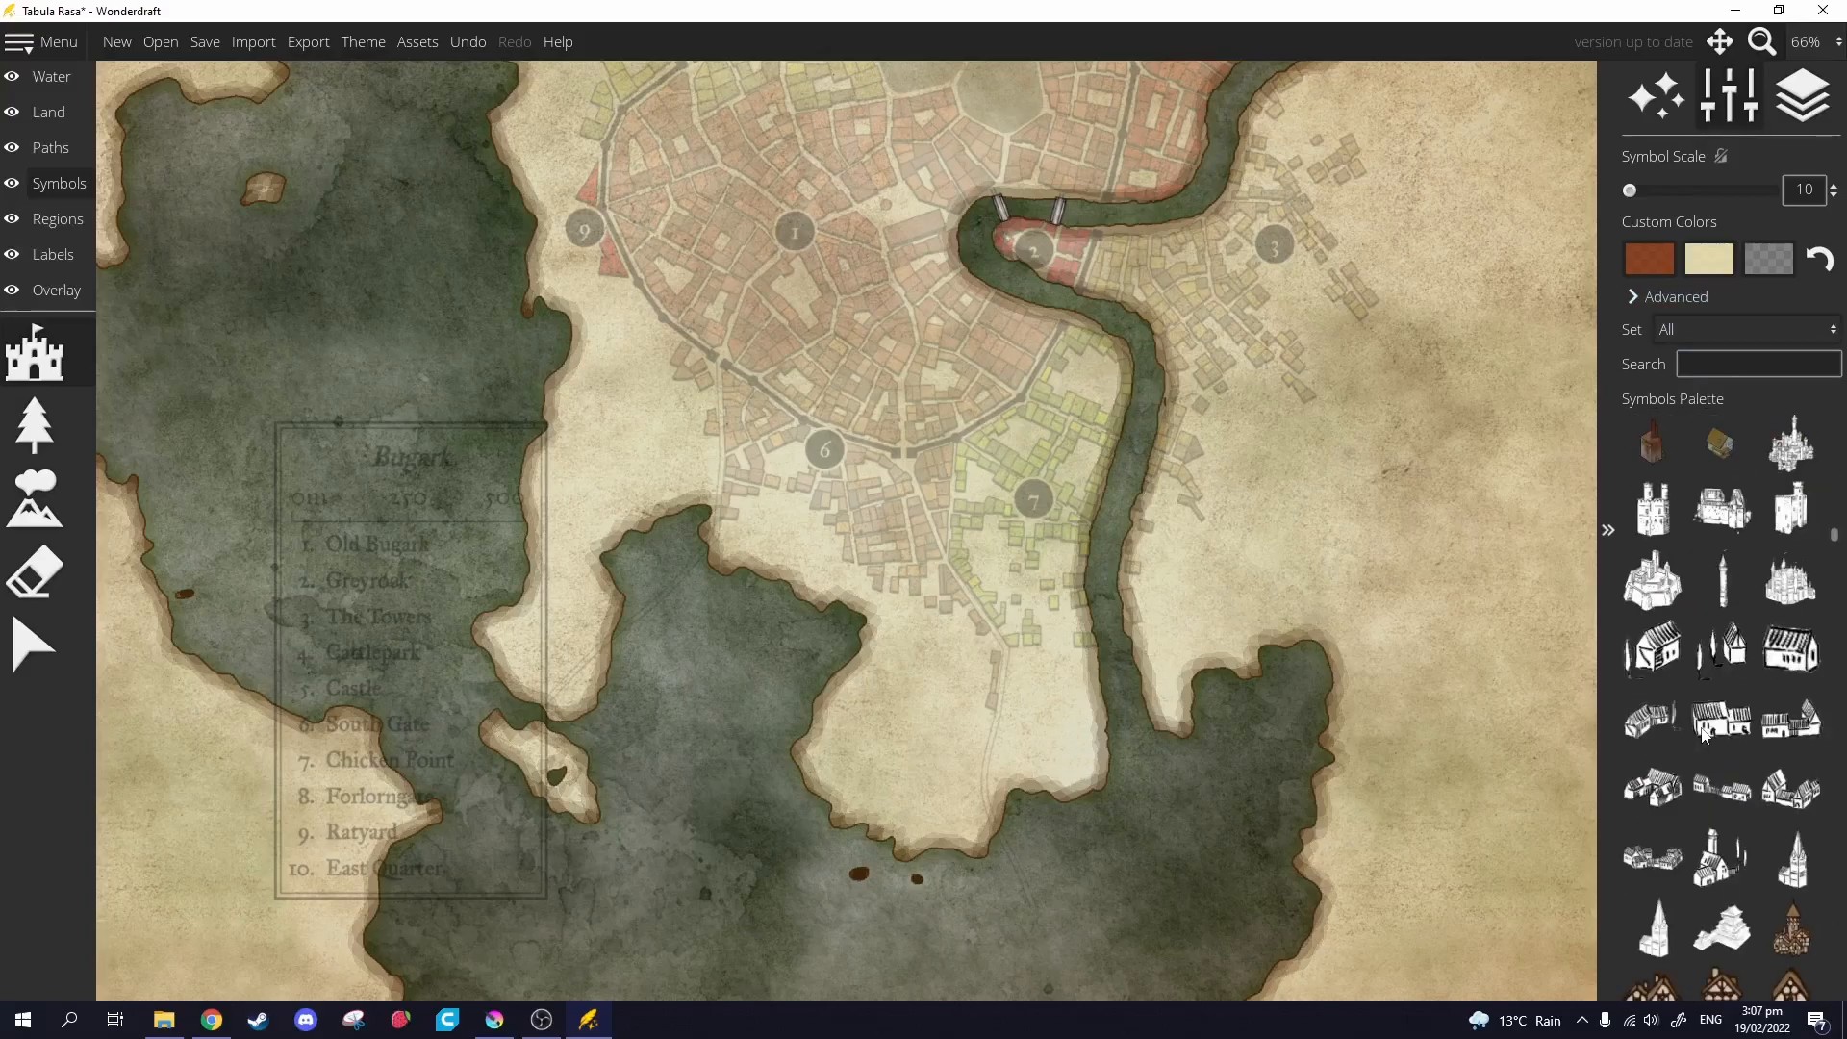
pyautogui.scroll(-10, 1701, 731)
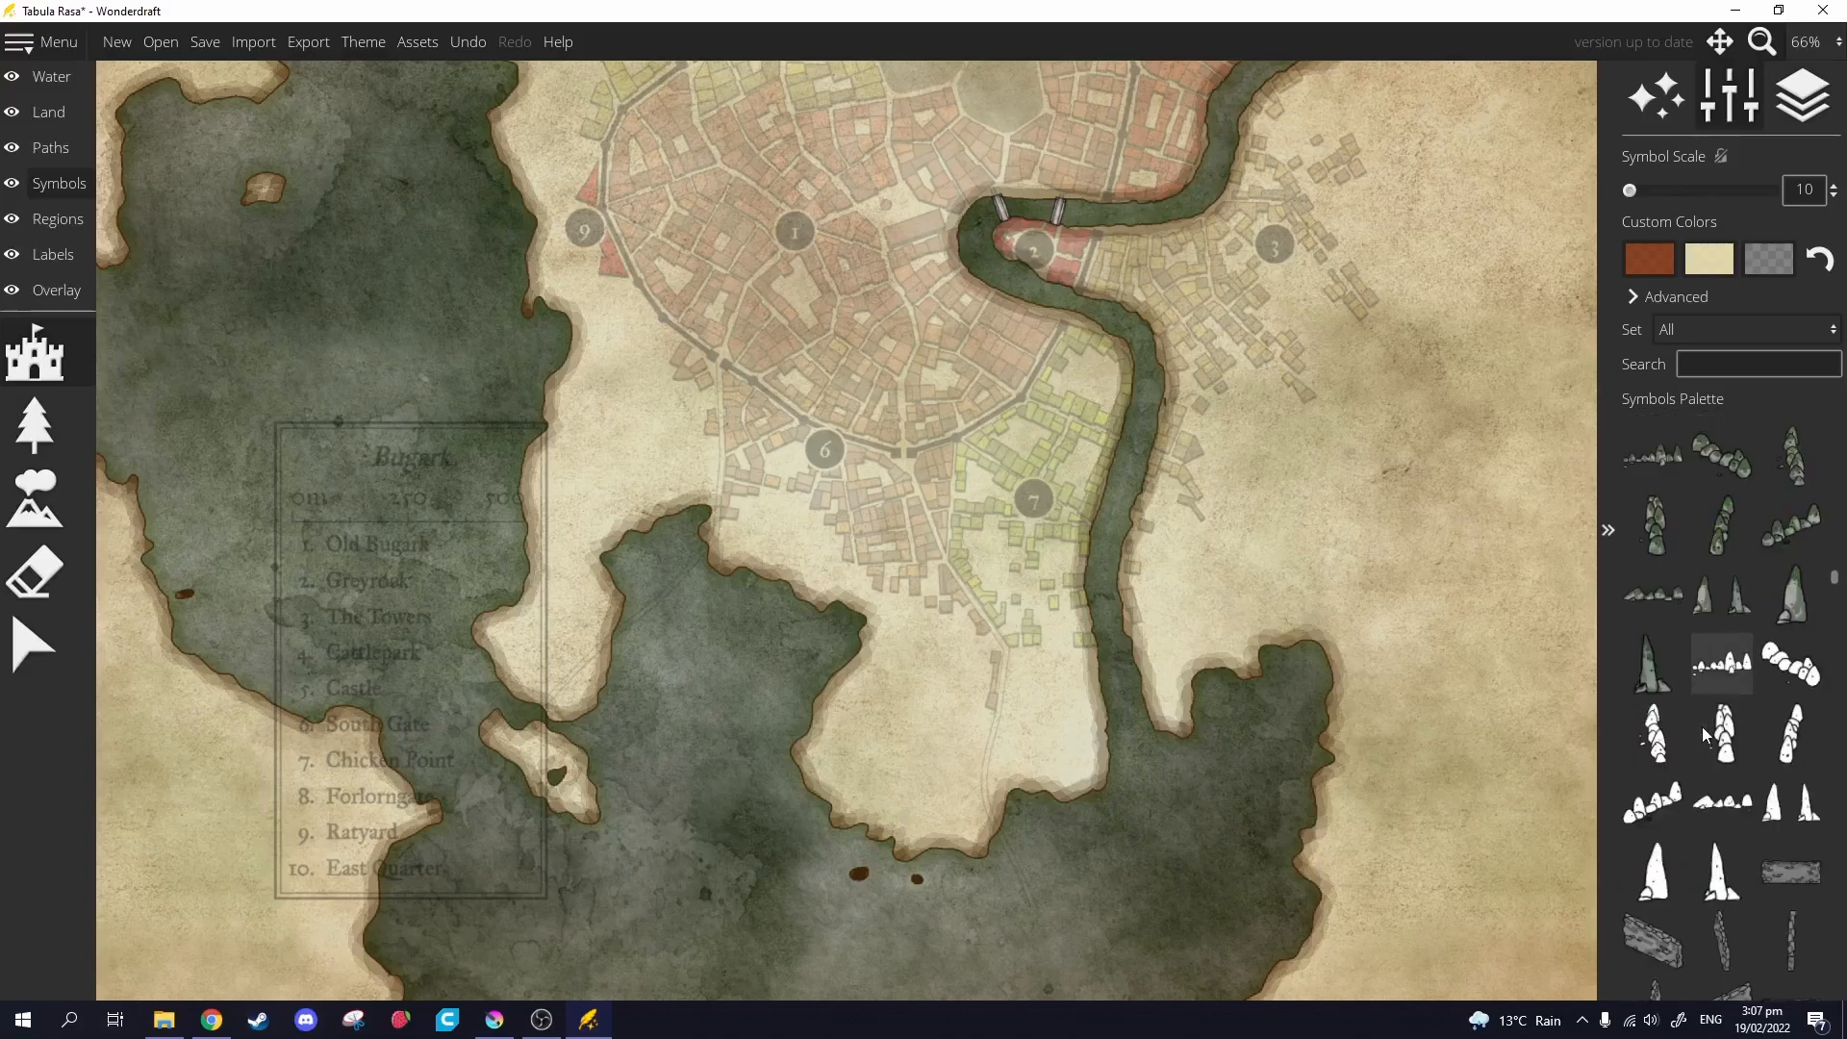
pyautogui.scroll(-10, 1703, 724)
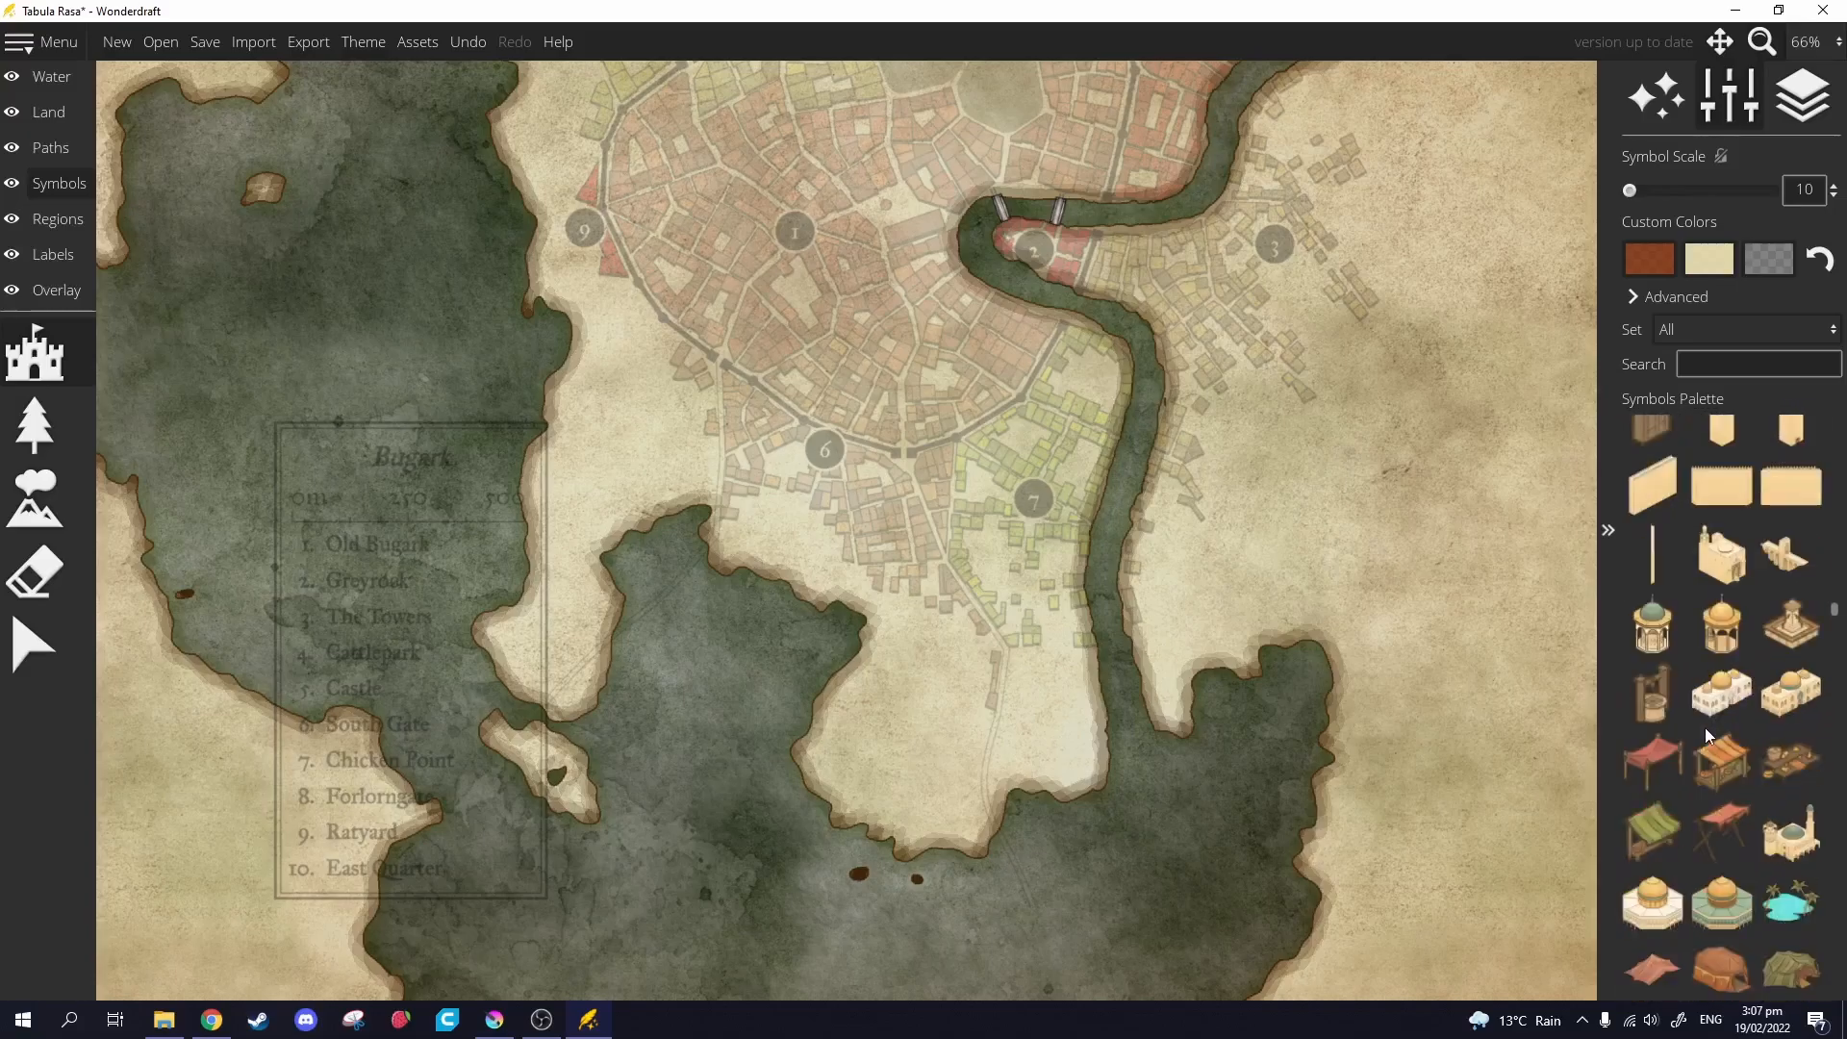
pyautogui.scroll(-10, 1710, 737)
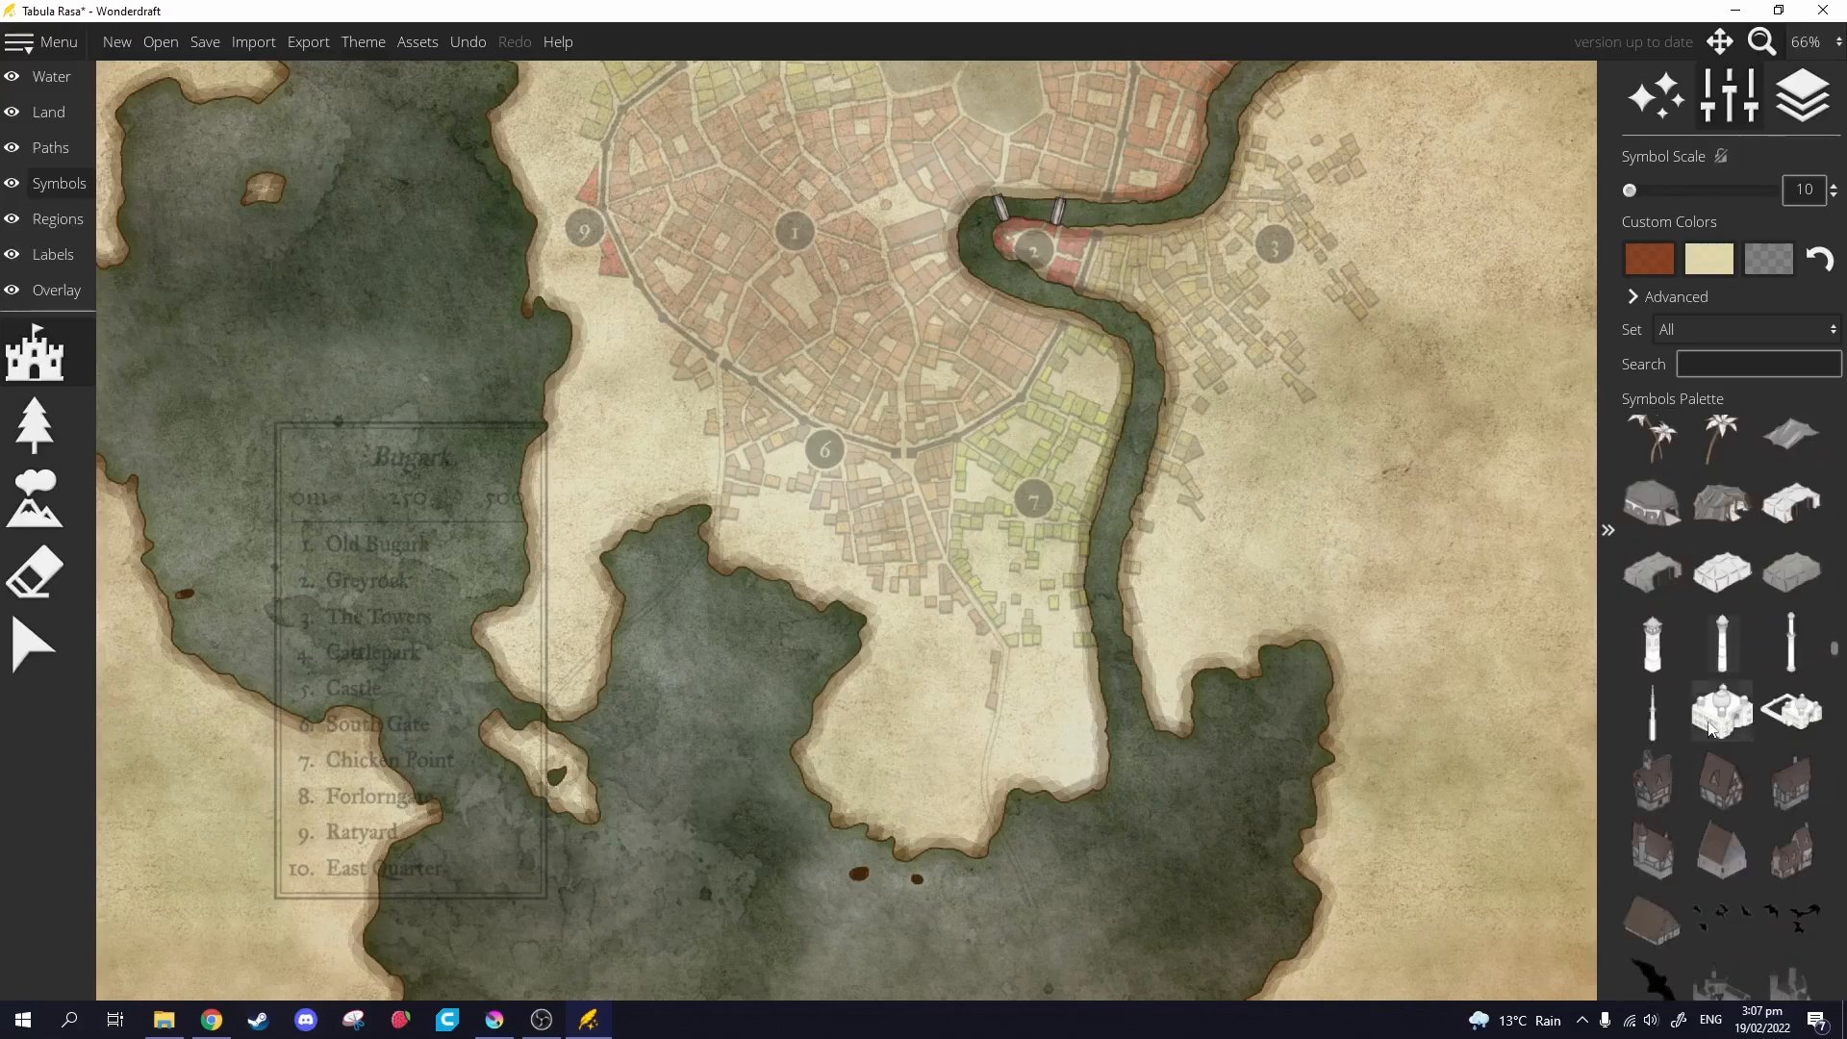
pyautogui.scroll(-5, 1709, 723)
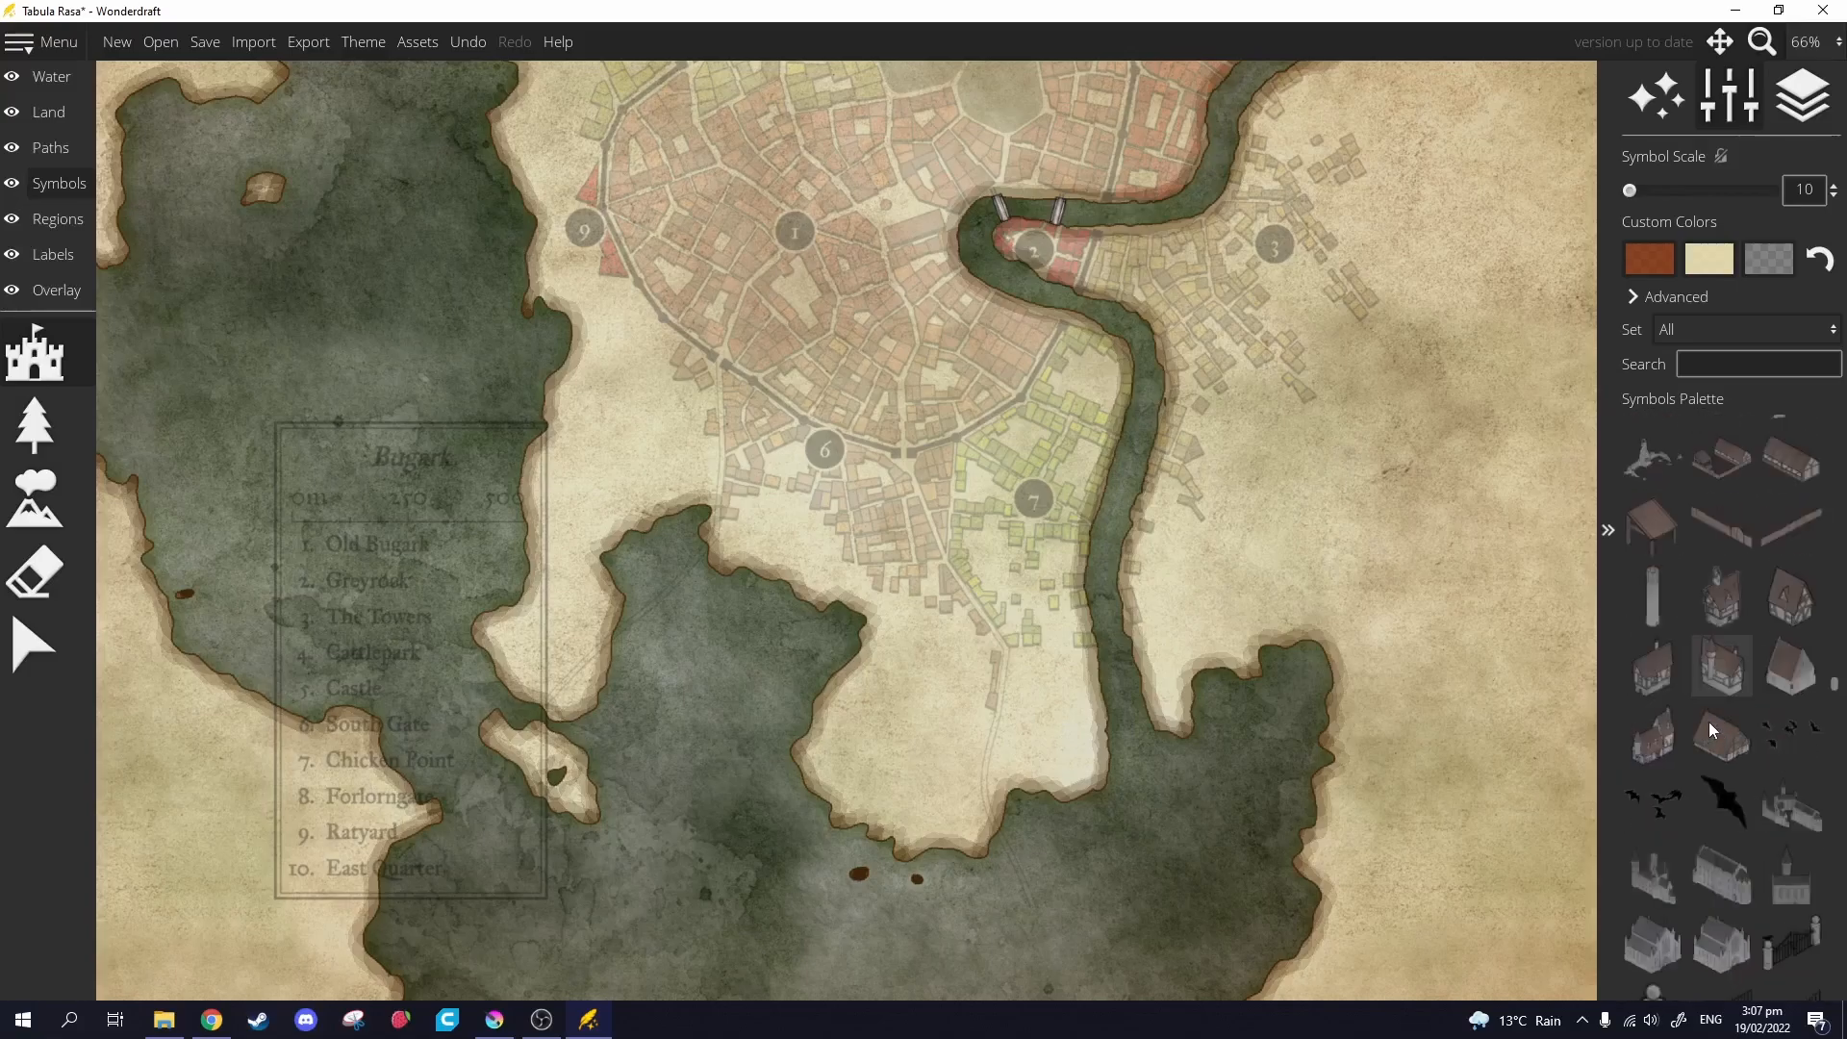
pyautogui.scroll(-10, 1709, 726)
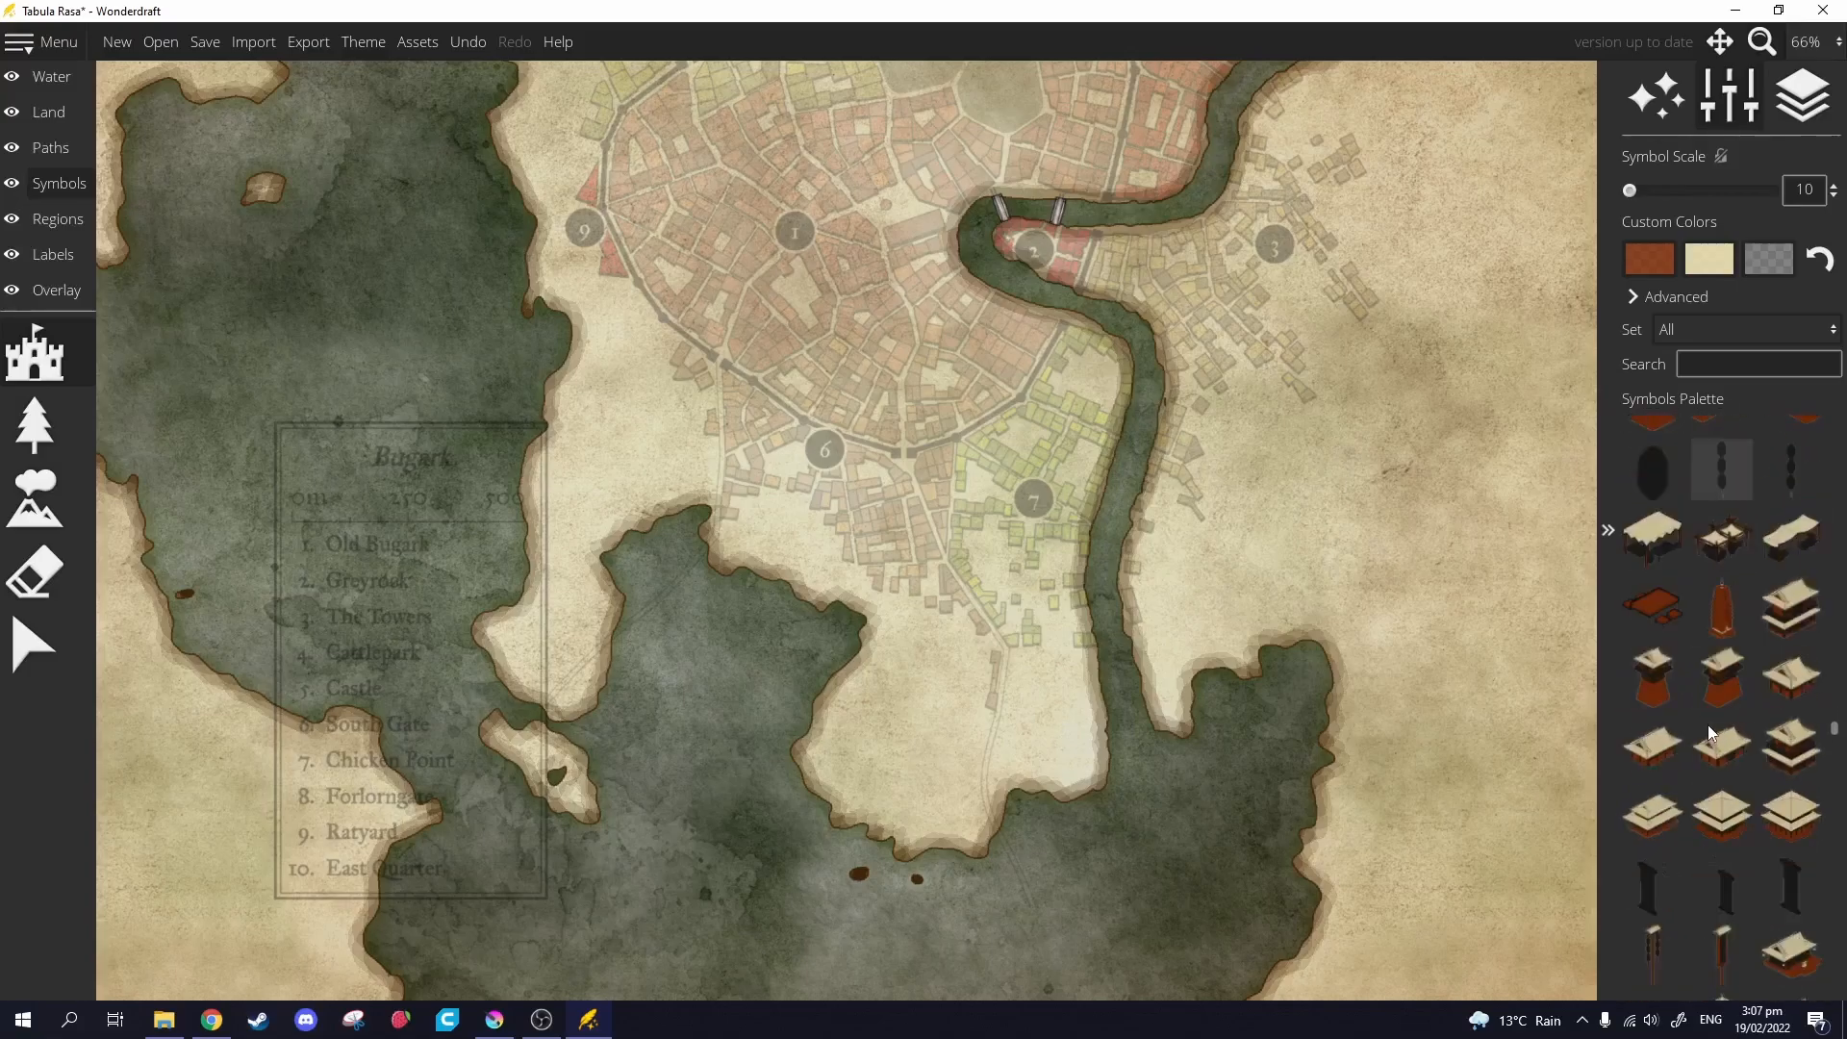
pyautogui.scroll(-10, 1712, 729)
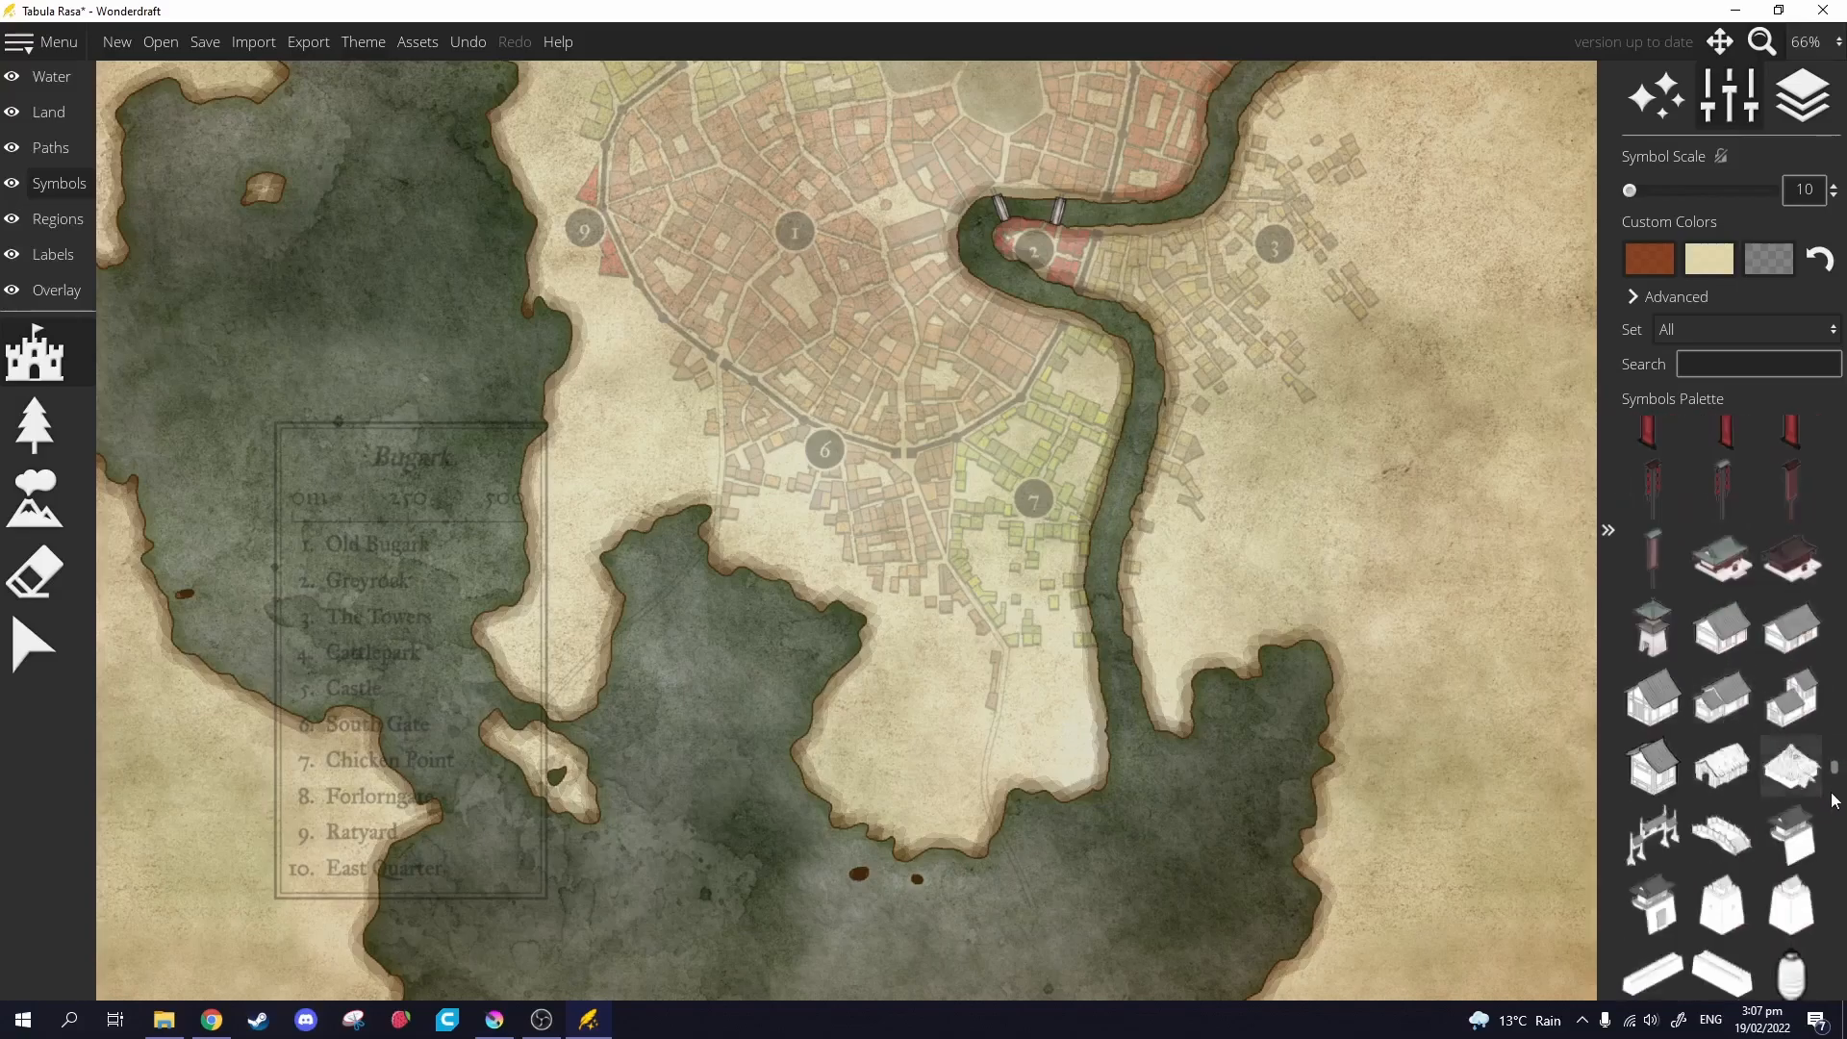
pyautogui.moveTo(1834, 773); pyautogui.dragTo(1838, 486)
# Choose the filled square marker symbol and undo the stray placement.
pyautogui.click(1653, 780)
pyautogui.scroll(5, 924, 456)
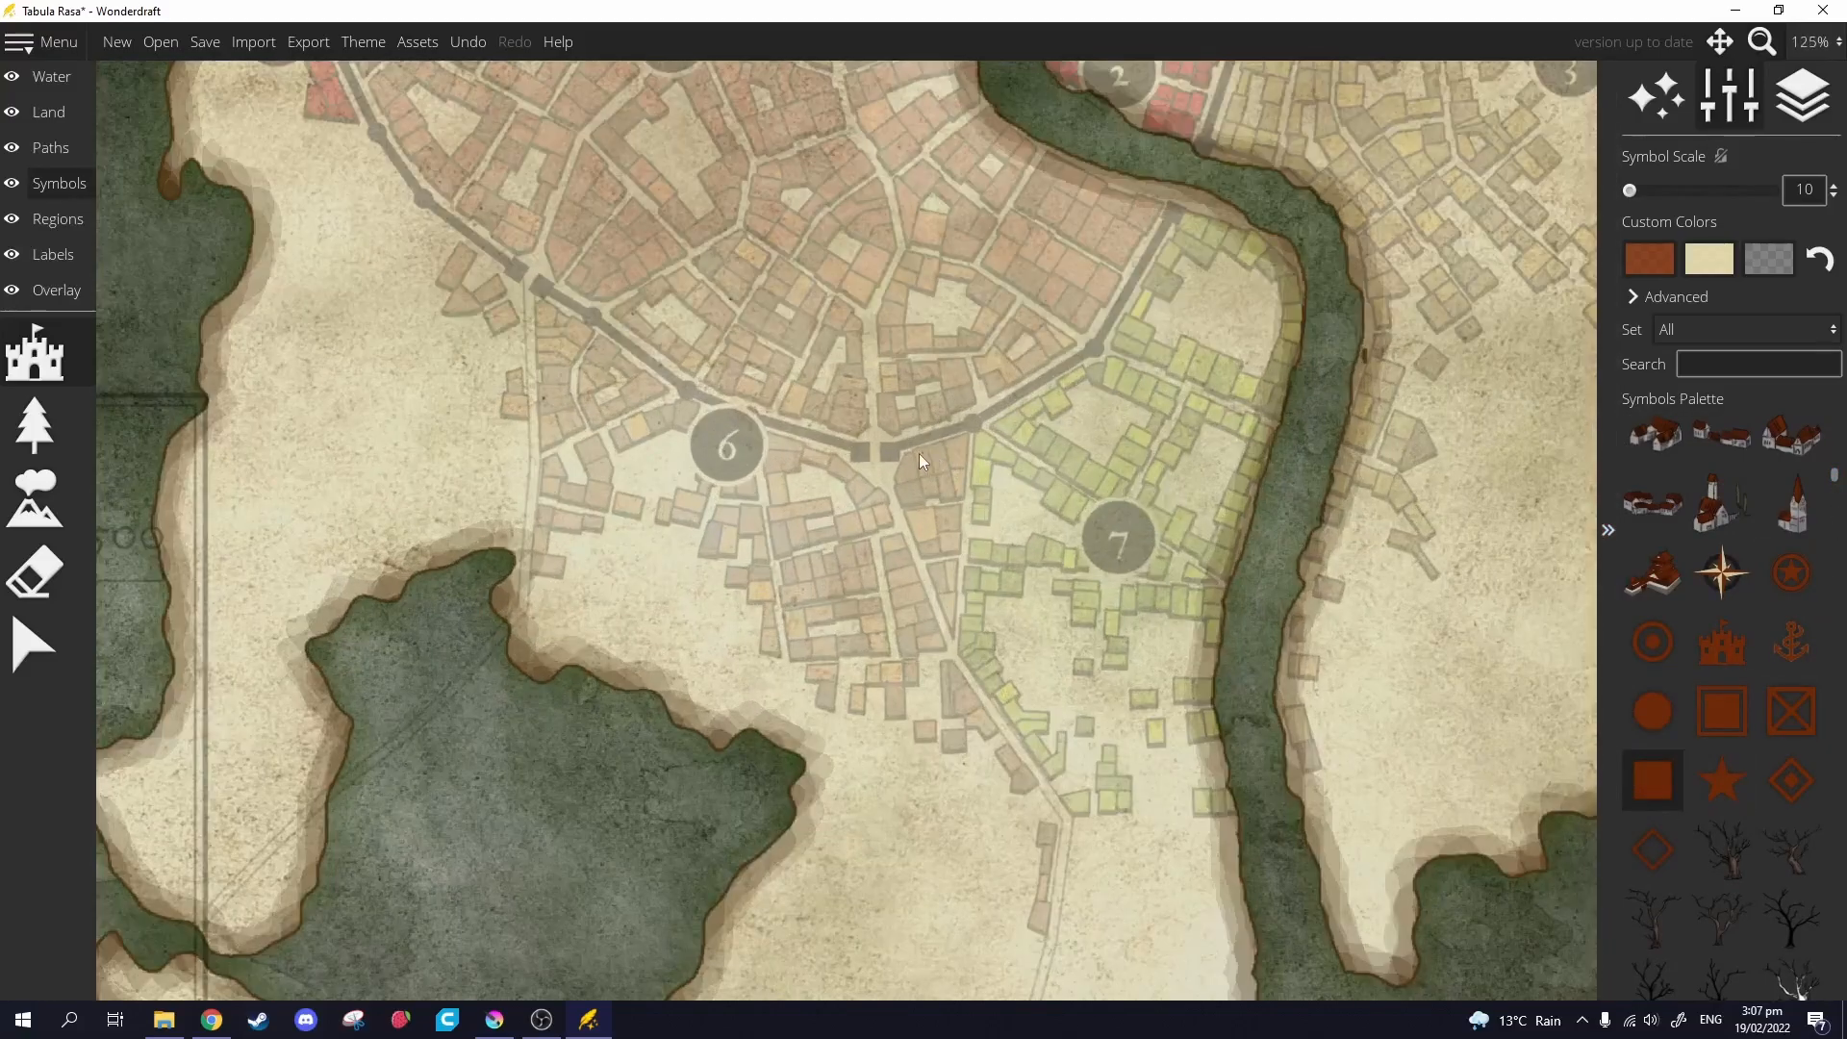
pyautogui.hotkey('ctrl', 'z')
pyautogui.scroll(14, 881, 453)
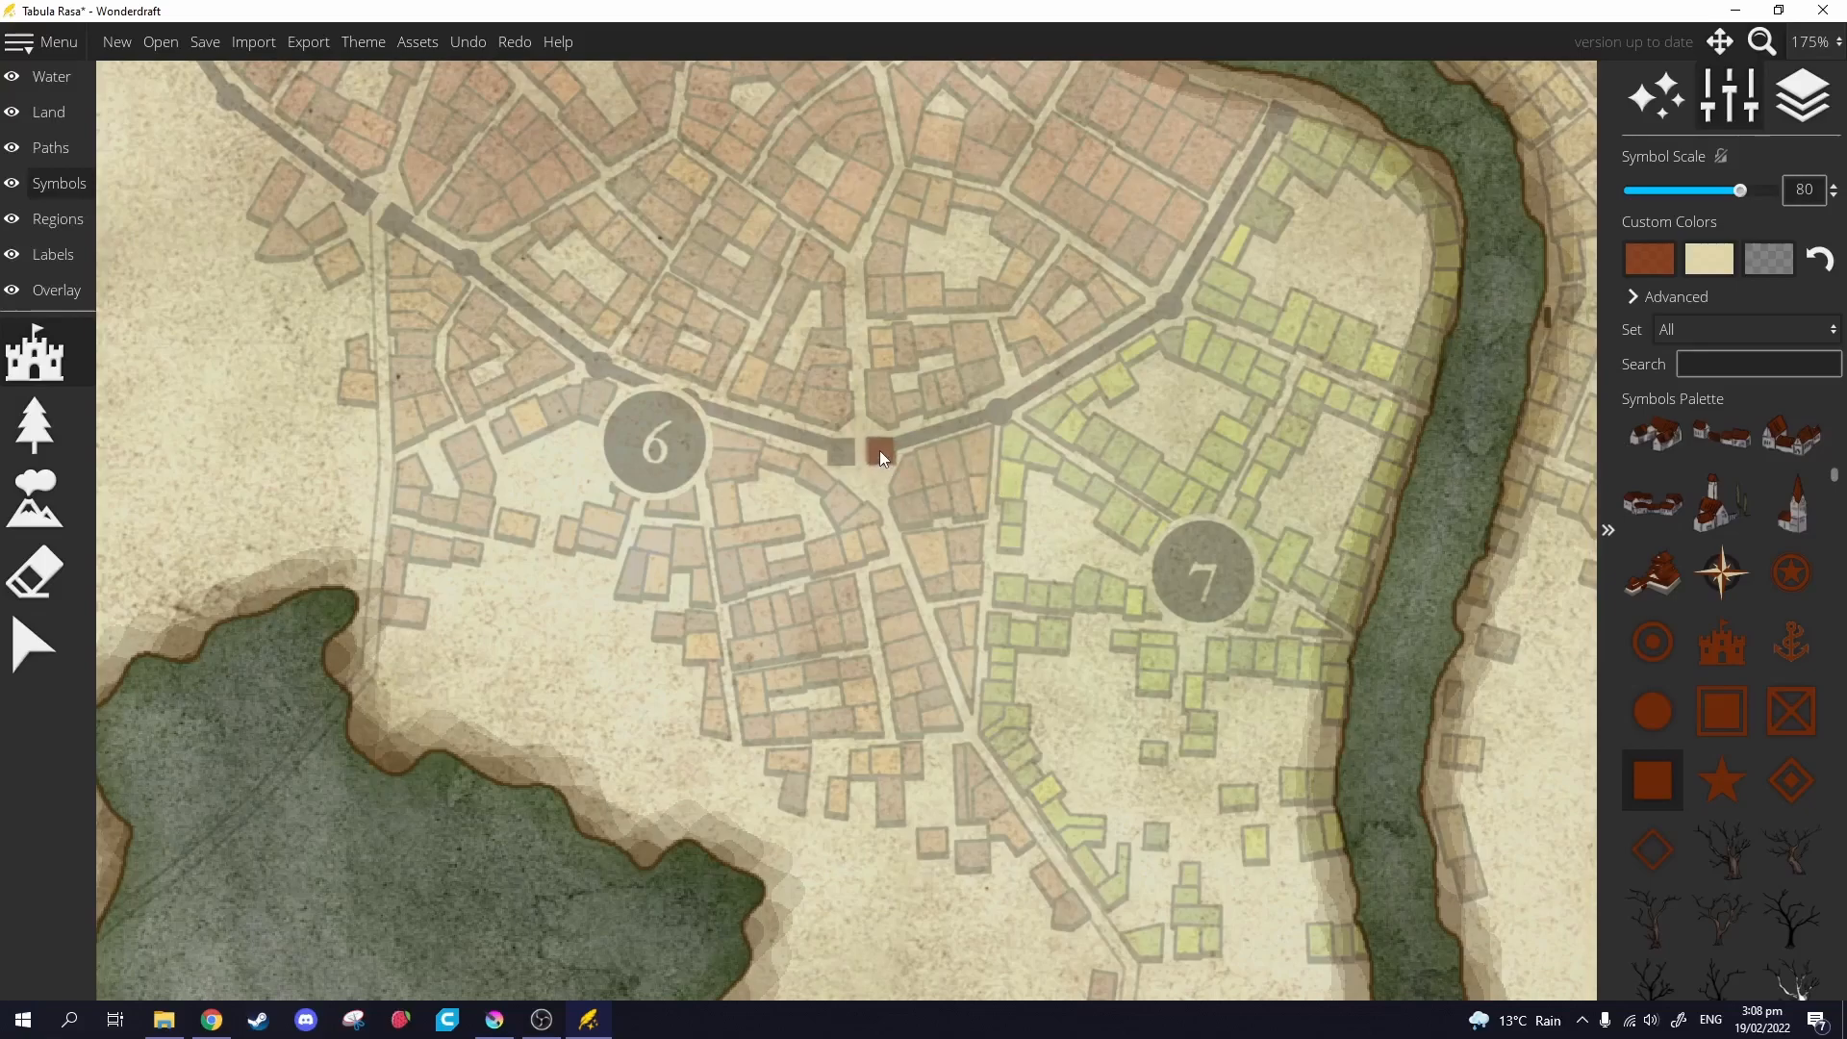
# Set the first Custom Color swatch to black and place a square on the wall near district 6.
pyautogui.click(1635, 271)
pyautogui.click(1435, 258)
pyautogui.moveTo(1432, 263); pyautogui.dragTo(1296, 371)
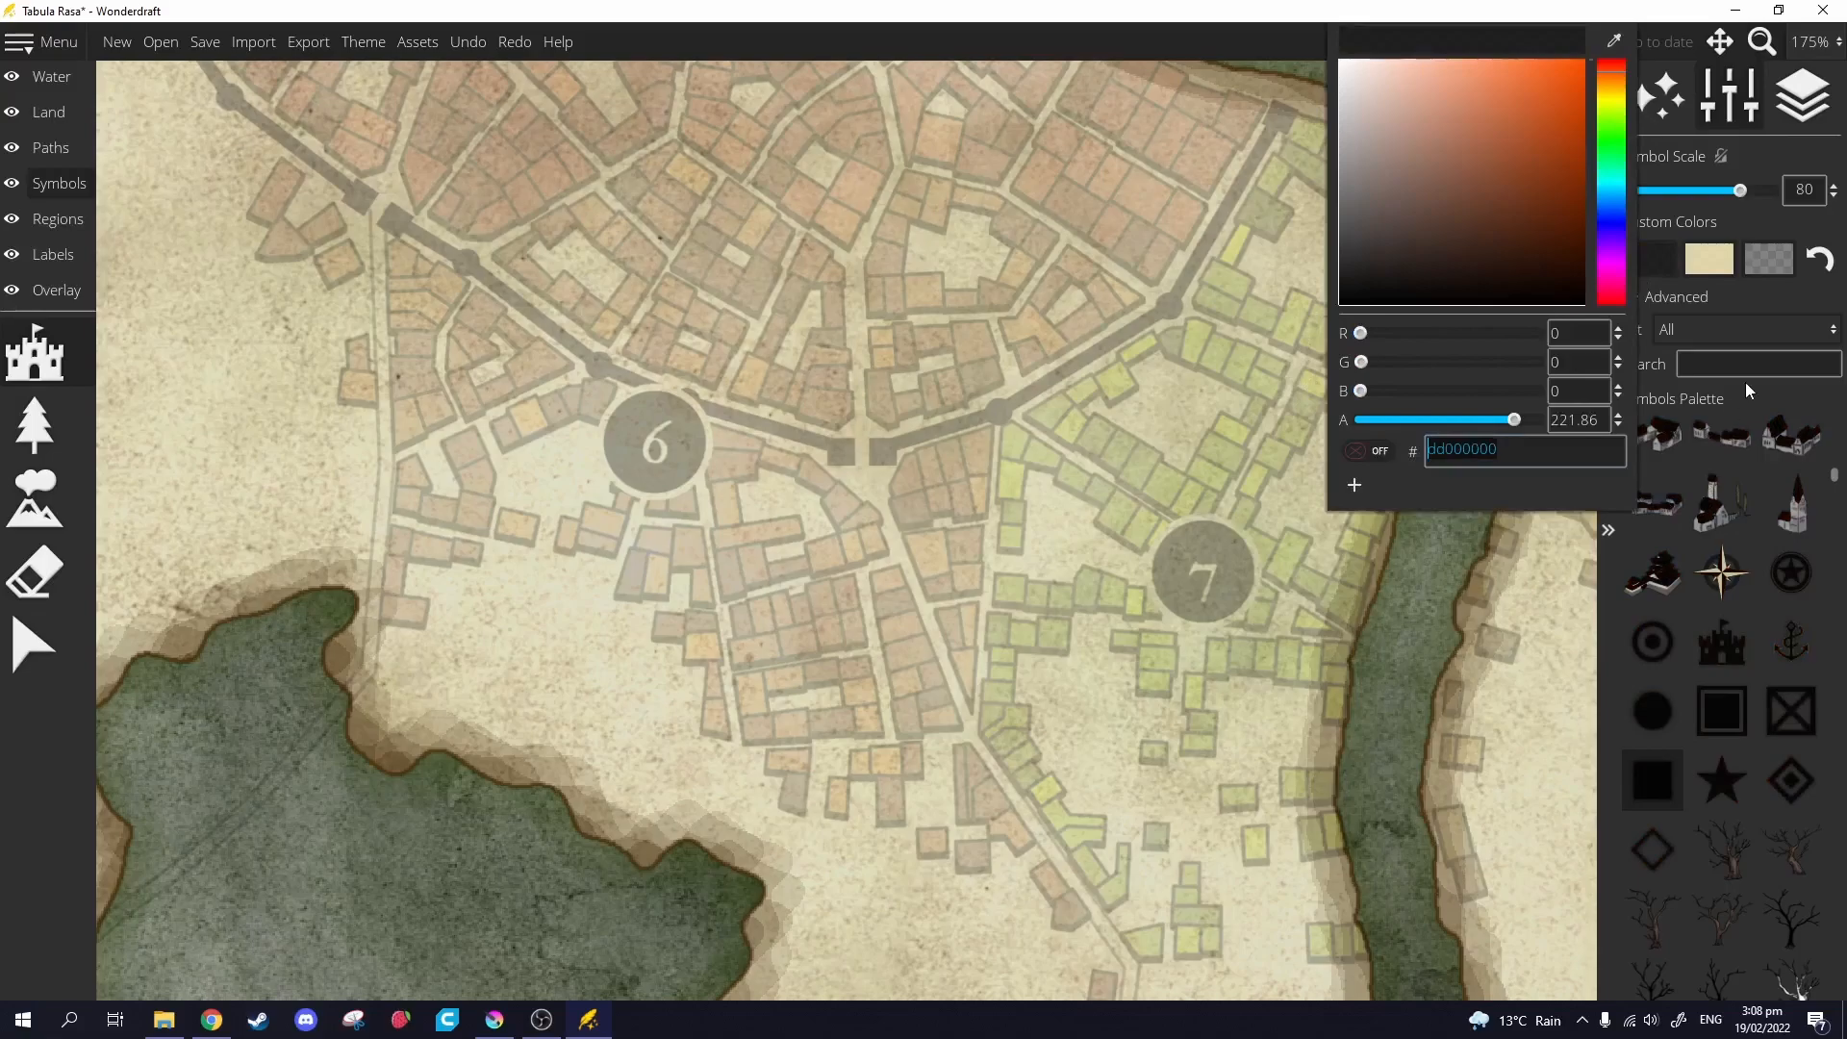
pyautogui.click(1821, 391)
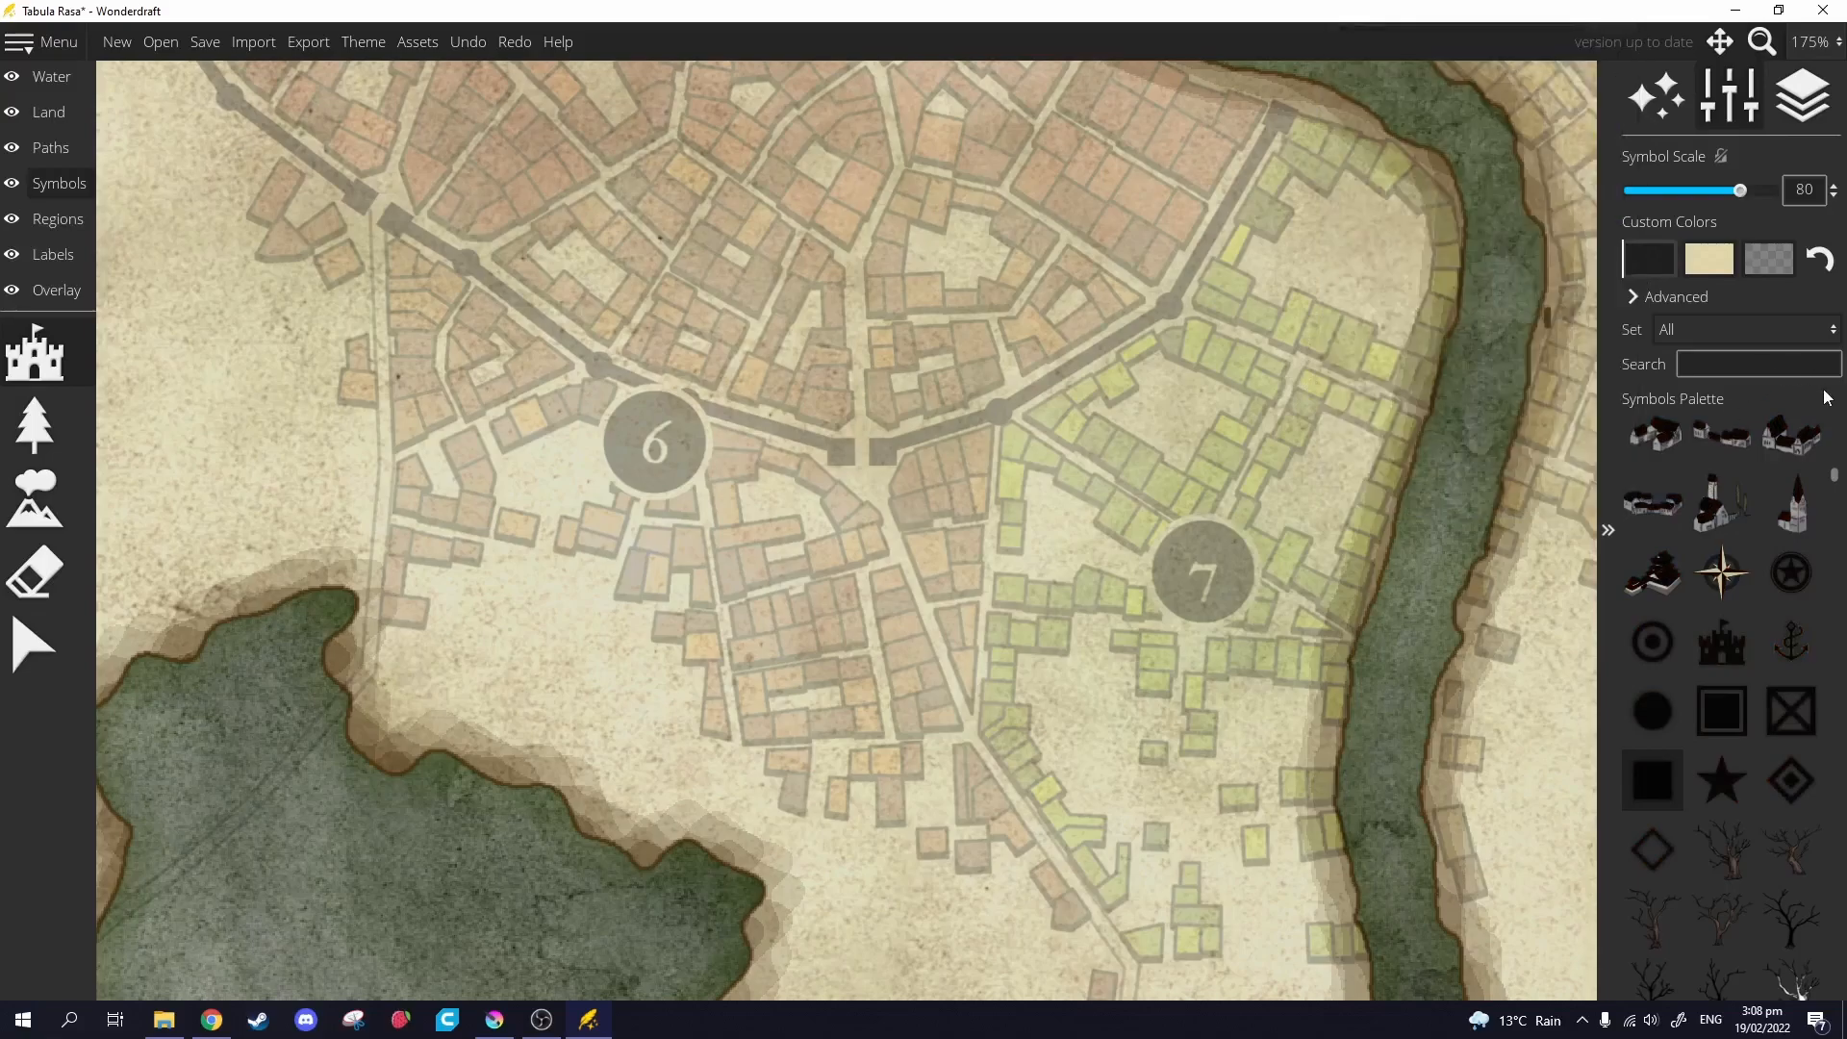
pyautogui.click(882, 452)
pyautogui.scroll(1, 841, 452)
pyautogui.scroll(-1, 841, 452)
# Stamp black gate squares along the town wall, including the western wall near district 9.
pyautogui.click(840, 453)
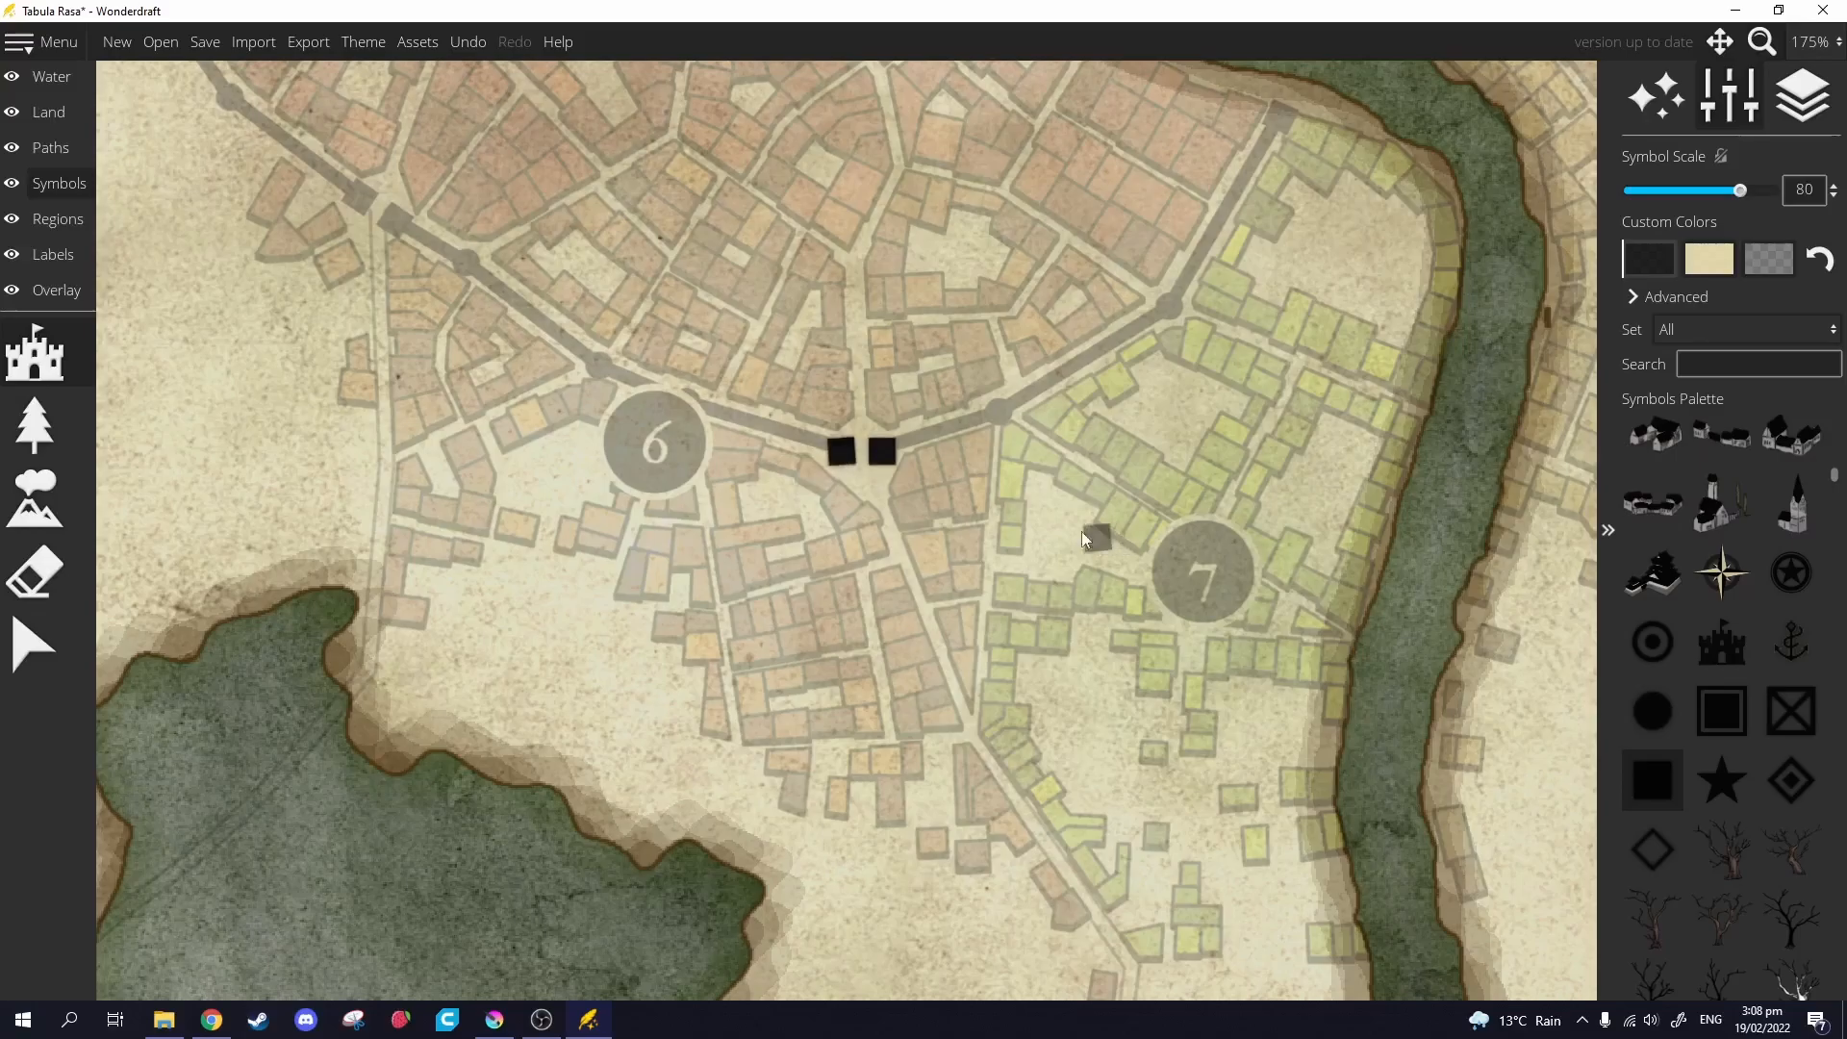
pyautogui.moveTo(781, 350); pyautogui.dragTo(1250, 655)
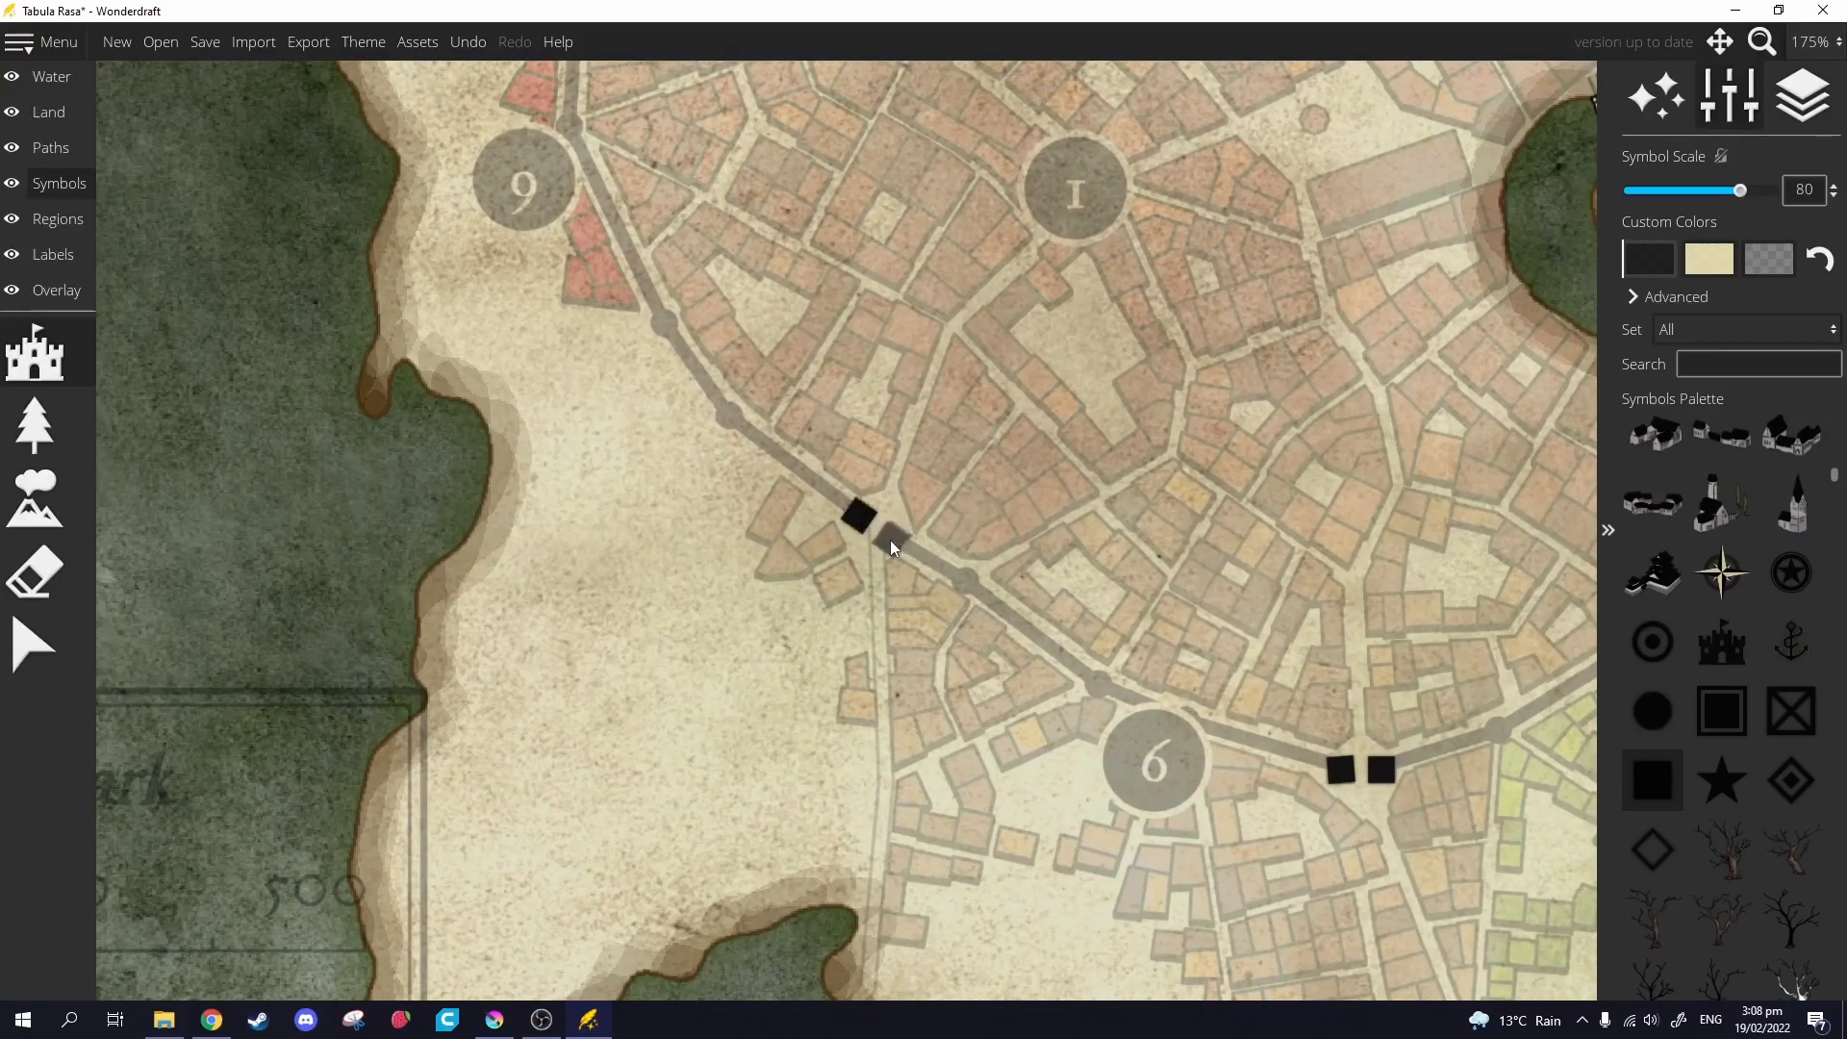
pyautogui.click(894, 538)
pyautogui.moveTo(798, 114); pyautogui.dragTo(995, 585)
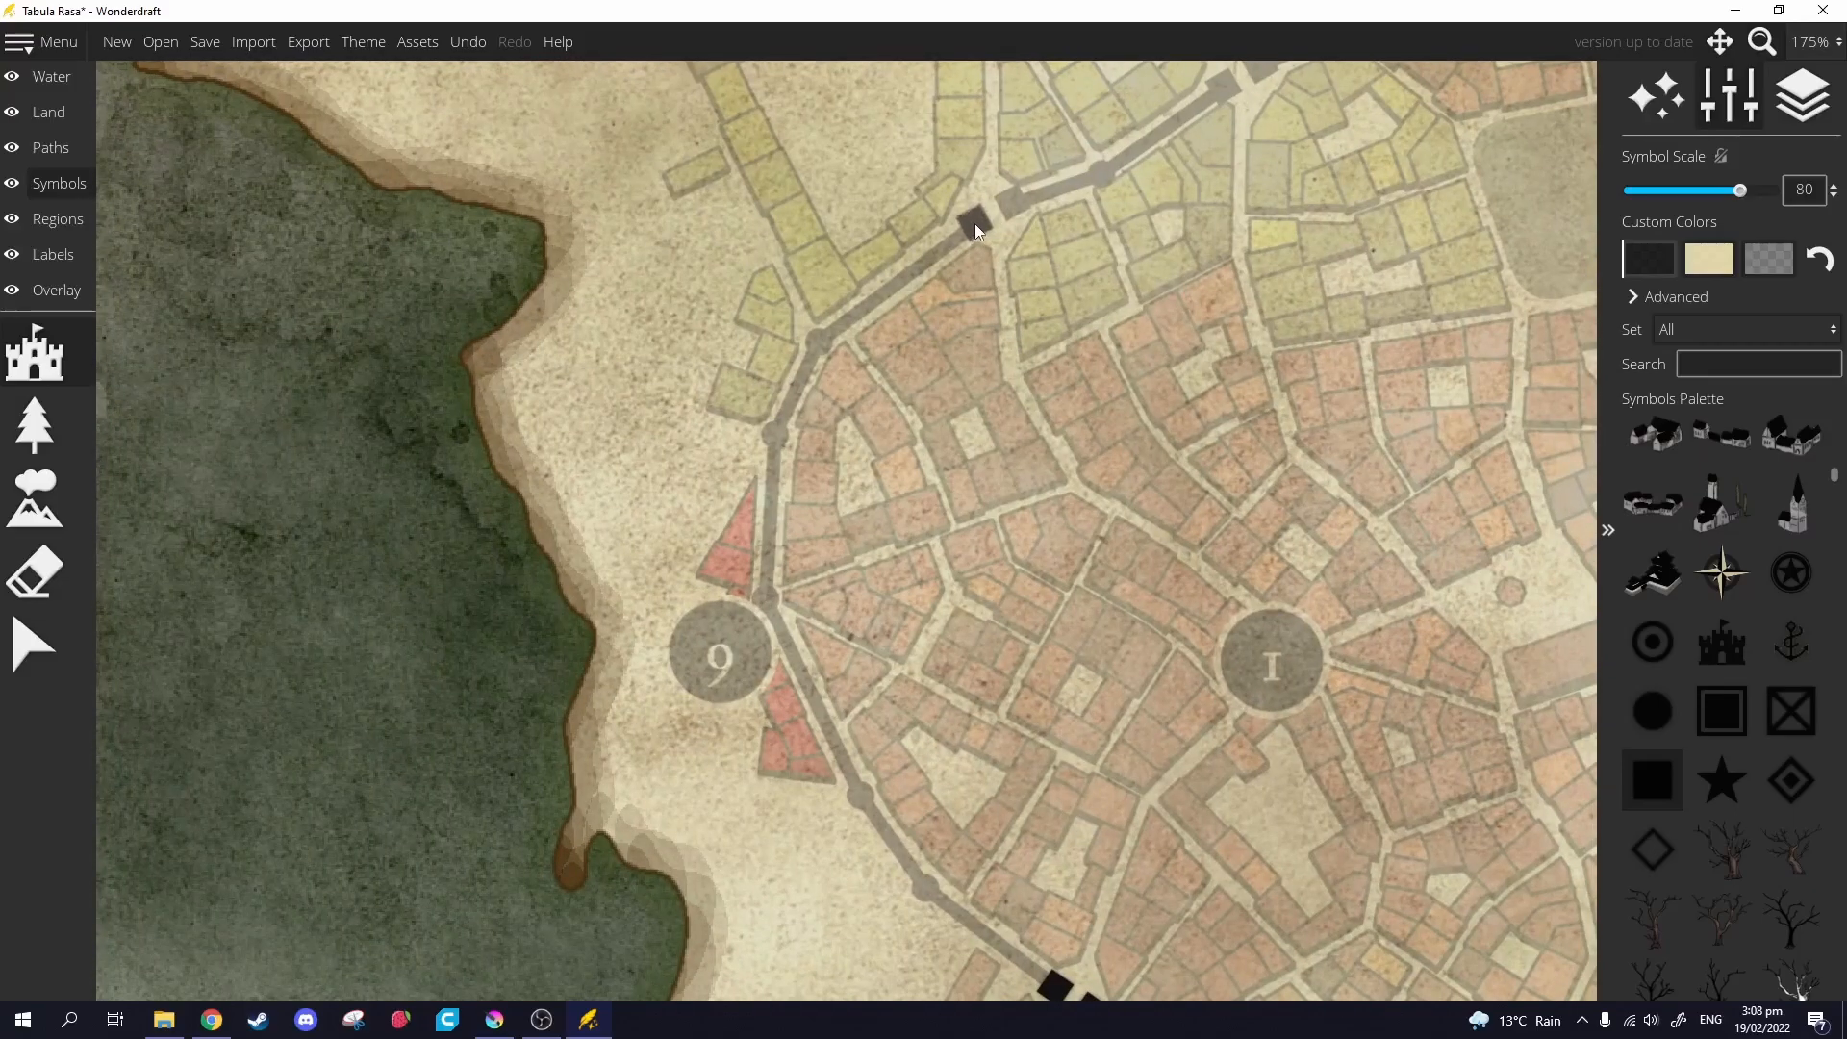
pyautogui.click(1012, 204)
pyautogui.moveTo(1137, 352); pyautogui.dragTo(816, 681)
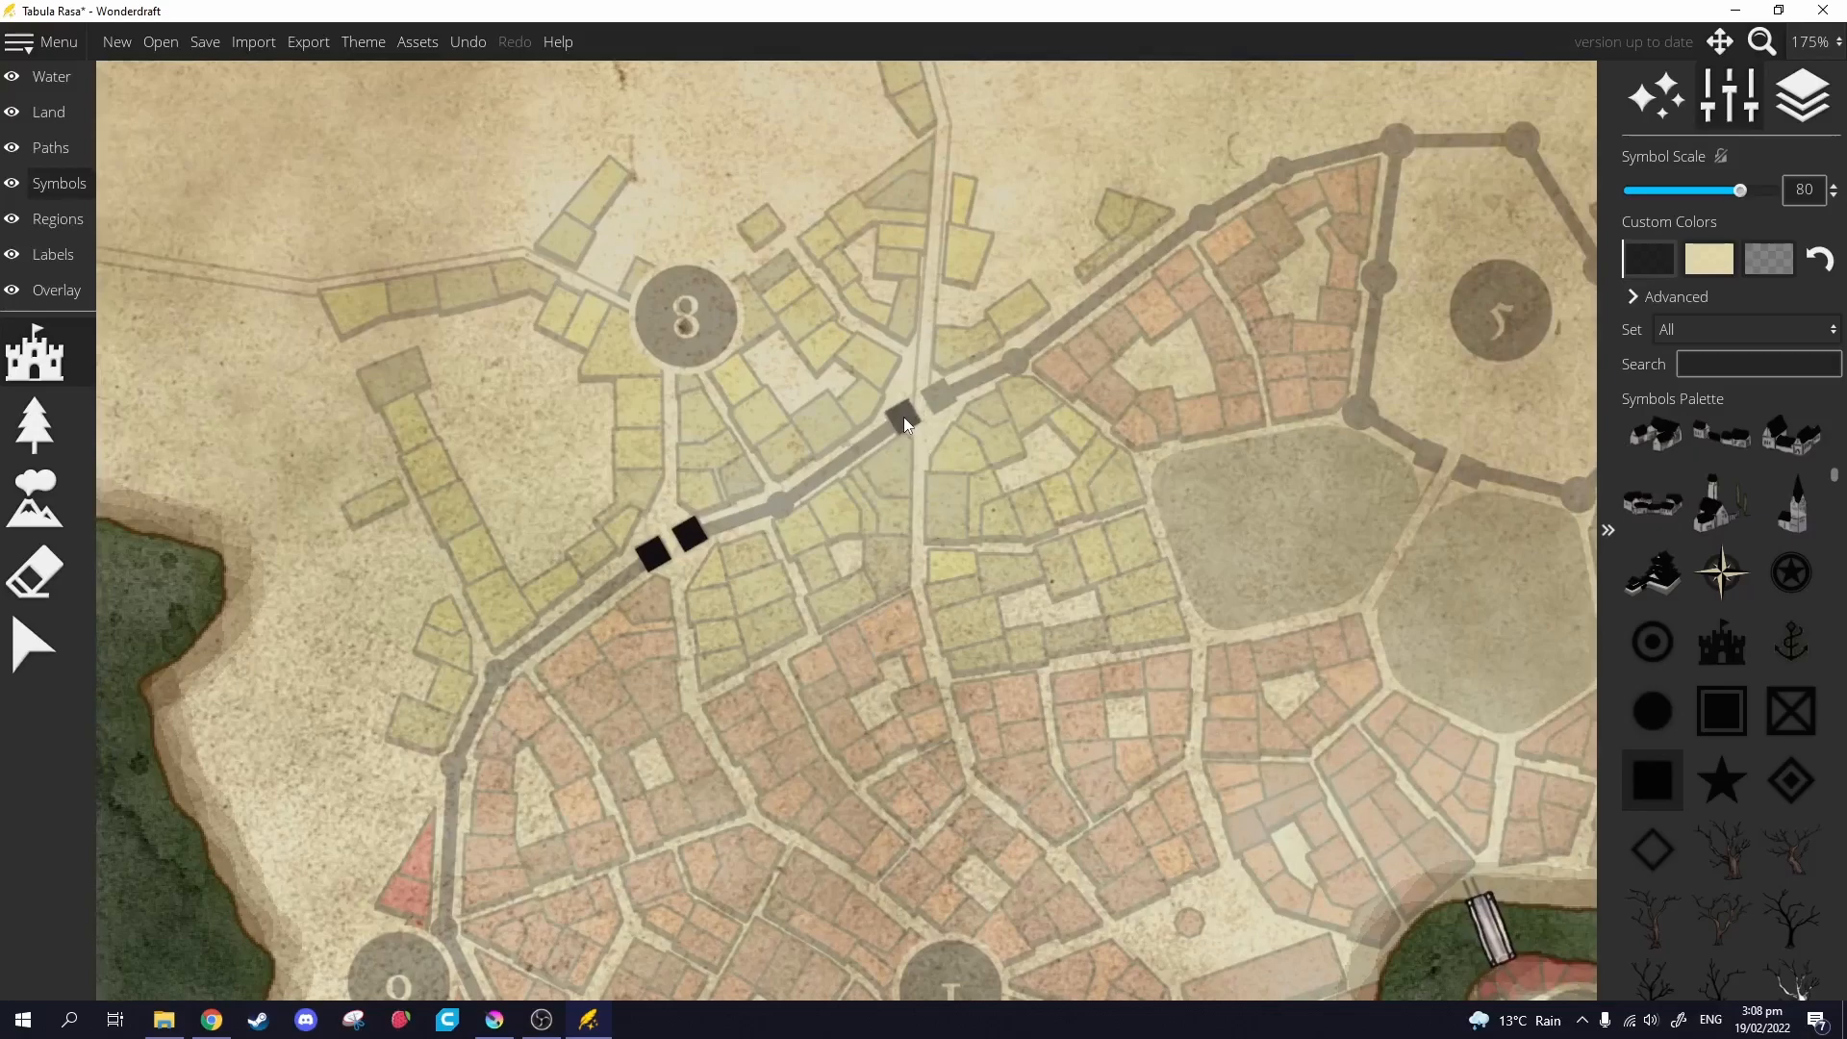
pyautogui.click(939, 396)
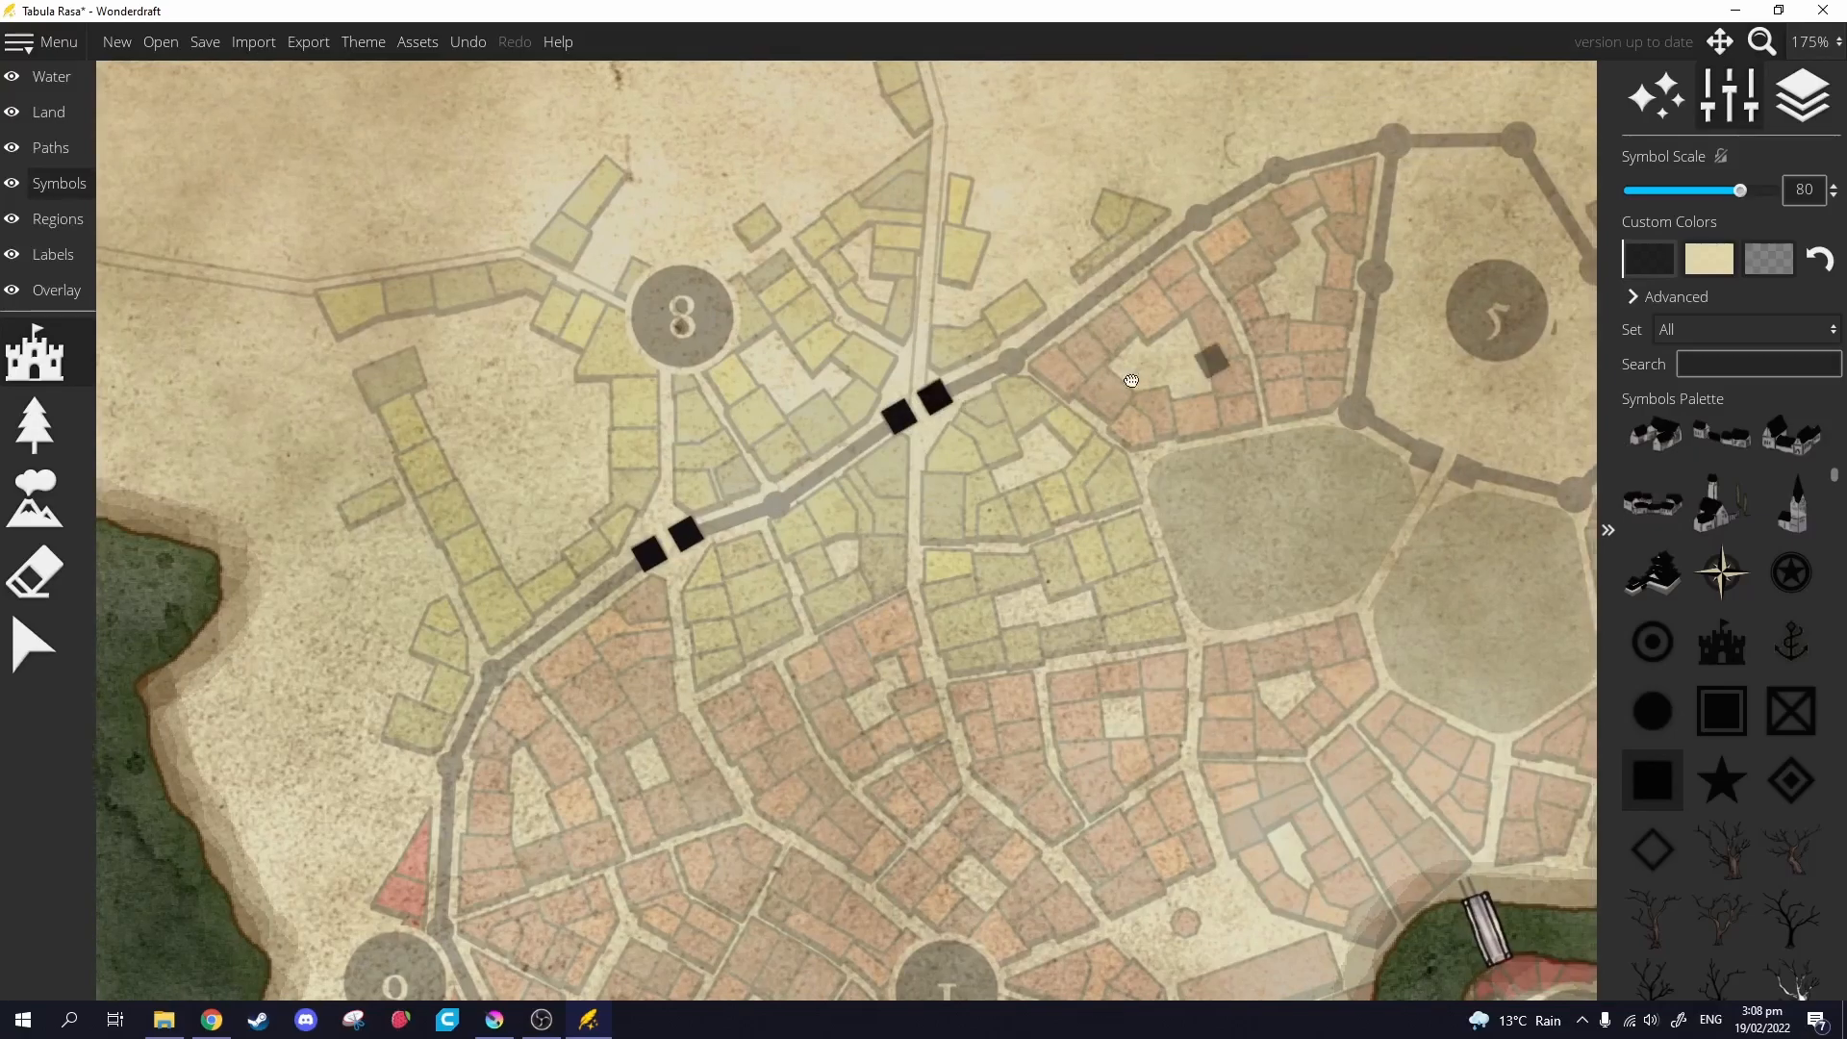
# Add gate squares where the wall meets the river near the bridges.
pyautogui.moveTo(1214, 362); pyautogui.dragTo(639, 462)
pyautogui.moveTo(1084, 492); pyautogui.dragTo(753, 384)
pyautogui.moveTo(929, 501)
pyautogui.mouseDown()
pyautogui.moveTo(984, 231)
pyautogui.moveTo(965, 355)
pyautogui.moveTo(971, 309)
pyautogui.mouseUp()
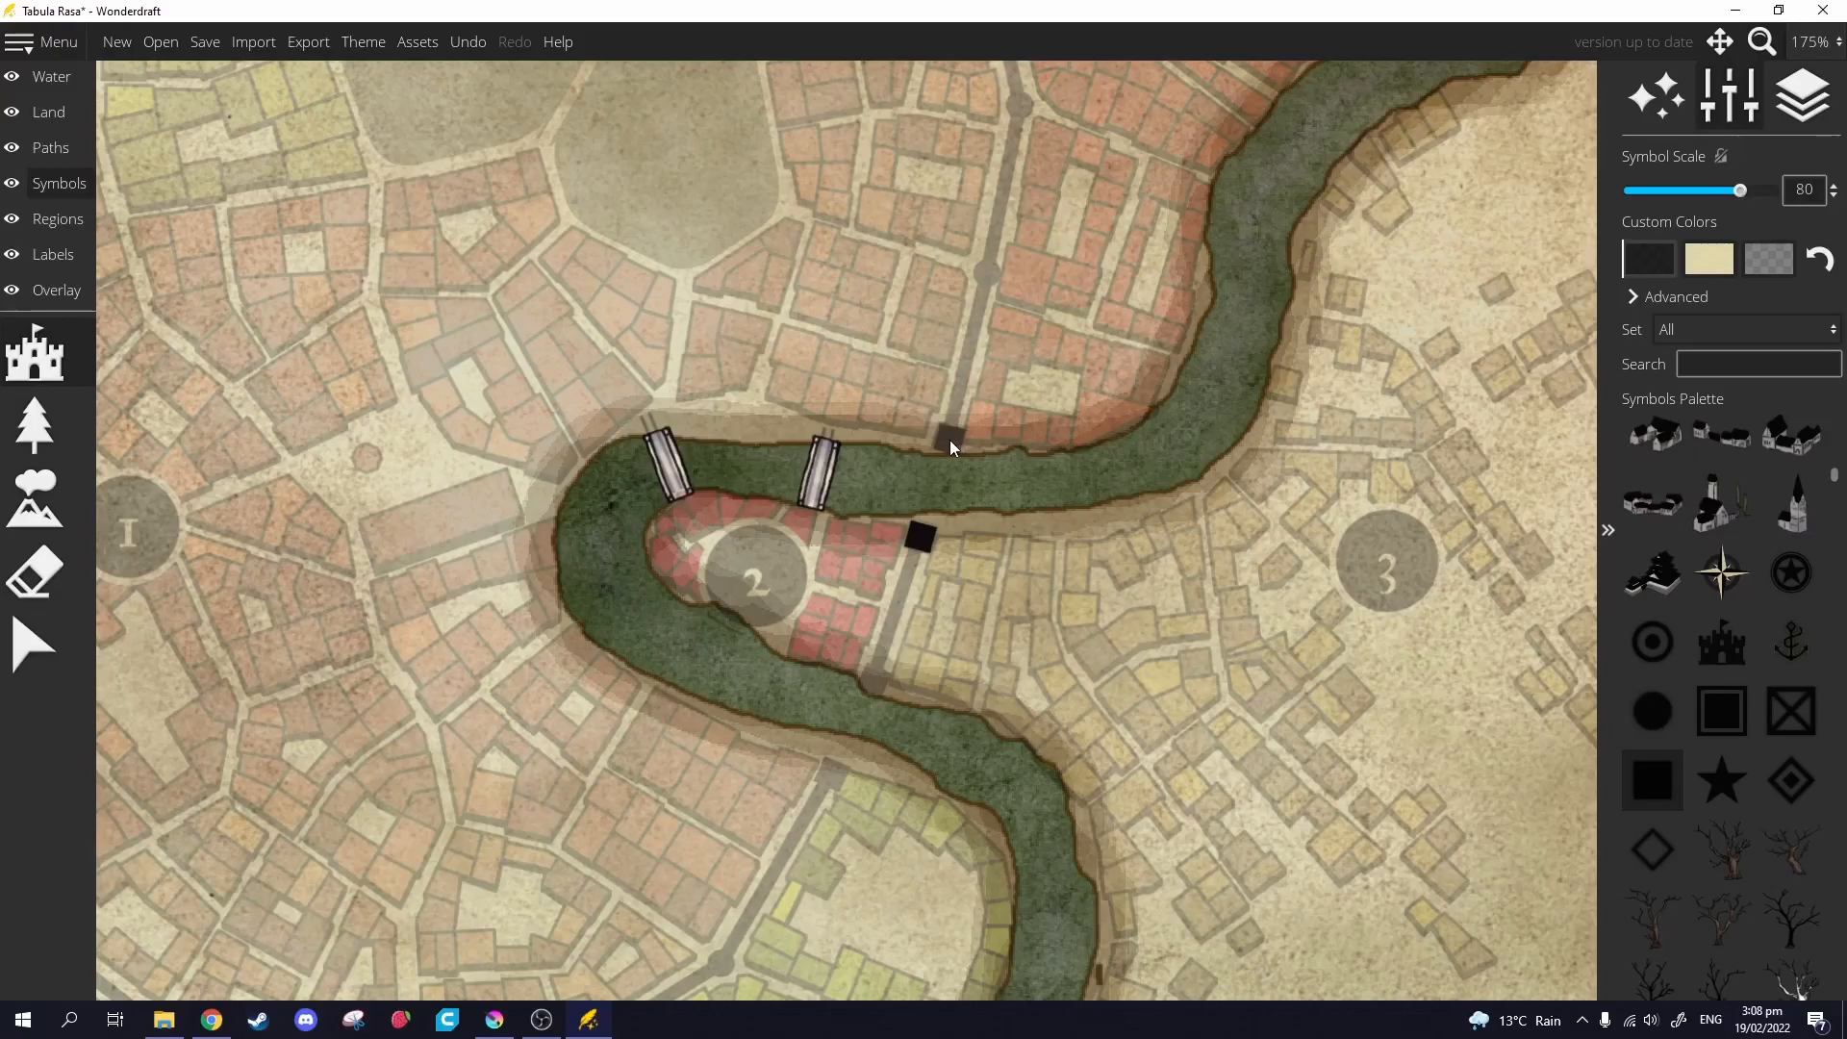
pyautogui.click(949, 439)
pyautogui.moveTo(967, 466); pyautogui.dragTo(1063, 221)
pyautogui.scroll(-1, 925, 528)
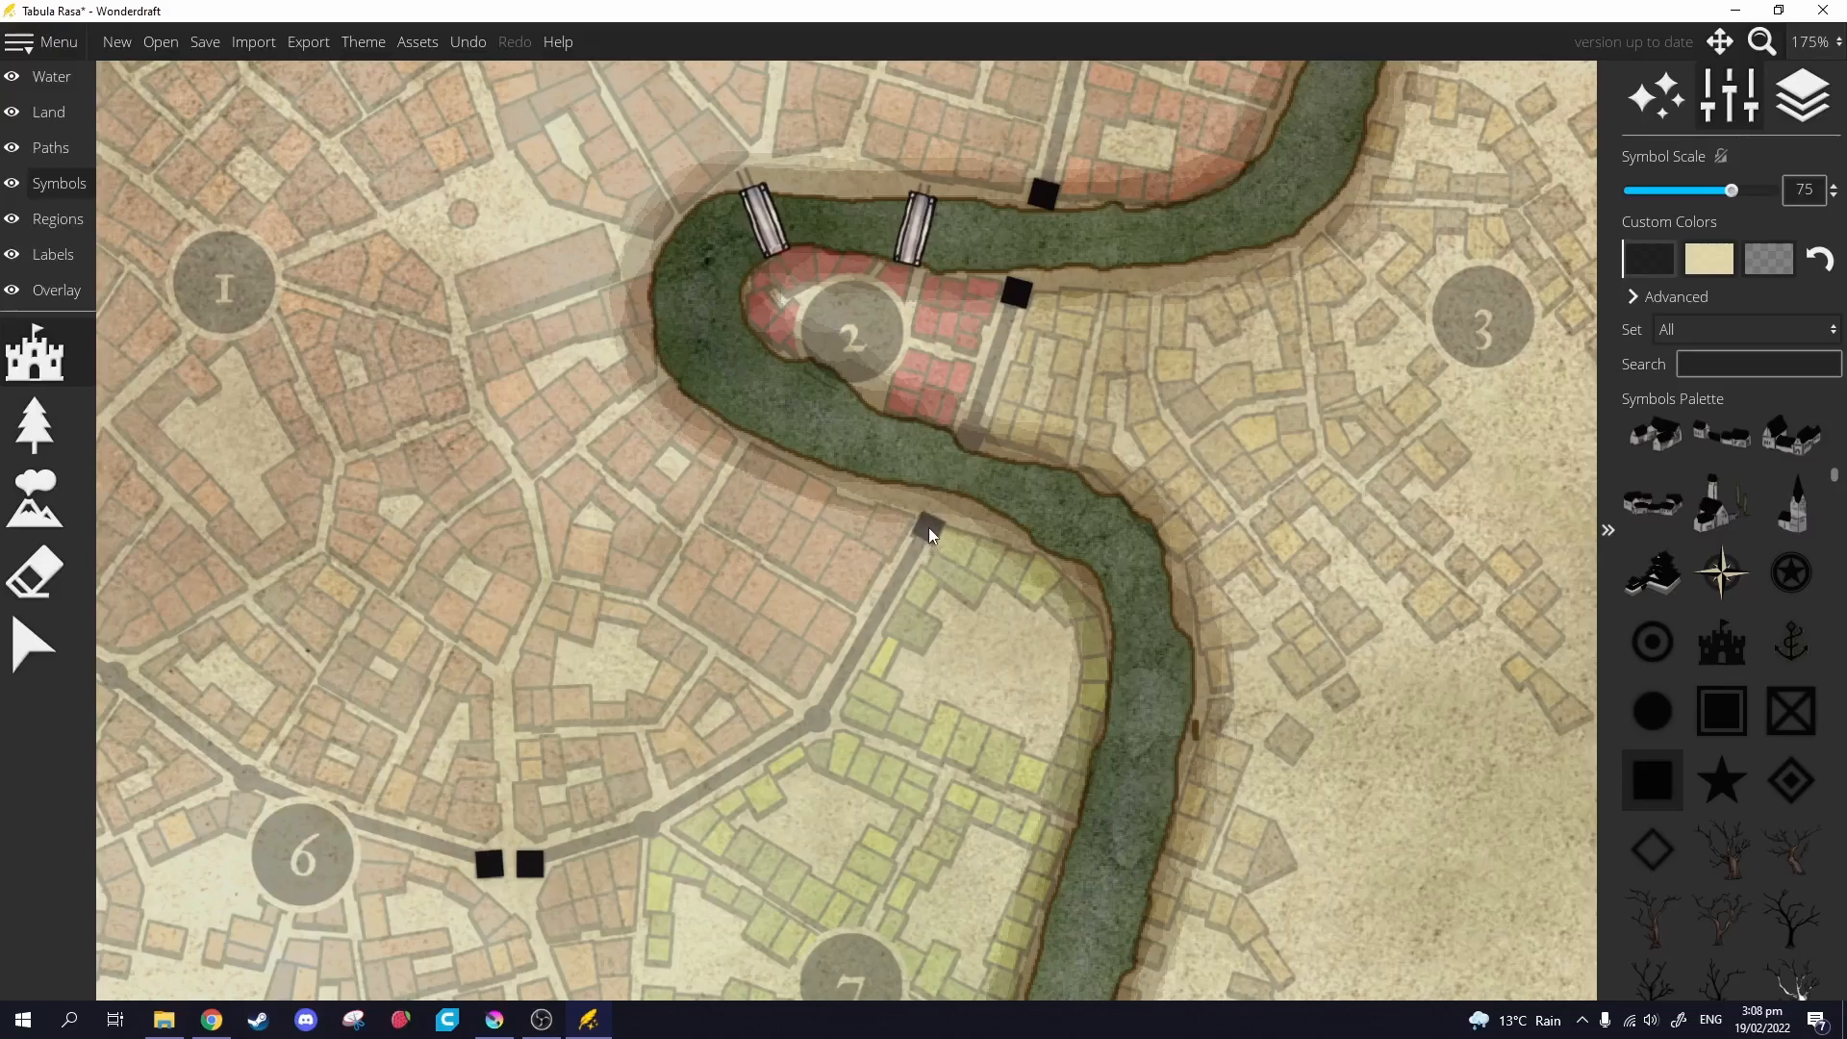
pyautogui.scroll(1, 927, 531)
pyautogui.click(927, 531)
pyautogui.moveTo(924, 602); pyautogui.dragTo(1291, 337)
pyautogui.scroll(-5, 1010, 482)
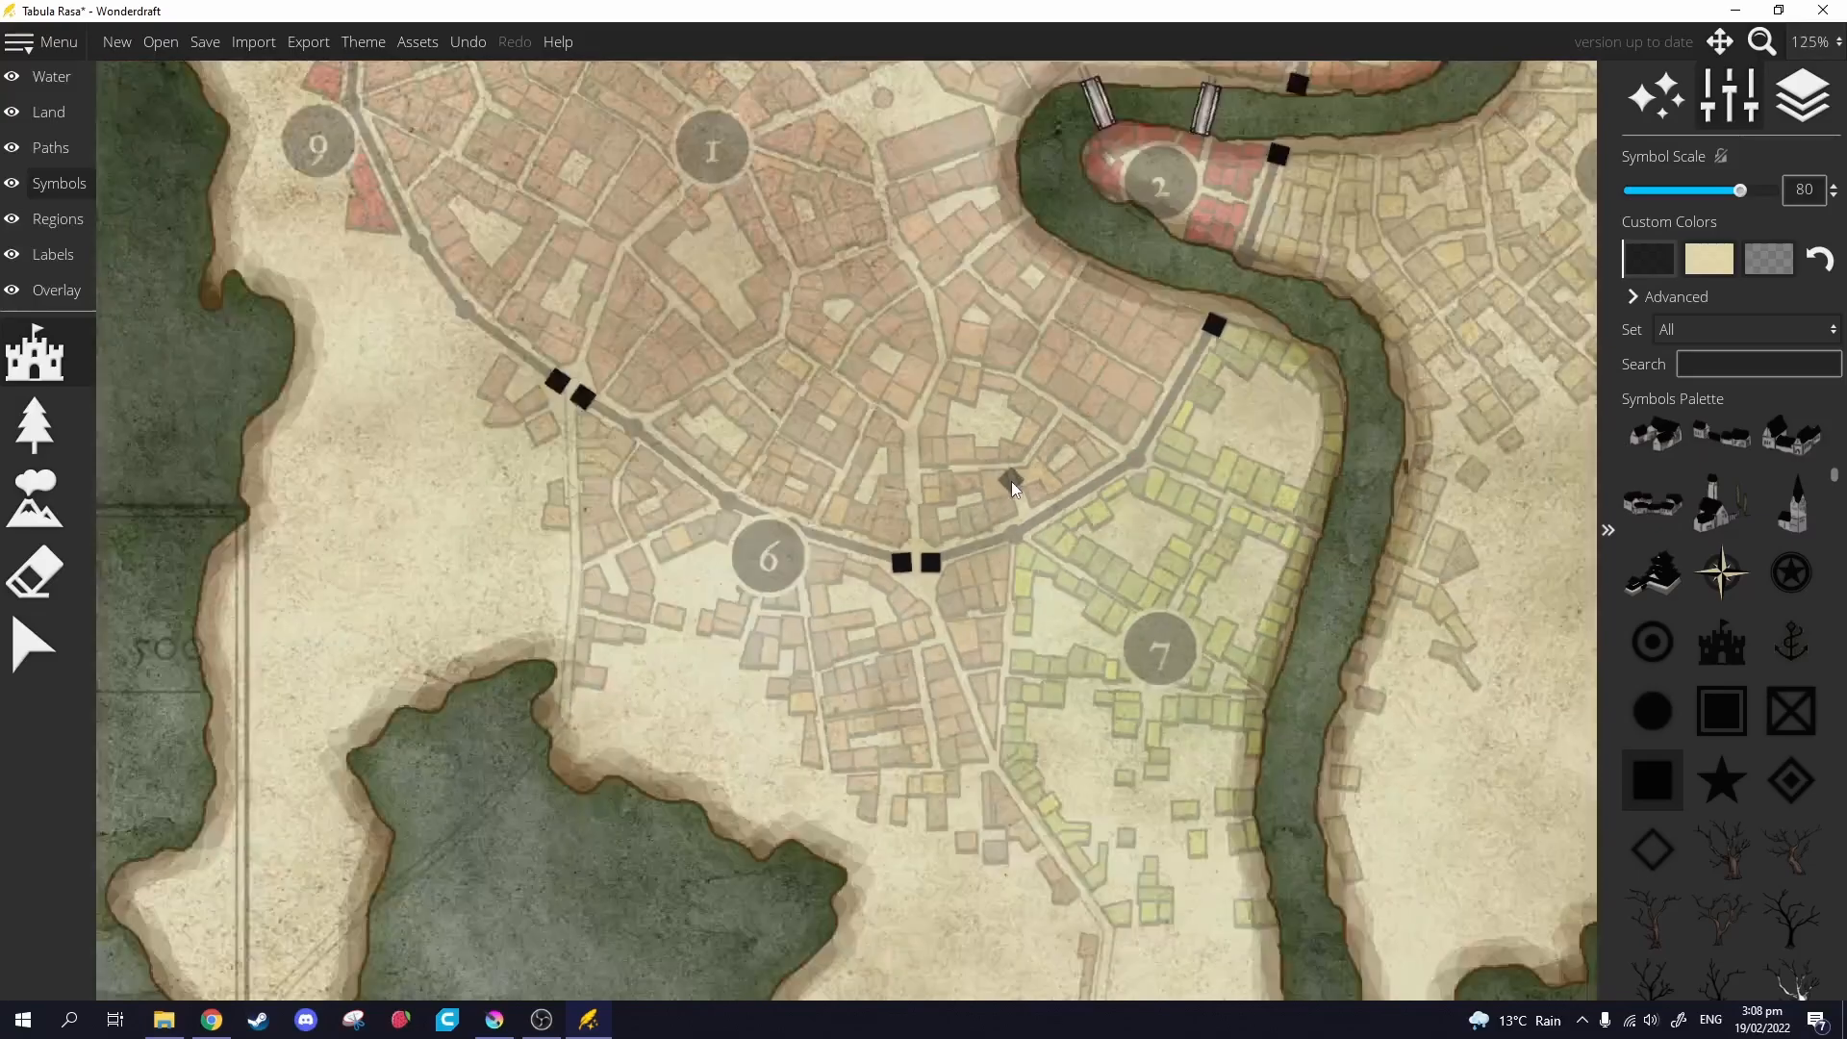
pyautogui.scroll(1, 951, 560)
pyautogui.scroll(-3, 950, 560)
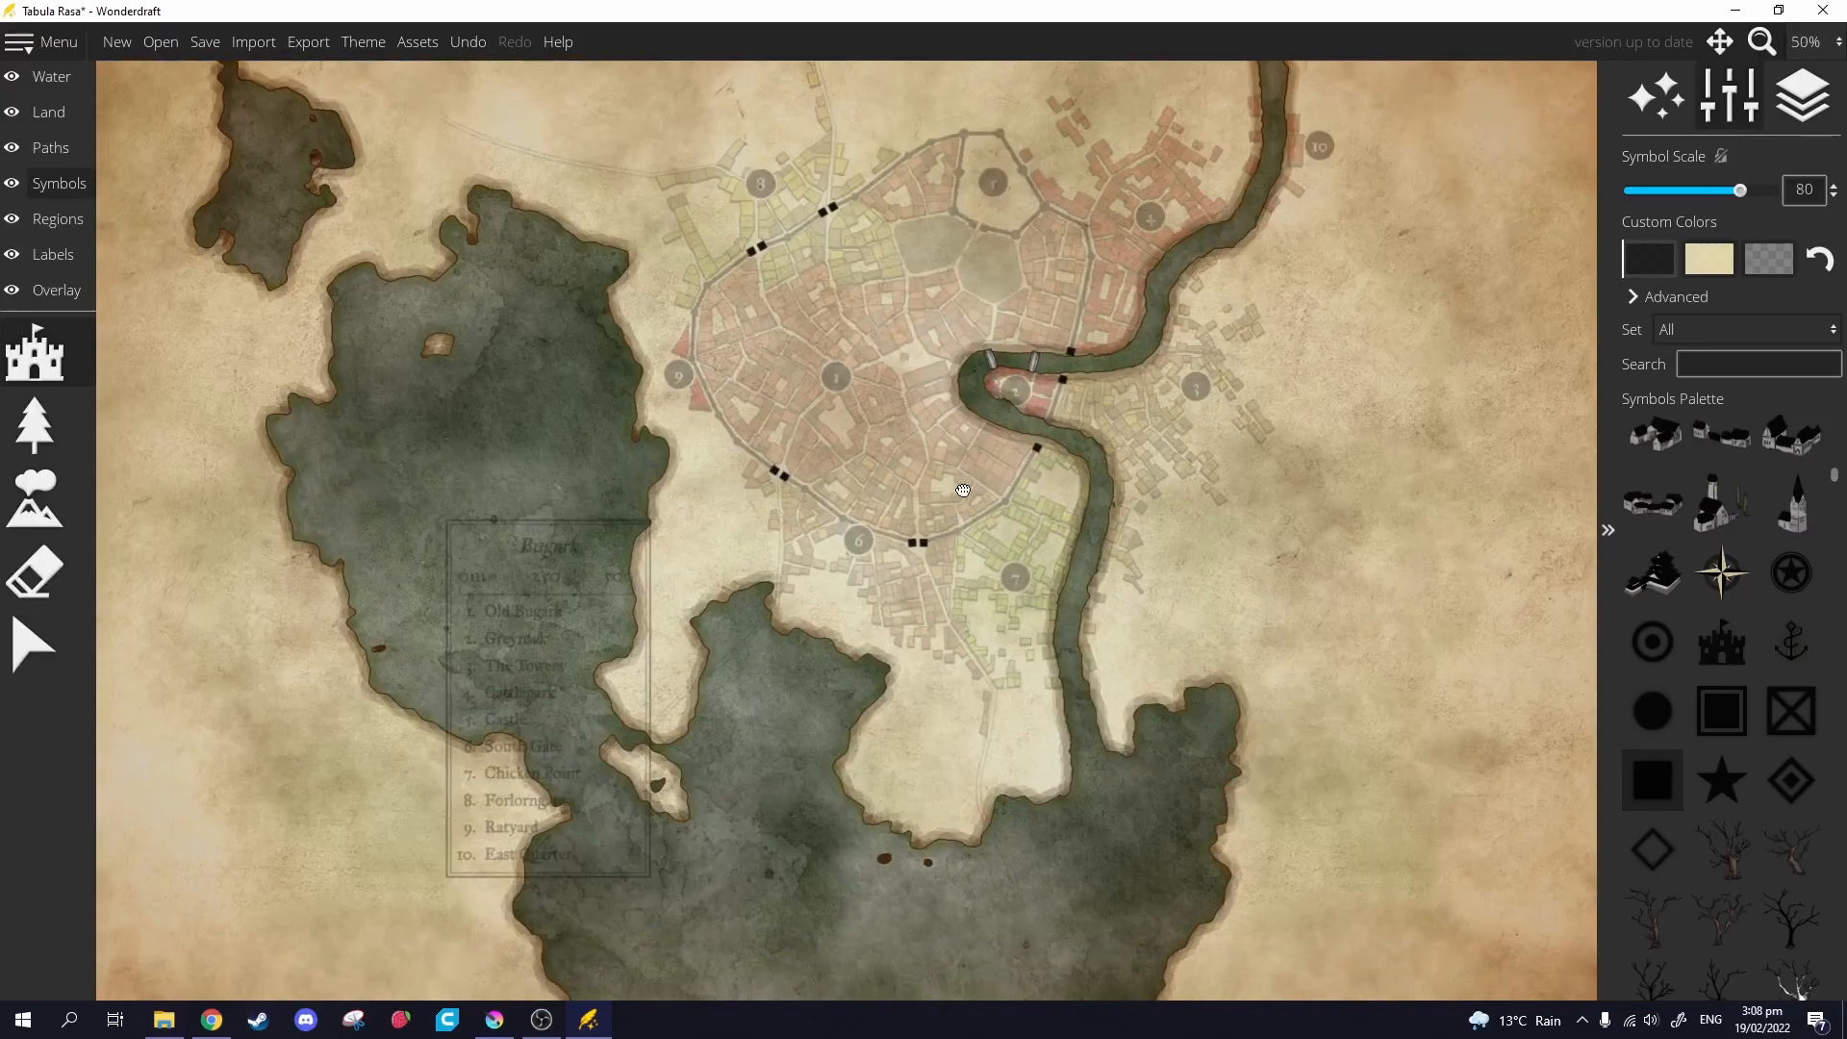
pyautogui.scroll(1, 967, 545)
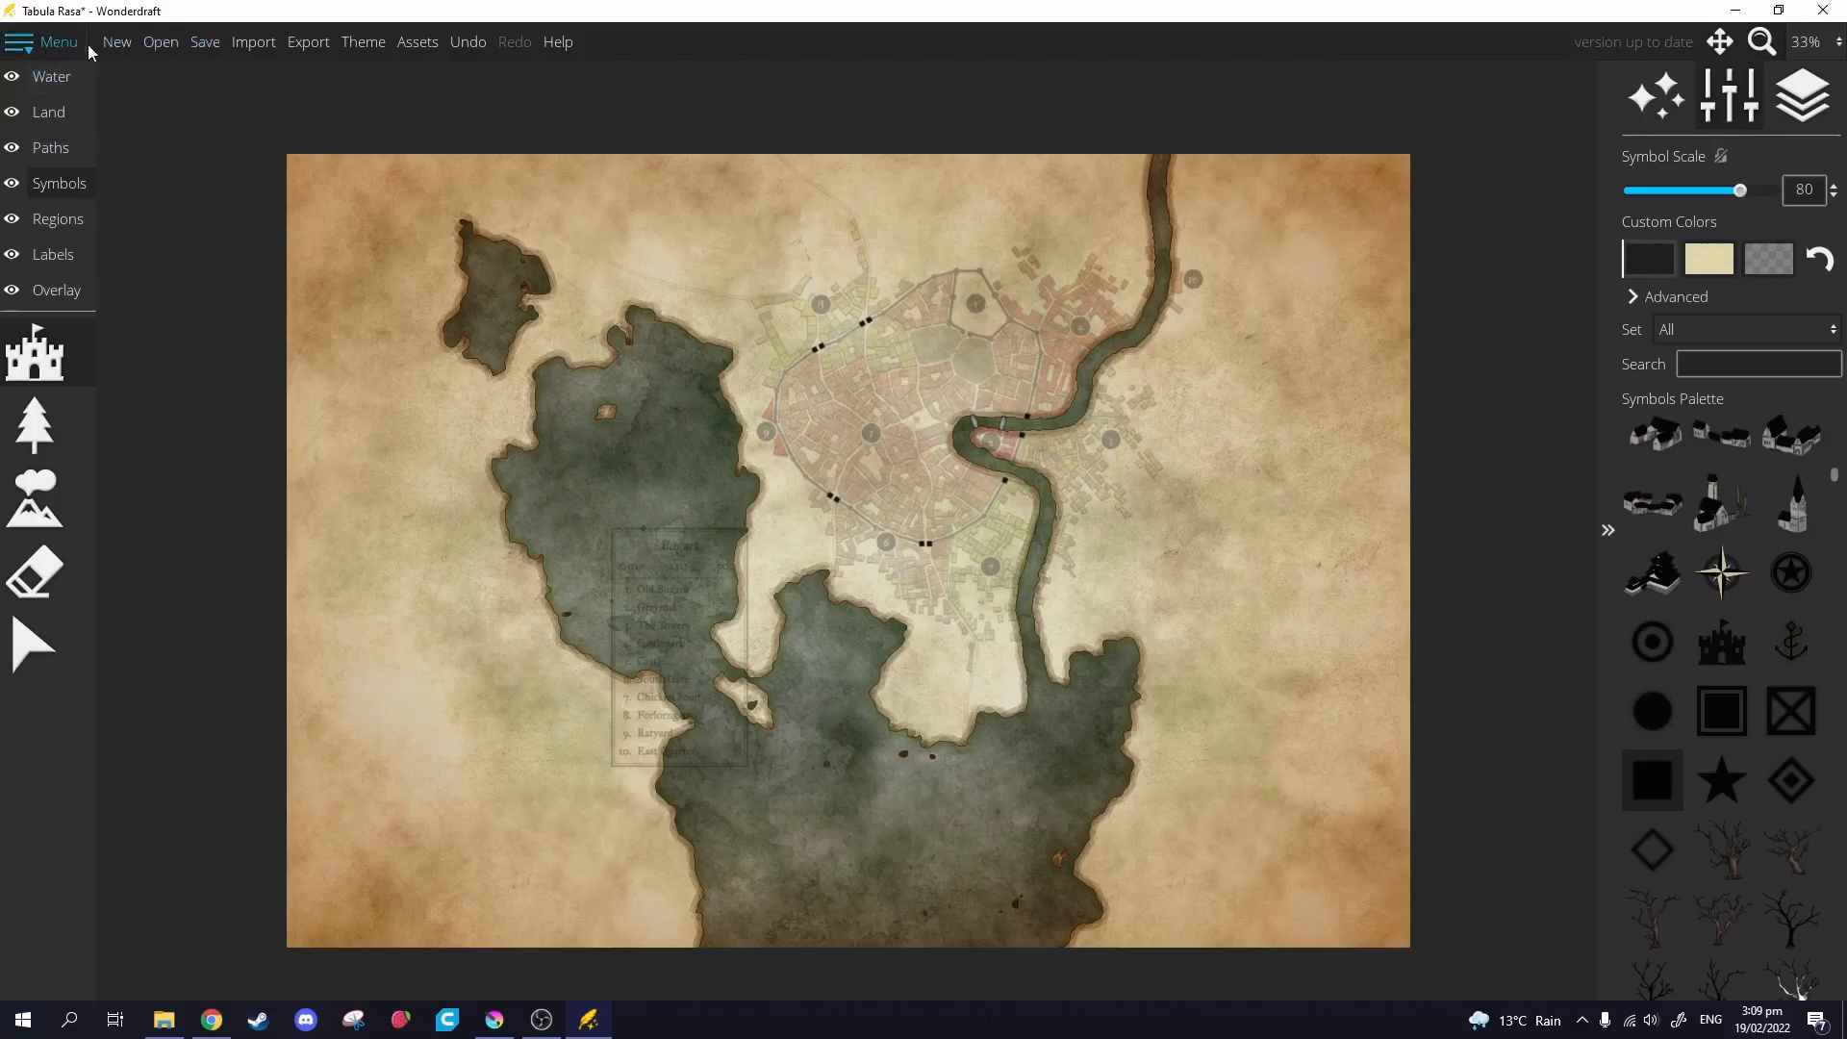
# Open the Save dialog, look at the file types, then cancel it.
pyautogui.click(205, 45)
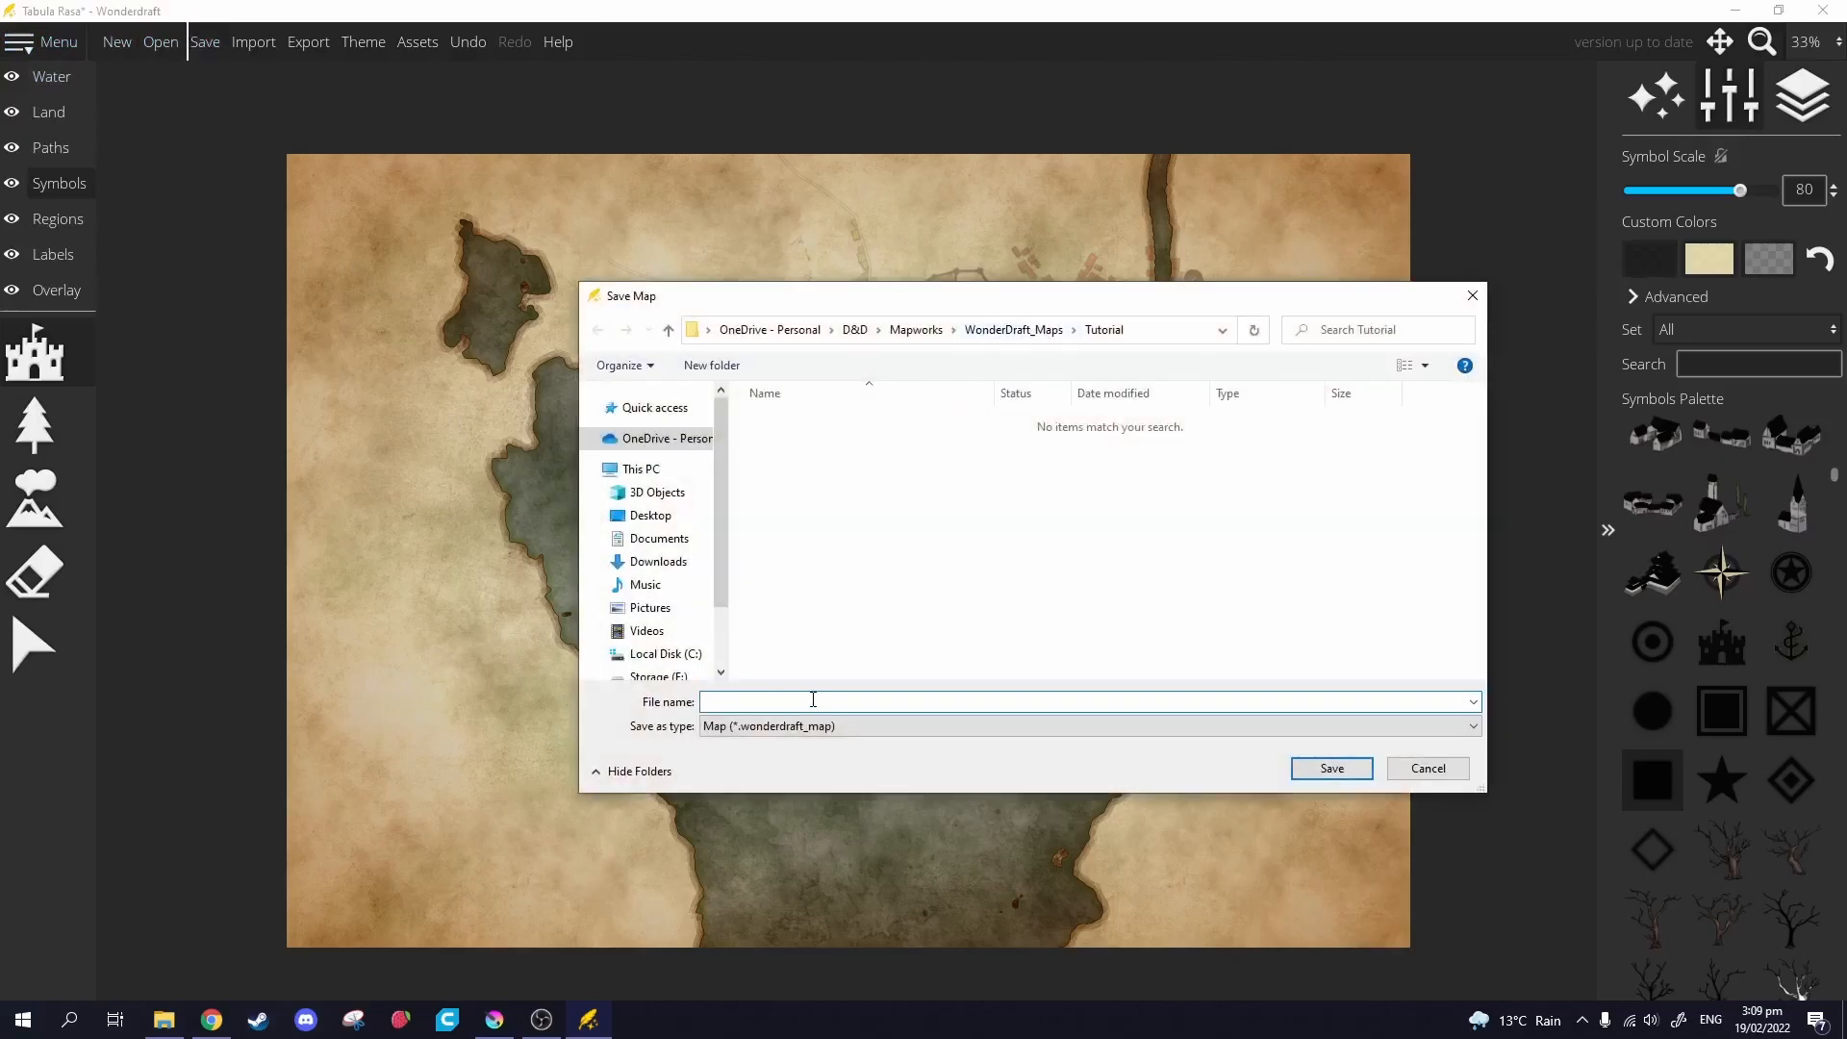
pyautogui.click(835, 727)
pyautogui.click(827, 710)
pyautogui.moveTo(932, 289); pyautogui.dragTo(1293, 341)
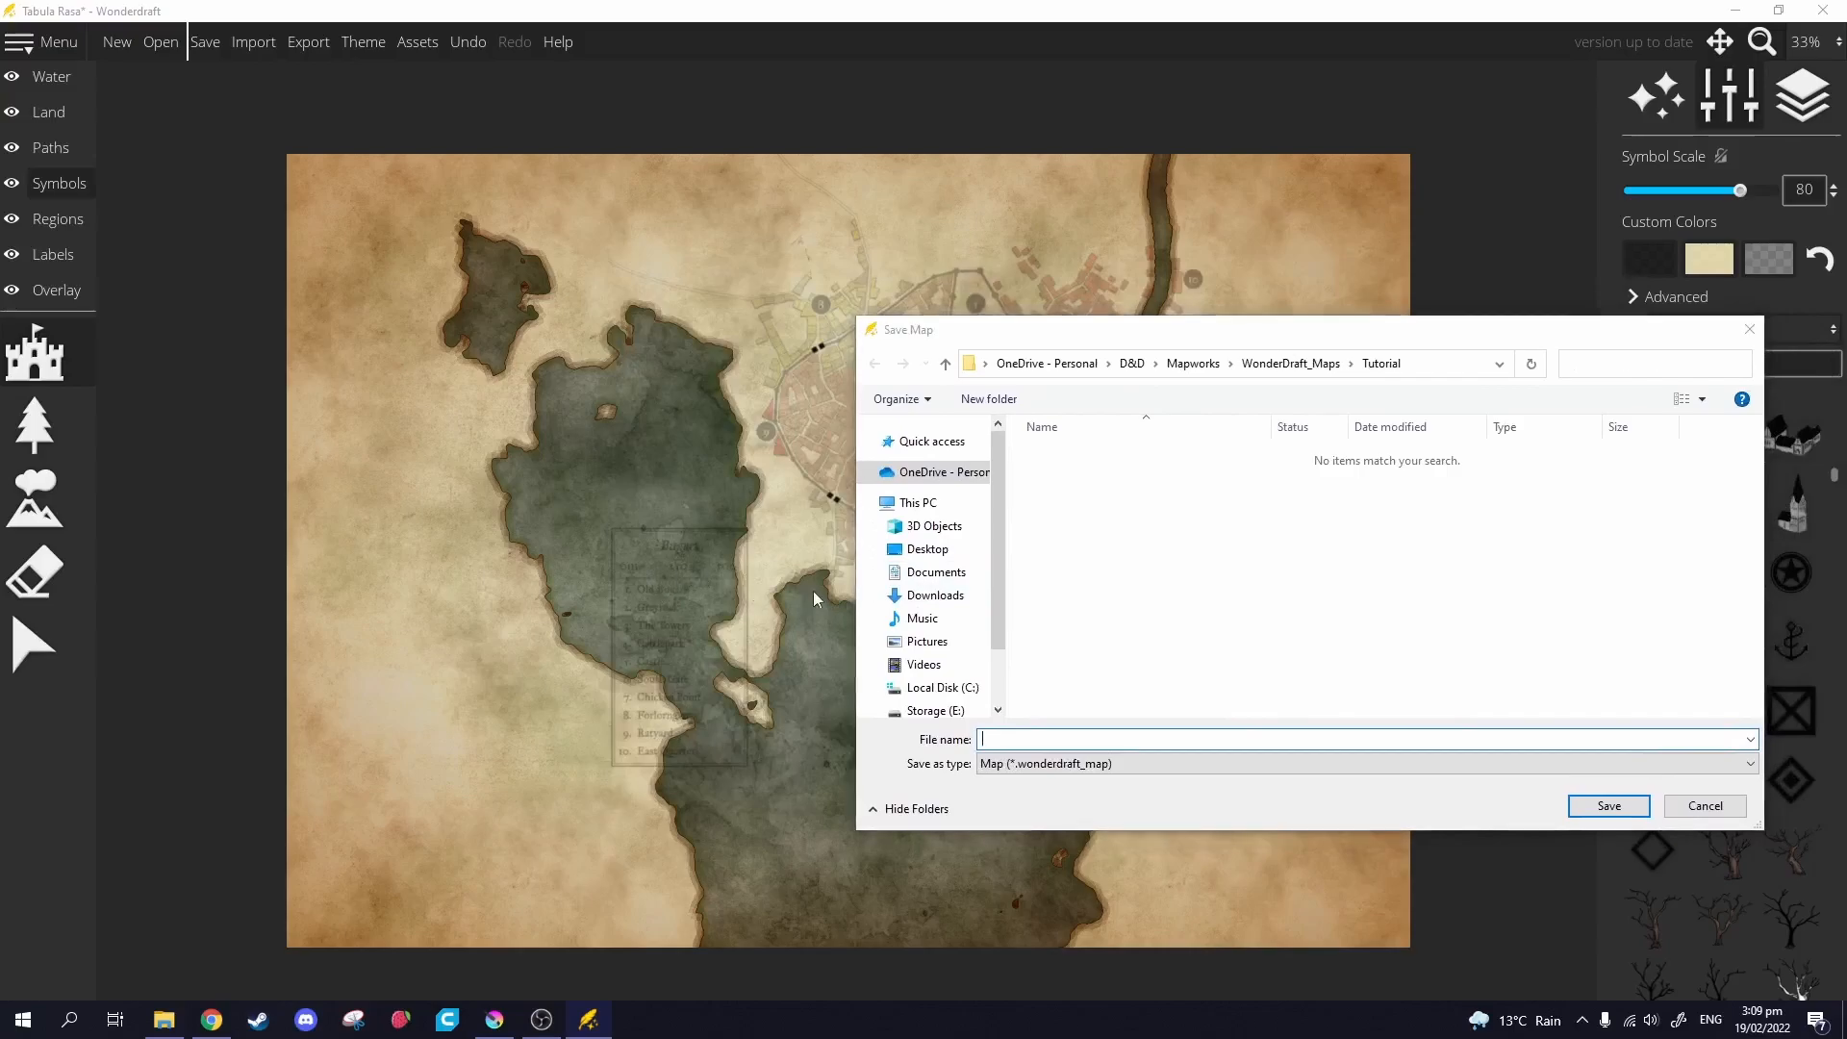
pyautogui.click(1705, 806)
pyautogui.scroll(5, 506, 635)
pyautogui.moveTo(1147, 466); pyautogui.dragTo(920, 603)
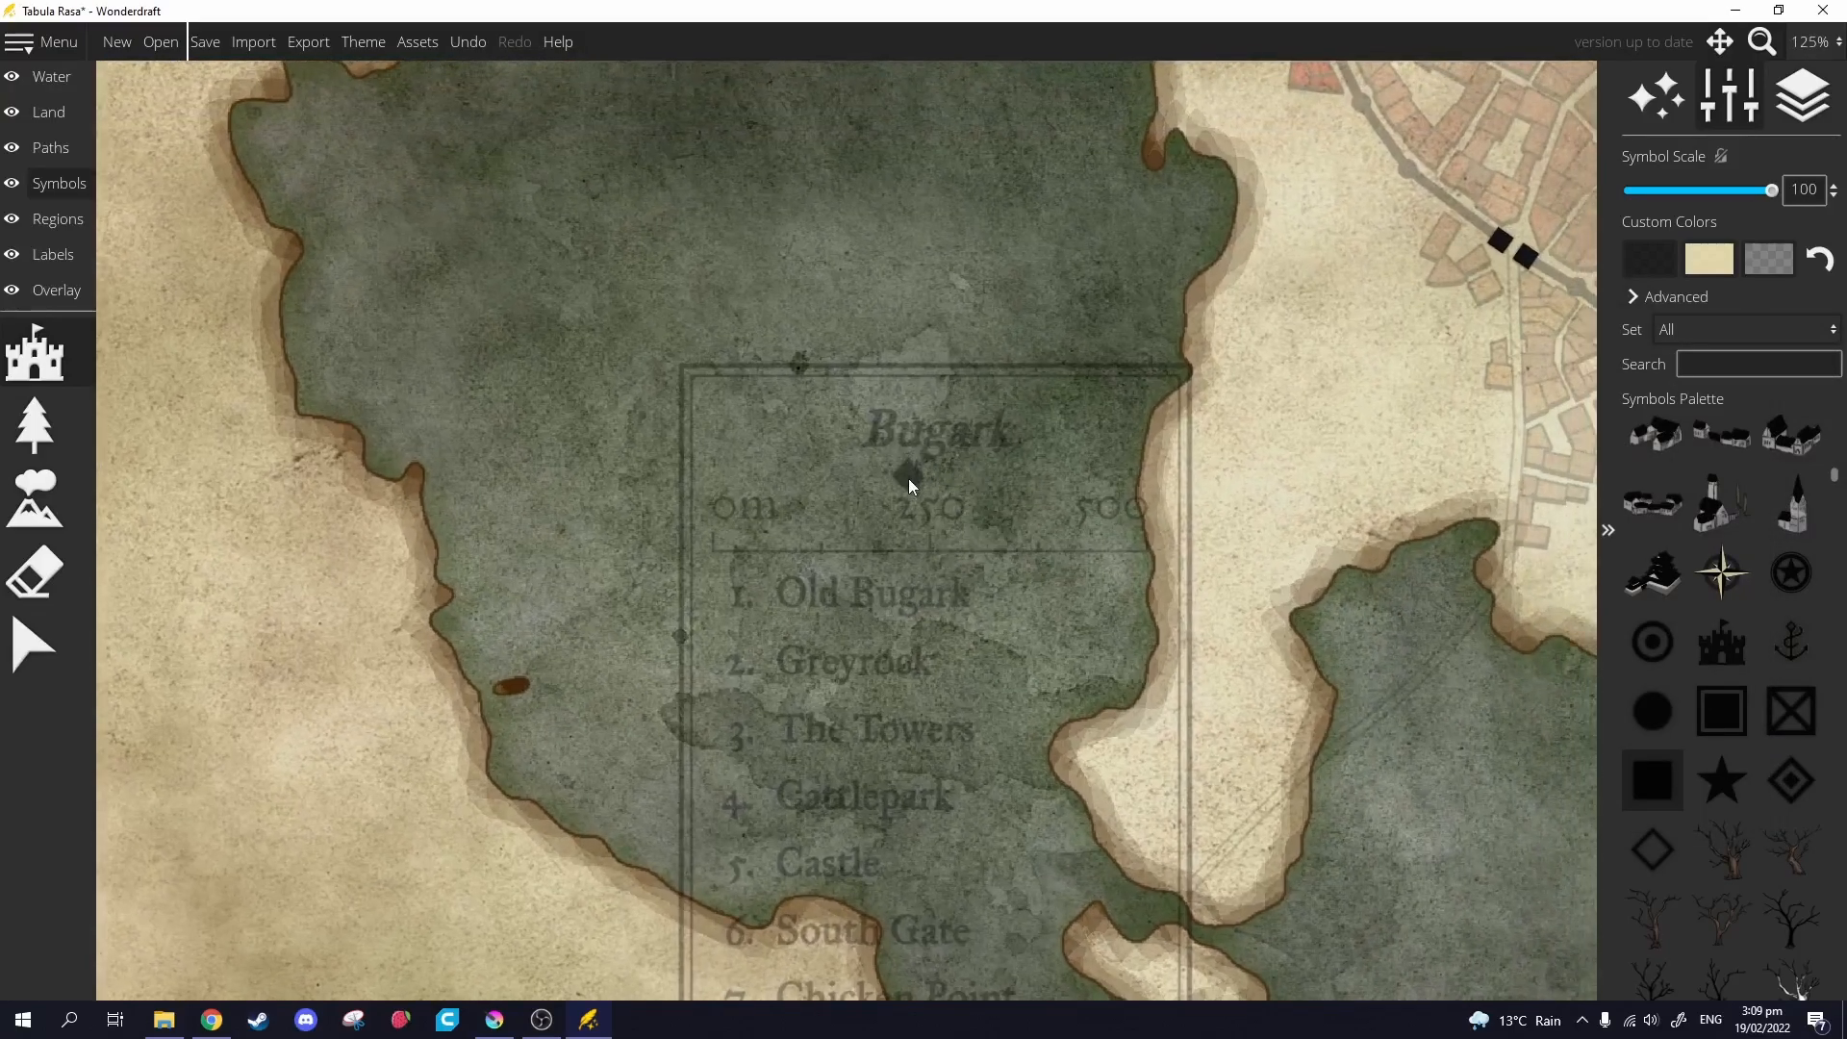
pyautogui.click(169, 1027)
# Save the map as Bugark in the Tutorial folder.
pyautogui.click(212, 43)
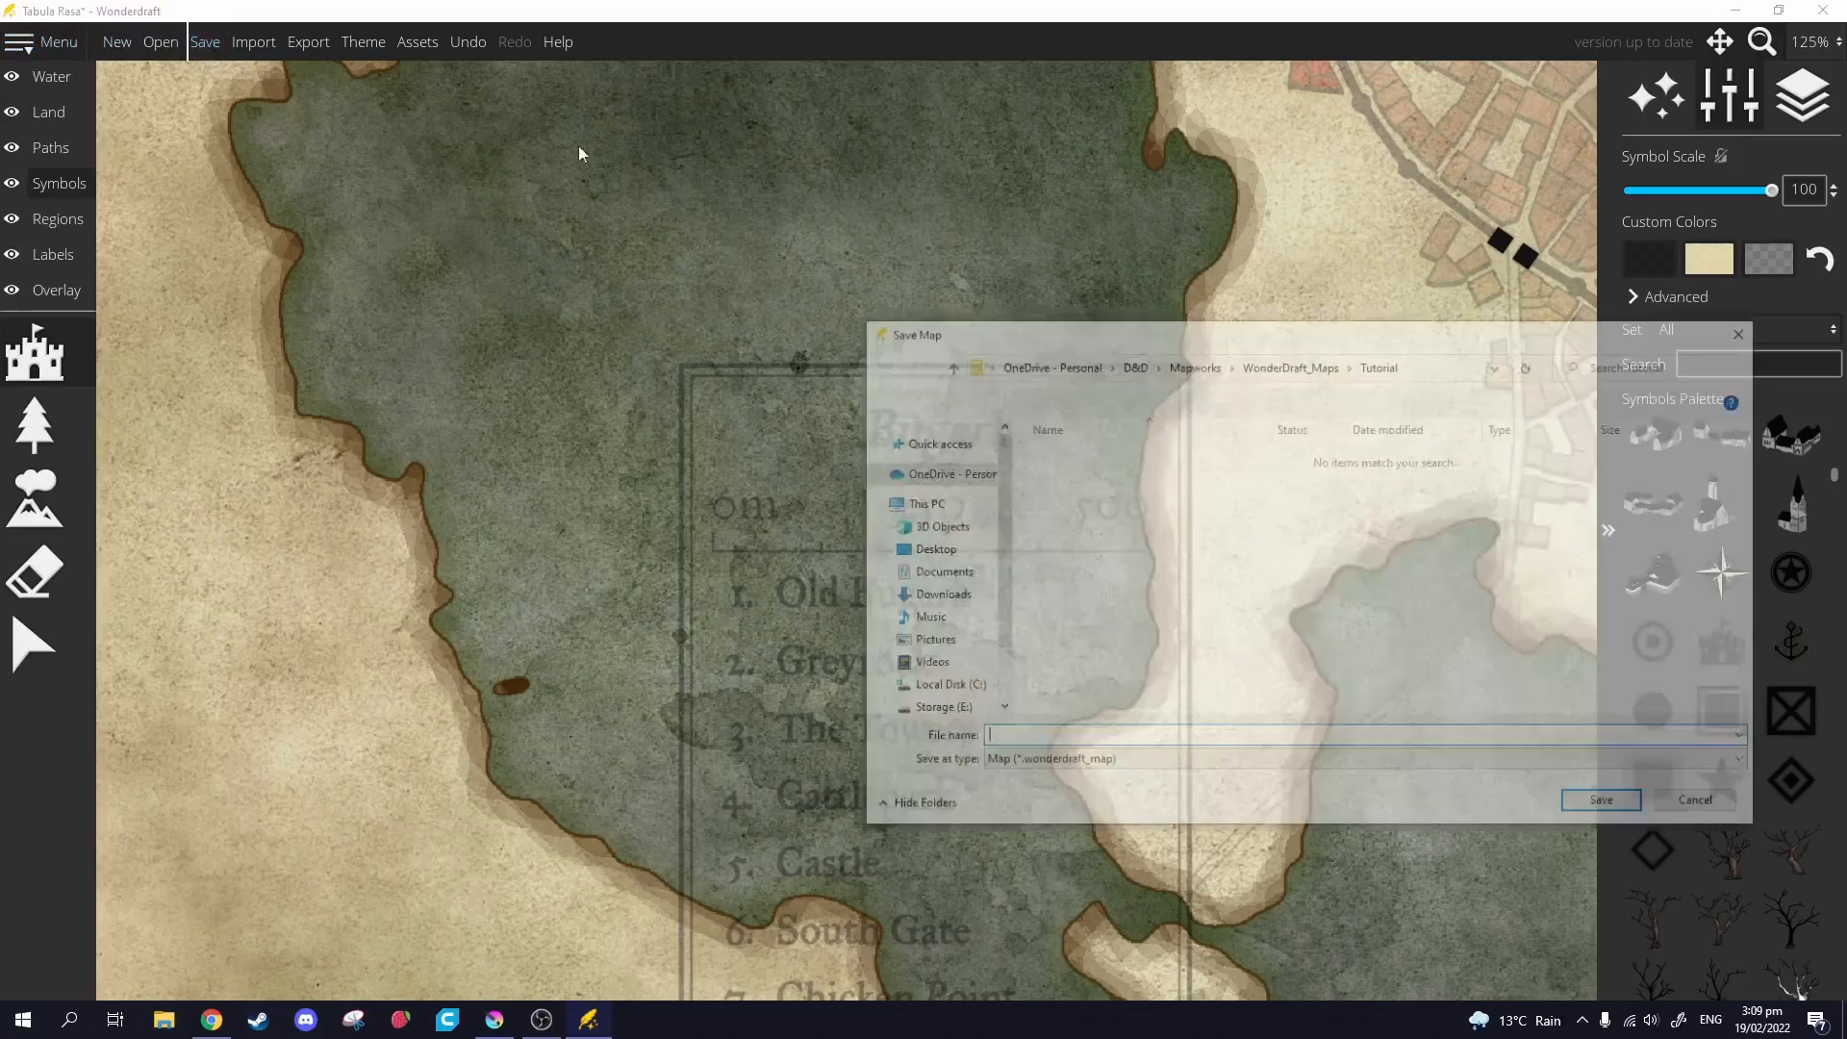
pyautogui.moveTo(1085, 323); pyautogui.dragTo(1178, 290)
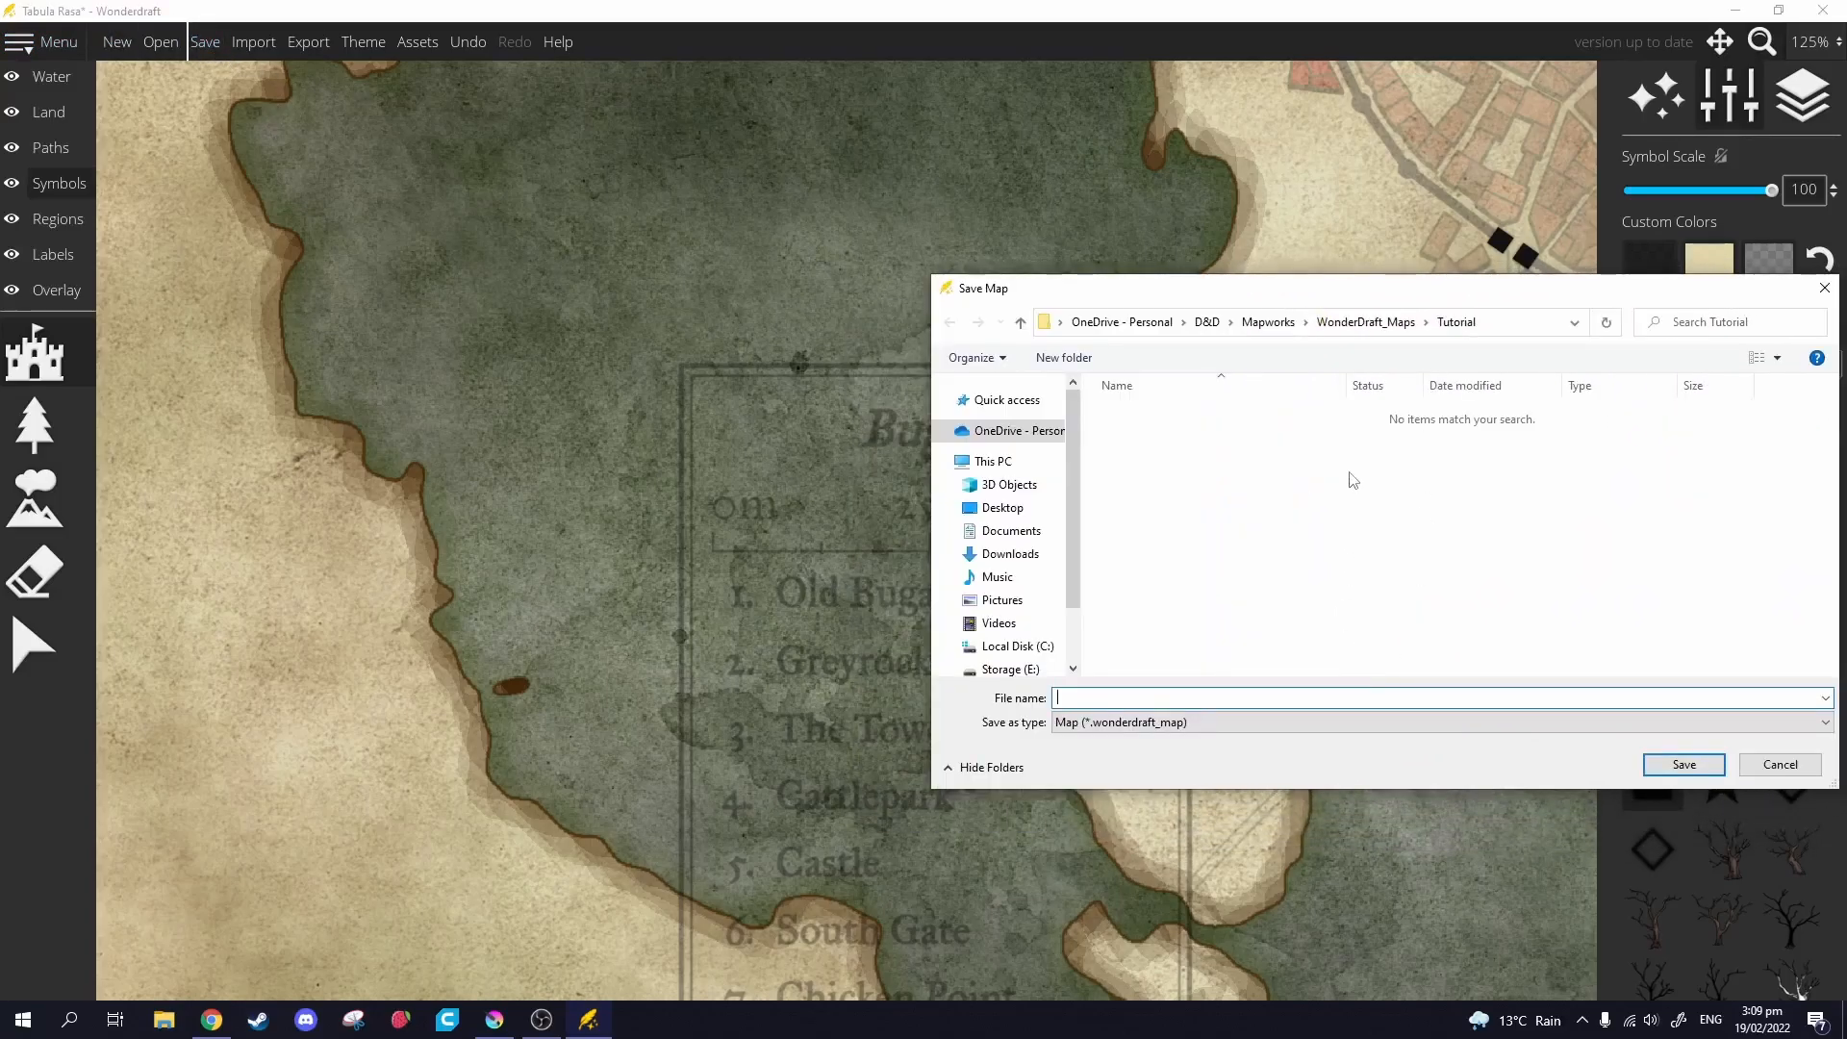
pyautogui.write('Bugark')
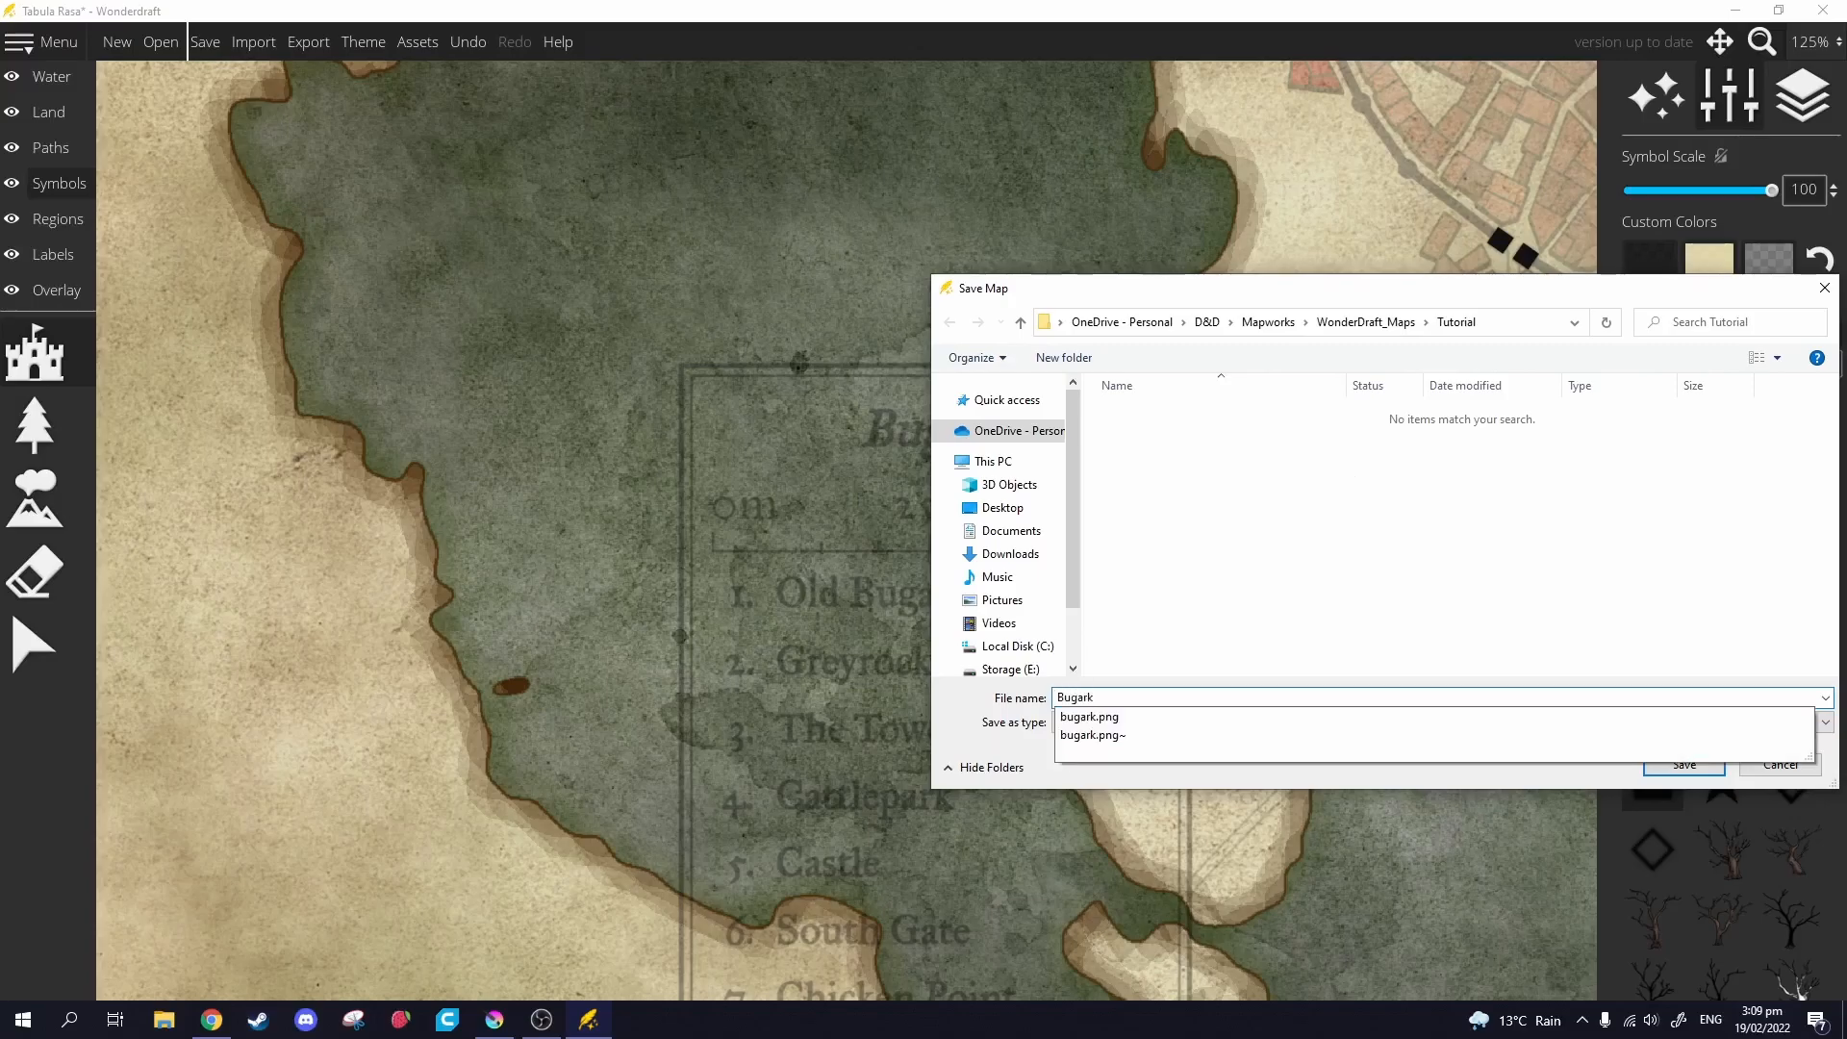
pyautogui.press('Return')
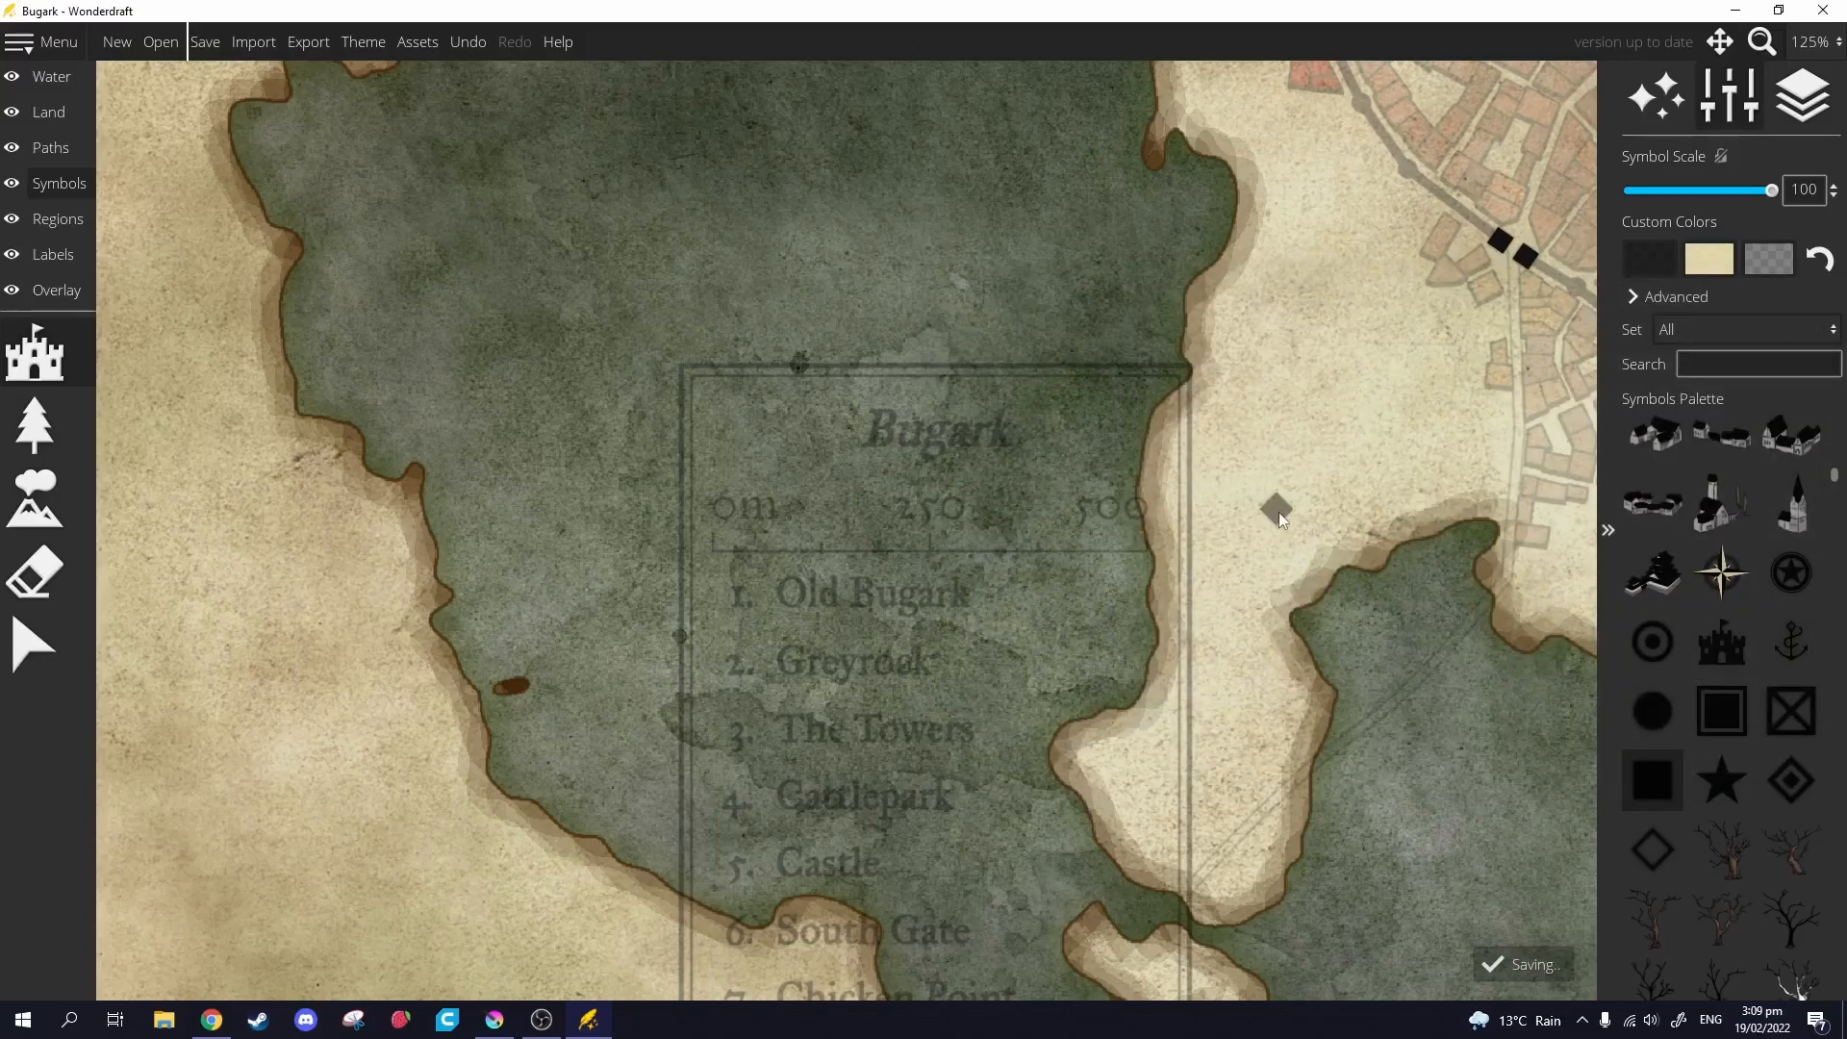
pyautogui.scroll(-5, 1309, 493)
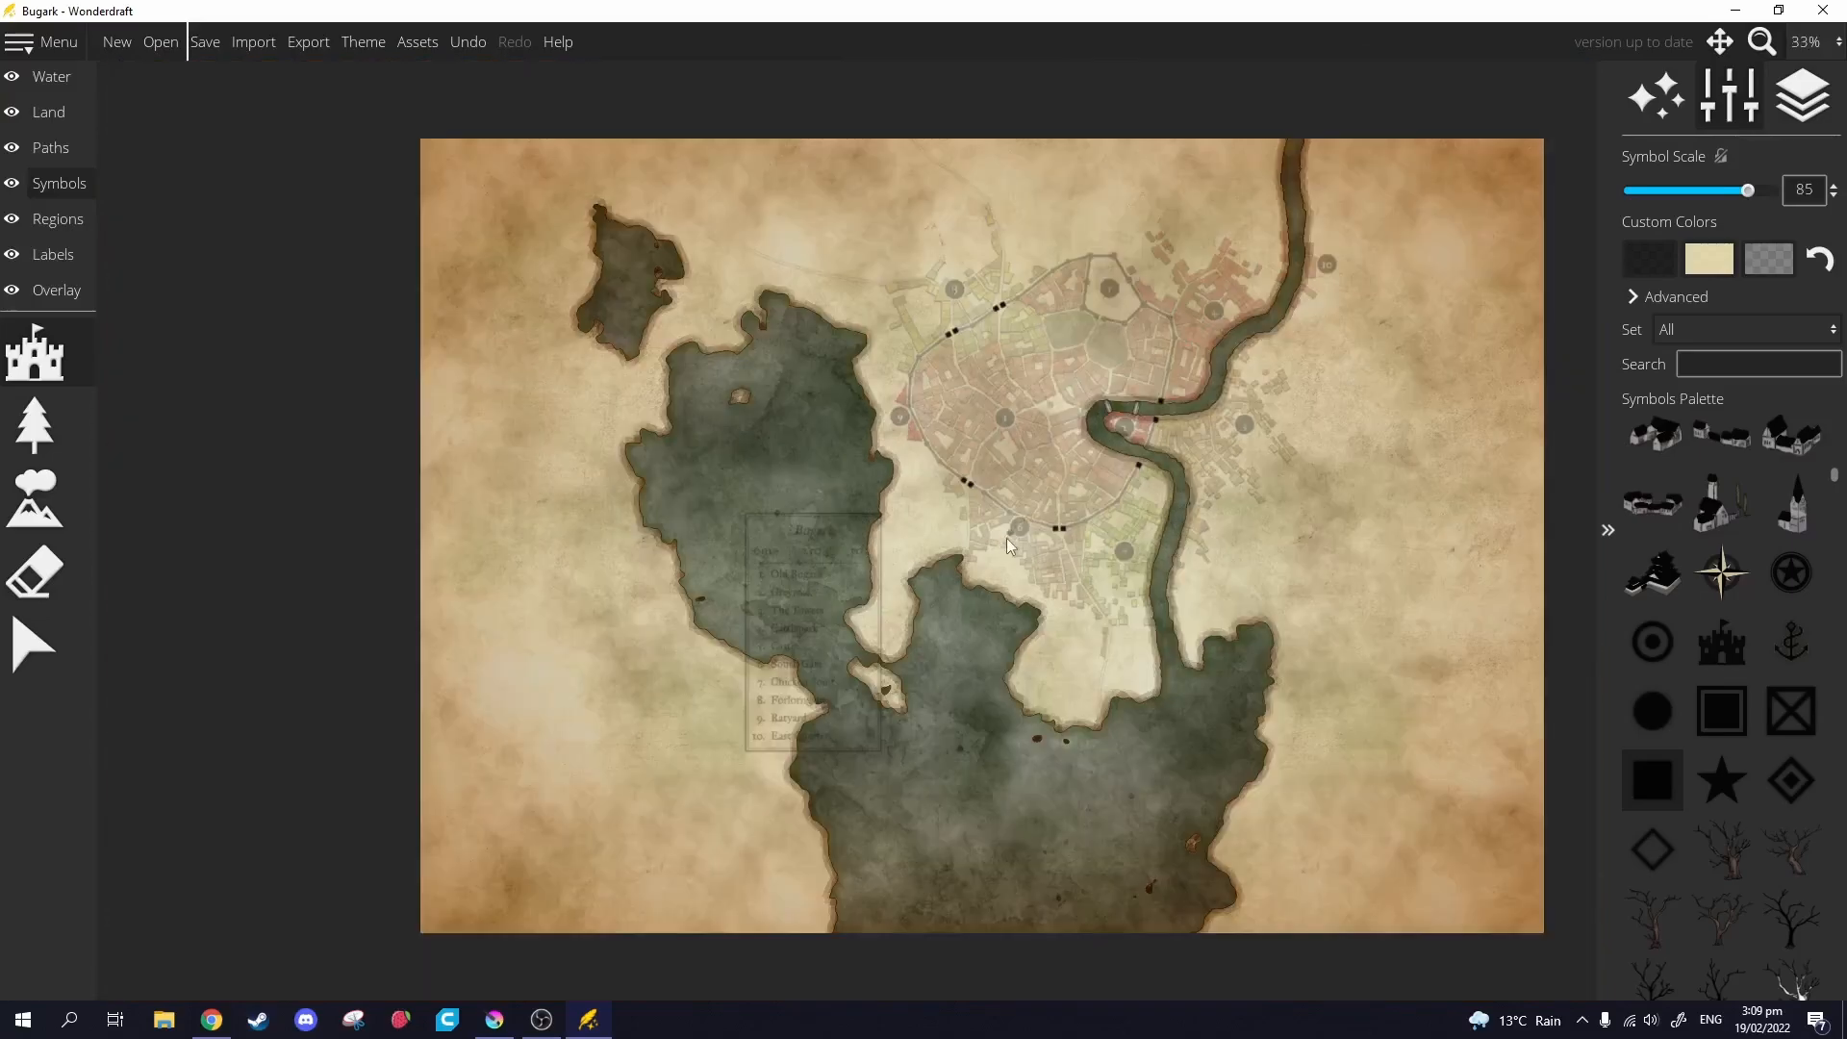
# Export the map, keeping the Normal PNG settings.
pyautogui.scroll(2, 1008, 534)
pyautogui.click(44, 40)
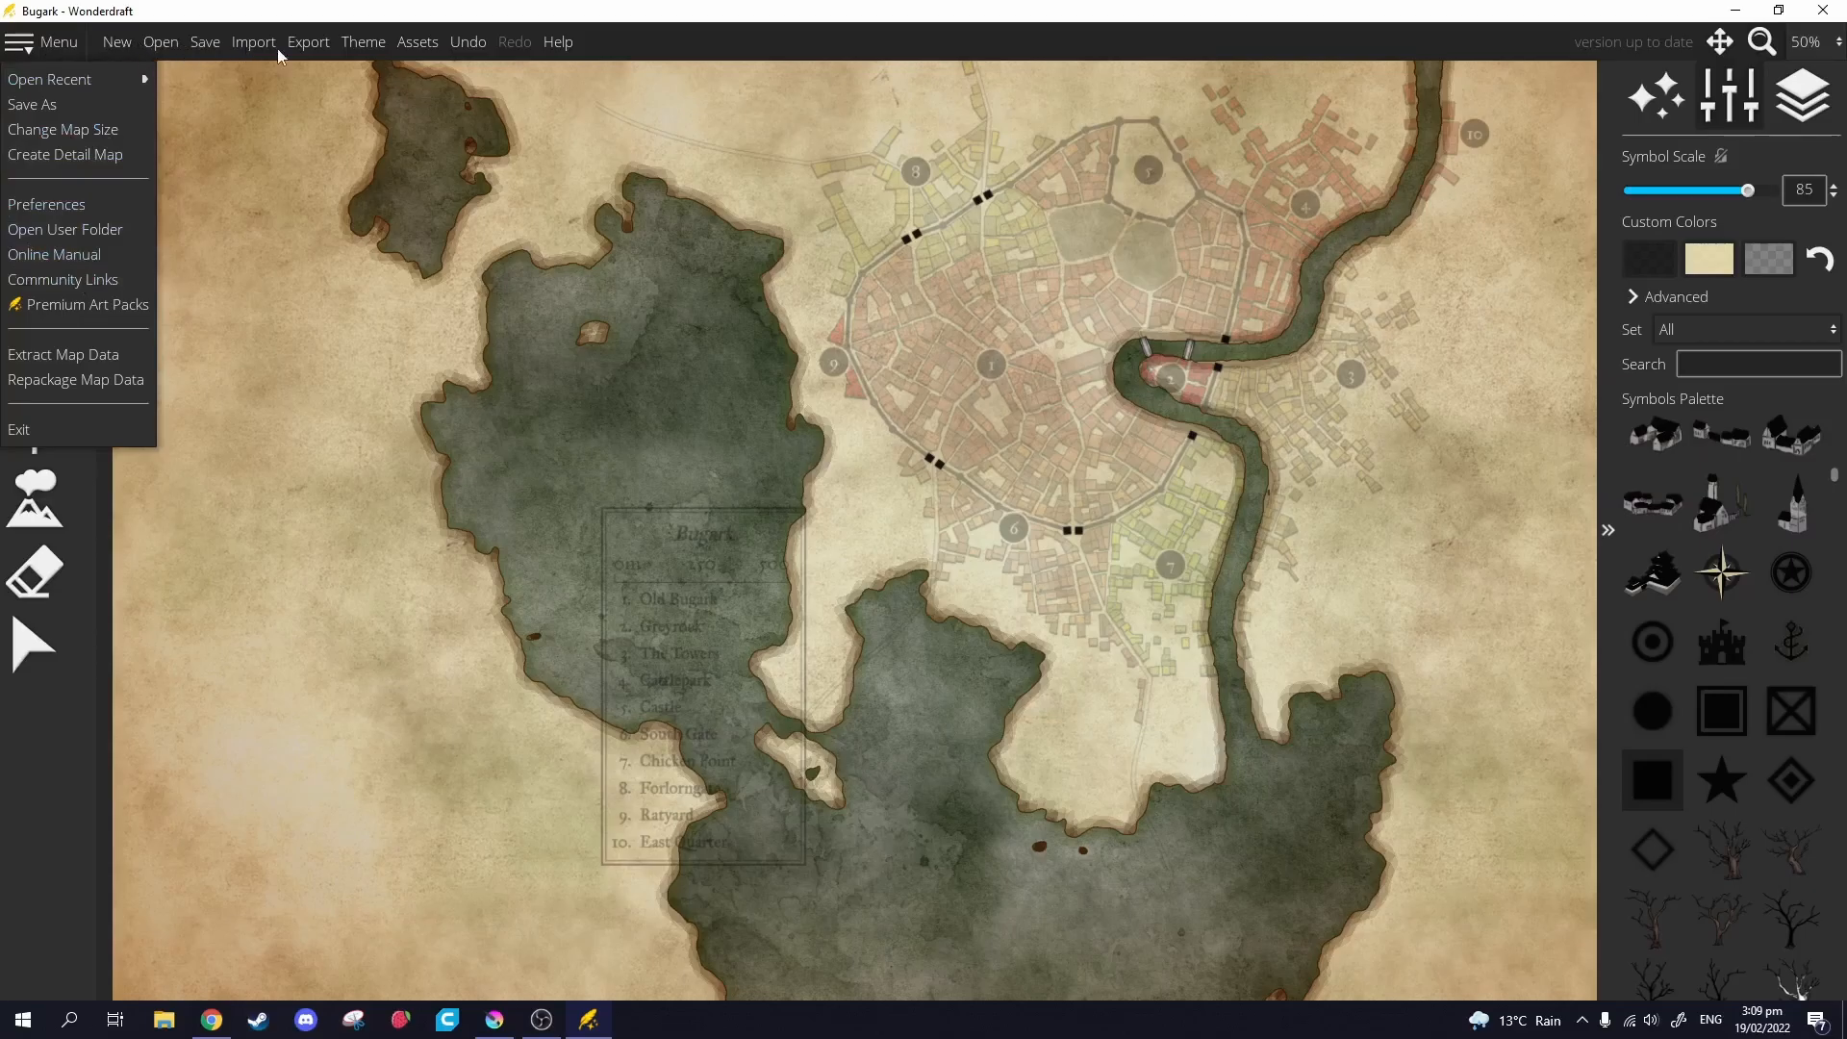
pyautogui.click(306, 44)
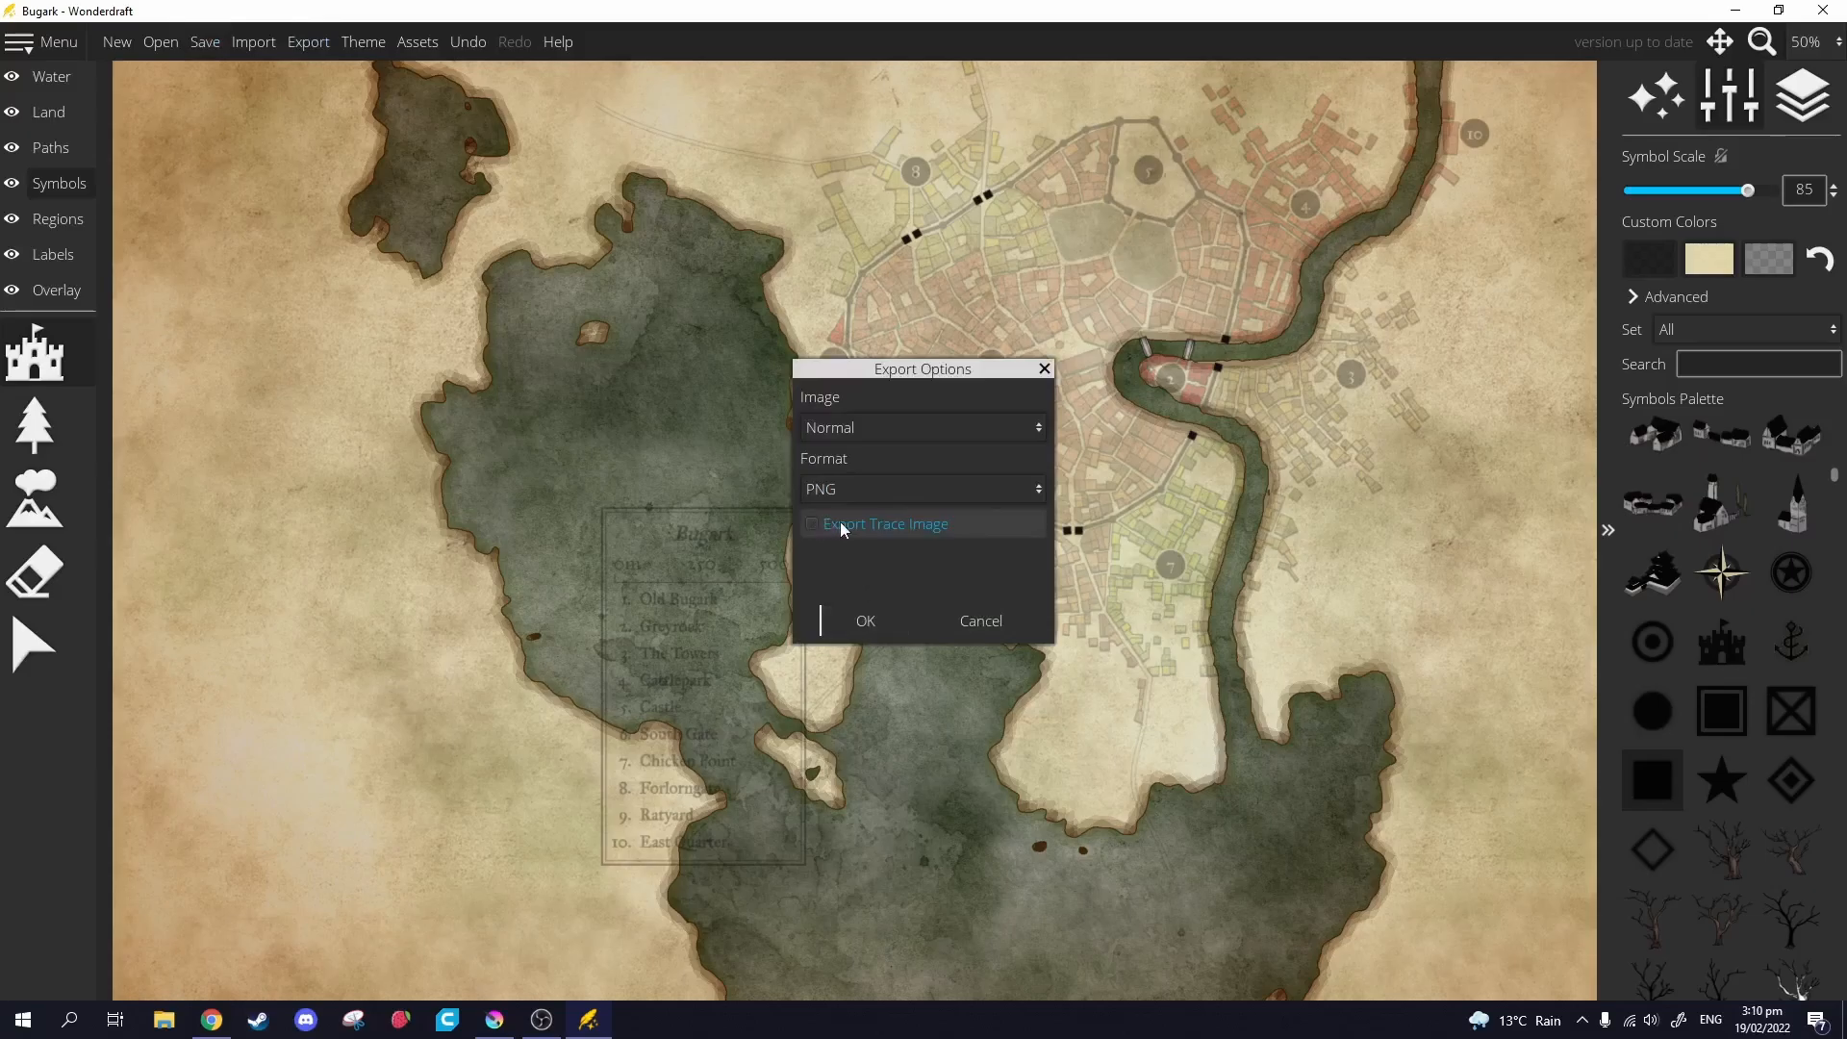
pyautogui.moveTo(908, 370); pyautogui.dragTo(1035, 652)
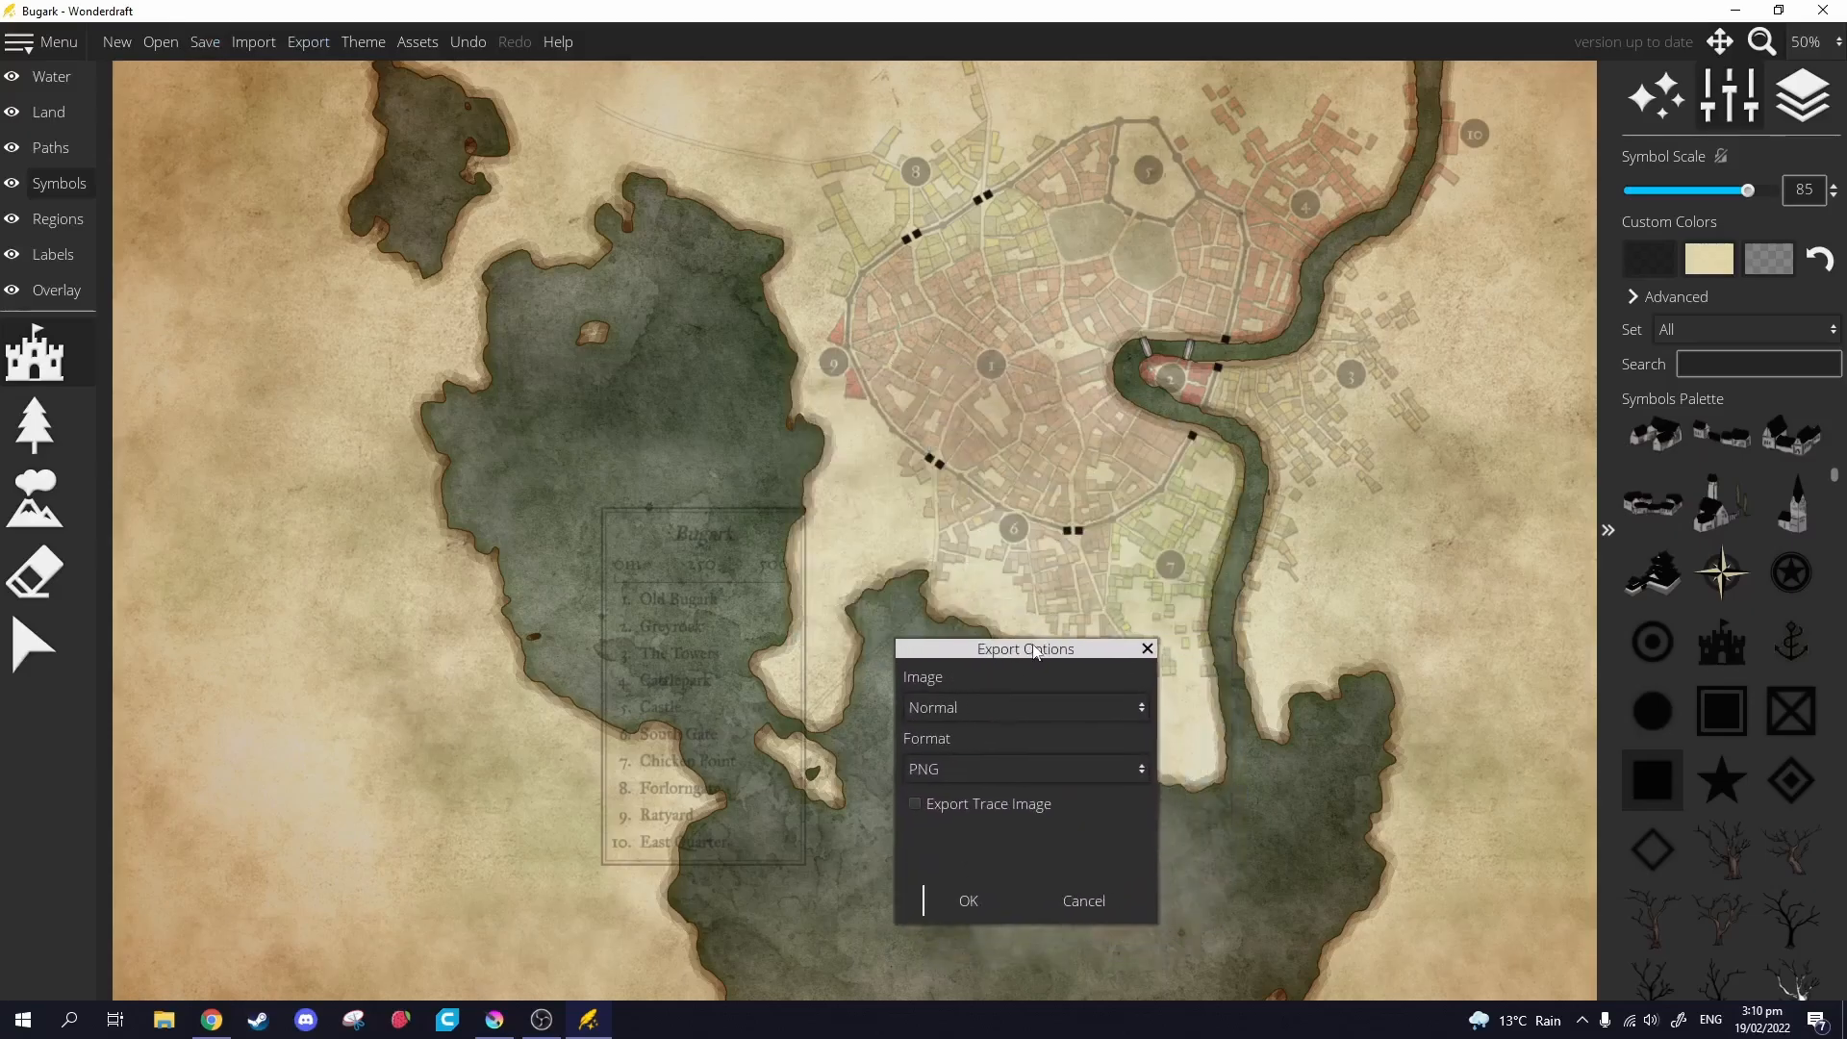
pyautogui.click(968, 900)
# Name the exported image bugark_Map.png, based on bugark.png, and save it.
pyautogui.moveTo(1357, 293); pyautogui.dragTo(1340, 327)
pyautogui.click(1145, 474)
pyautogui.click(1114, 733)
pyautogui.press('Right')
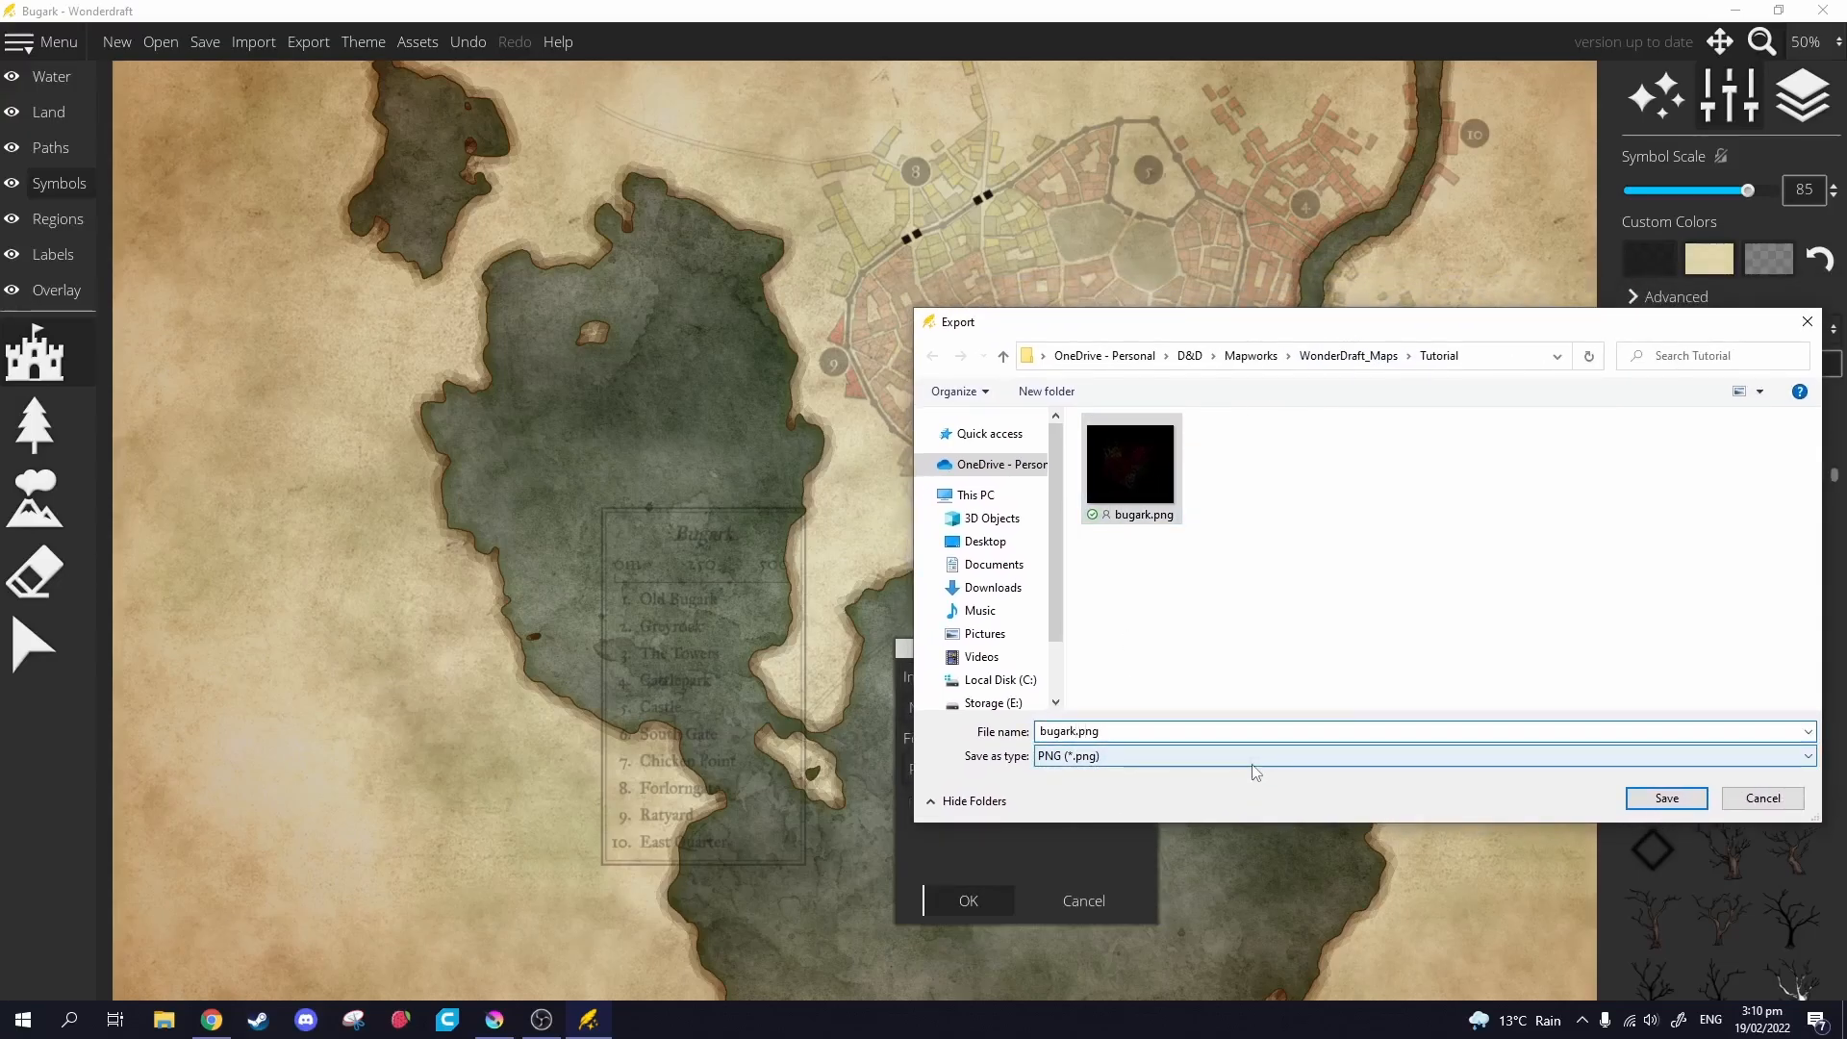
pyautogui.write('_Map')
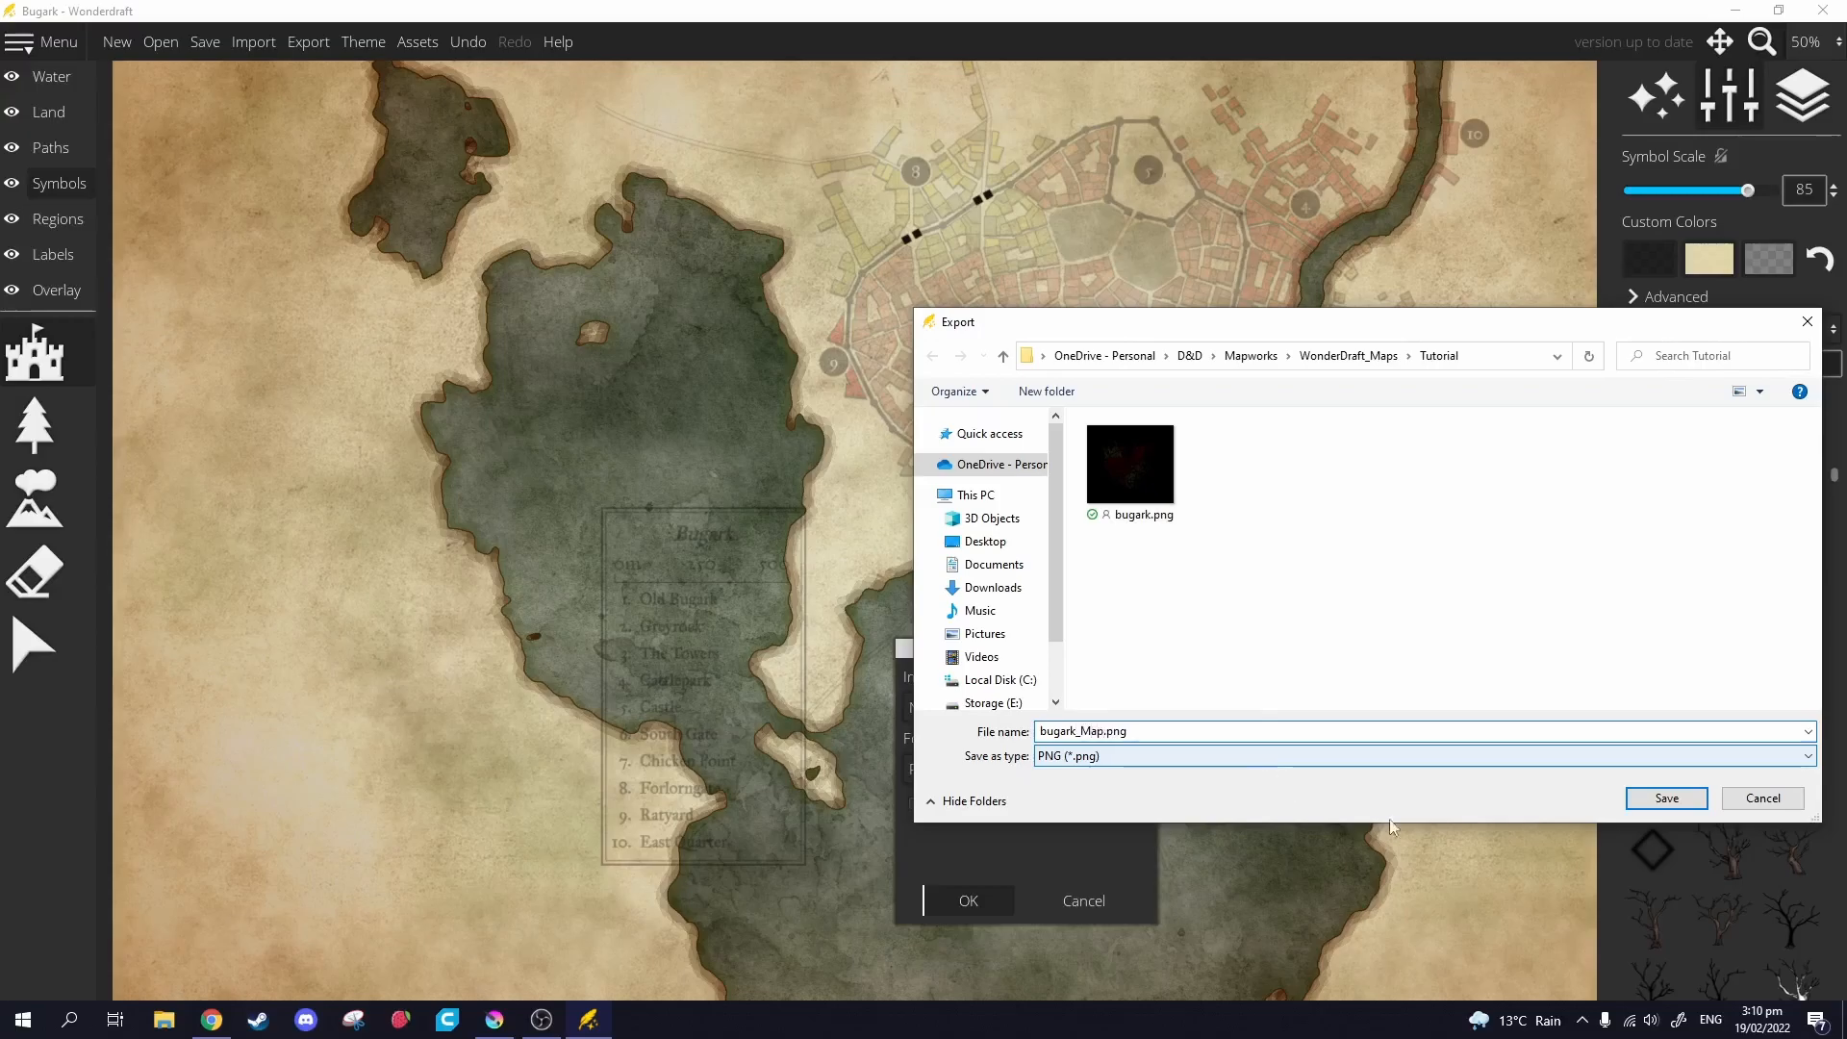
pyautogui.click(1643, 797)
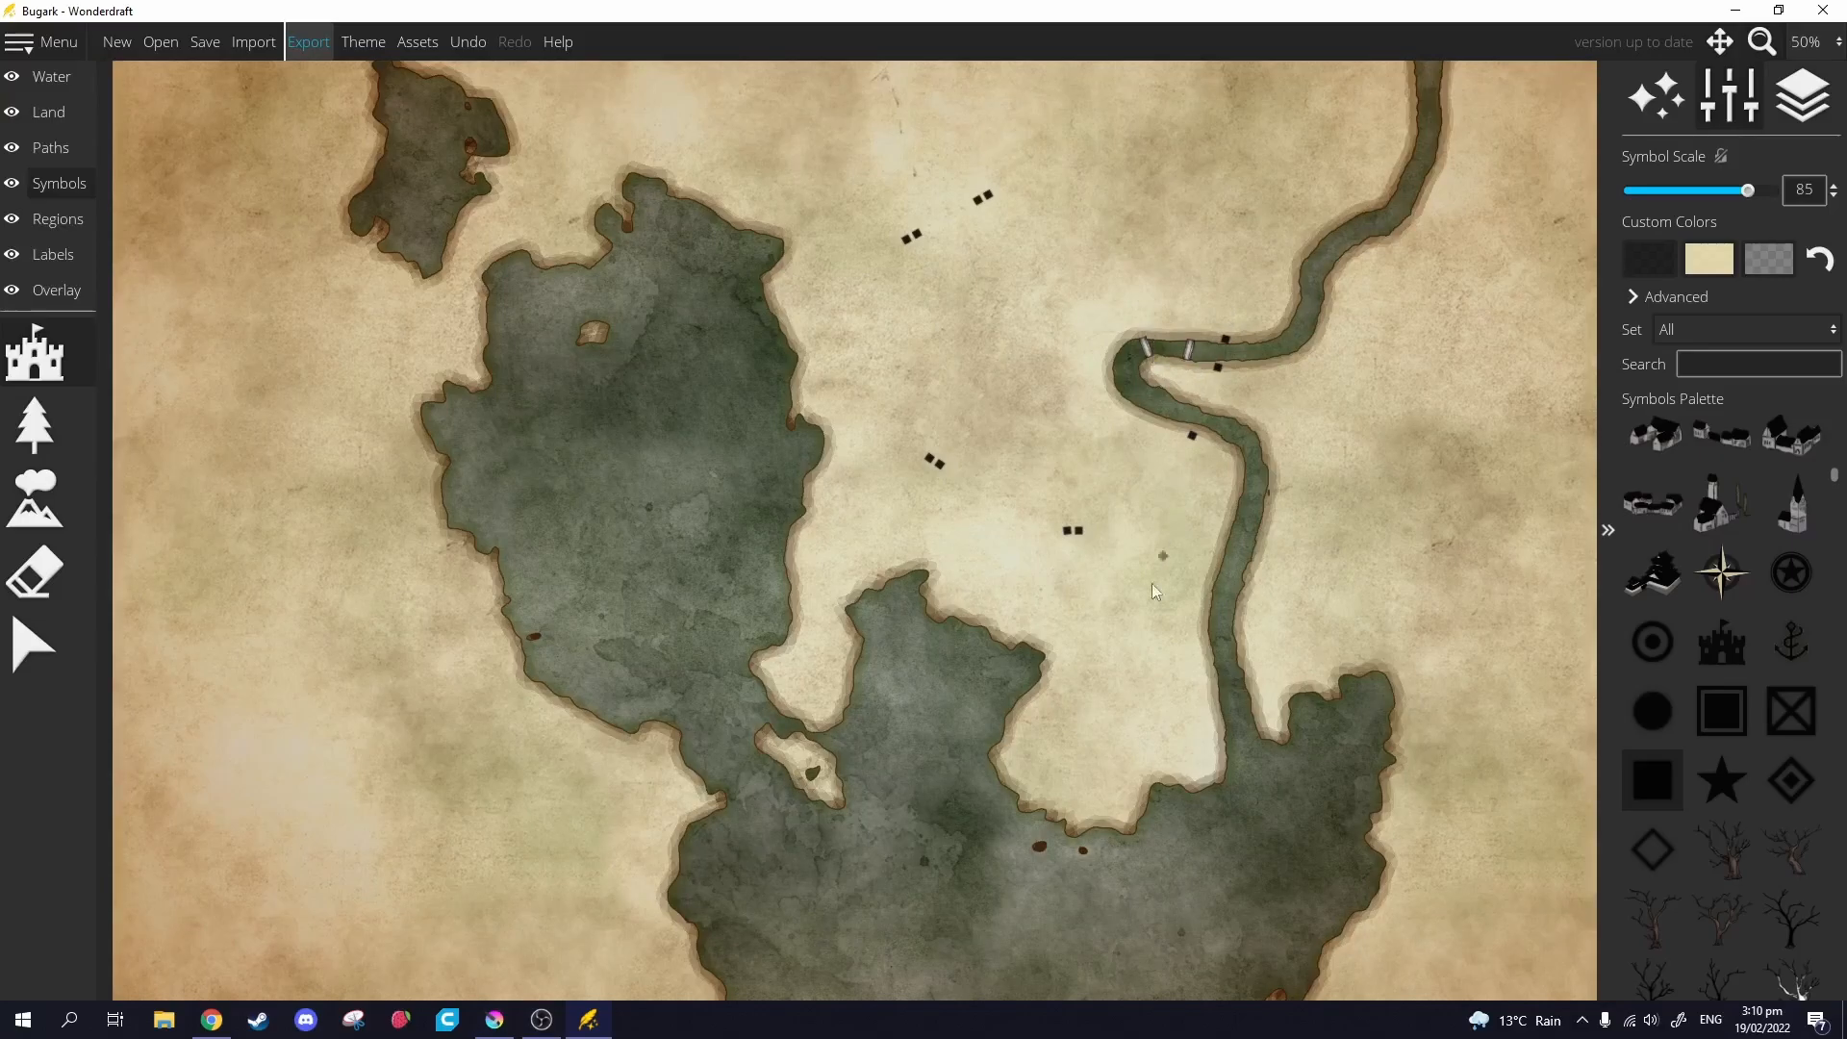
# Open bugark_Map.png in Krita as the background image.
pyautogui.click(494, 1019)
pyautogui.click(18, 32)
pyautogui.click(57, 72)
pyautogui.click(720, 279)
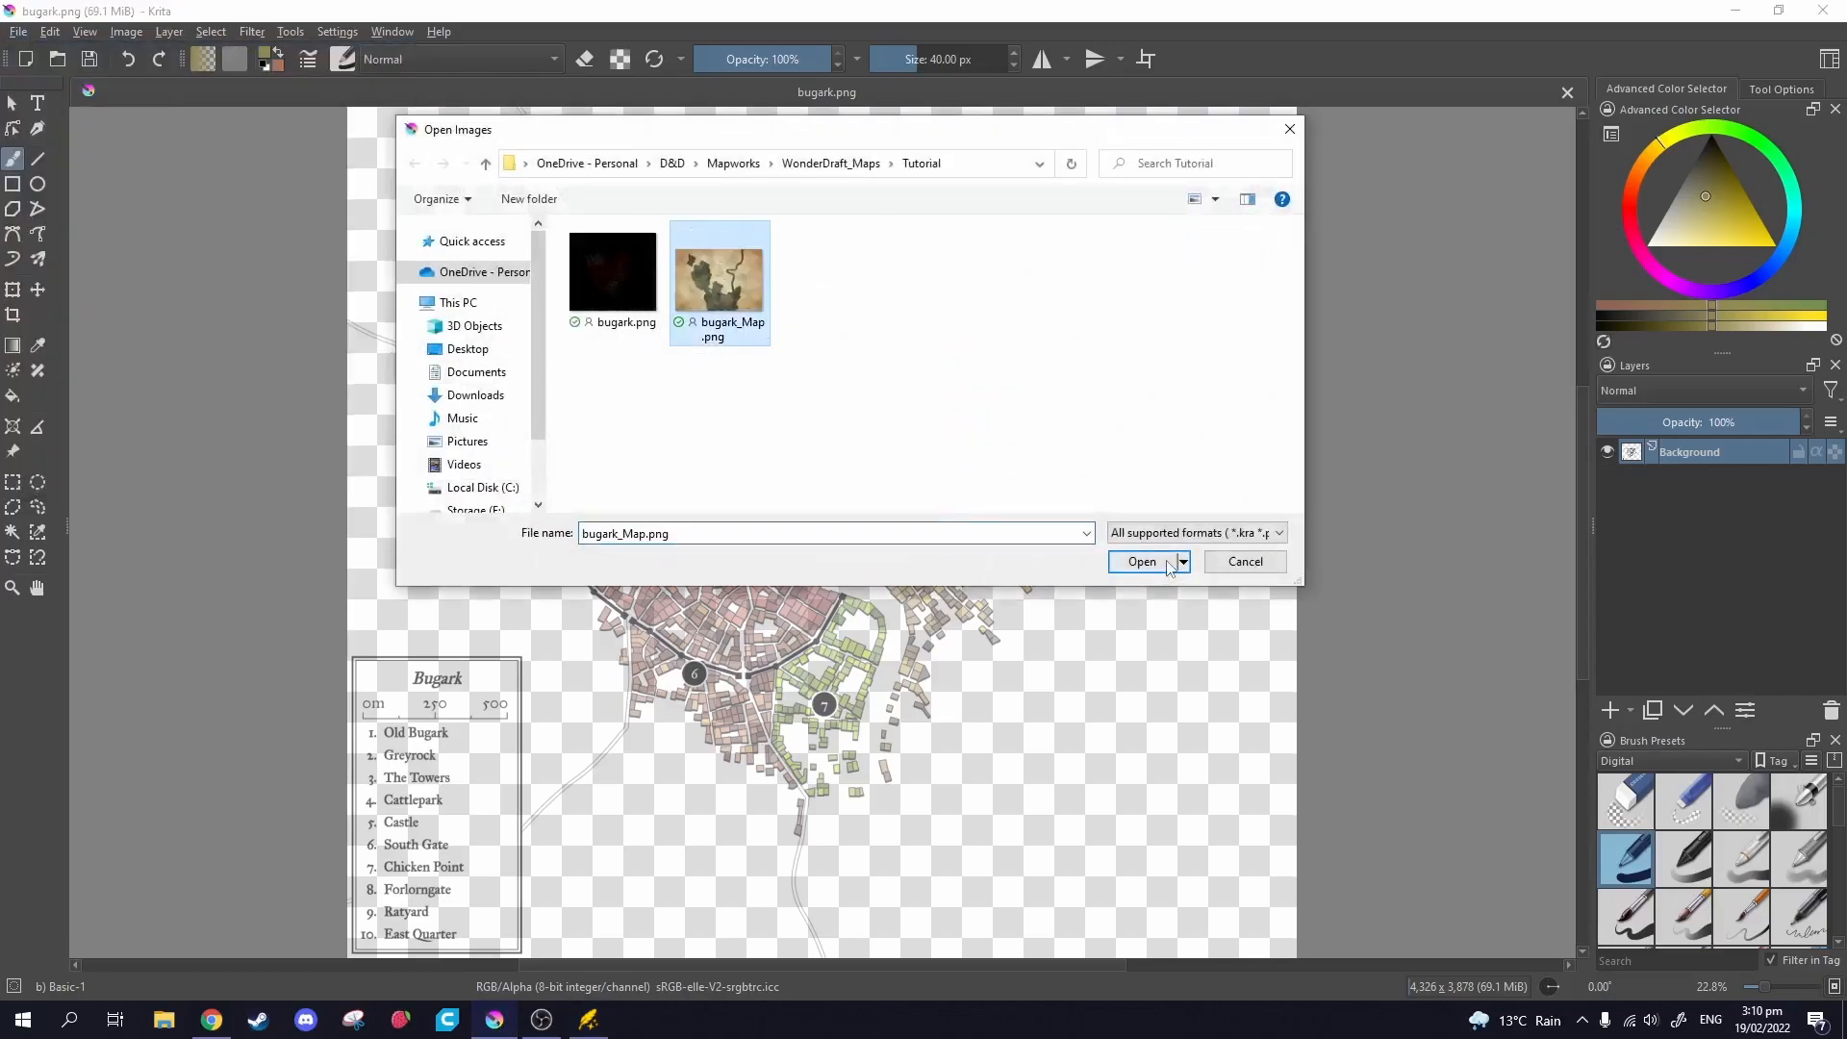
pyautogui.click(1141, 561)
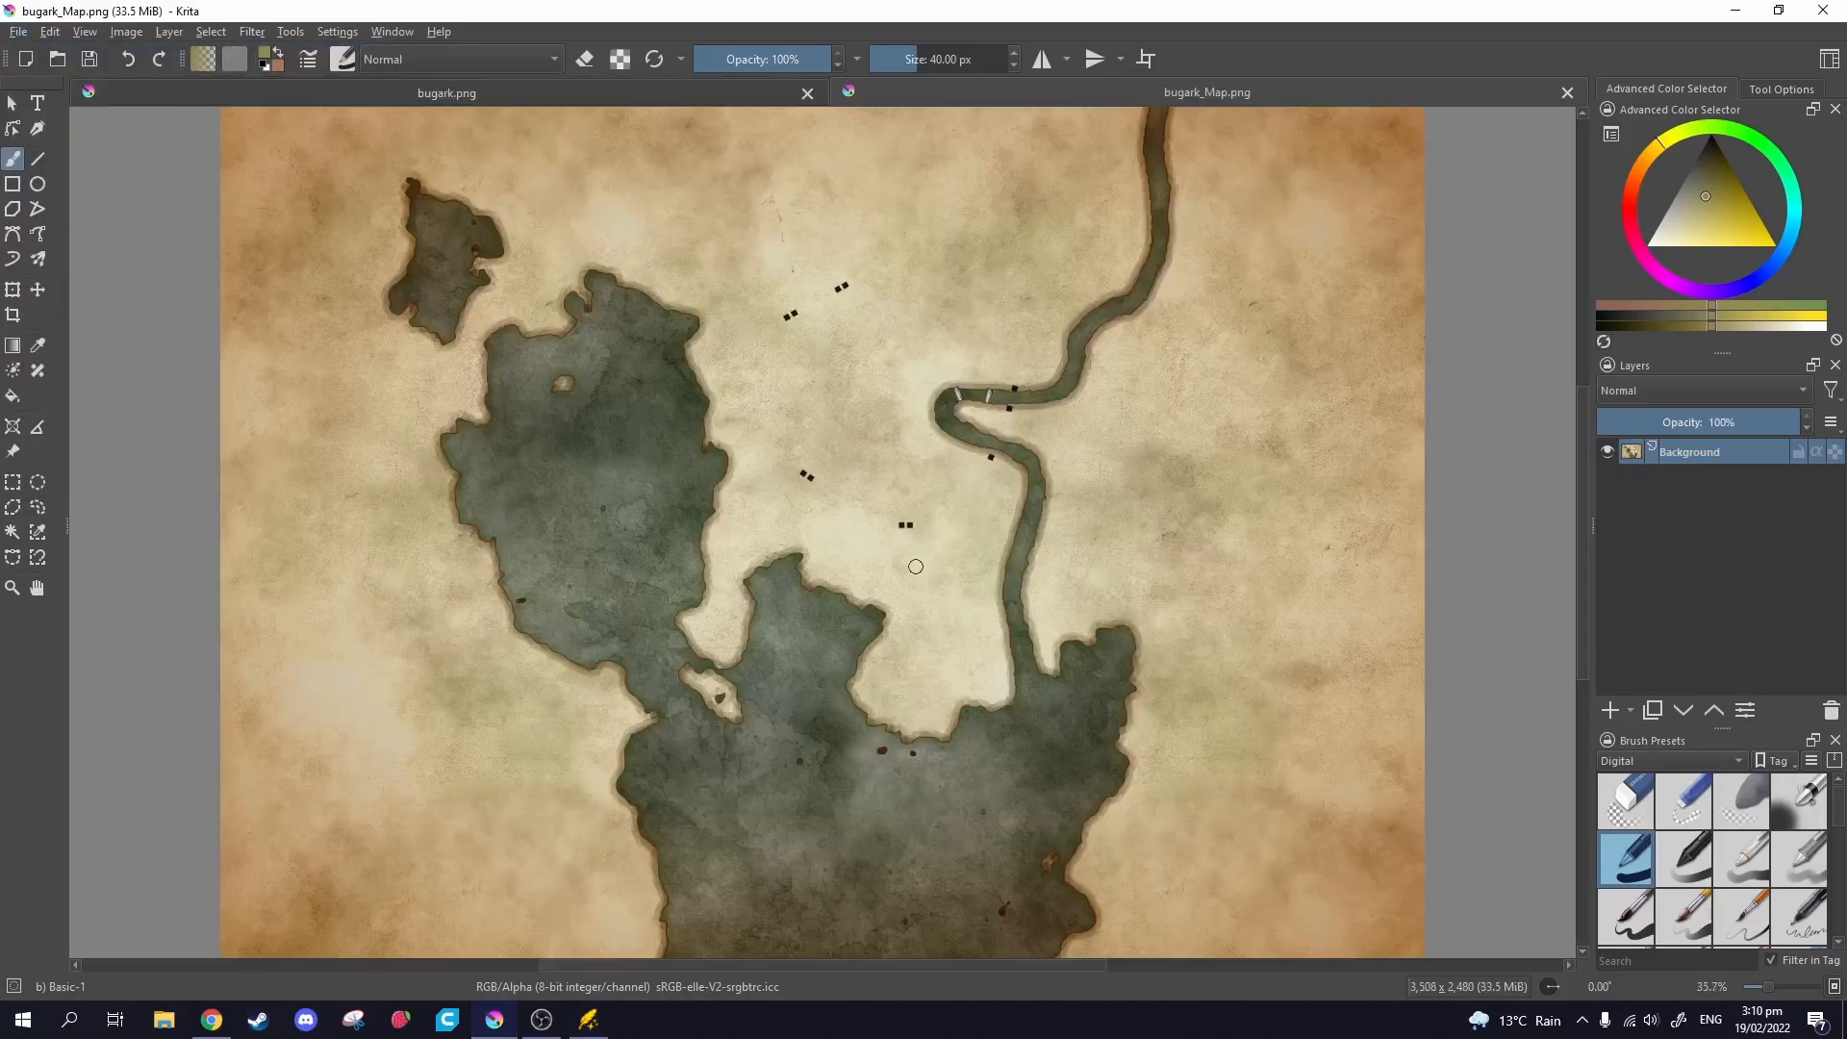
# Drag bugark.png from the Tutorial folder onto the canvas and insert it as a new layer.
pyautogui.click(164, 1020)
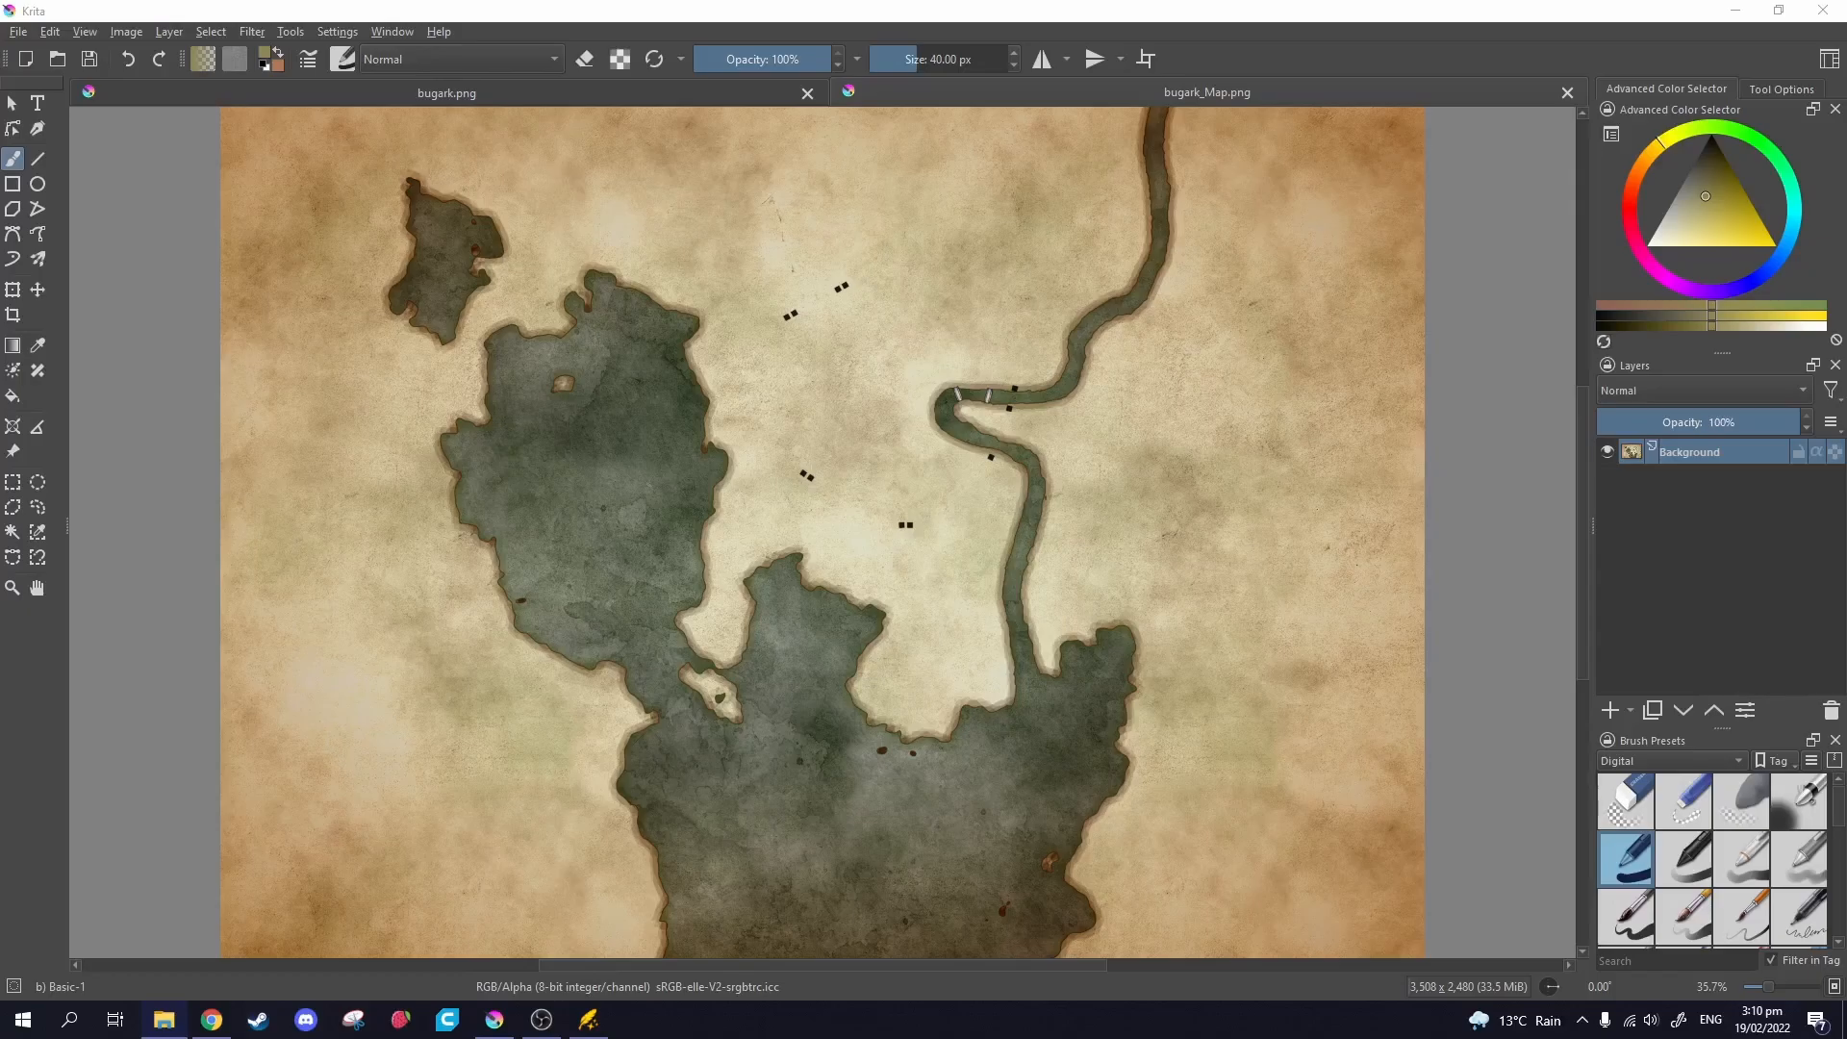
pyautogui.moveTo(1846, 29); pyautogui.dragTo(1458, 405)
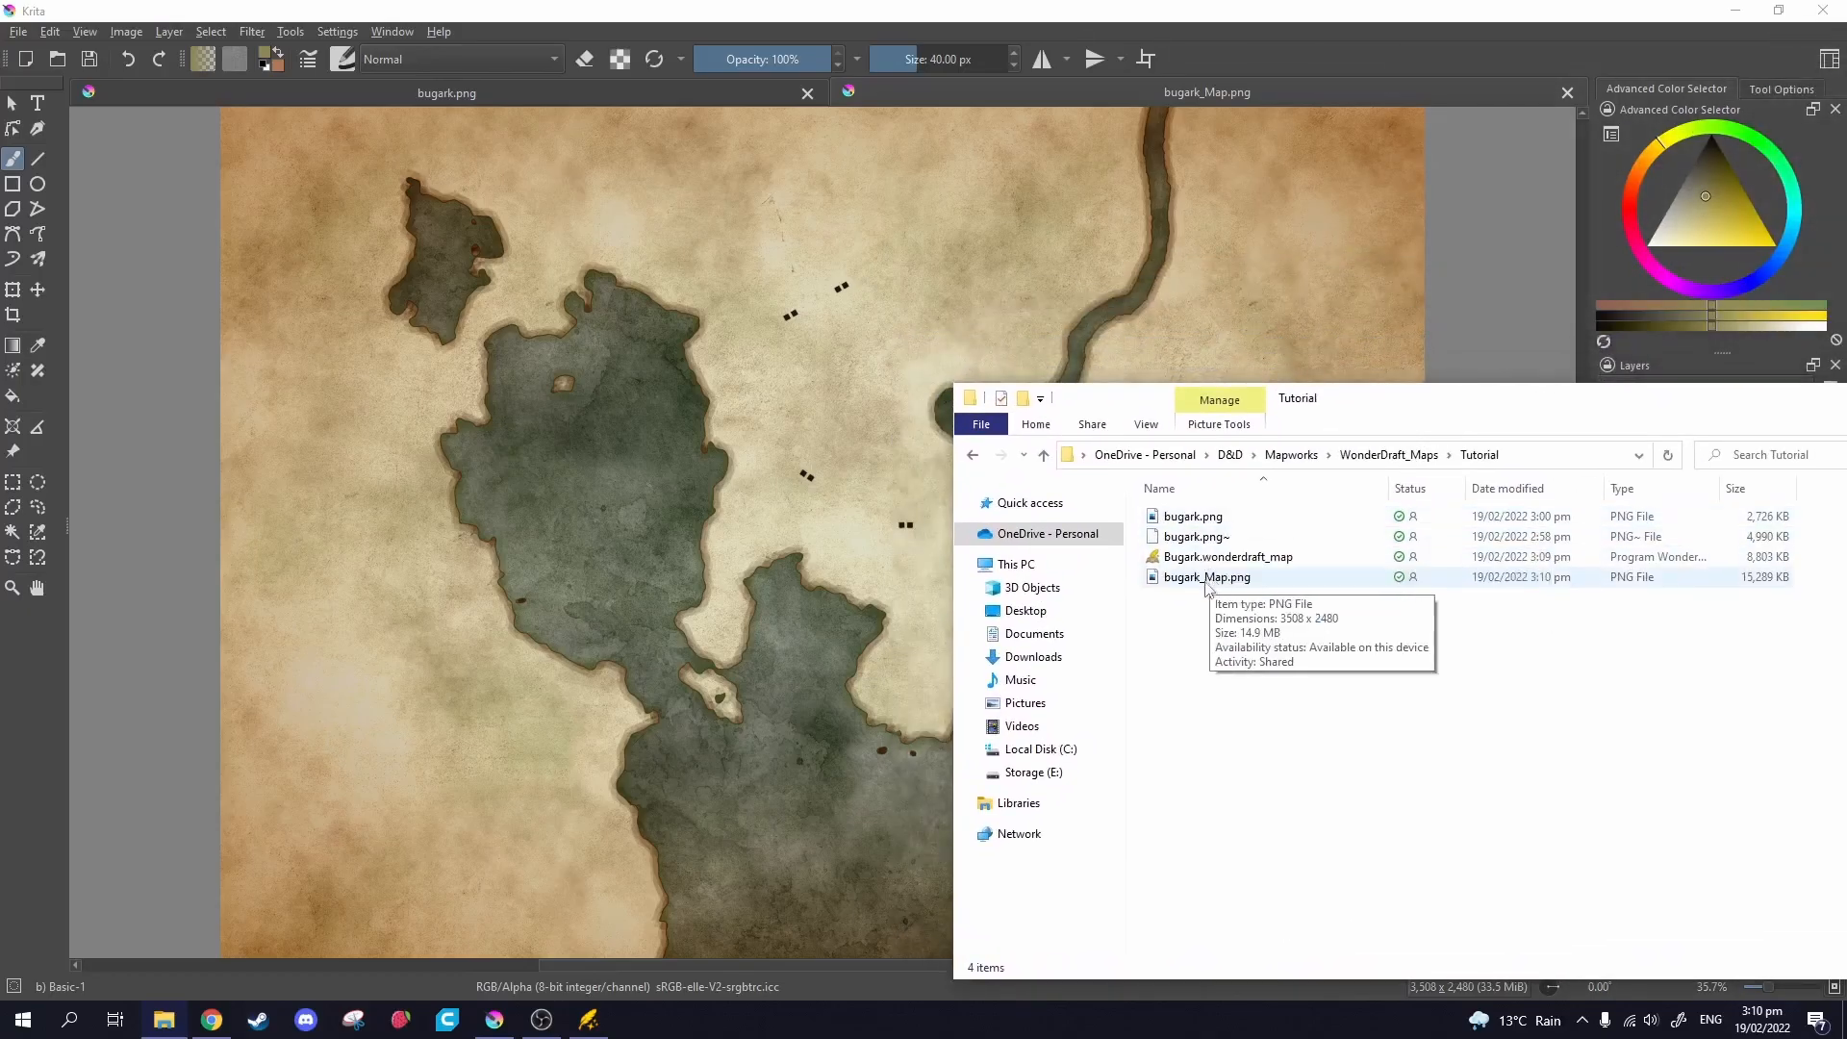
pyautogui.moveTo(1193, 517); pyautogui.dragTo(844, 402)
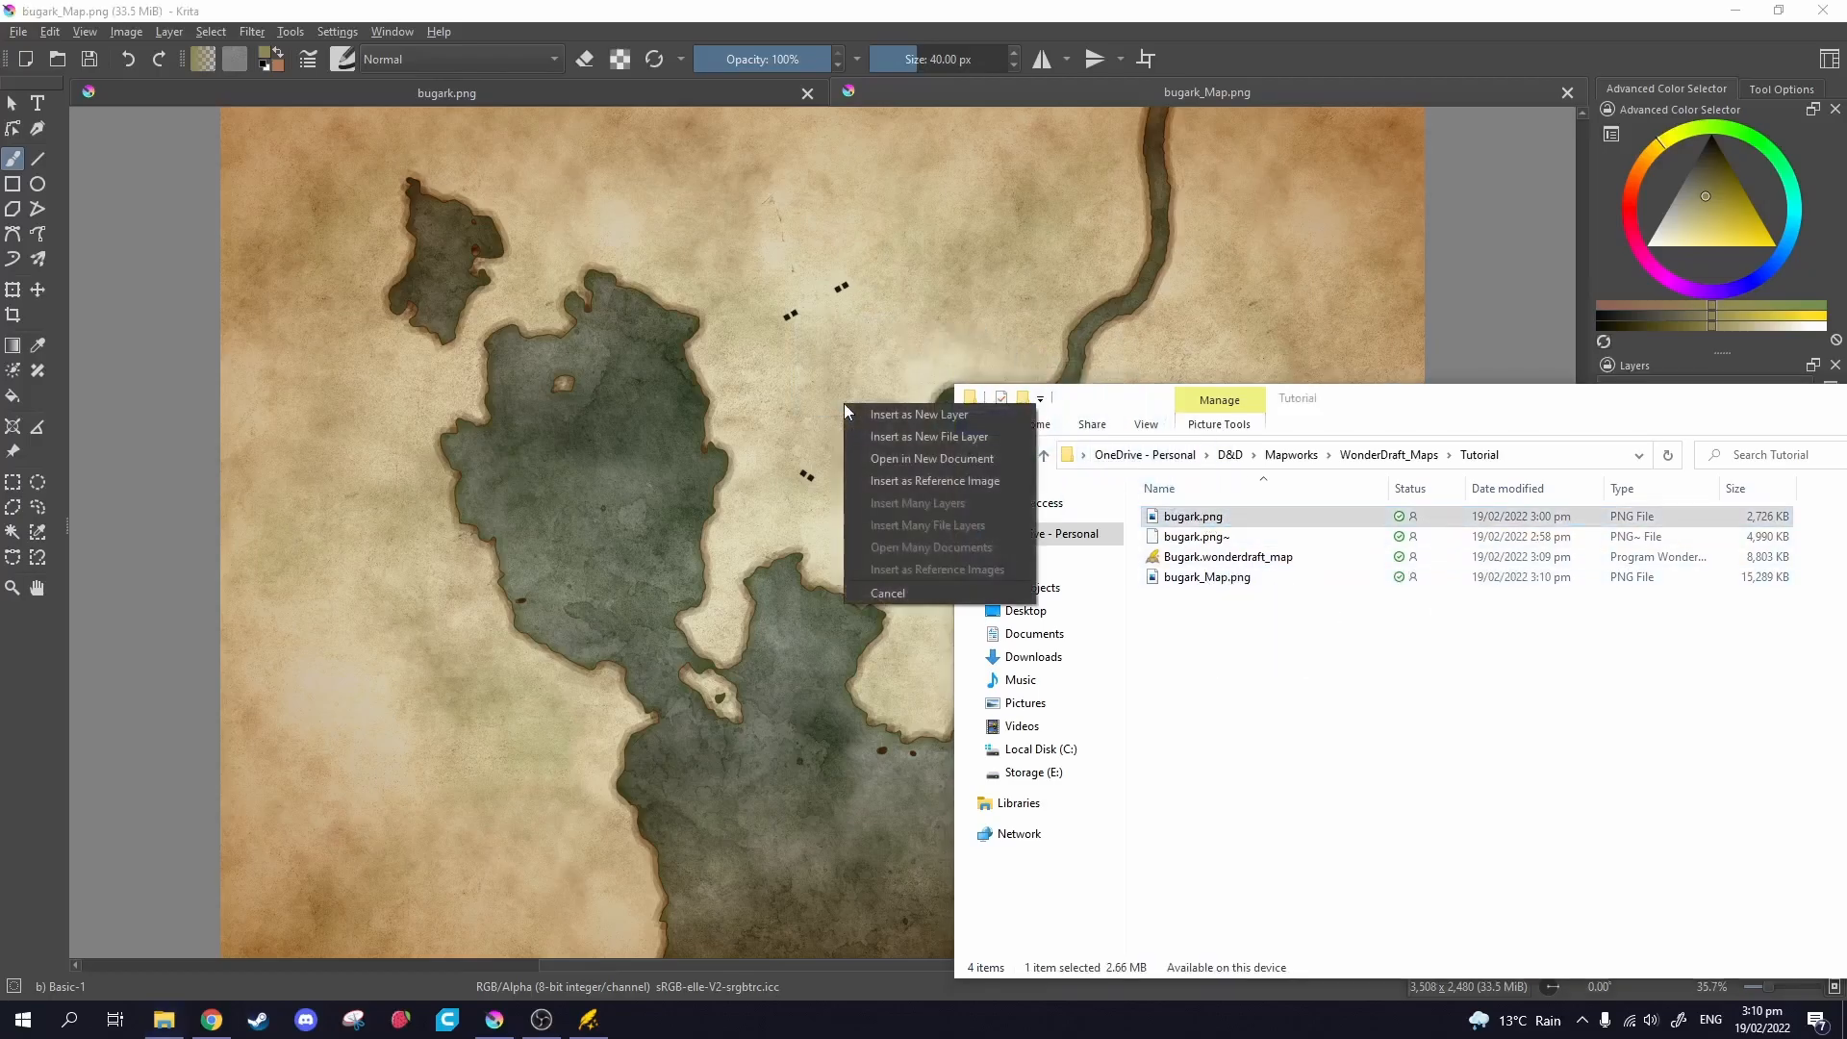
pyautogui.click(920, 414)
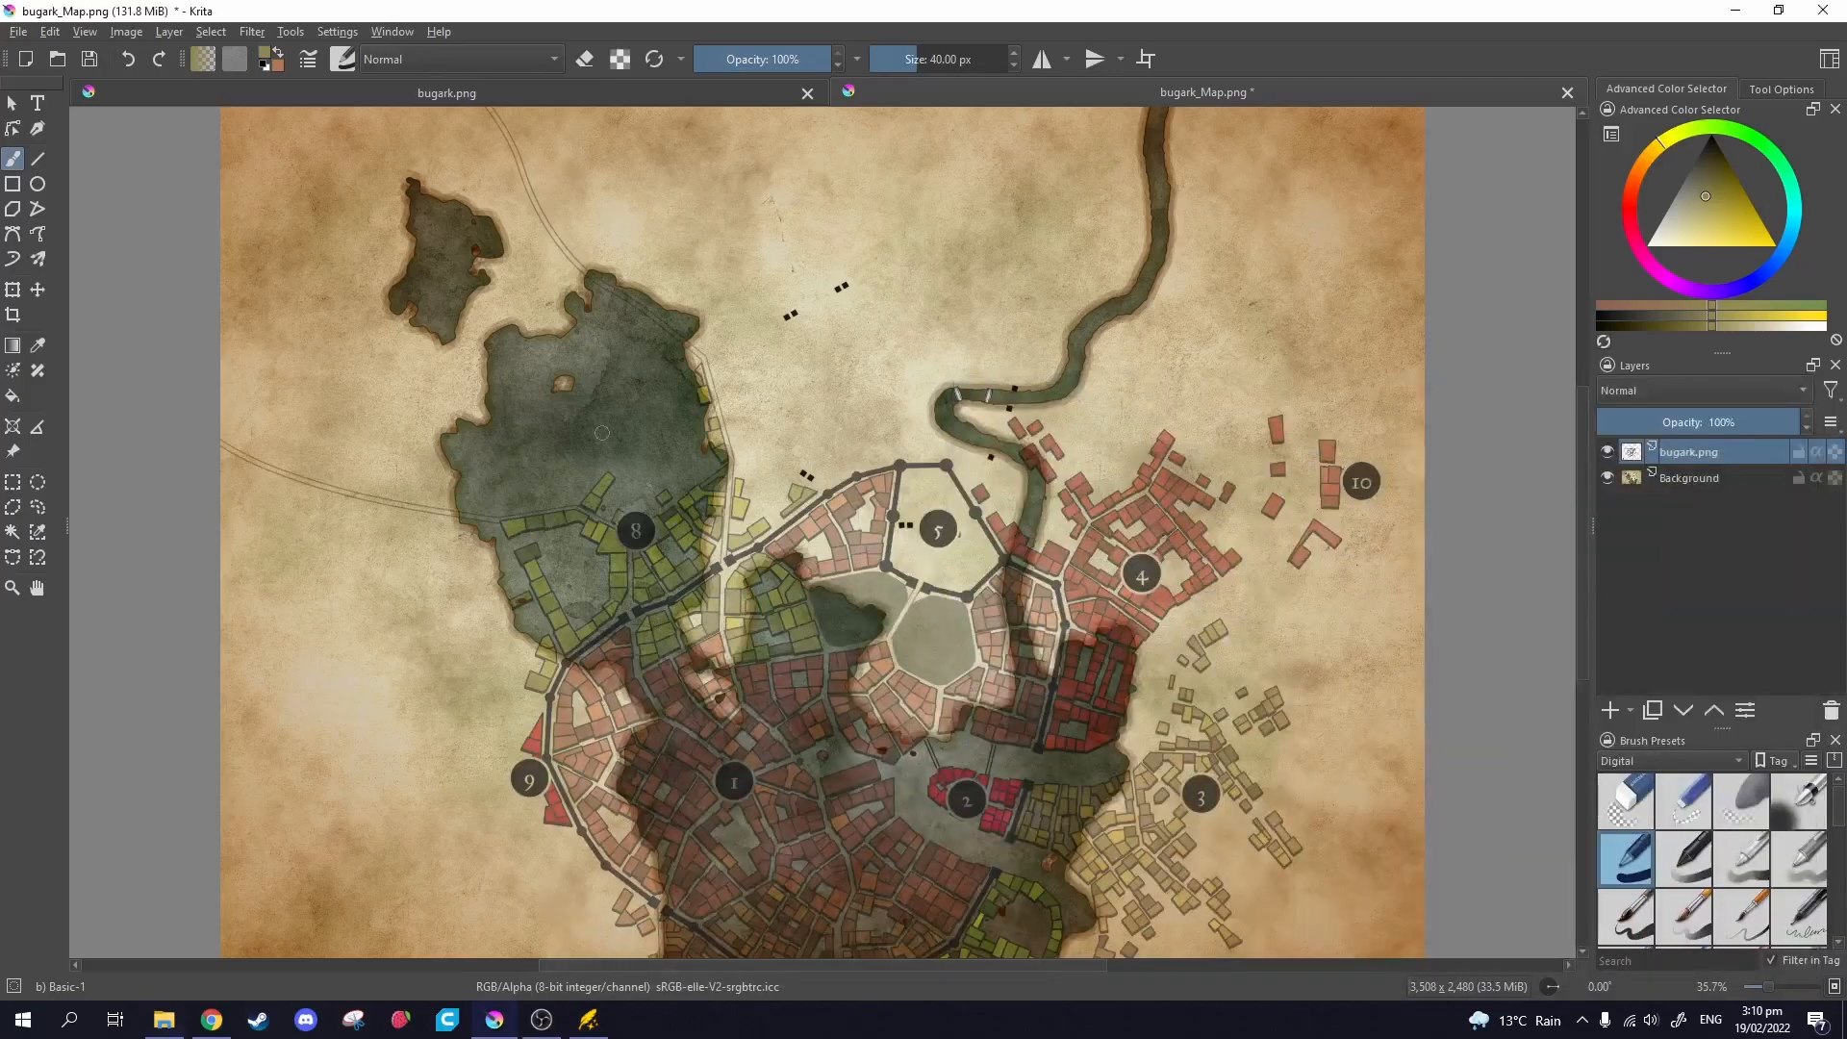
# Move the bugark.png layer with the Transform tool and scale it down toward the map centre.
pyautogui.click(14, 292)
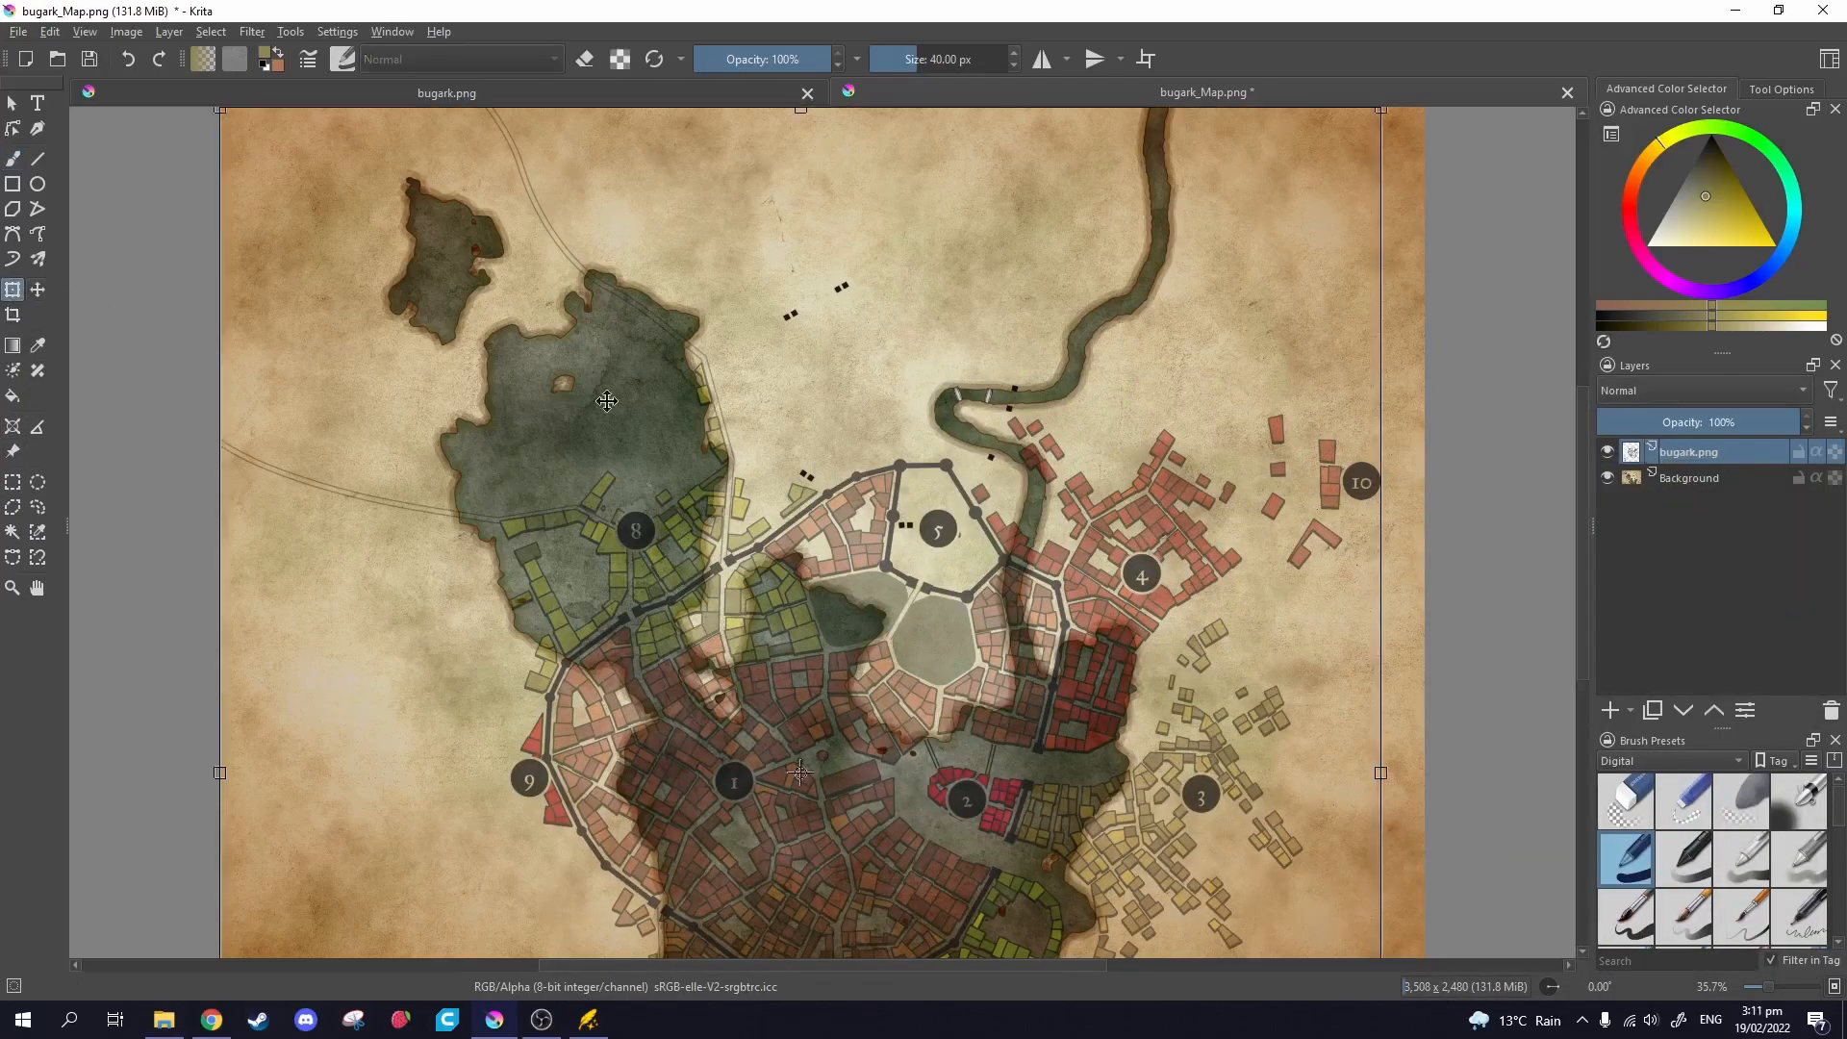
pyautogui.moveTo(914, 671); pyautogui.dragTo(877, 396)
pyautogui.moveTo(829, 522); pyautogui.dragTo(753, 847)
pyautogui.moveTo(1259, 160); pyautogui.dragTo(812, 517)
pyautogui.moveTo(625, 758); pyautogui.dragTo(1030, 215)
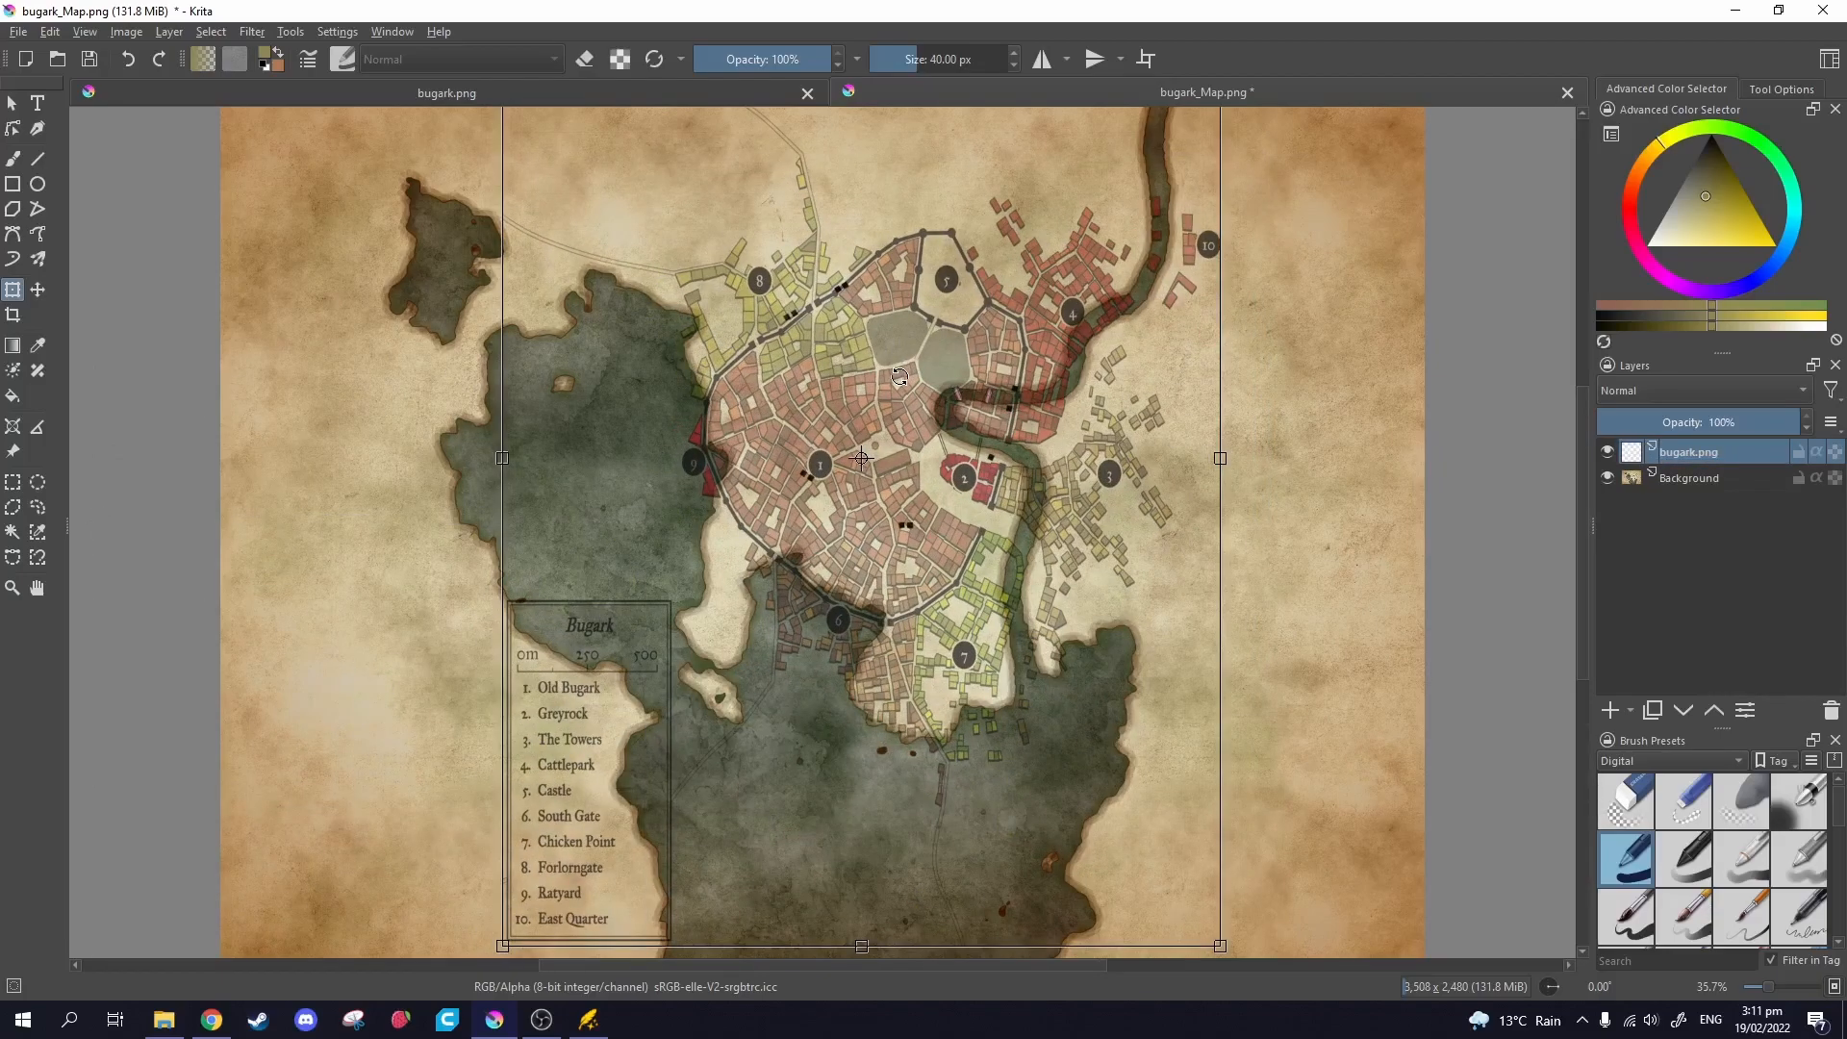
pyautogui.scroll(1, 928, 496)
pyautogui.scroll(-1, 931, 501)
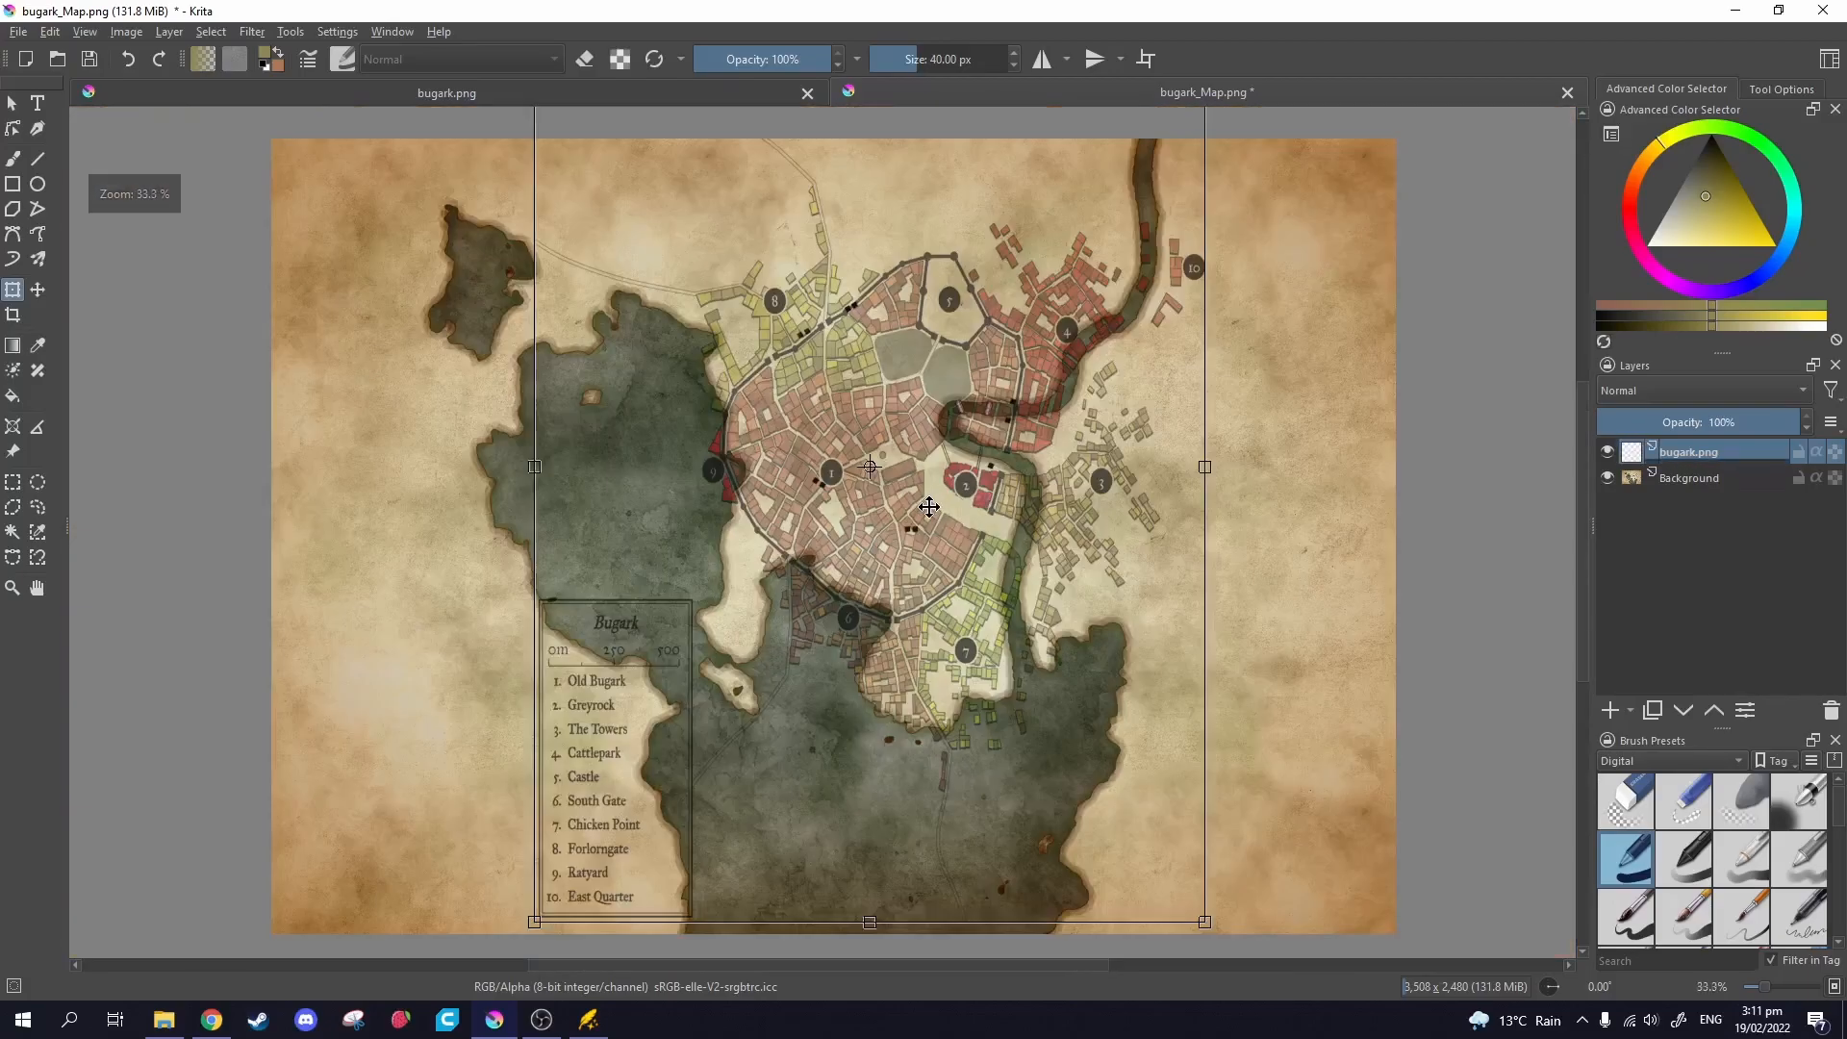
pyautogui.hotkey('ctrl', 'z')
pyautogui.hotkey('ctrl', 'shift', 'z')
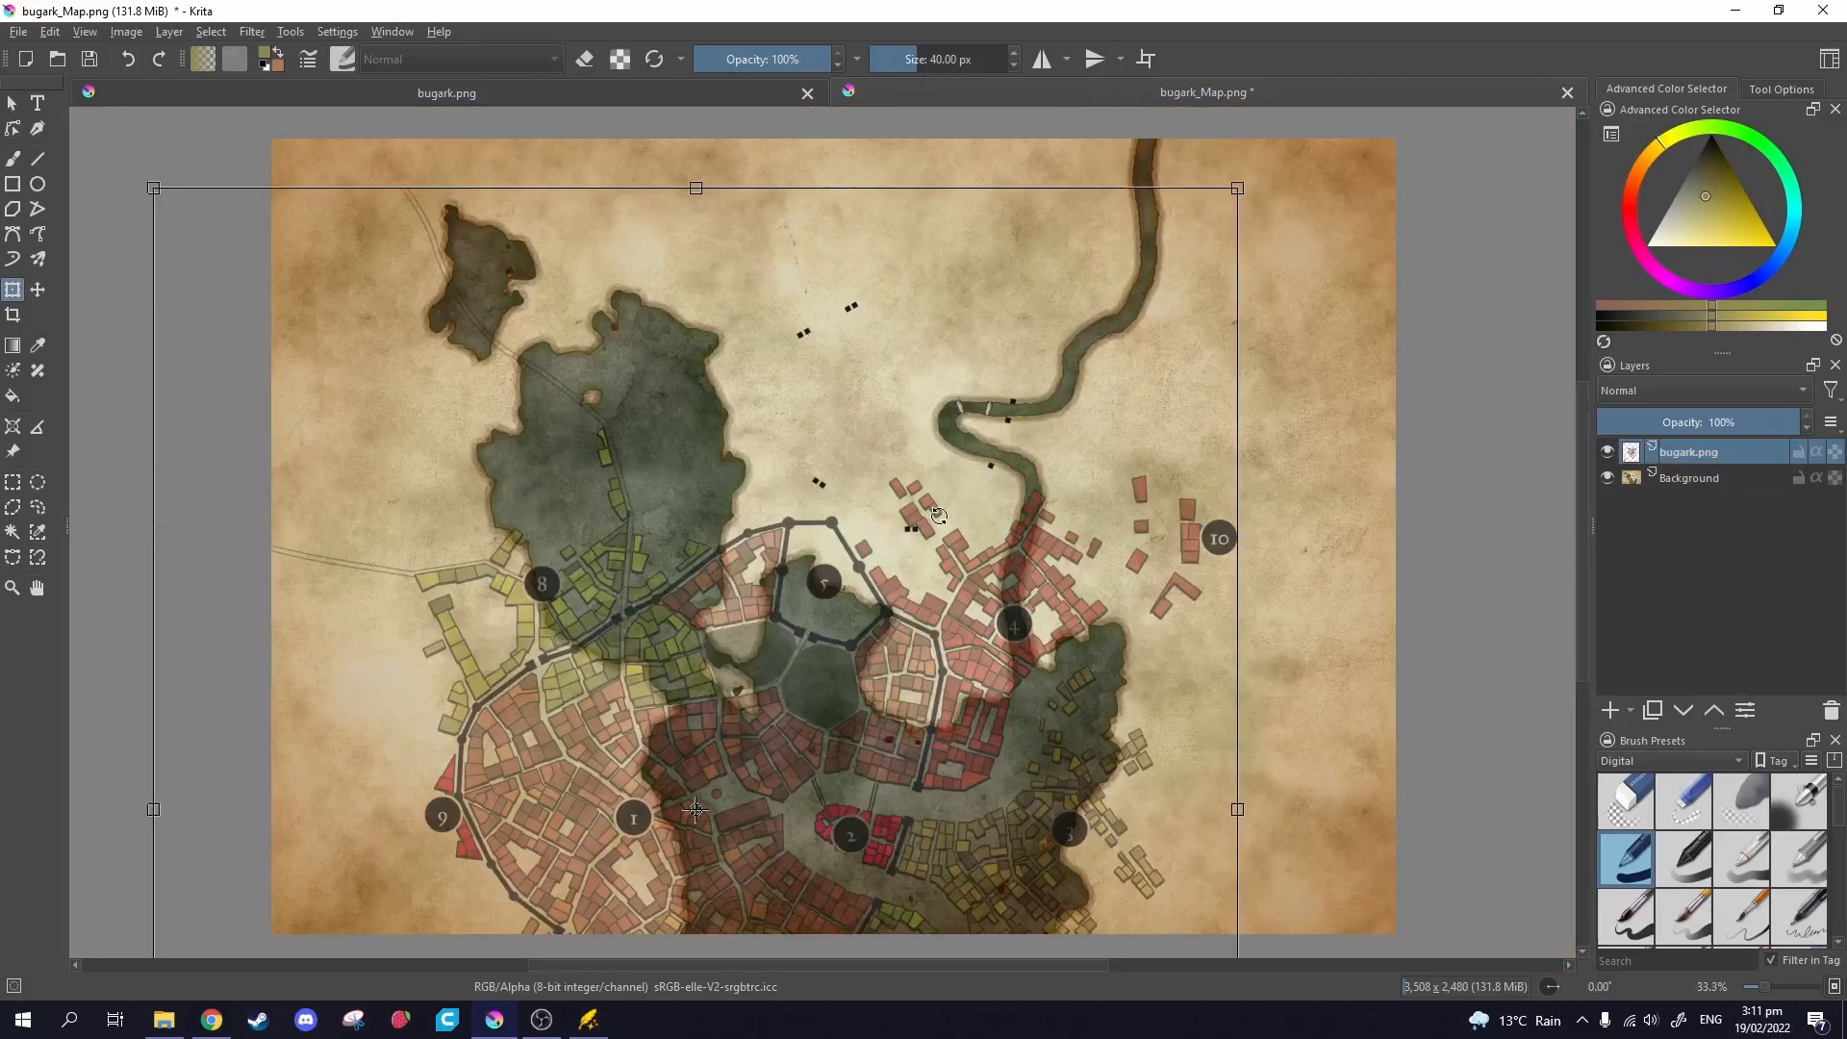
# Shrink the town plan further and nudge it slightly right.
pyautogui.moveTo(1239, 187); pyautogui.dragTo(772, 562)
pyautogui.moveTo(616, 877); pyautogui.dragTo(1007, 284)
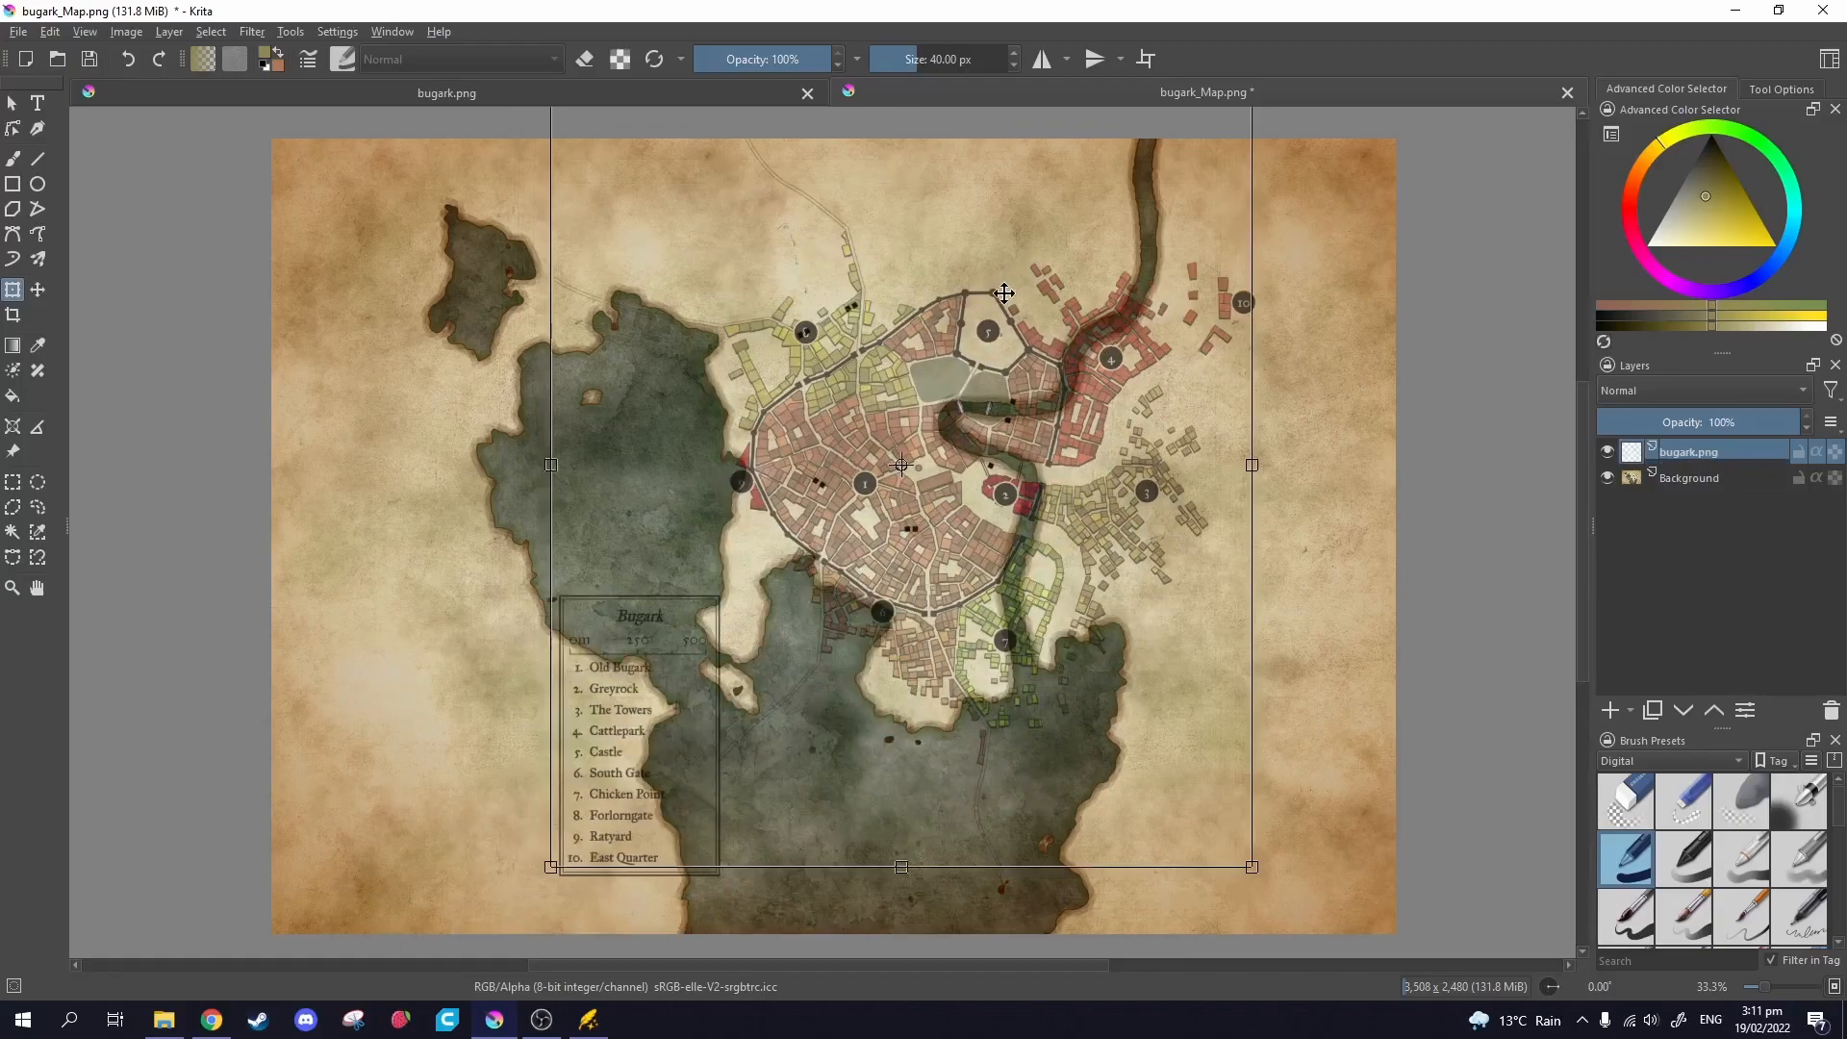
pyautogui.keyDown('ctrl'); pyautogui.scroll(2, 912, 410); pyautogui.keyUp('ctrl')
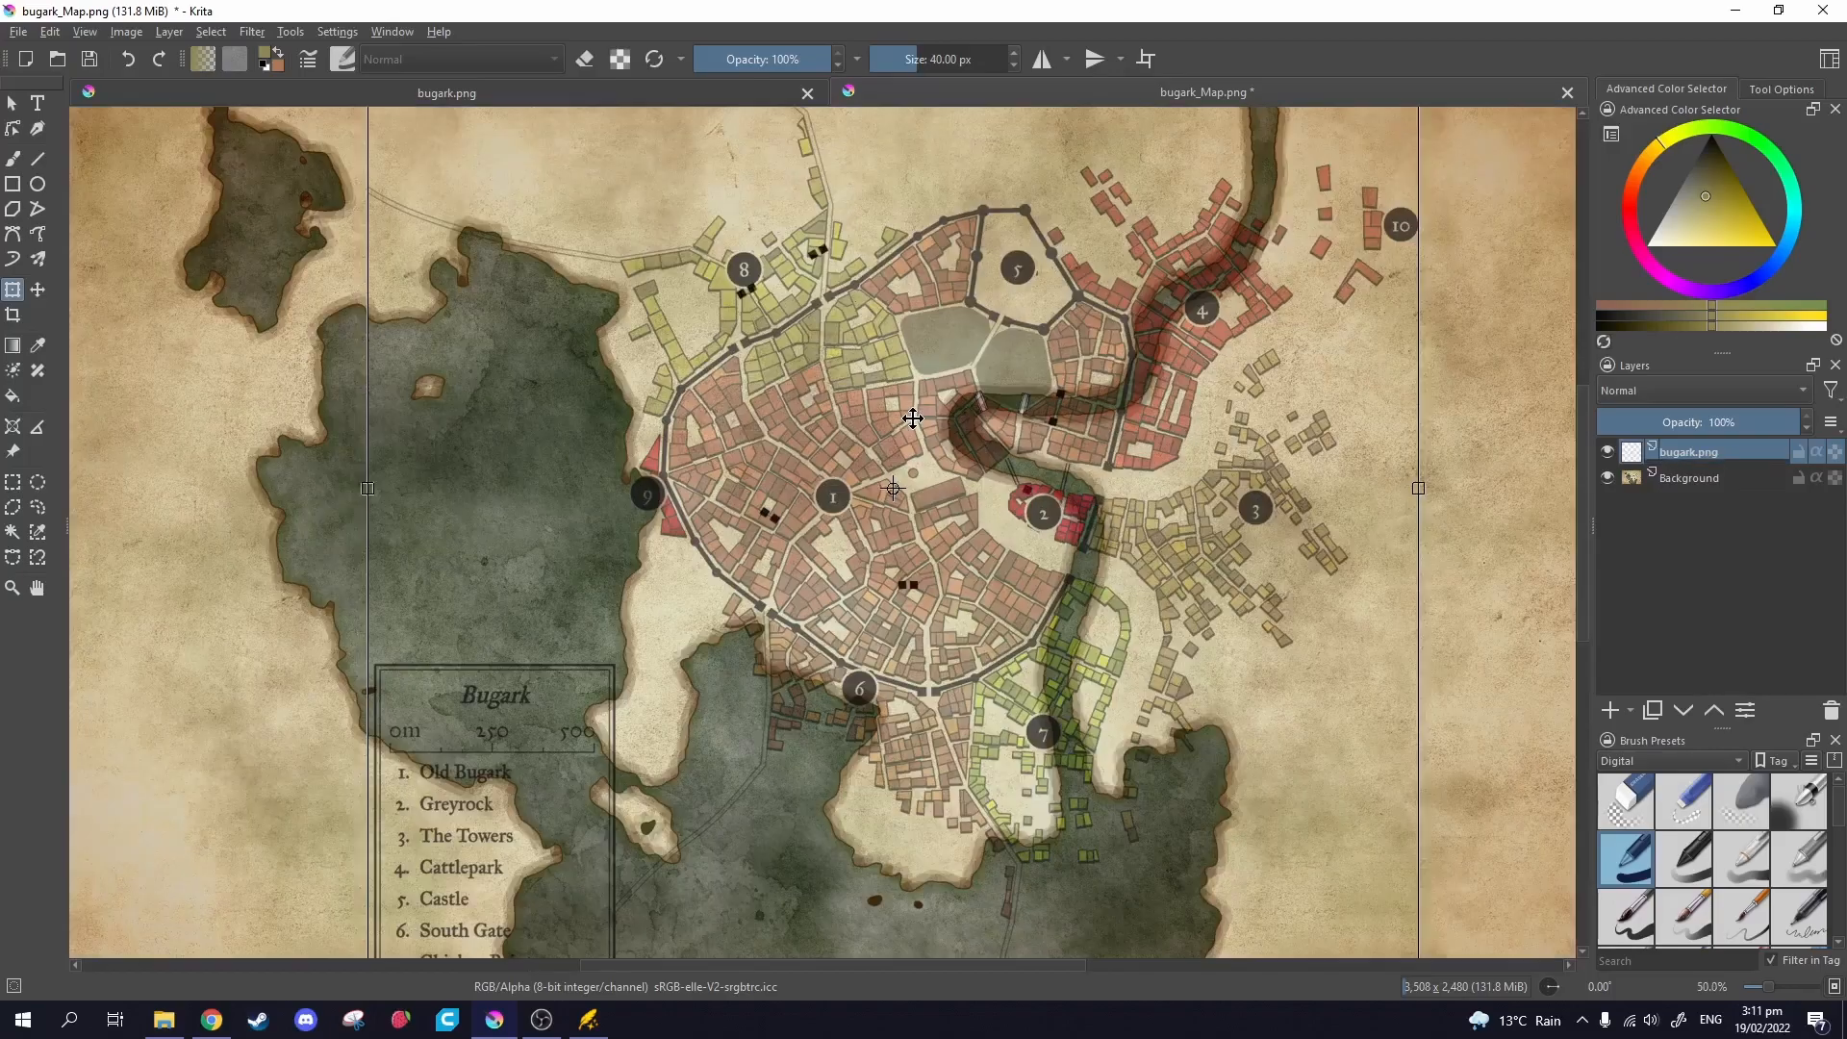
pyautogui.scroll(-1, 900, 371)
pyautogui.scroll(-1, 901, 371)
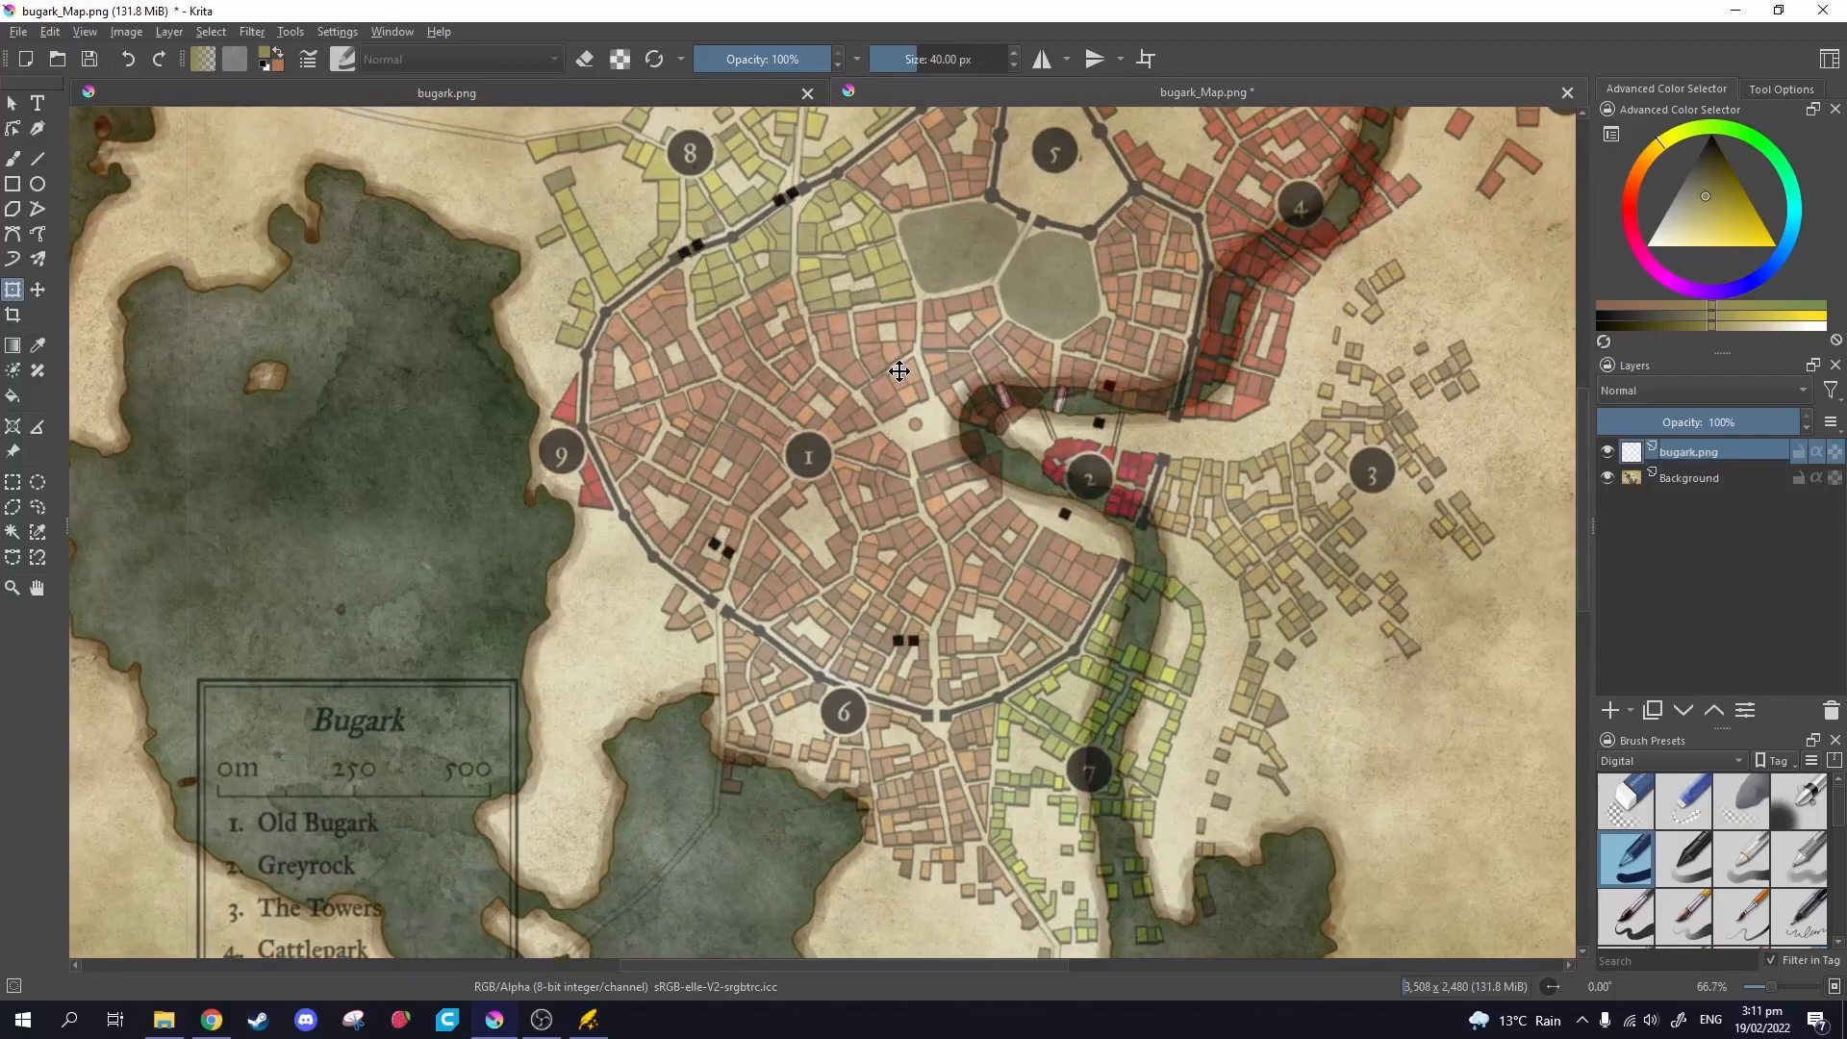
pyautogui.moveTo(904, 364); pyautogui.dragTo(910, 366)
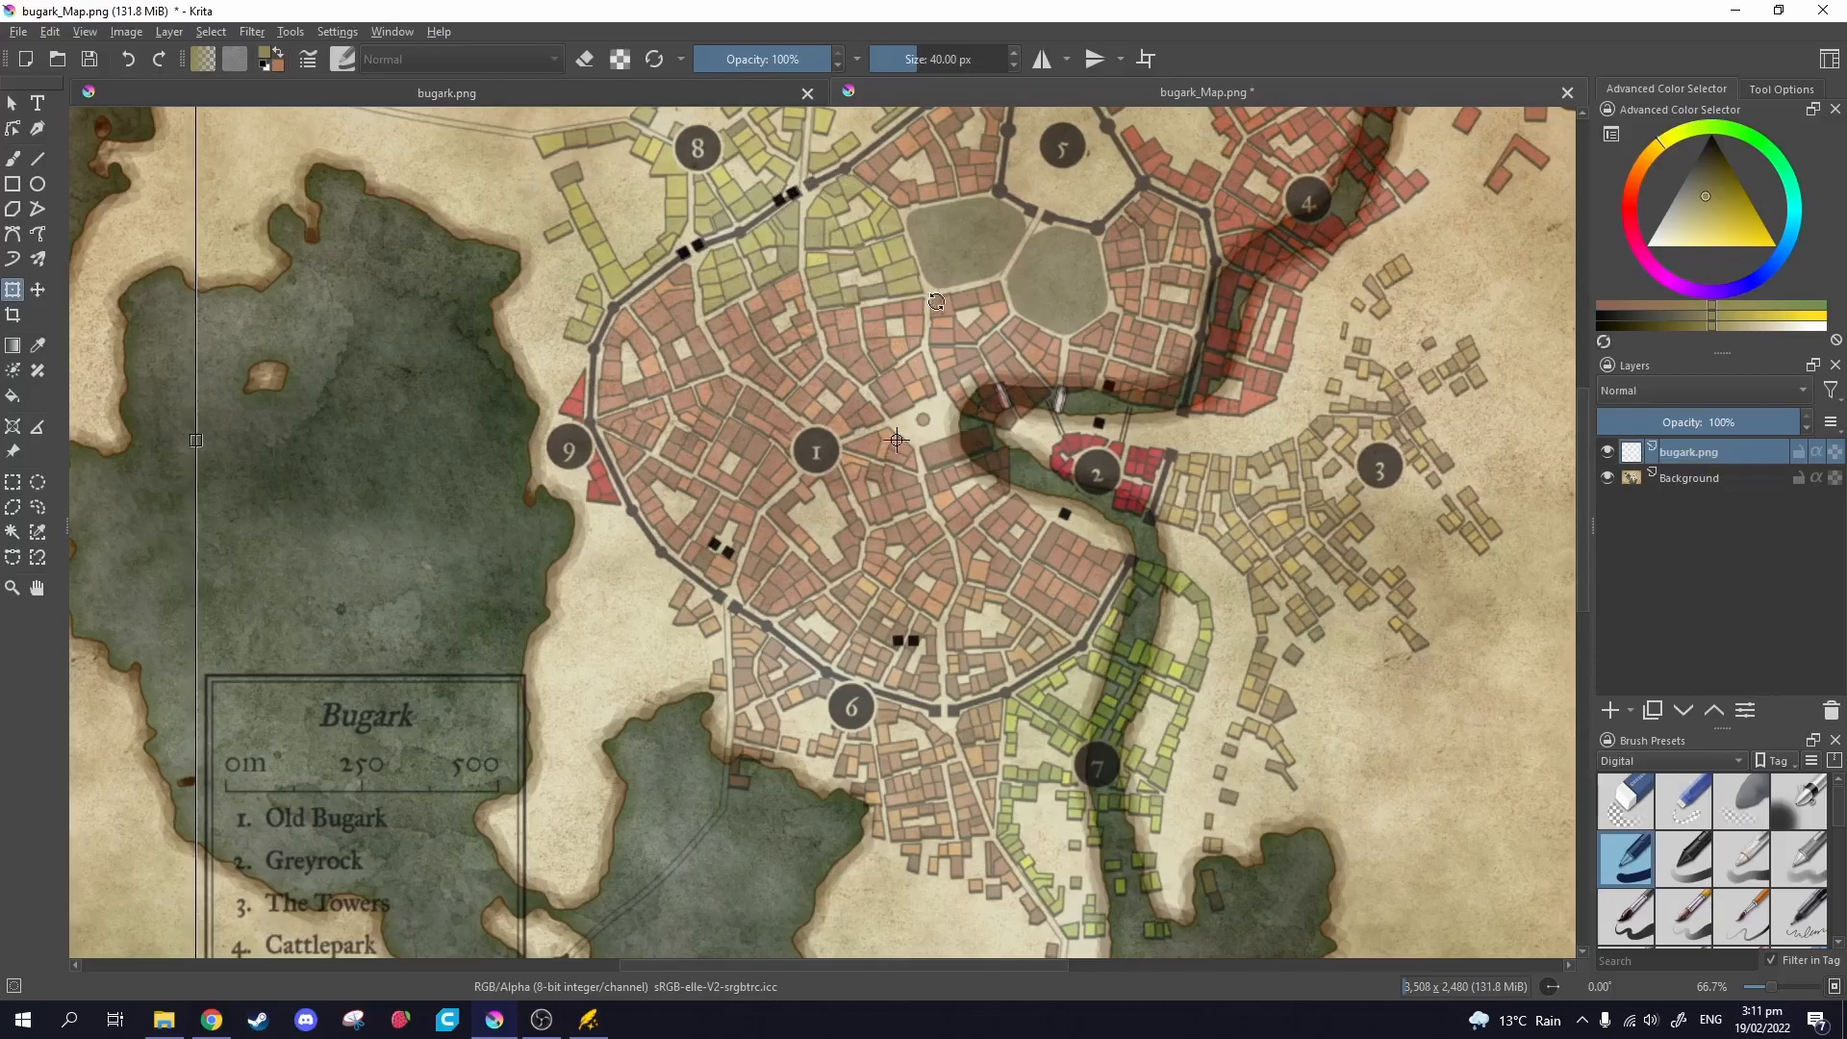
pyautogui.scroll(-2, 1293, 397)
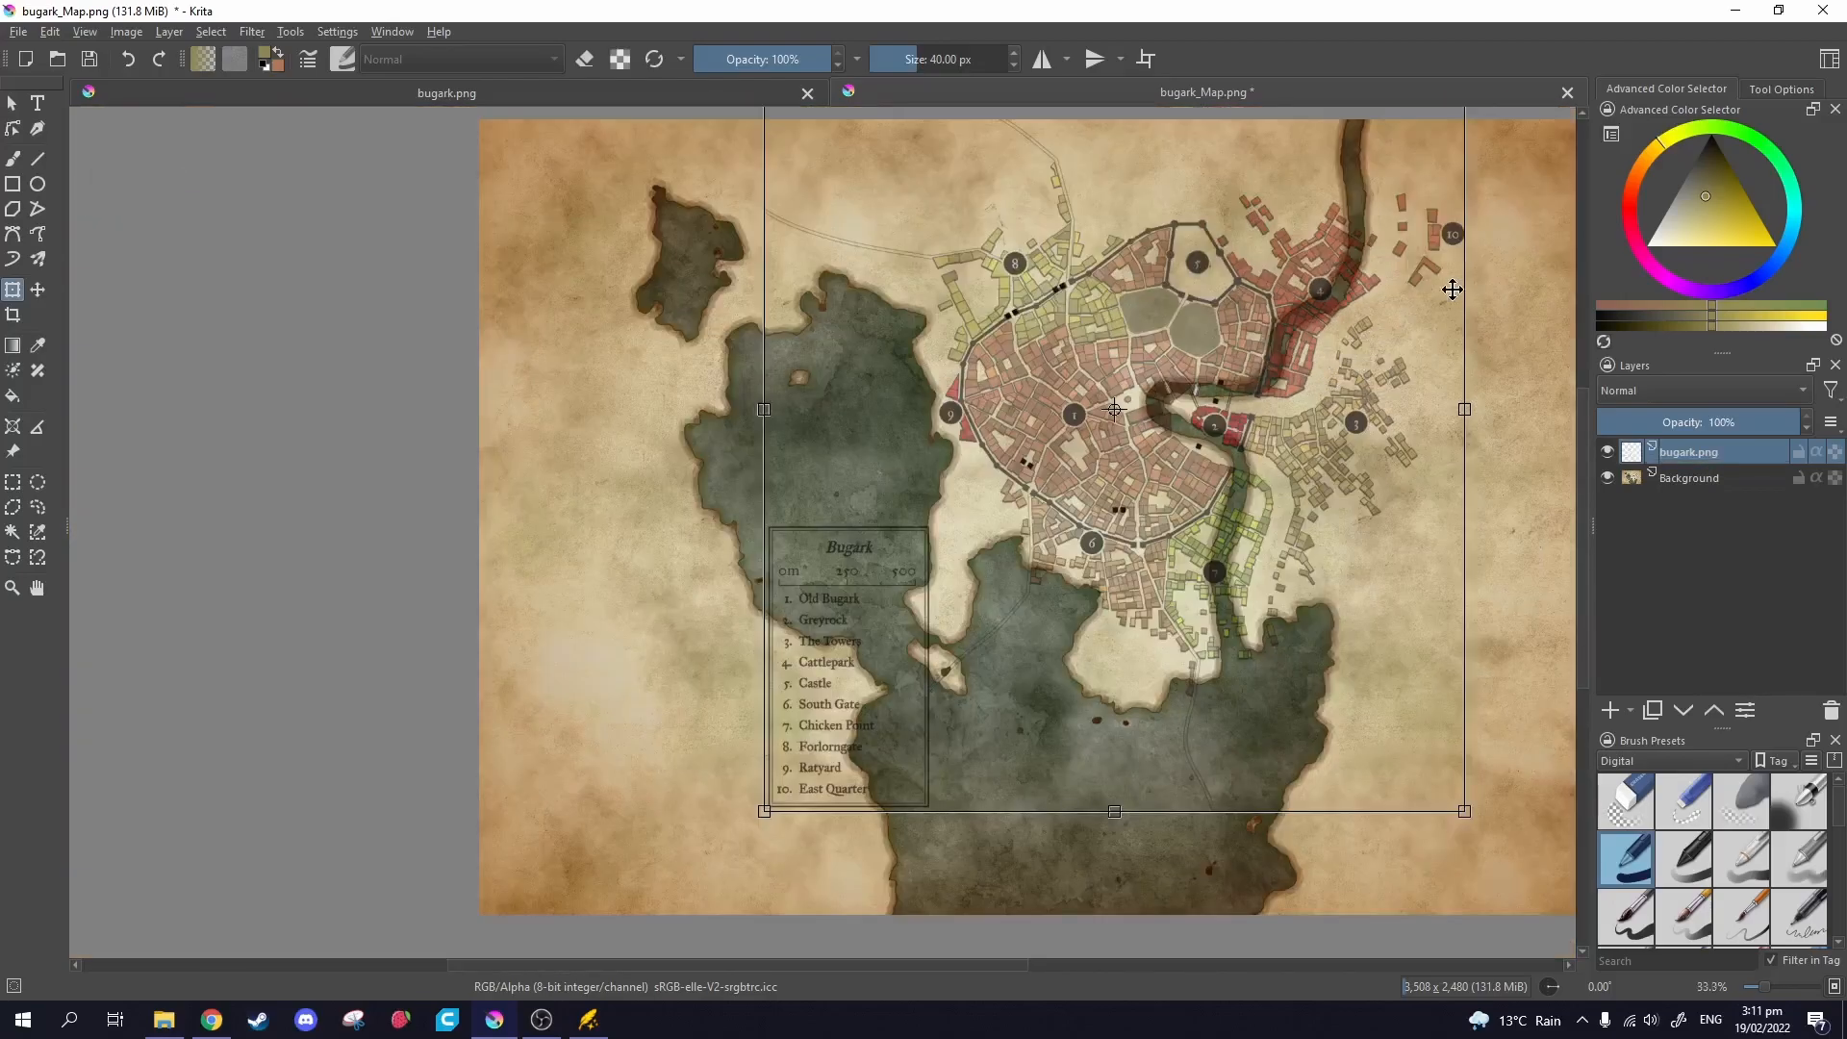
pyautogui.scroll(-1, 1492, 258)
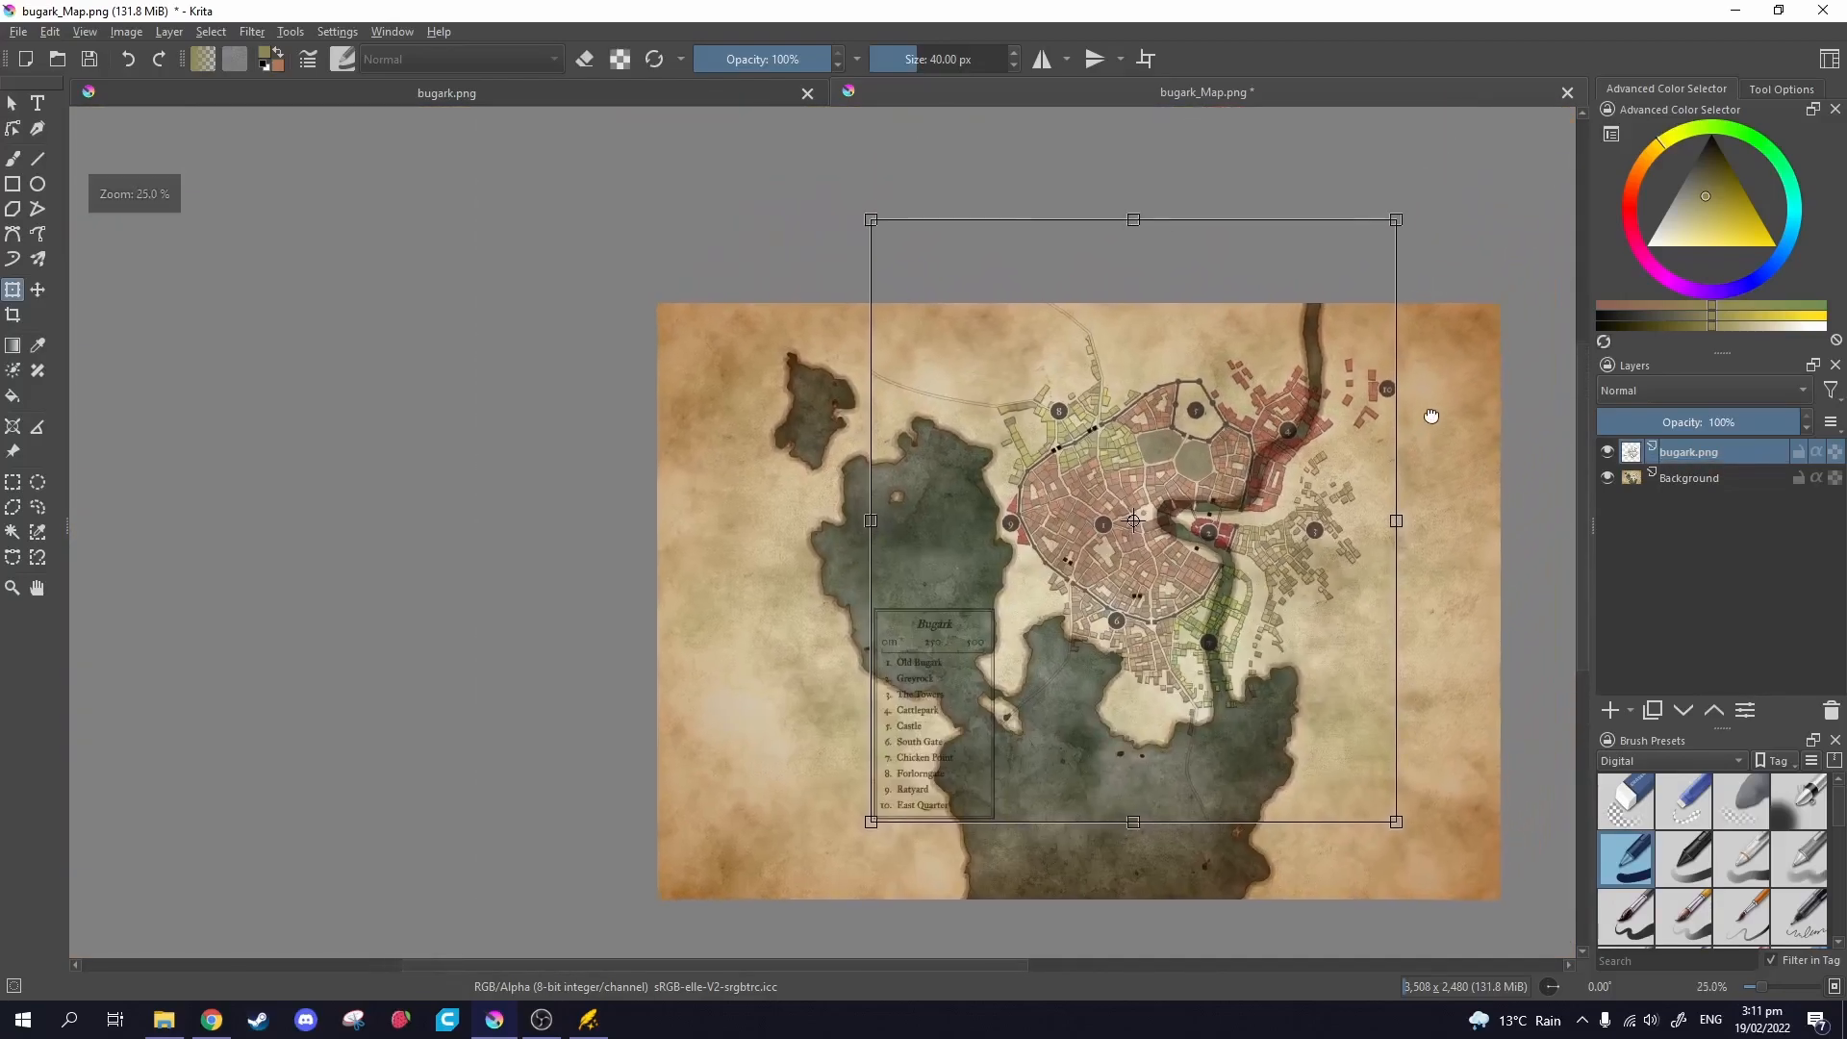
# Fine-tune the town layer's scale and position over the river channel, then apply the transform.
pyautogui.moveTo(1375, 221); pyautogui.dragTo(1336, 257)
pyautogui.scroll(2, 1117, 541)
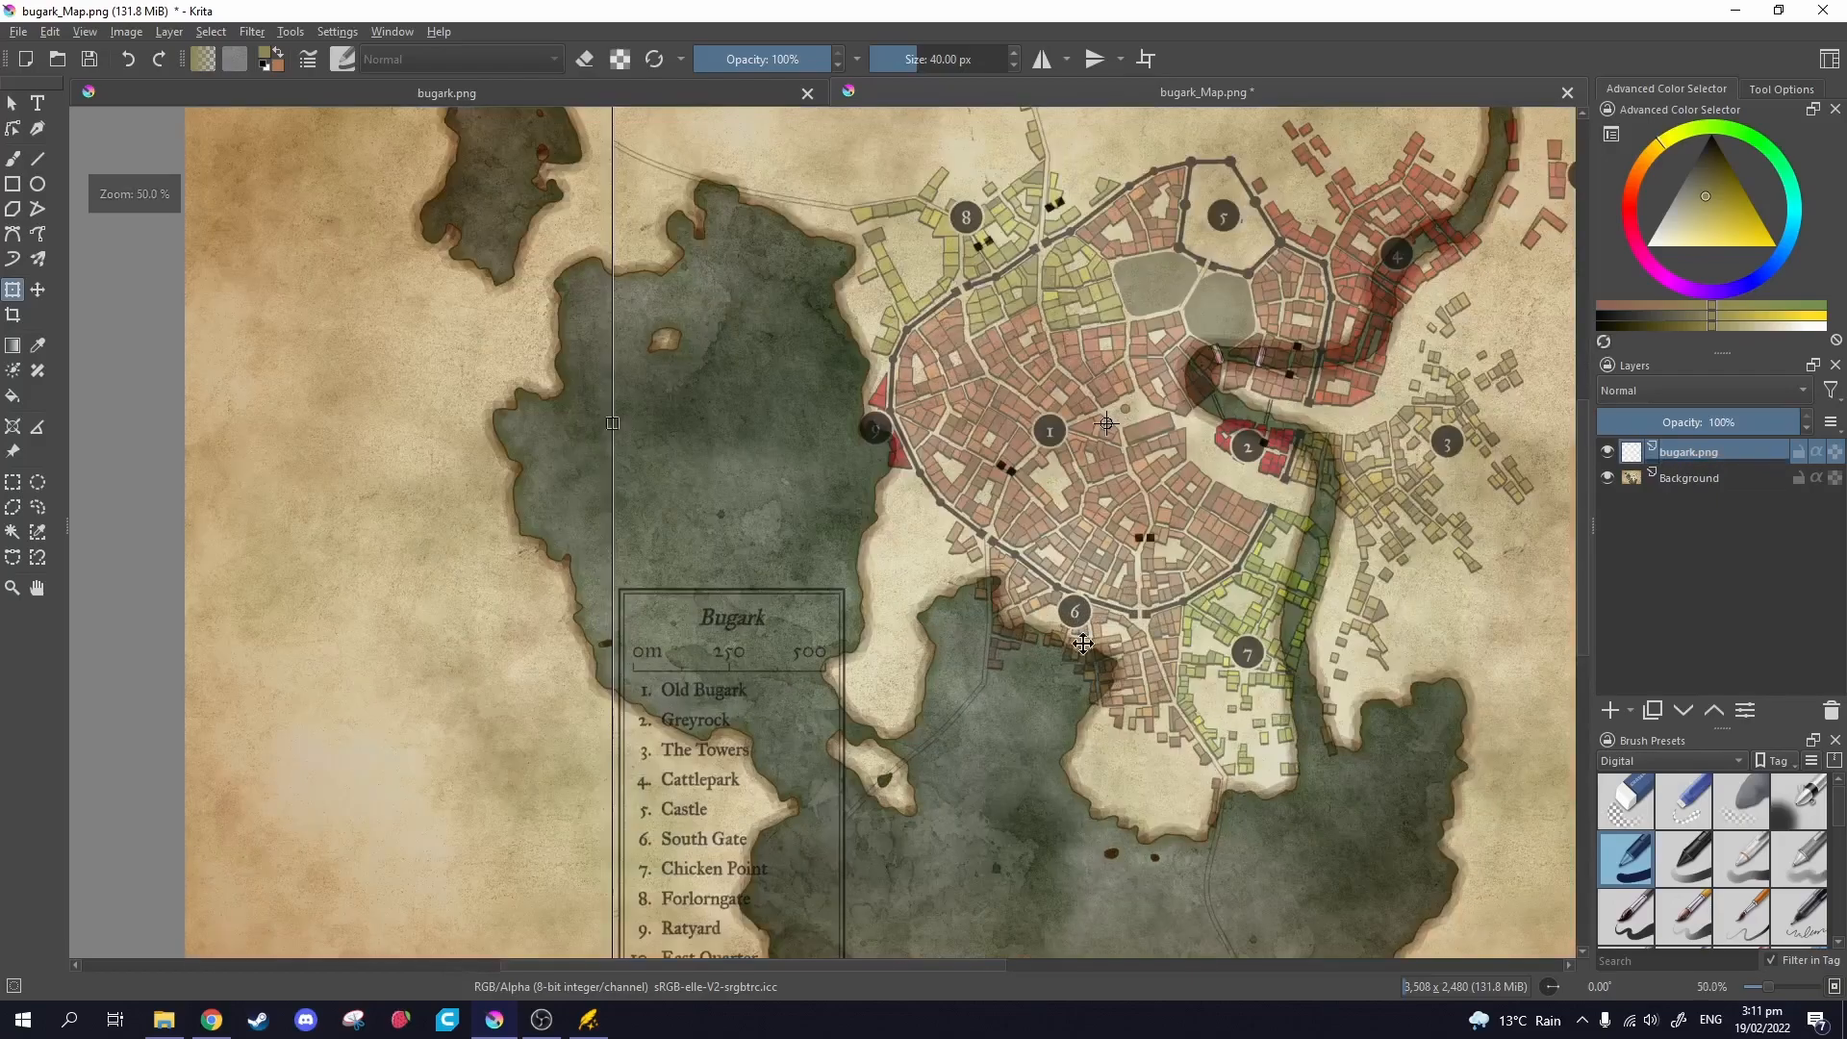
pyautogui.moveTo(1106, 454); pyautogui.dragTo(1100, 465)
pyautogui.scroll(-2, 1339, 495)
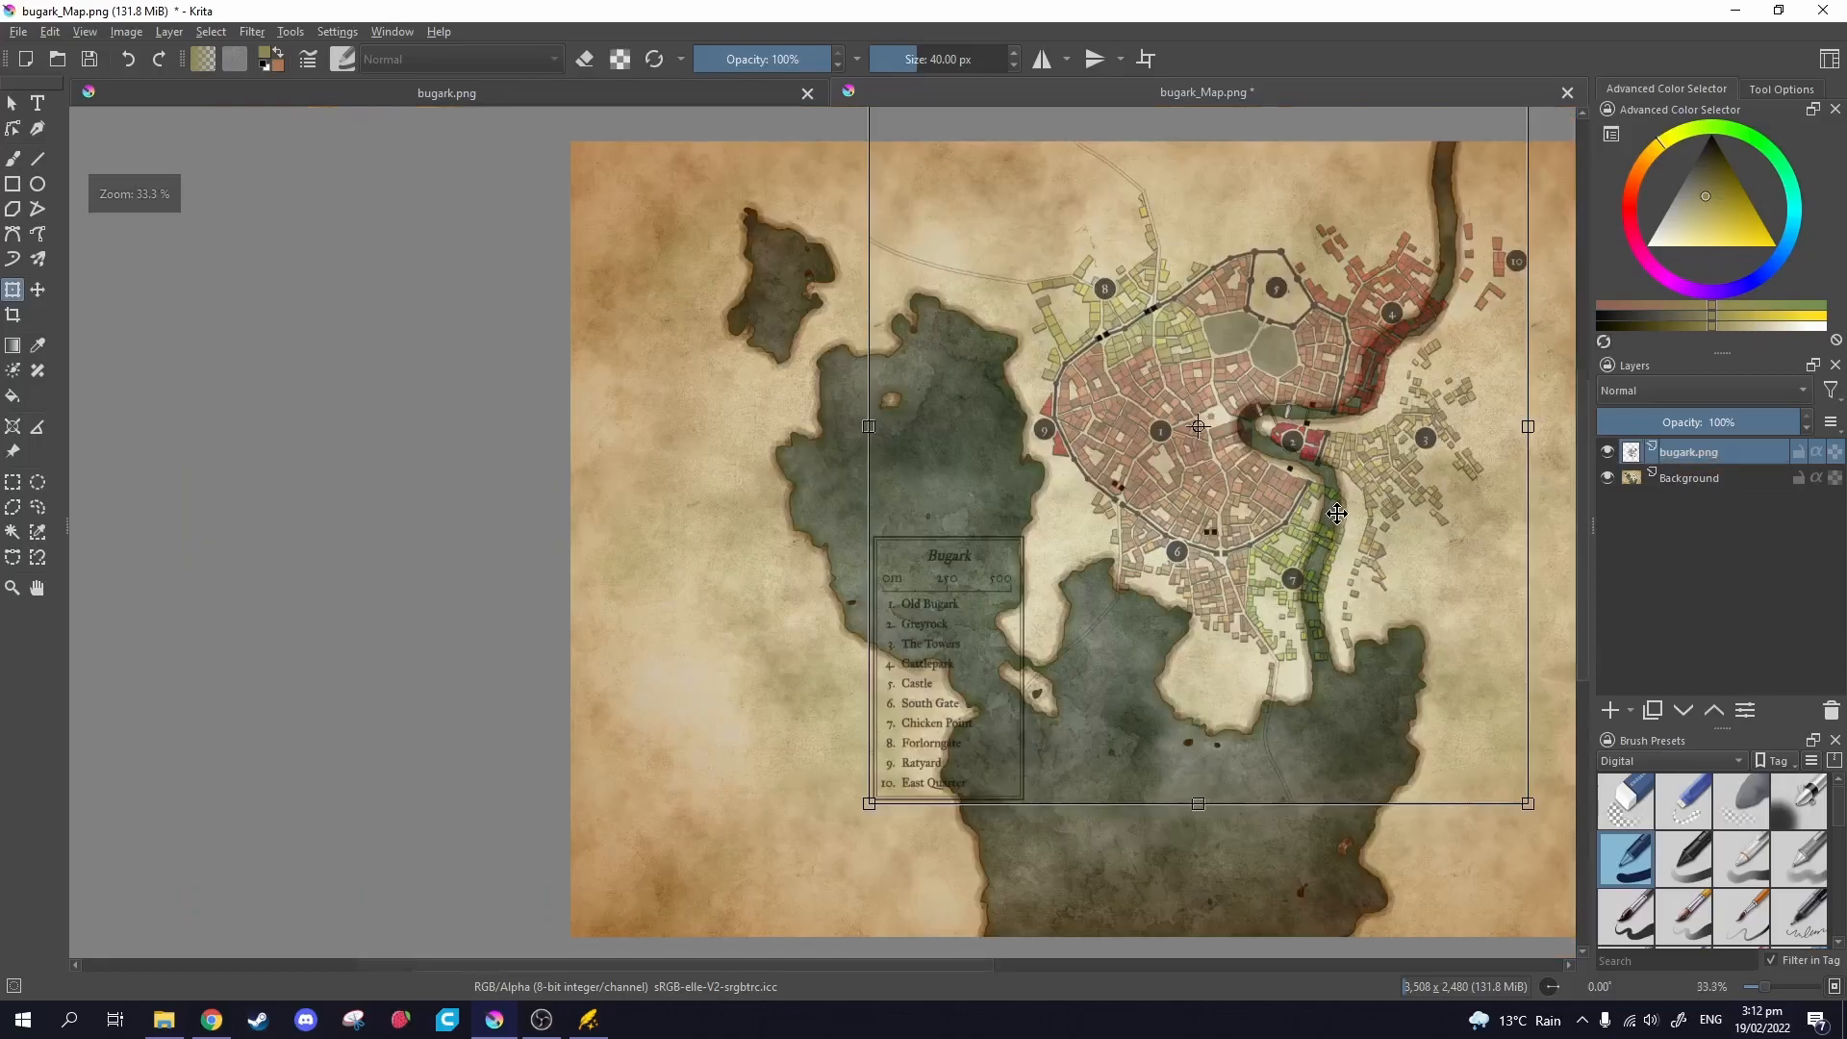
pyautogui.moveTo(1485, 163); pyautogui.dragTo(1452, 203)
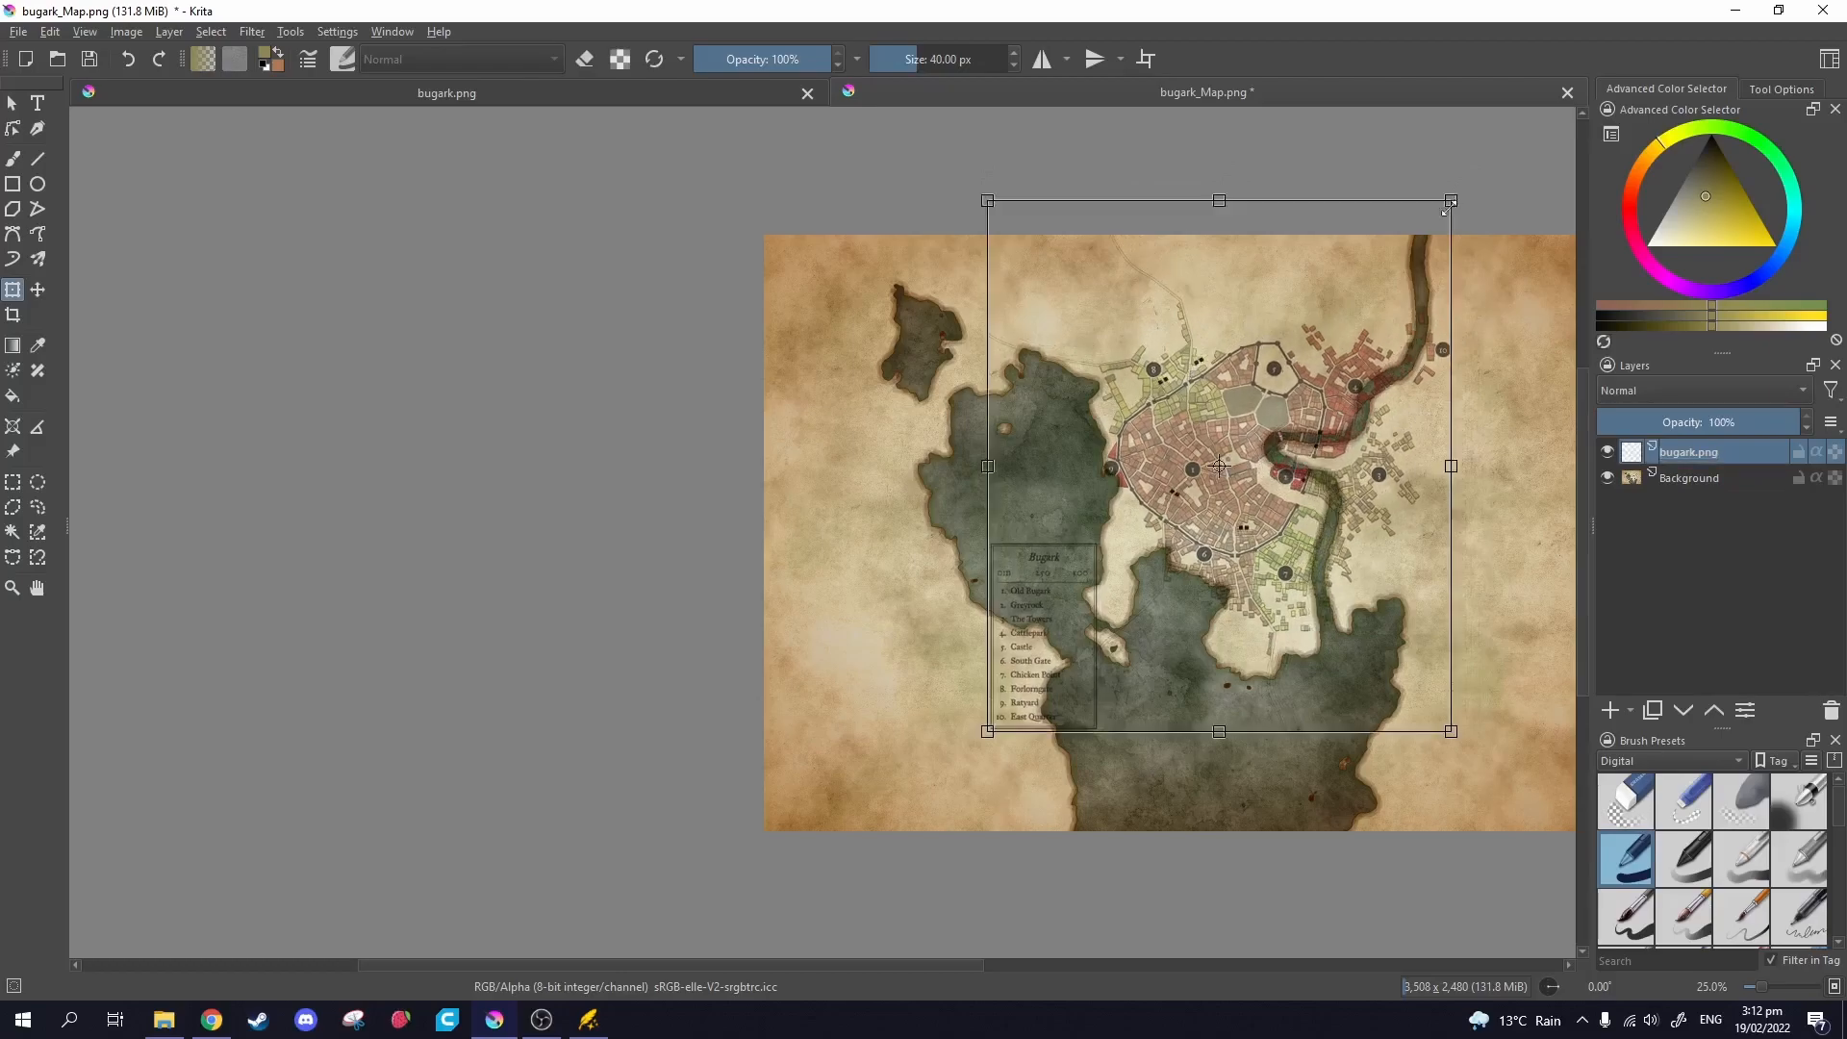
pyautogui.moveTo(1139, 484)
pyautogui.mouseDown()
pyautogui.moveTo(1159, 460)
pyautogui.moveTo(1114, 510)
pyautogui.mouseUp()
pyautogui.scroll(3, 1159, 459)
pyautogui.press('Return')
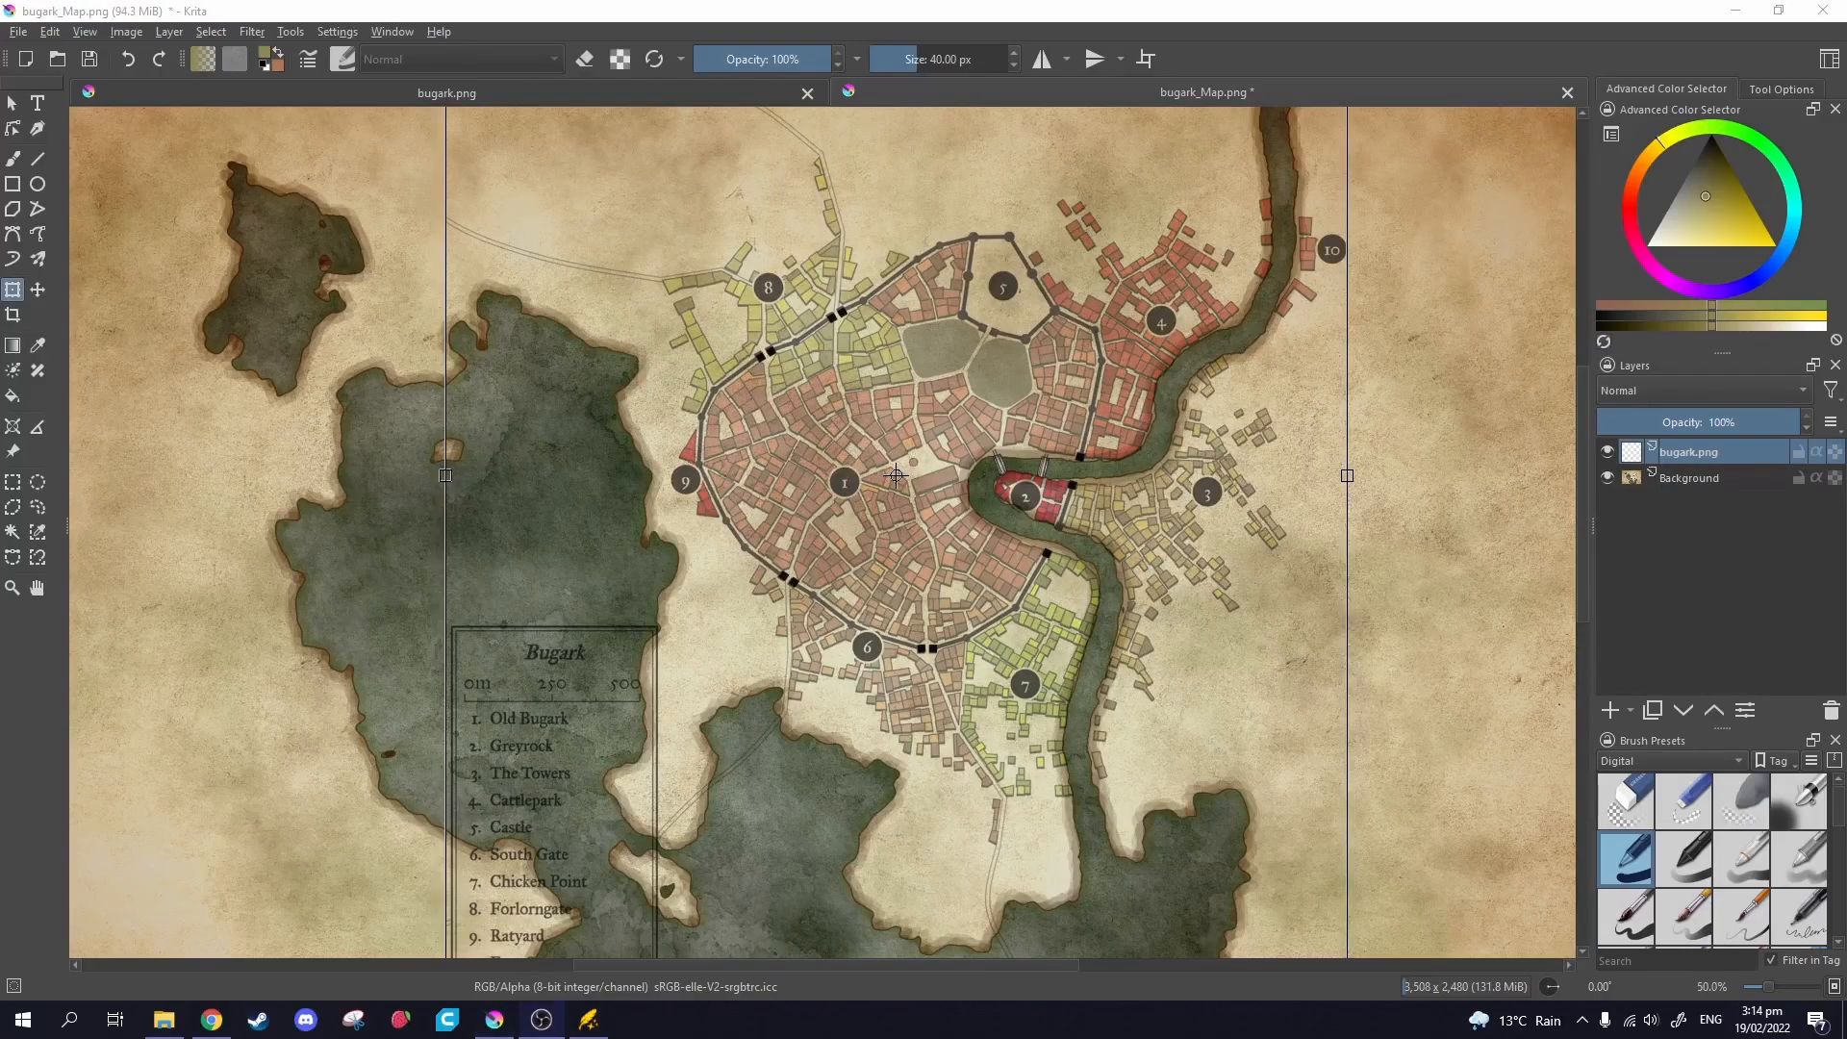
# Pan over the northern districts and map edge to check the town plan alignment.
pyautogui.scroll(2, 943, 529)
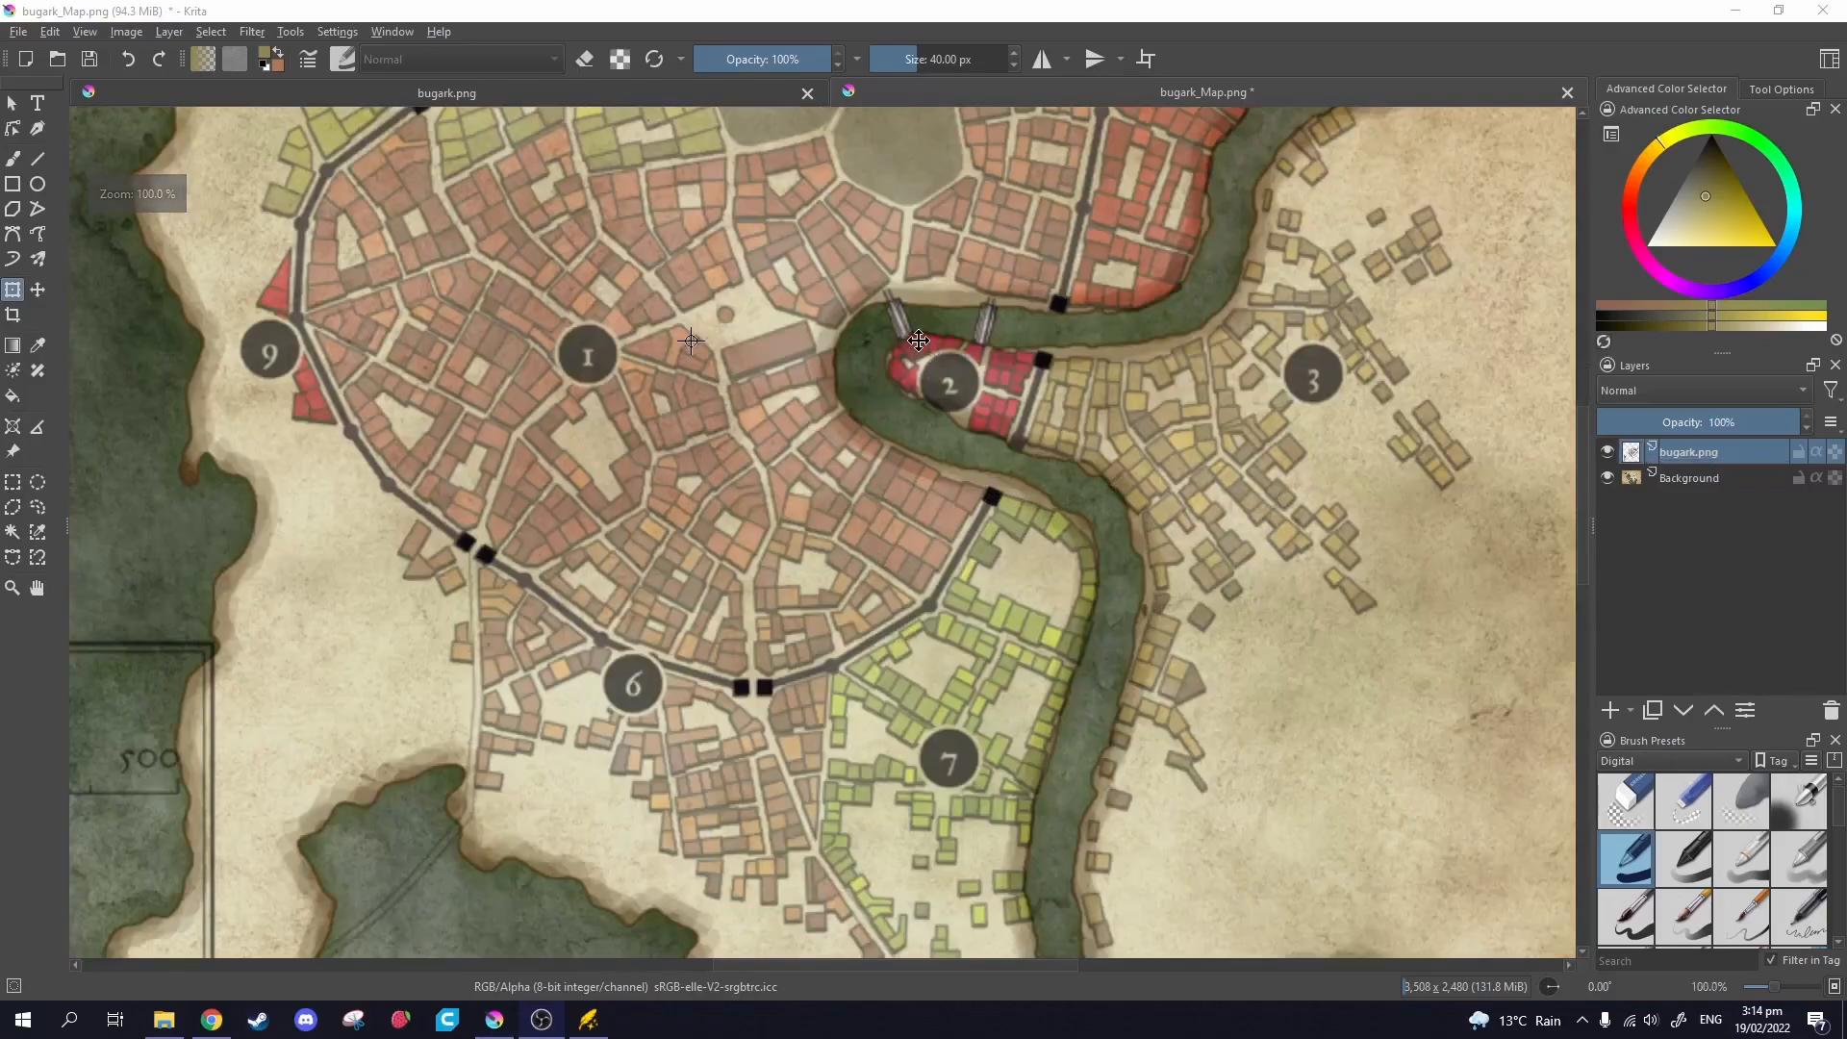
pyautogui.moveTo(914, 340); pyautogui.dragTo(1075, 298)
pyautogui.moveTo(1334, 590); pyautogui.dragTo(1238, 288)
pyautogui.moveTo(852, 655); pyautogui.dragTo(1084, 719)
pyautogui.moveTo(749, 426); pyautogui.dragTo(920, 833)
pyautogui.moveTo(712, 310); pyautogui.dragTo(695, 588)
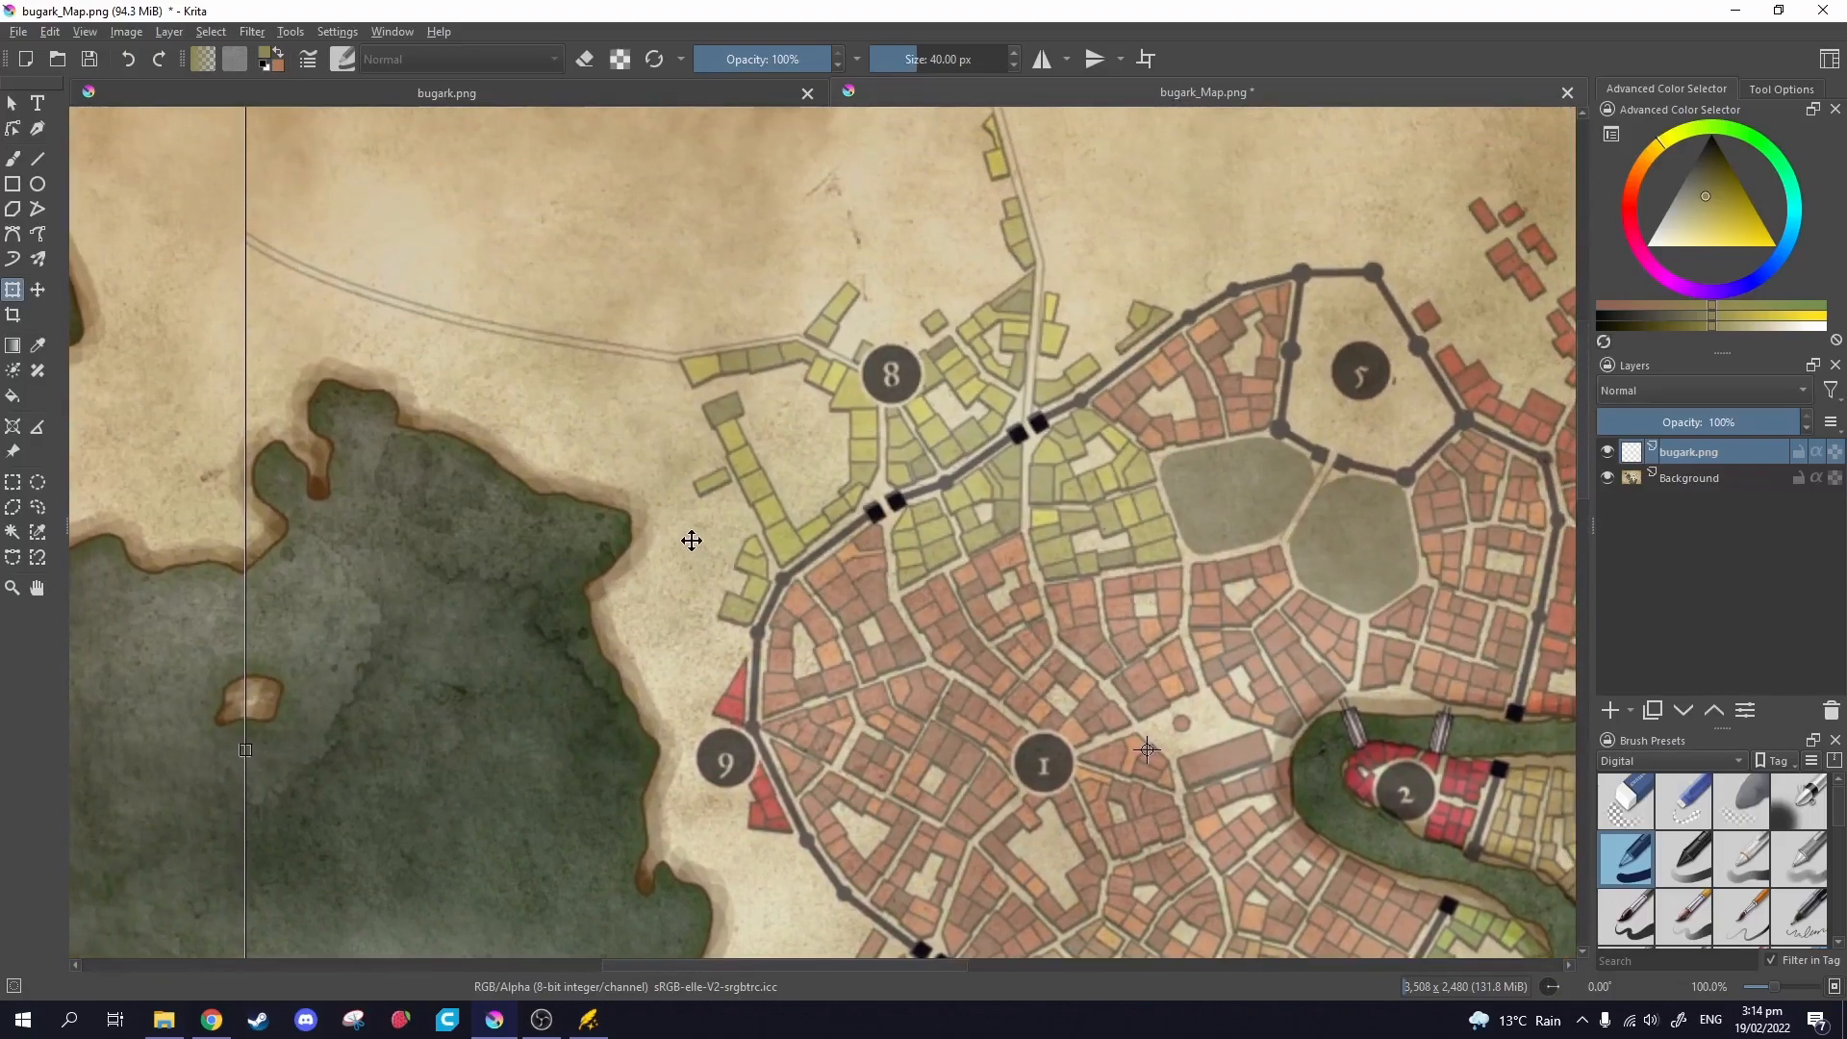
pyautogui.moveTo(790, 380); pyautogui.dragTo(827, 492)
pyautogui.moveTo(1286, 365); pyautogui.dragTo(1046, 570)
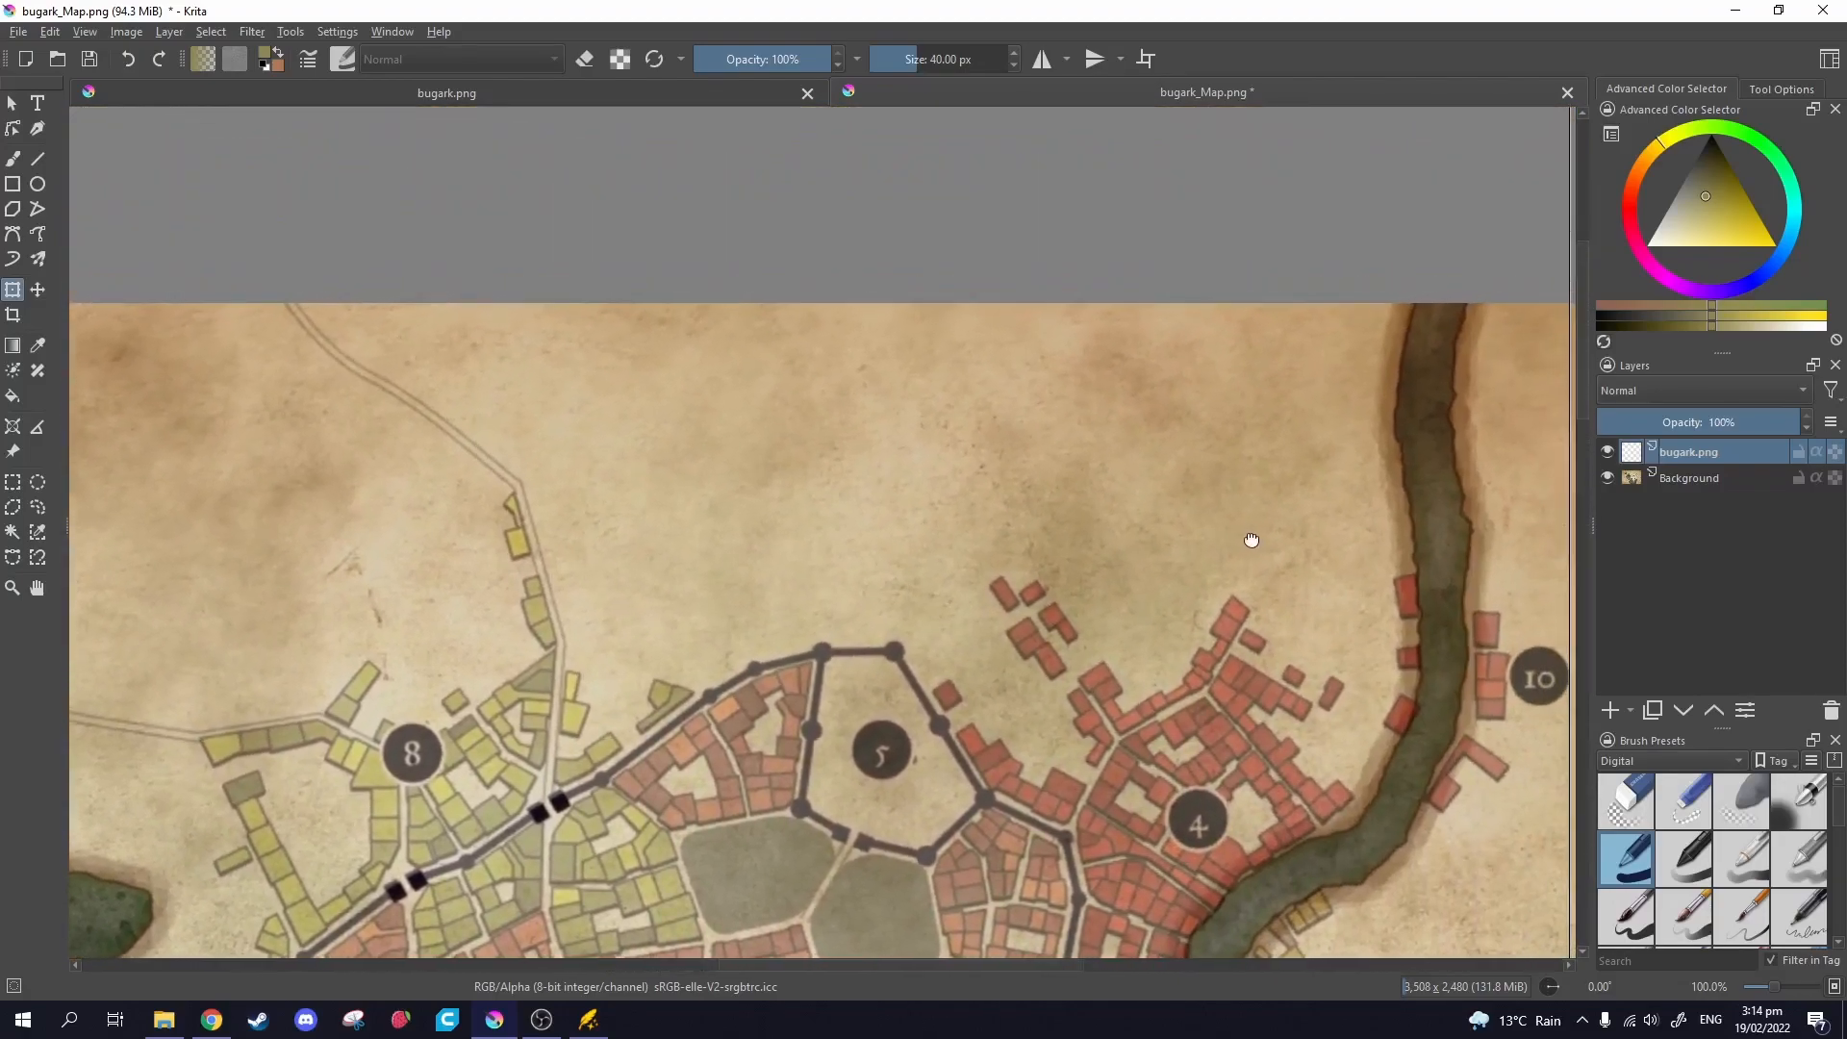
pyautogui.moveTo(1252, 539); pyautogui.dragTo(1166, 537)
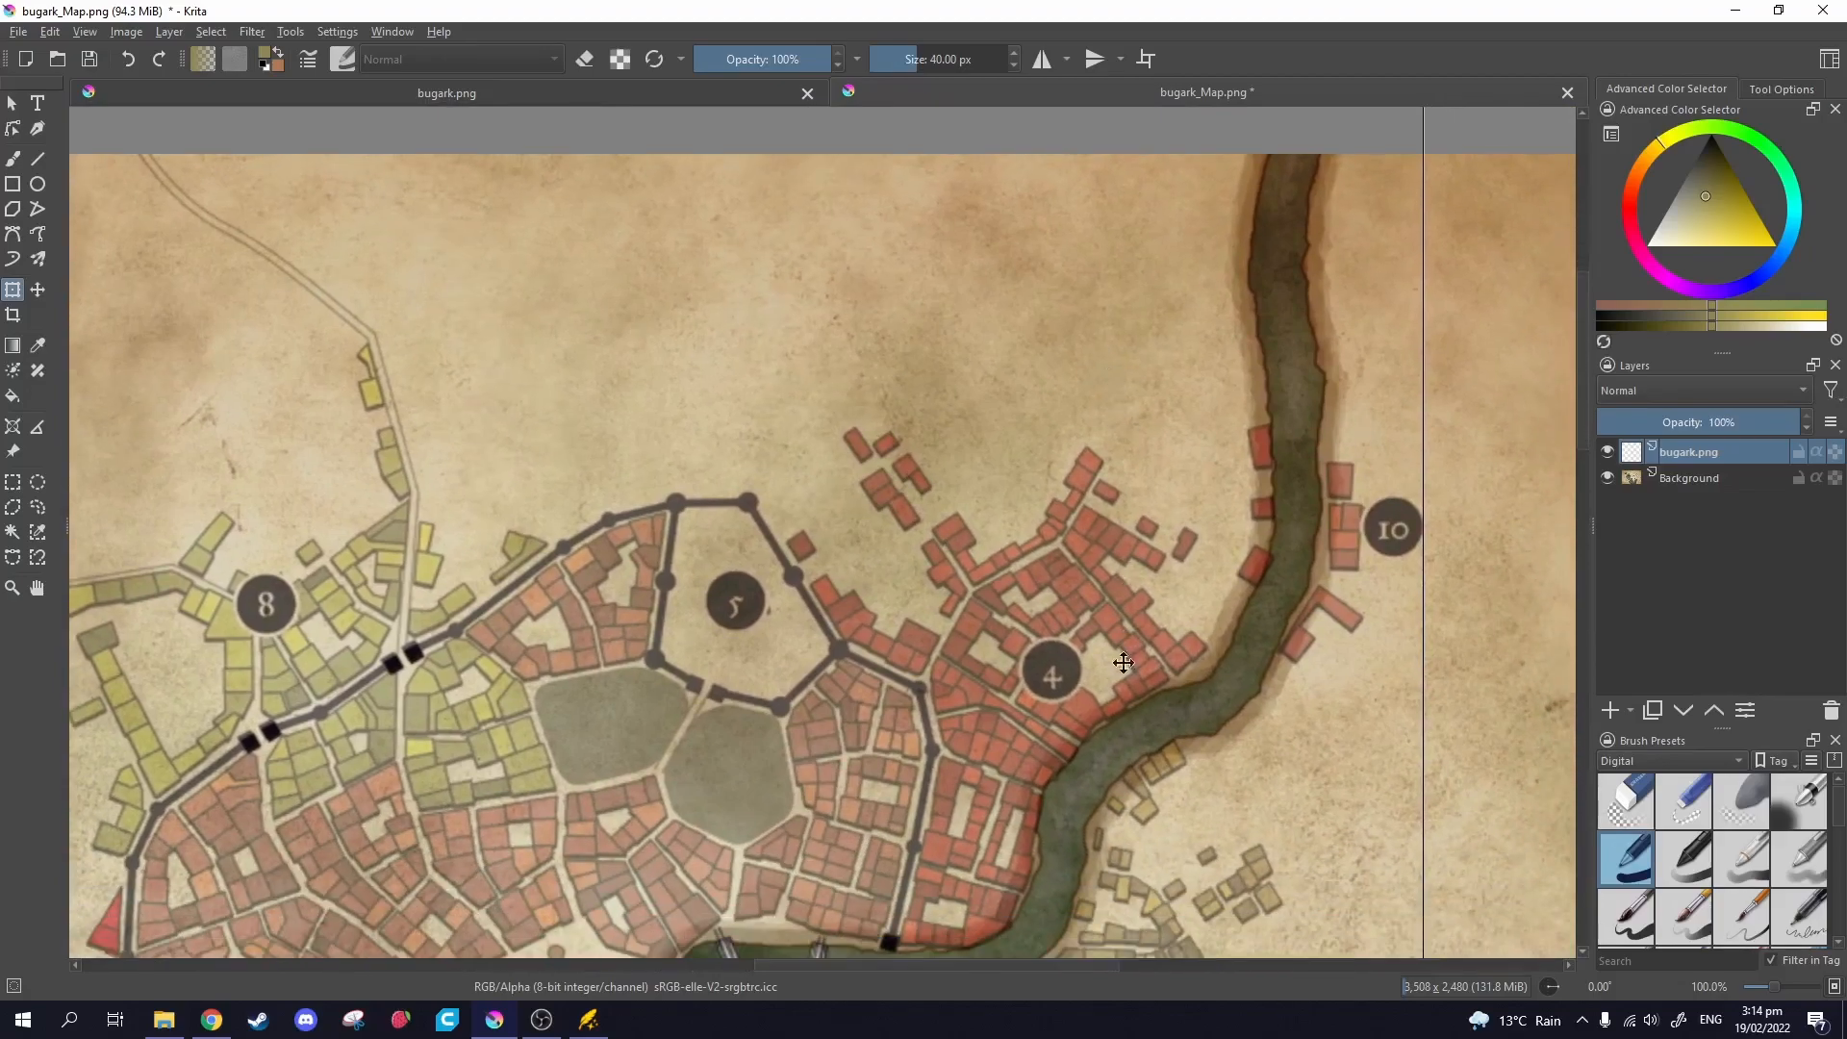
# Follow the river south to check the banks by district 7, then bring Wonderdraft forward.
pyautogui.moveTo(1124, 641); pyautogui.dragTo(1105, 584)
pyautogui.moveTo(1051, 685); pyautogui.dragTo(1117, 503)
pyautogui.moveTo(1156, 791); pyautogui.dragTo(1187, 450)
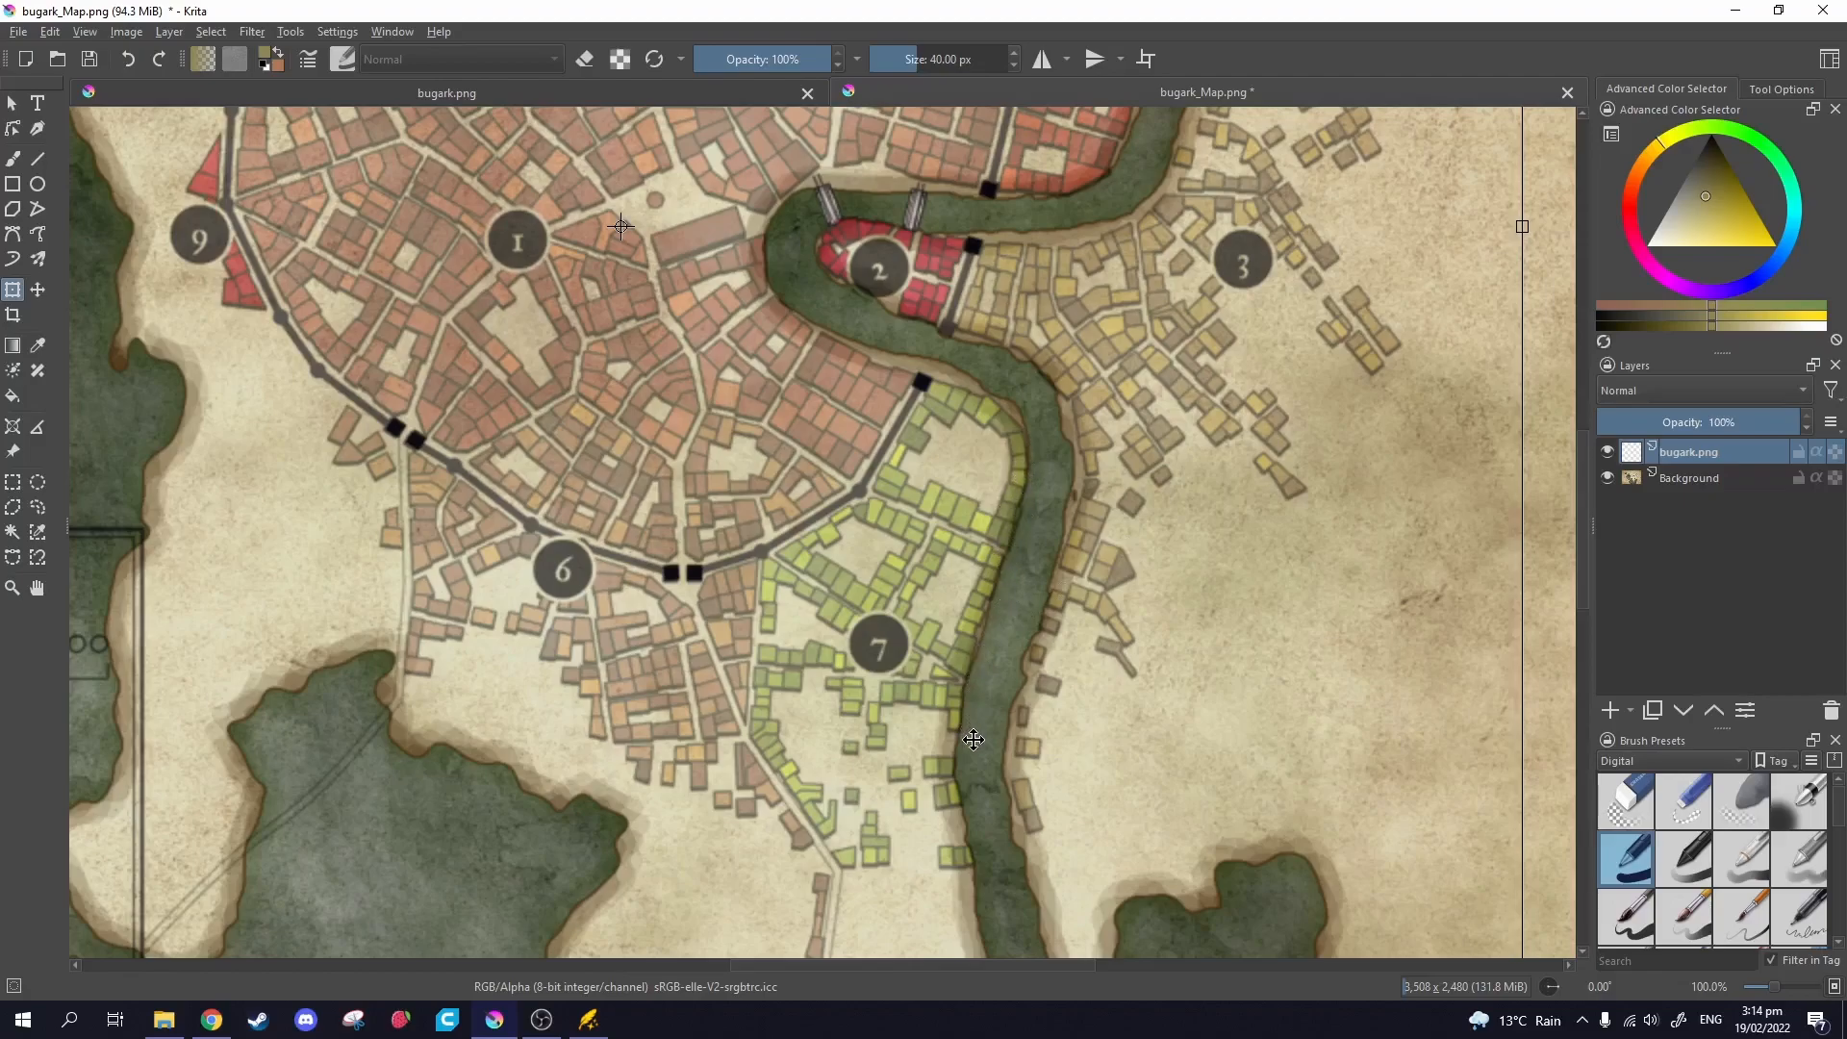
pyautogui.moveTo(977, 760); pyautogui.dragTo(1142, 721)
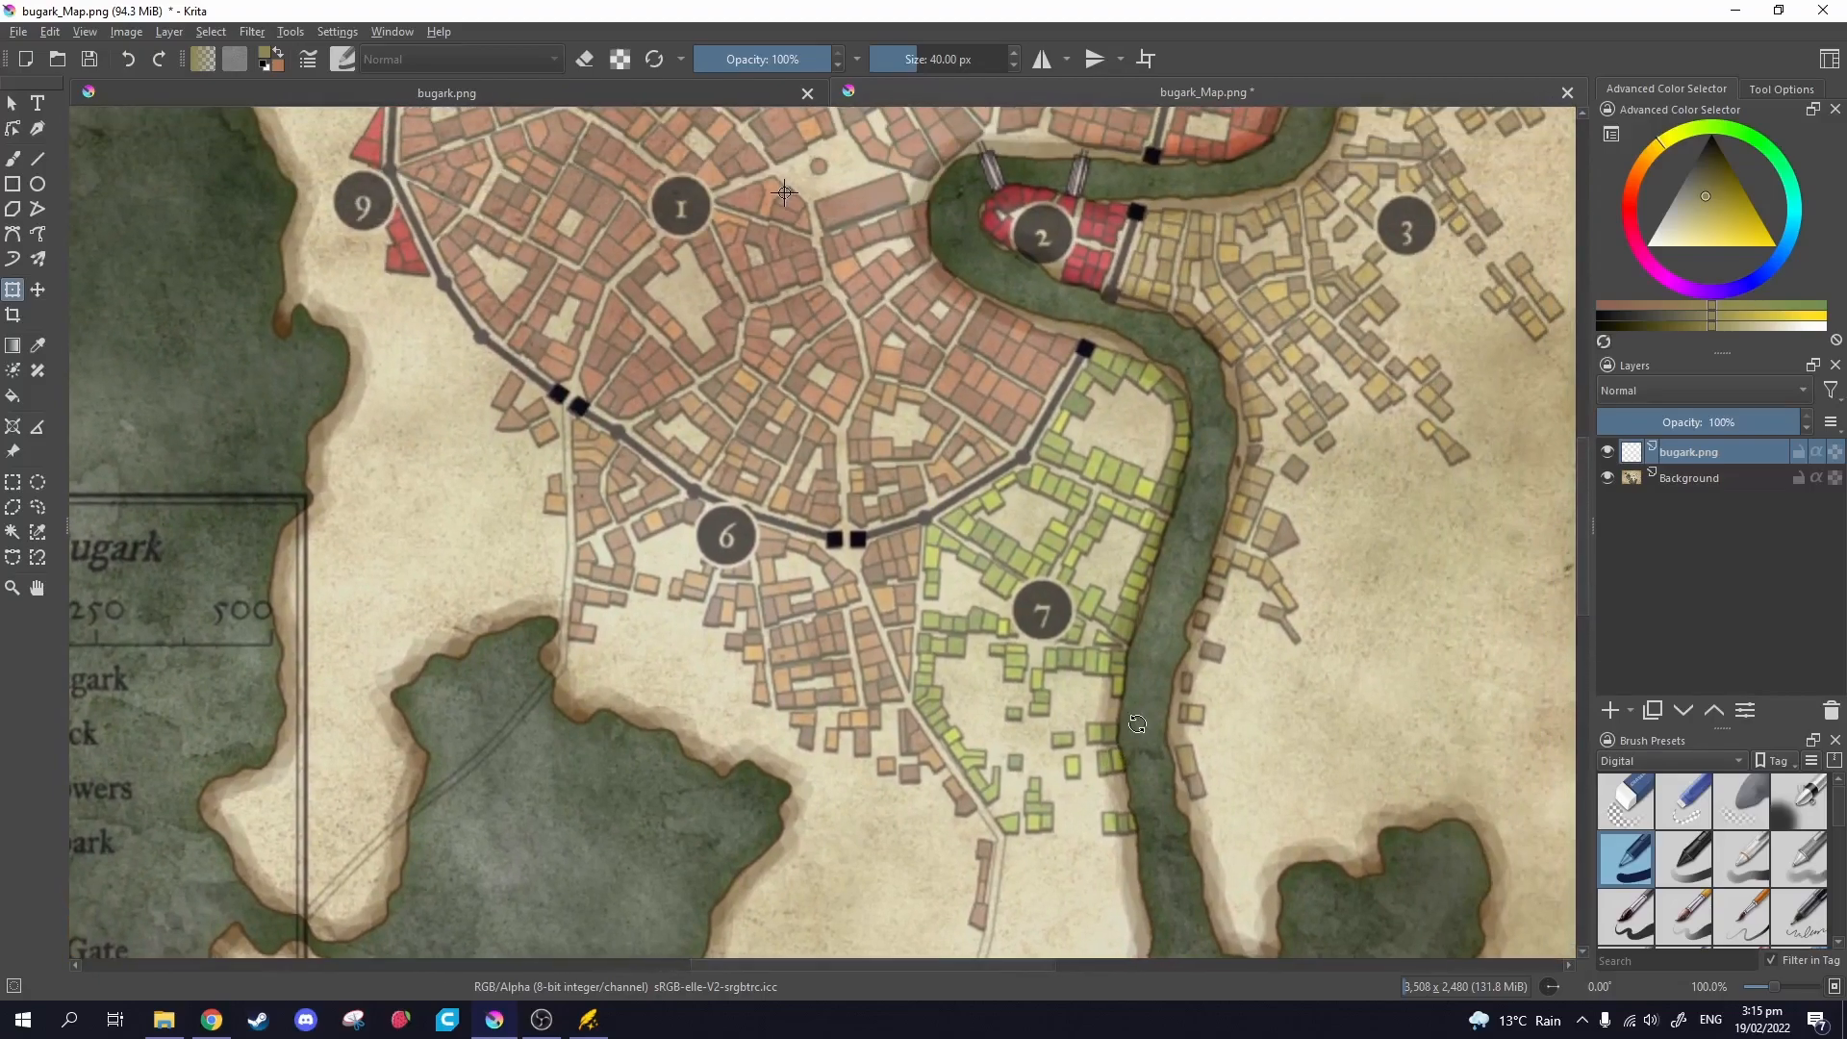
pyautogui.scroll(-3, 1137, 733)
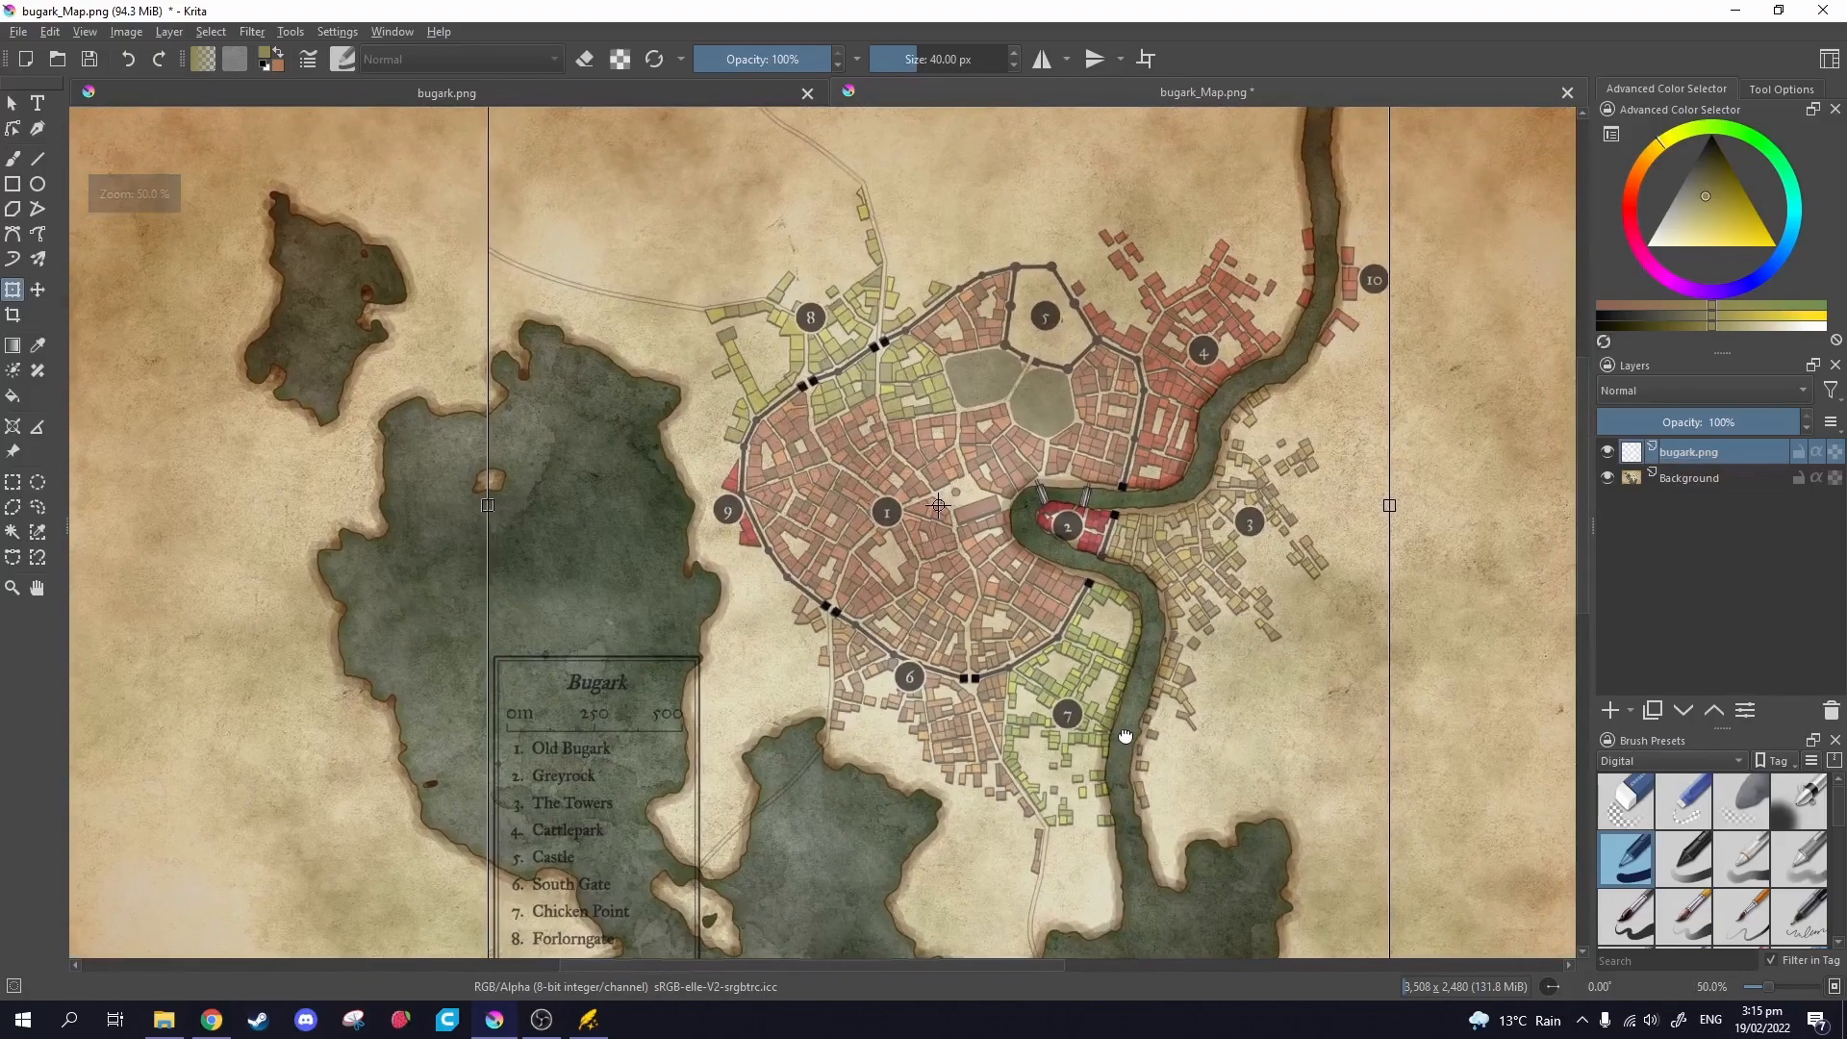
pyautogui.moveTo(1107, 722); pyautogui.dragTo(1088, 712)
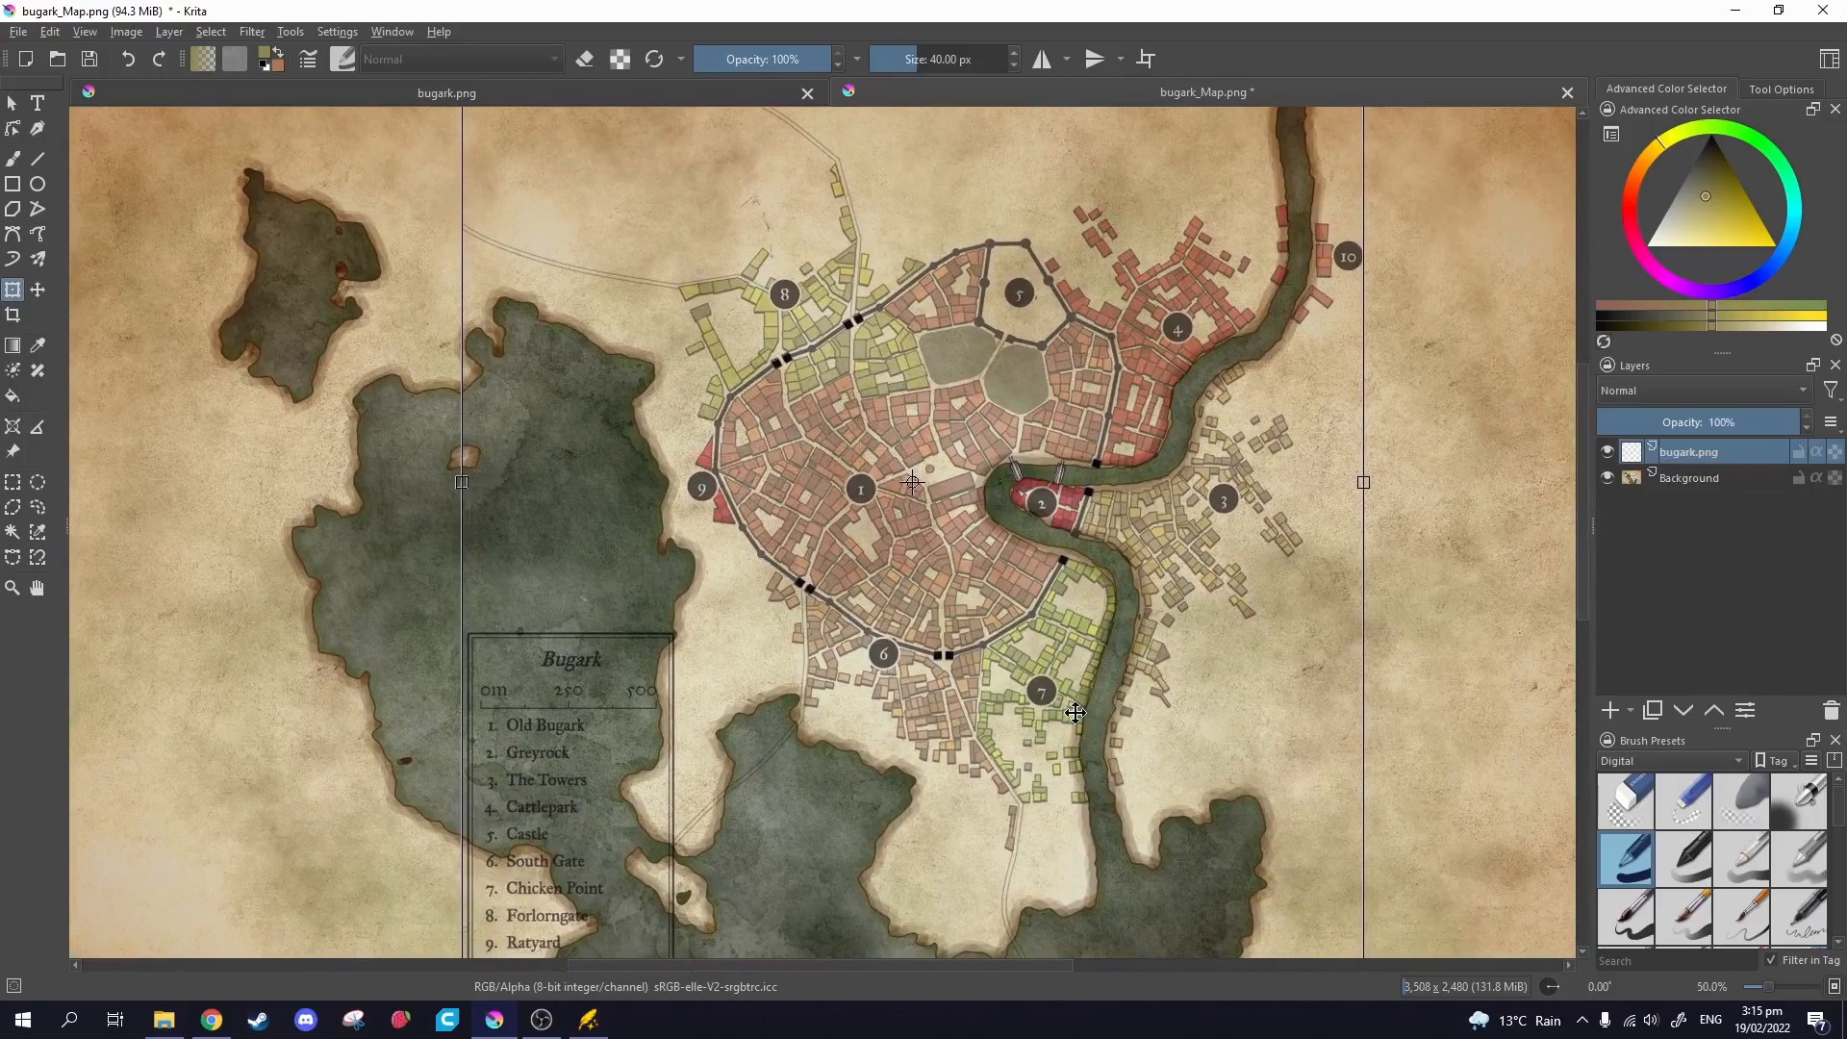
pyautogui.scroll(5, 1056, 828)
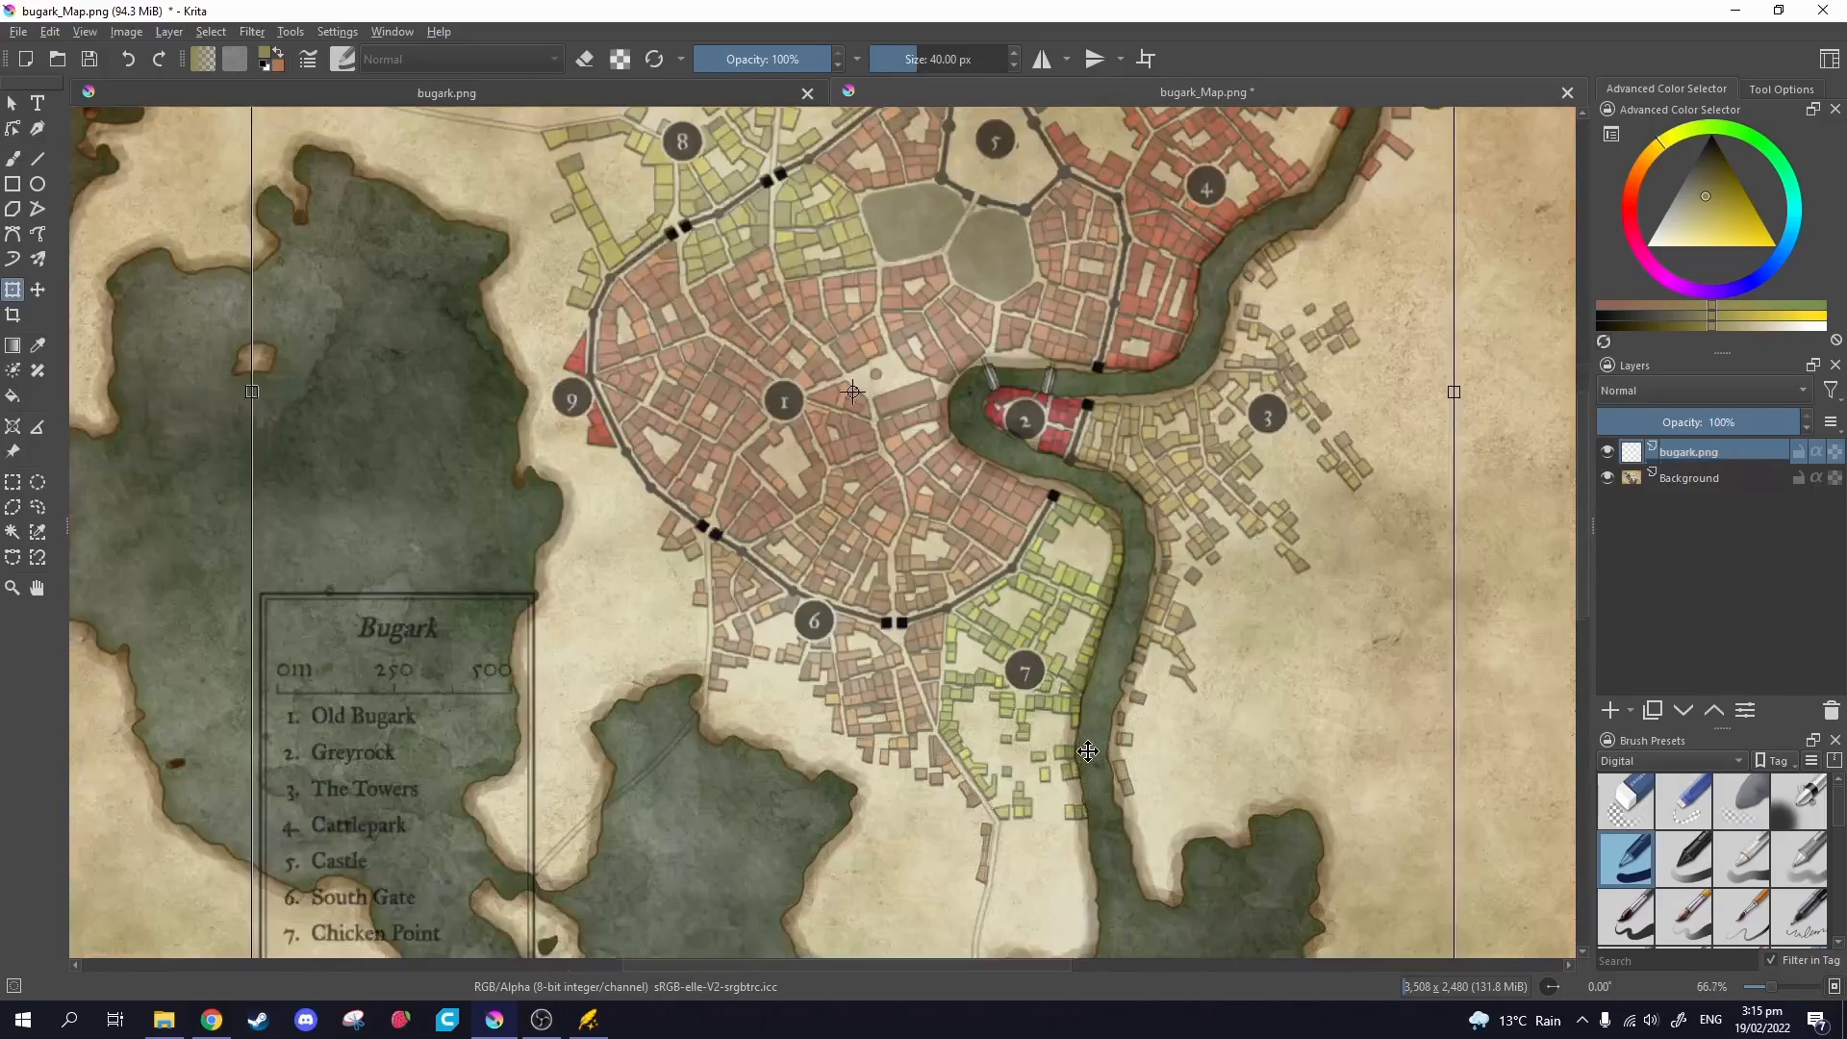
pyautogui.moveTo(1071, 694); pyautogui.dragTo(952, 837)
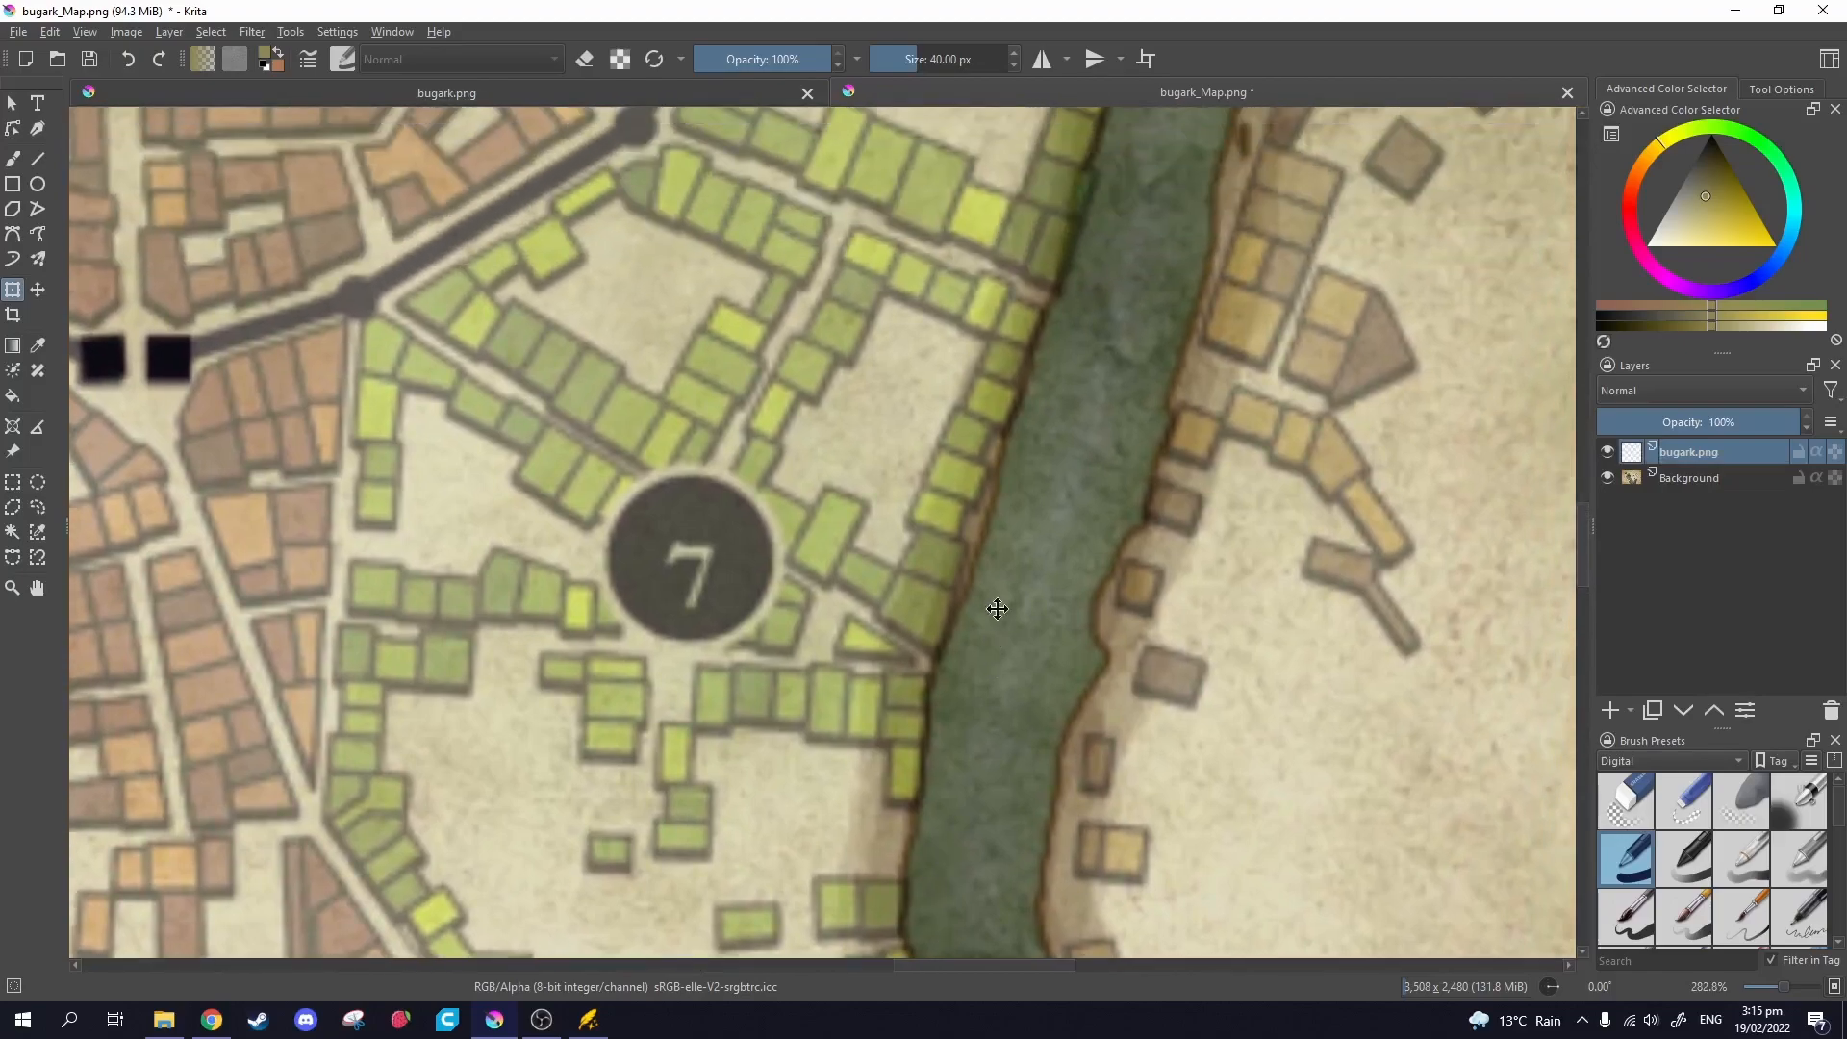
pyautogui.moveTo(997, 618); pyautogui.dragTo(931, 927)
pyautogui.scroll(-1, 1000, 610)
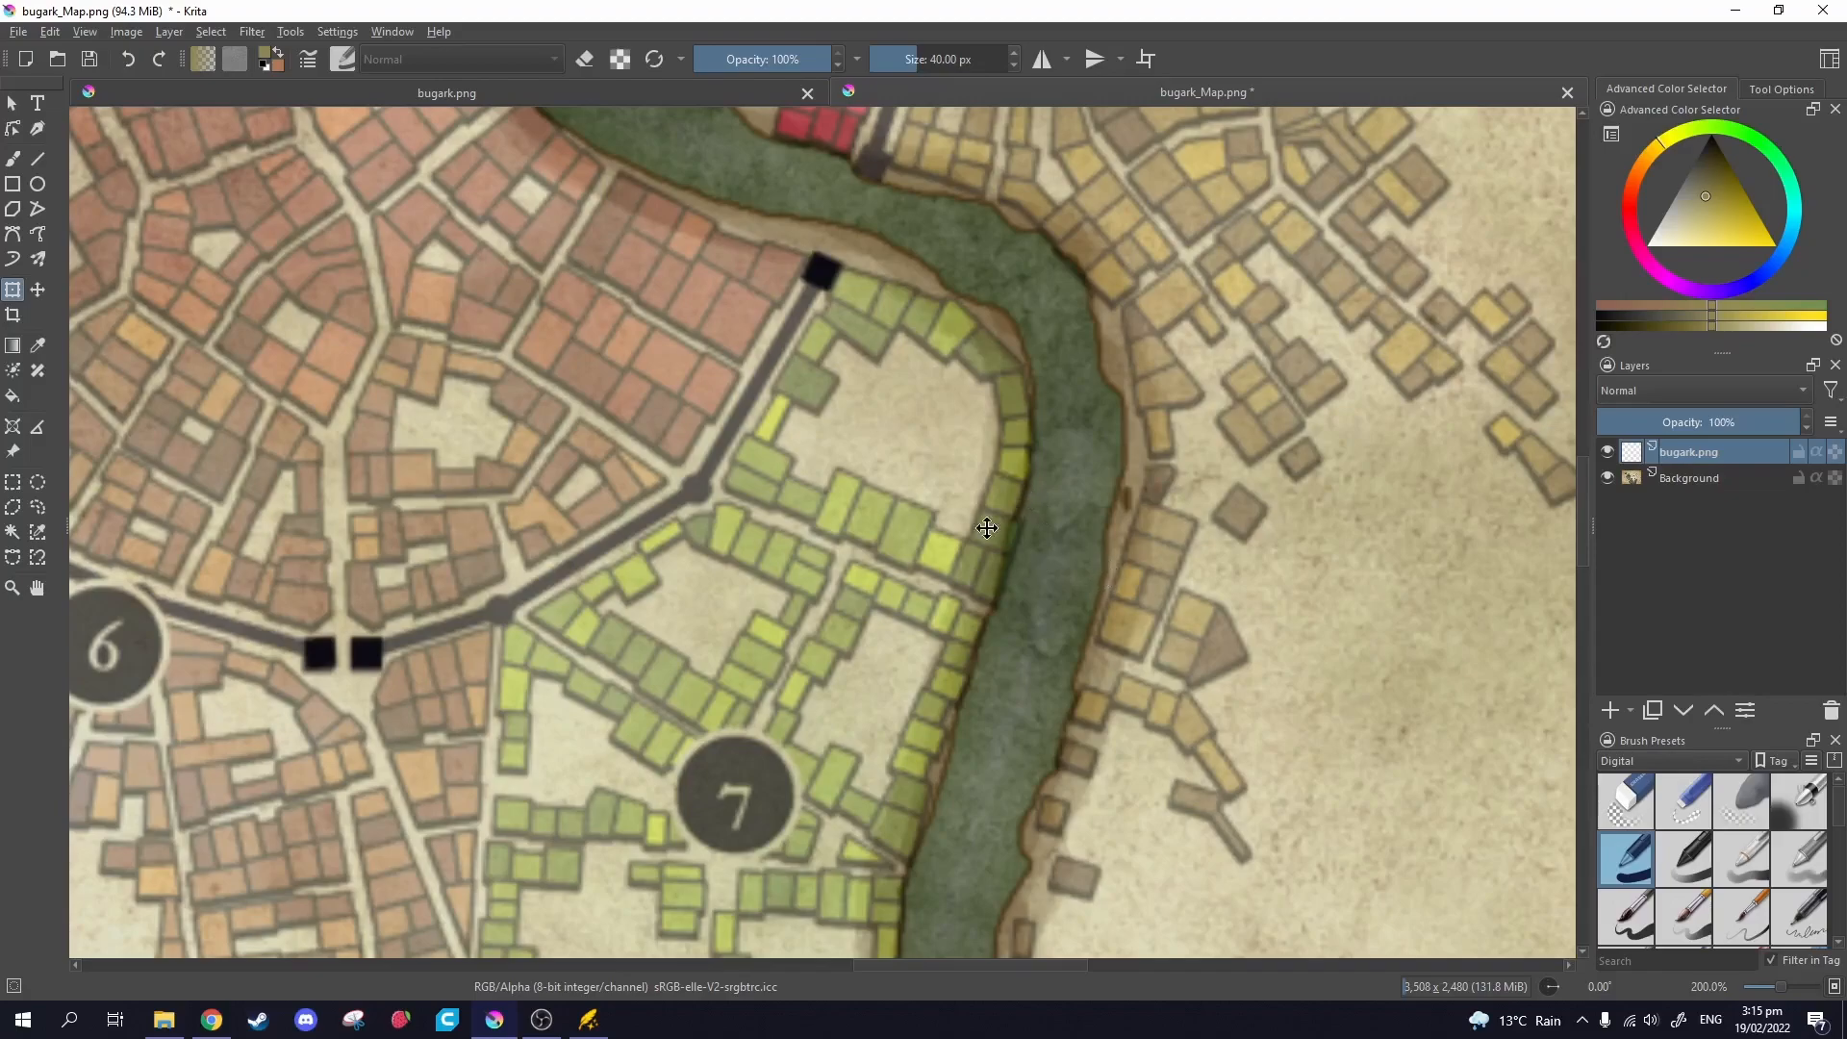
pyautogui.click(598, 1015)
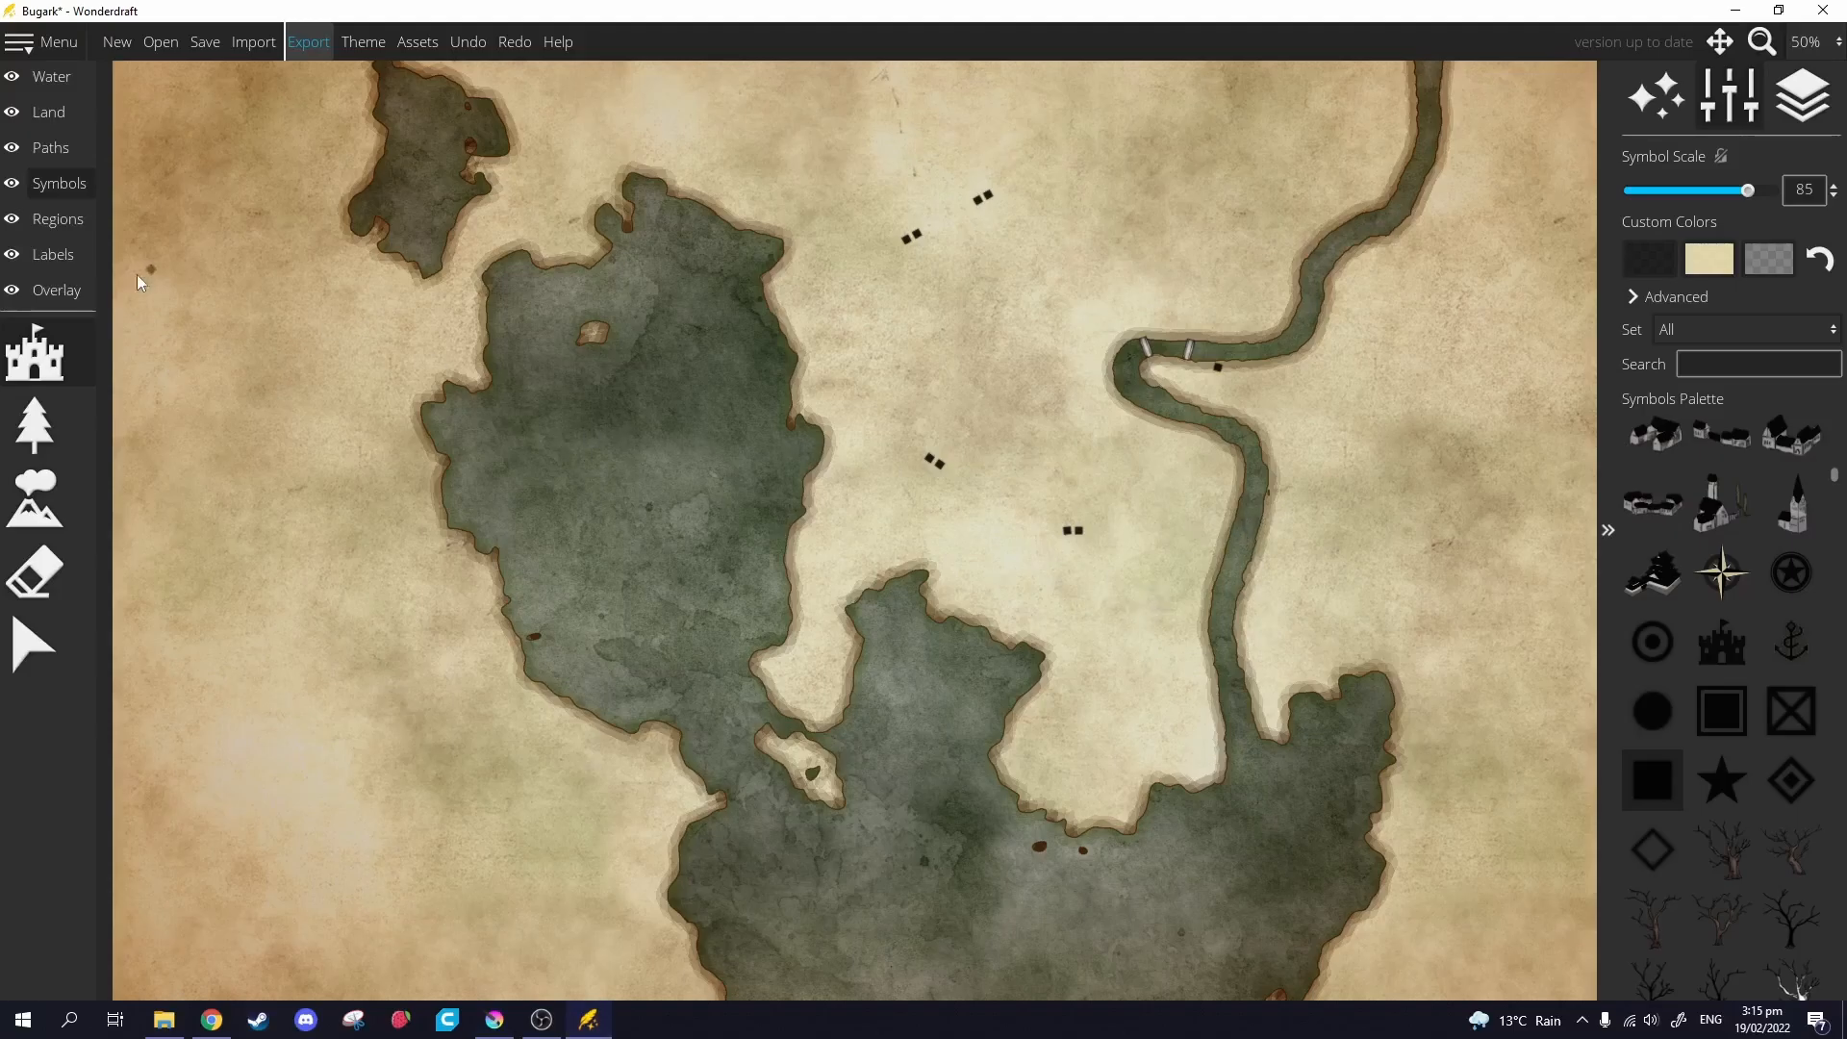
# Erase the stray black symbol marks in the north, the middle and beside the river bend.
pyautogui.click(43, 572)
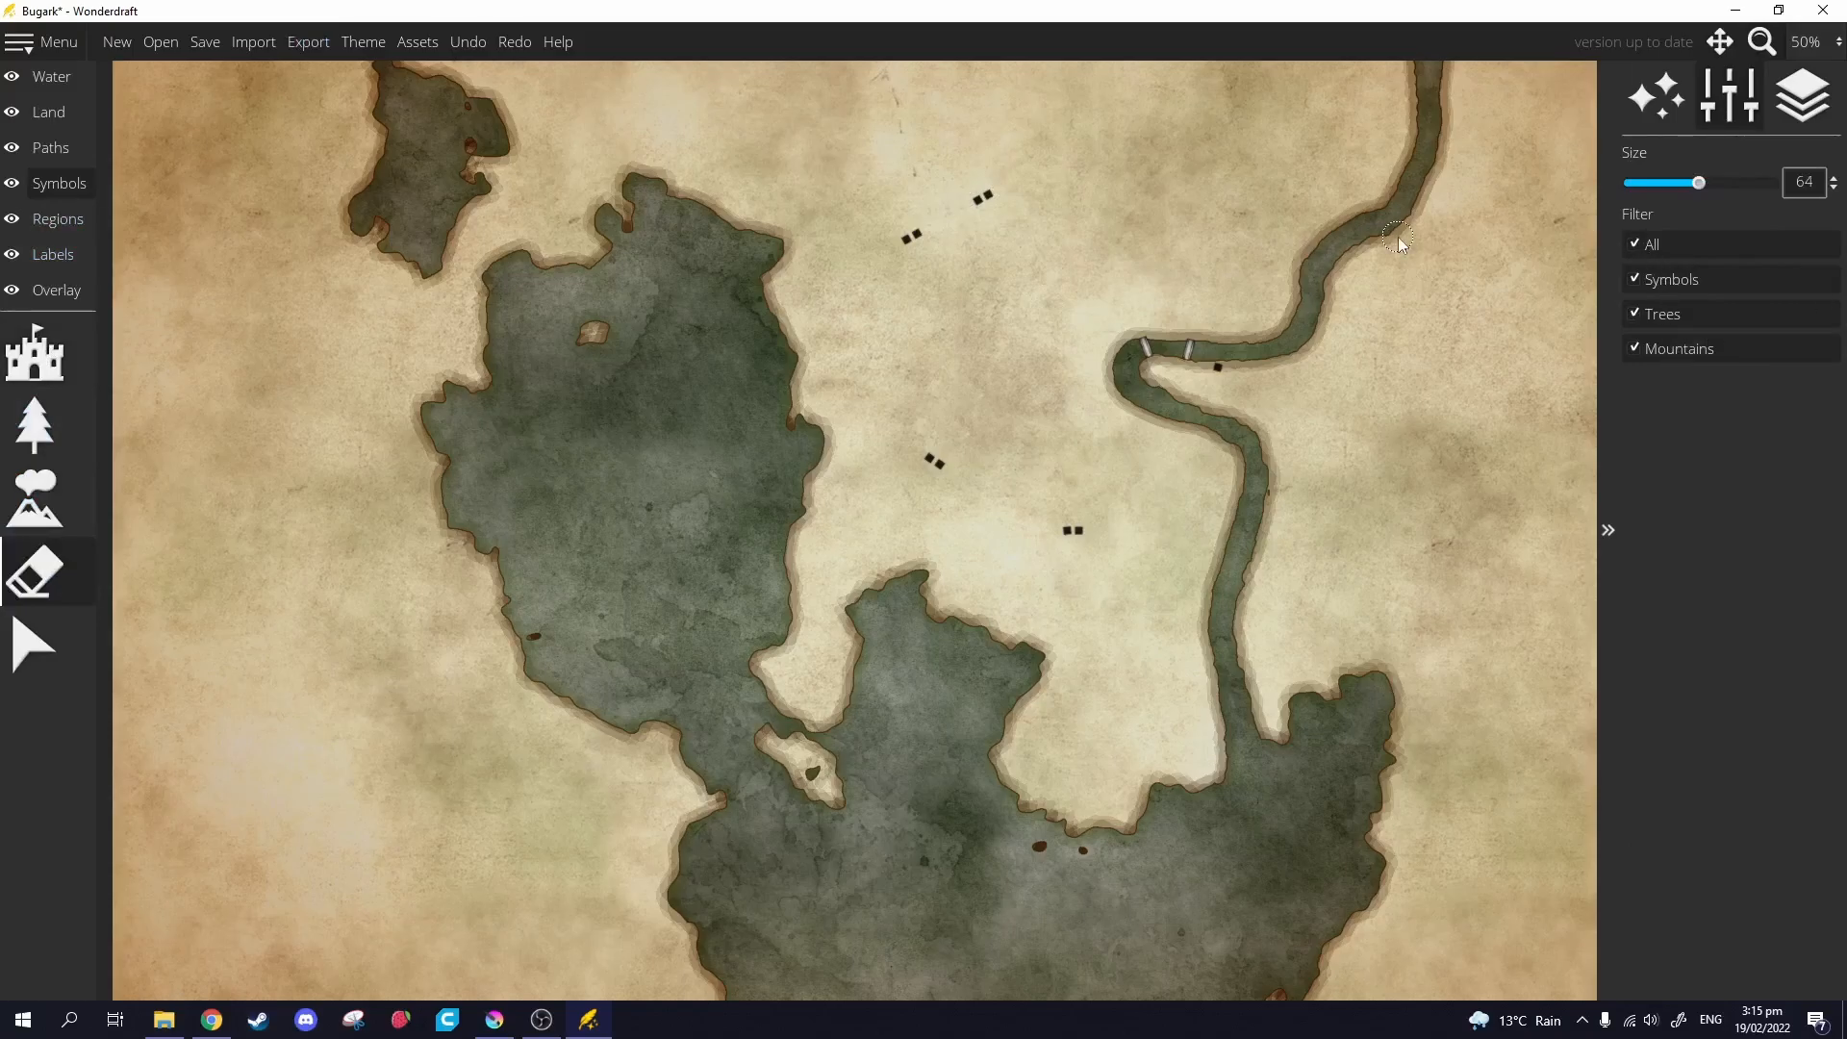
pyautogui.click(63, 79)
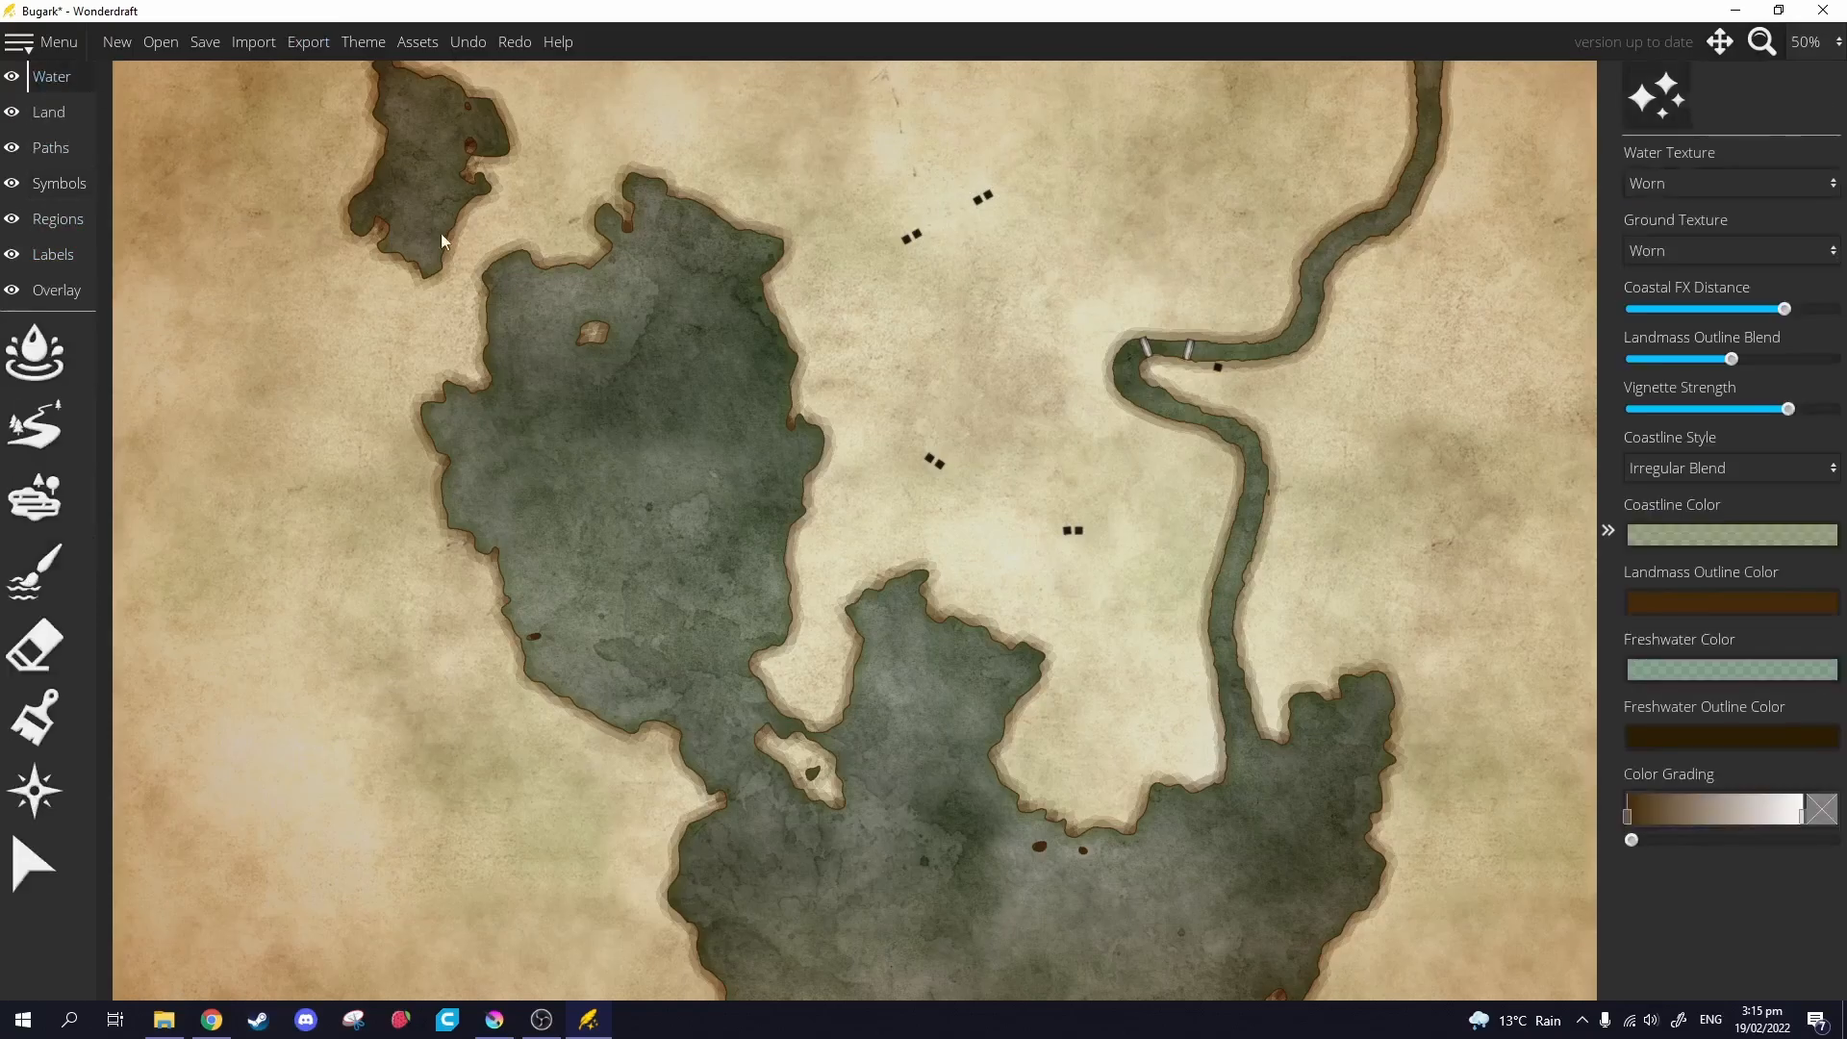
pyautogui.click(68, 186)
pyautogui.click(35, 575)
pyautogui.moveTo(954, 169)
pyautogui.mouseDown()
pyautogui.moveTo(1039, 203)
pyautogui.moveTo(888, 252)
pyautogui.mouseUp()
pyautogui.moveTo(929, 426)
pyautogui.mouseDown()
pyautogui.moveTo(948, 477)
pyautogui.moveTo(1106, 536)
pyautogui.mouseUp()
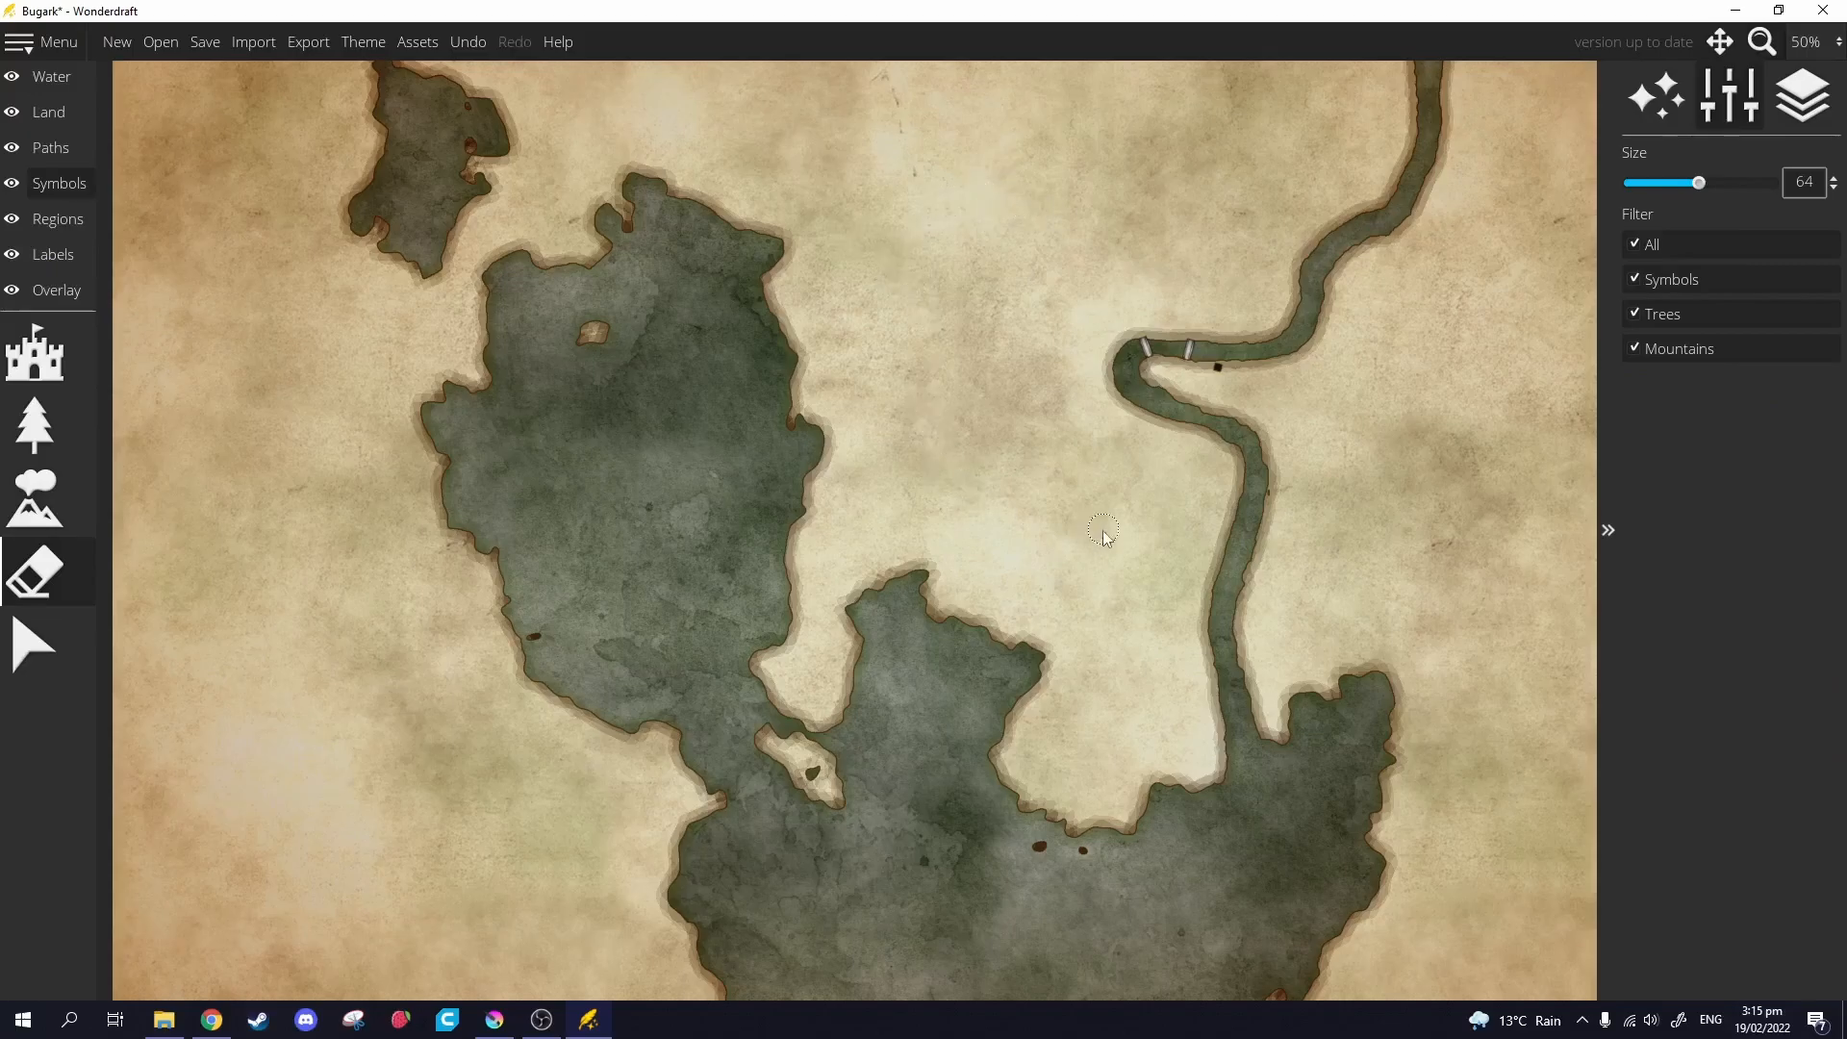
pyautogui.moveTo(1241, 383); pyautogui.dragTo(1271, 474)
pyautogui.scroll(6, 1269, 500)
pyautogui.scroll(-2, 1236, 489)
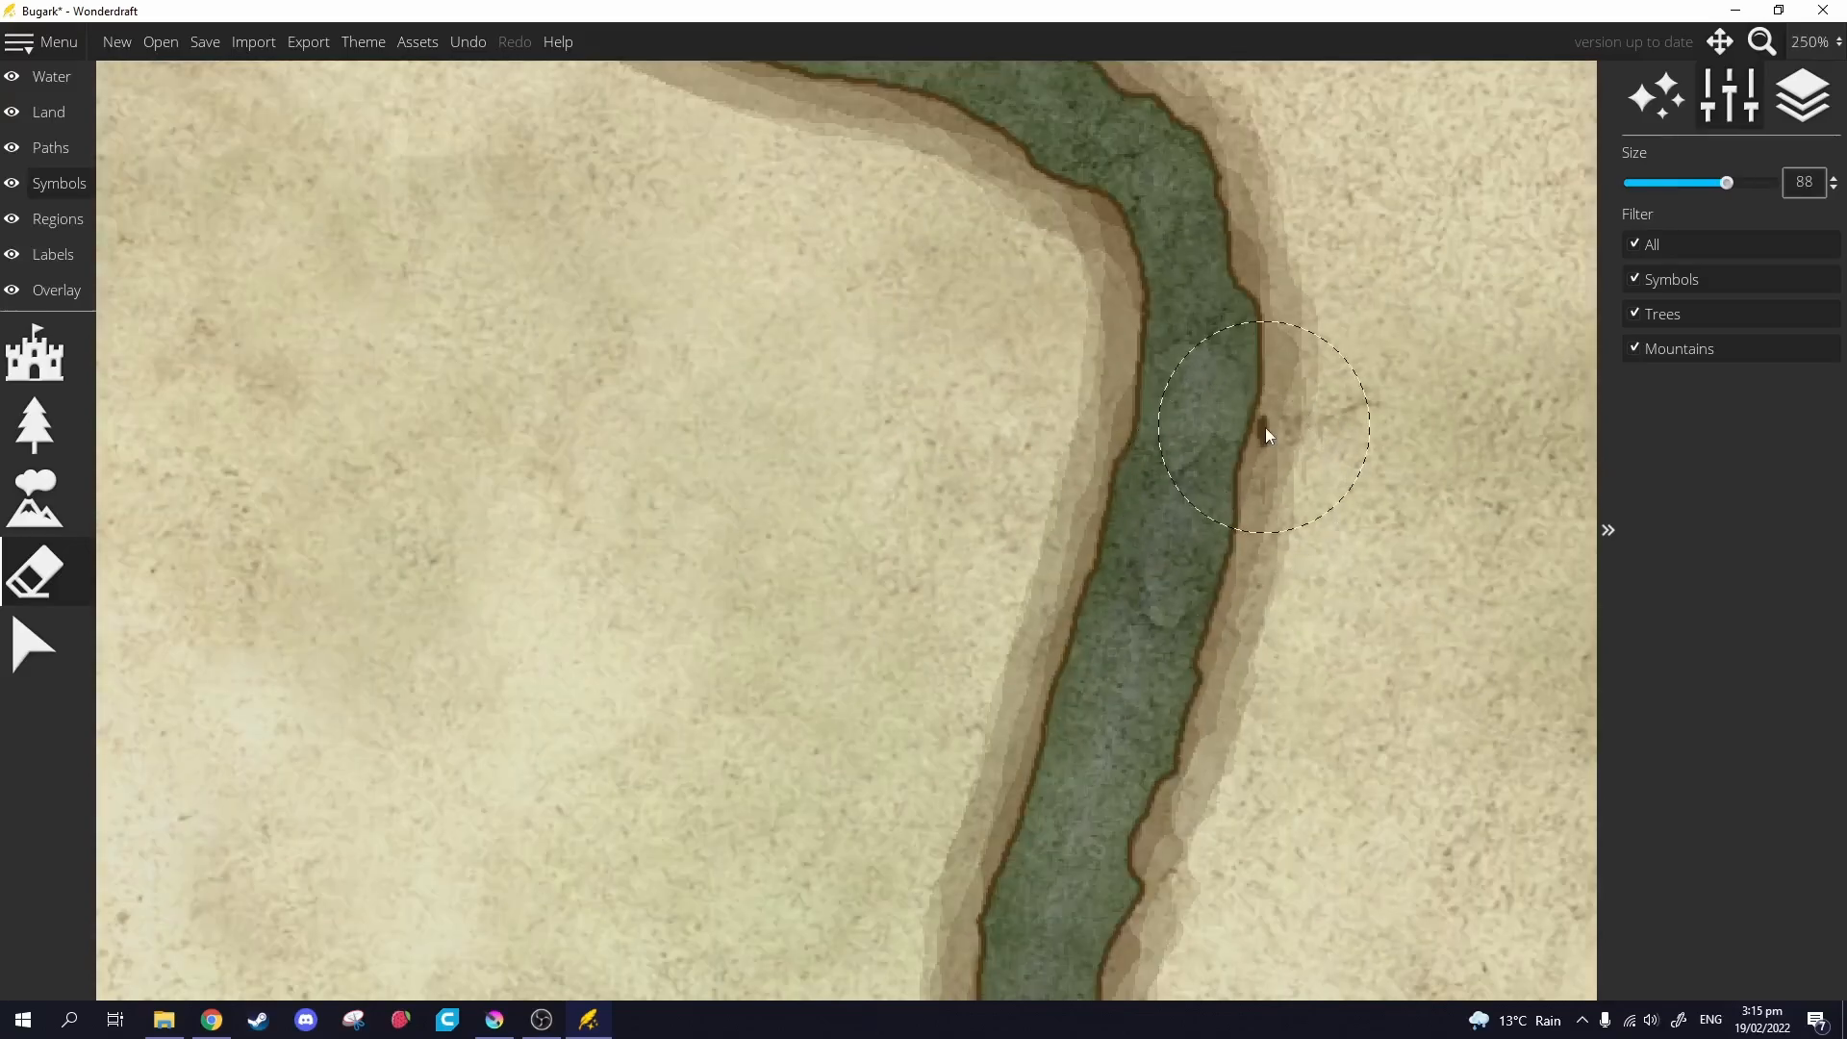
# Paint raised land along the river's left bank to narrow the river.
pyautogui.click(494, 1021)
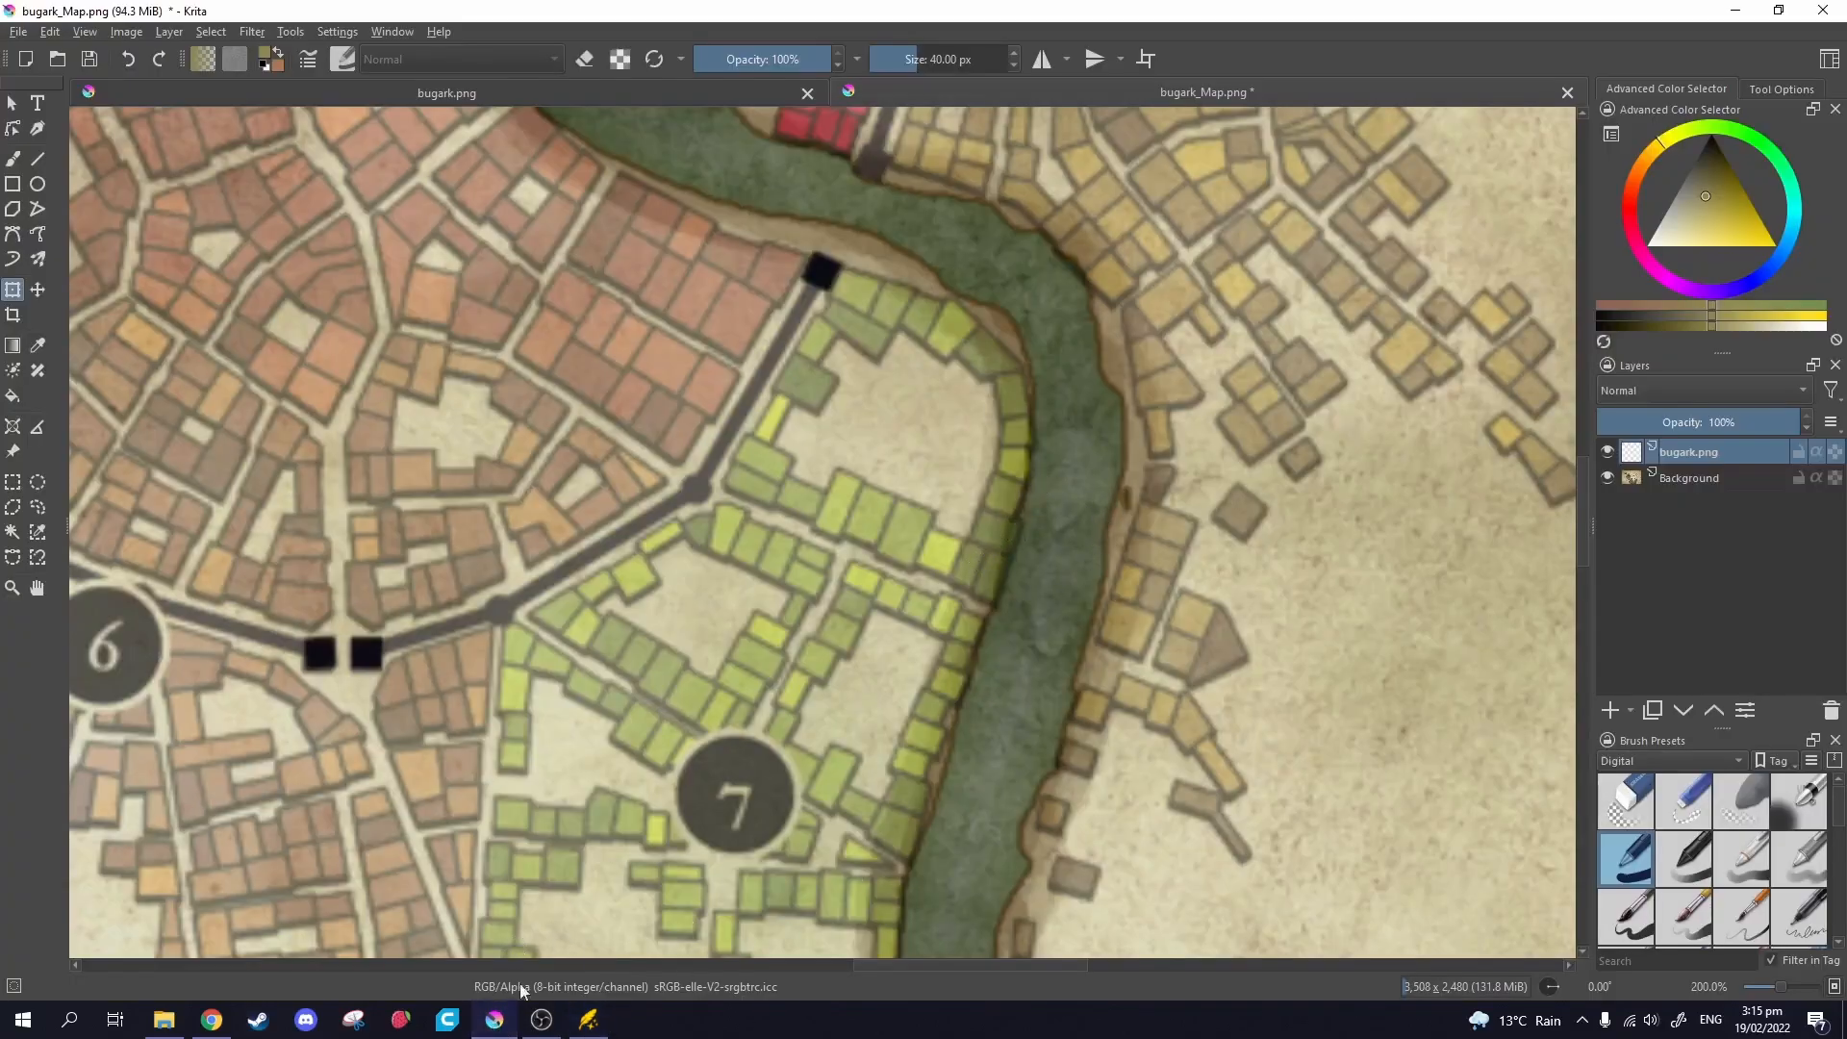
pyautogui.click(494, 1019)
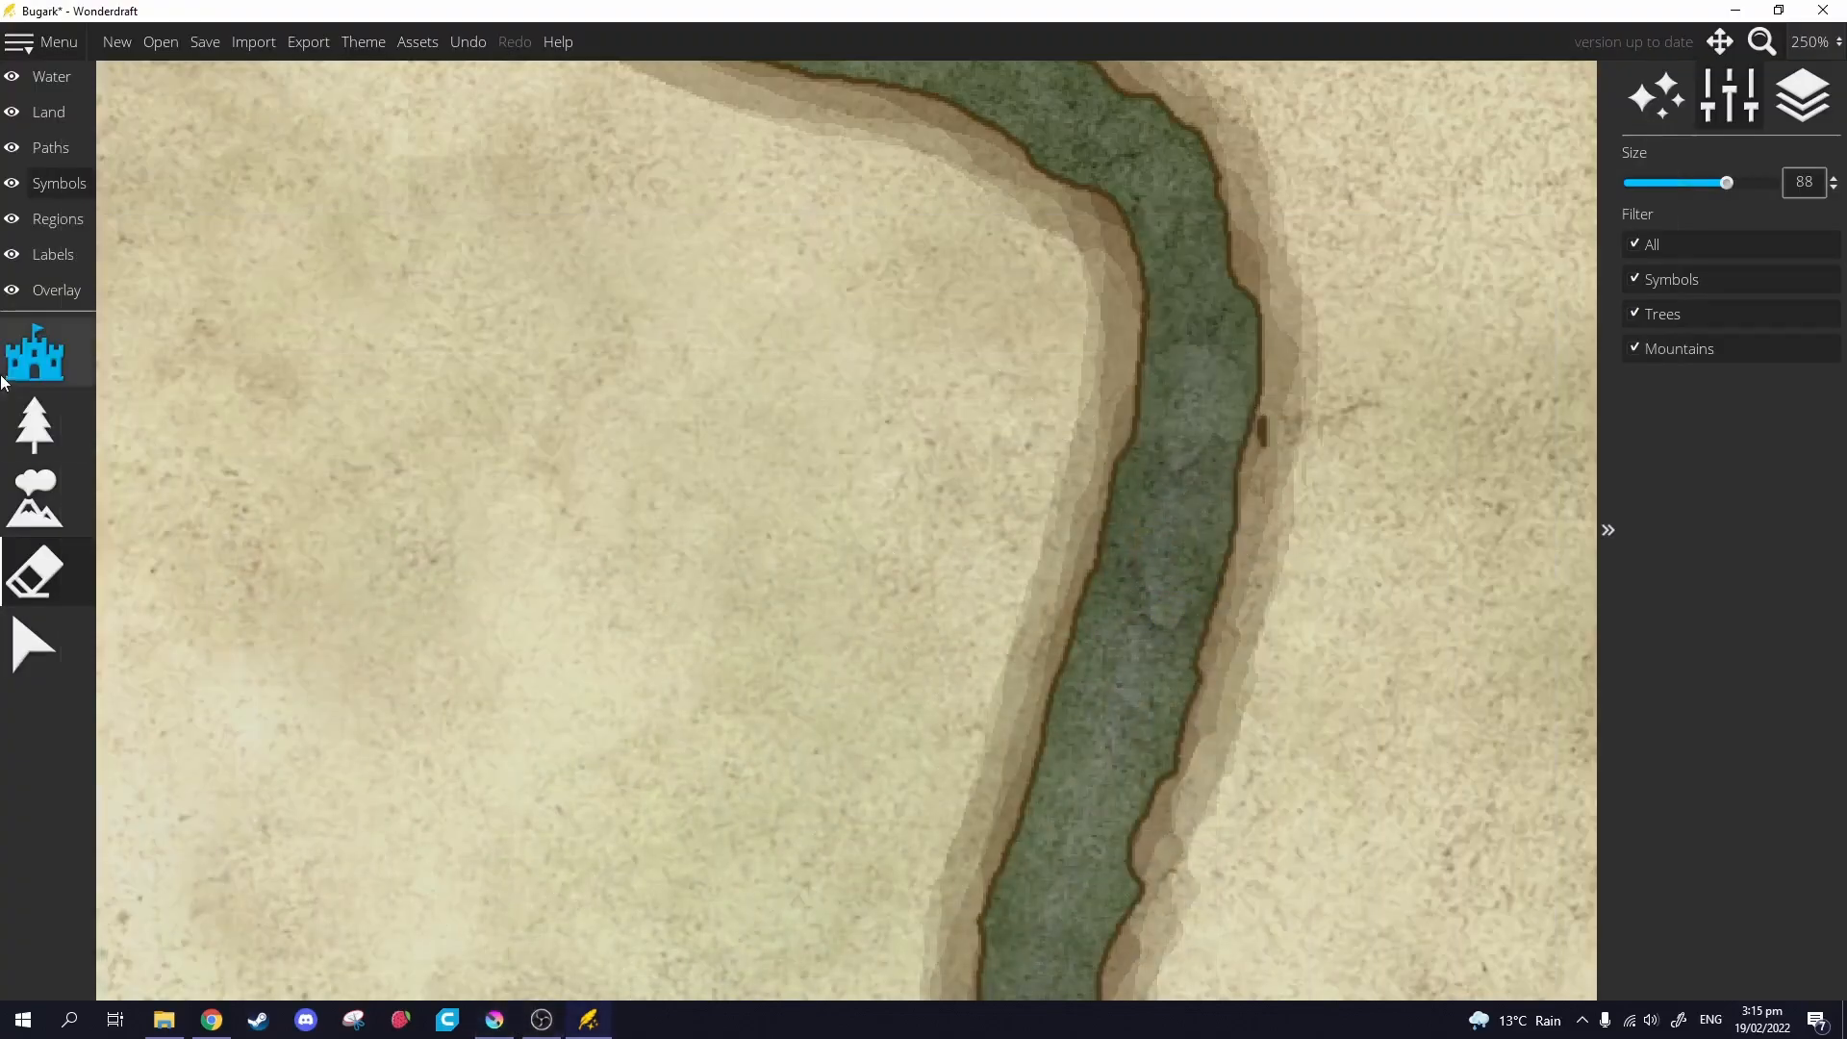
pyautogui.click(48, 112)
pyautogui.click(33, 575)
pyautogui.moveTo(1055, 462)
pyautogui.mouseDown()
pyautogui.moveTo(1101, 448)
pyautogui.moveTo(1086, 497)
pyautogui.moveTo(1101, 444)
pyautogui.moveTo(1034, 729)
pyautogui.moveTo(977, 899)
pyautogui.mouseUp()
pyautogui.scroll(-4, 1234, 620)
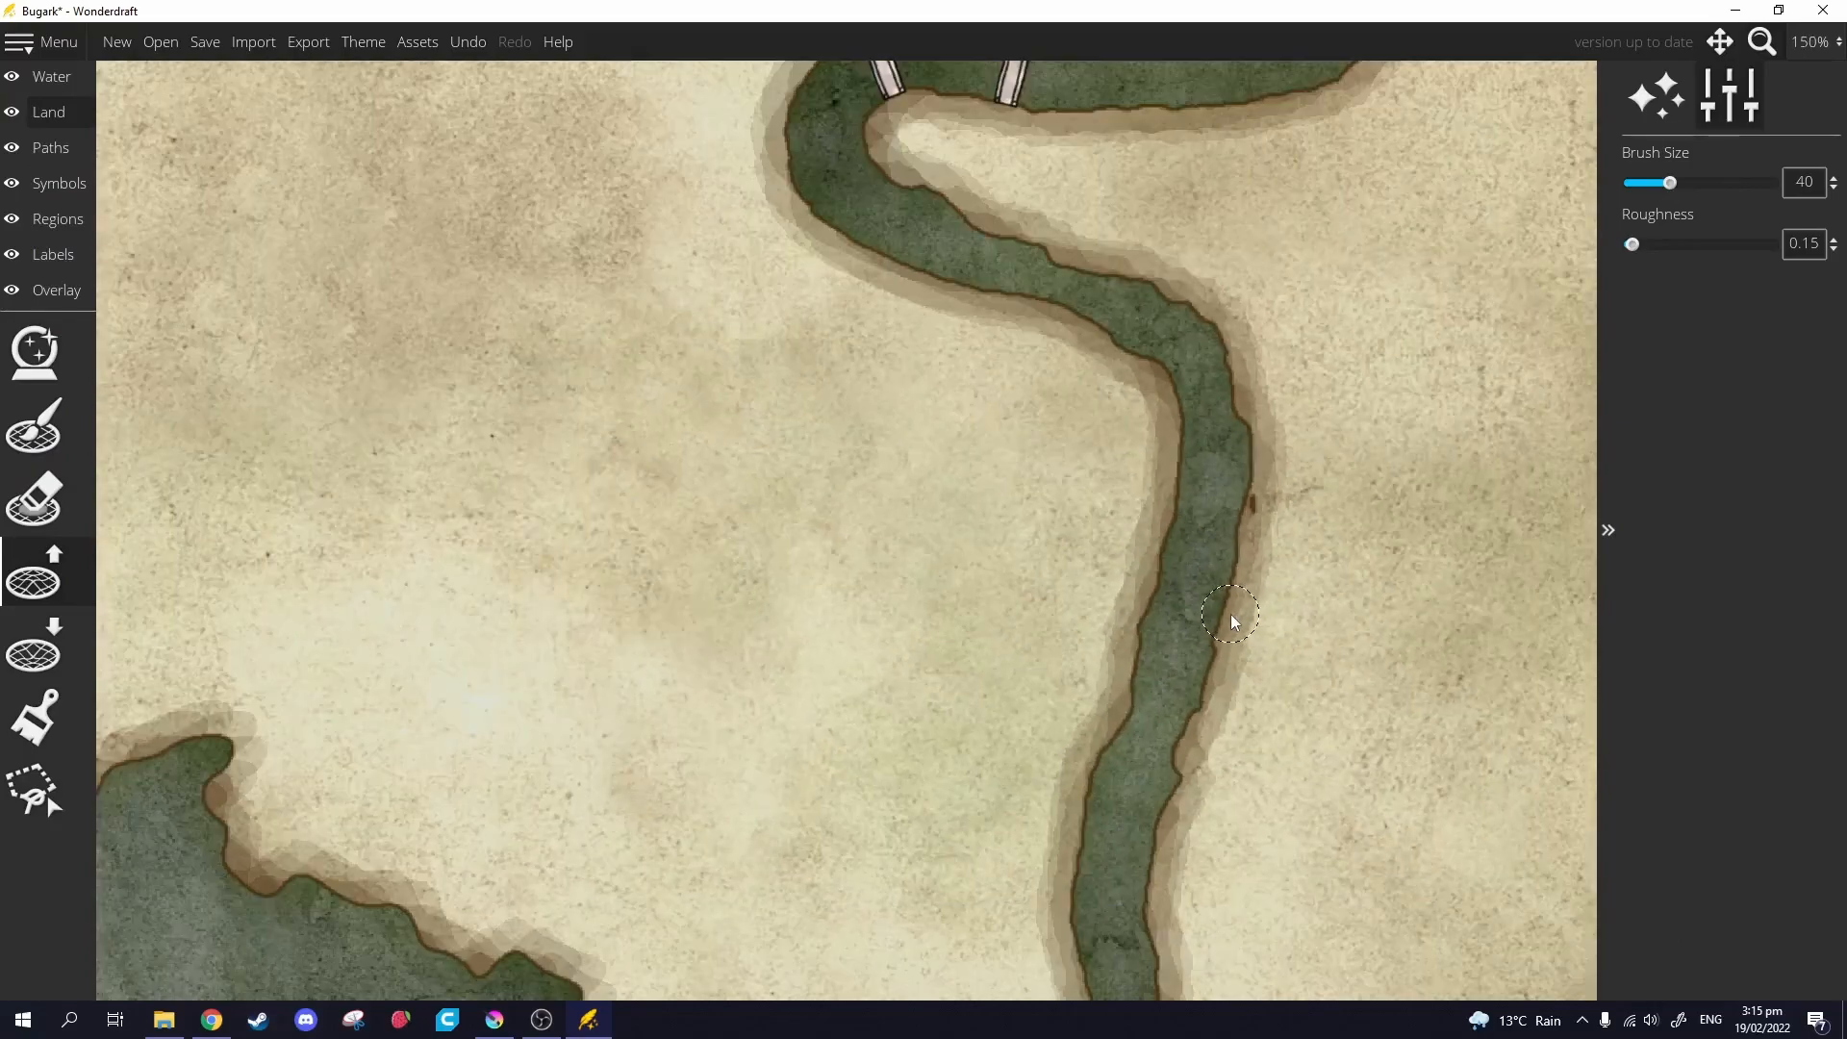
pyautogui.scroll(-5, 1234, 621)
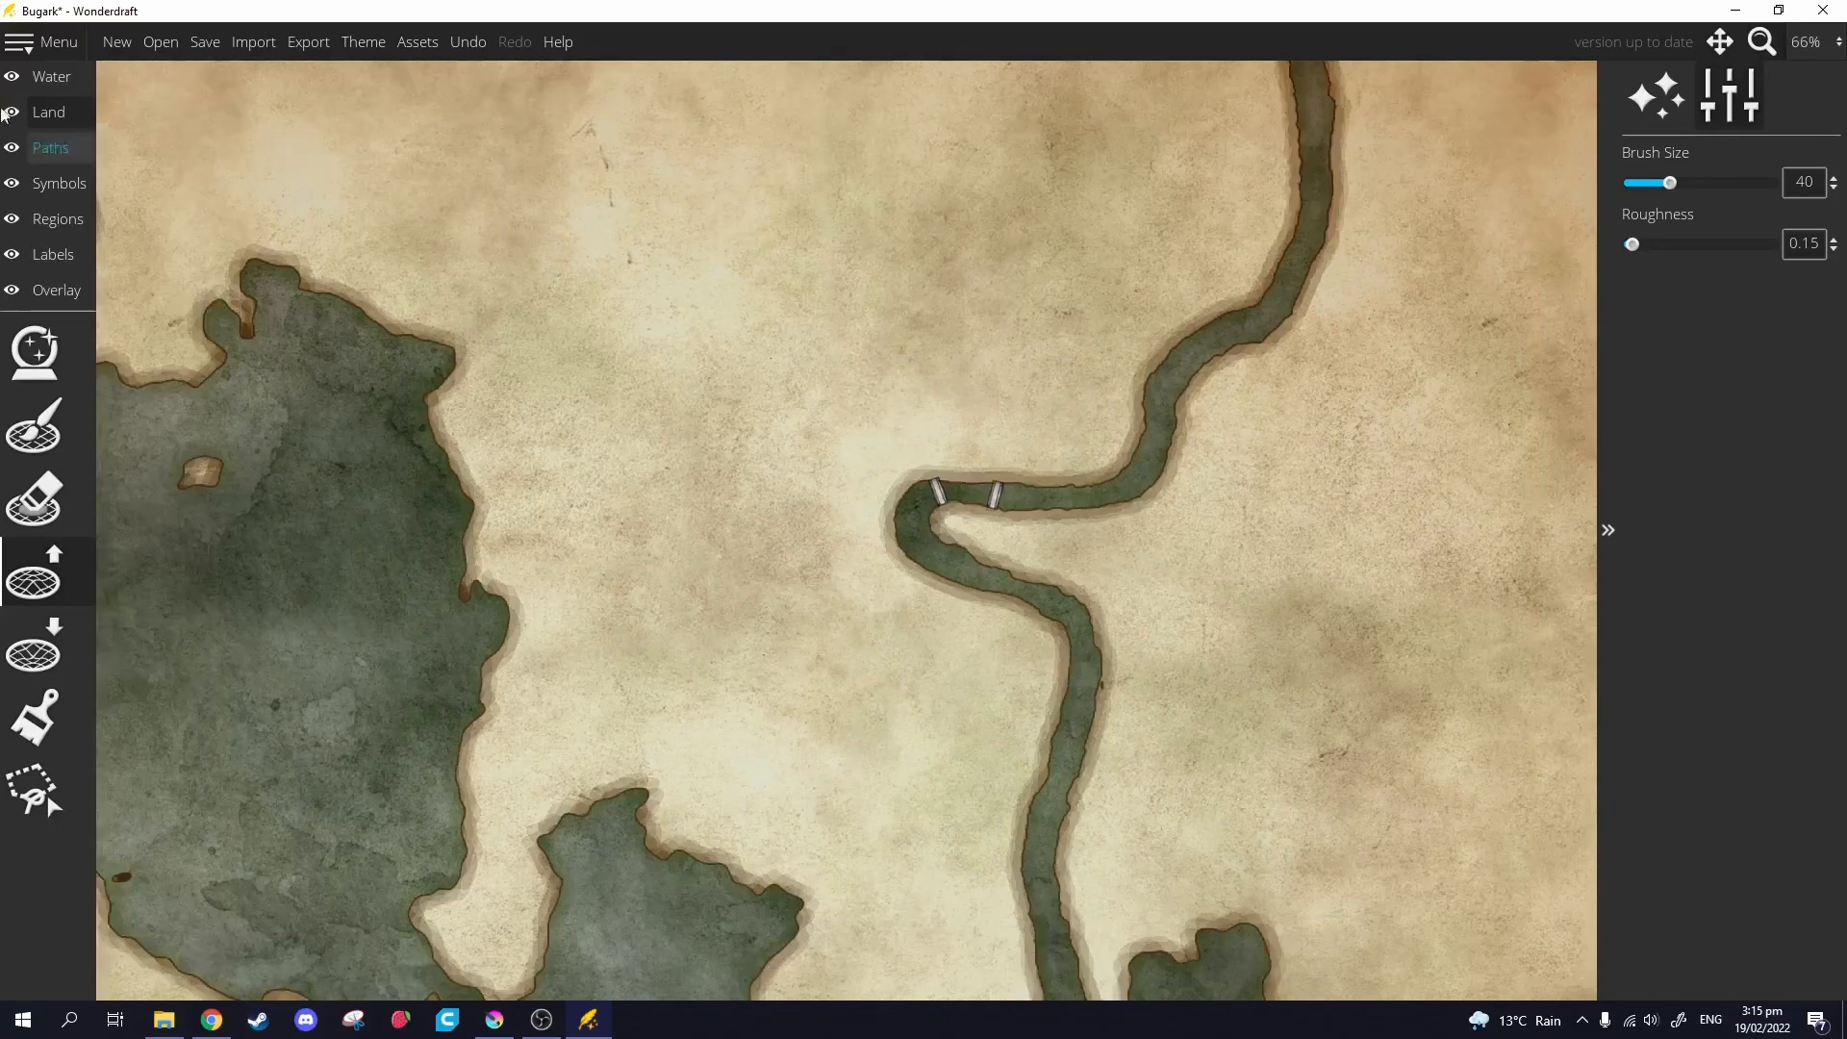
# Re-export the Wonderdraft map over bugark_Map.png and bring Krita back to the front.
pyautogui.click(298, 50)
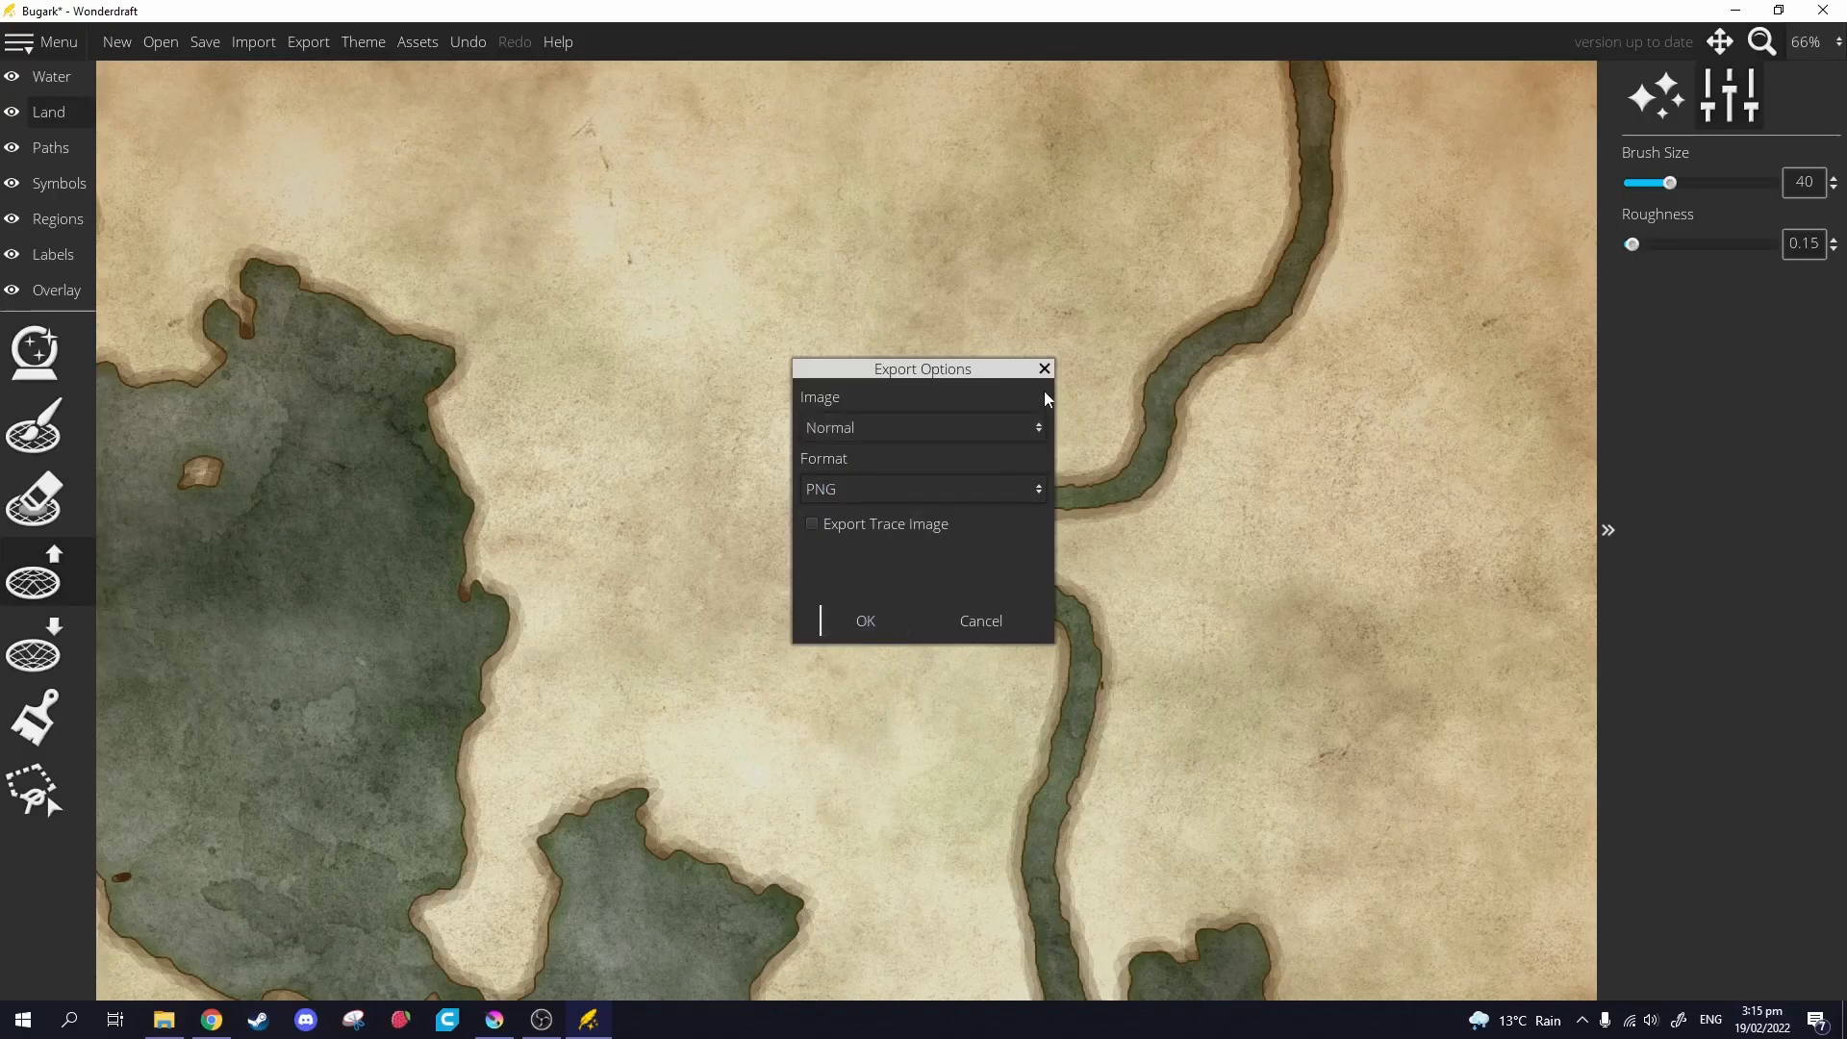
pyautogui.click(856, 611)
pyautogui.click(1119, 478)
pyautogui.click(1241, 484)
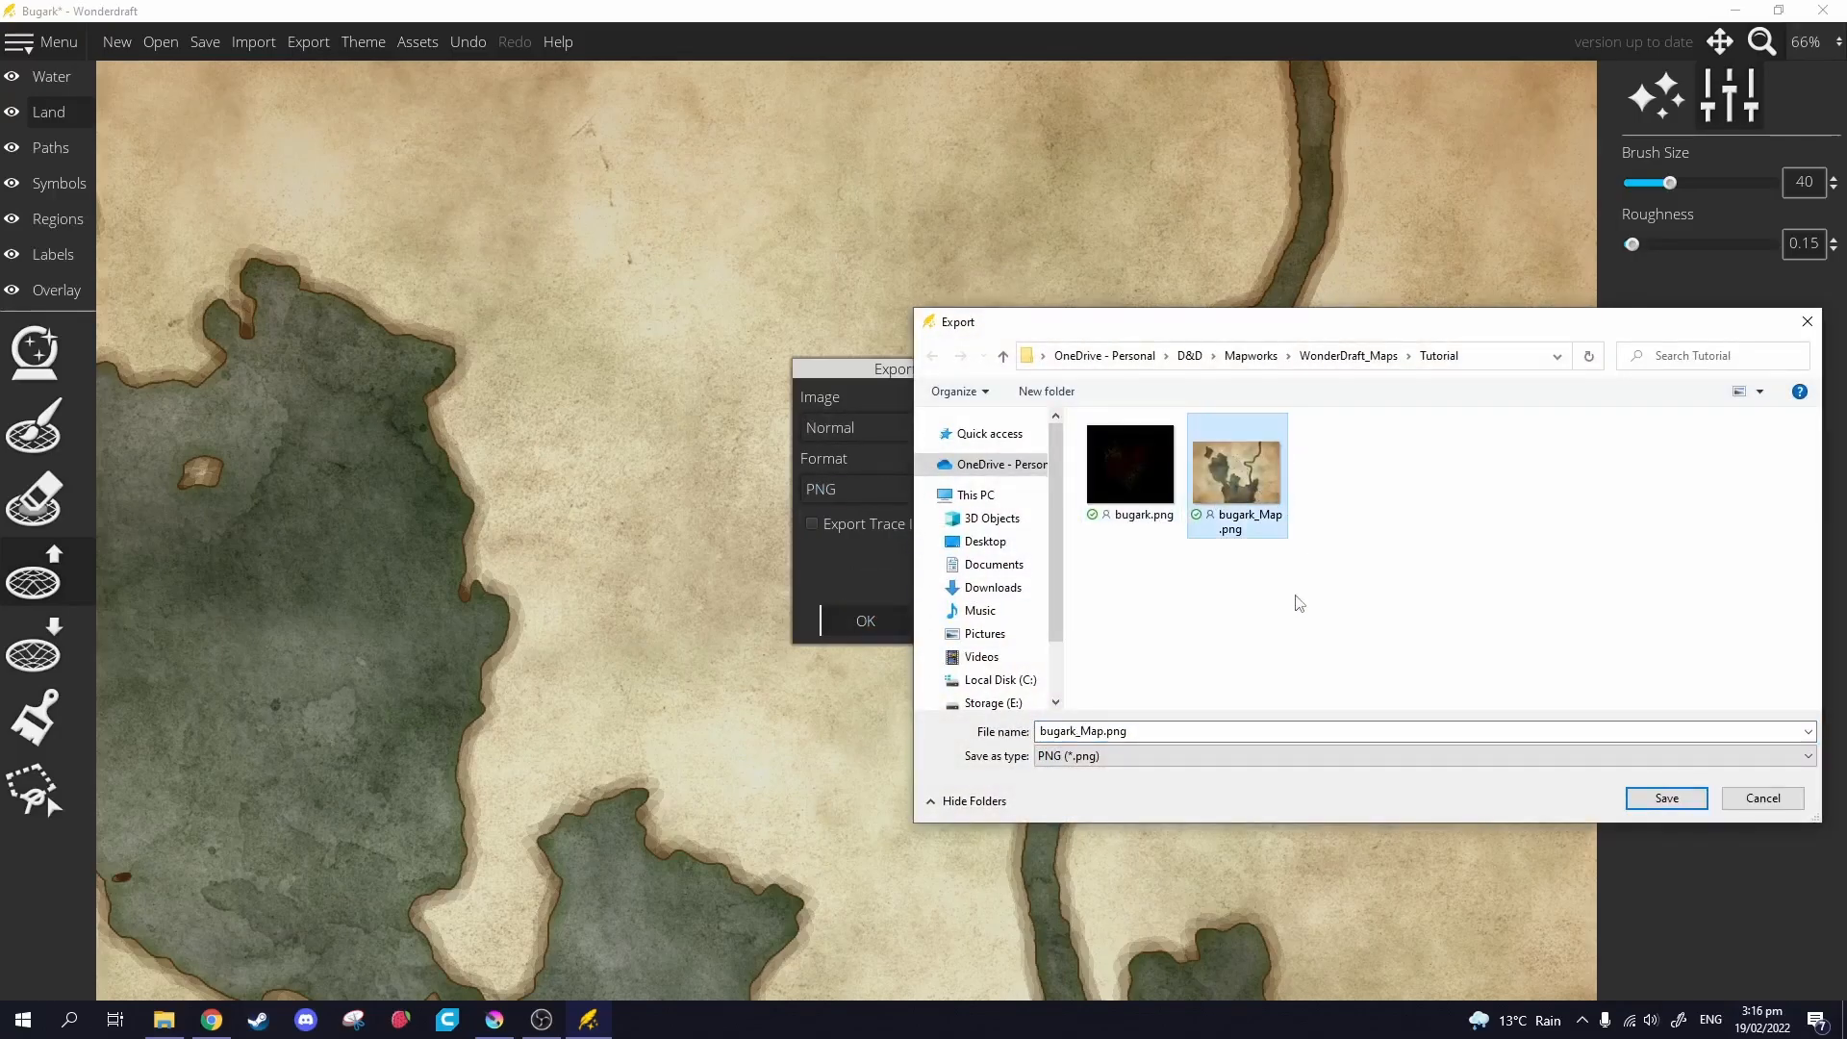
pyautogui.click(1660, 798)
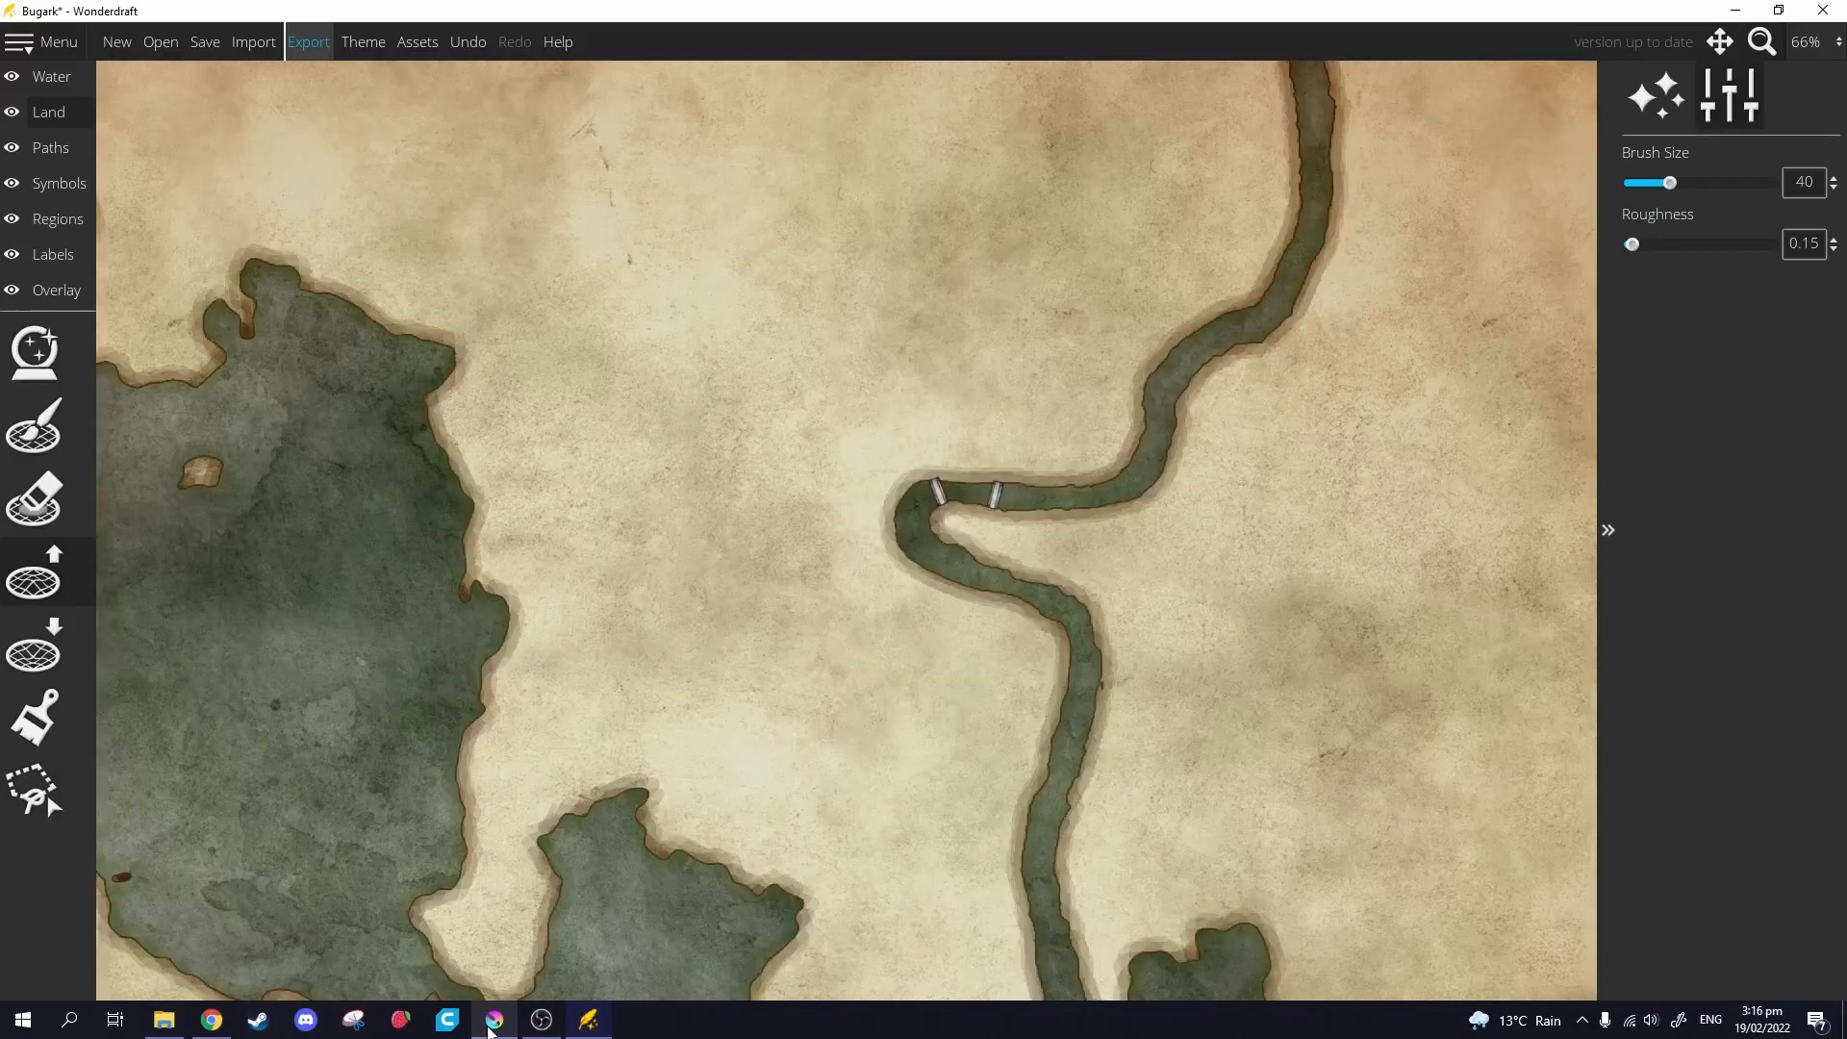
pyautogui.click(494, 1020)
# Delete the old Background layer and add a new blank layer named Map.
pyautogui.click(1670, 486)
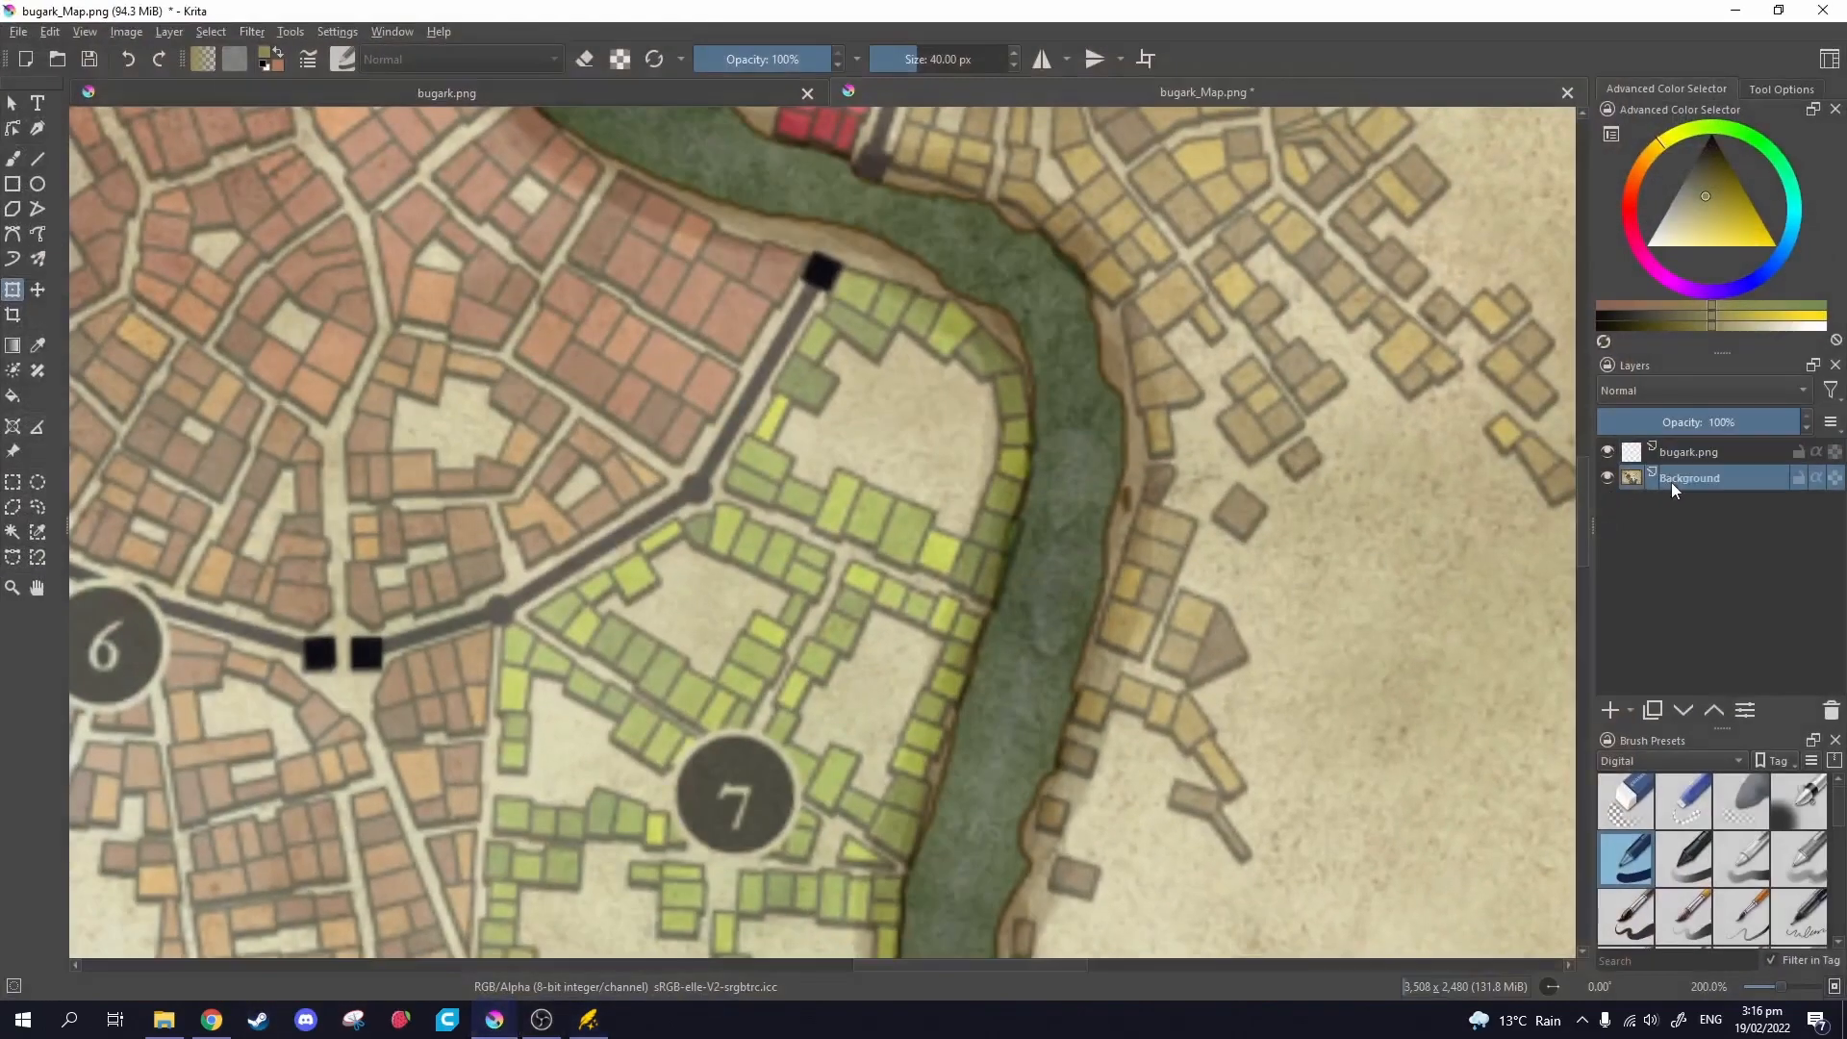
pyautogui.click(1833, 714)
pyautogui.click(1609, 710)
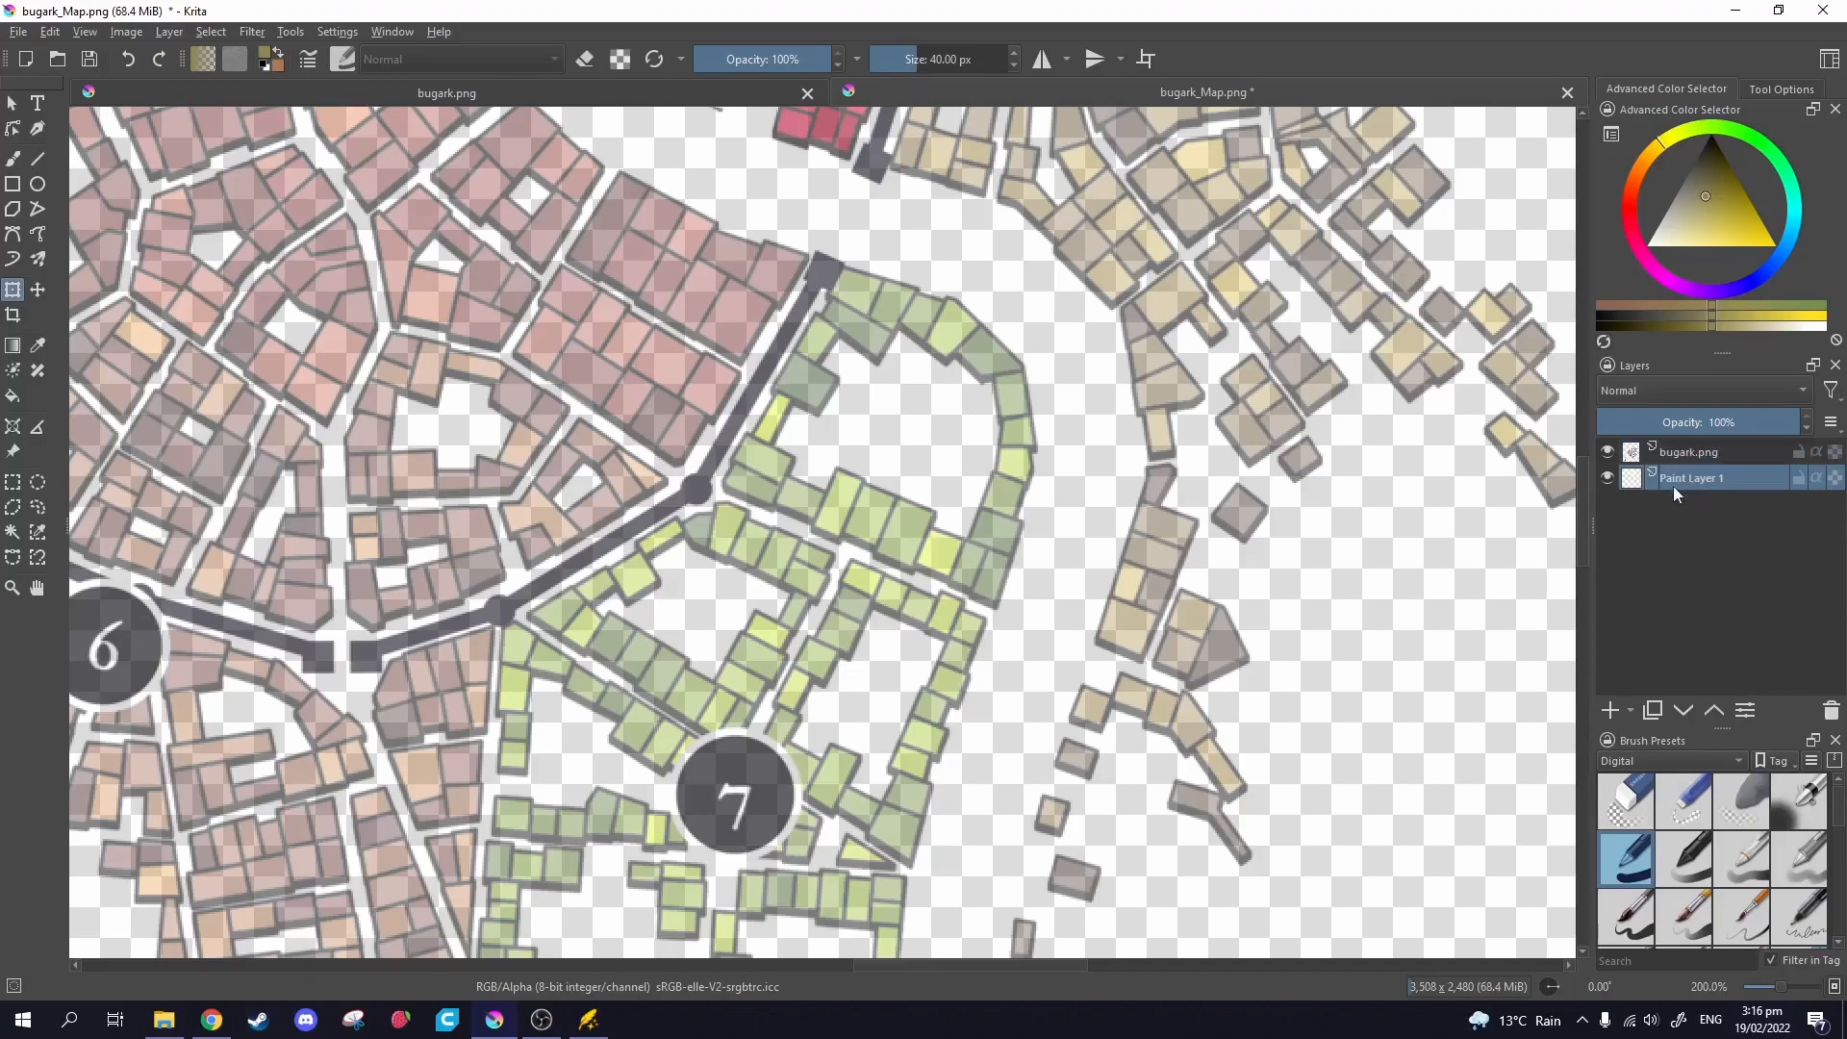
pyautogui.doubleClick(1684, 481)
pyautogui.write('Map')
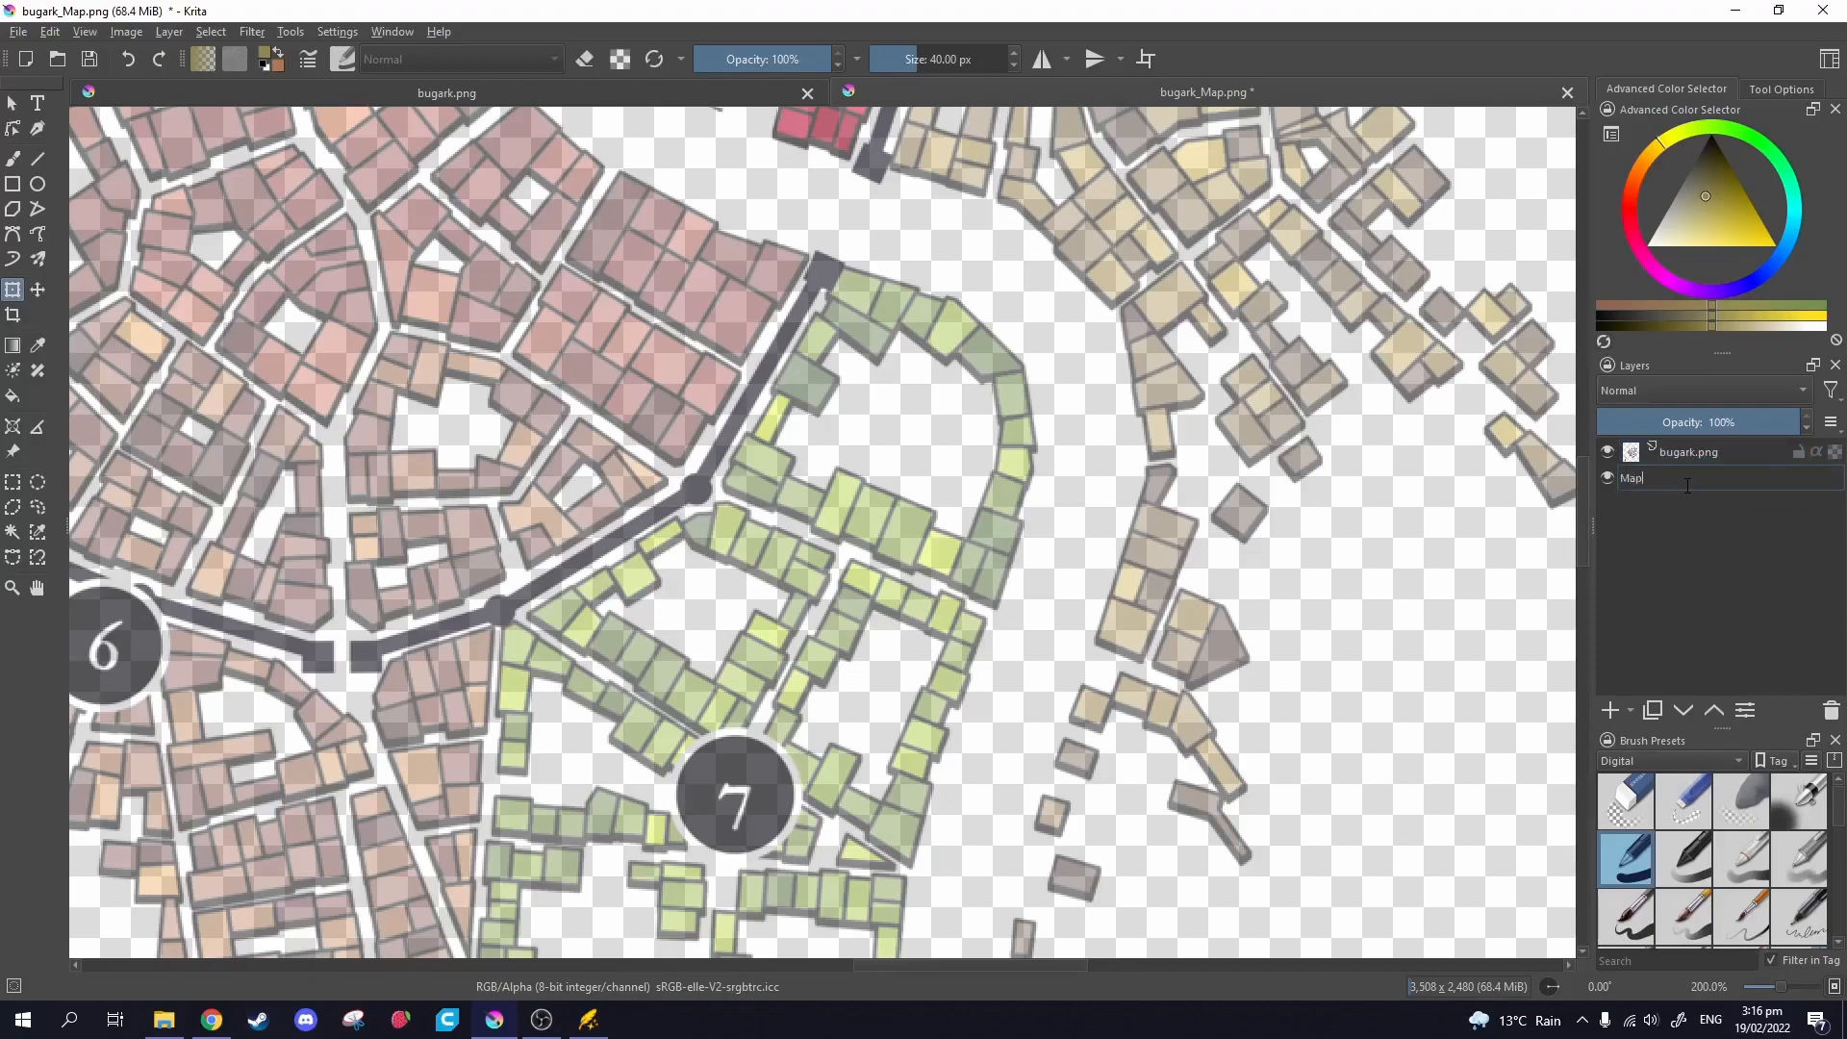
pyautogui.press('Return')
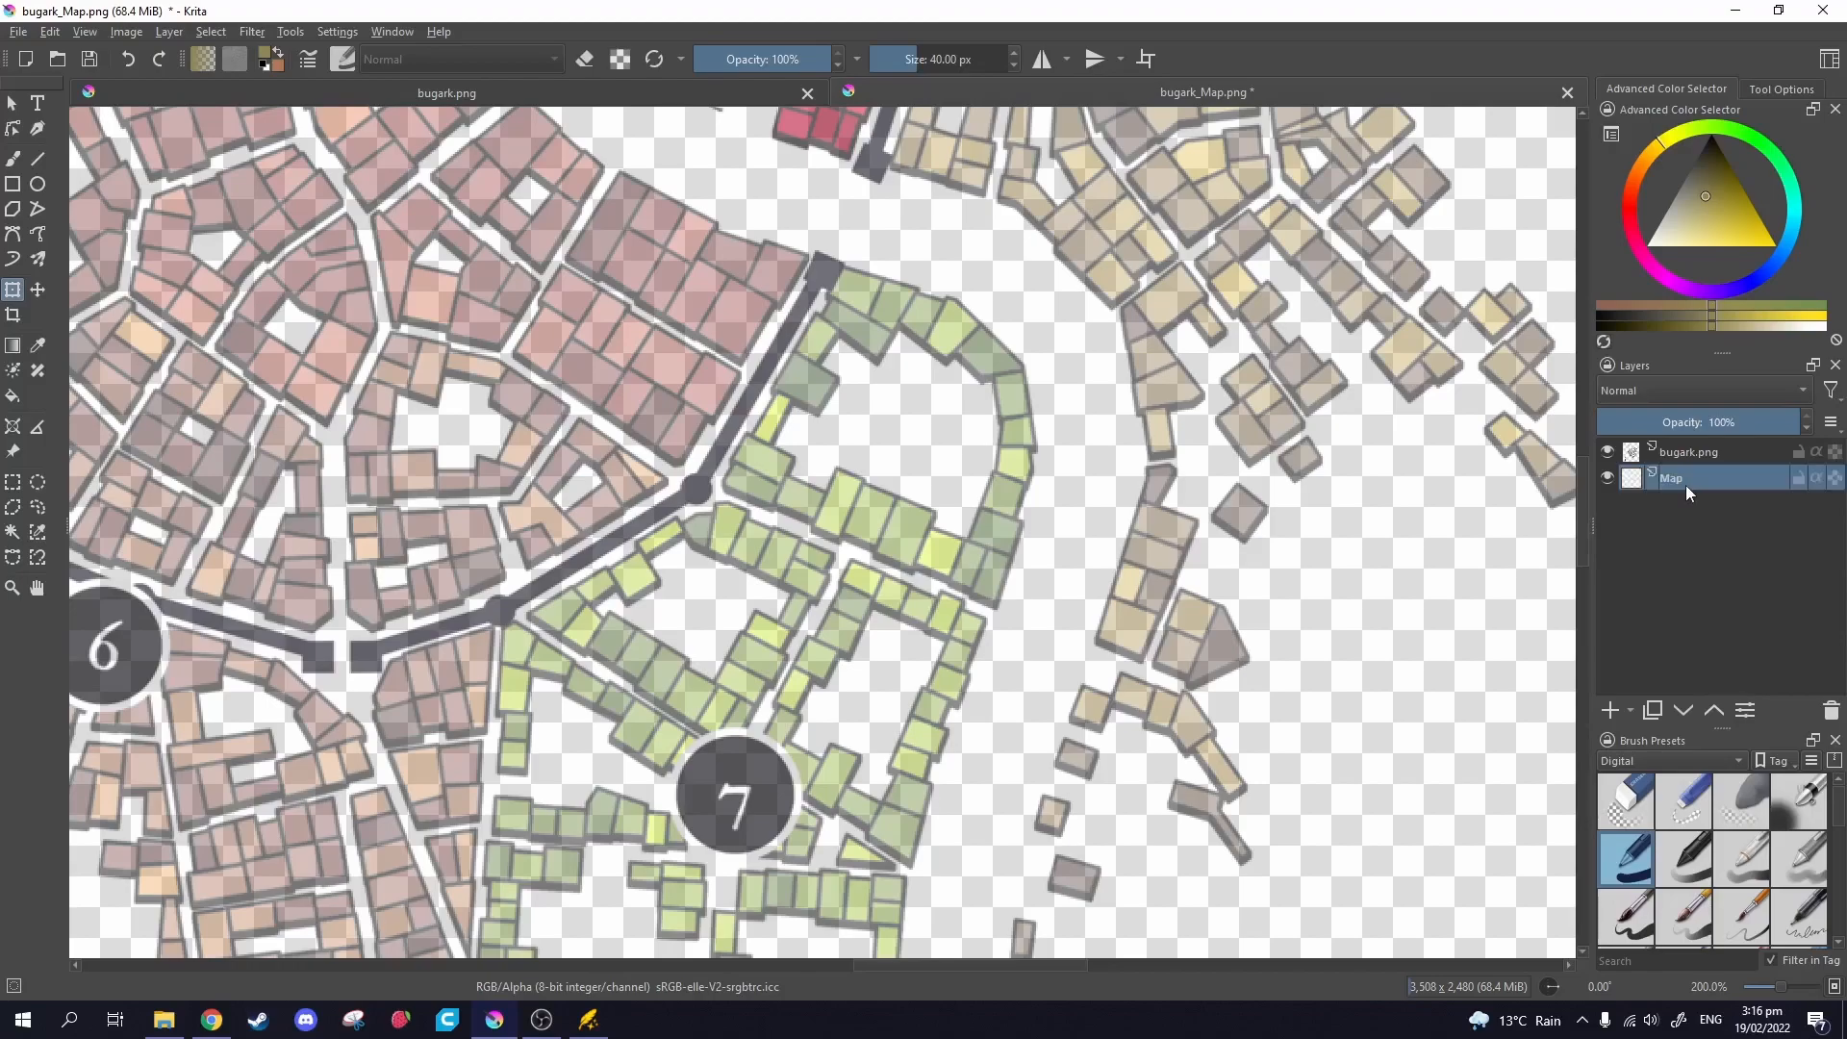
# Drop bugark_Map.png onto the canvas as a new layer and delete the empty Map layer.
pyautogui.click(19, 31)
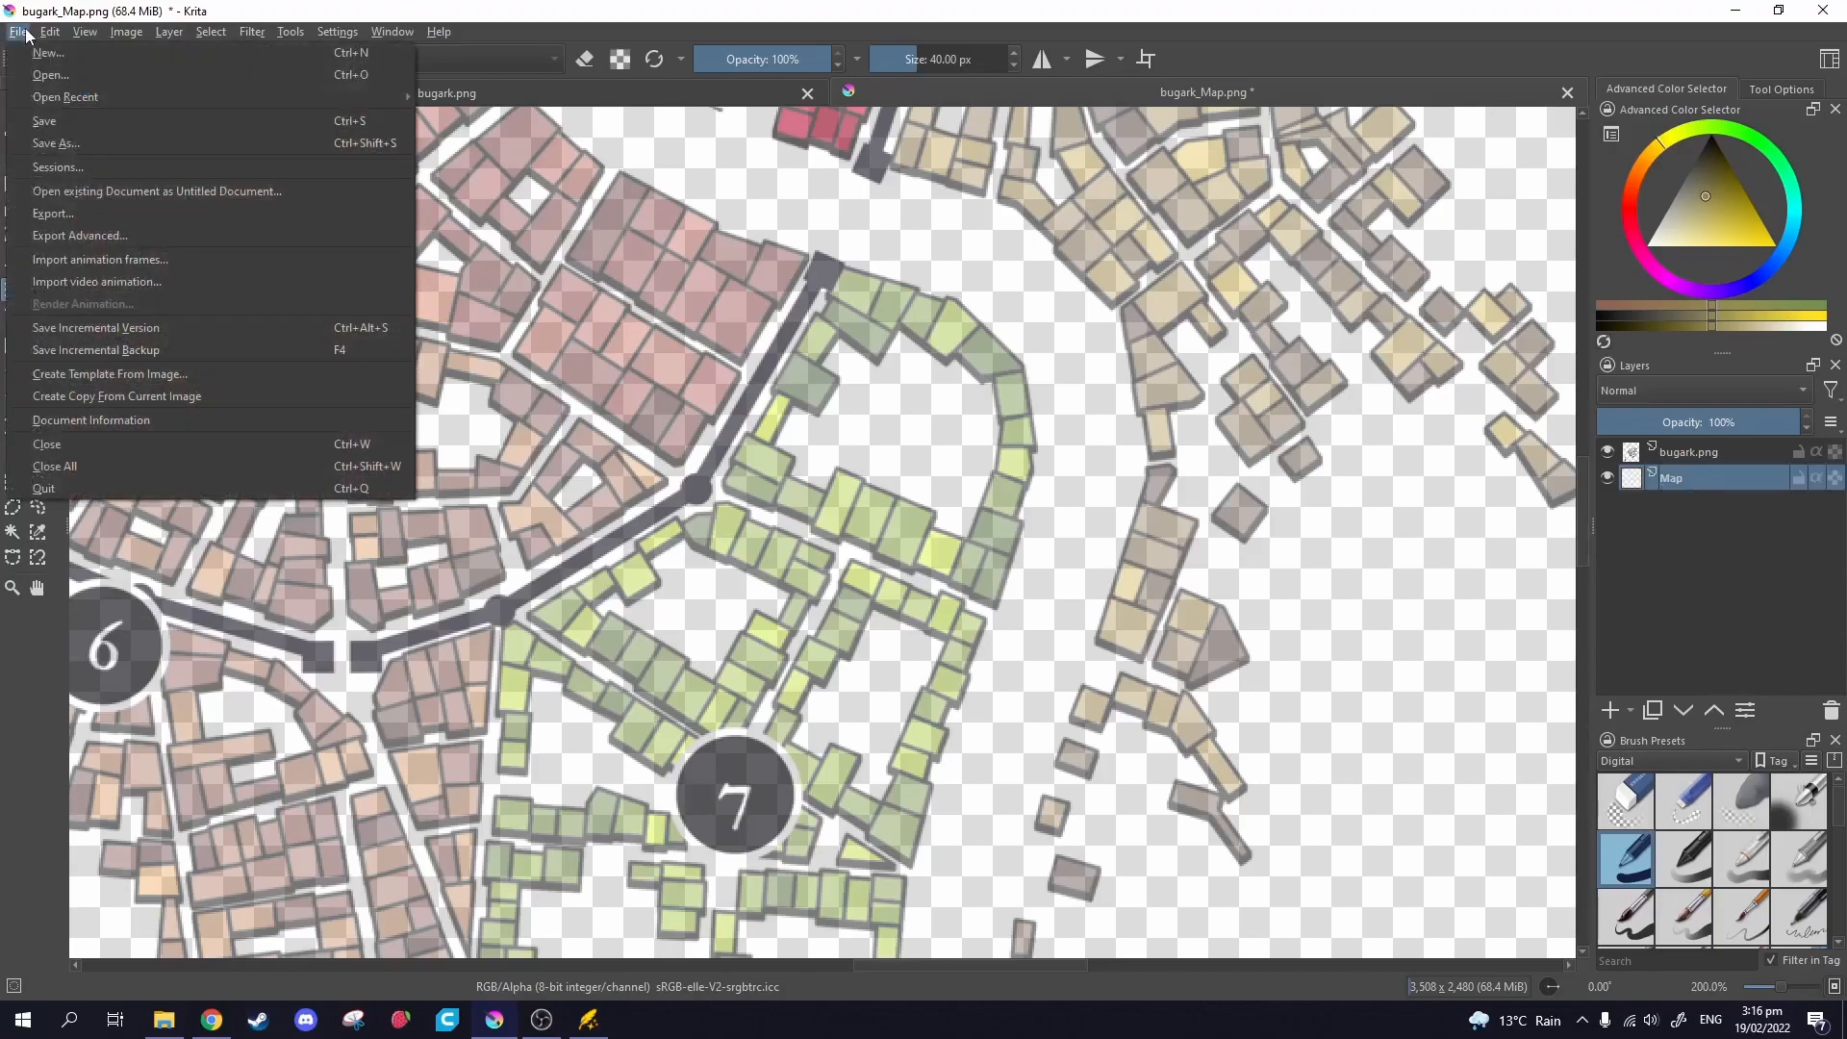
pyautogui.click(45, 77)
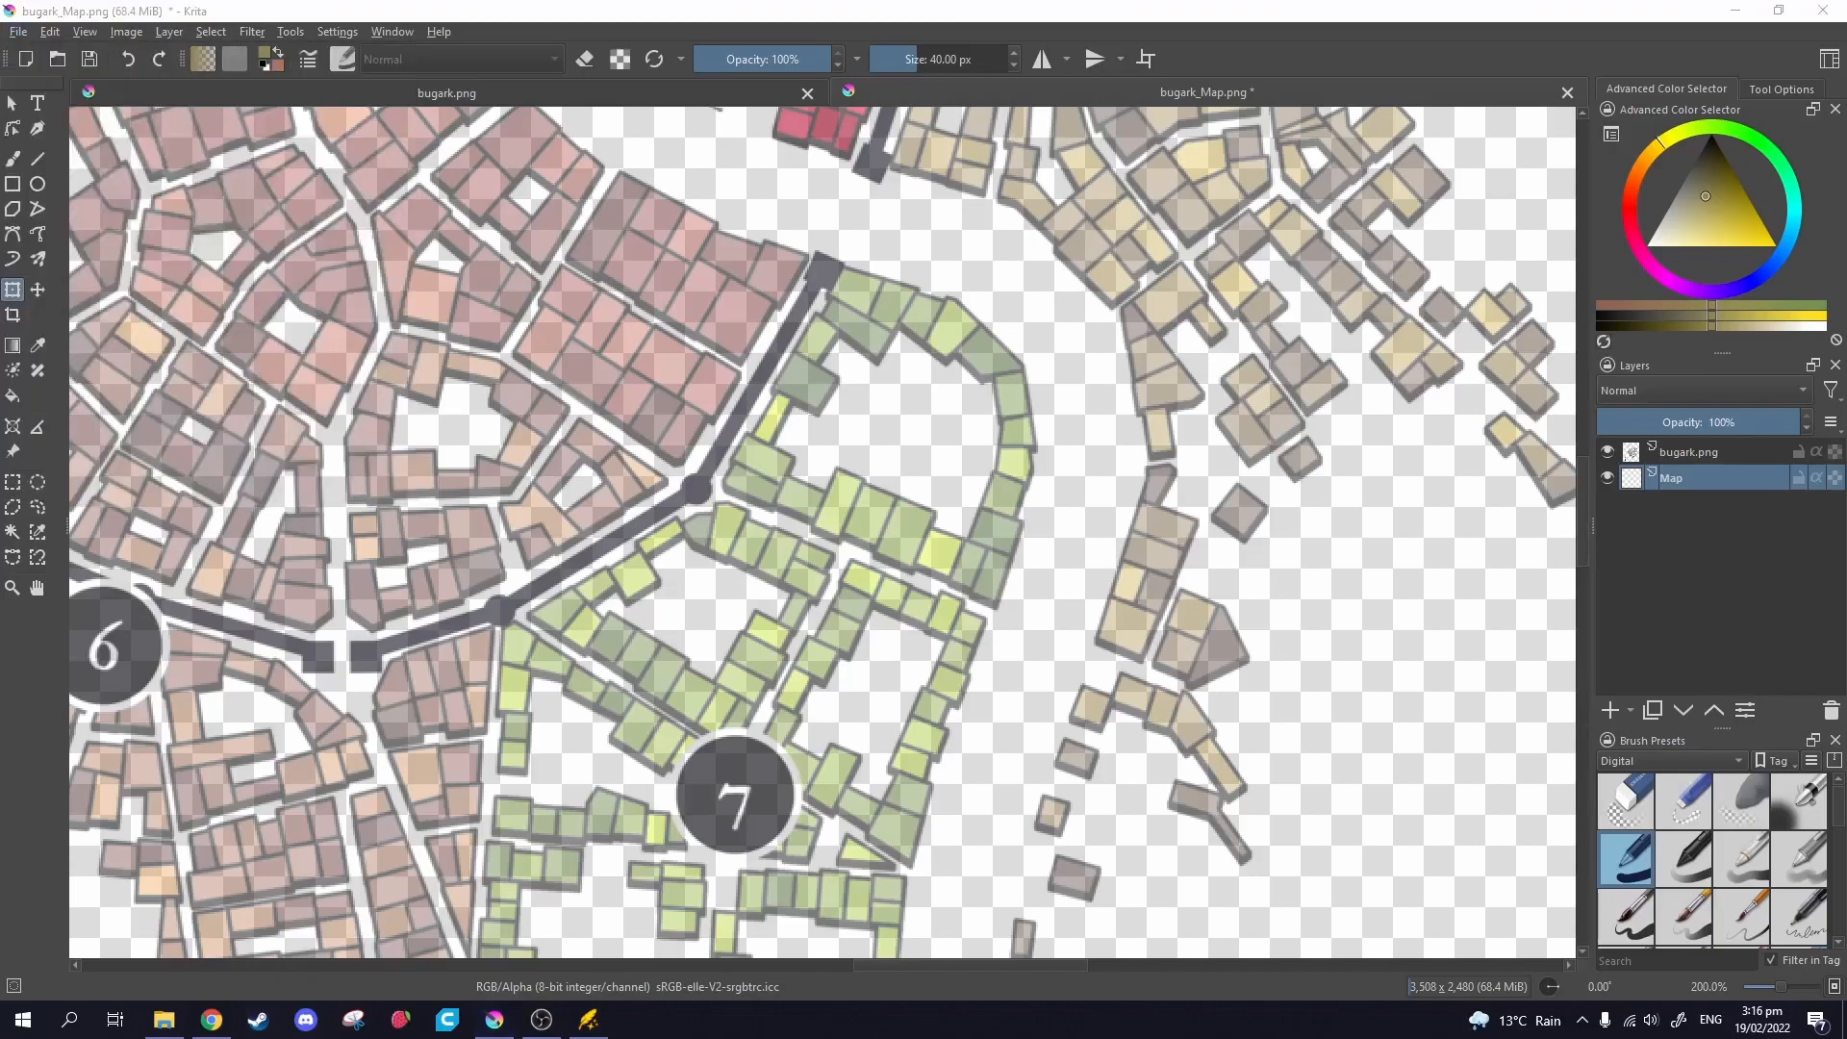
pyautogui.hotkey('alt', 'Tab')
pyautogui.moveTo(1194, 588); pyautogui.dragTo(775, 506)
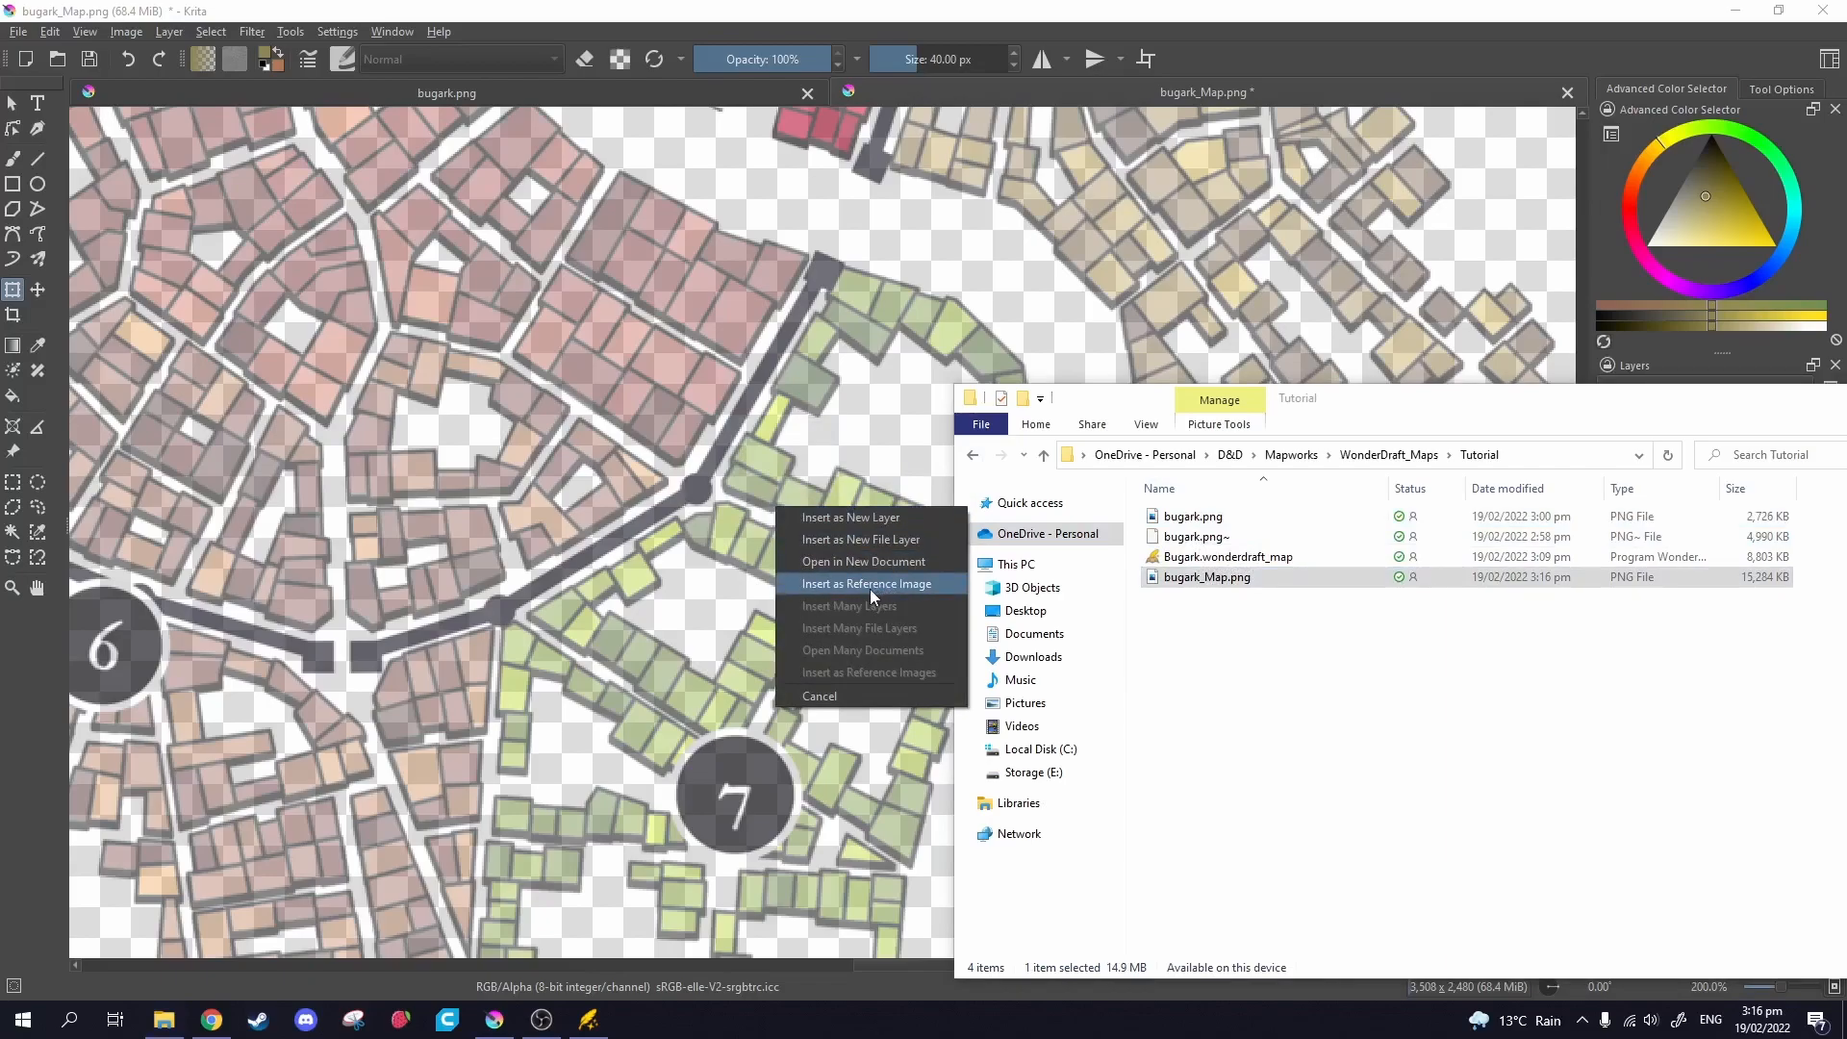
pyautogui.click(875, 521)
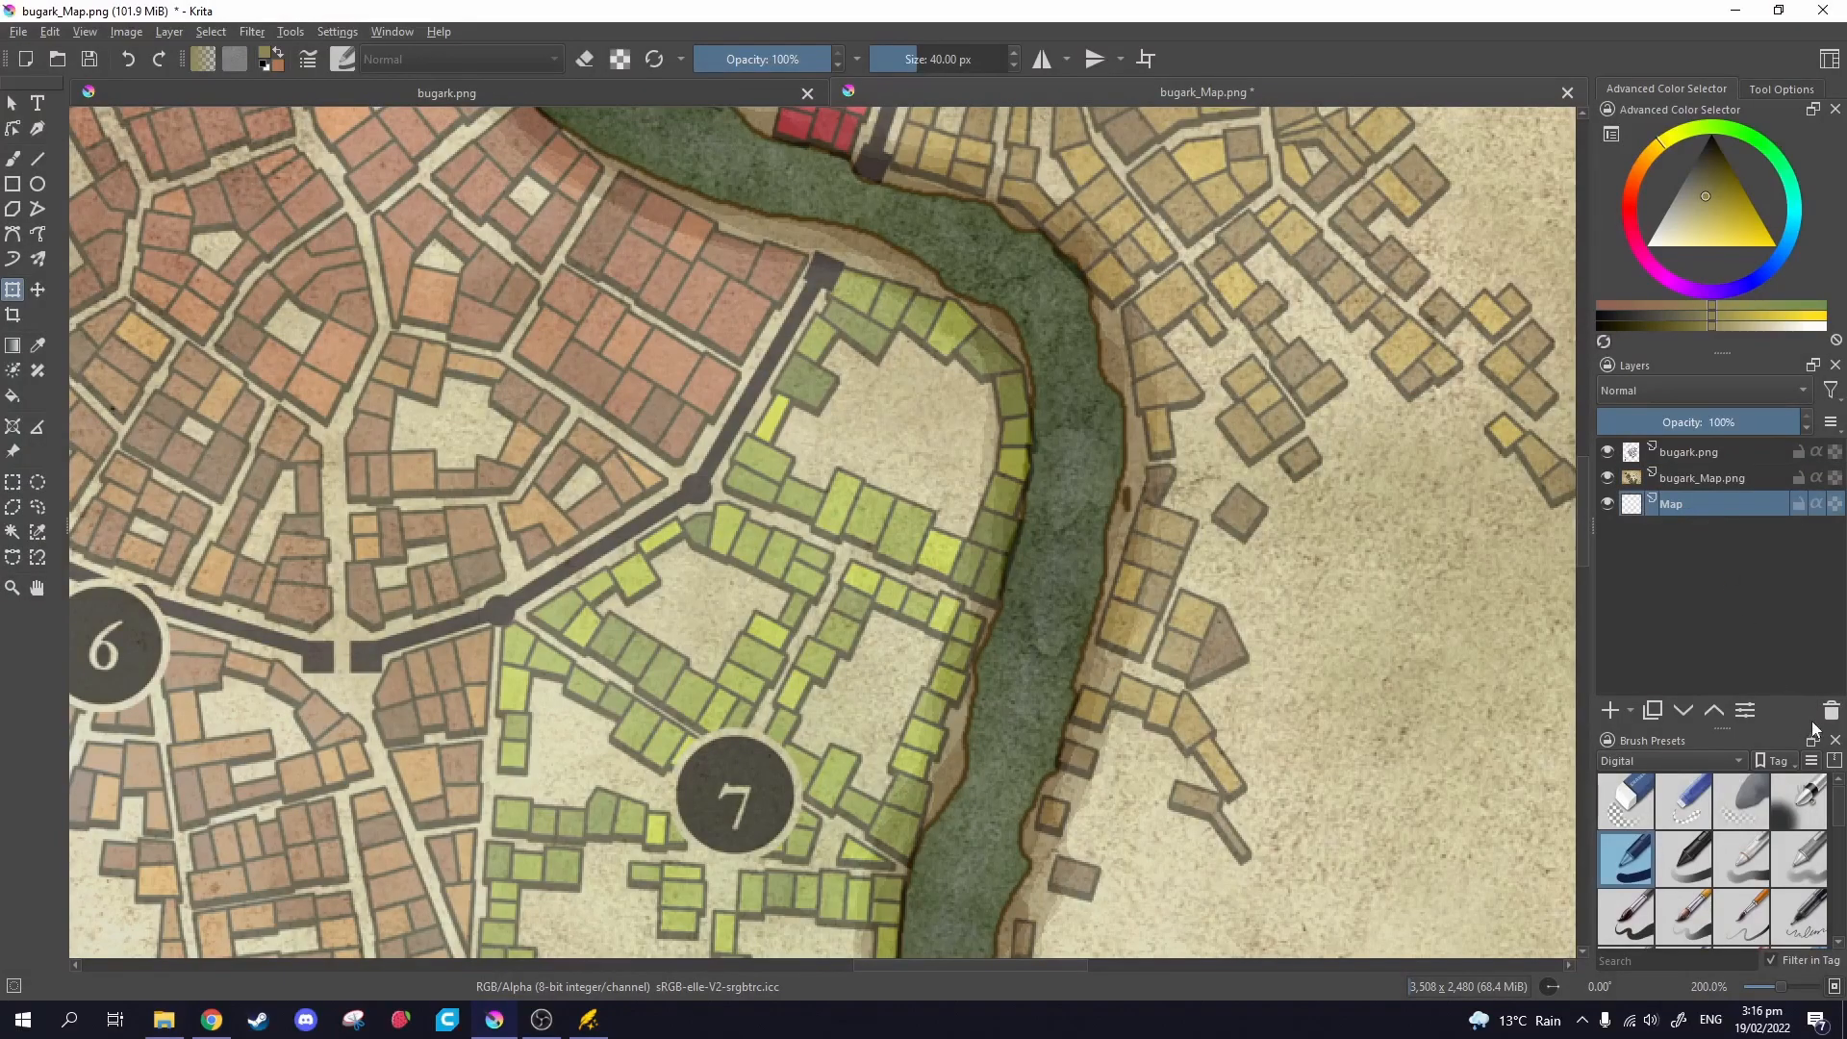
pyautogui.click(1829, 711)
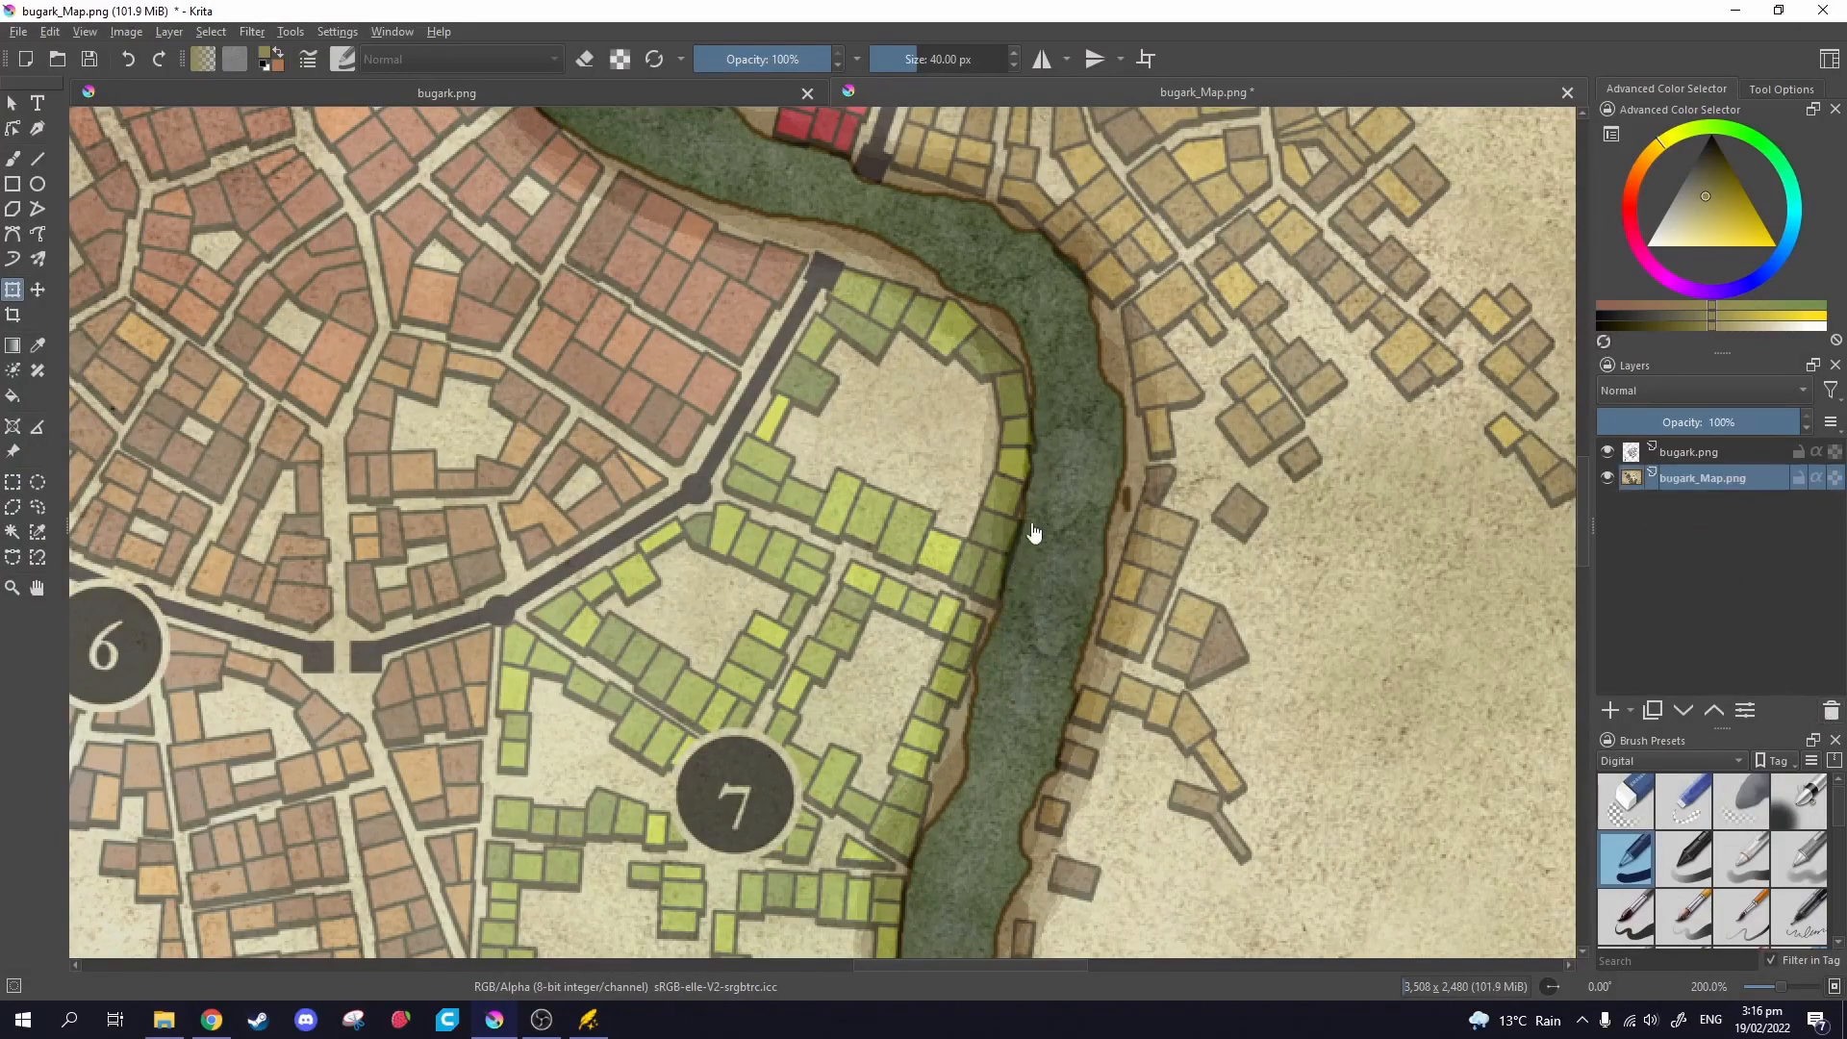
# On the bugark.png layer, draw a rectangular selection around the legend box.
pyautogui.scroll(-6, 984, 720)
pyautogui.scroll(6, 1107, 671)
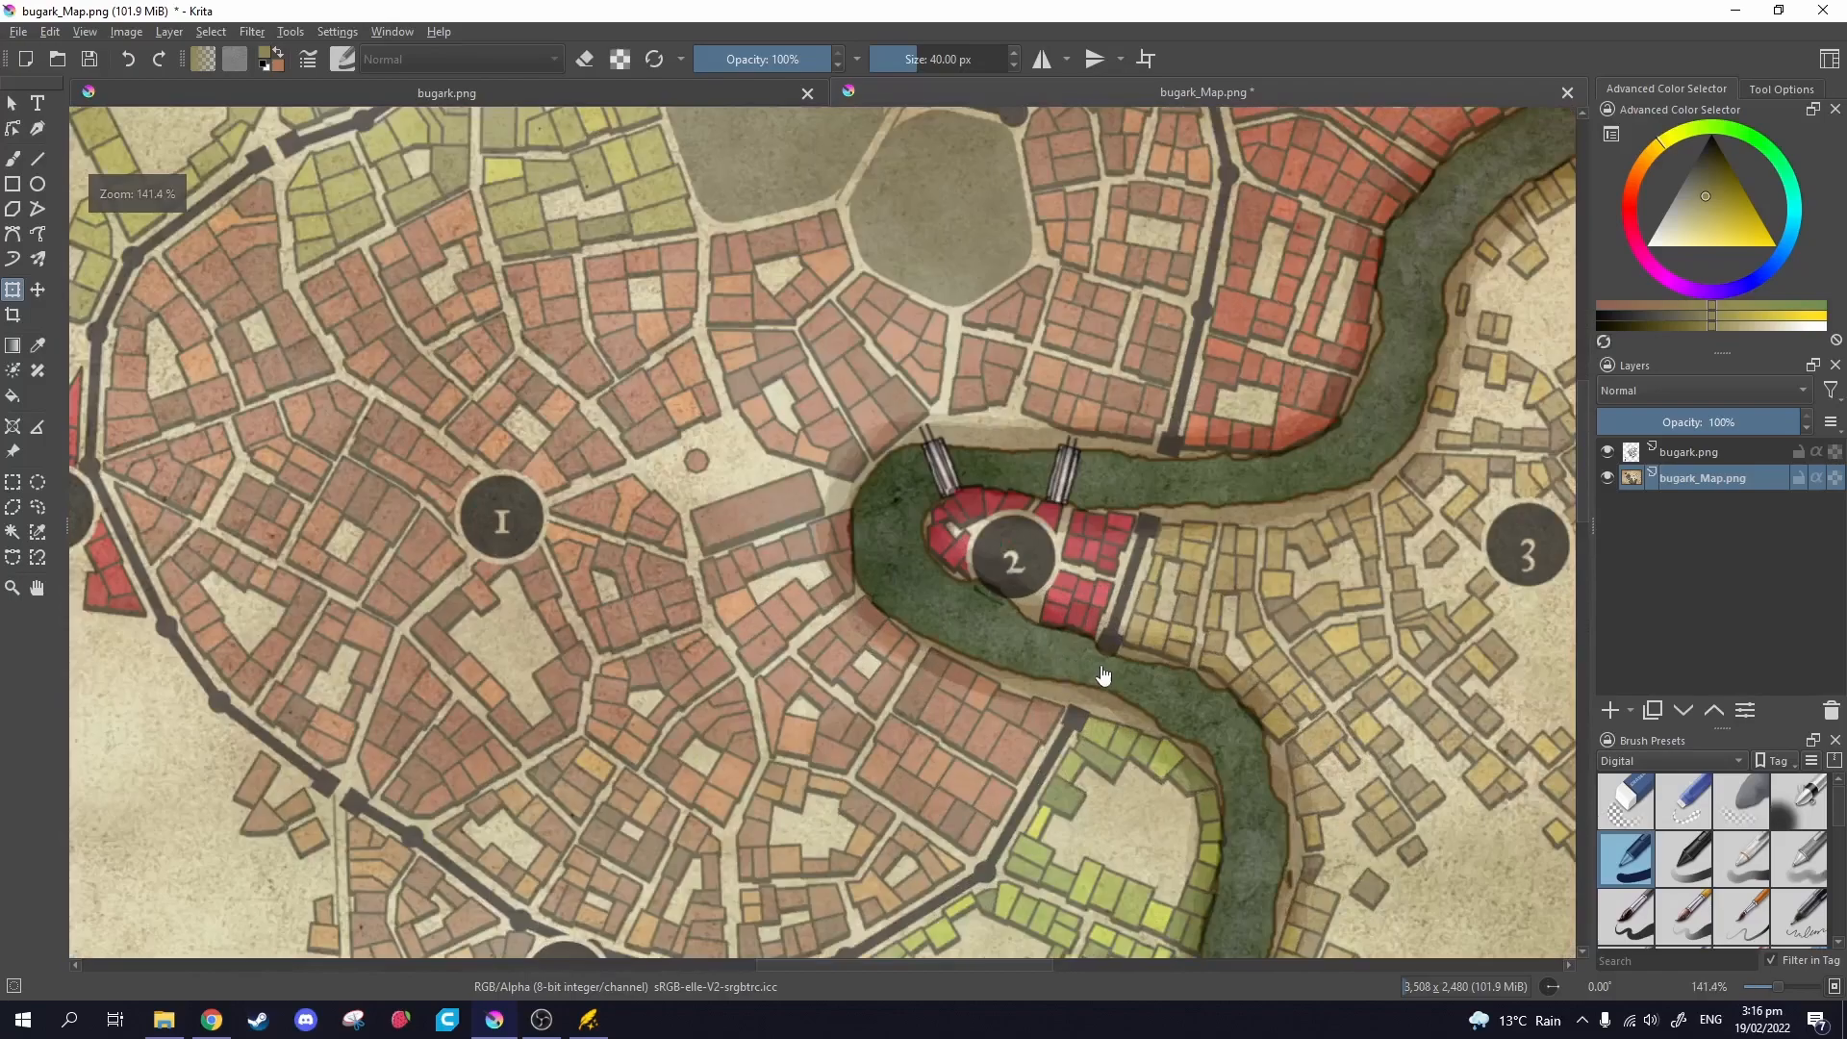
pyautogui.scroll(-5, 1125, 562)
pyautogui.scroll(2, 938, 546)
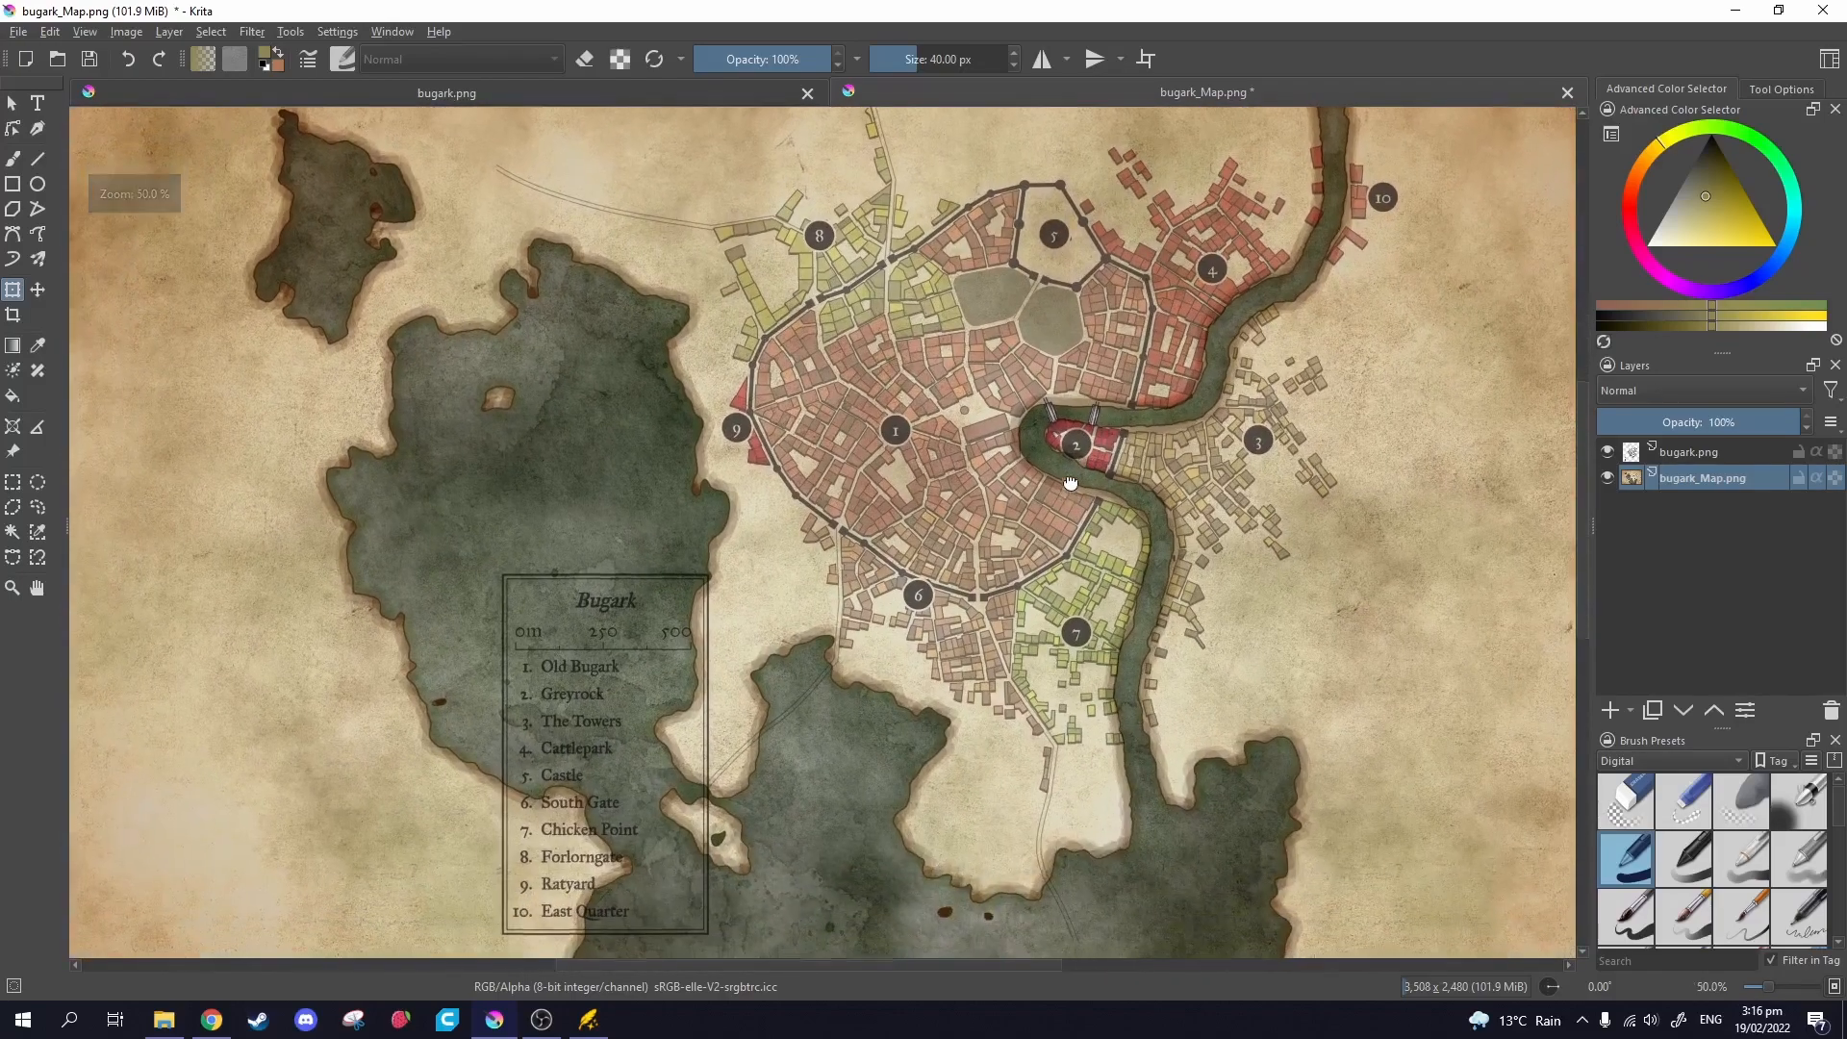
pyautogui.scroll(-2, 1316, 608)
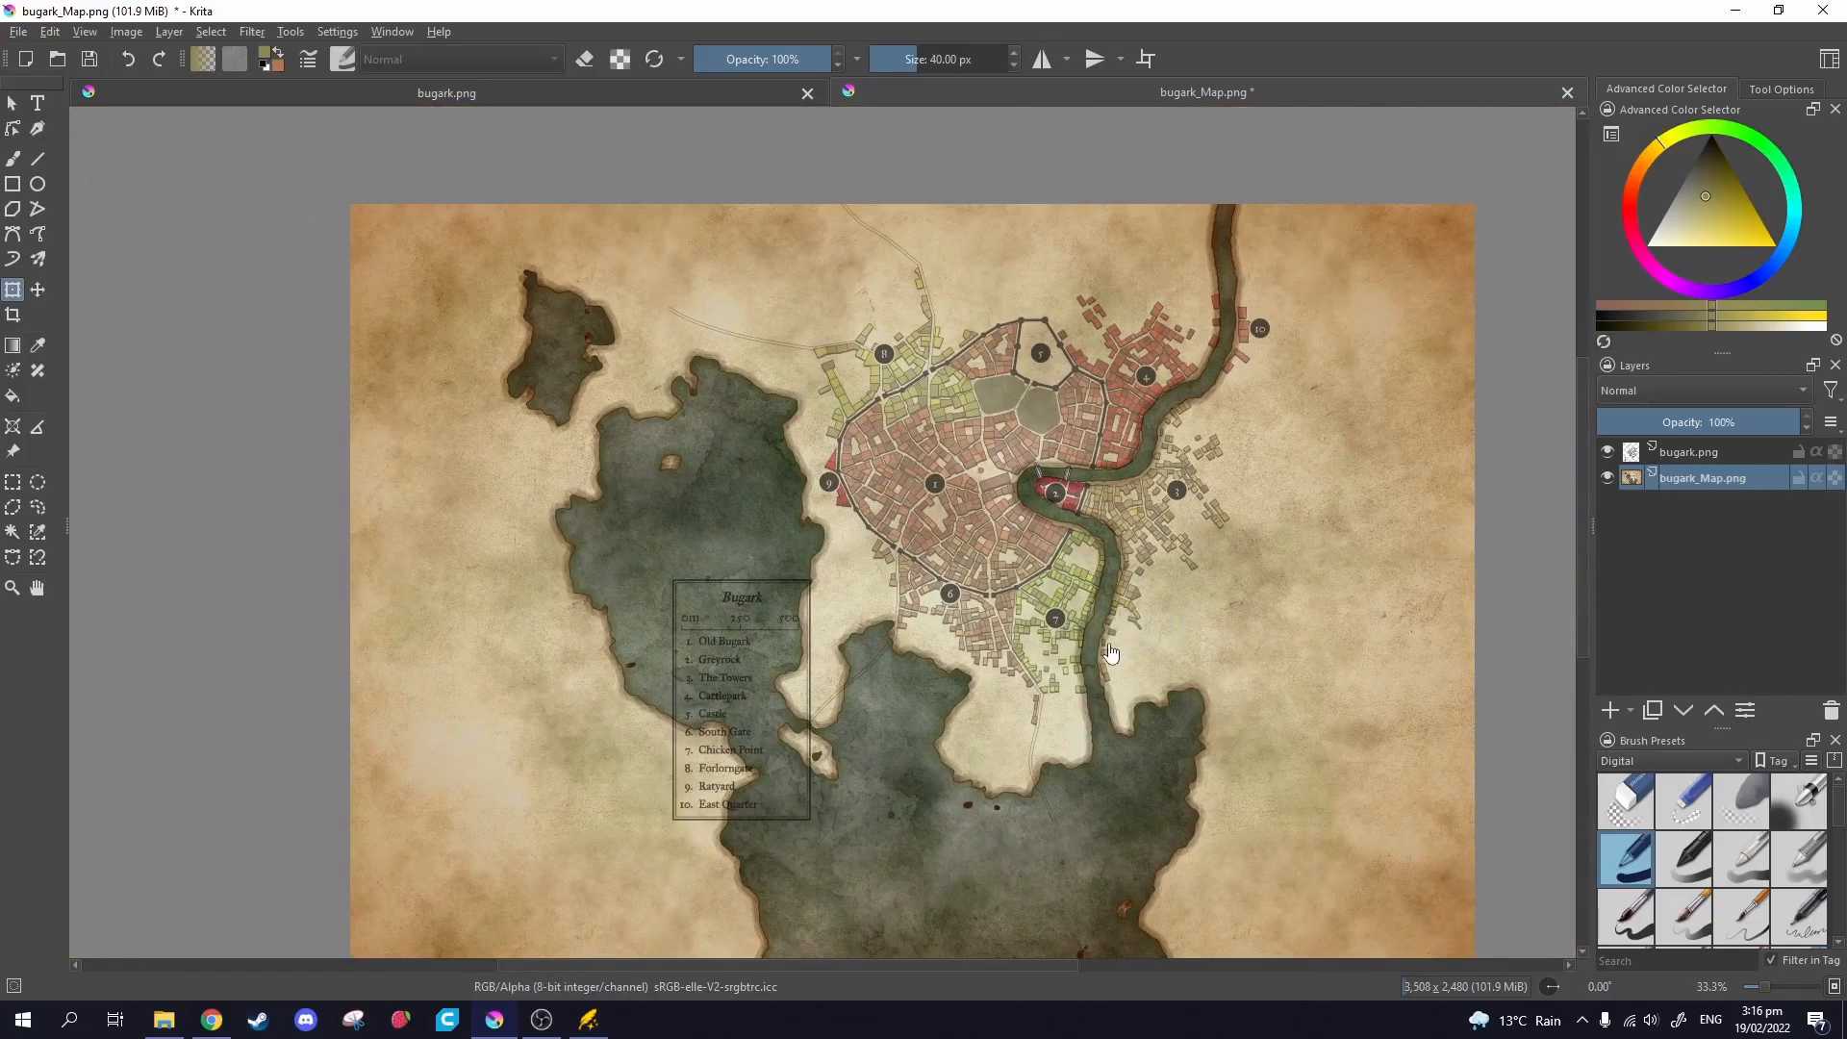
pyautogui.click(1688, 451)
pyautogui.scroll(2, 924, 721)
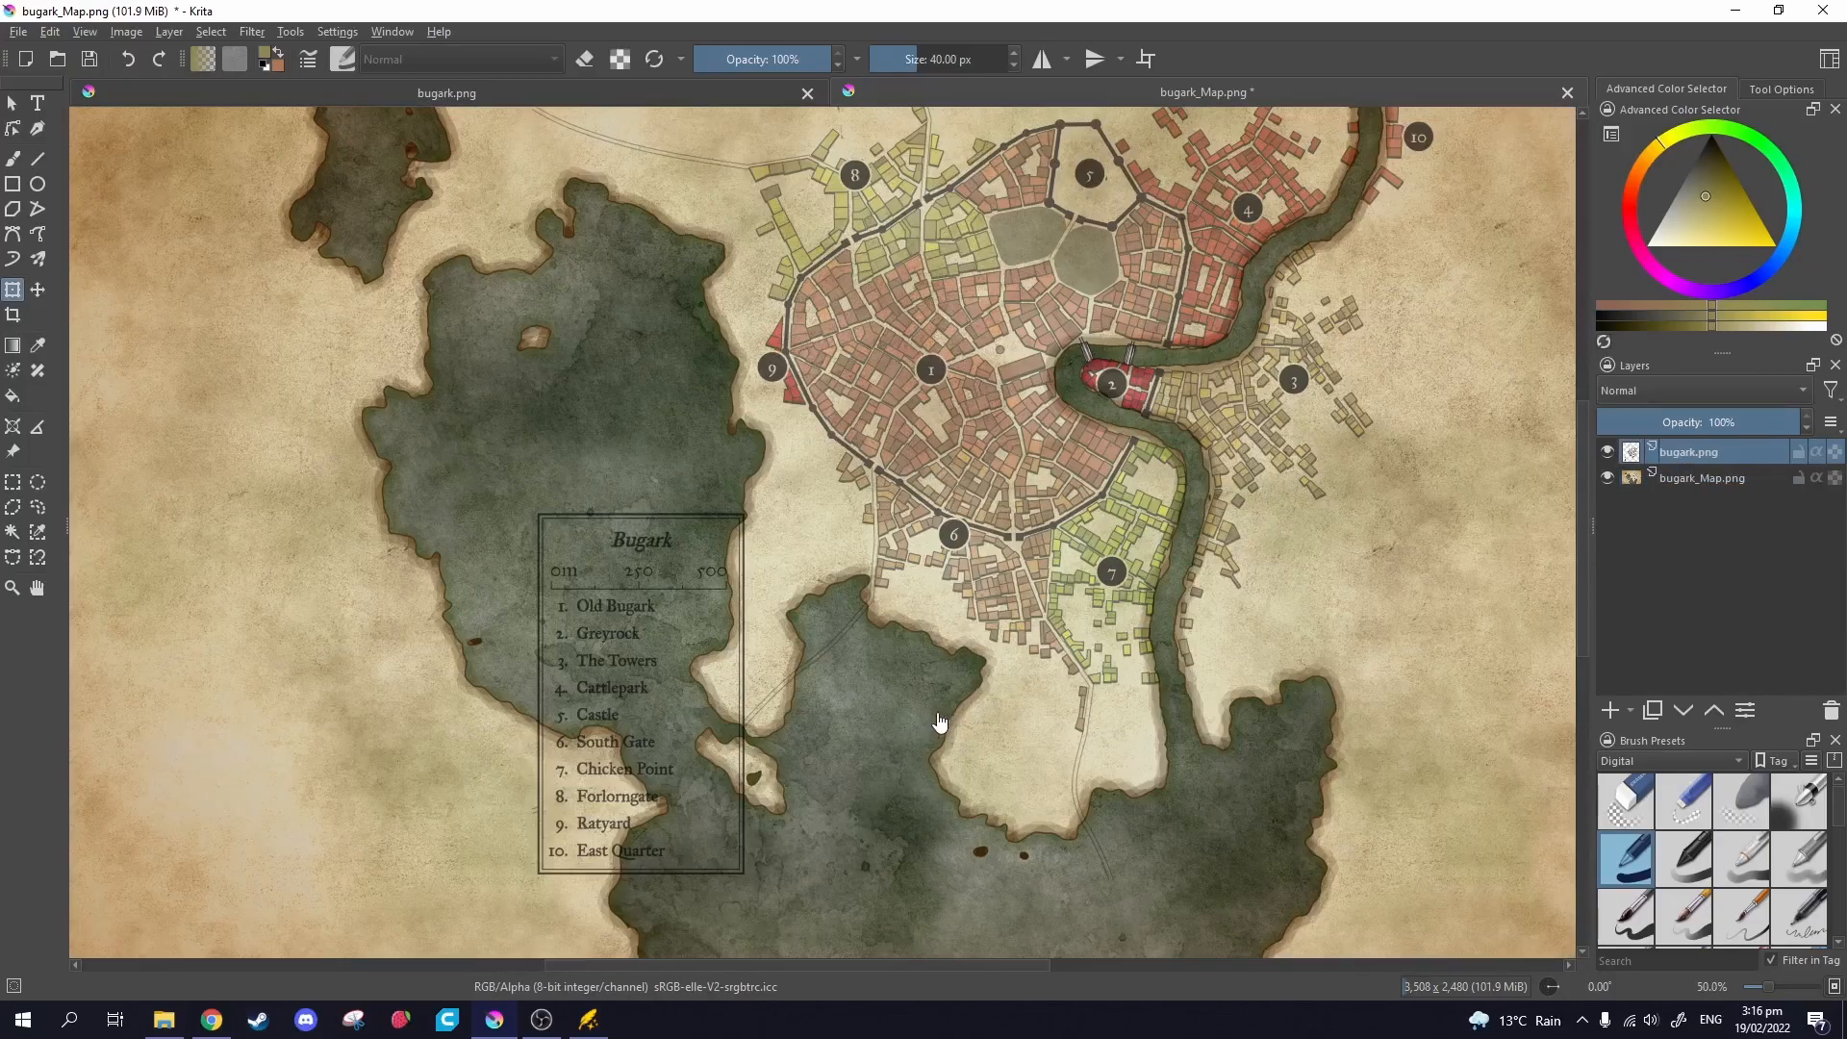
pyautogui.scroll(-2, 813, 654)
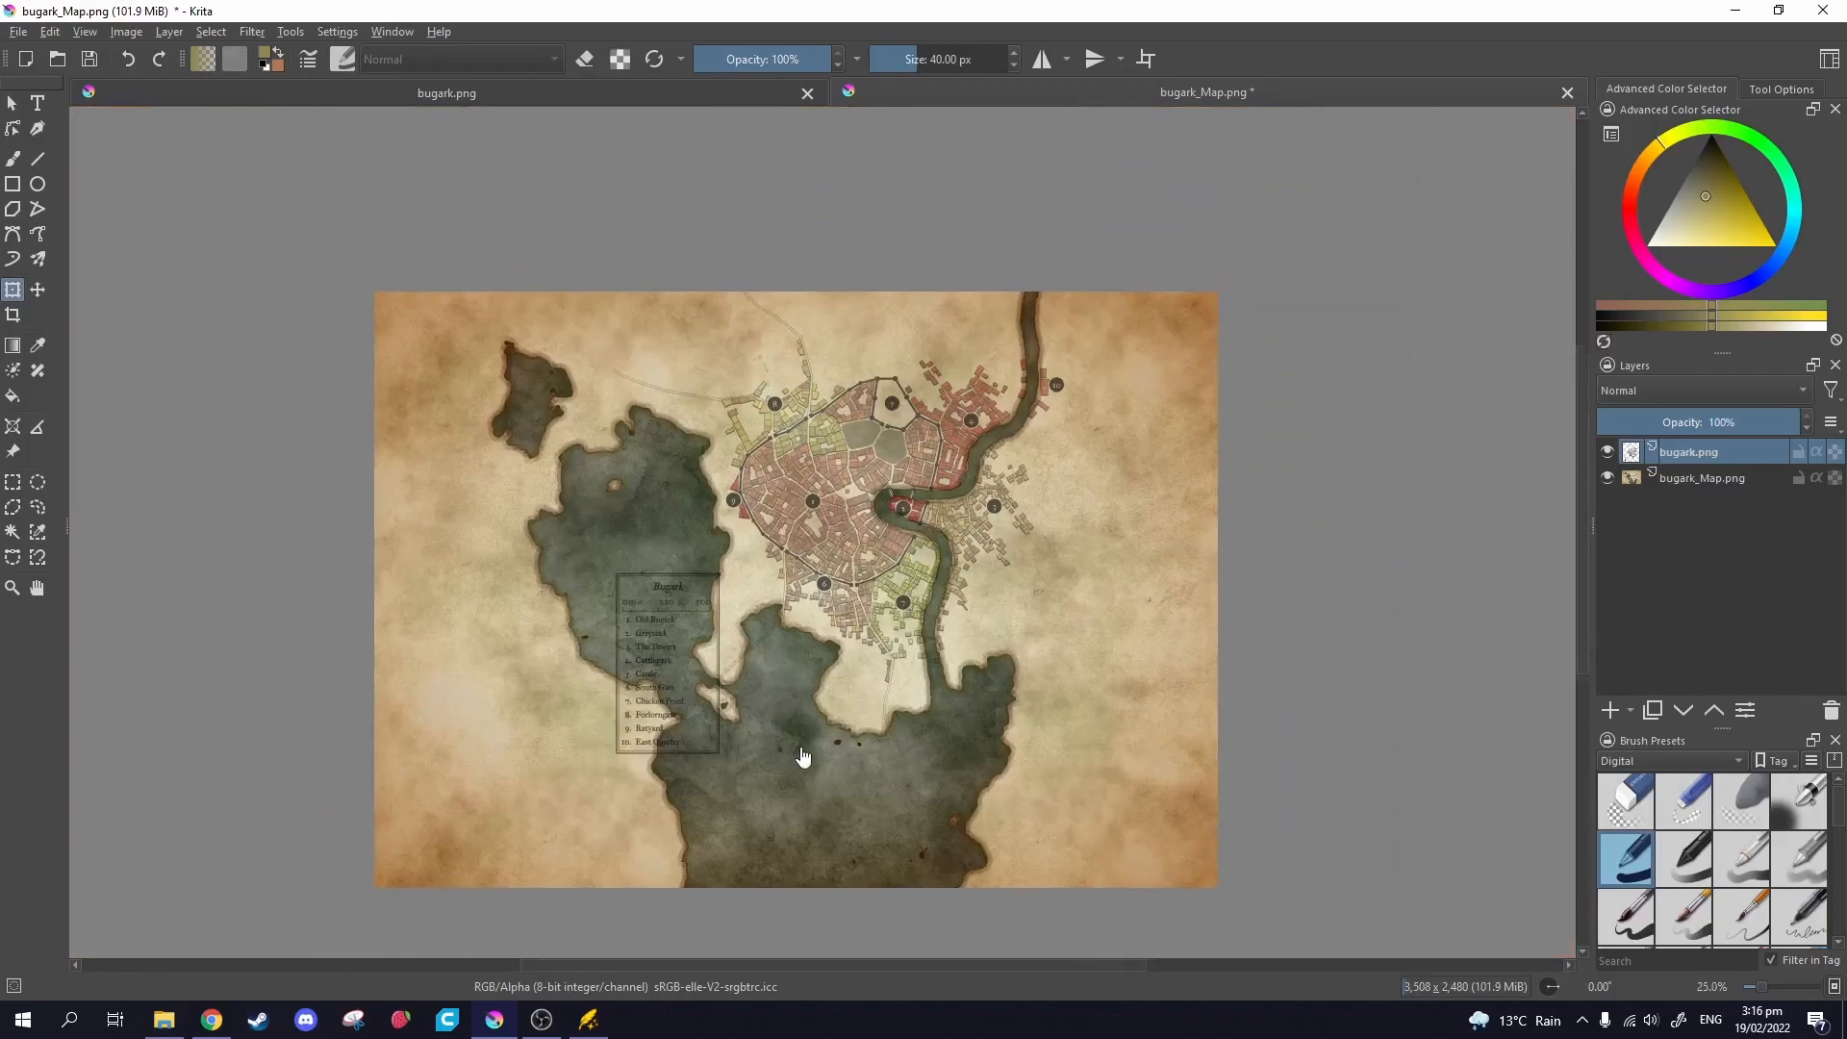
pyautogui.scroll(2, 804, 757)
pyautogui.scroll(-2, 740, 808)
pyautogui.scroll(2, 734, 772)
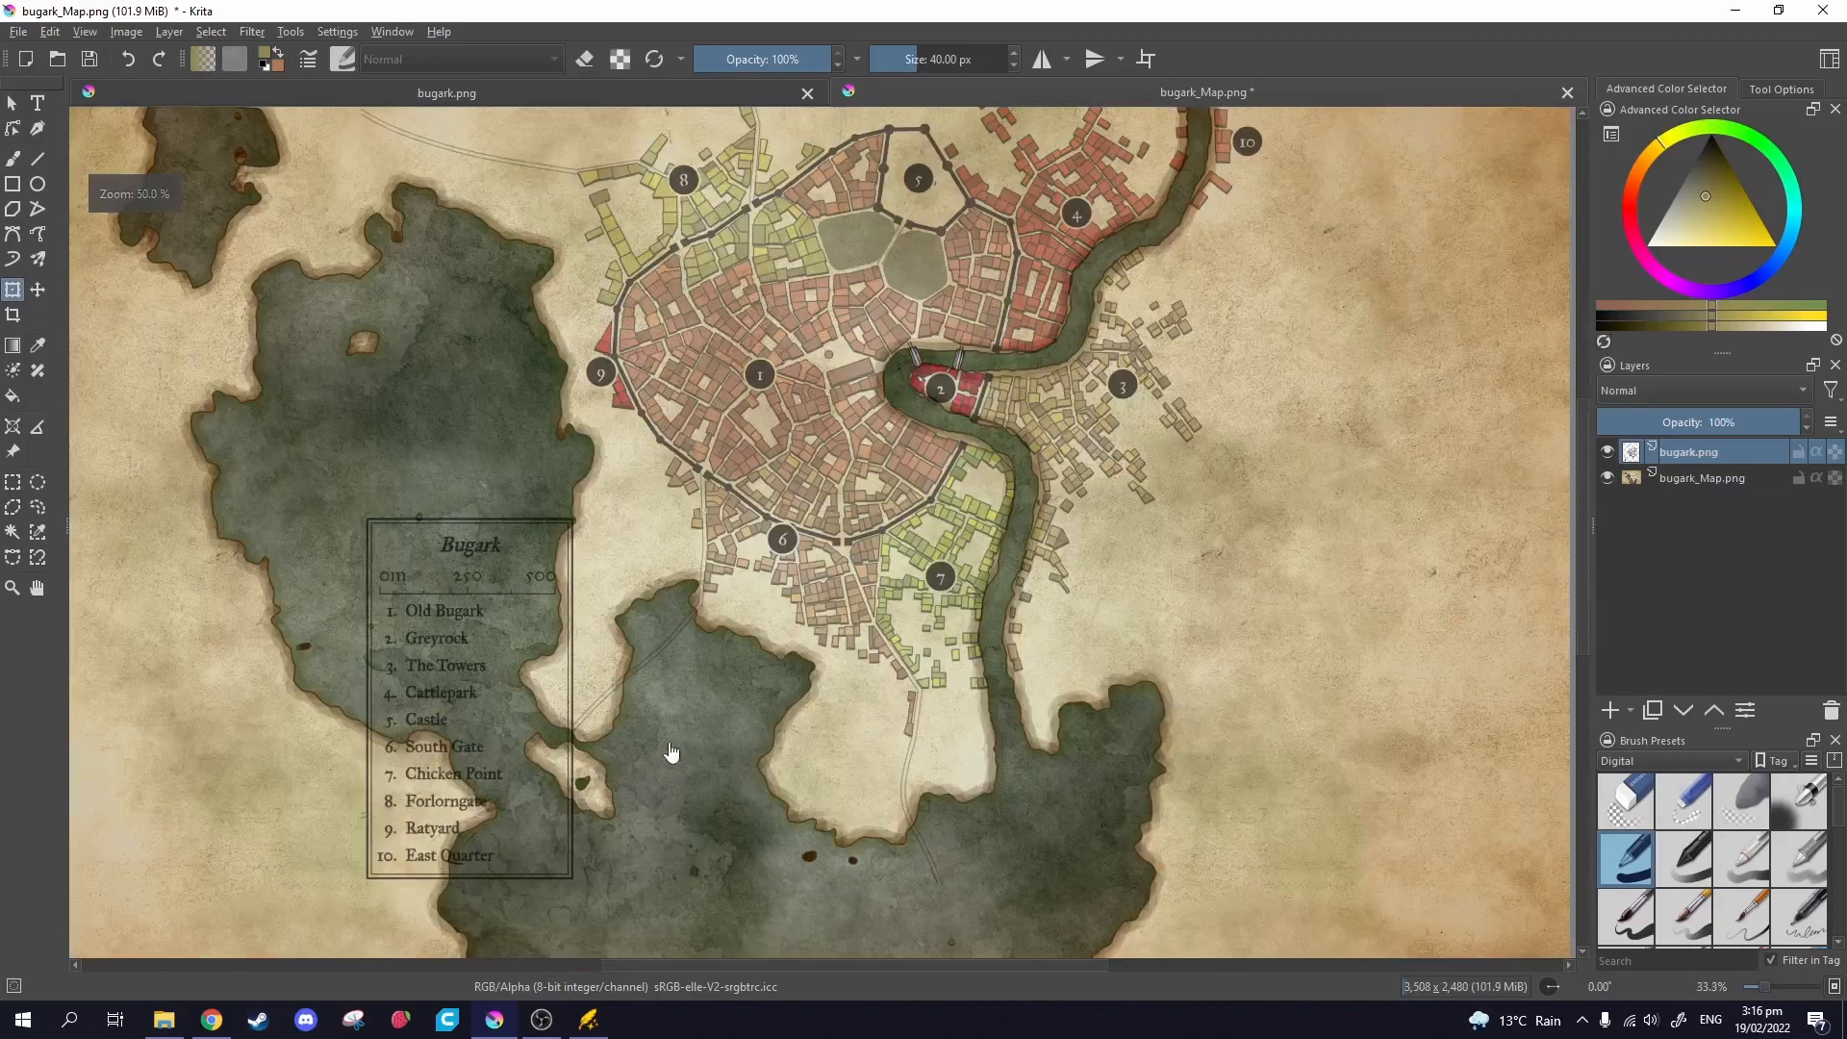
pyautogui.click(29, 485)
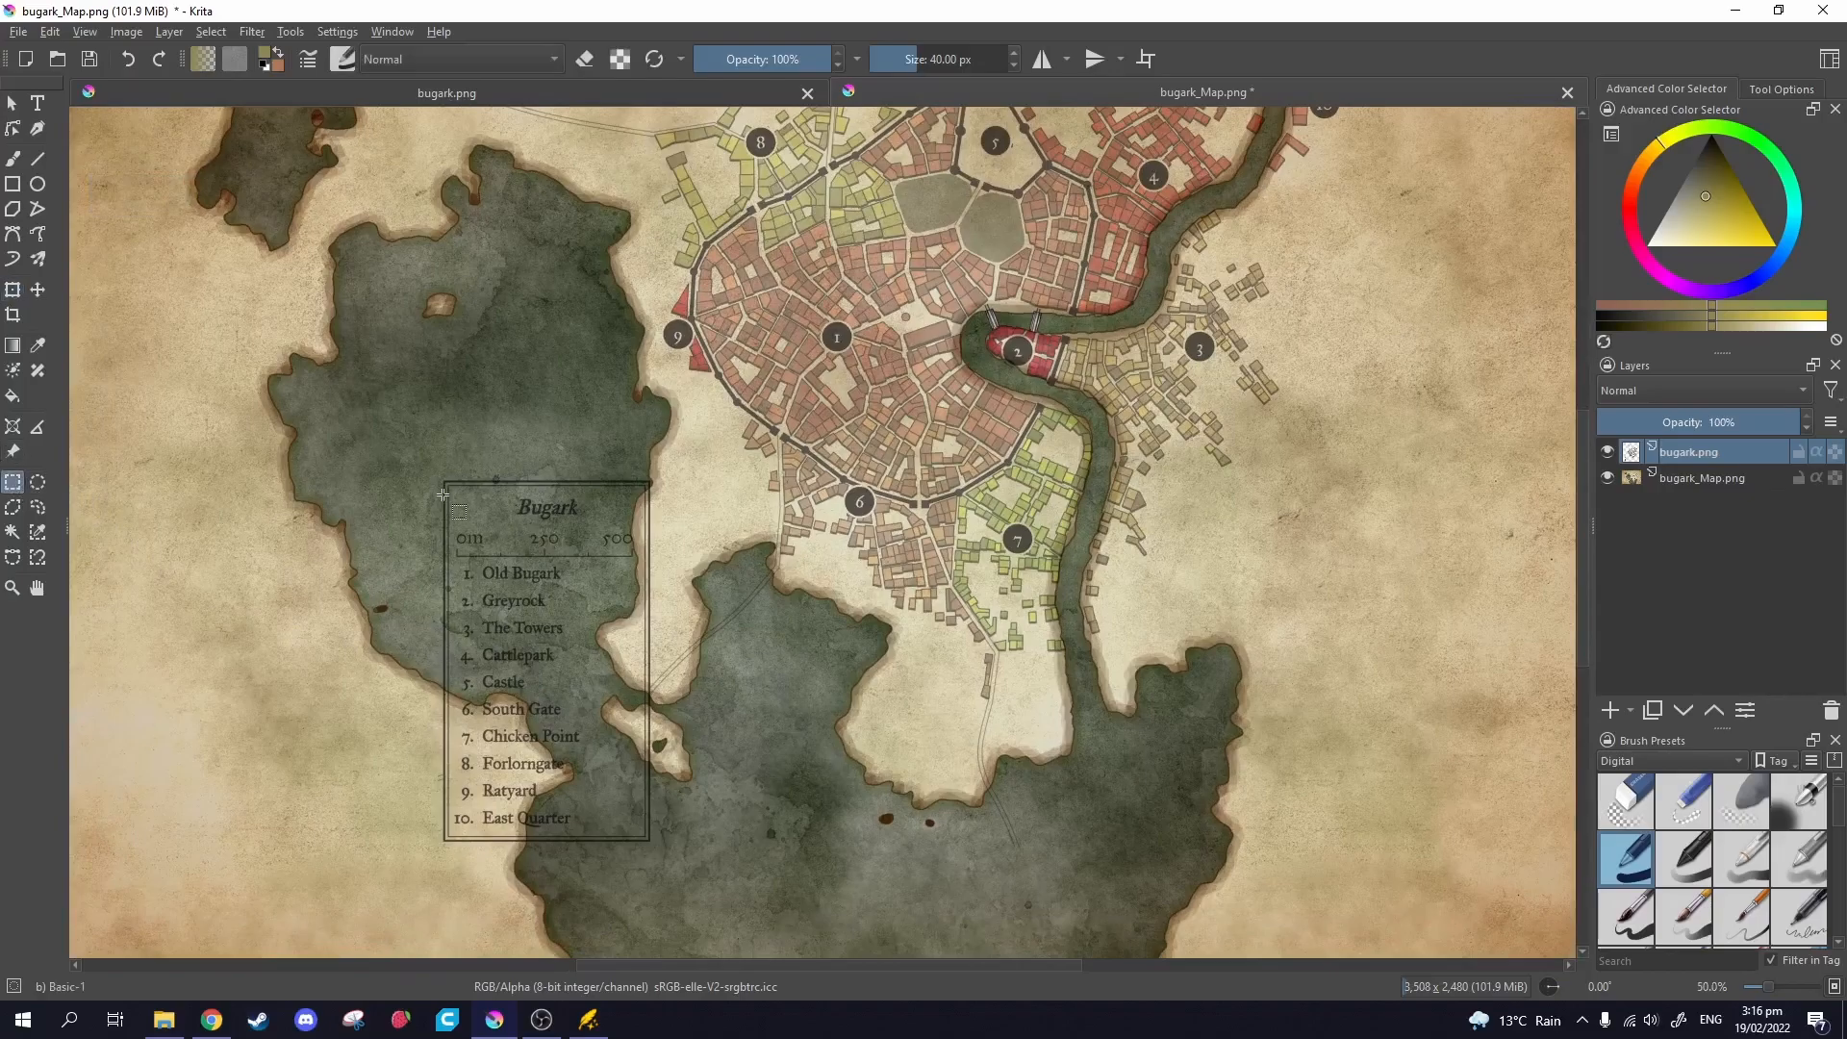
pyautogui.scroll(5, 443, 497)
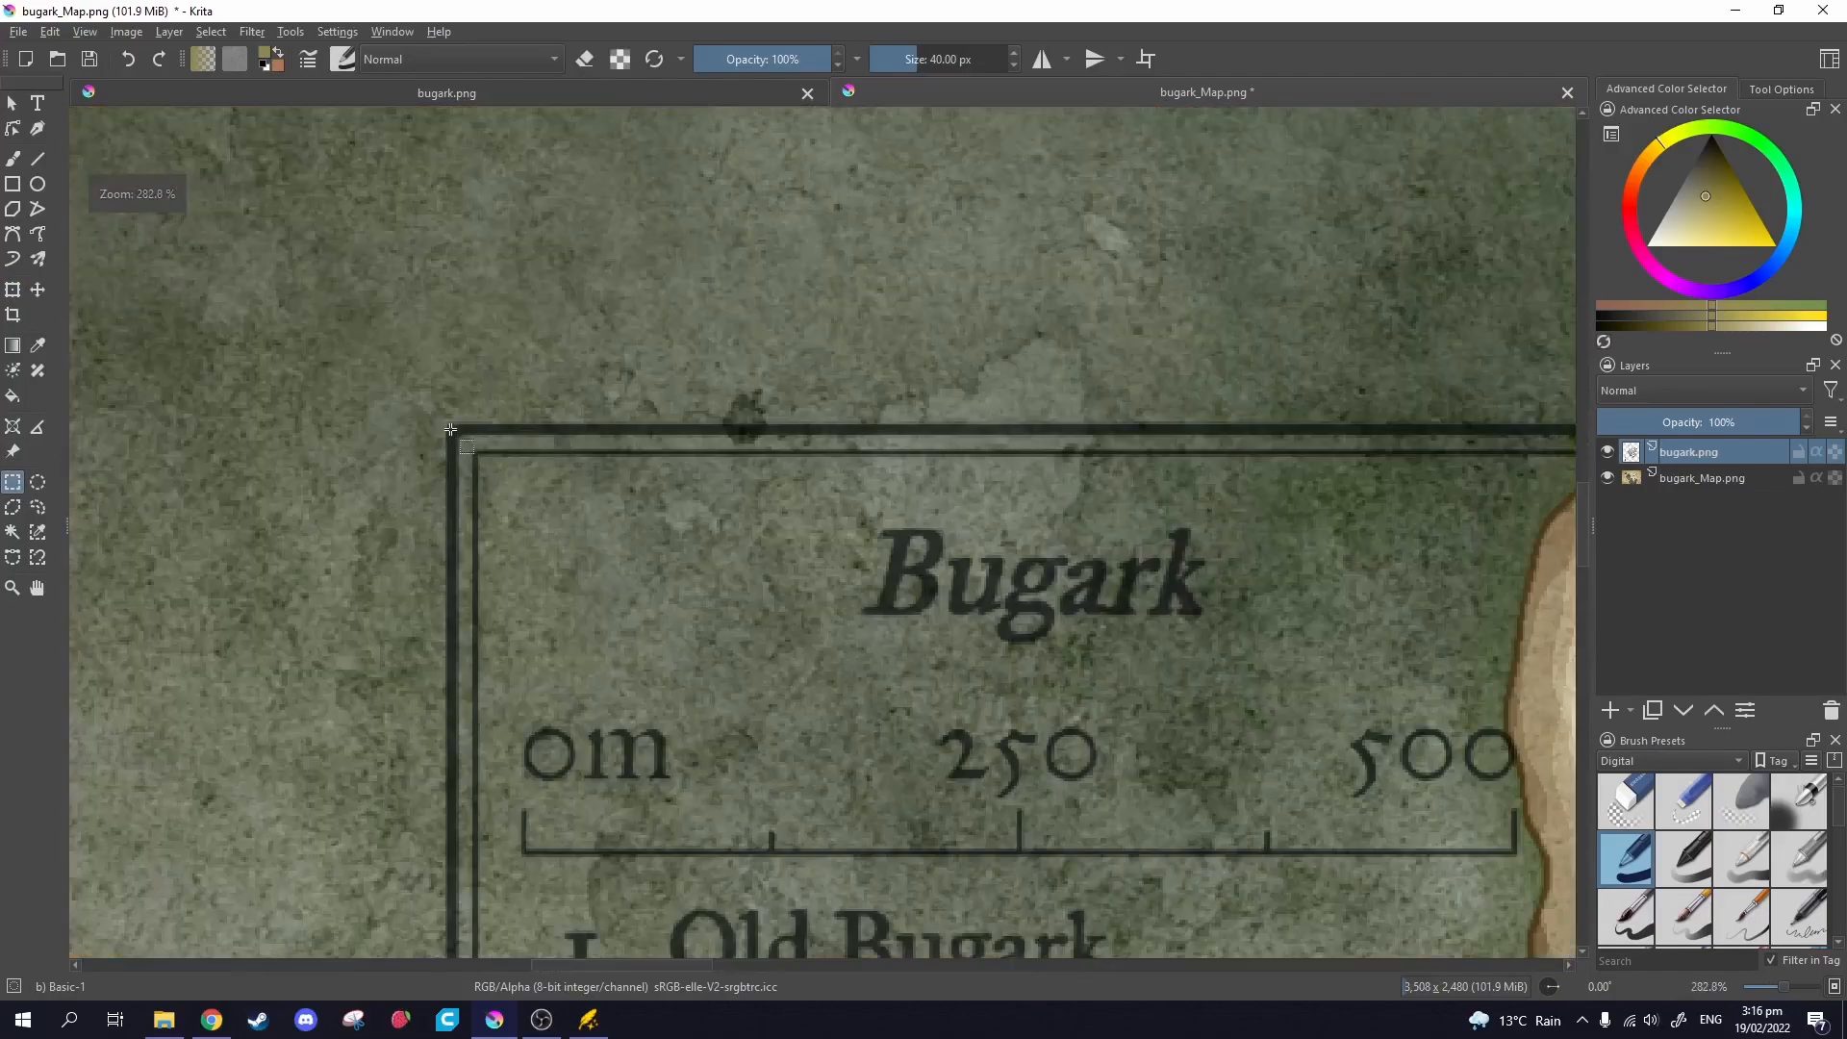
pyautogui.moveTo(444, 423); pyautogui.dragTo(1192, 591)
# Delete the selected legend from the town plan and clear the selection.
pyautogui.scroll(-7, 1266, 575)
pyautogui.scroll(4, 1210, 500)
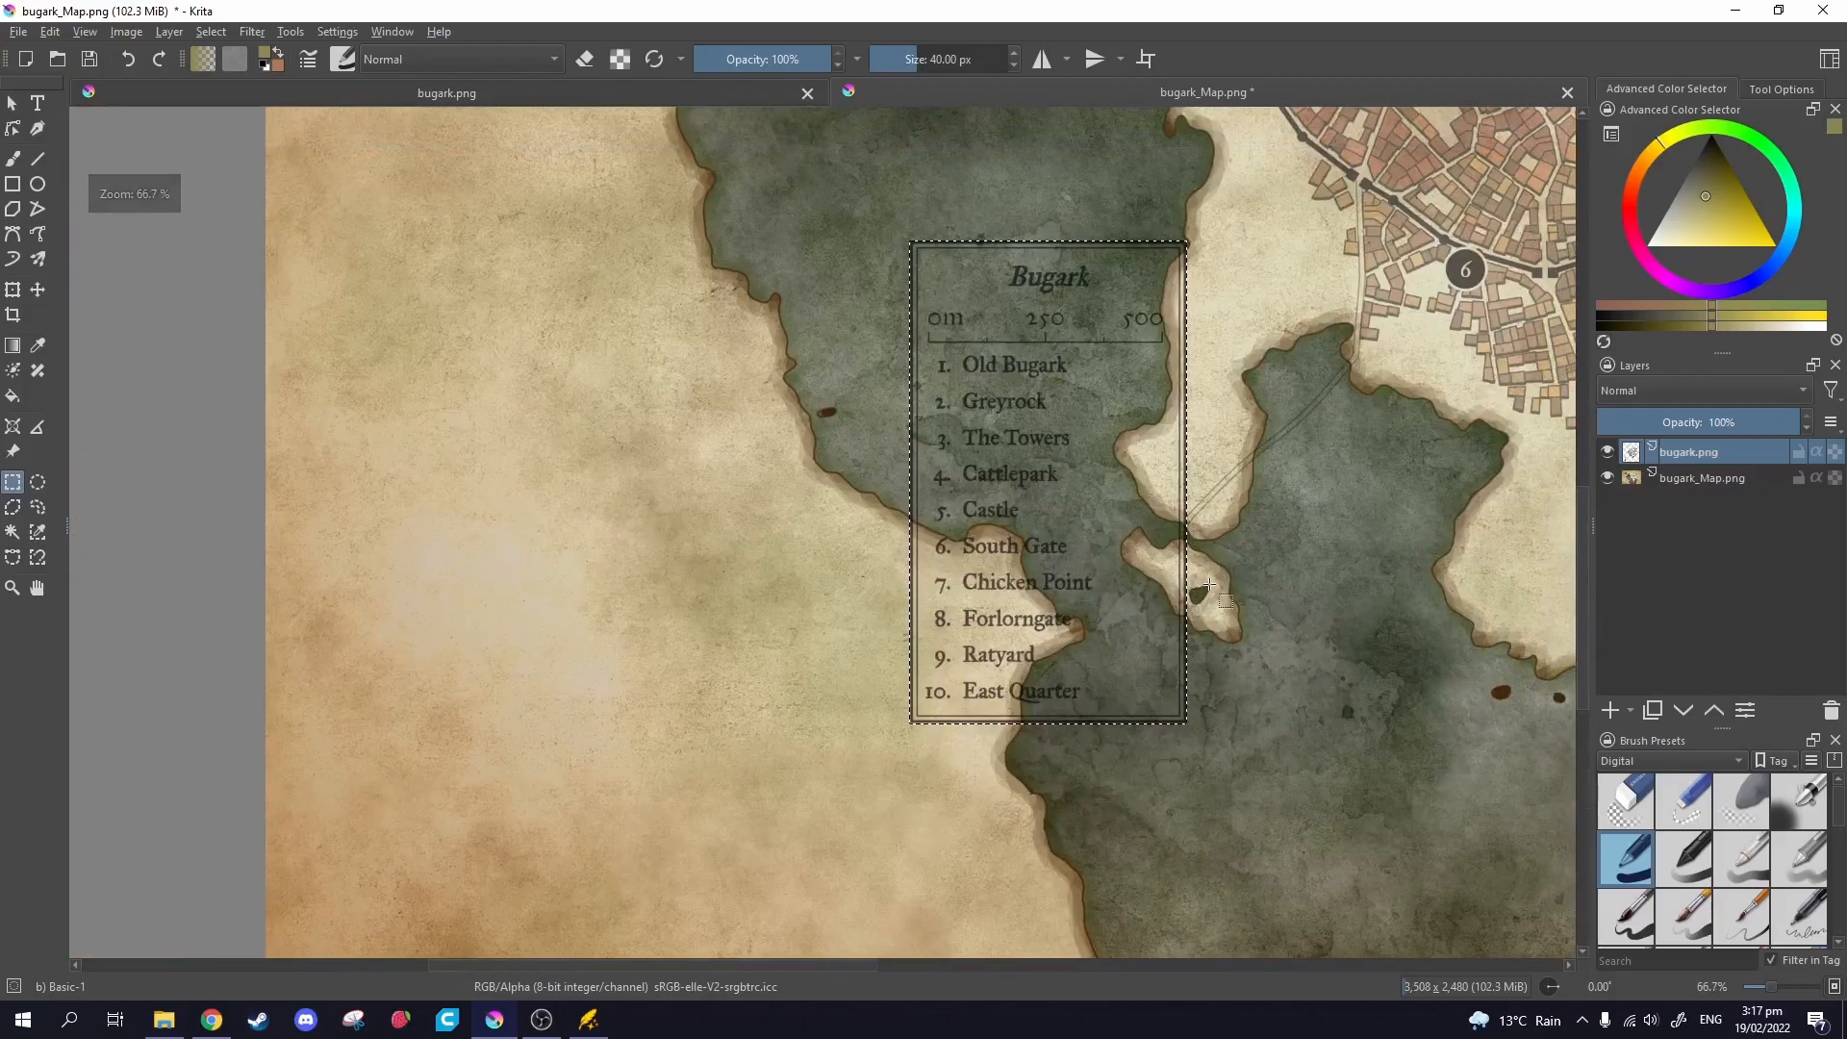
pyautogui.press('Delete')
pyautogui.moveTo(1394, 548); pyautogui.dragTo(1060, 581)
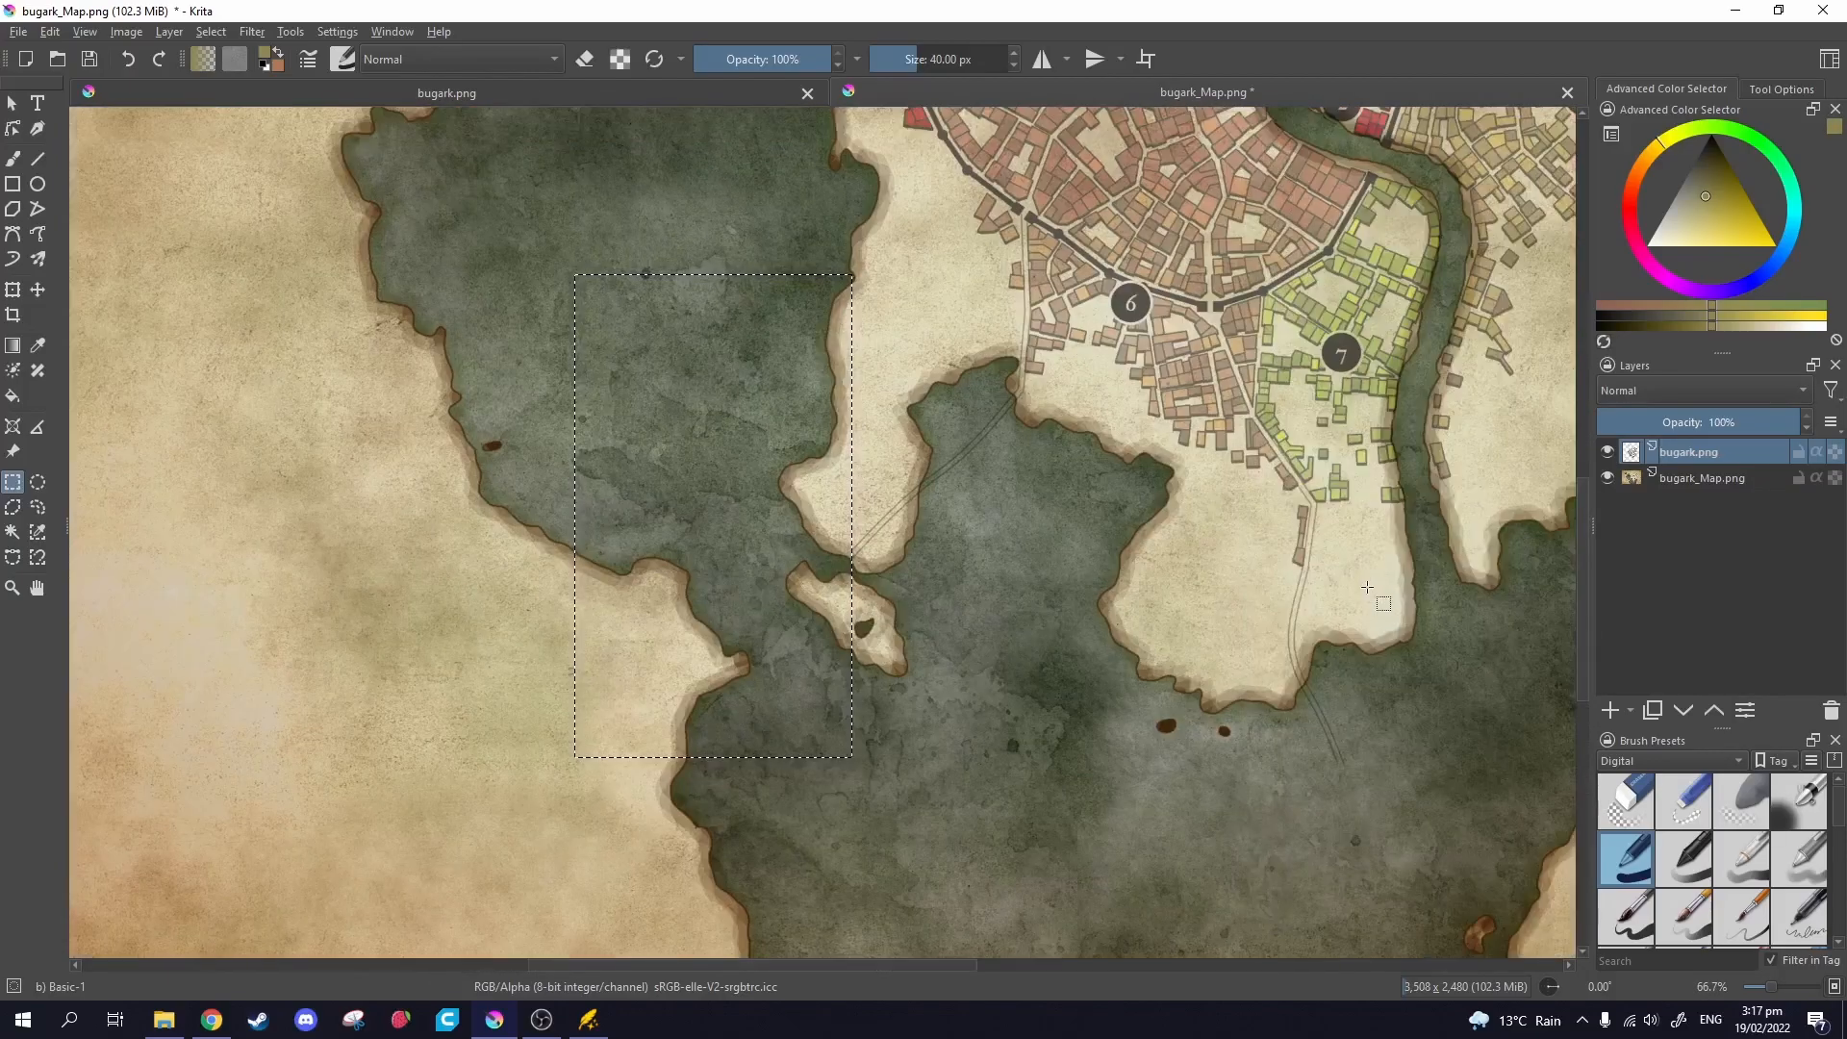
pyautogui.click(459, 531)
pyautogui.moveTo(876, 562); pyautogui.dragTo(693, 565)
pyautogui.scroll(-2, 765, 405)
pyautogui.moveTo(828, 445); pyautogui.dragTo(746, 503)
pyautogui.scroll(2, 837, 490)
pyautogui.scroll(-2, 943, 527)
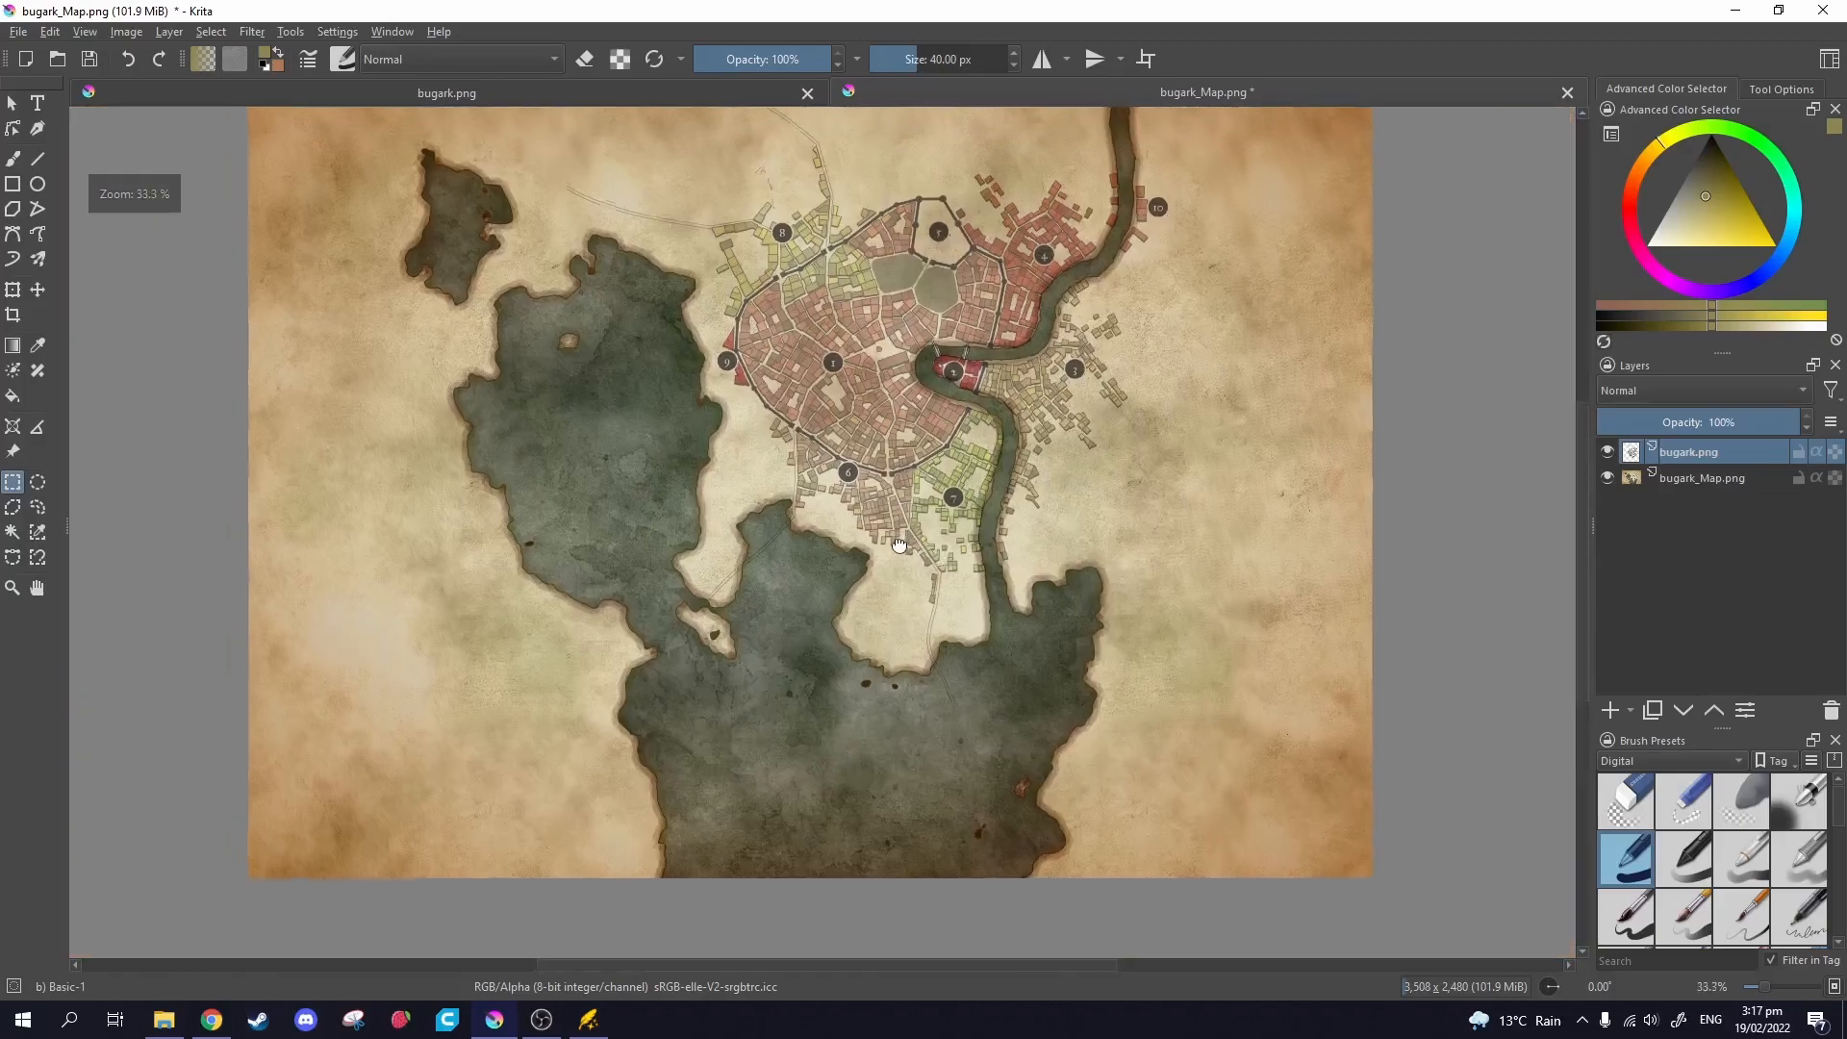
pyautogui.scroll(2, 1395, 596)
# Add a new blank layer at the top named Legend.
pyautogui.click(1609, 710)
pyautogui.moveTo(1668, 455)
pyautogui.mouseDown()
pyautogui.moveTo(1694, 466)
pyautogui.moveTo(1658, 464)
pyautogui.mouseUp()
pyautogui.scroll(-2, 1097, 461)
pyautogui.moveTo(1096, 462); pyautogui.dragTo(1346, 503)
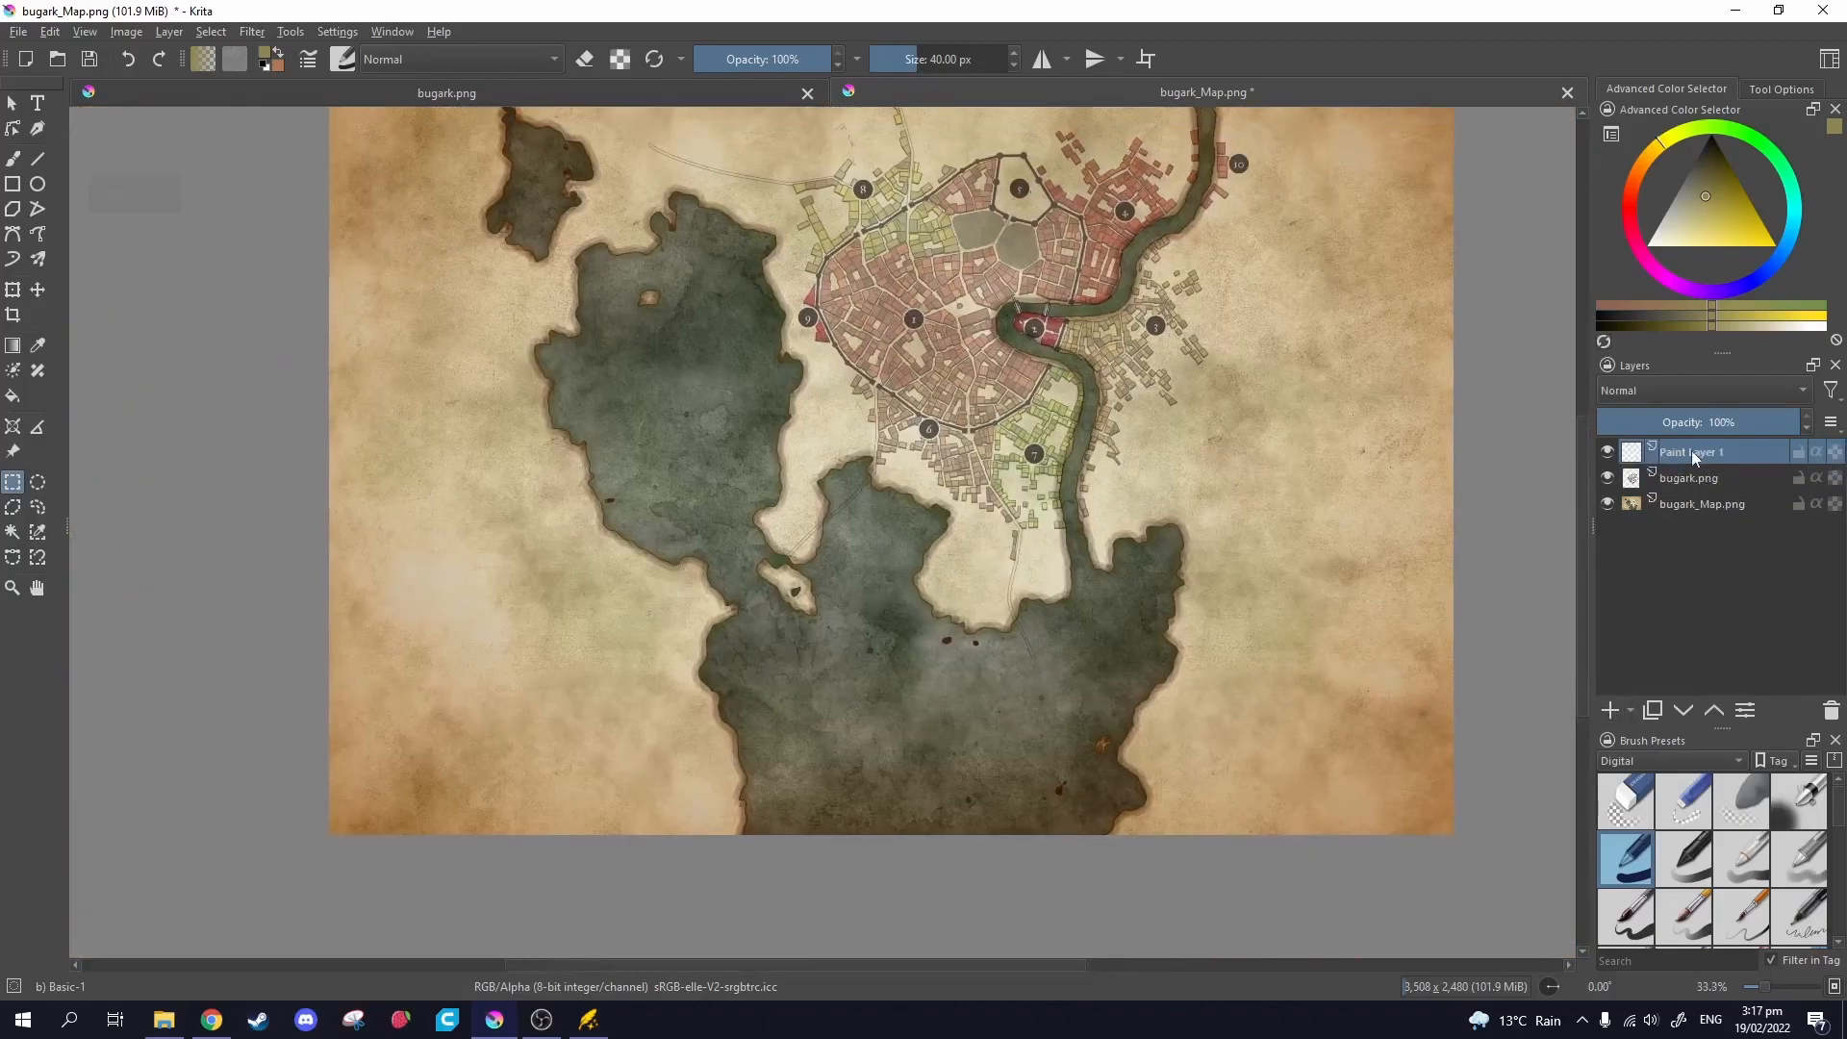
pyautogui.doubleClick(1694, 454)
pyautogui.write('Legen')
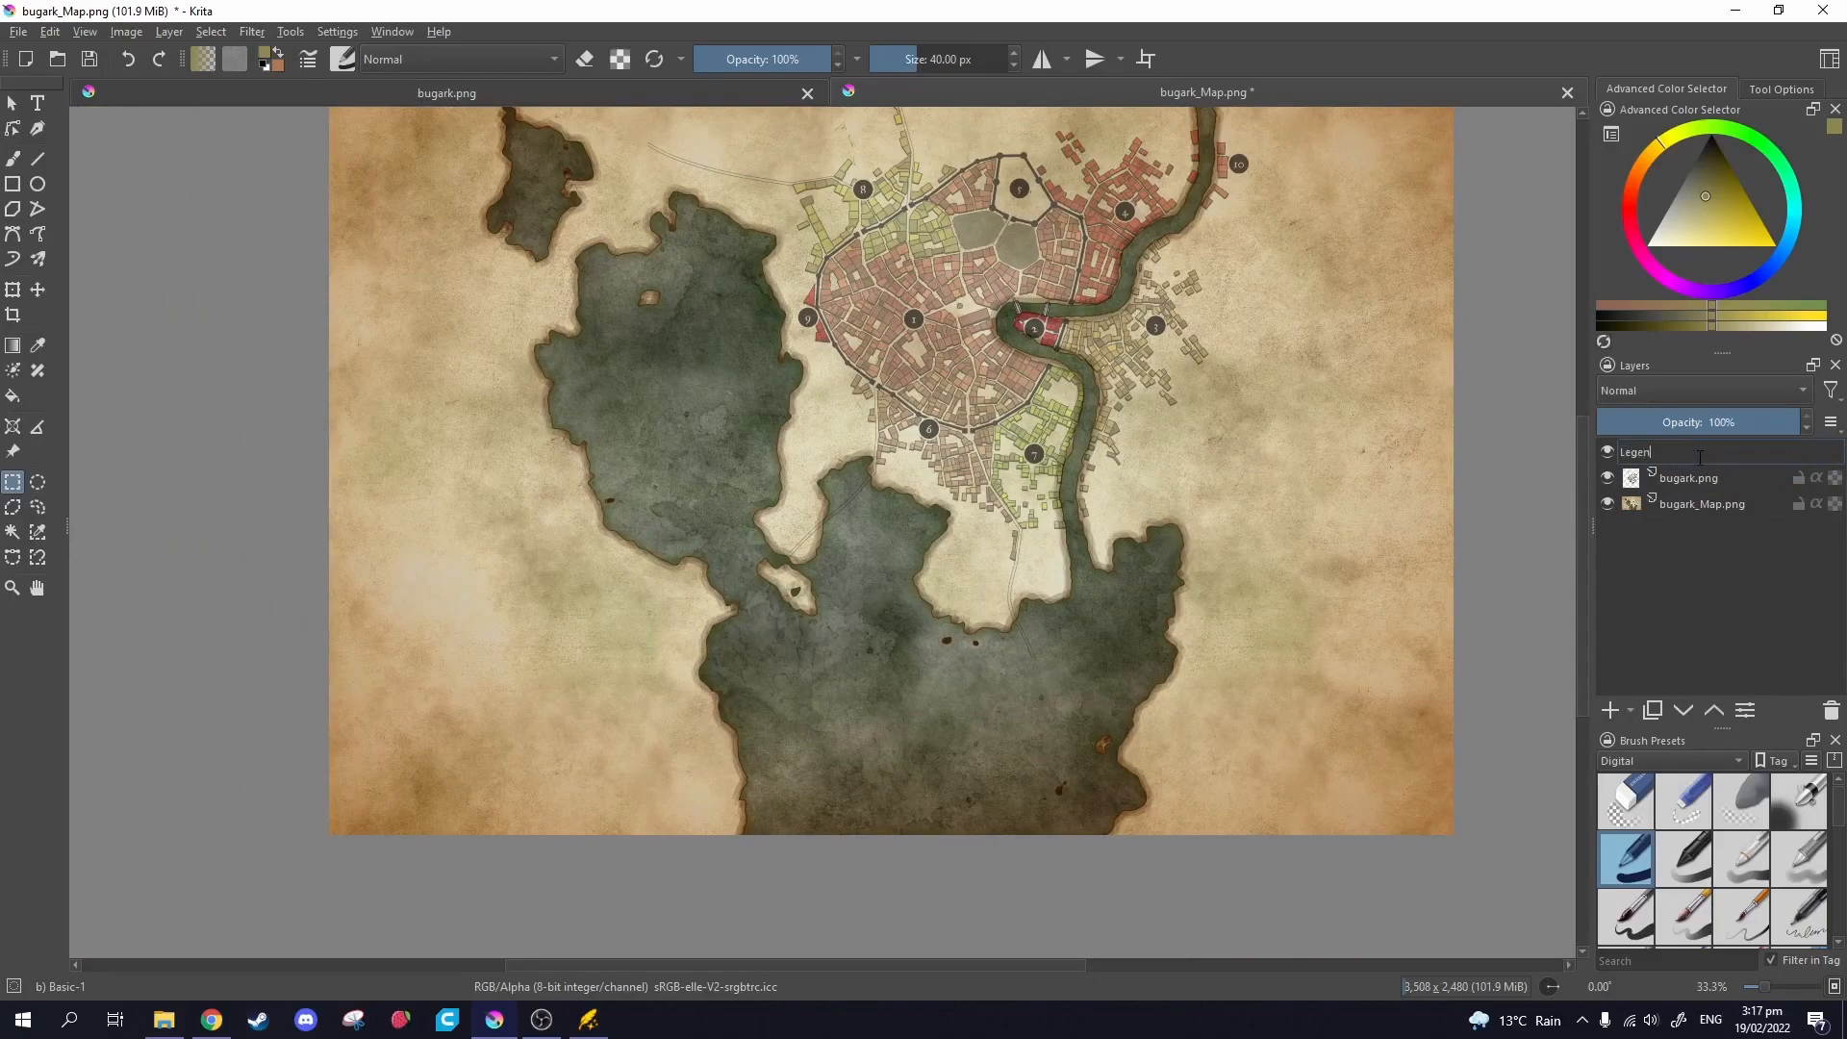
pyautogui.press('Return')
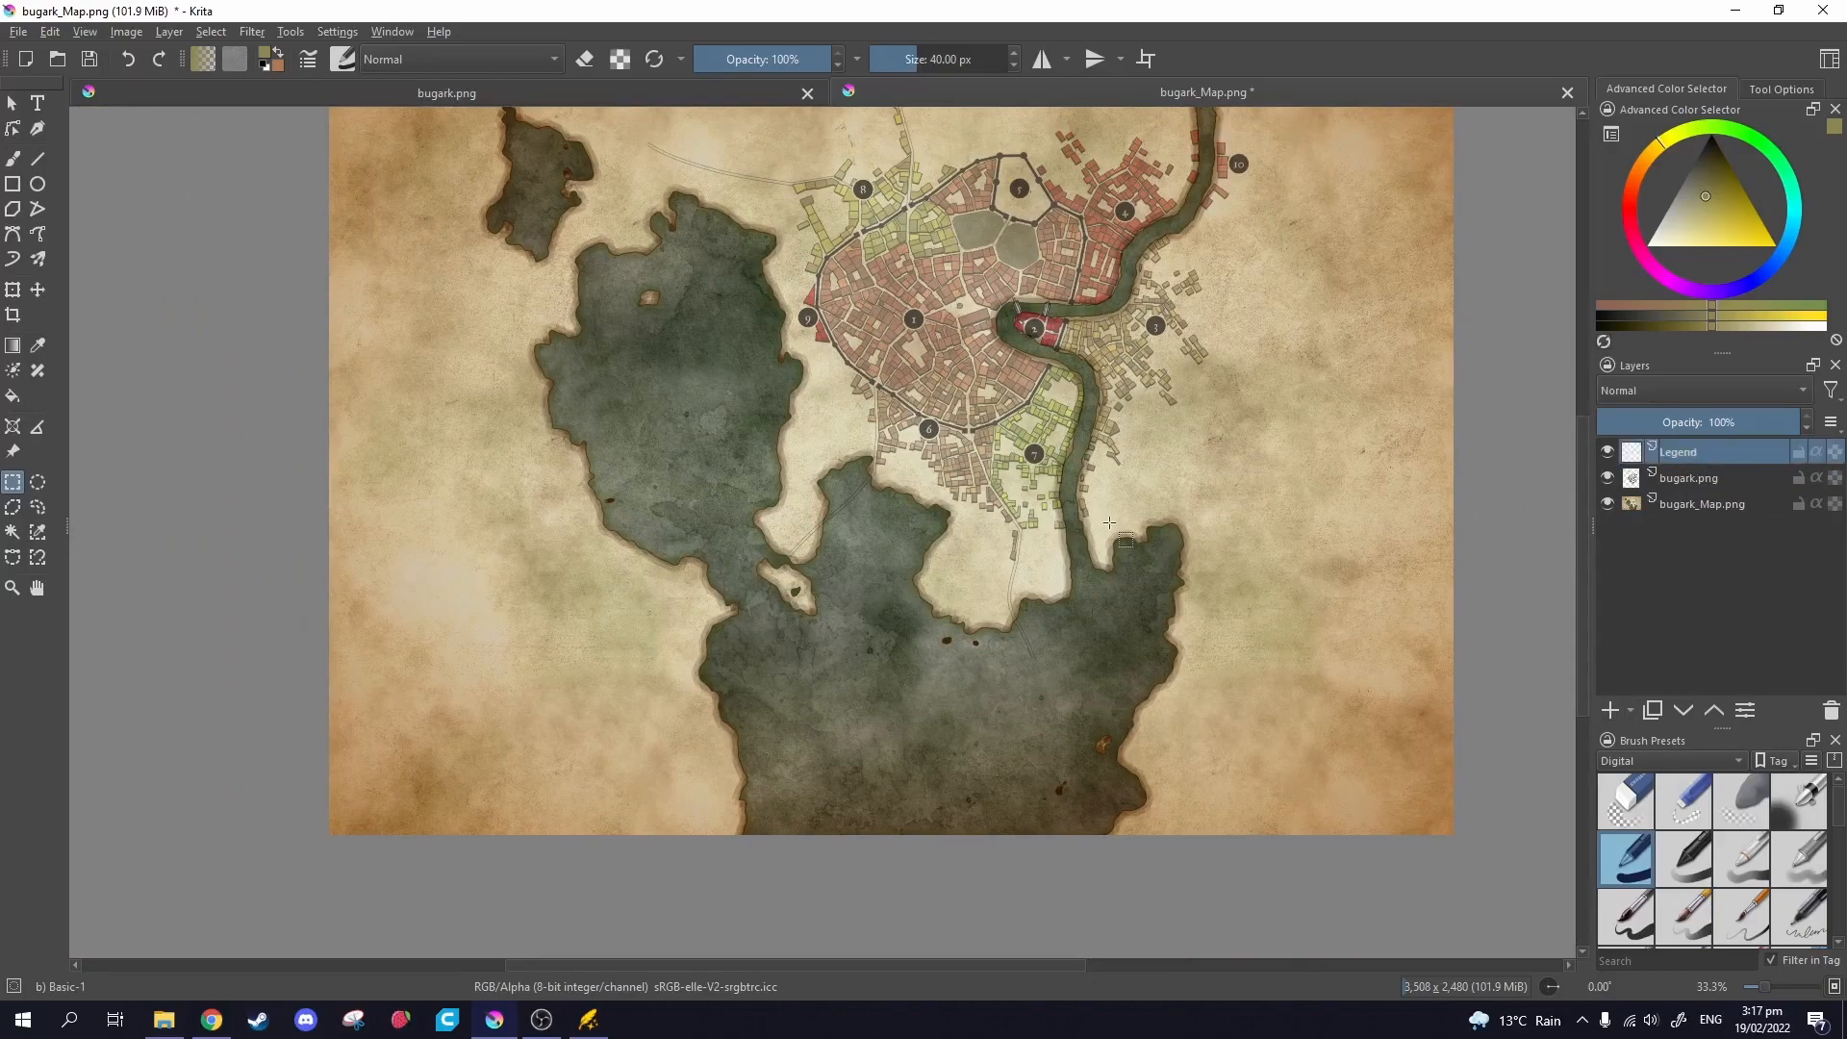
# Paste the cut legend and move it to the right side of the map.
pyautogui.hotkey('ctrl', 'v')
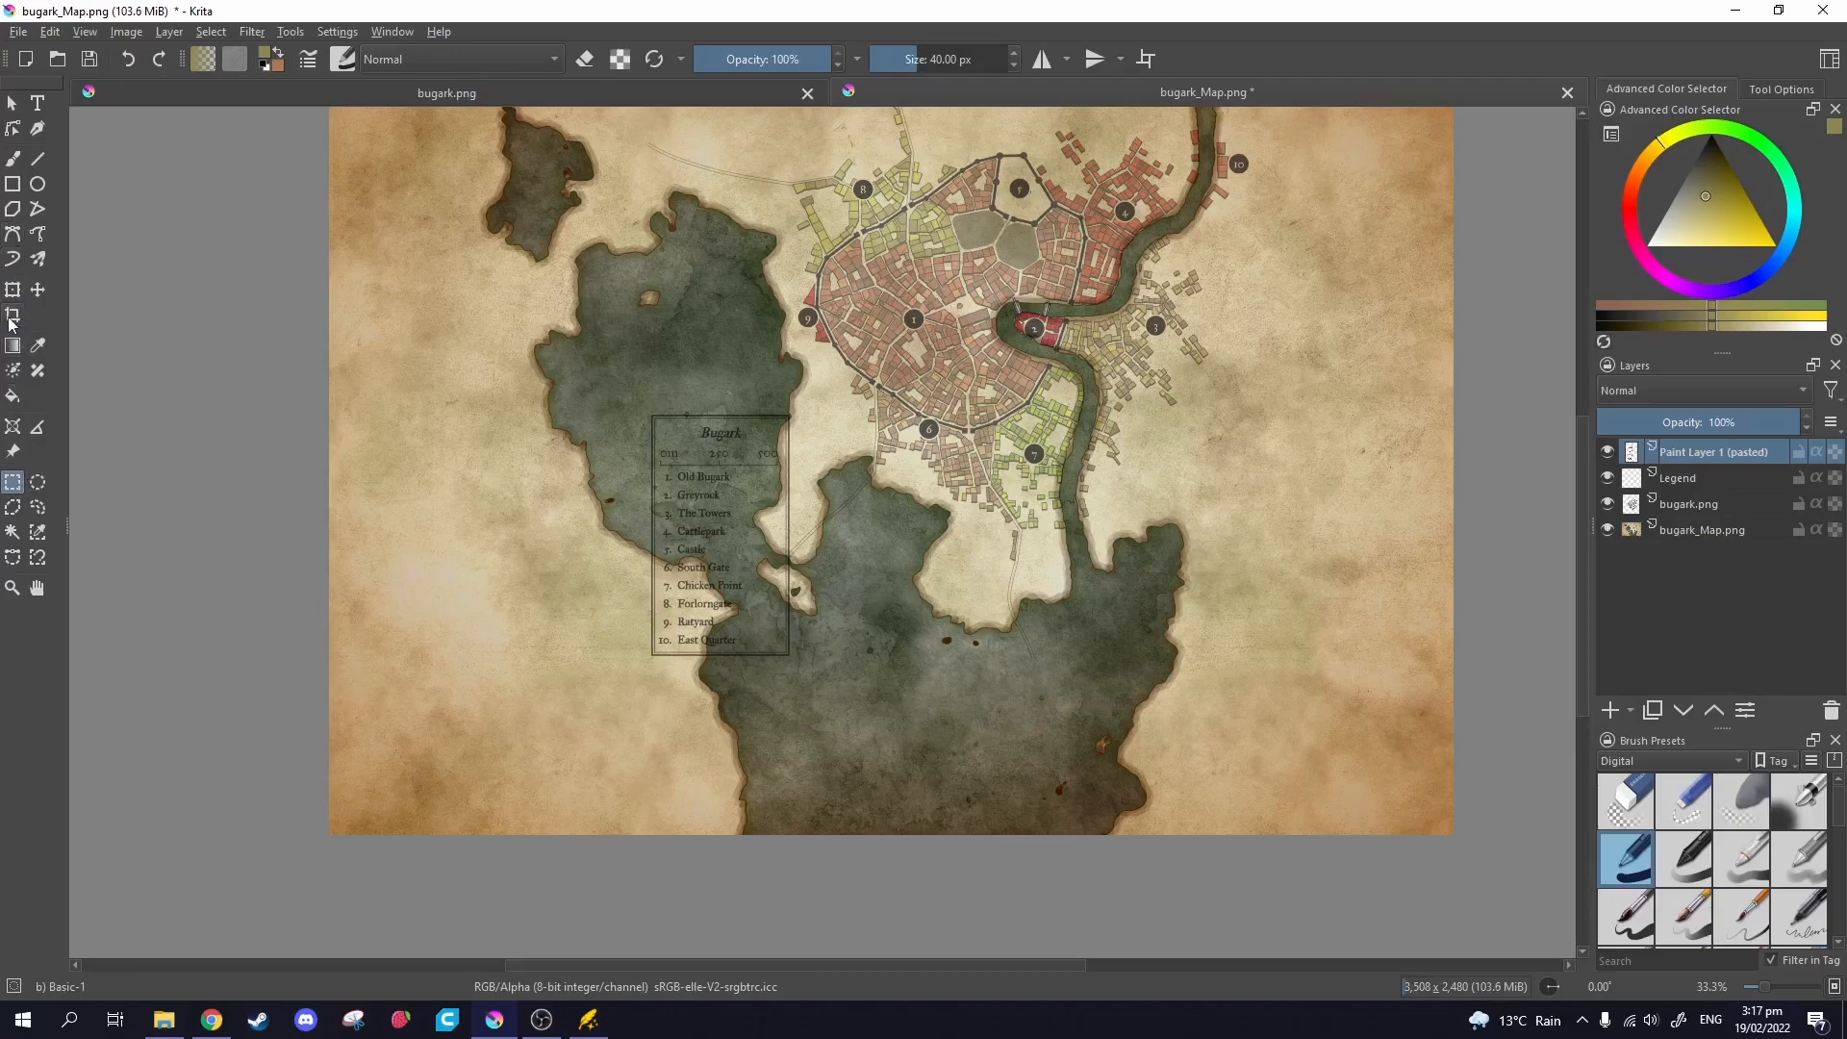
pyautogui.click(38, 290)
pyautogui.moveTo(731, 577); pyautogui.dragTo(1281, 598)
pyautogui.scroll(1, 1004, 708)
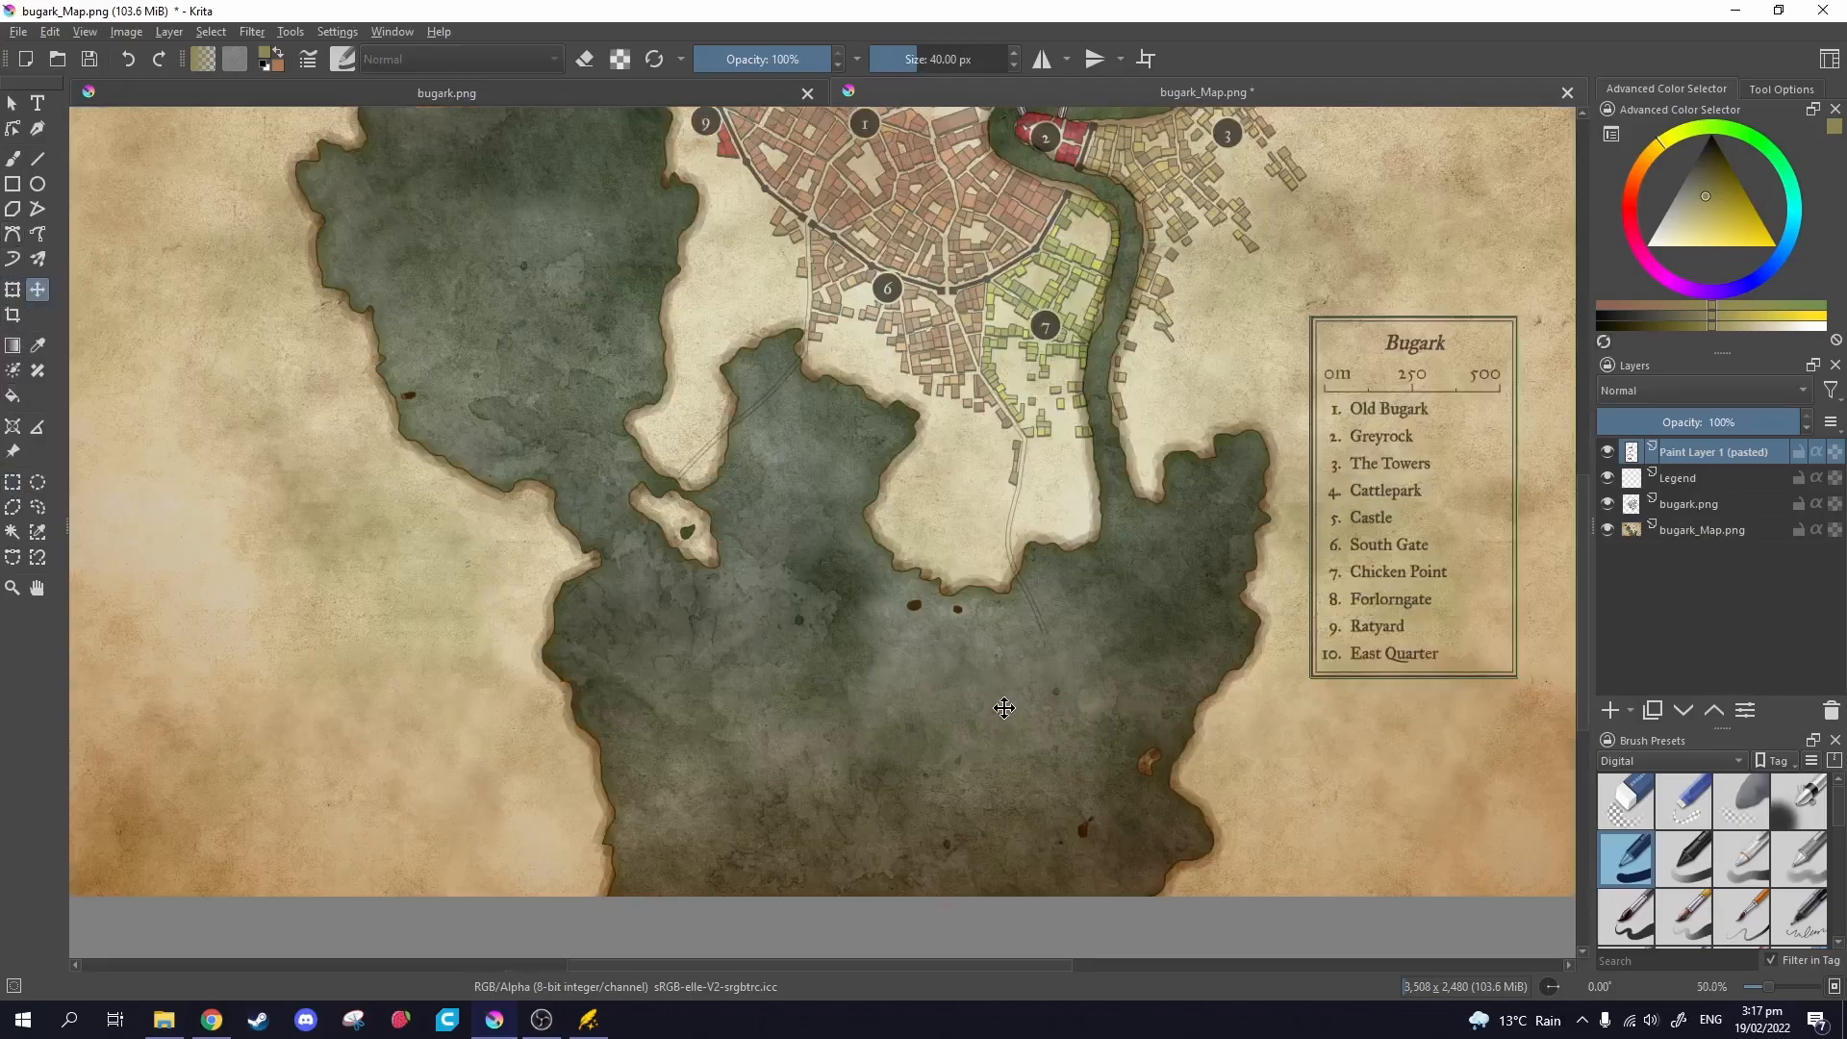
pyautogui.hscroll(3, 1005, 708)
# Pan down to the map's bottom and start renaming the Legend layer.
pyautogui.rightClick(1700, 452)
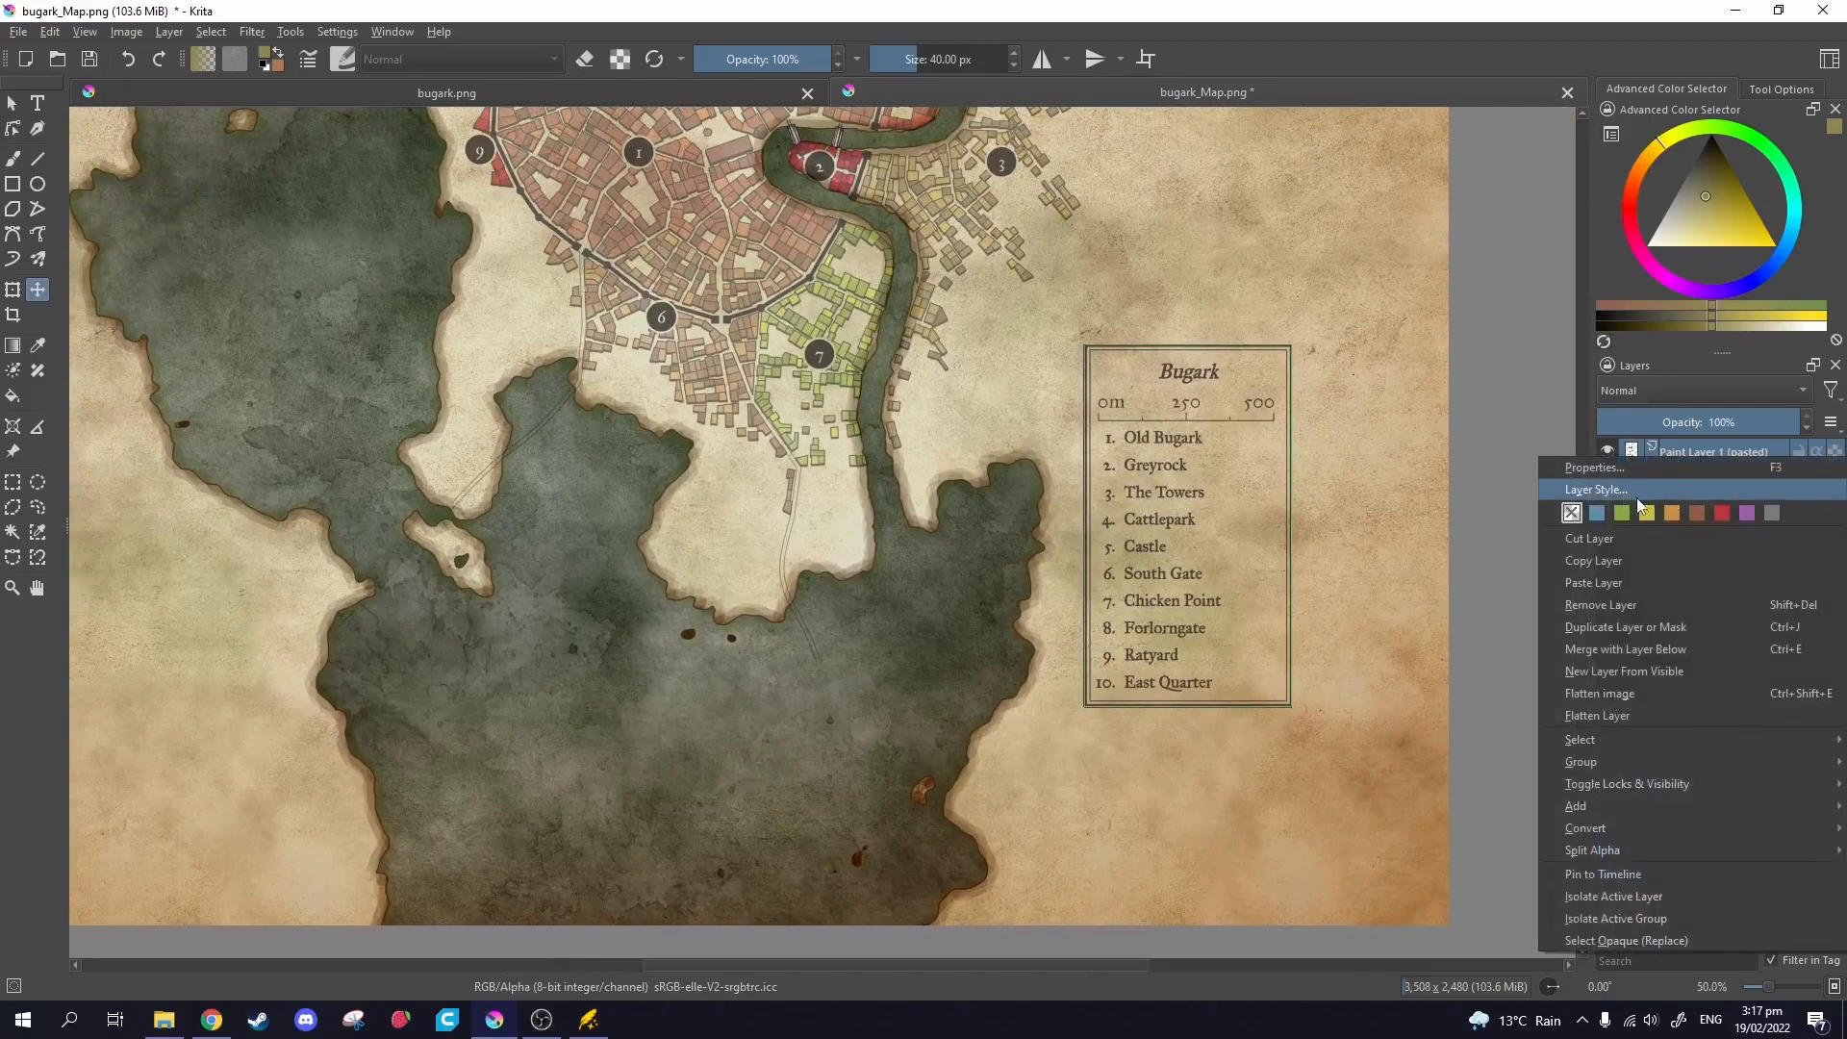
pyautogui.click(1582, 424)
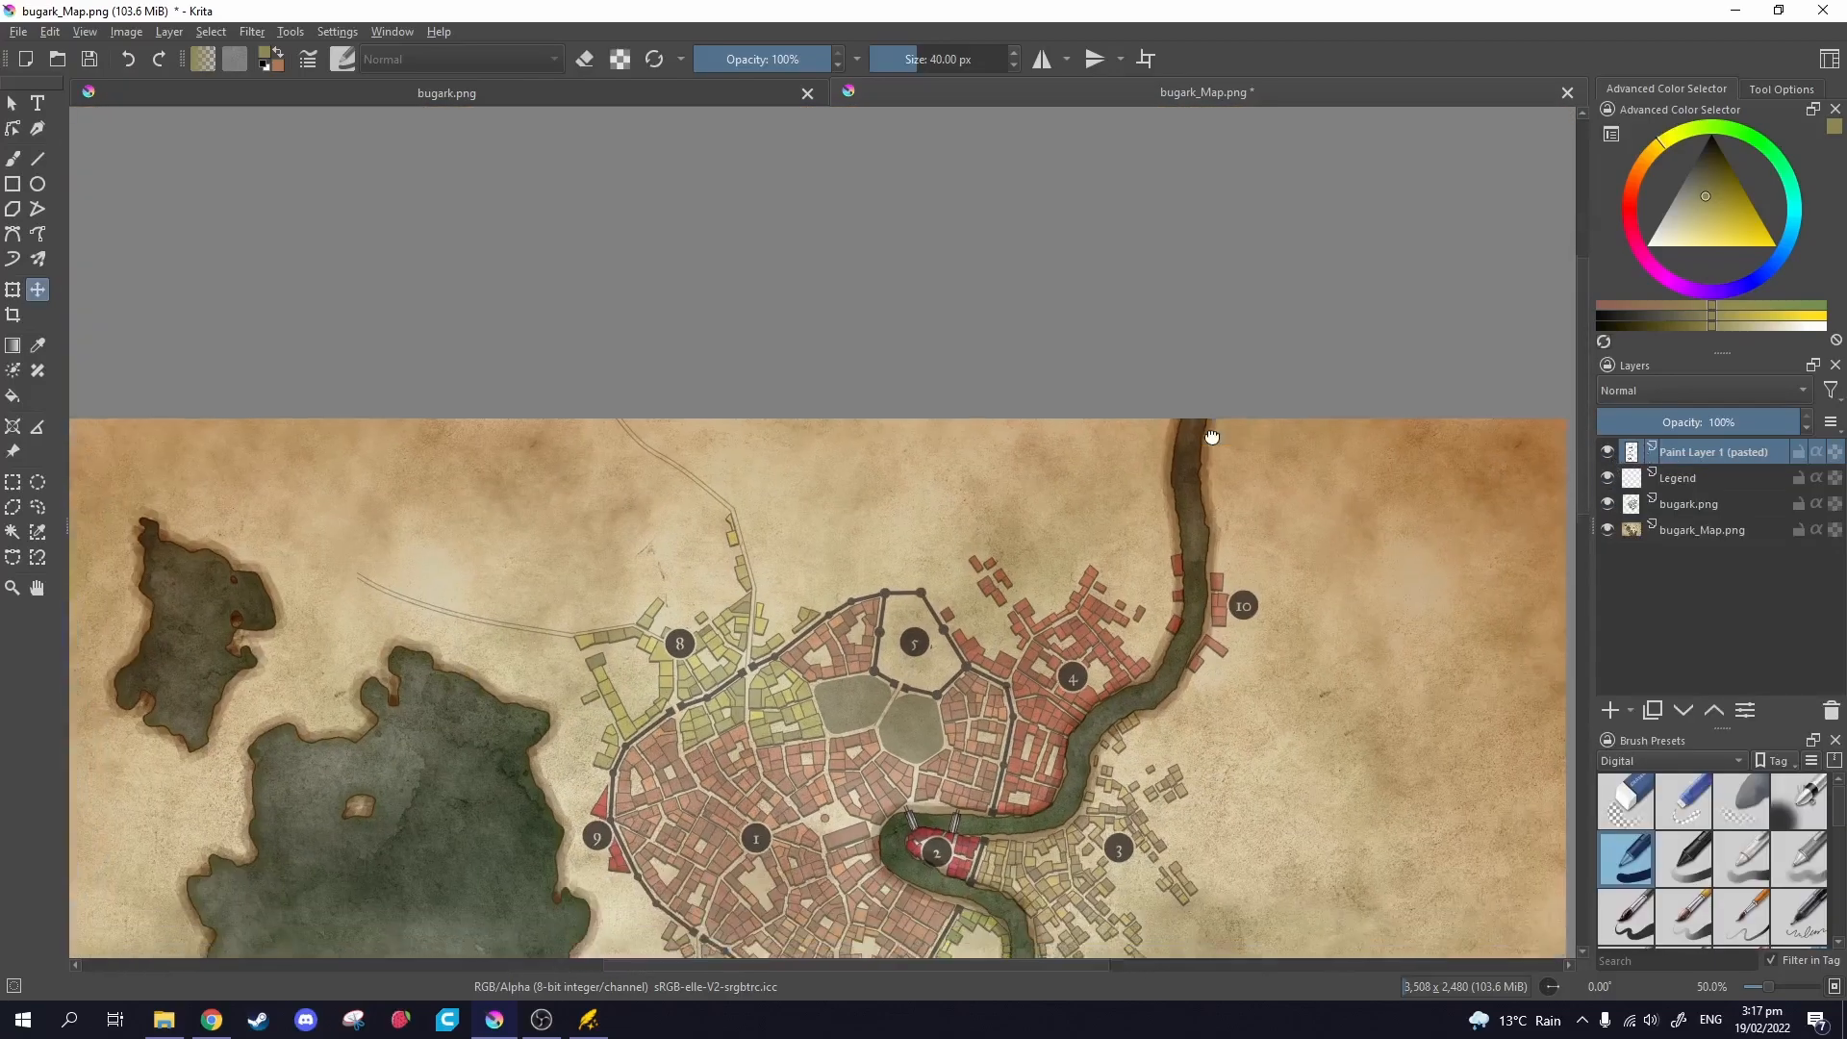
pyautogui.moveTo(1212, 436); pyautogui.dragTo(1367, 58)
pyautogui.moveTo(1405, 340); pyautogui.dragTo(1261, 141)
pyautogui.moveTo(1513, 511); pyautogui.dragTo(1377, 418)
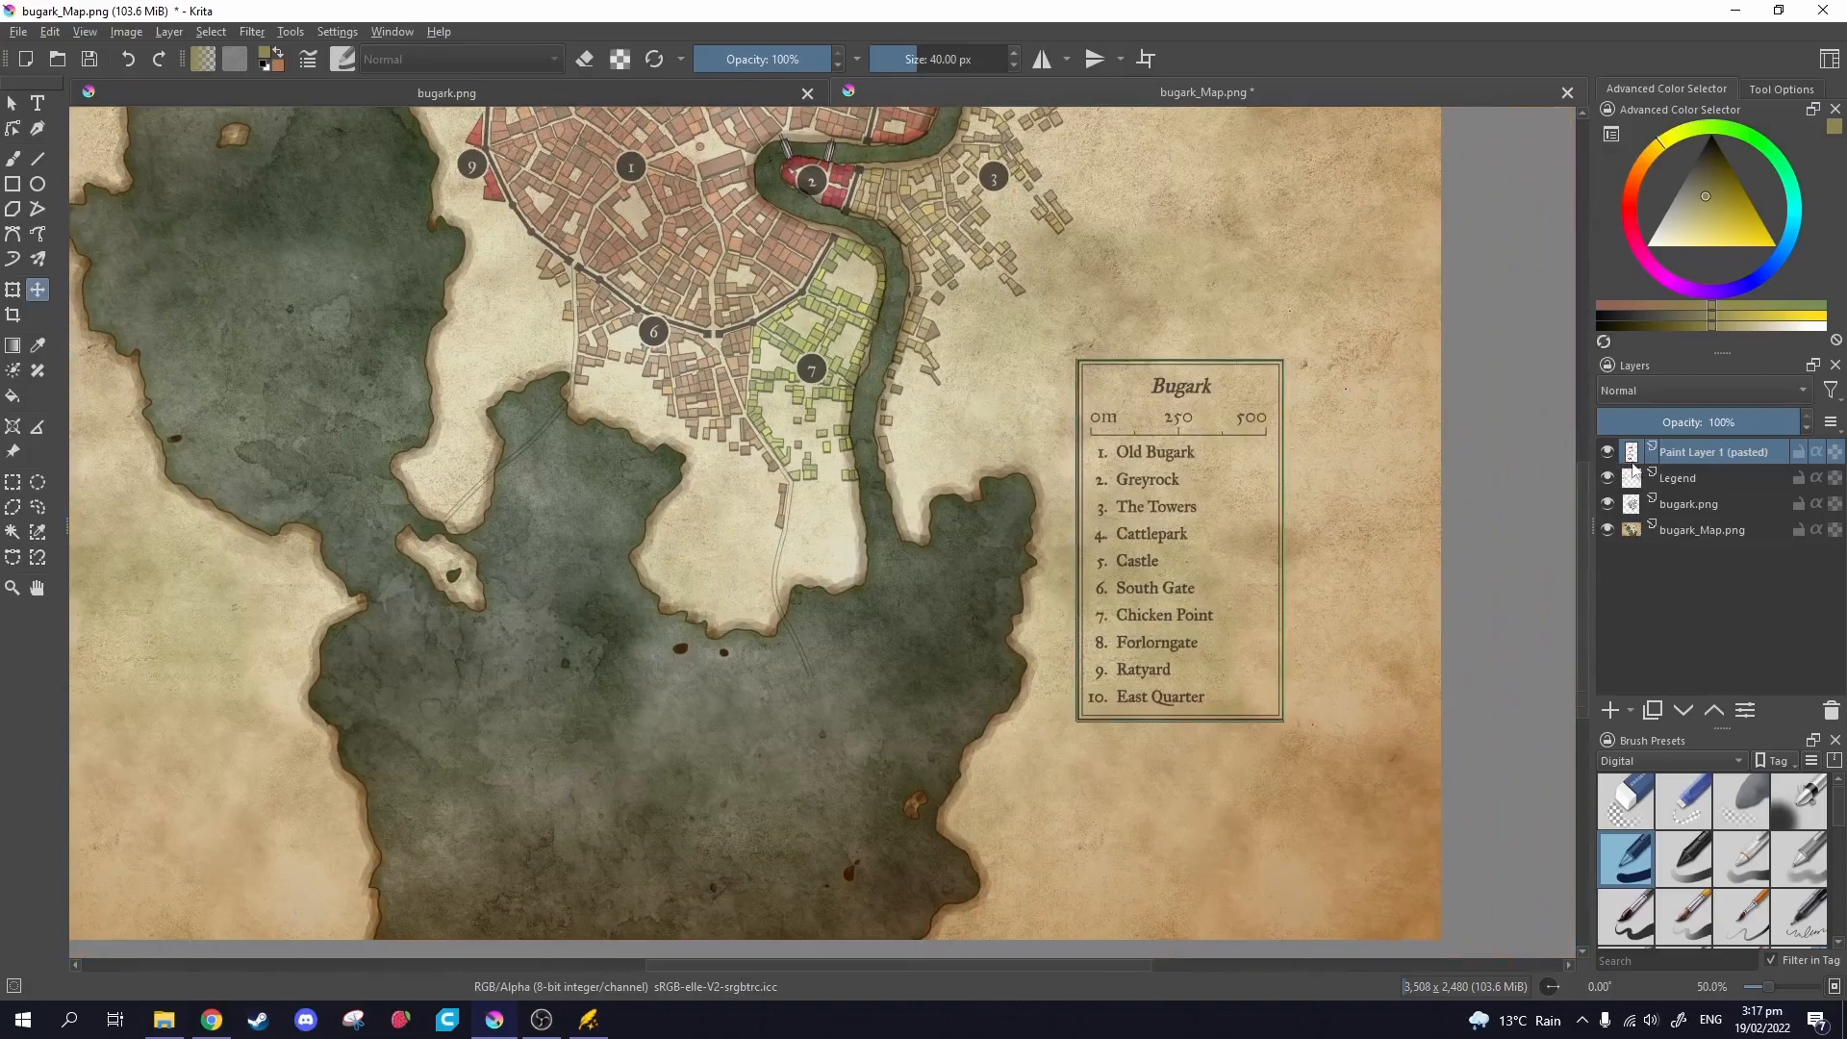
pyautogui.click(1708, 478)
pyautogui.doubleClick(1701, 477)
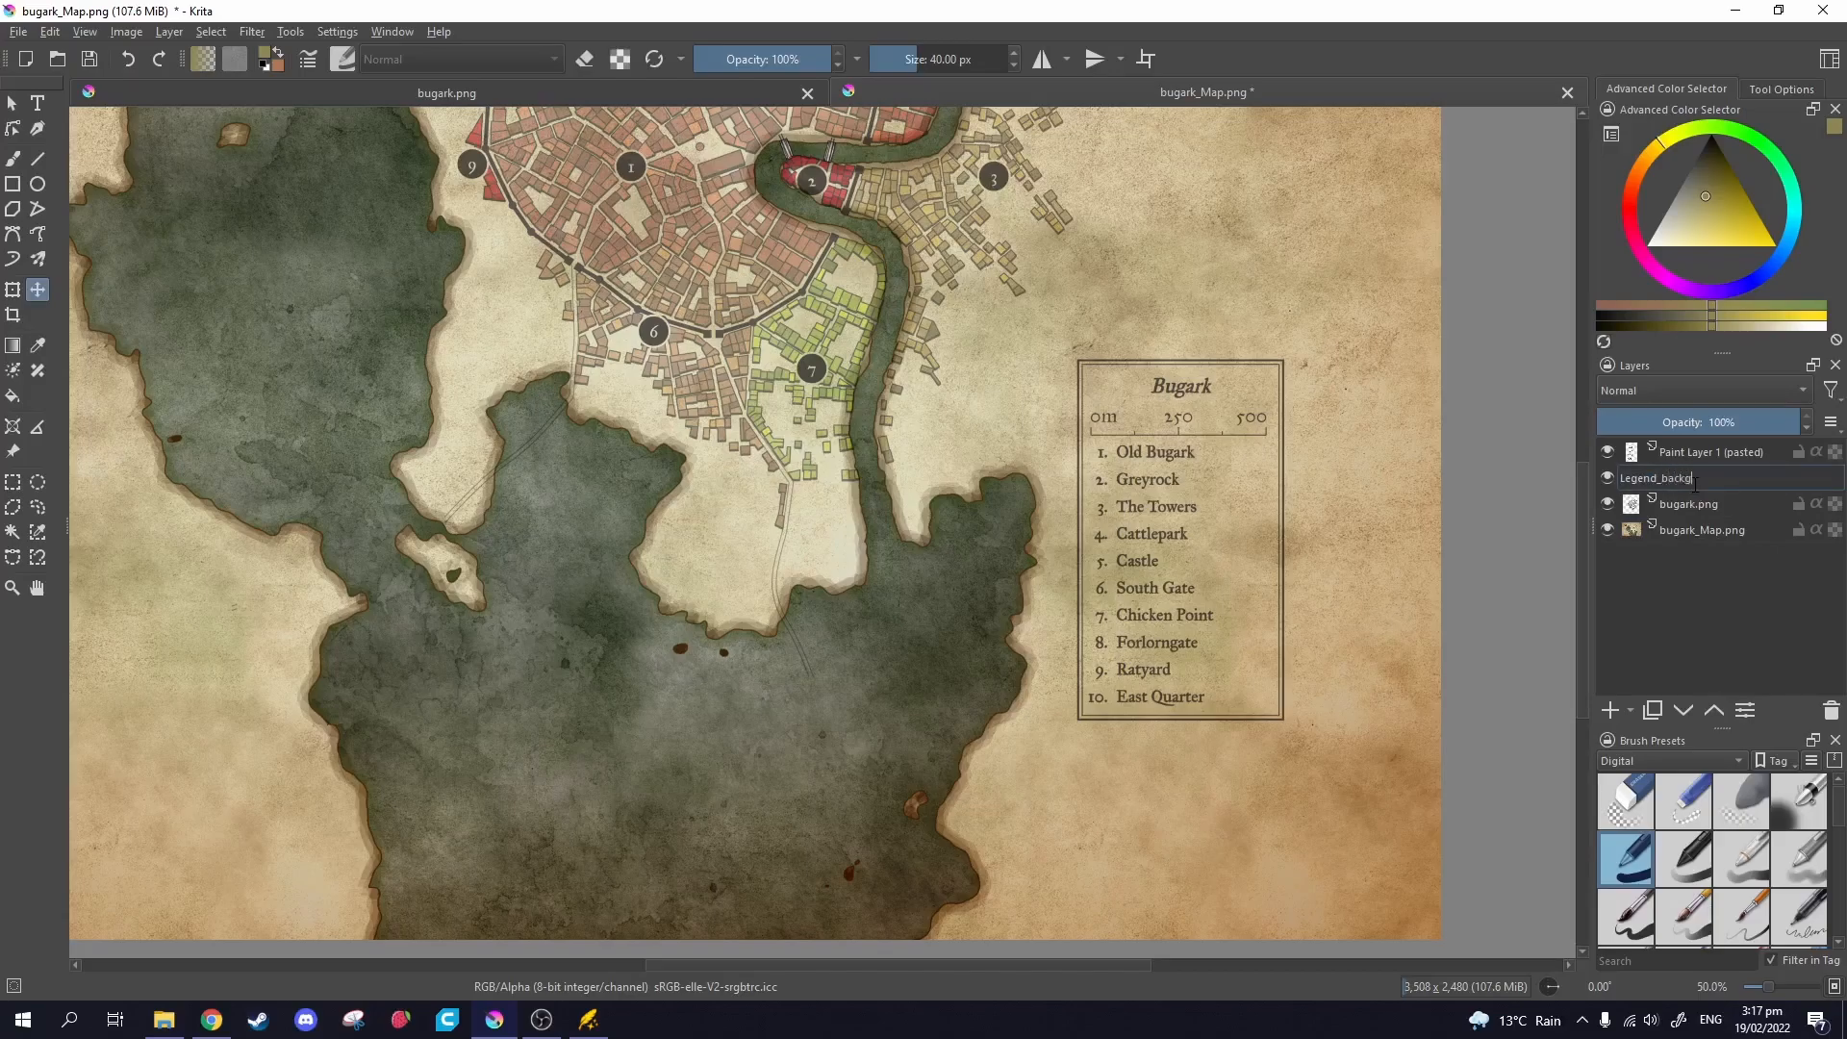
# Name the legend layers Legend_background and Legend.
pyautogui.press('Return')
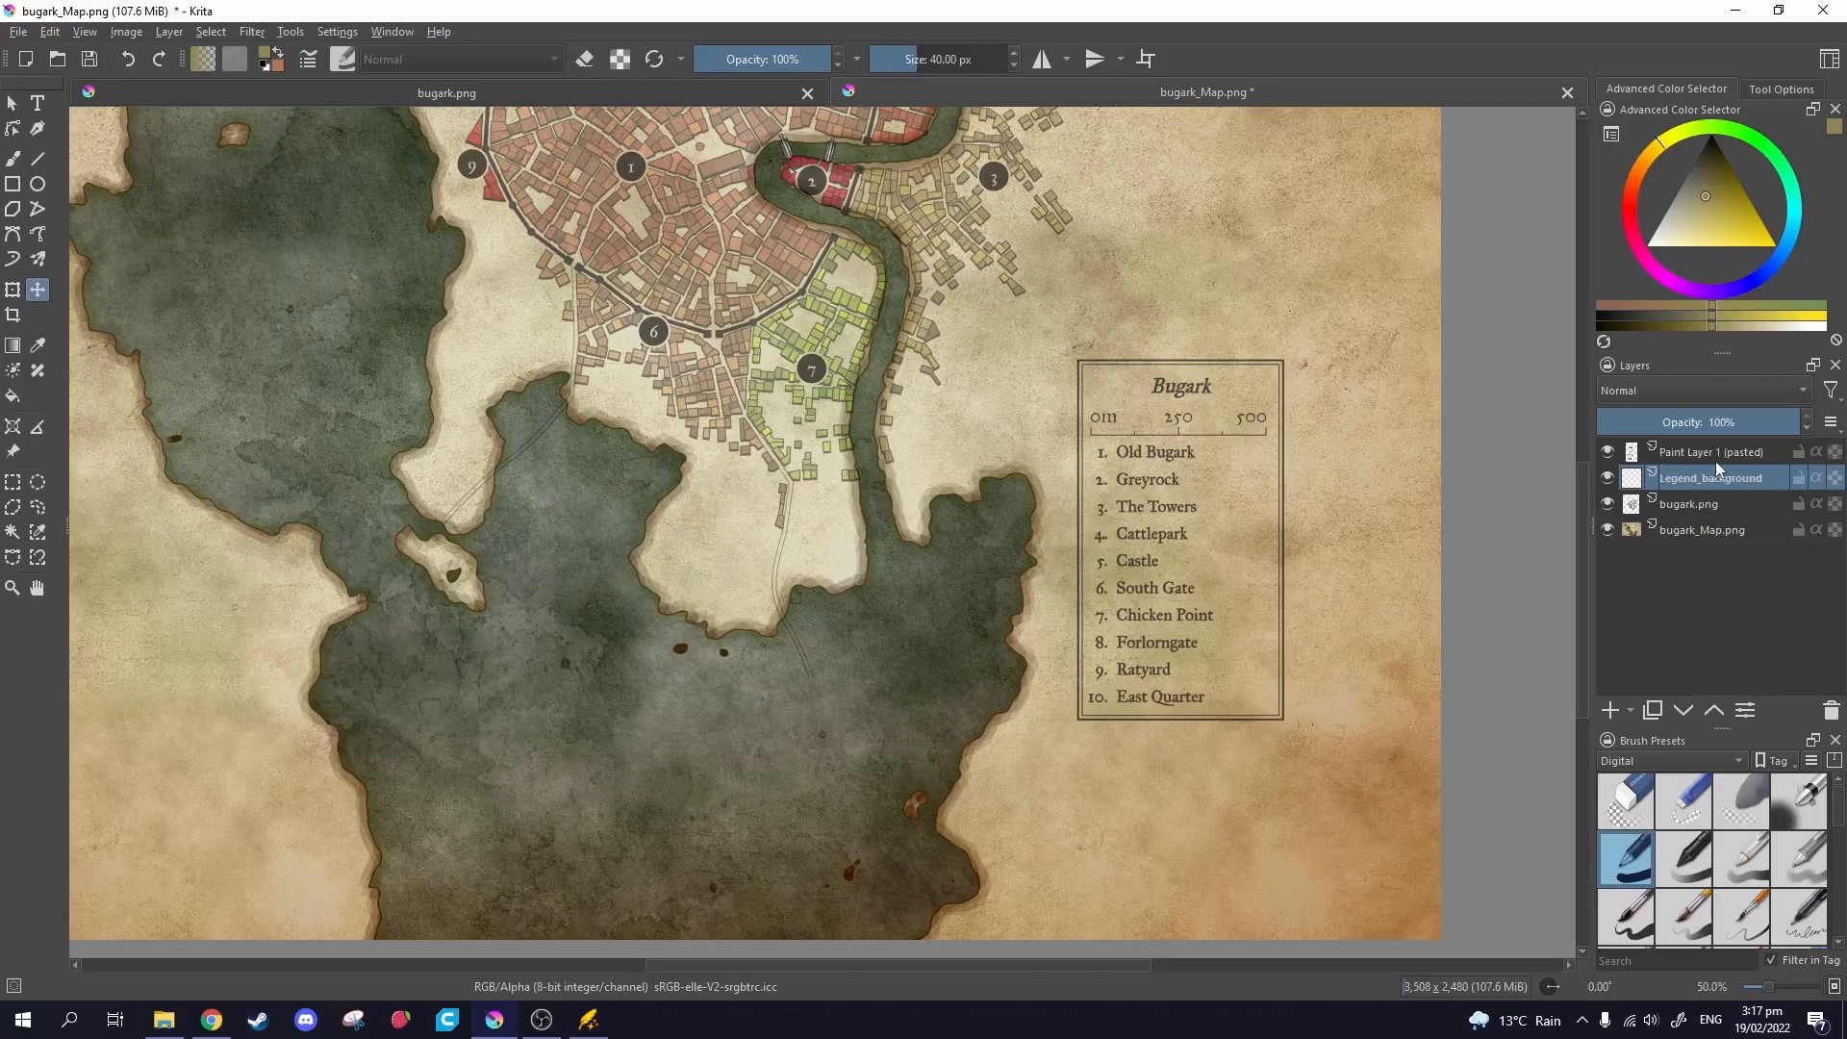
pyautogui.rightClick(1716, 459)
pyautogui.click(1721, 433)
pyautogui.doubleClick(1717, 456)
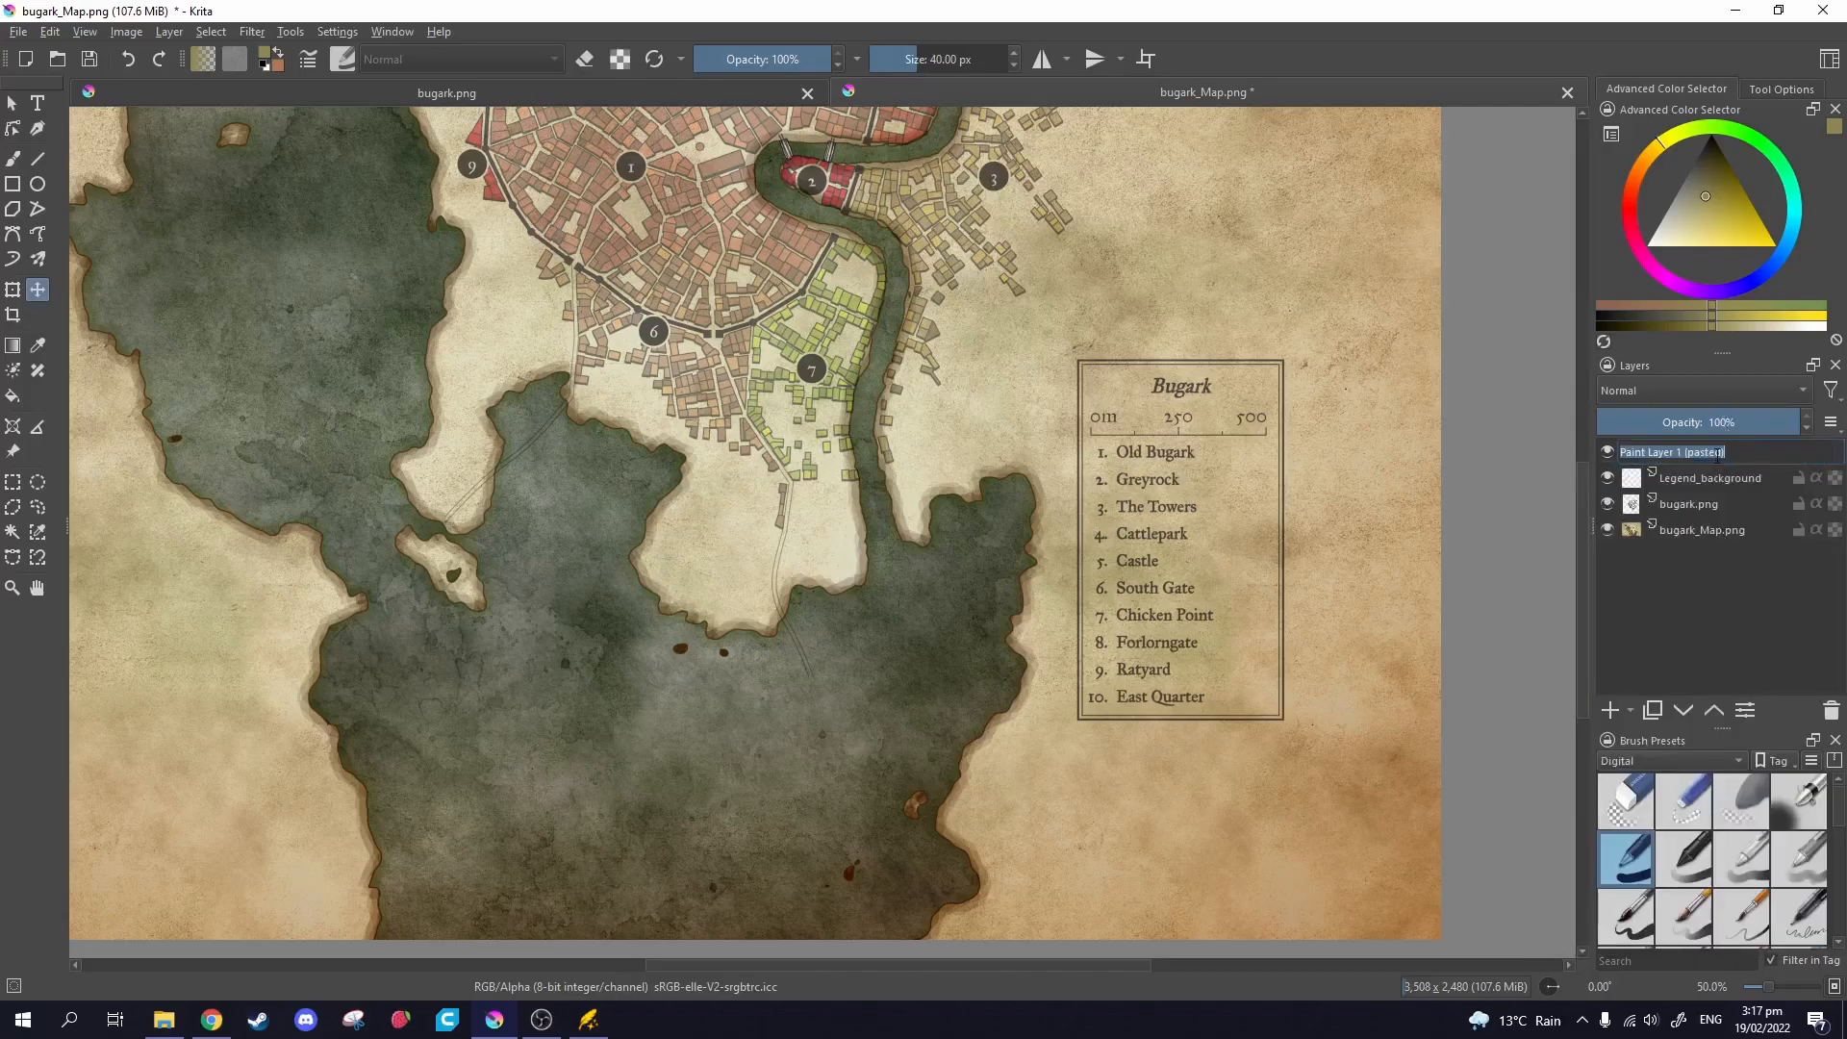
pyautogui.write('Legend')
pyautogui.press('Return')
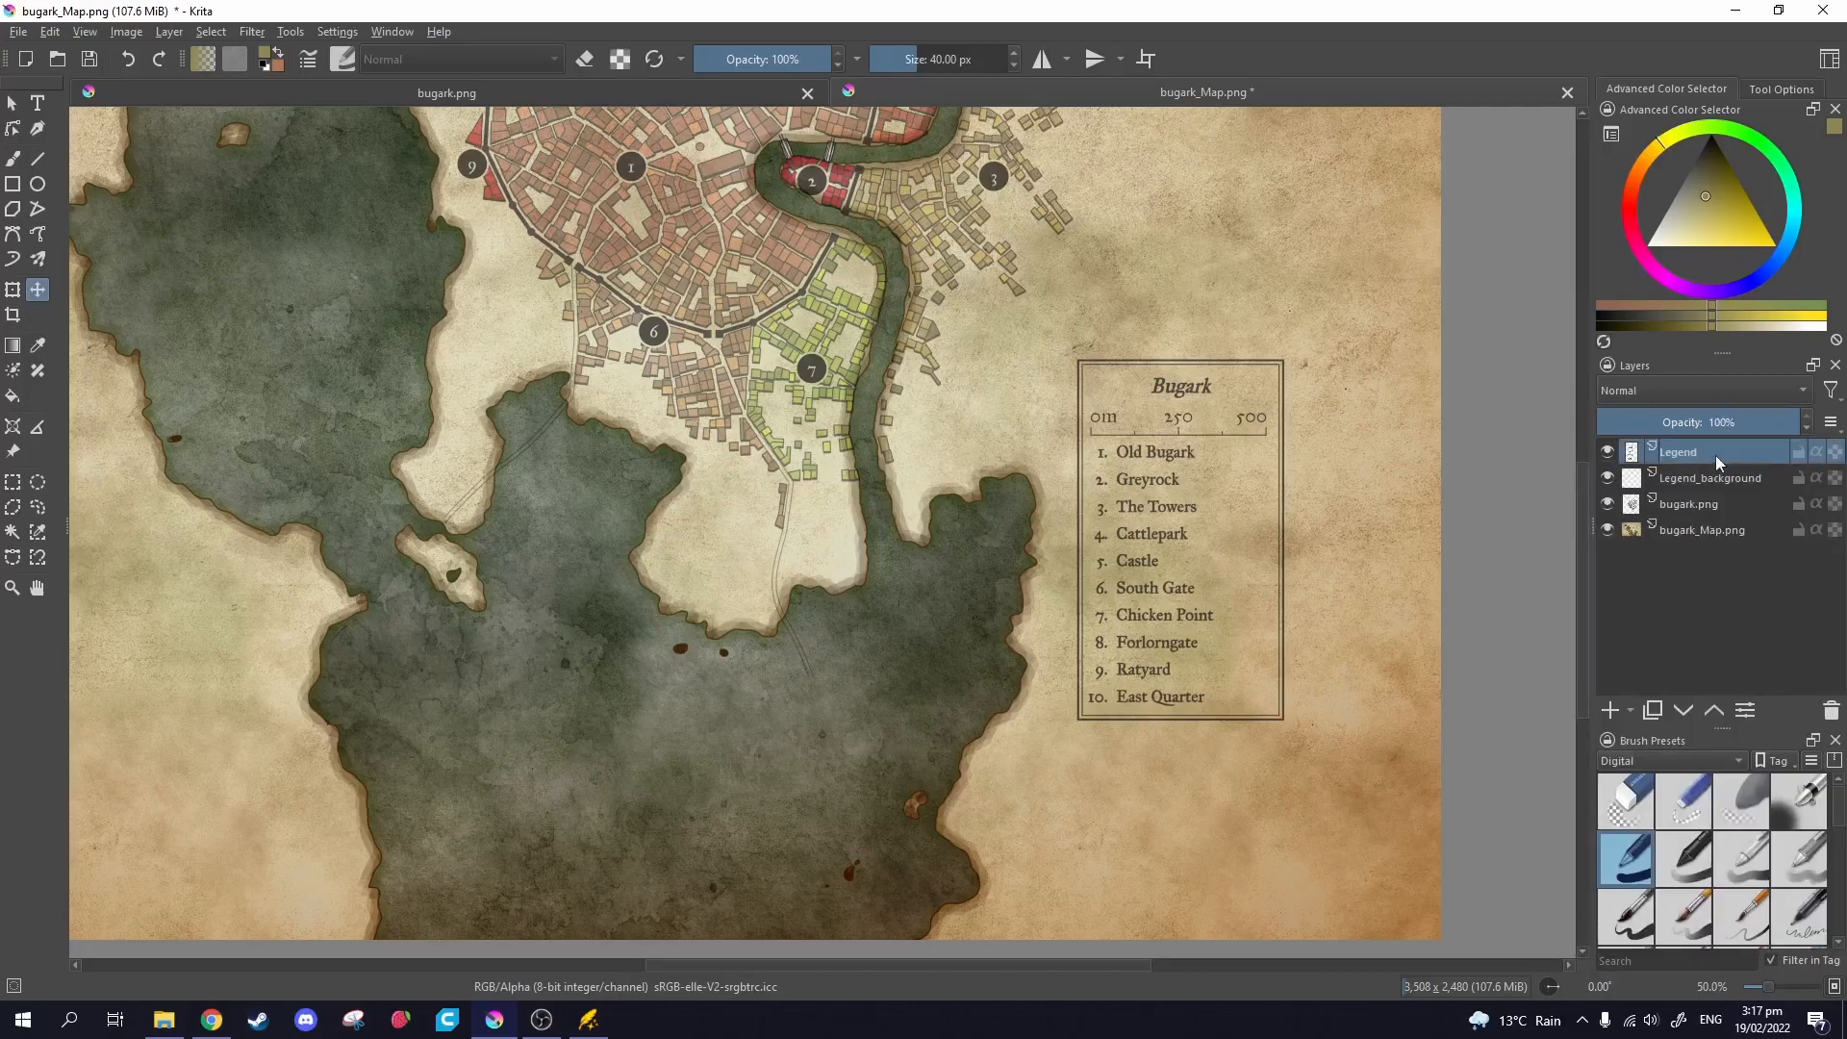
# Select both legend layers and Quick Group them.
pyautogui.keyDown('shift'); pyautogui.click(1727, 503); pyautogui.keyUp('shift')
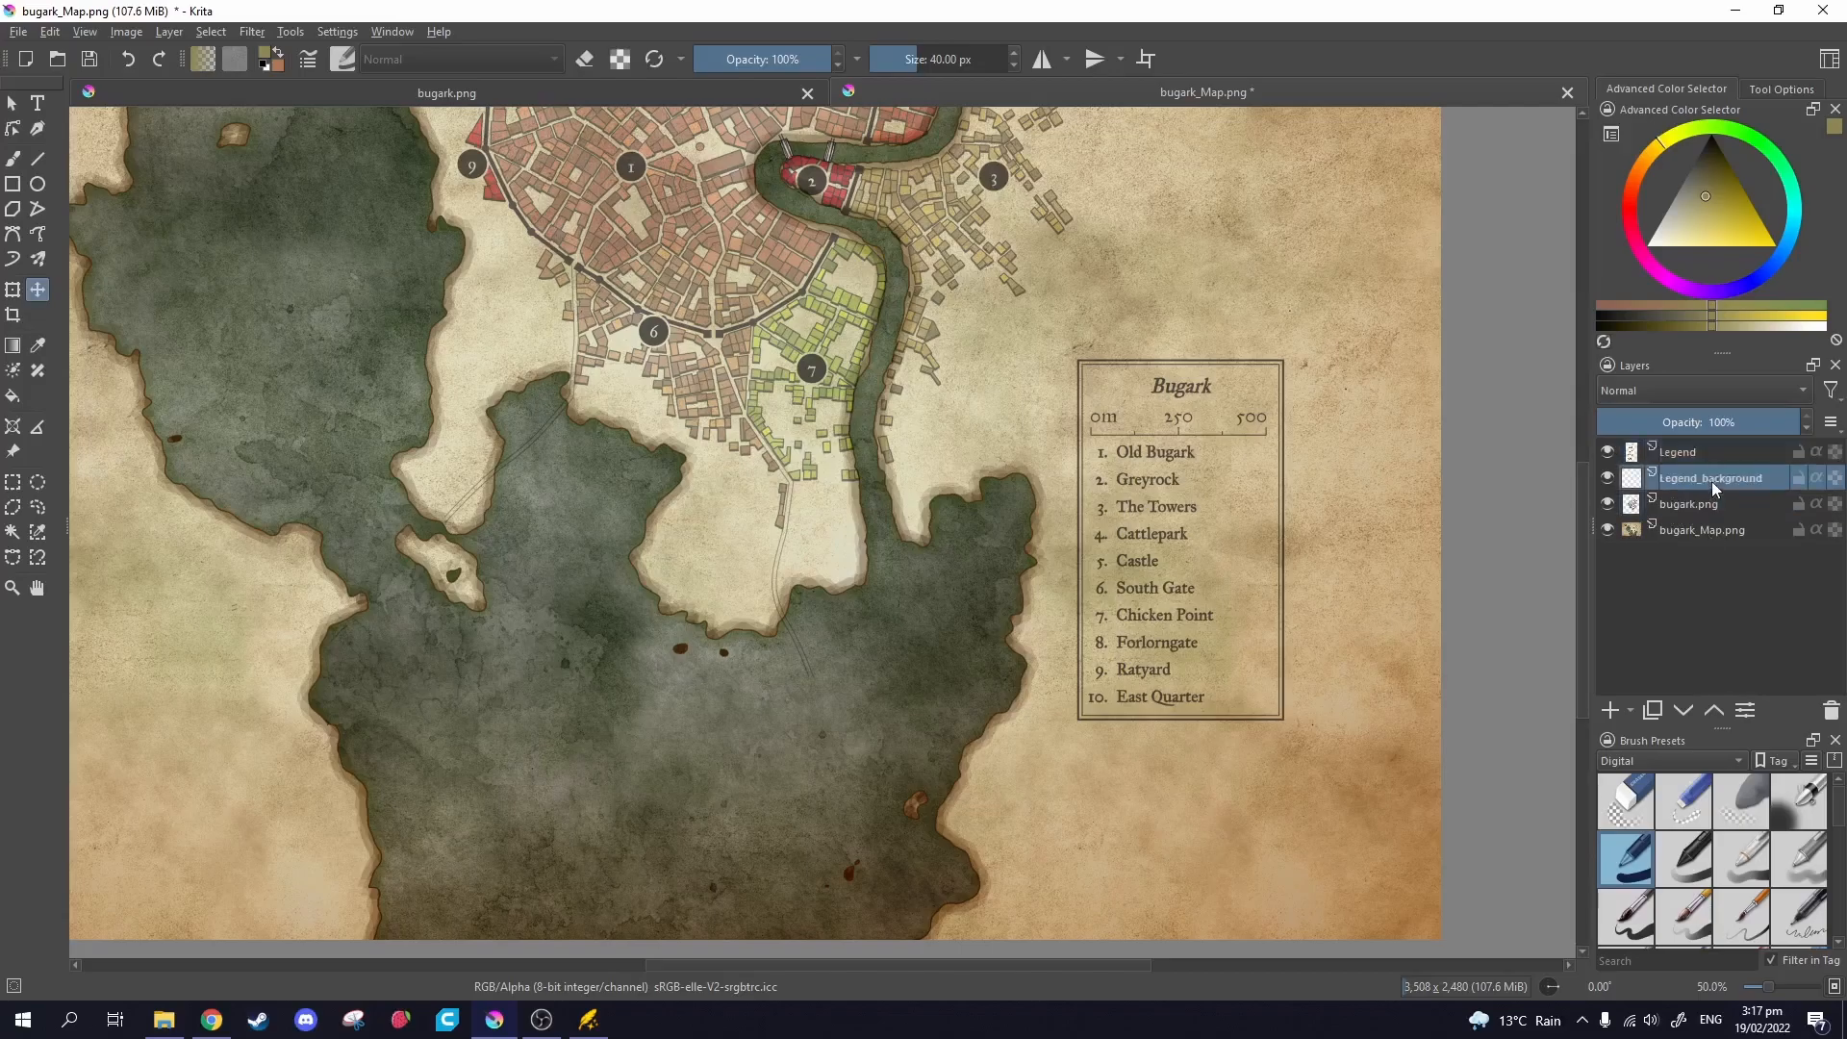
pyautogui.rightClick(1699, 484)
pyautogui.moveTo(1597, 727)
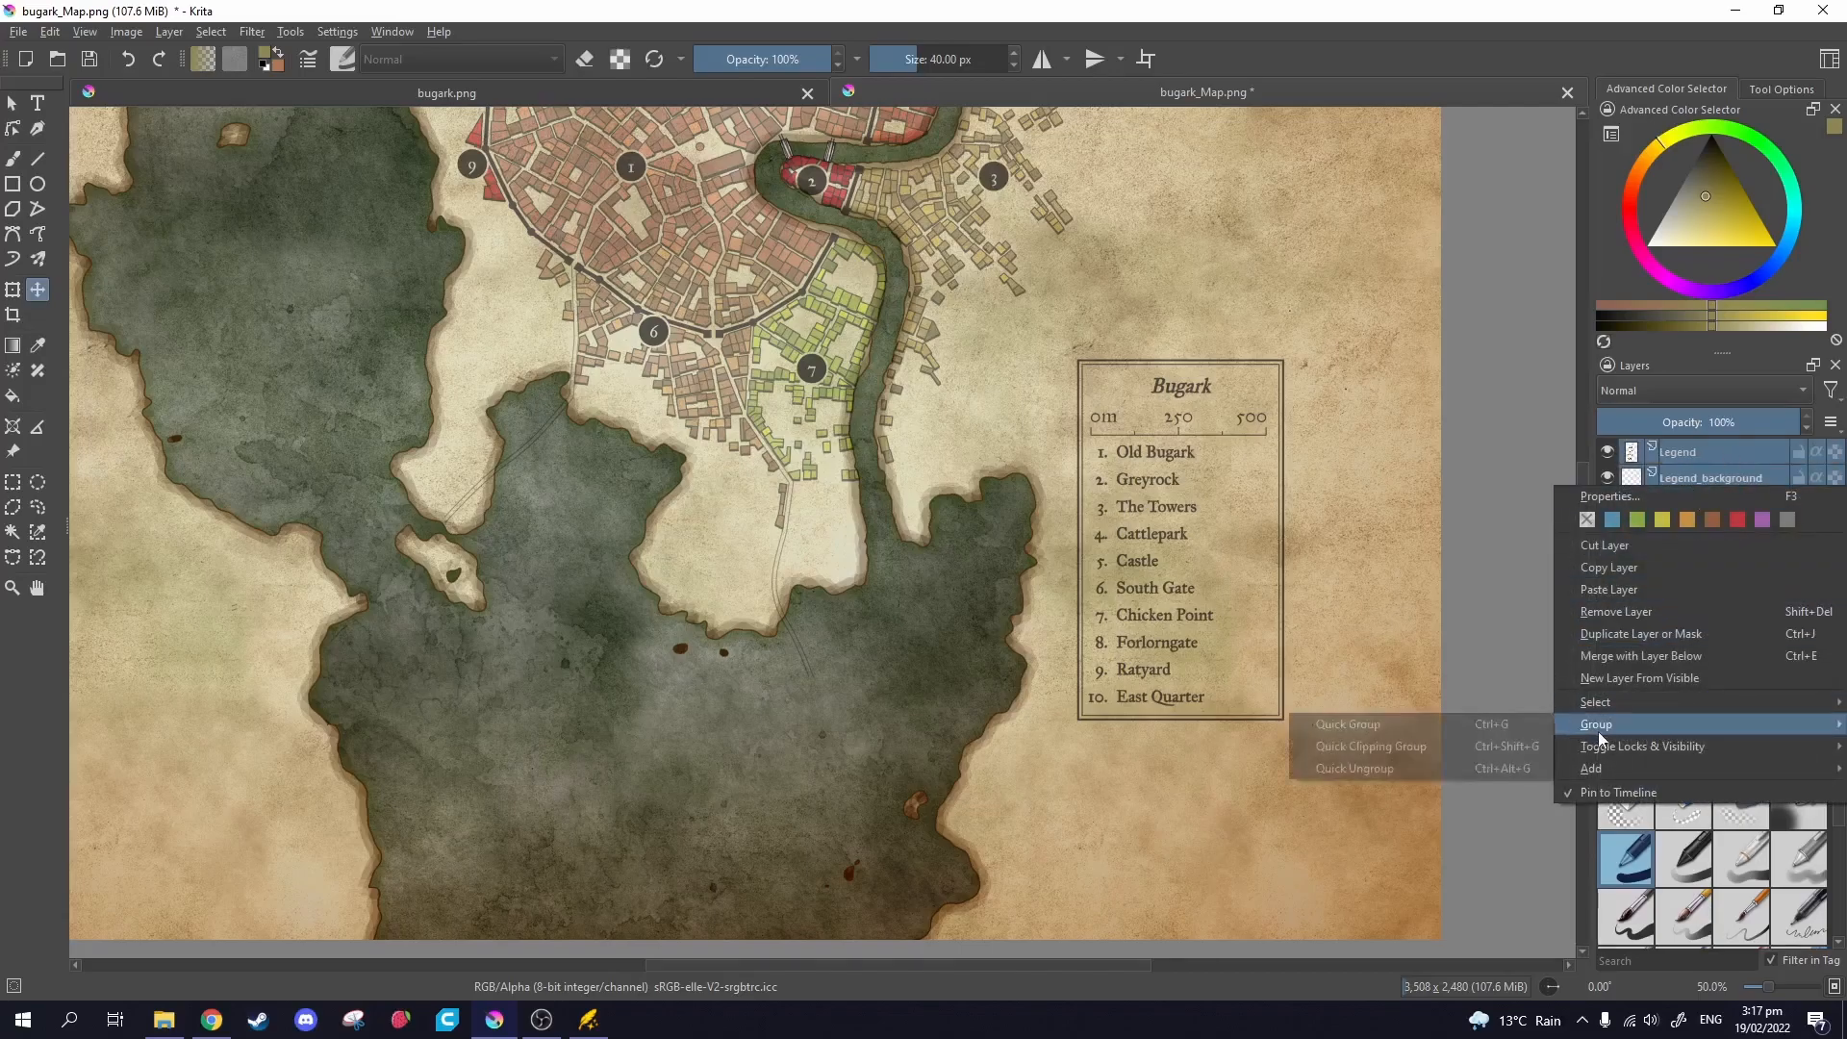
pyautogui.click(1381, 726)
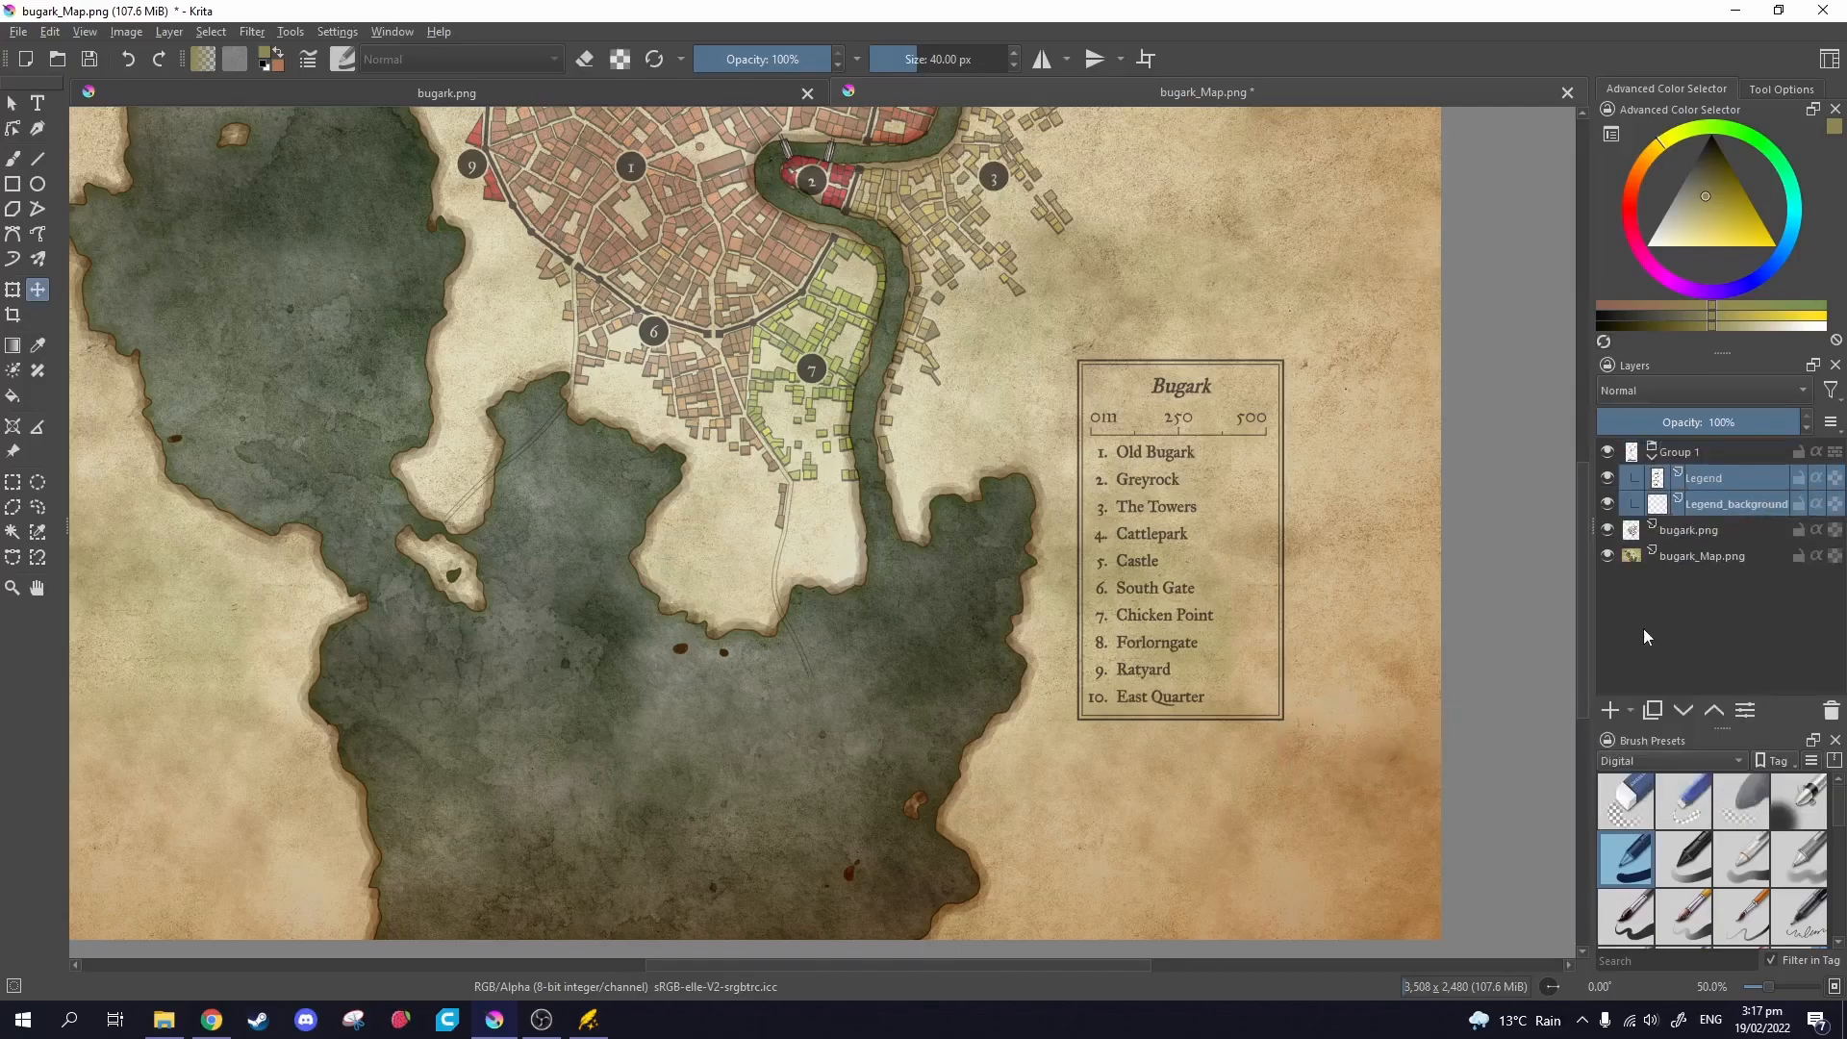
# Rename the new group to Legend and select the Legend_background layer.
pyautogui.doubleClick(1707, 450)
pyautogui.write('Le')
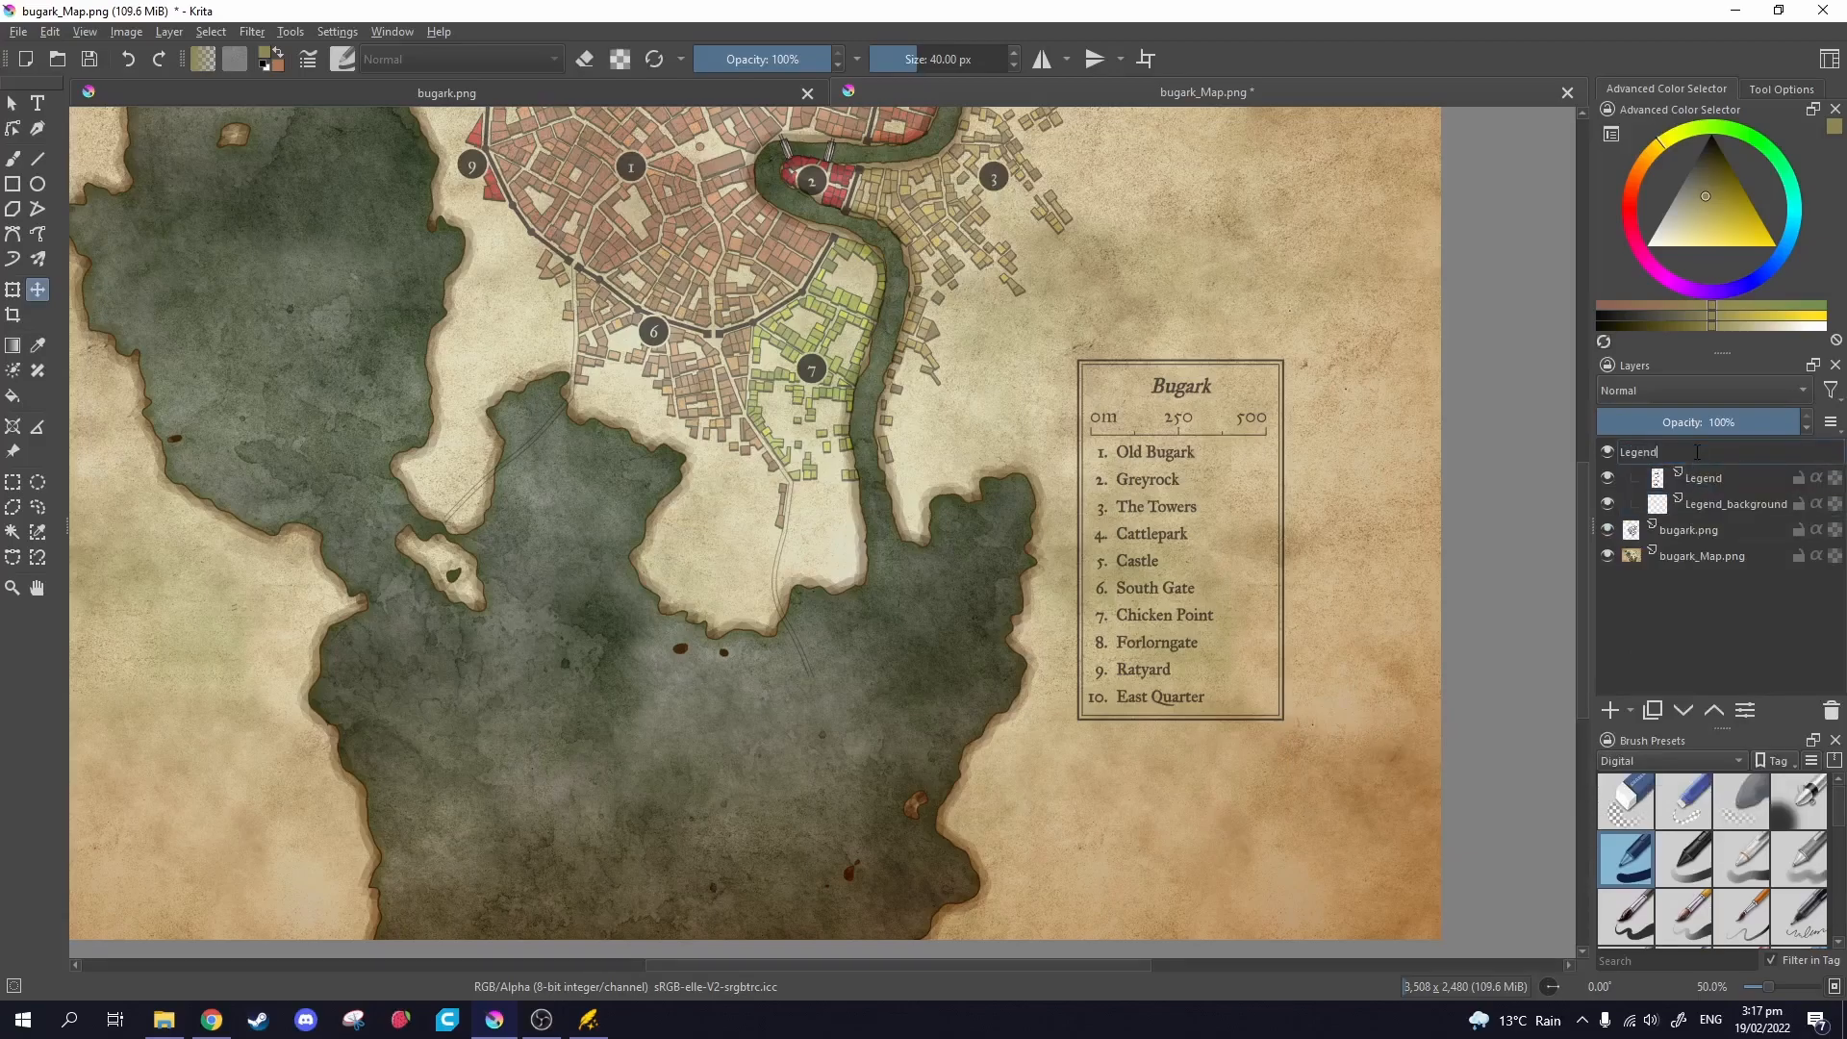
pyautogui.write('gend')
pyautogui.press('Return')
pyautogui.click(1652, 460)
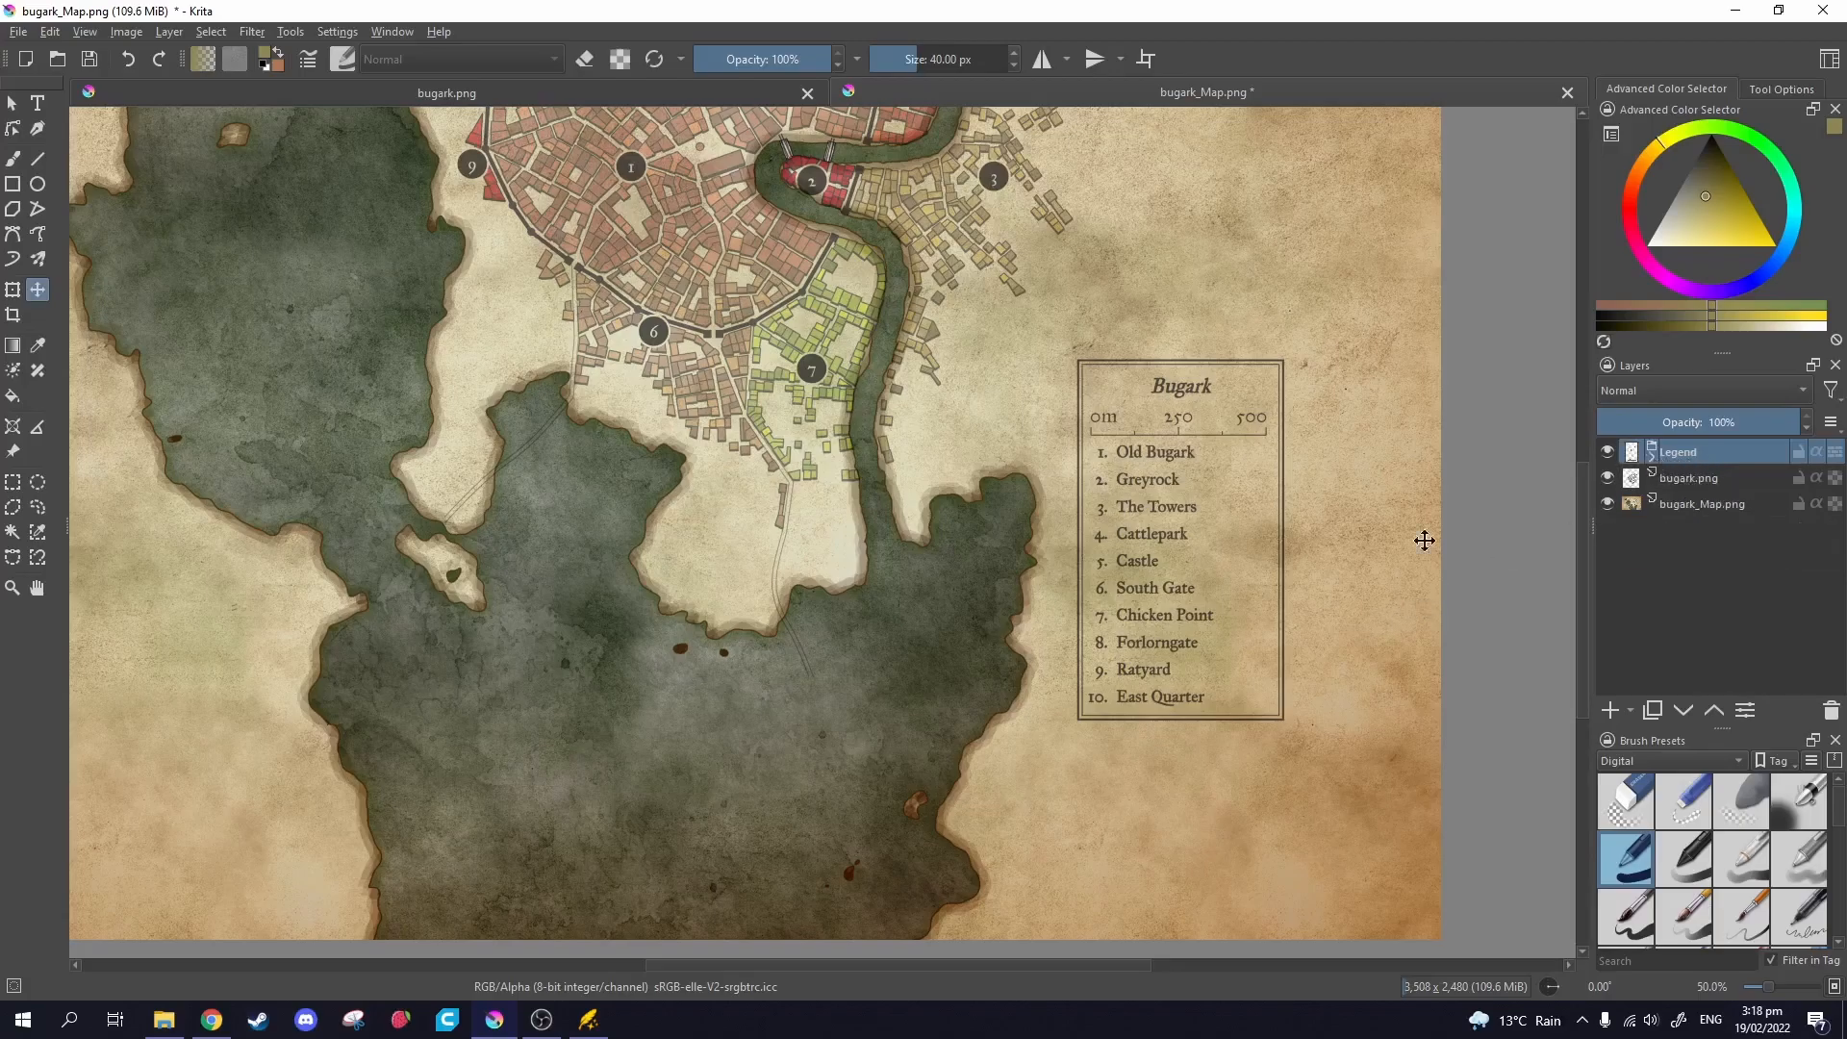
pyautogui.click(1651, 459)
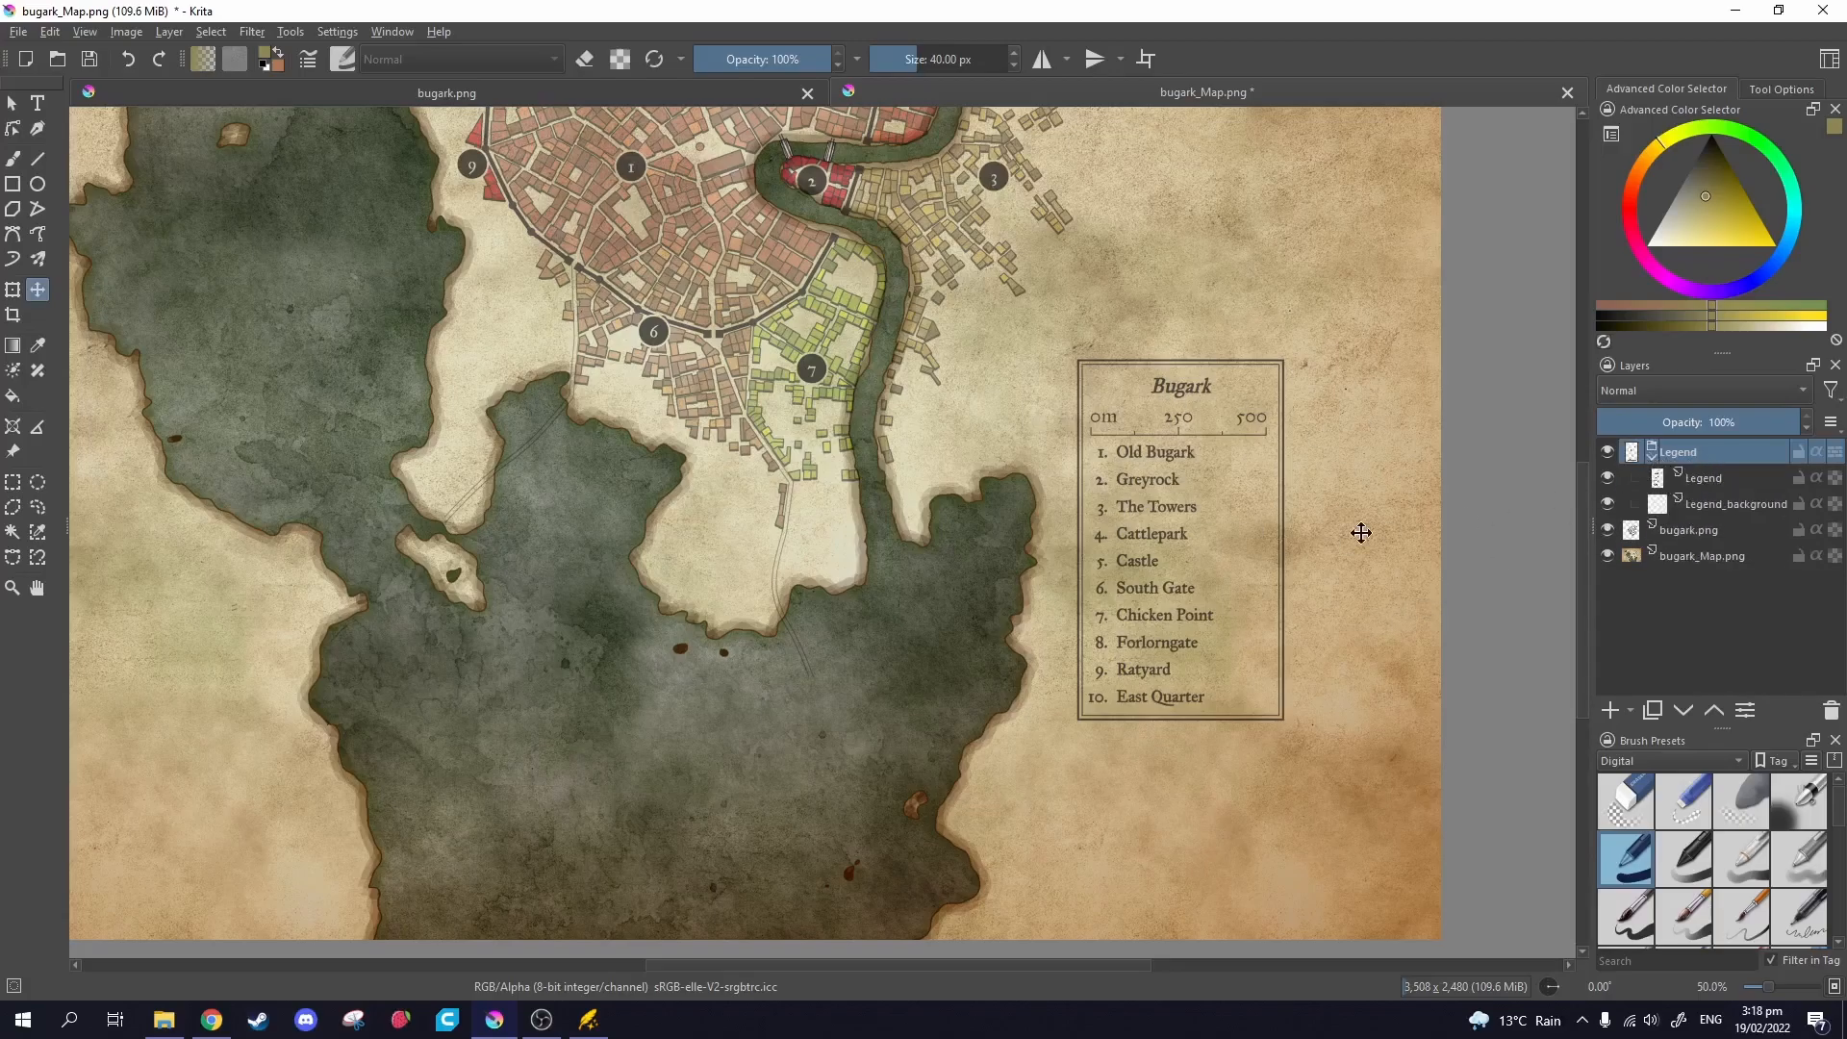
pyautogui.click(1731, 504)
# Draw a rectangular selection around the legend list.
pyautogui.click(12, 481)
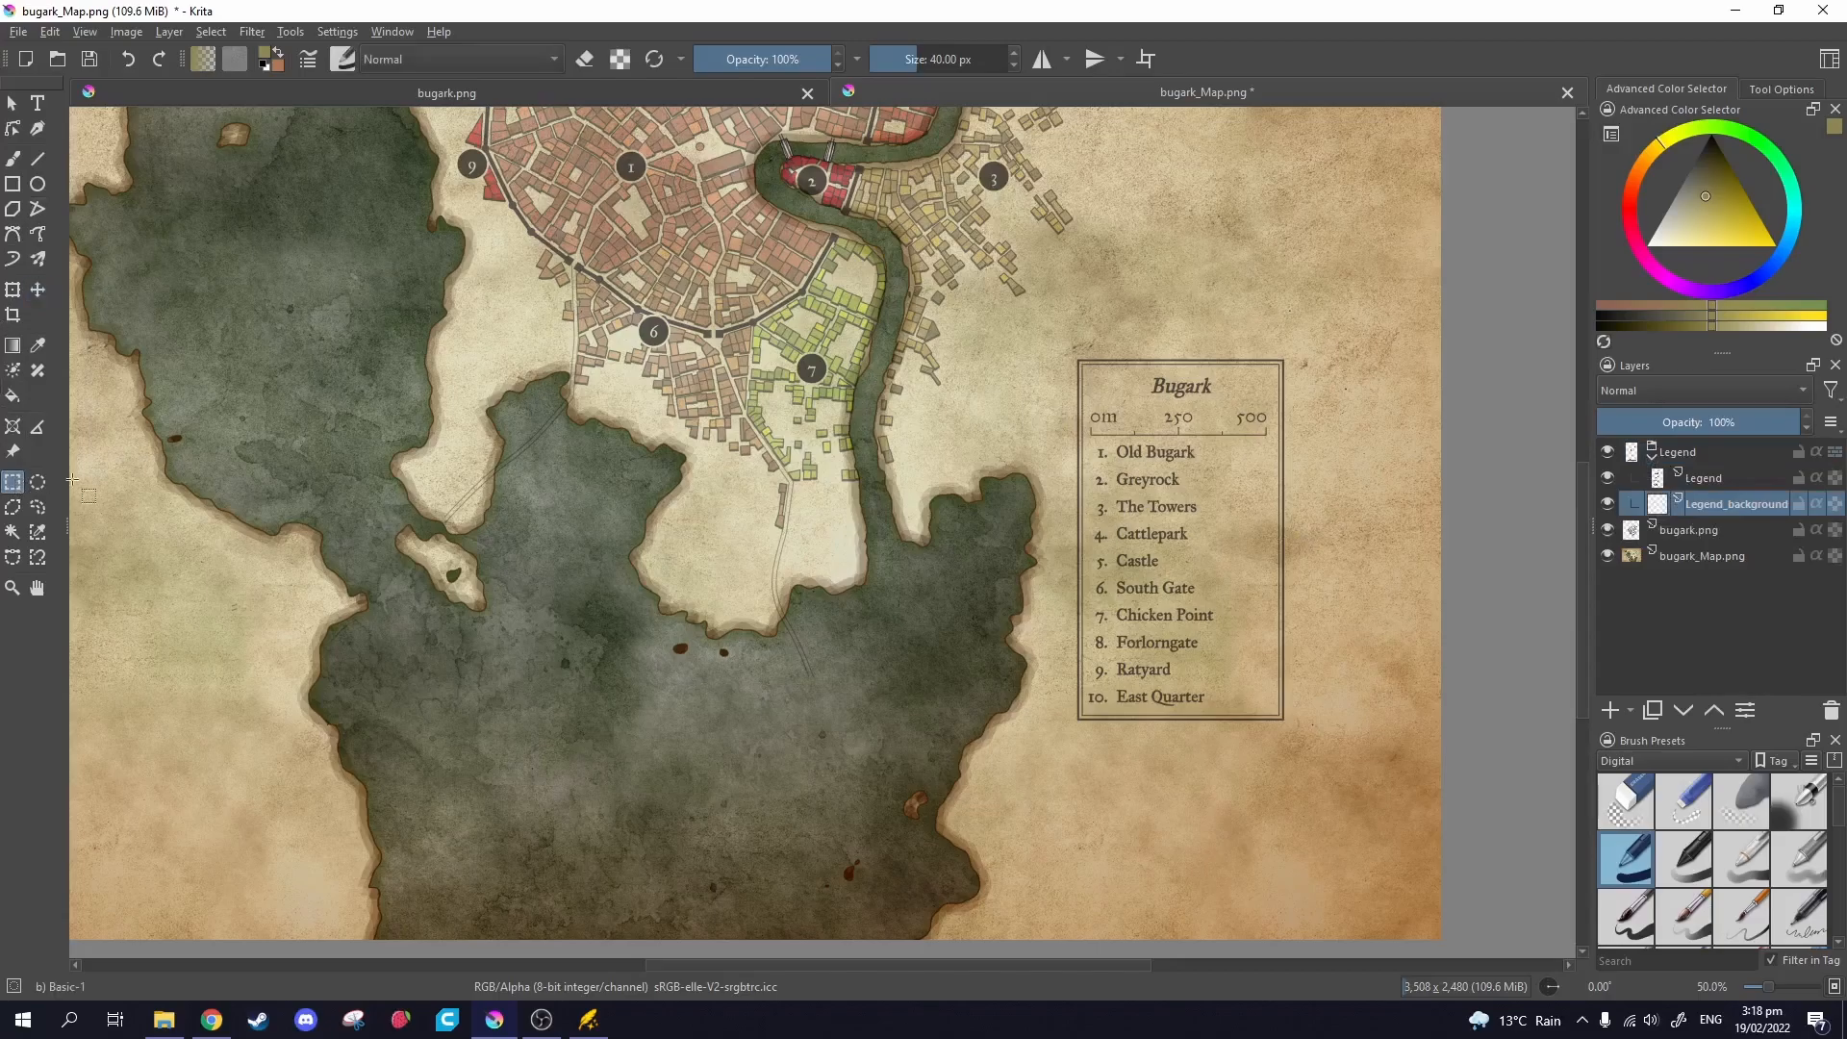
pyautogui.scroll(2, 1145, 348)
pyautogui.moveTo(1014, 375); pyautogui.dragTo(1334, 874)
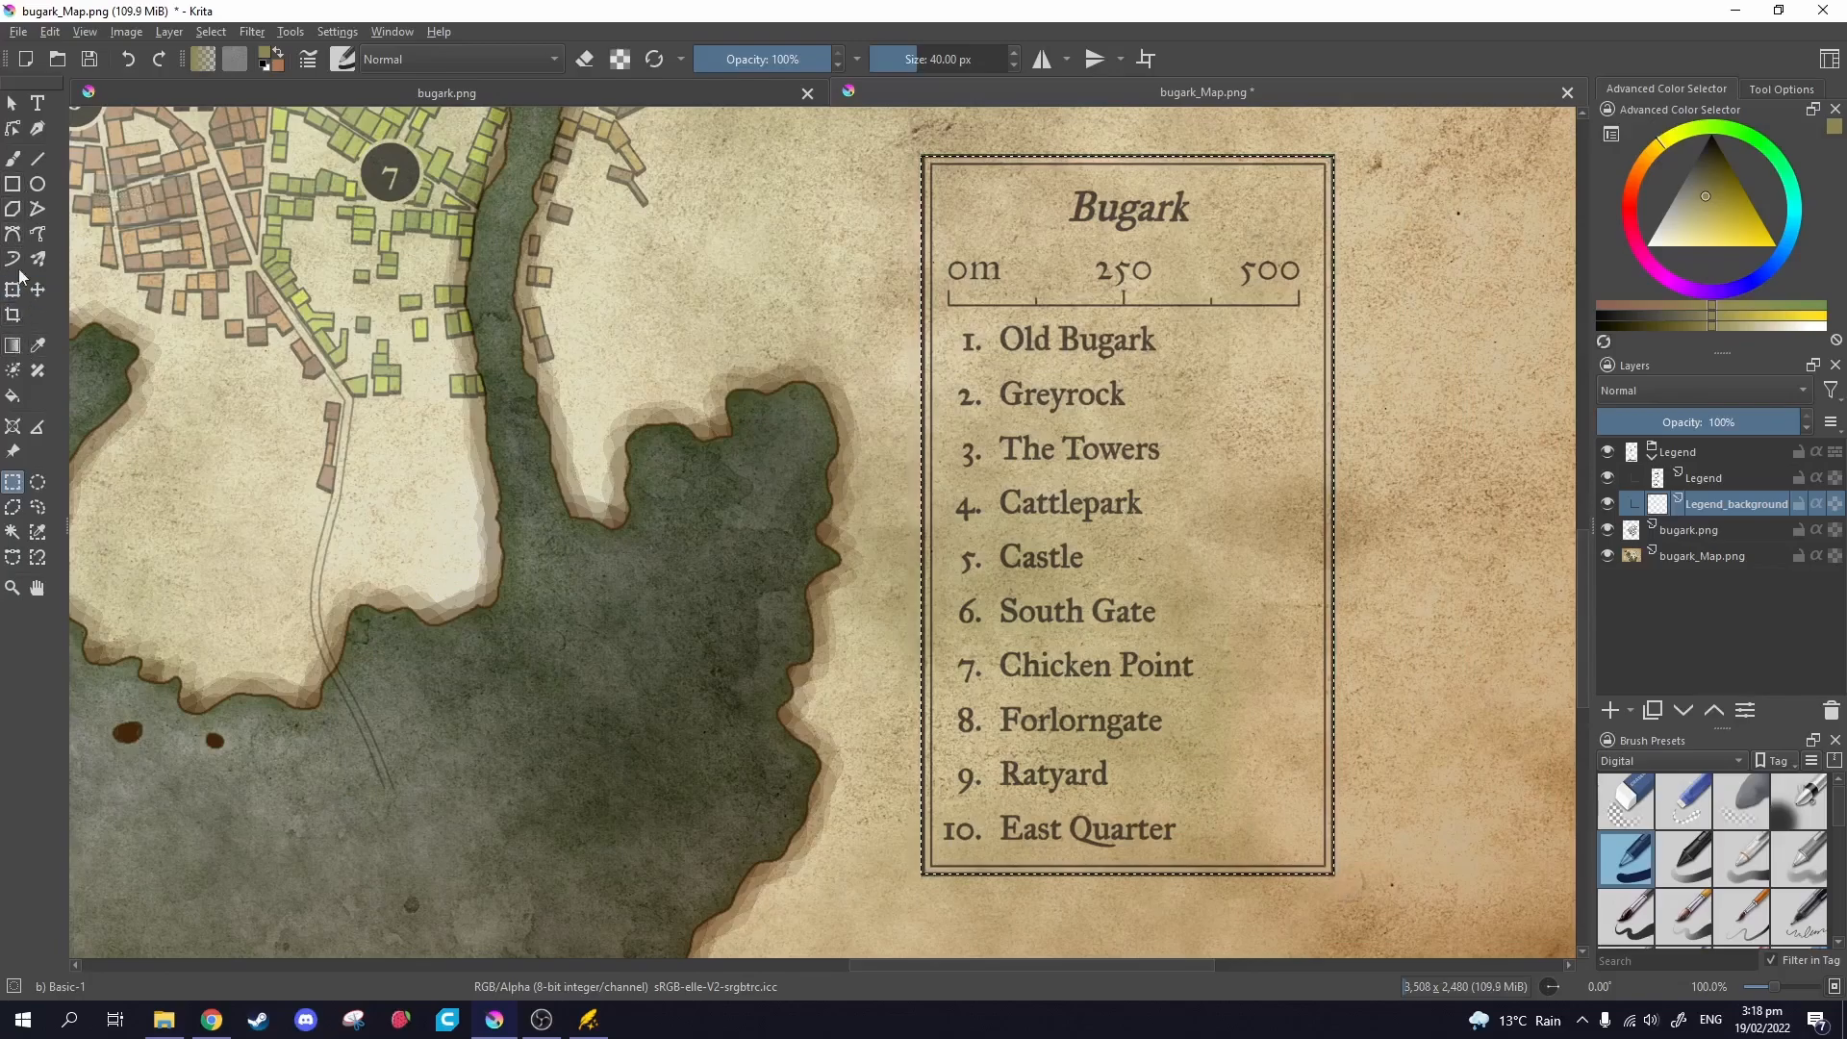
# Fill the selected legend area with olive green using the Fill tool.
pyautogui.click(14, 394)
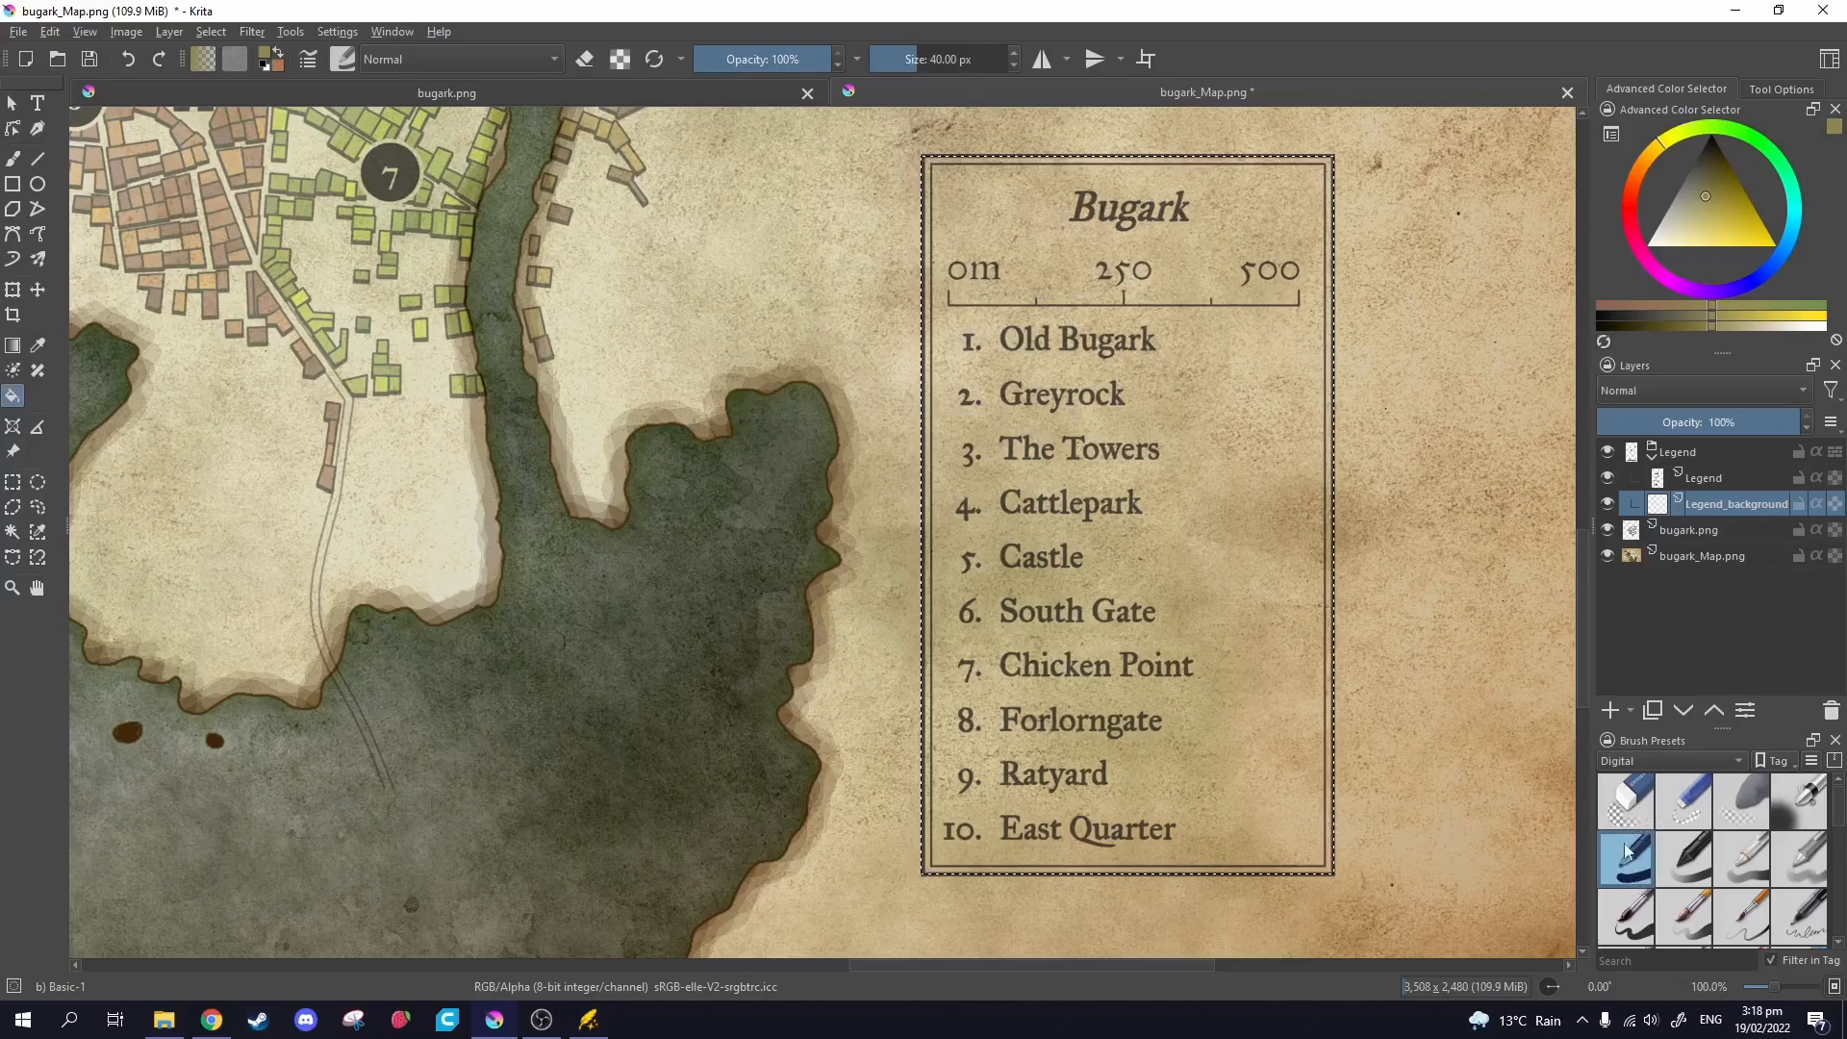
pyautogui.moveTo(1675, 189); pyautogui.dragTo(1694, 200)
pyautogui.click(1250, 486)
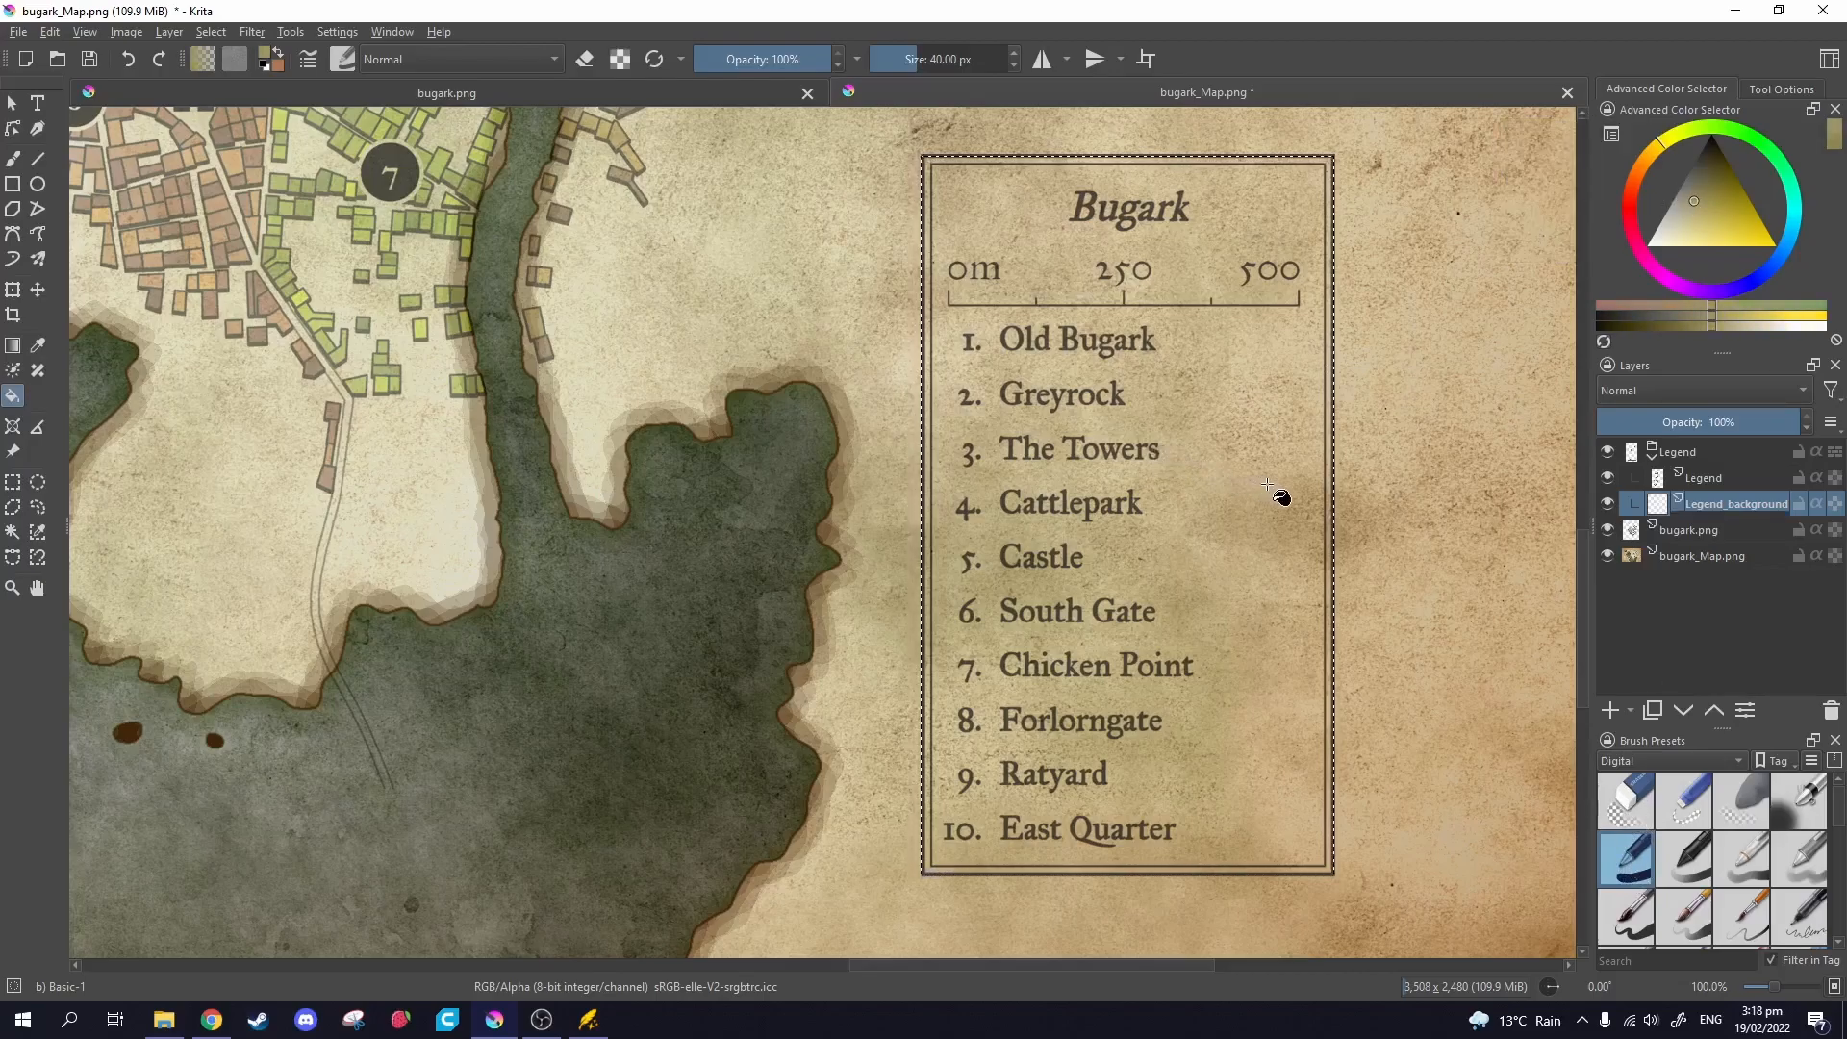
pyautogui.scroll(-3, 1236, 657)
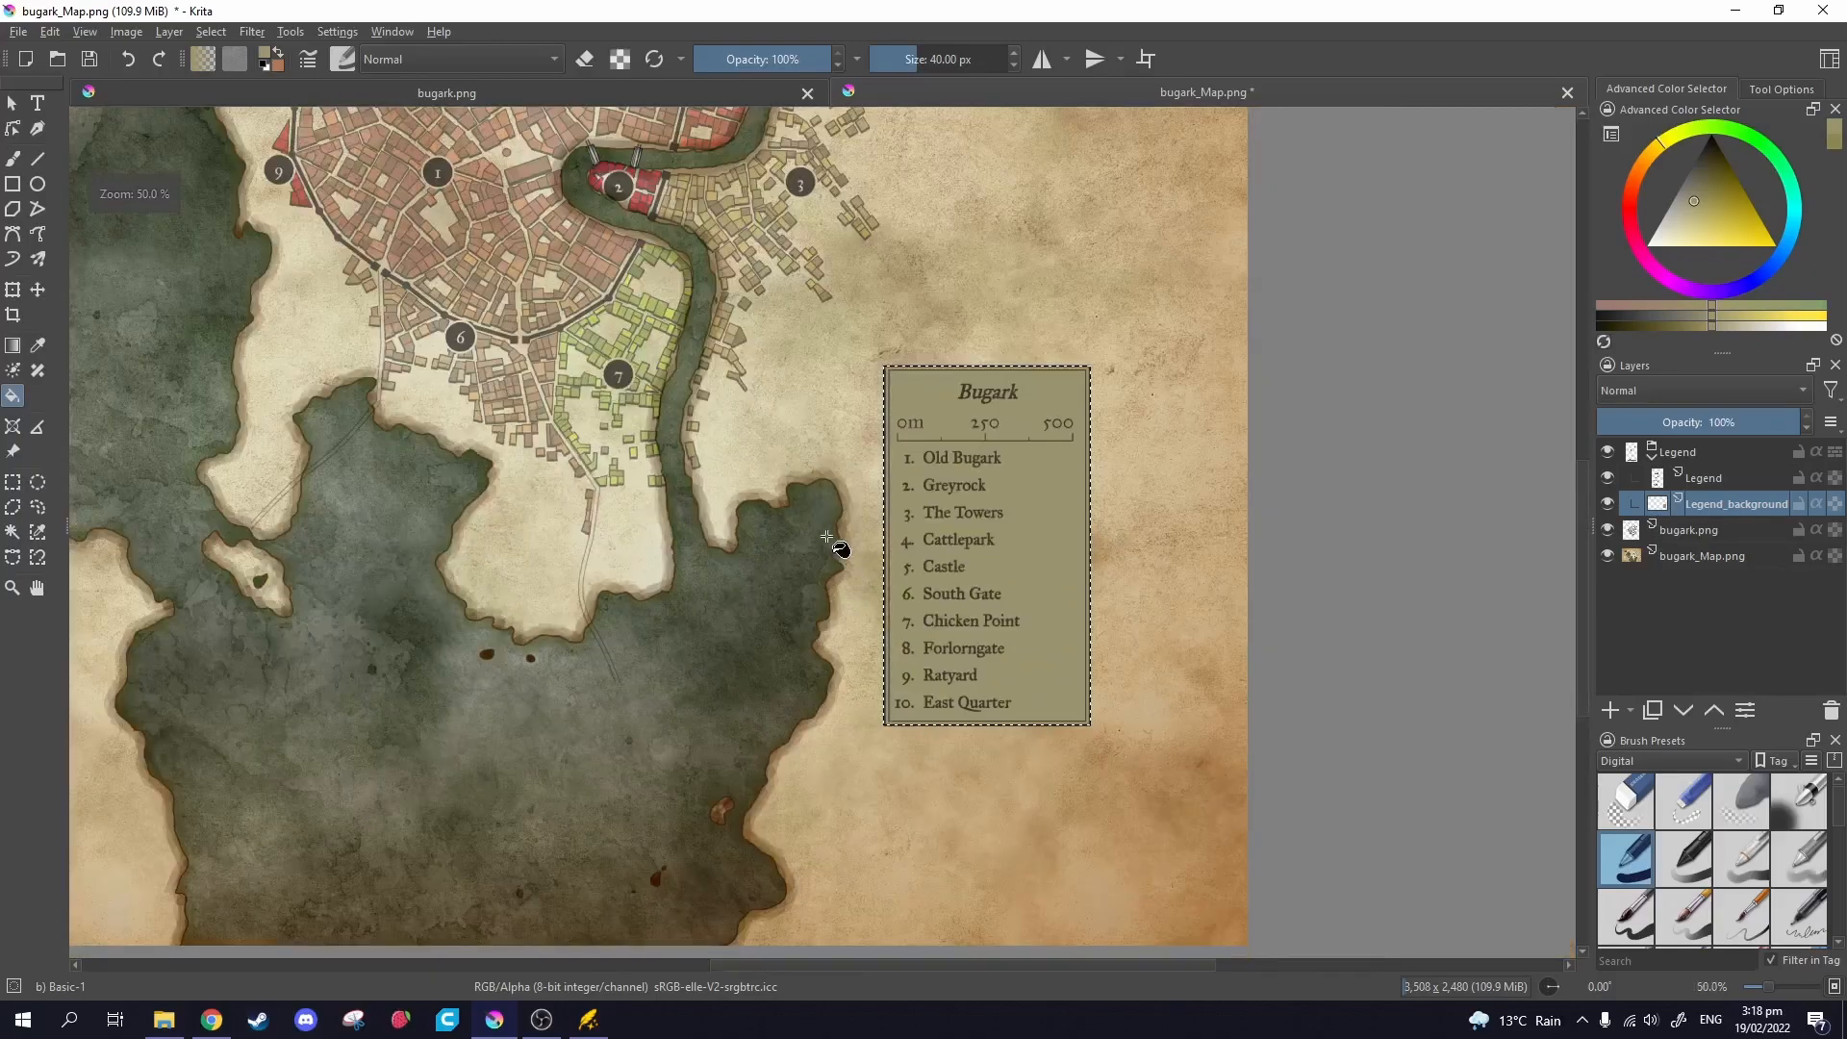
pyautogui.scroll(1, 1221, 691)
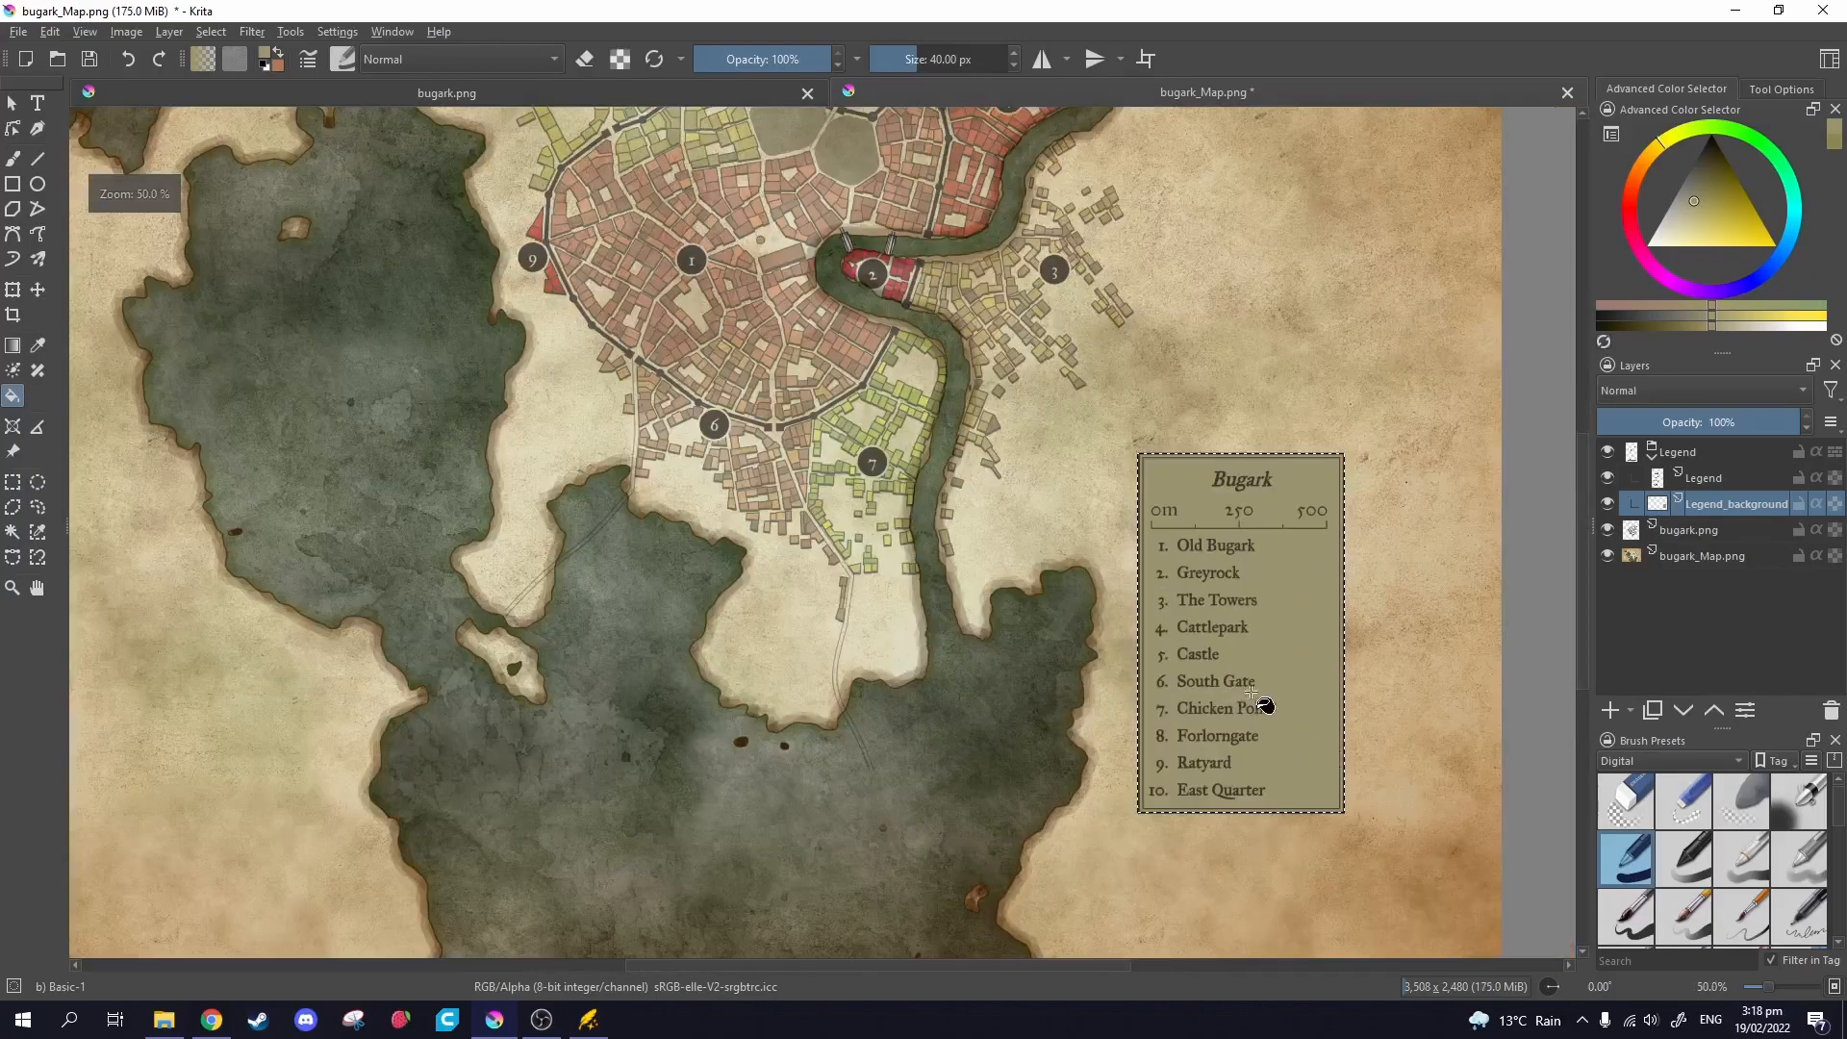
# Select the Legend group and test-nudge the legend box with the Move tool.
pyautogui.click(1684, 461)
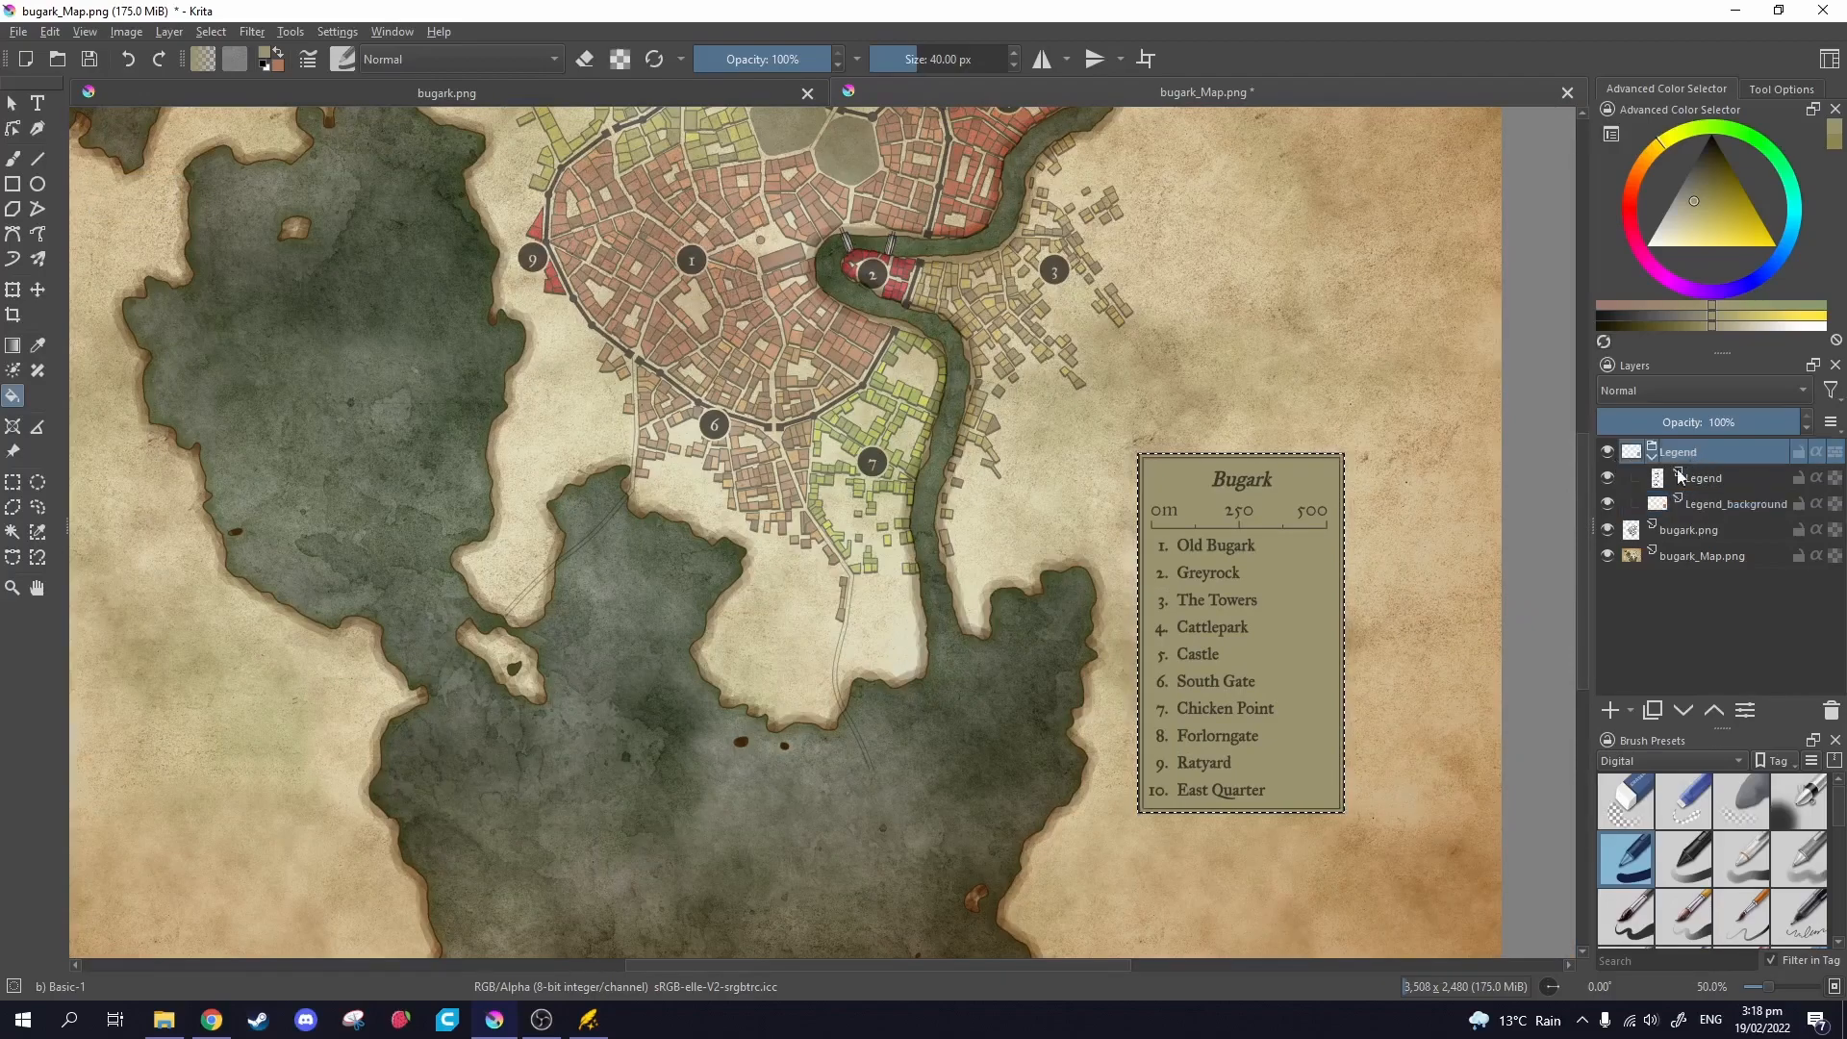
pyautogui.click(38, 290)
pyautogui.moveTo(1326, 582); pyautogui.dragTo(1255, 732)
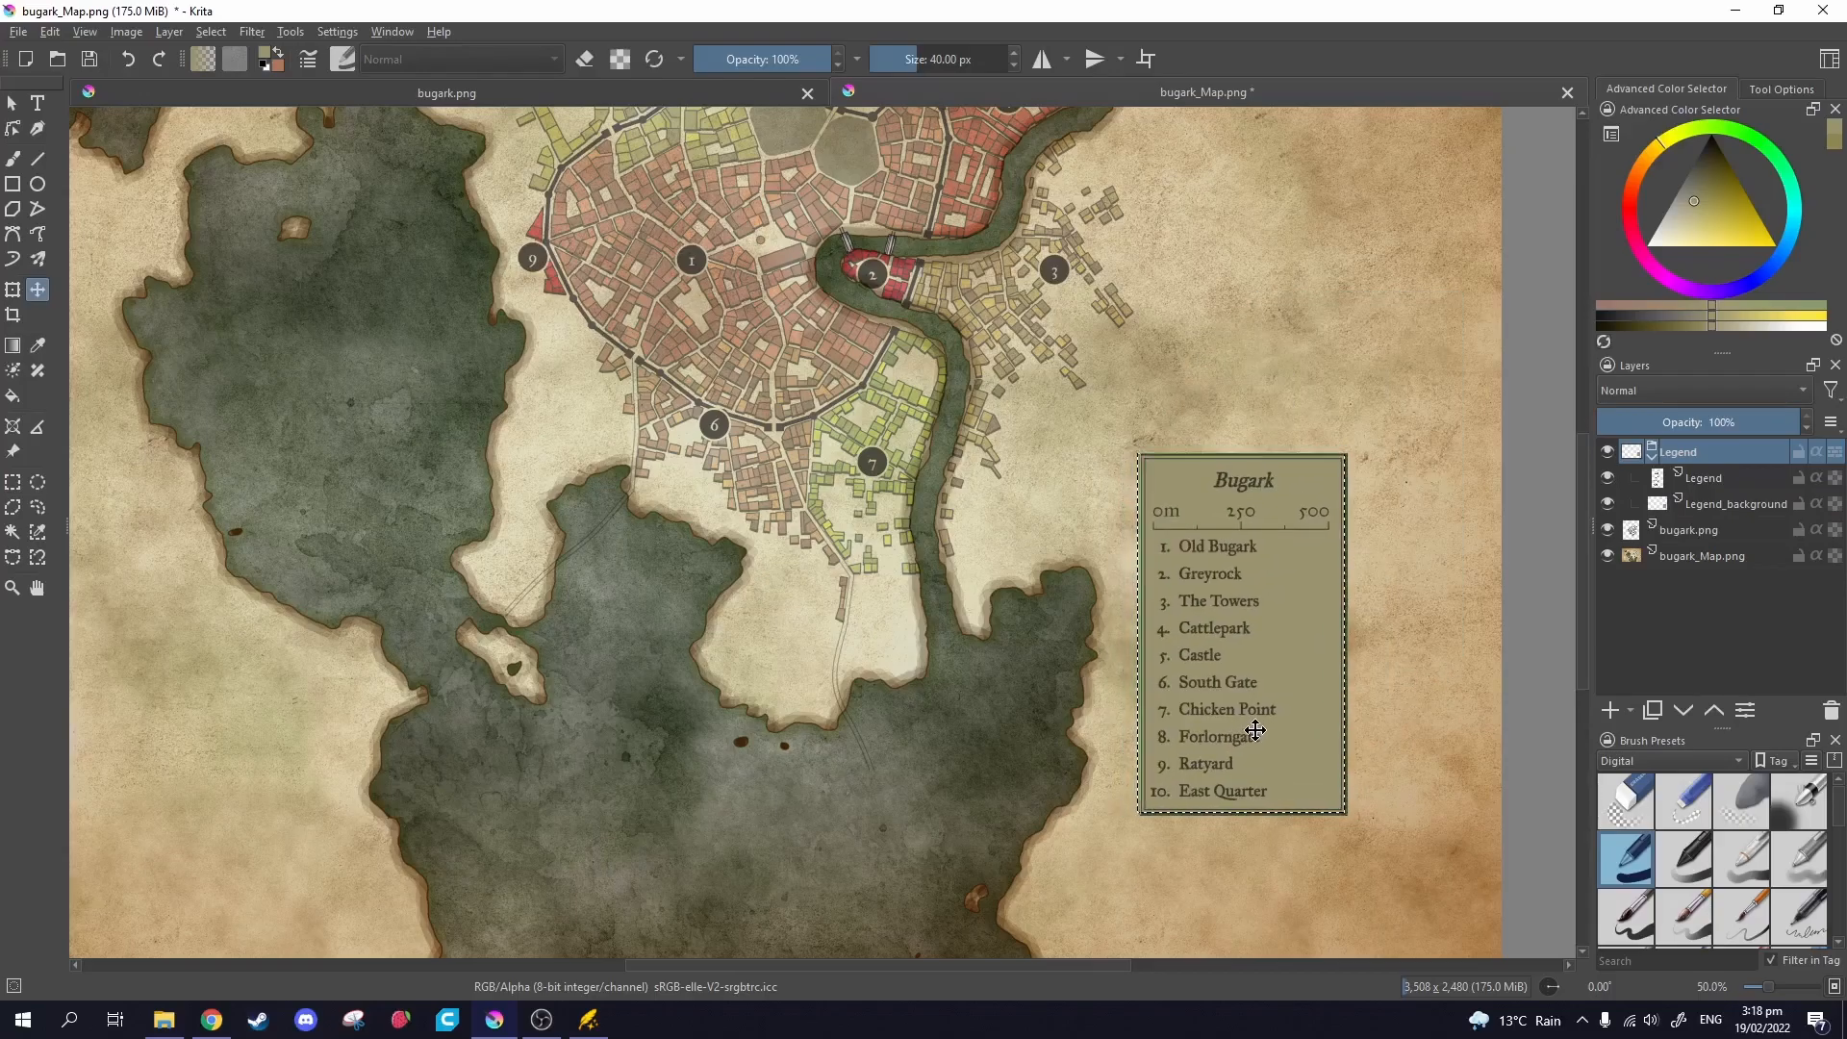
# Clear the selection and lower Legend_background opacity to 56% in its properties.
pyautogui.click(13, 481)
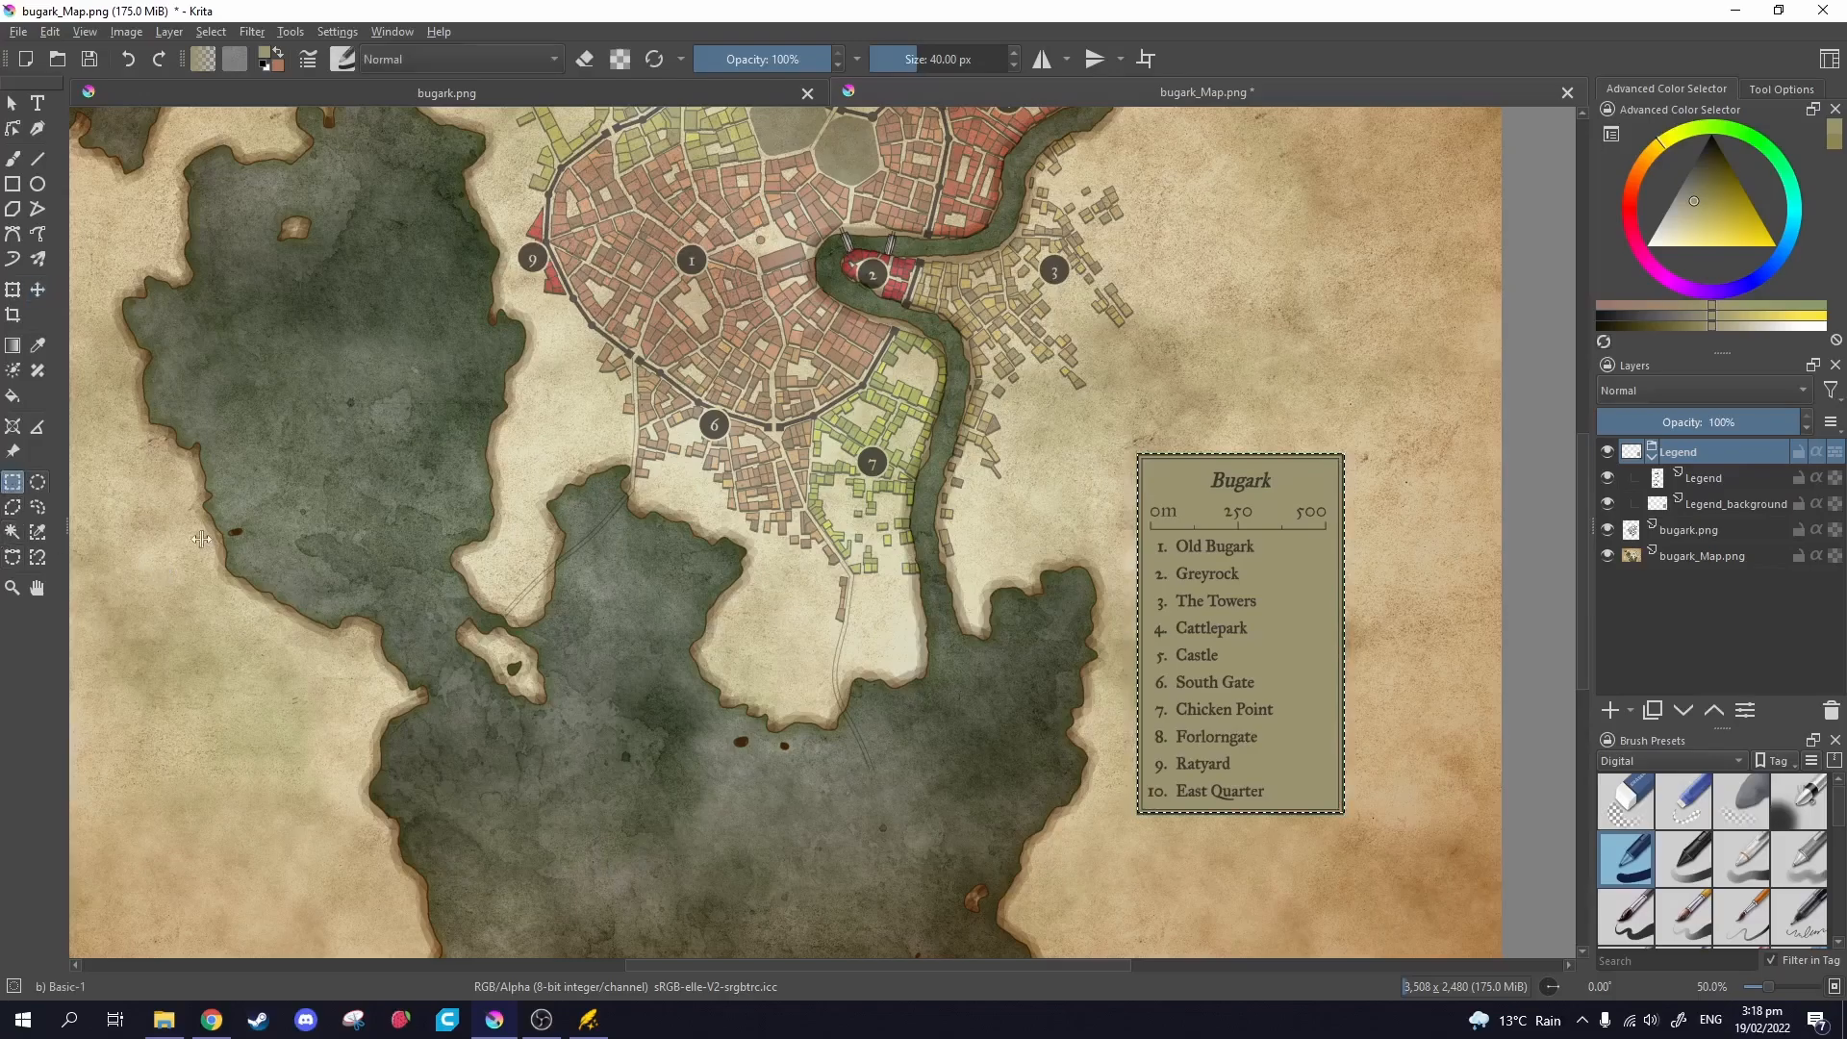
pyautogui.click(443, 538)
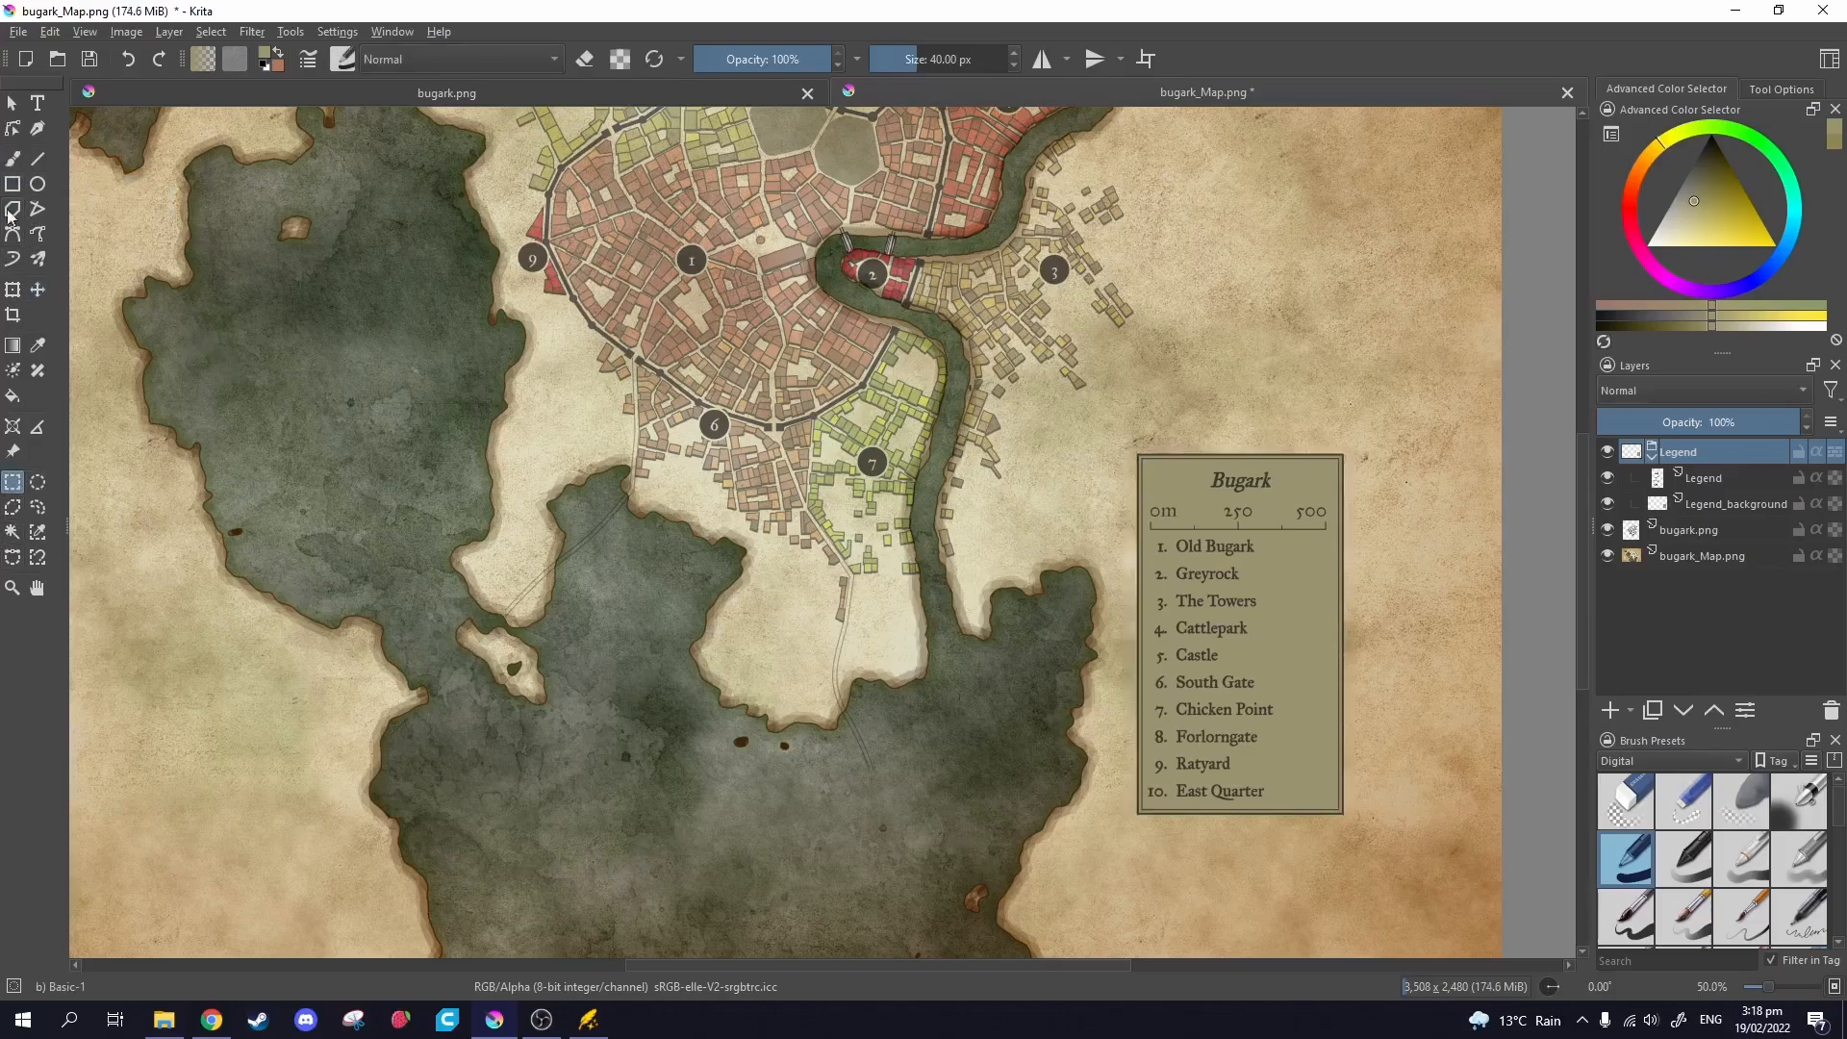
pyautogui.click(1722, 502)
pyautogui.rightClick(1729, 510)
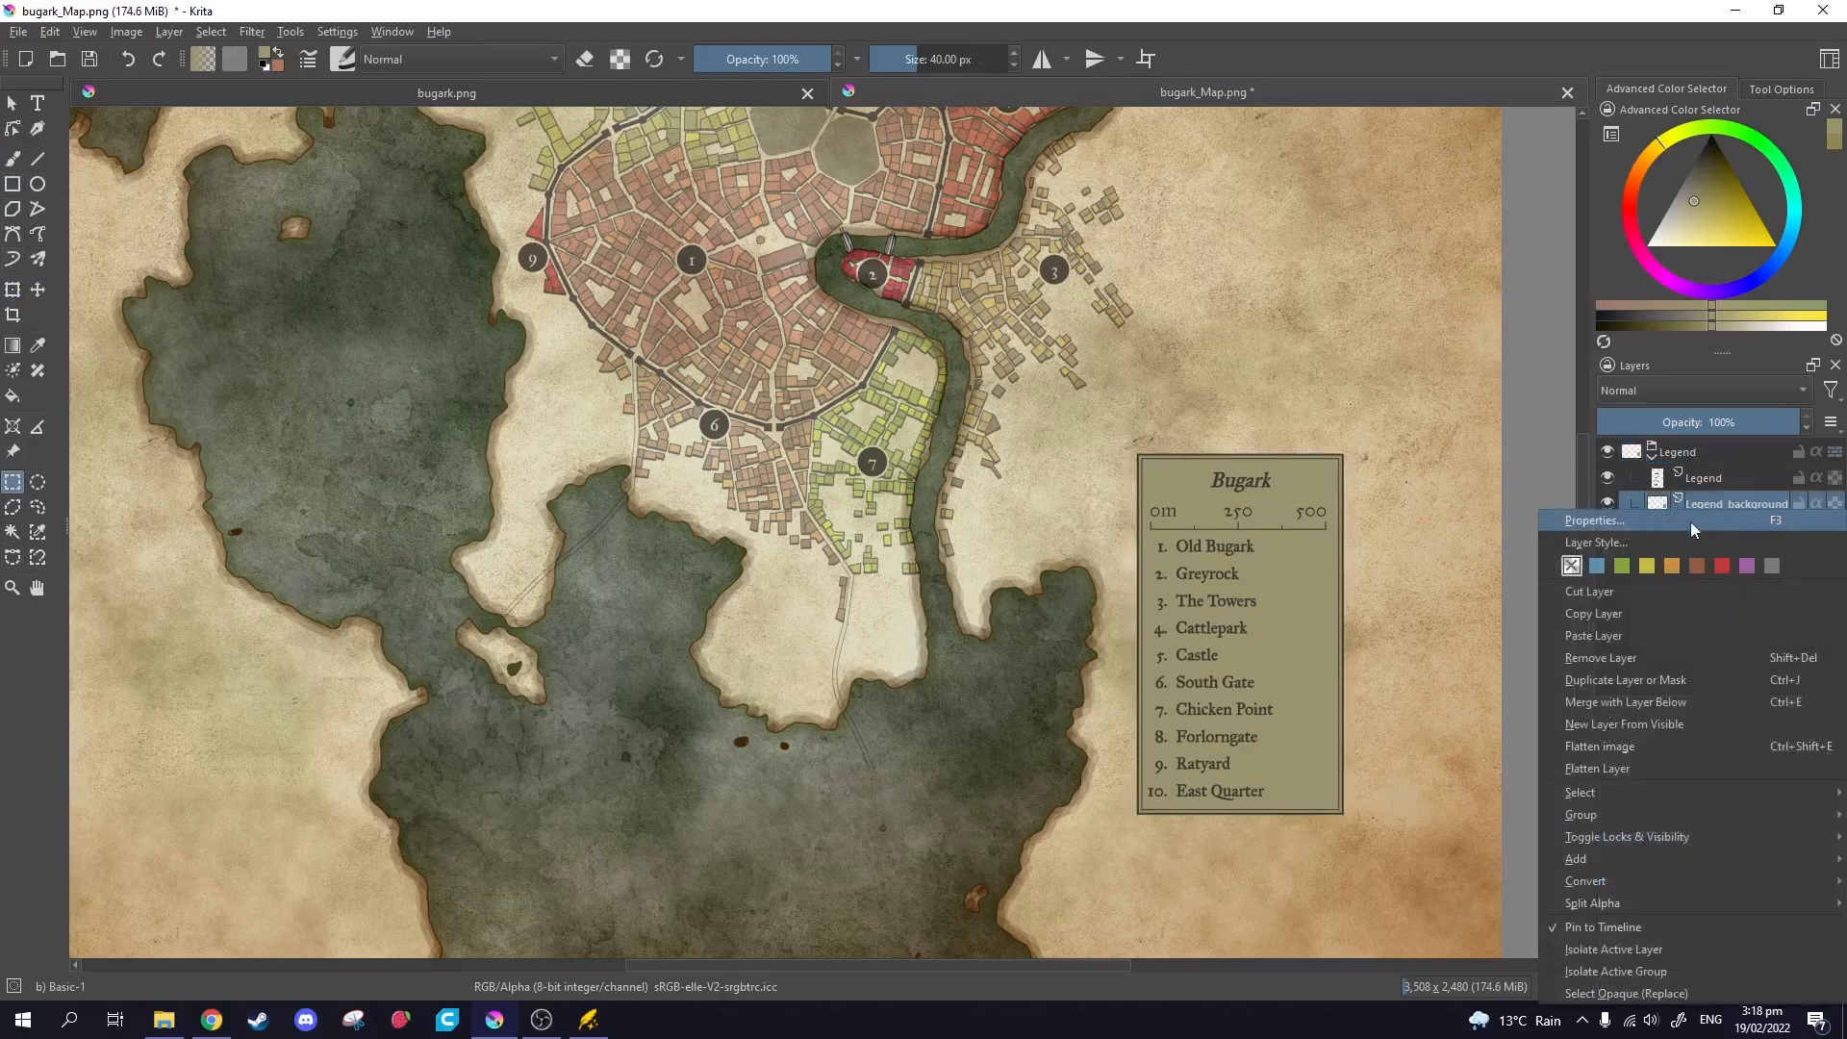
pyautogui.click(1690, 522)
pyautogui.moveTo(847, 438); pyautogui.dragTo(818, 437)
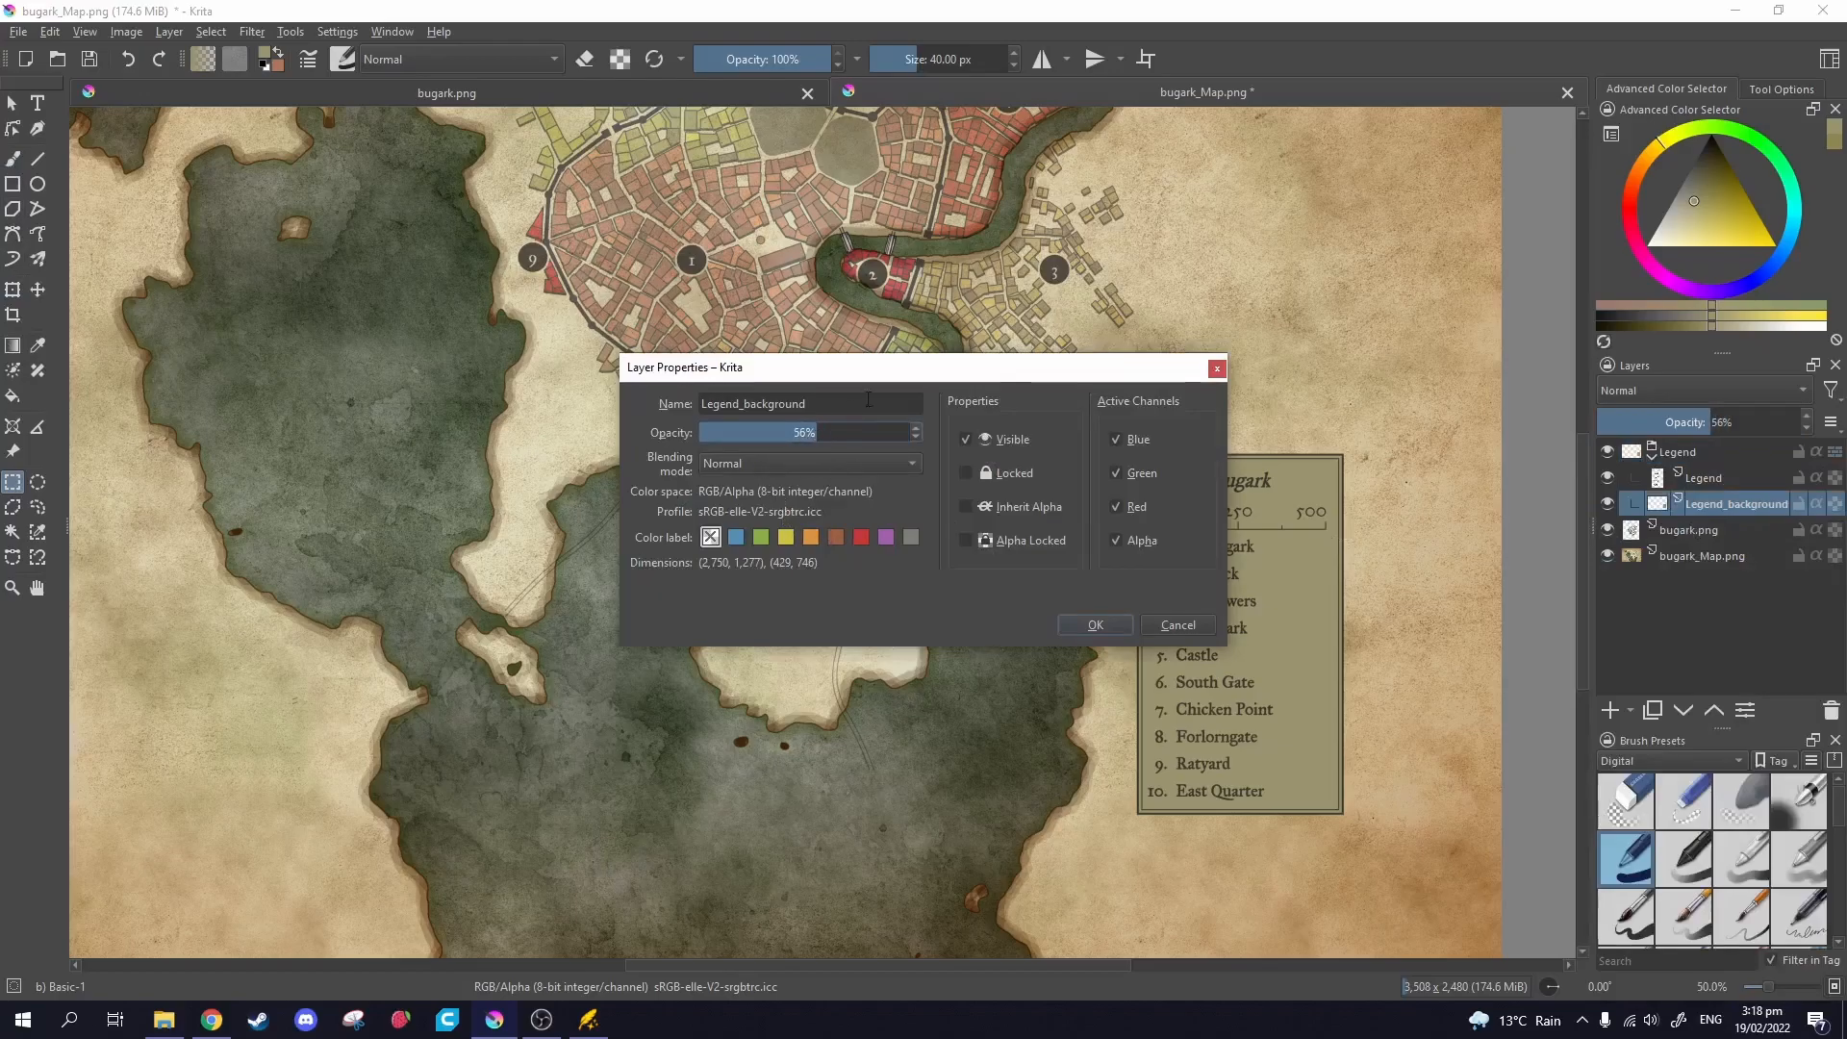
pyautogui.moveTo(922, 370); pyautogui.dragTo(701, 350)
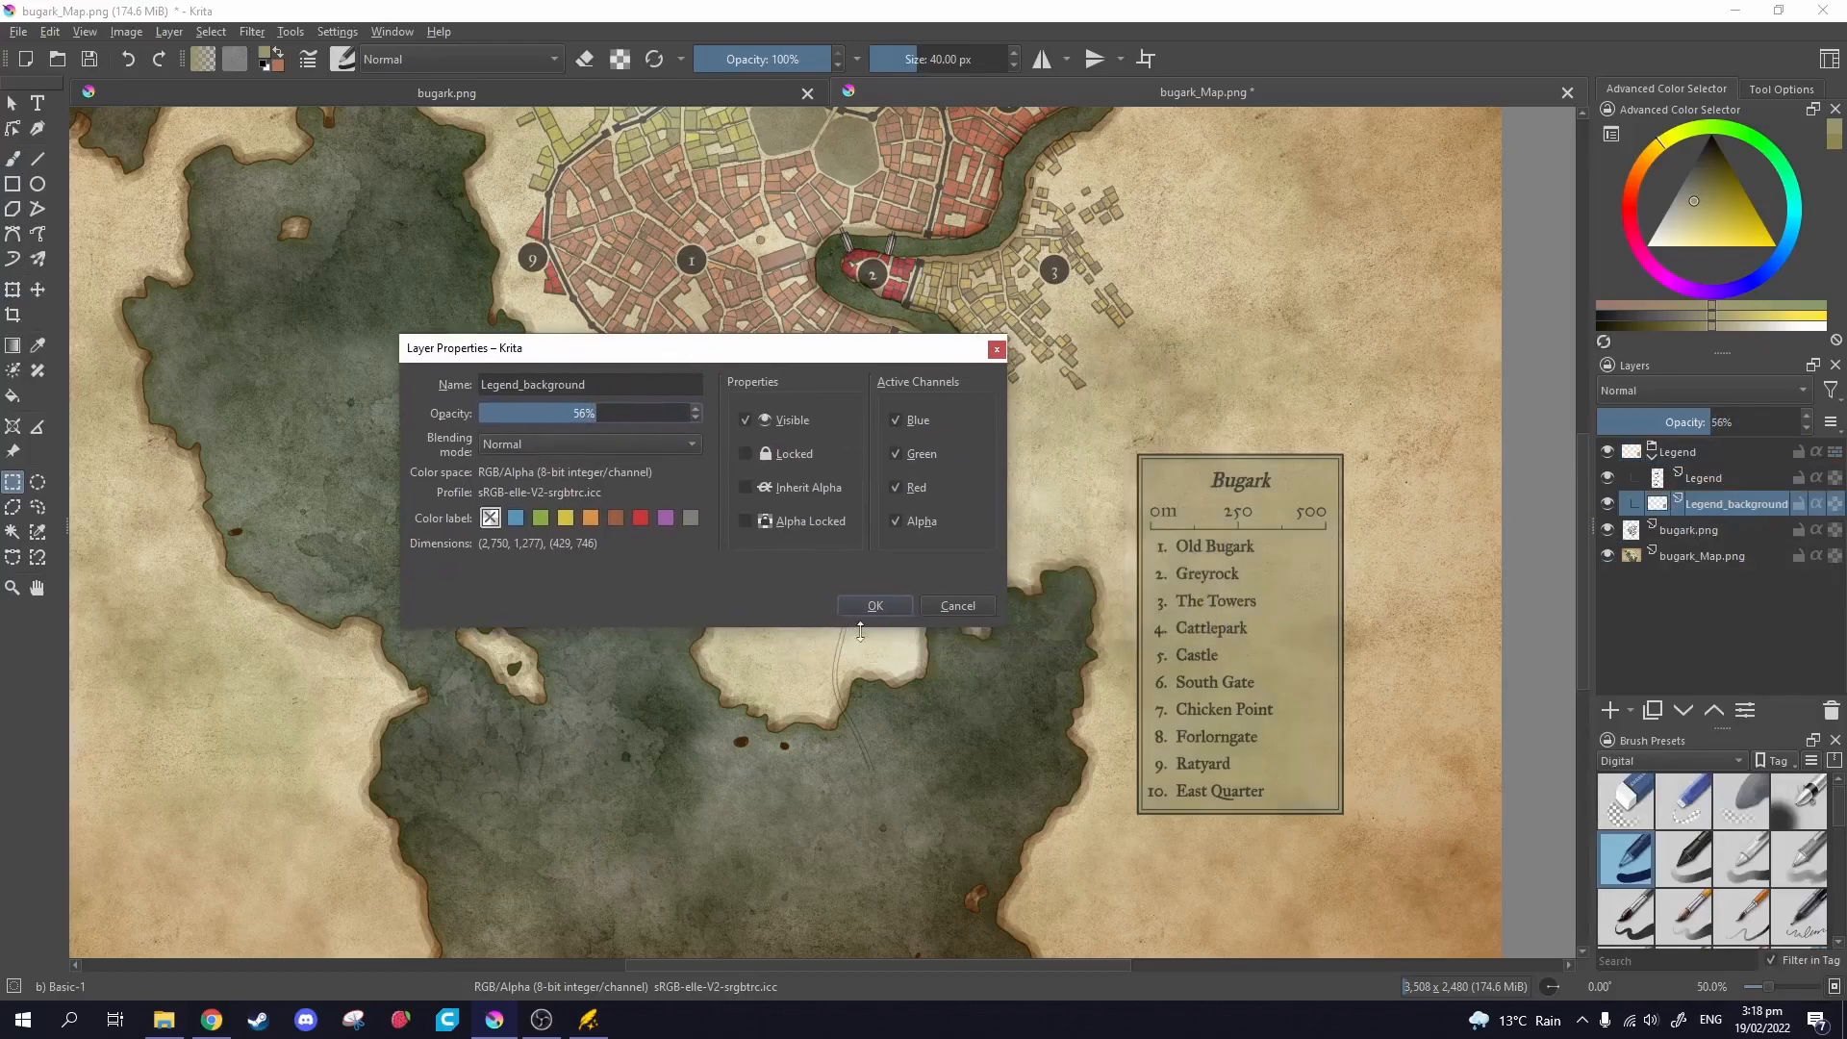
pyautogui.click(870, 607)
# Collapse the Legend group and select the bugark.png town layer.
pyautogui.scroll(-1, 1181, 738)
pyautogui.moveTo(1198, 736); pyautogui.dragTo(1281, 571)
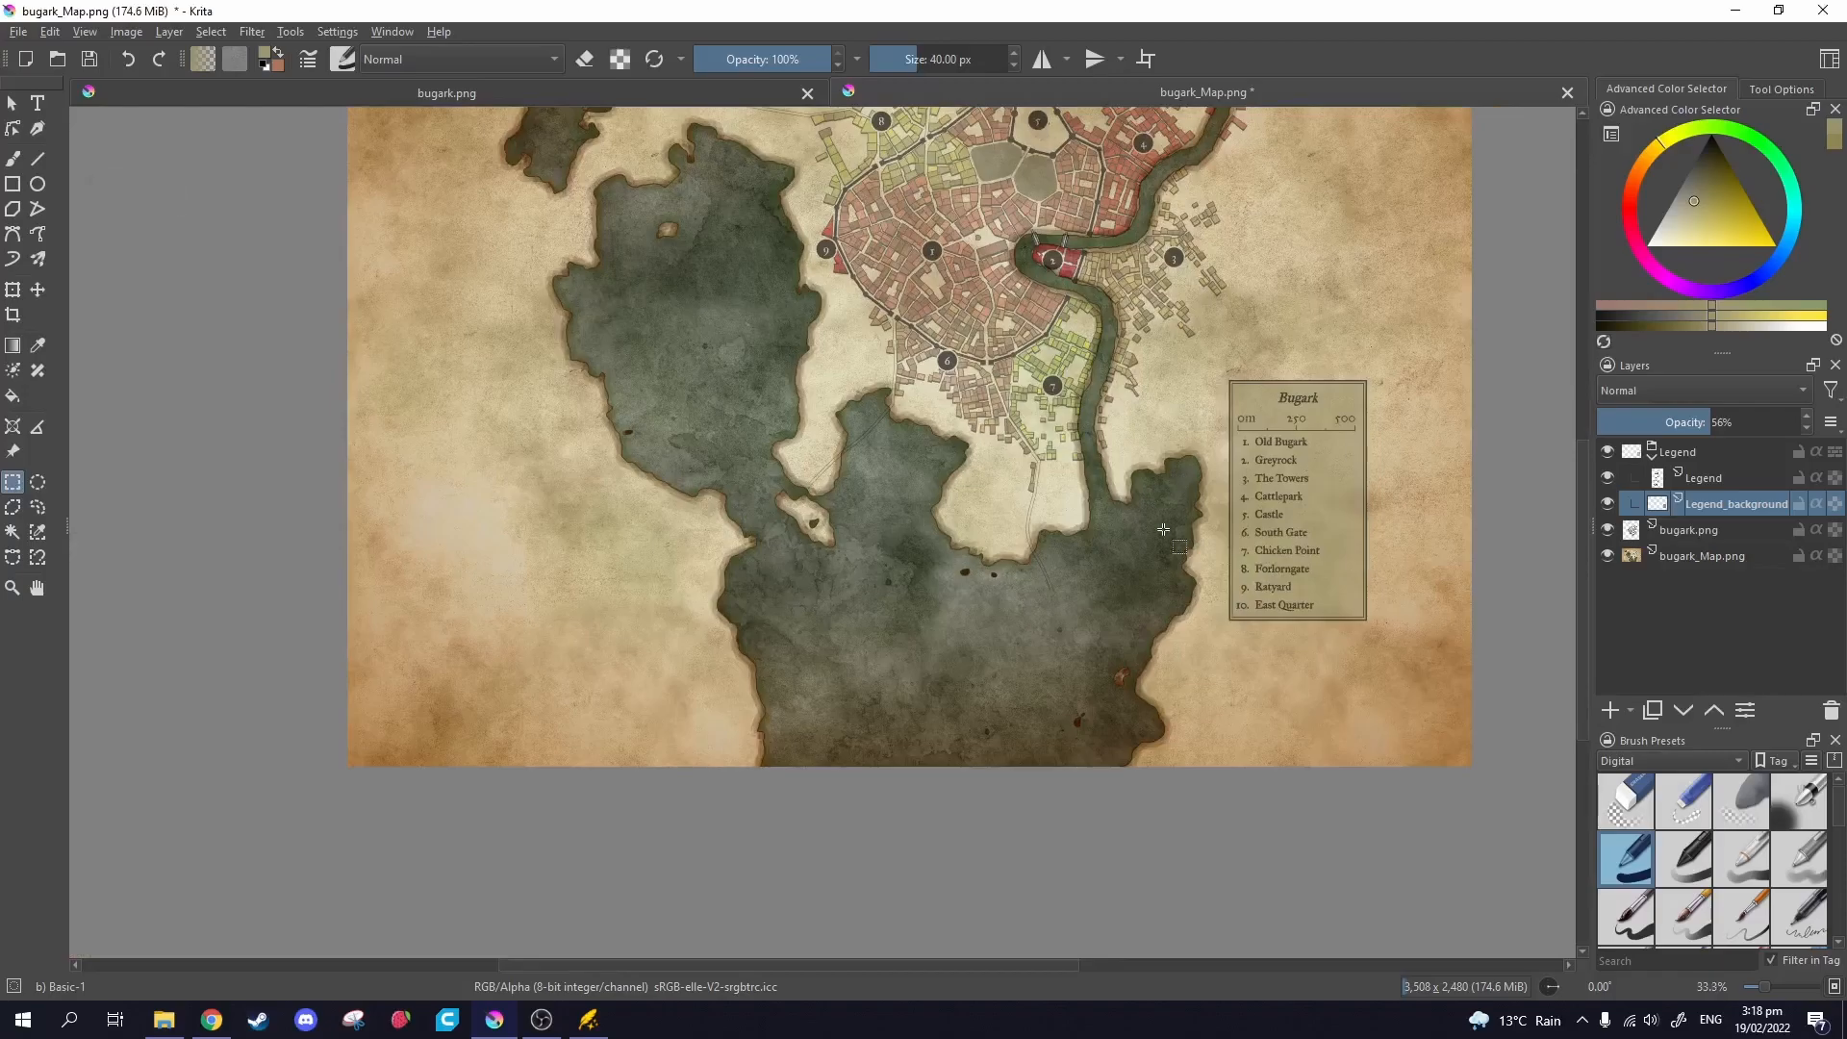
pyautogui.scroll(3, 1167, 521)
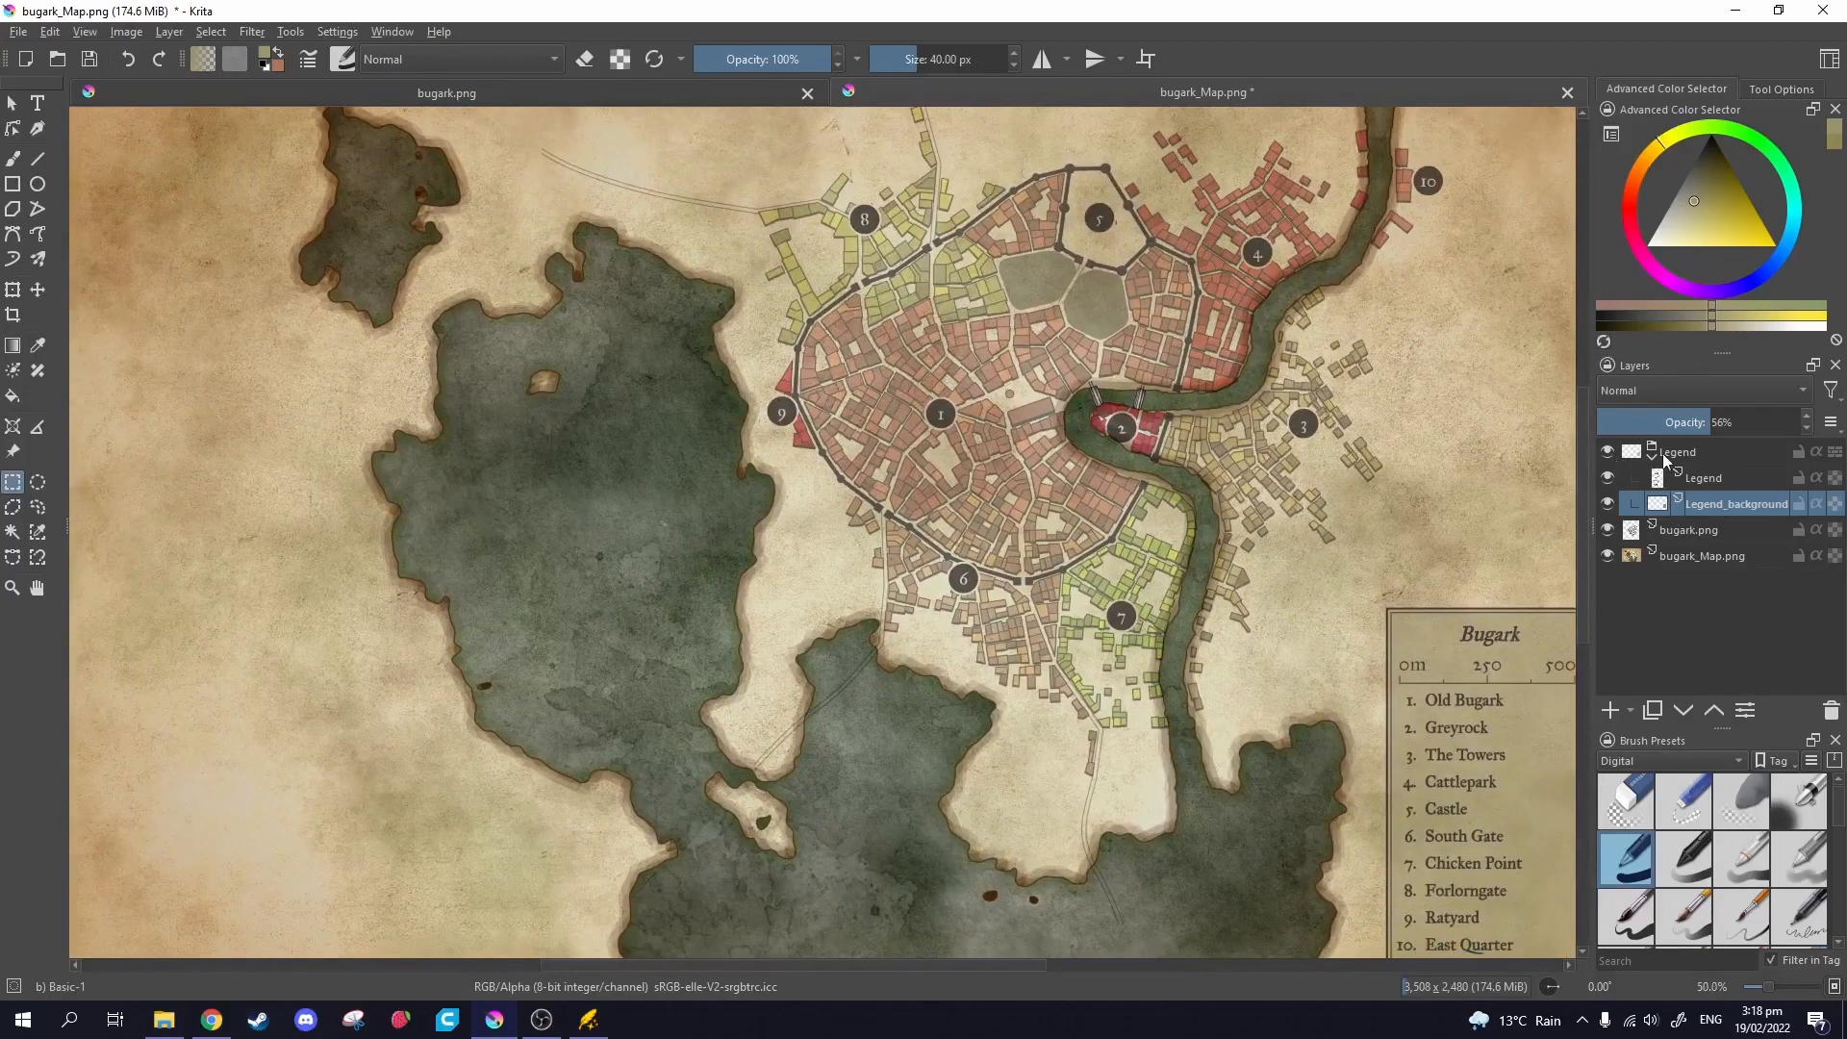
pyautogui.click(1655, 456)
pyautogui.scroll(-1, 1153, 464)
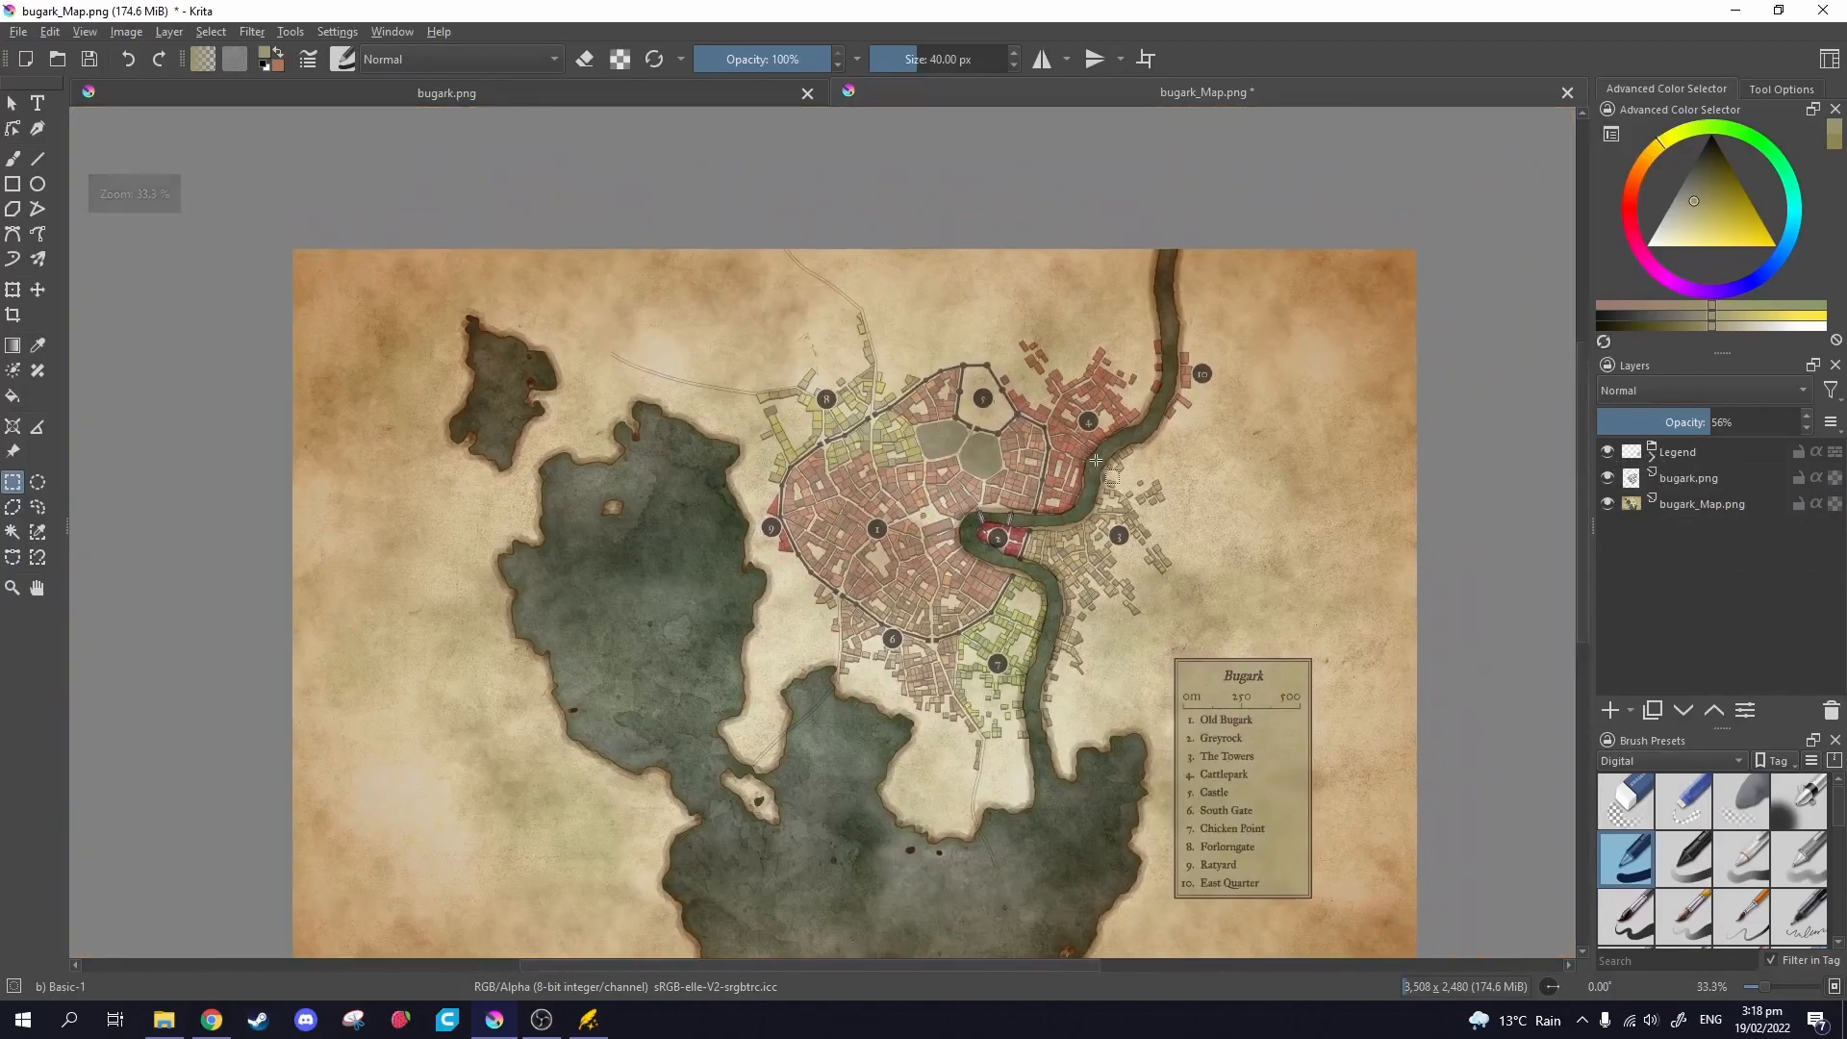
pyautogui.click(1681, 481)
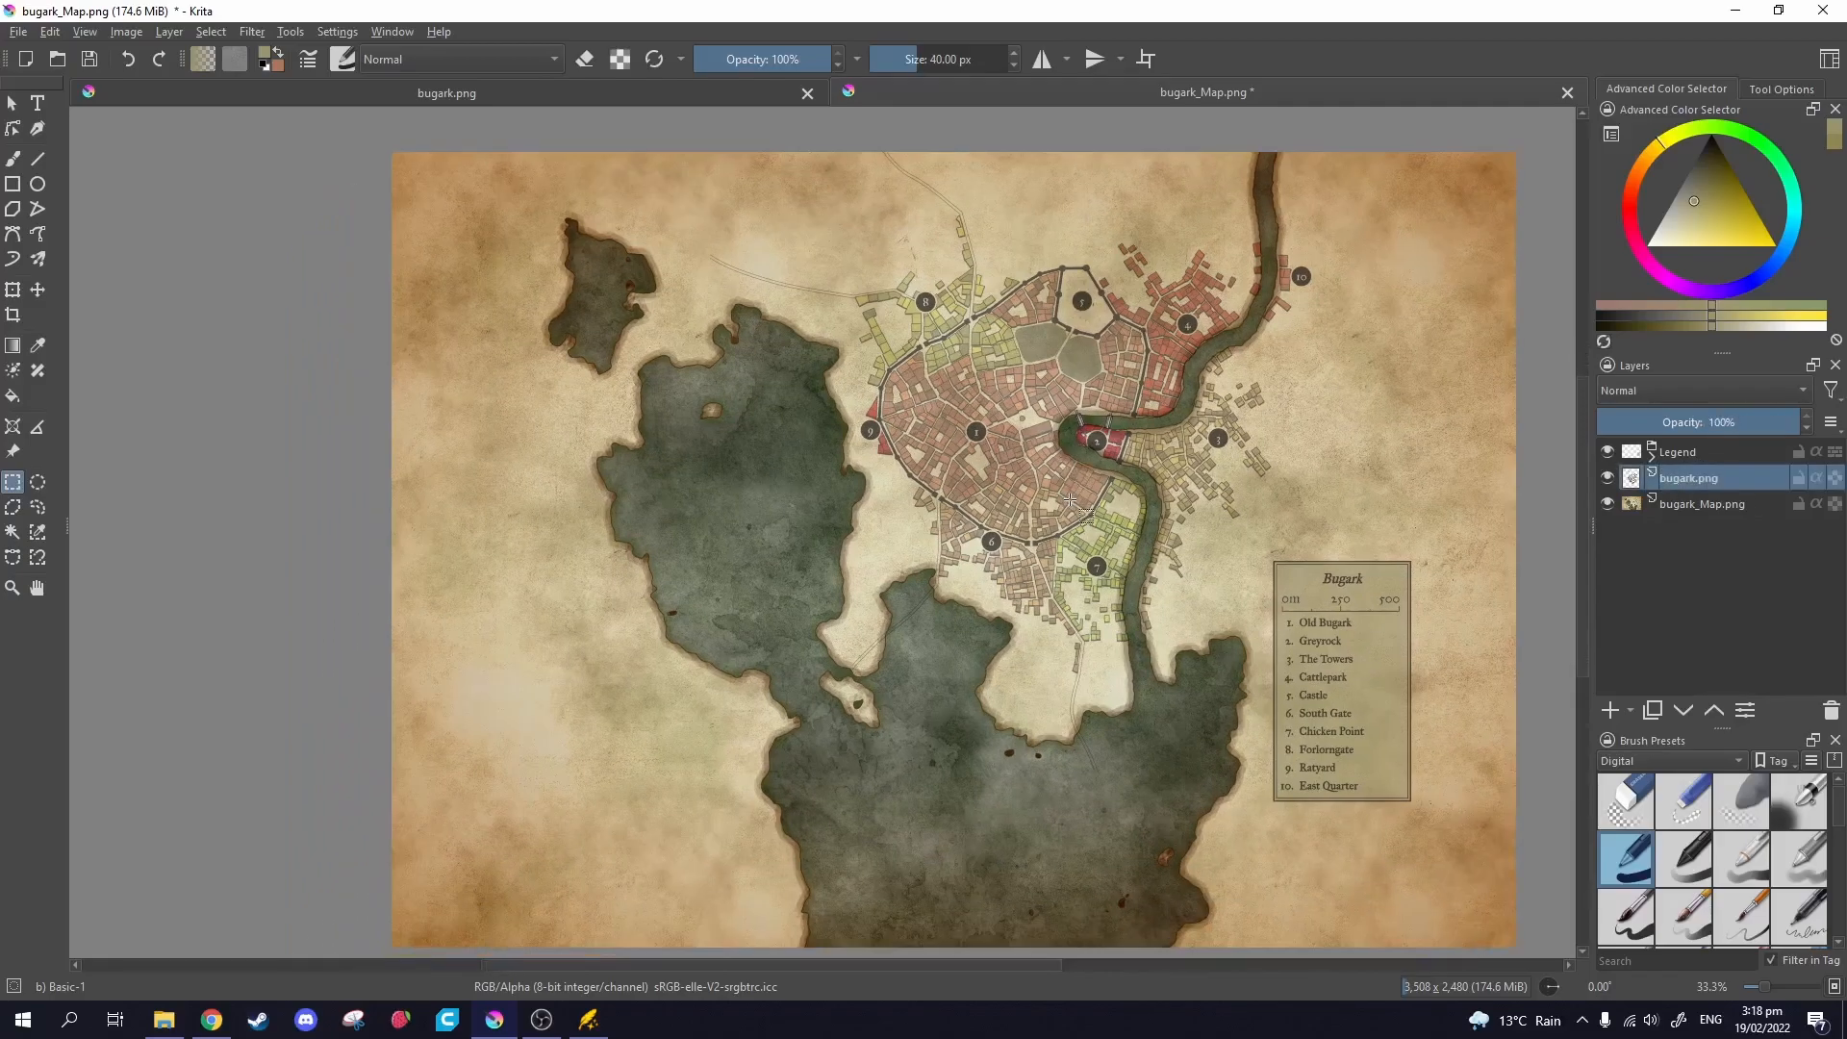
# Apply the horizontal-only Emboss filter to the town layer.
pyautogui.click(252, 32)
pyautogui.moveTo(304, 215)
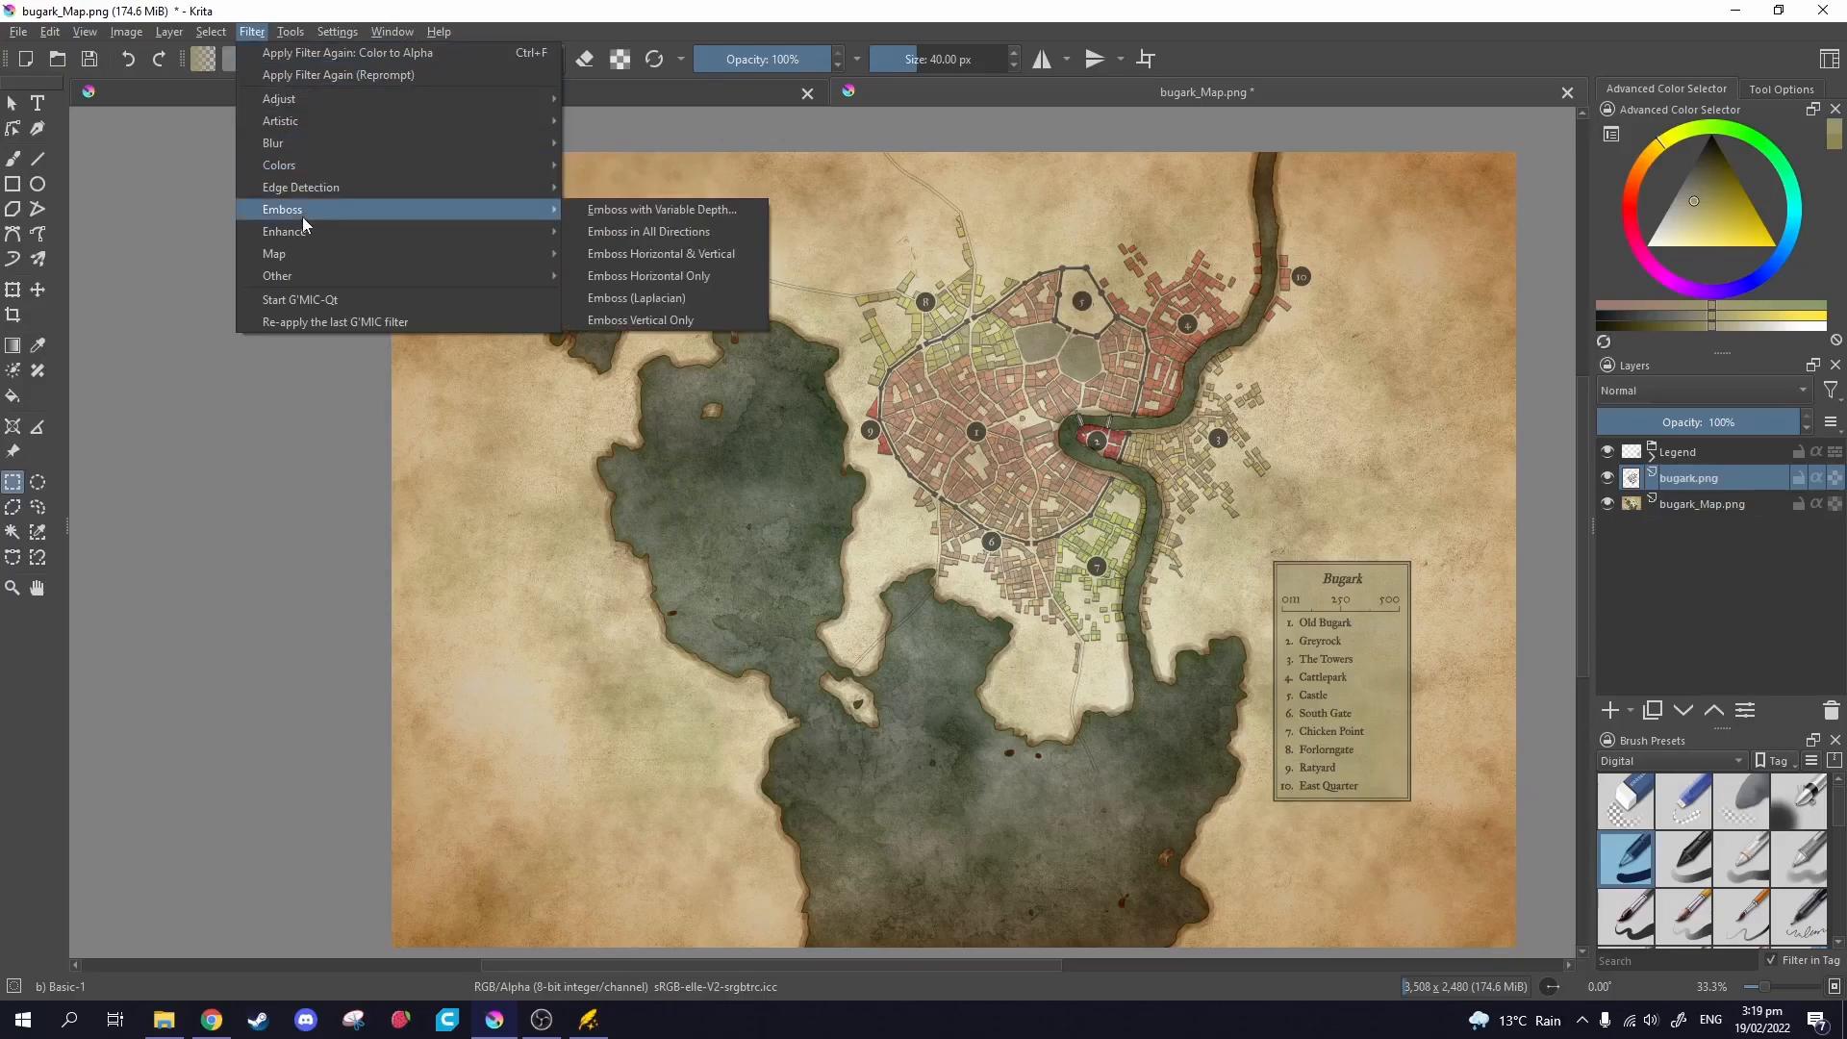
pyautogui.click(649, 276)
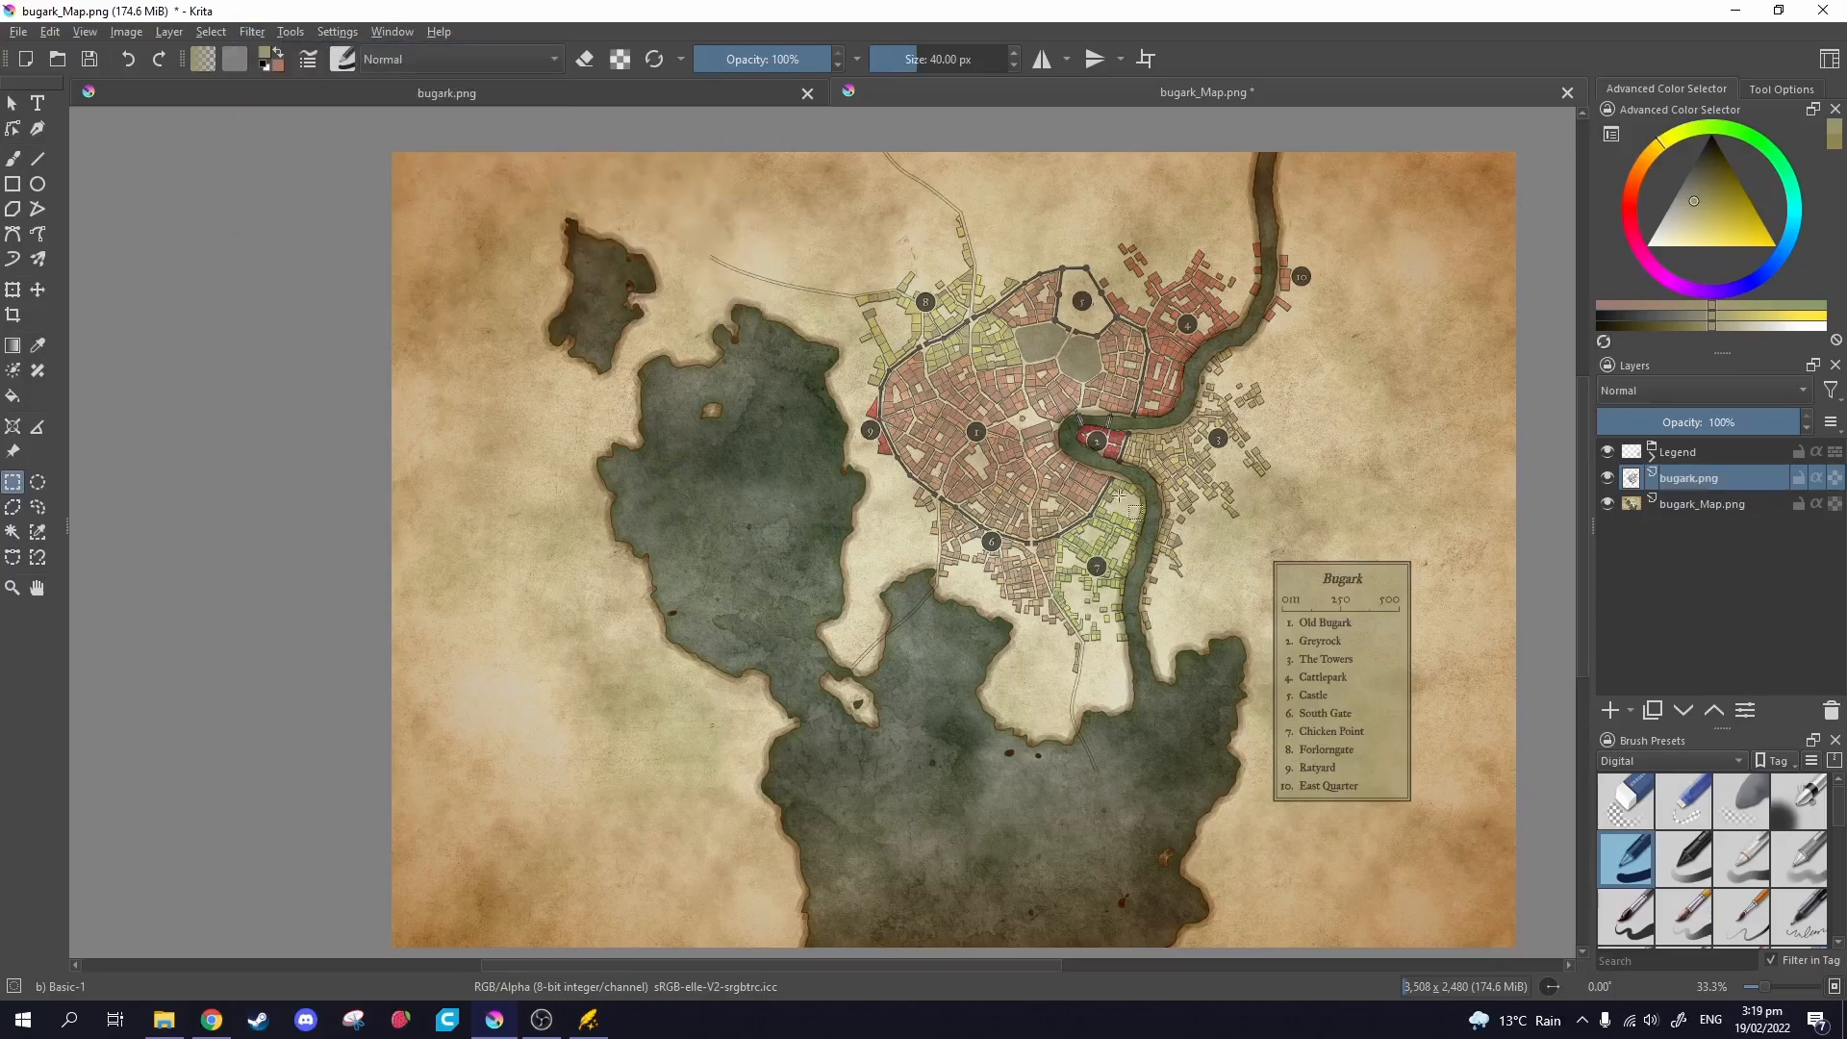
pyautogui.scroll(4, 1124, 497)
pyautogui.scroll(-4, 773, 525)
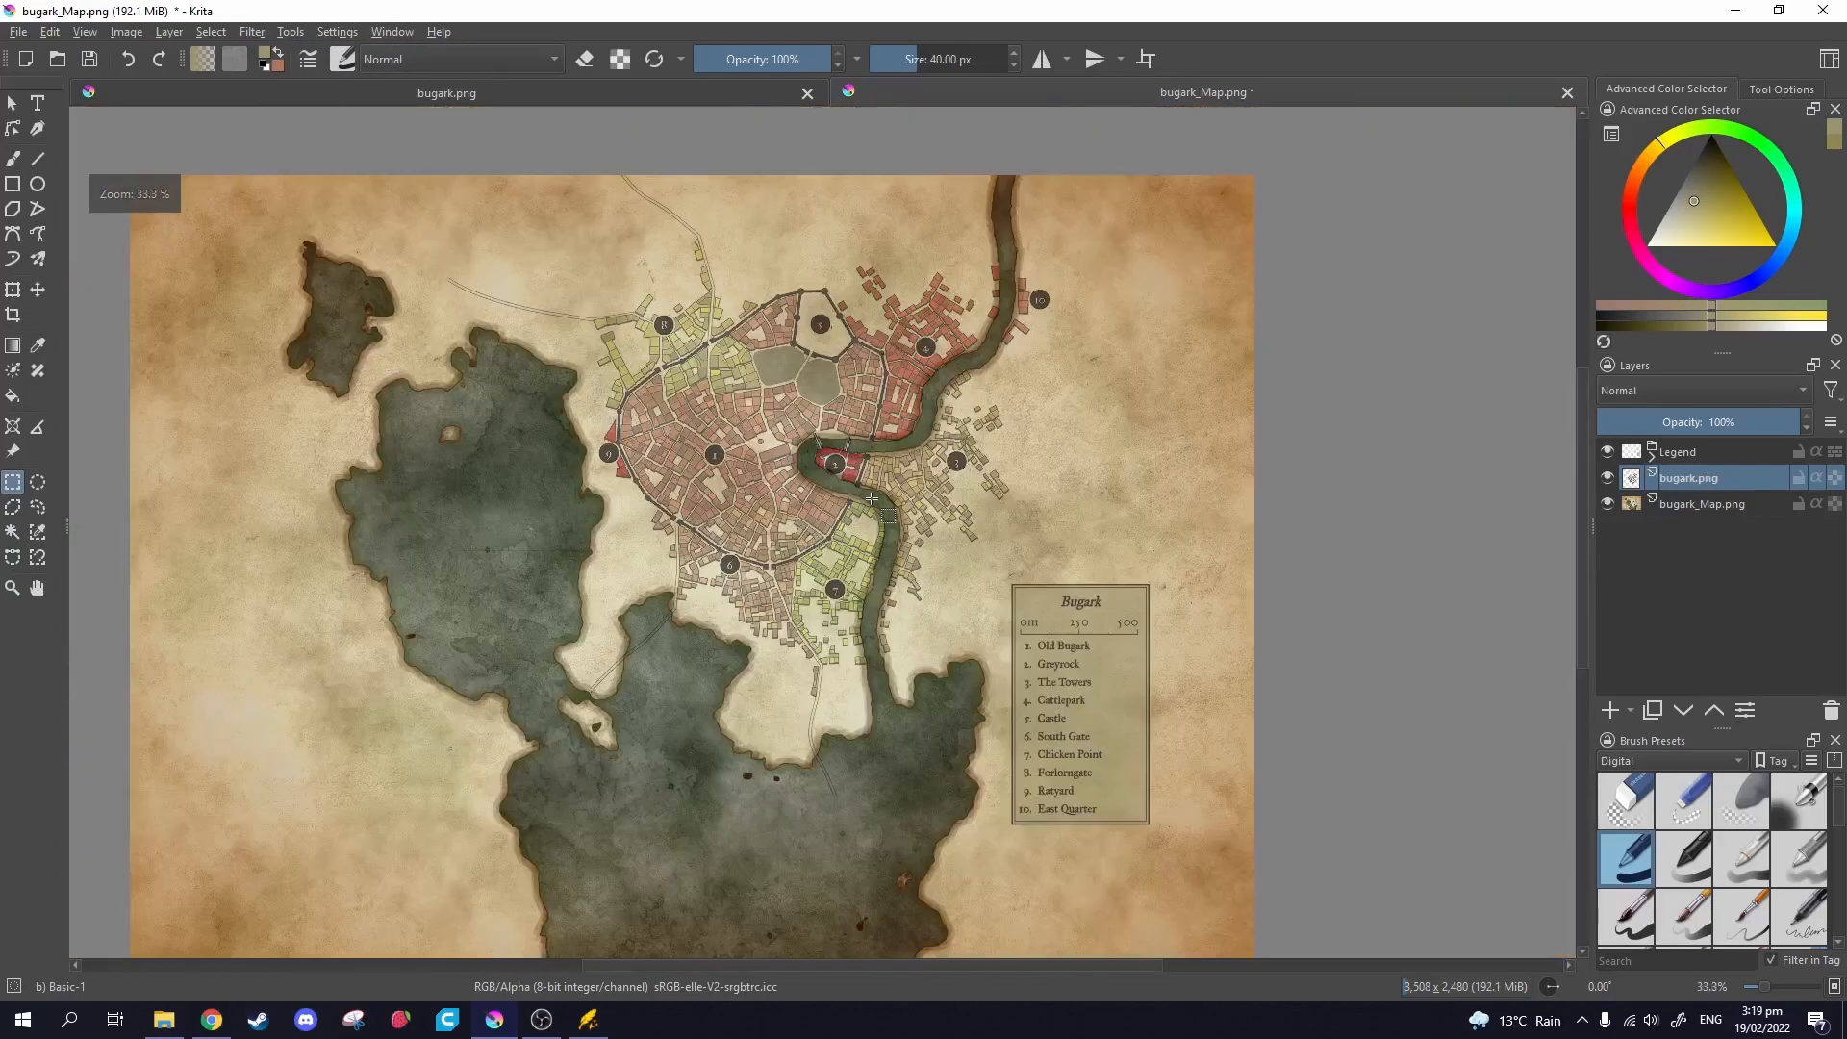
# Set the bugark.png layer to Burn blending mode at 100% opacity.
pyautogui.rightClick(1713, 494)
pyautogui.click(1684, 477)
pyautogui.rightClick(1703, 479)
pyautogui.click(1626, 491)
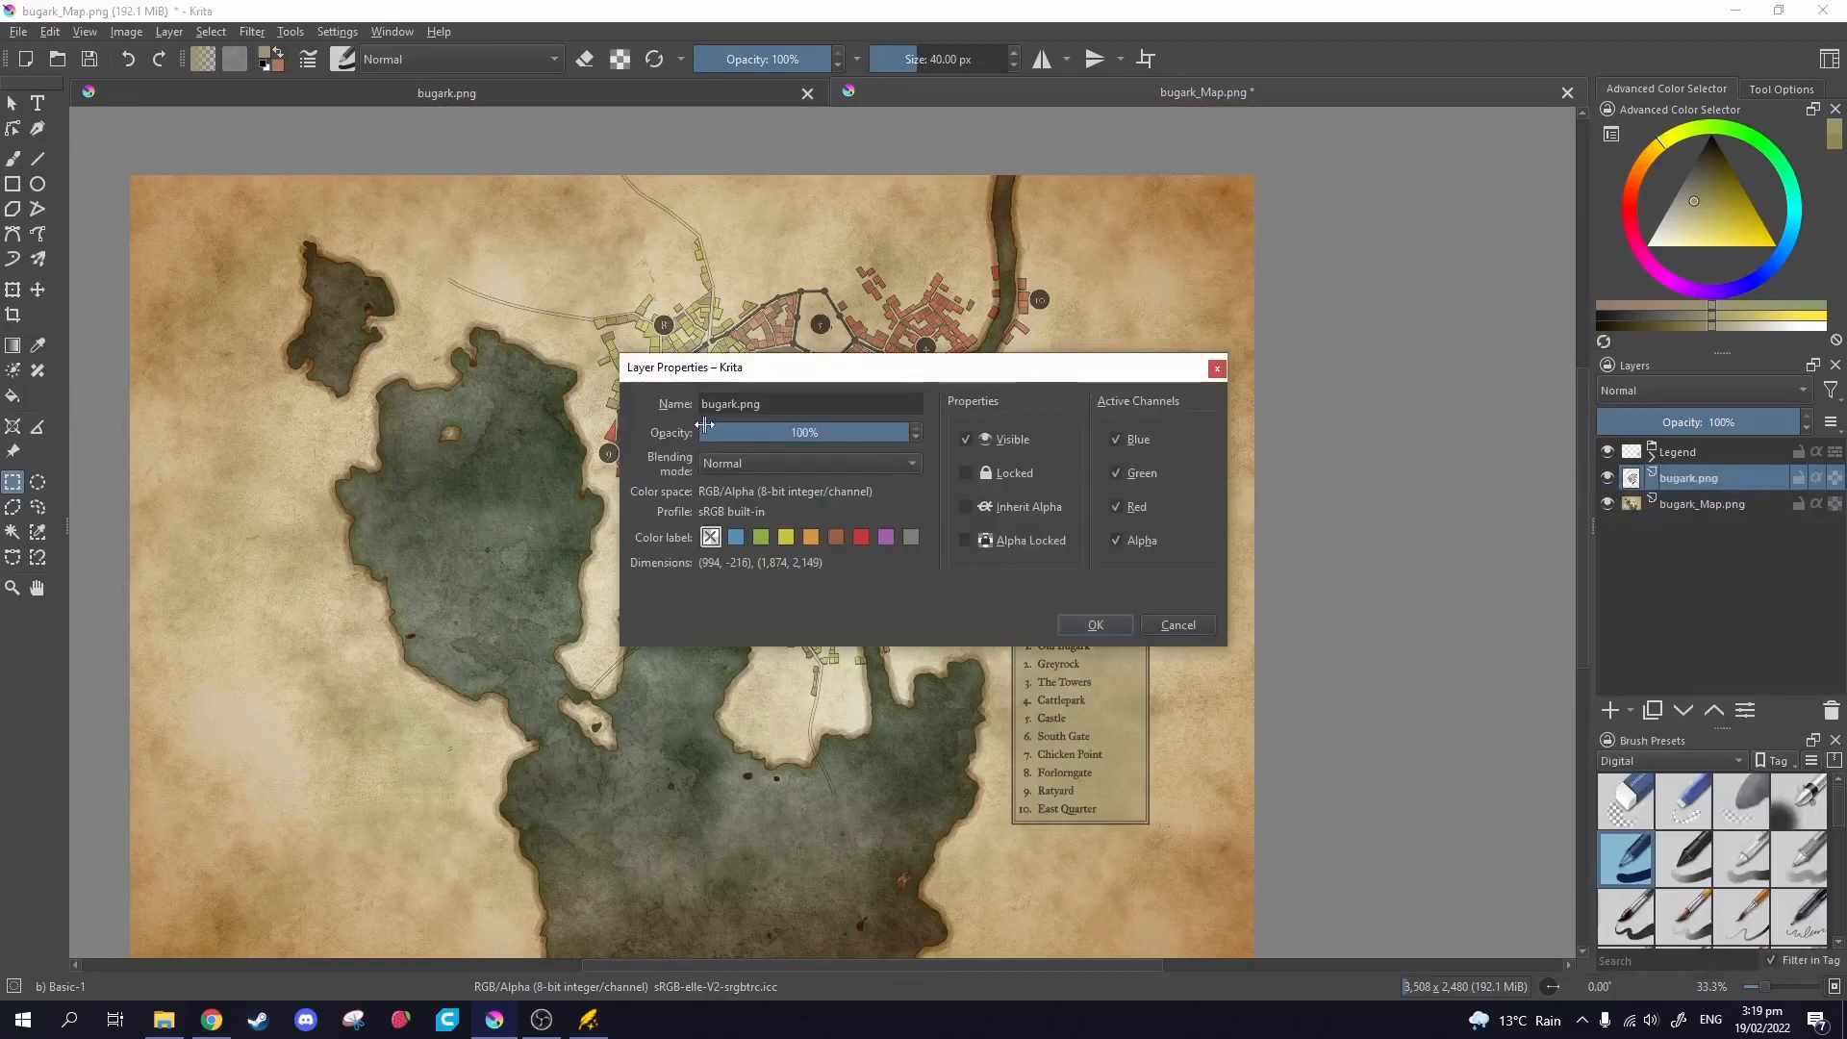
pyautogui.click(825, 434)
pyautogui.click(806, 462)
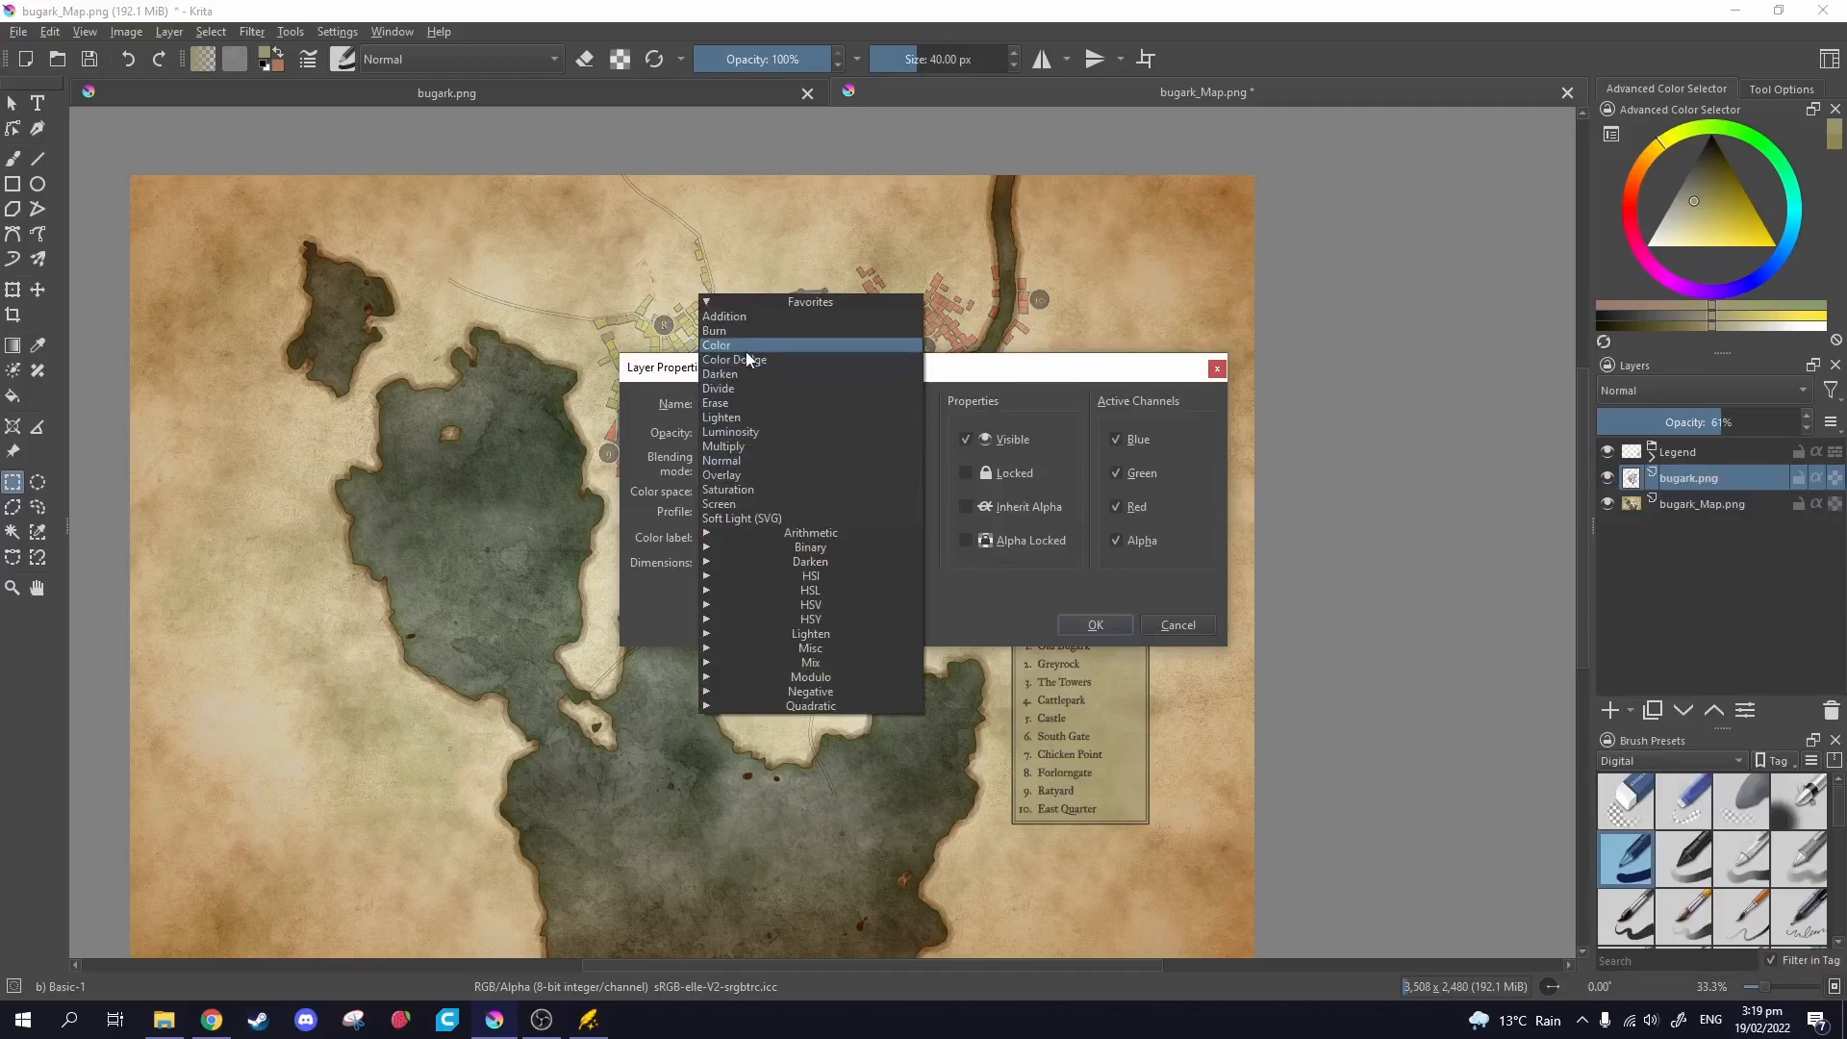
pyautogui.click(740, 331)
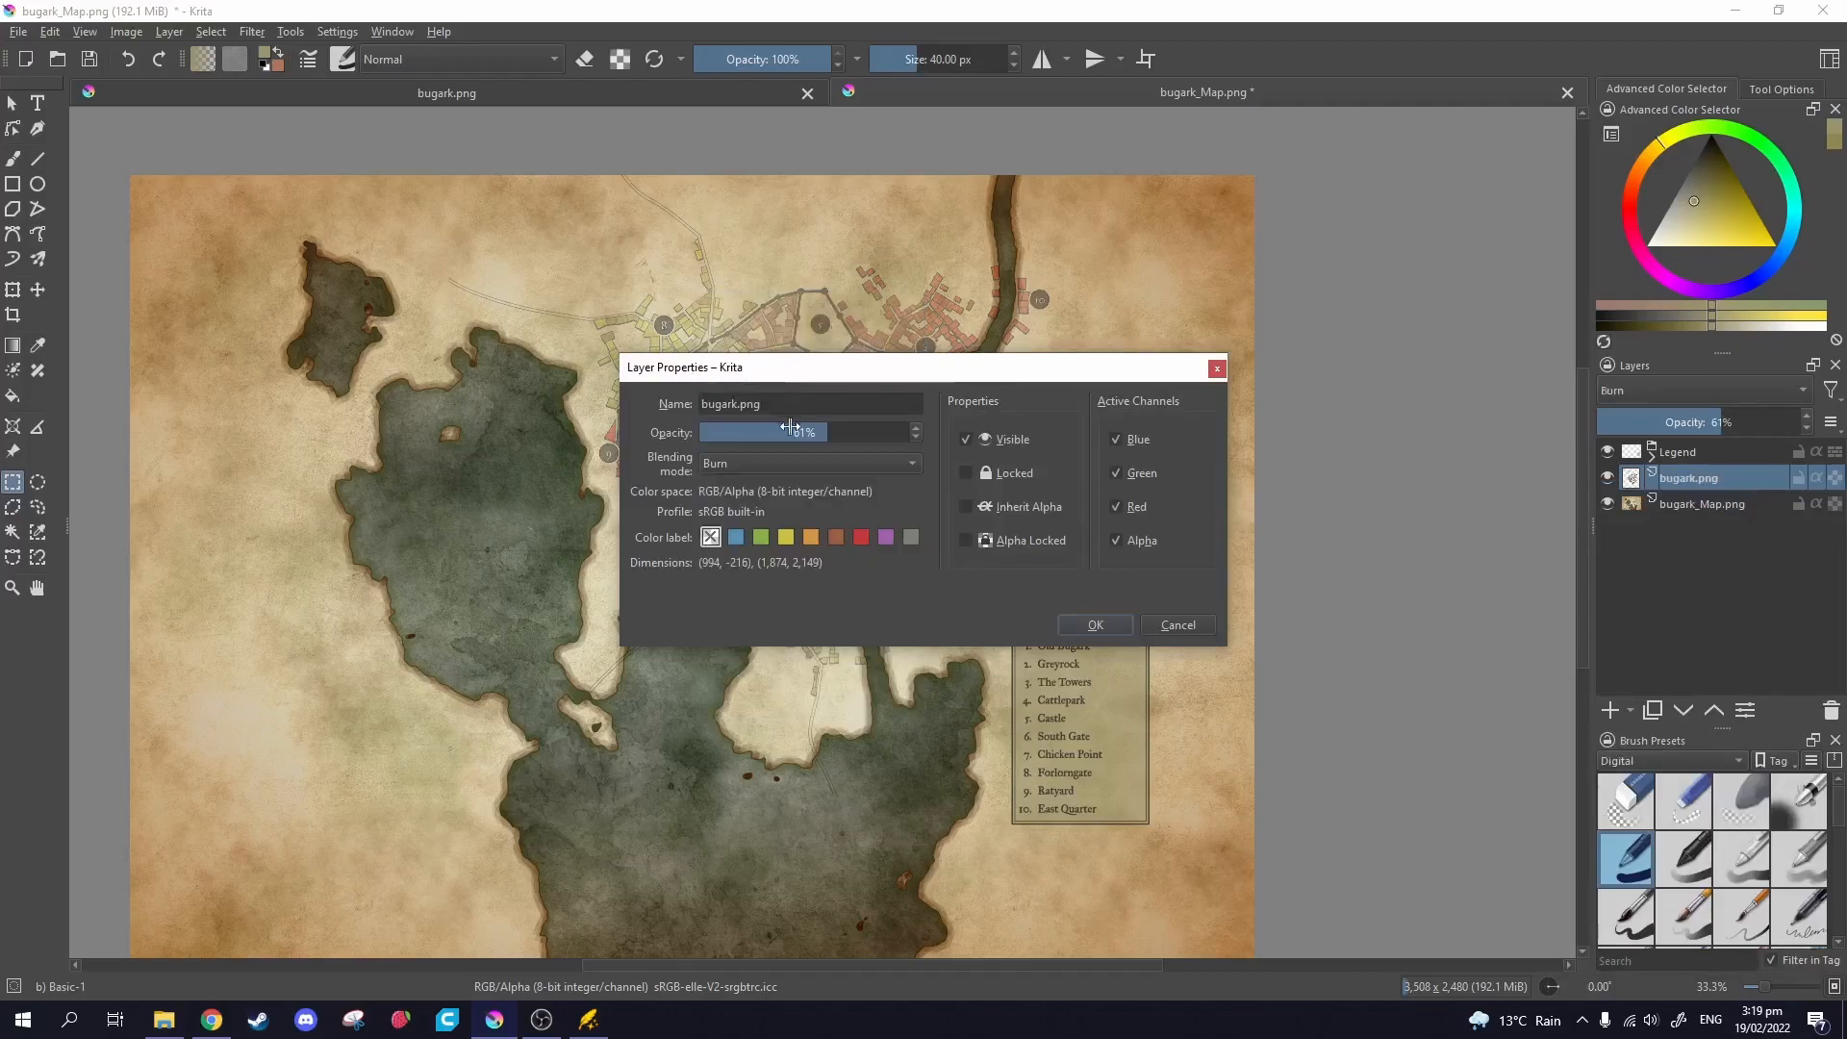
pyautogui.moveTo(803, 433); pyautogui.dragTo(924, 432)
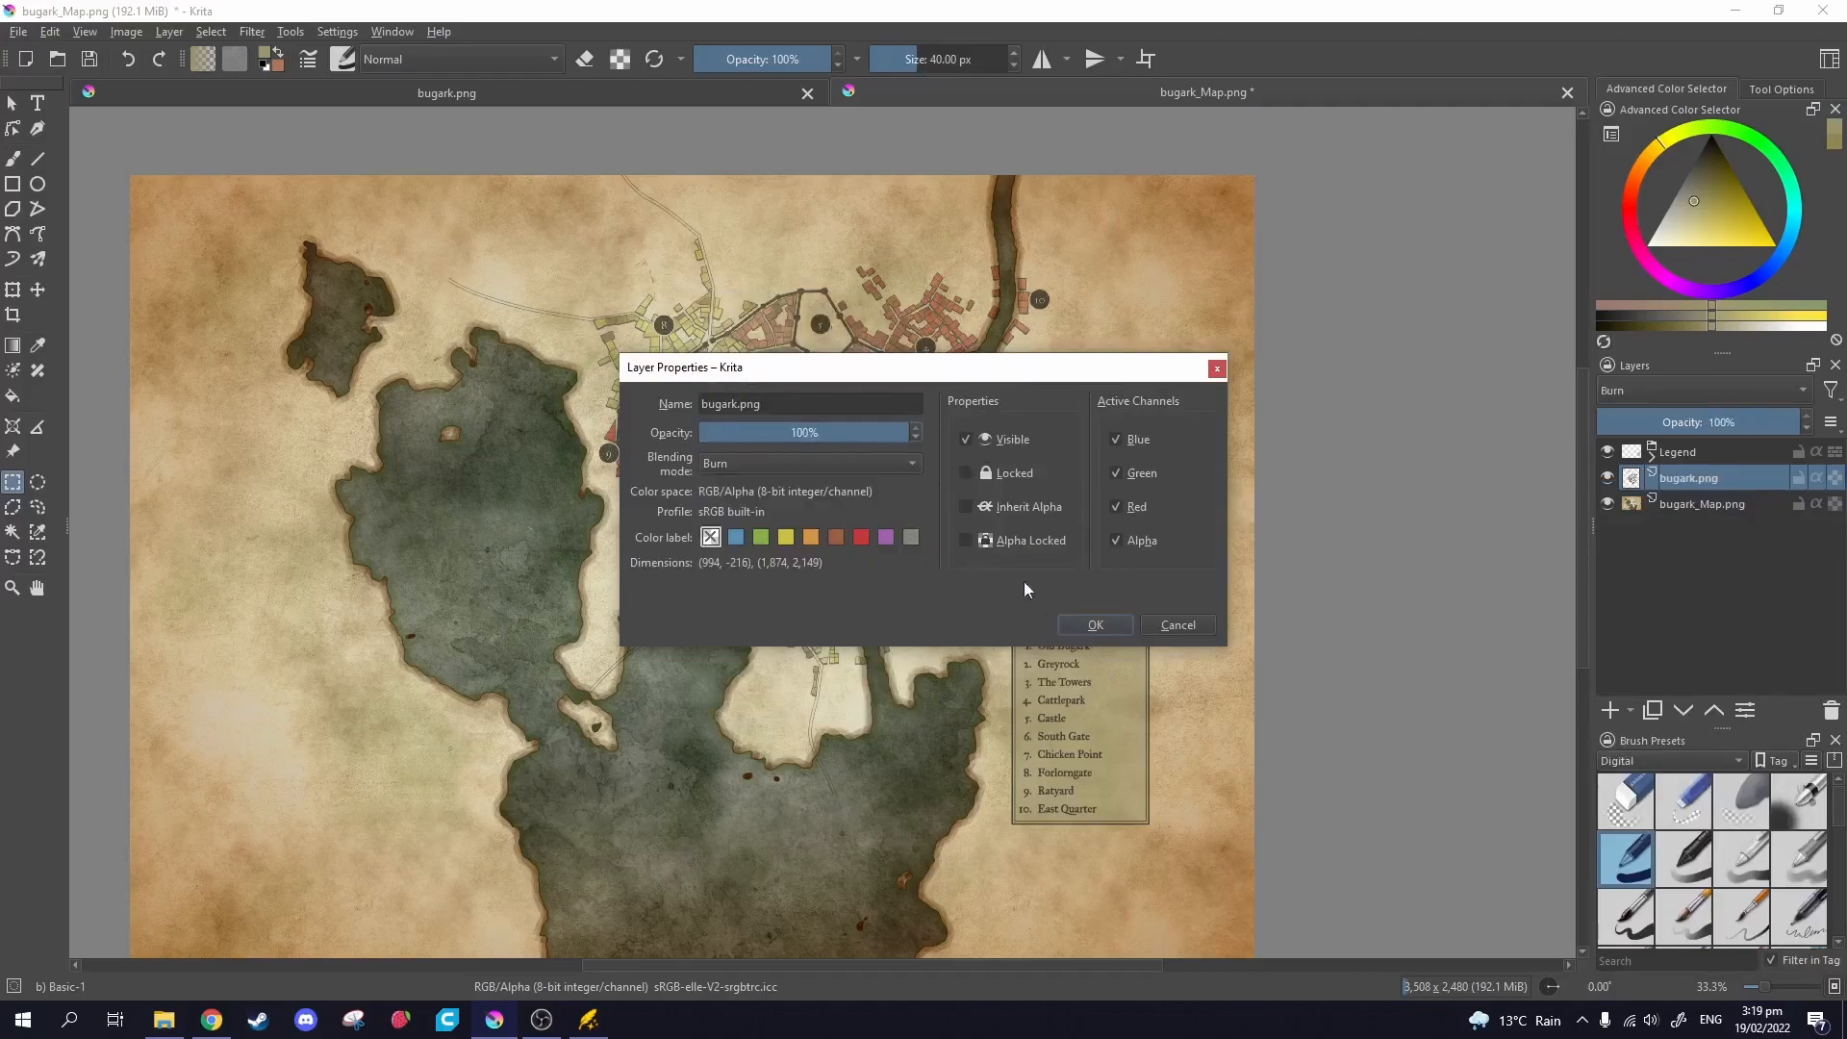
pyautogui.click(1085, 623)
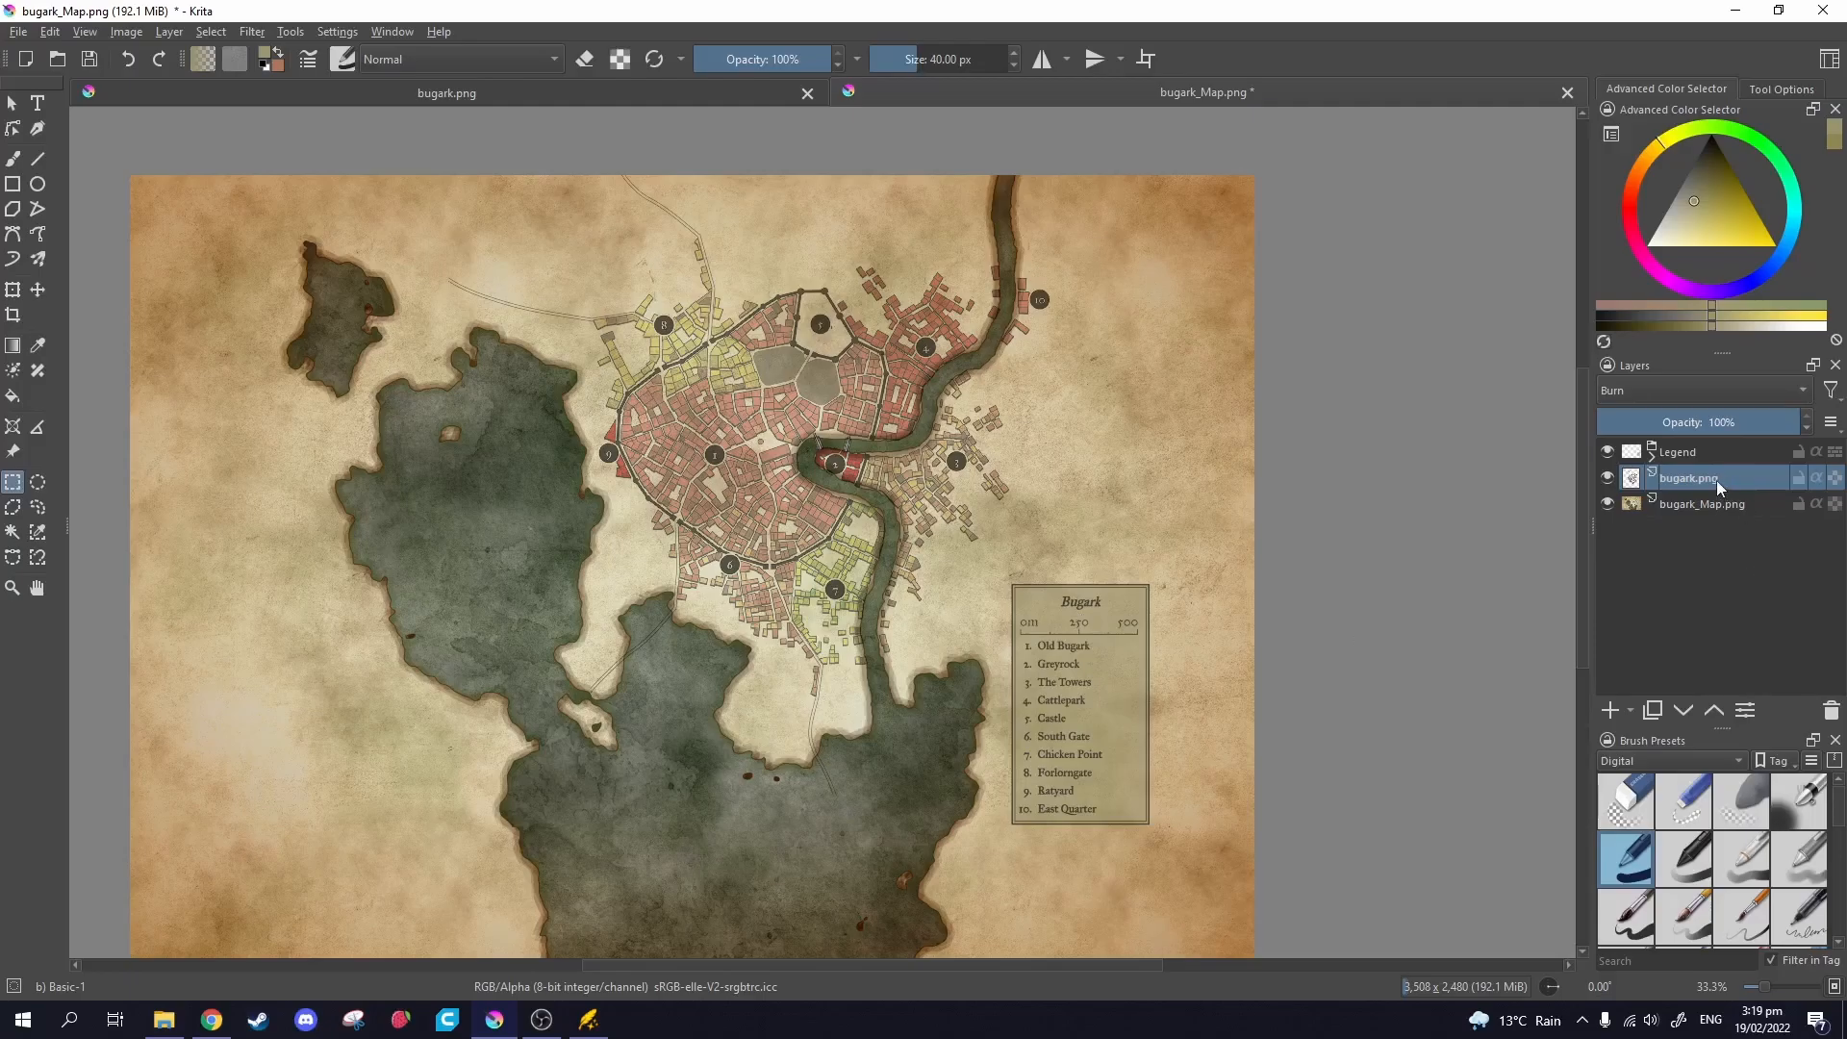
# Duplicate the town layer with Ctrl+J and Quick Group both copies.
pyautogui.hotkey('ctrl', 'j')
pyautogui.click(1697, 505)
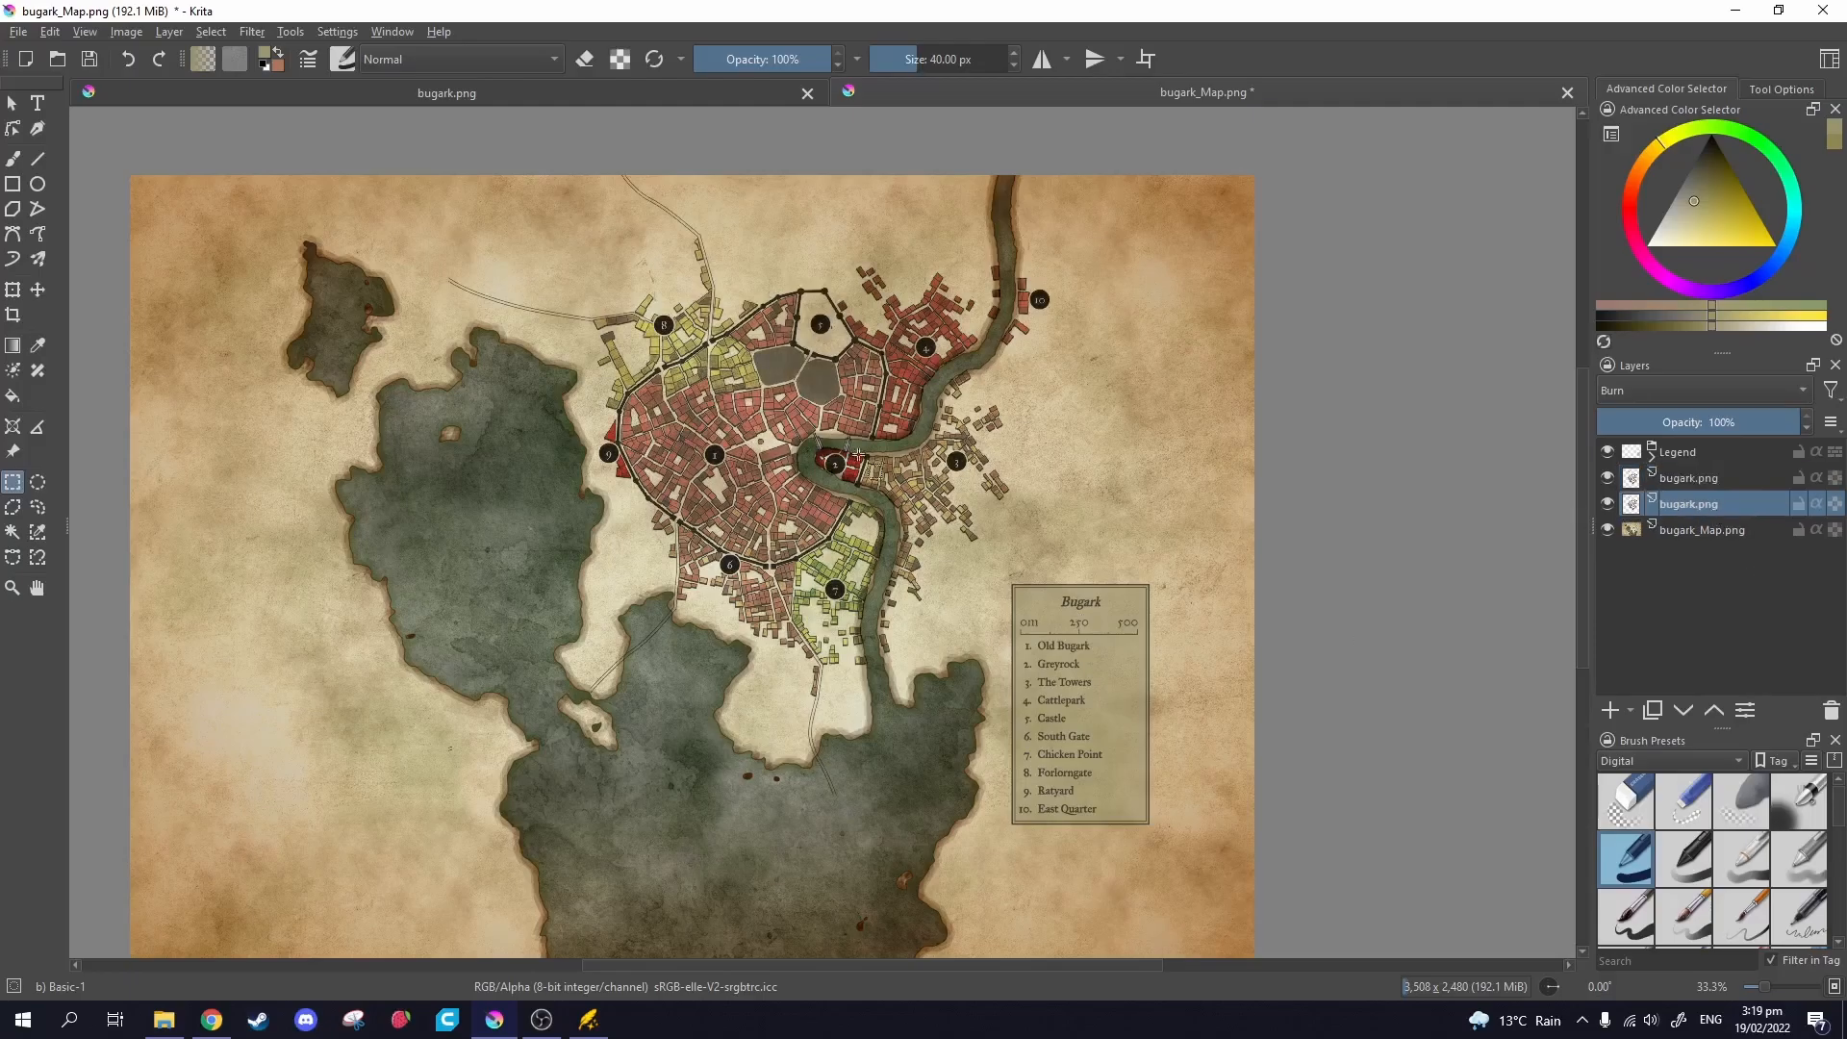
pyautogui.scroll(4, 911, 484)
pyautogui.scroll(-4, 911, 484)
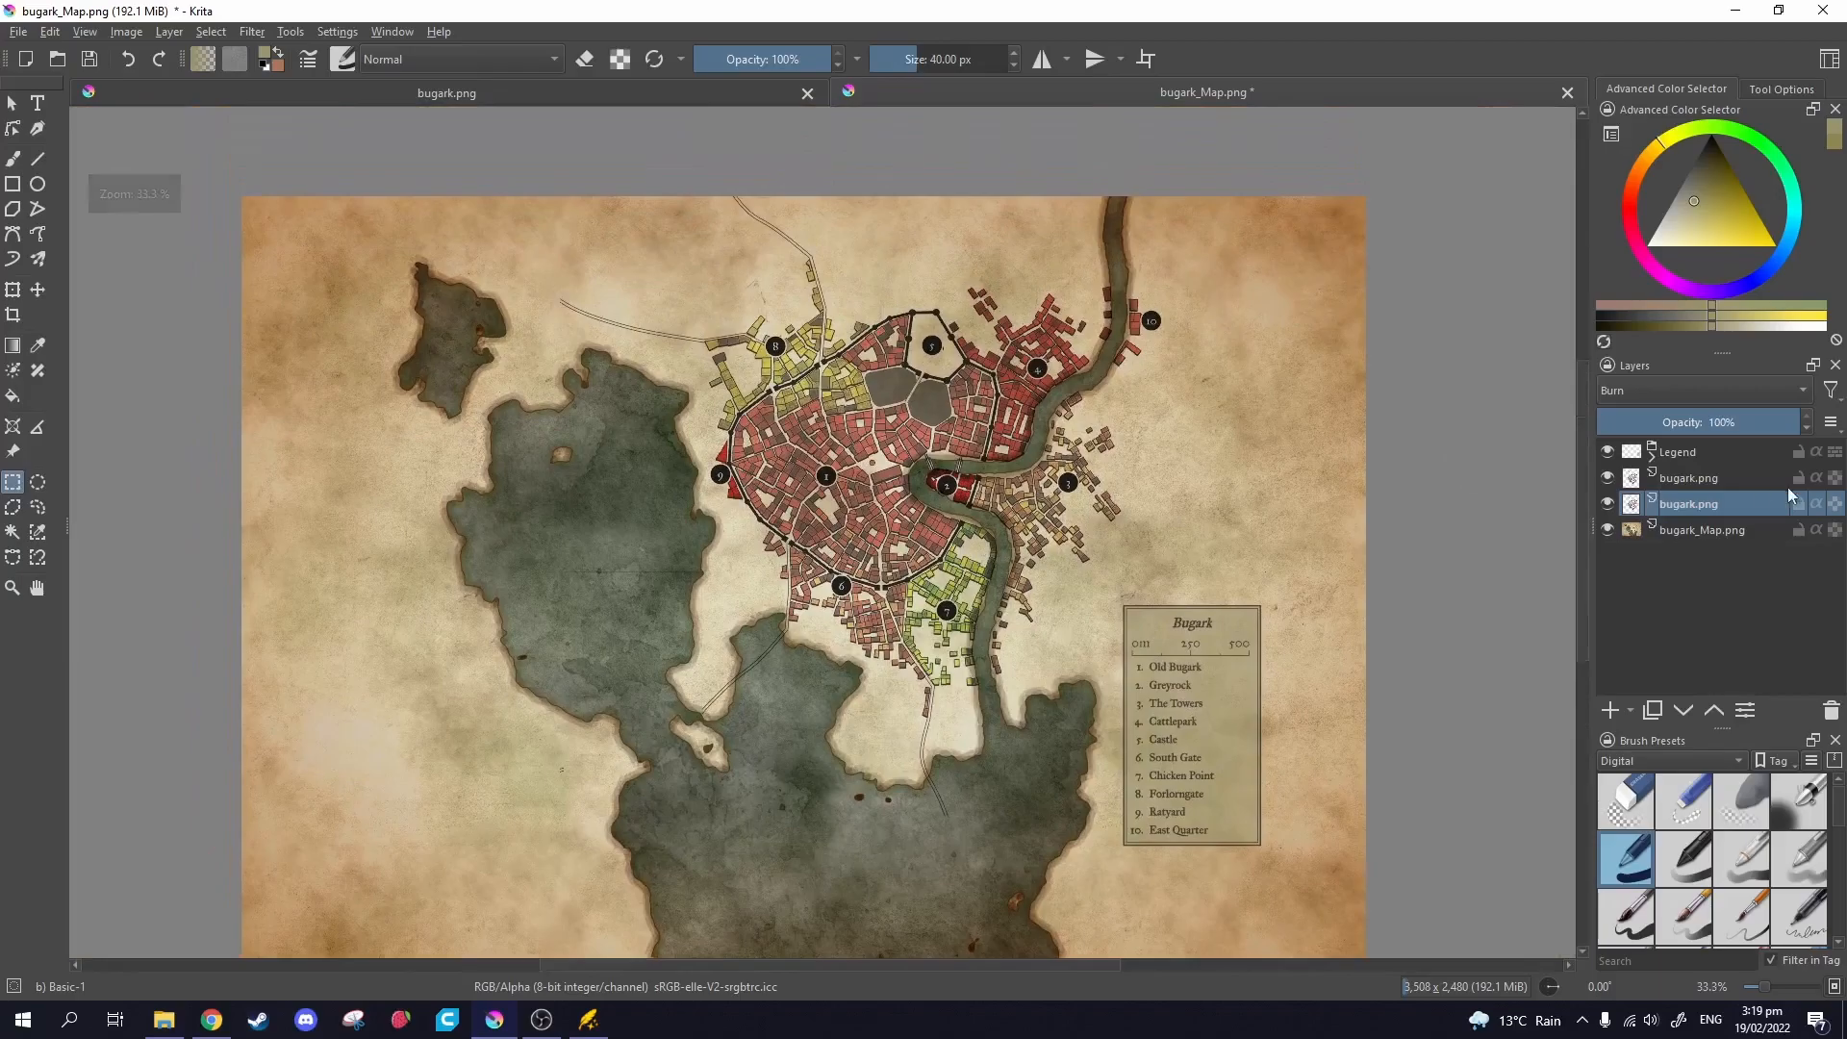
pyautogui.keyDown('shift'); pyautogui.click(1718, 479); pyautogui.keyUp('shift')
pyautogui.rightClick(1718, 483)
pyautogui.moveTo(1636, 717)
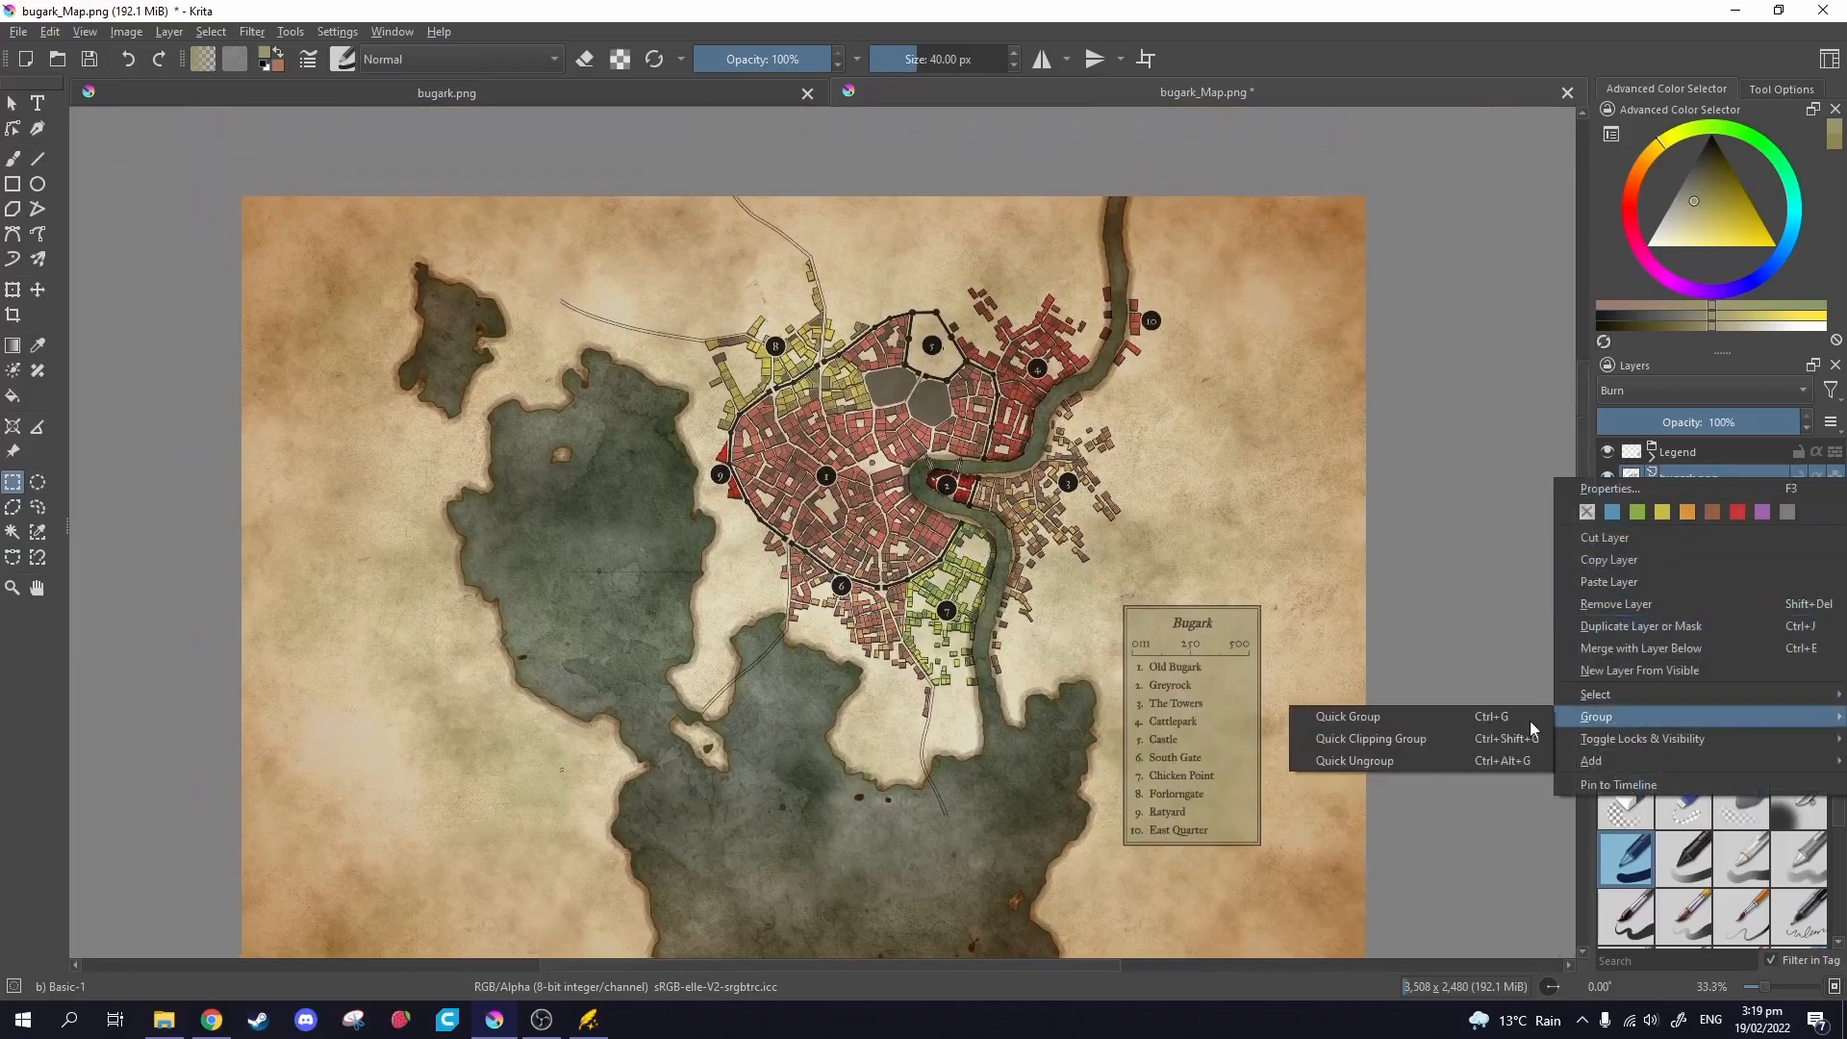
pyautogui.click(1424, 717)
# Rename the new group to Overlay and collapse it.
pyautogui.doubleClick(1708, 479)
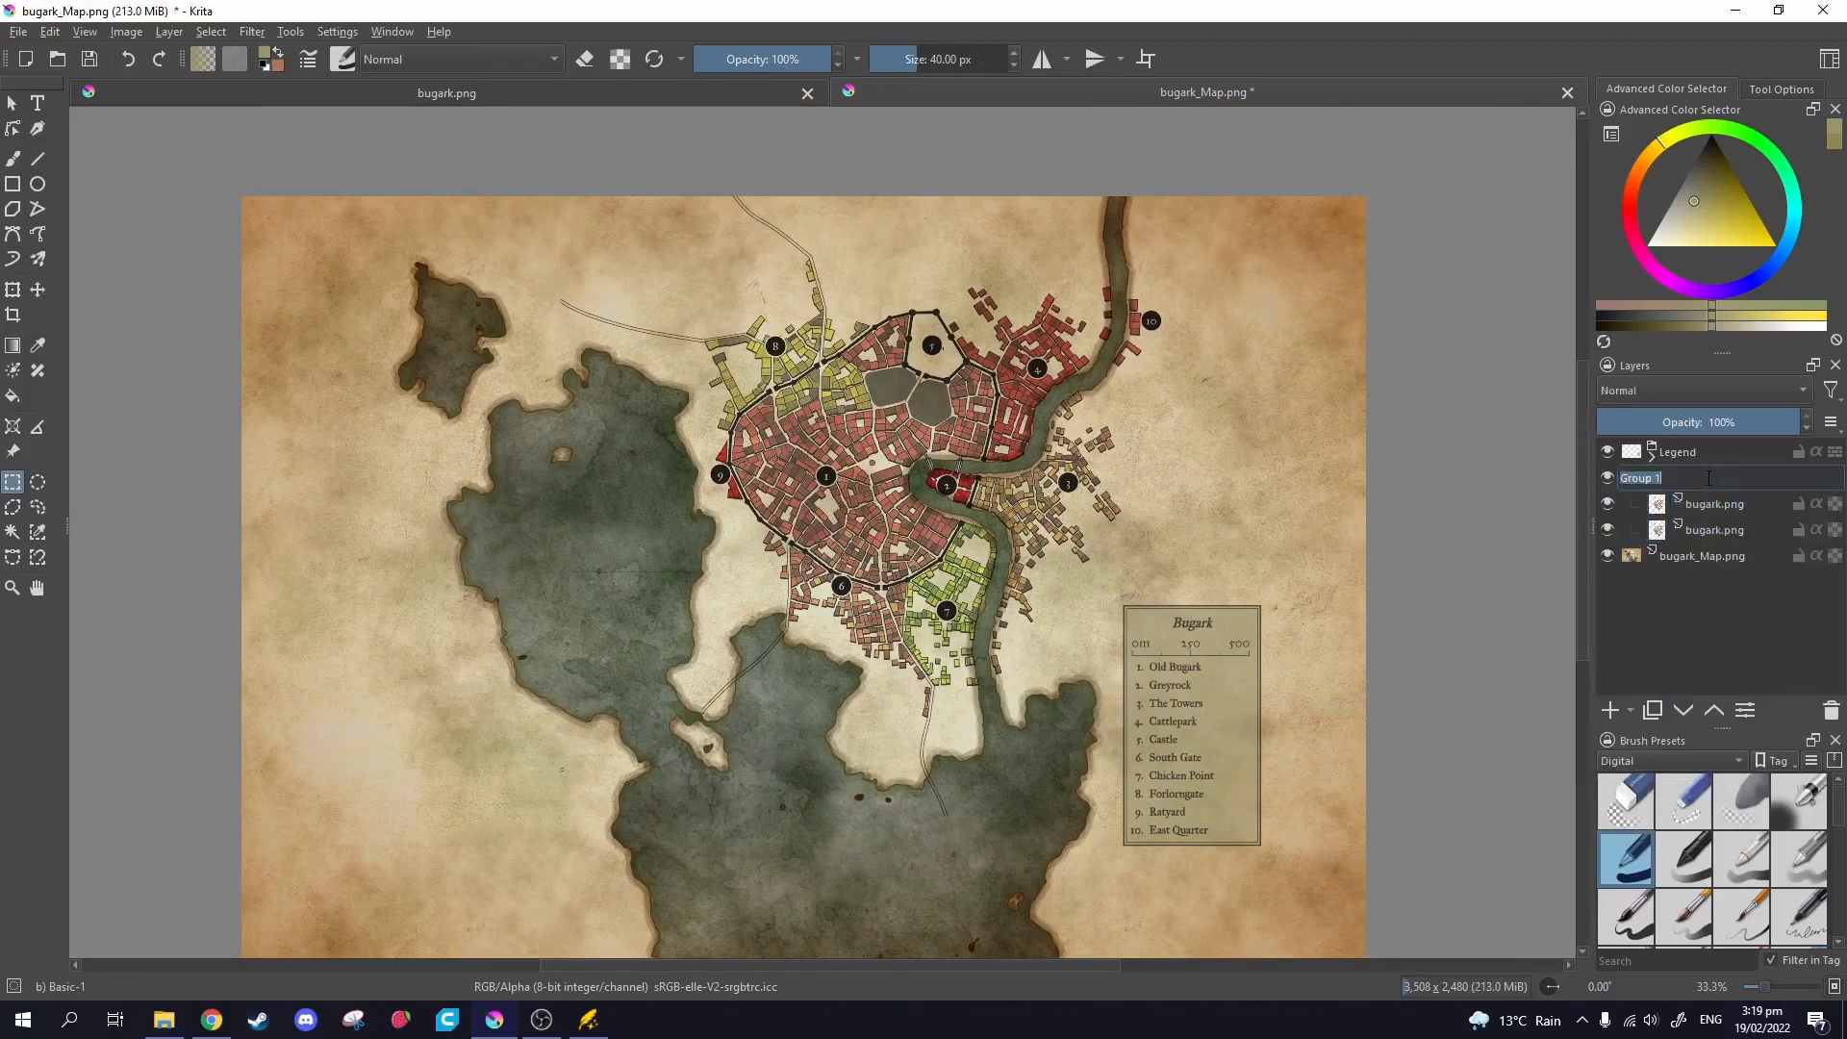
pyautogui.write('Overlay')
pyautogui.press('Return')
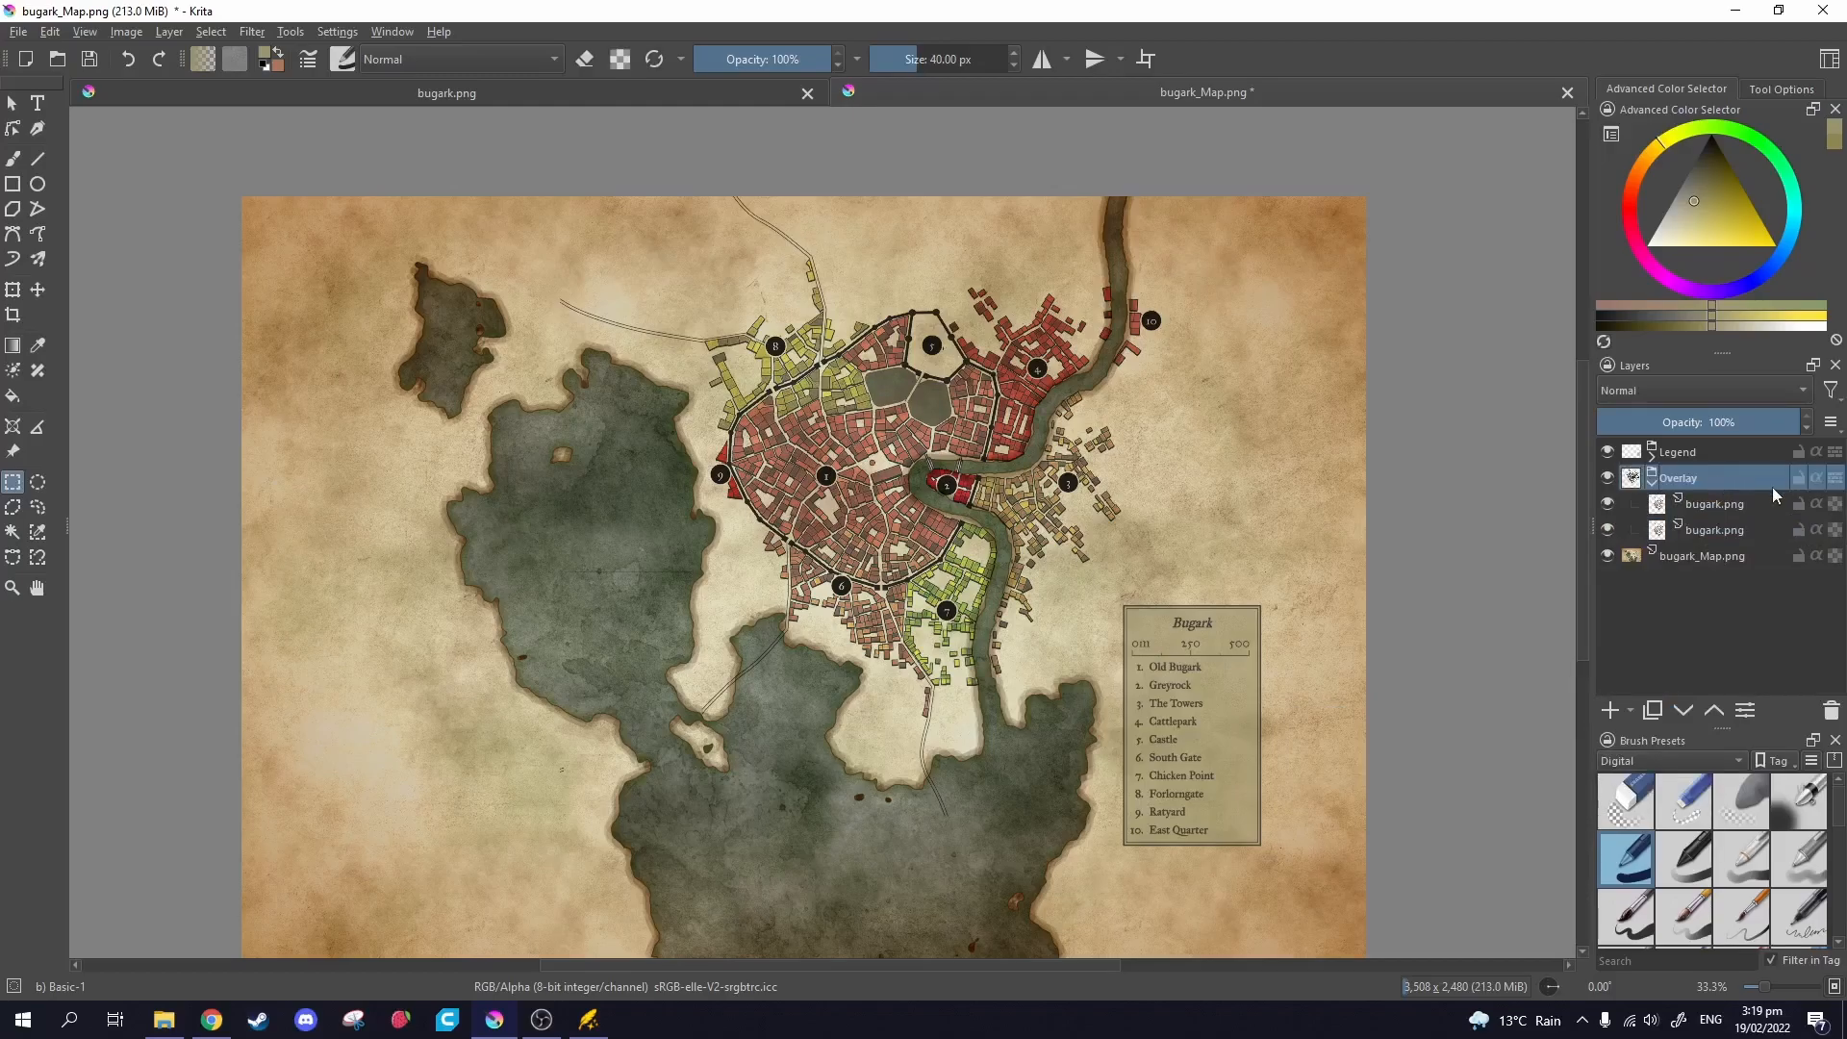
pyautogui.click(1652, 481)
pyautogui.moveTo(946, 512); pyautogui.dragTo(980, 453)
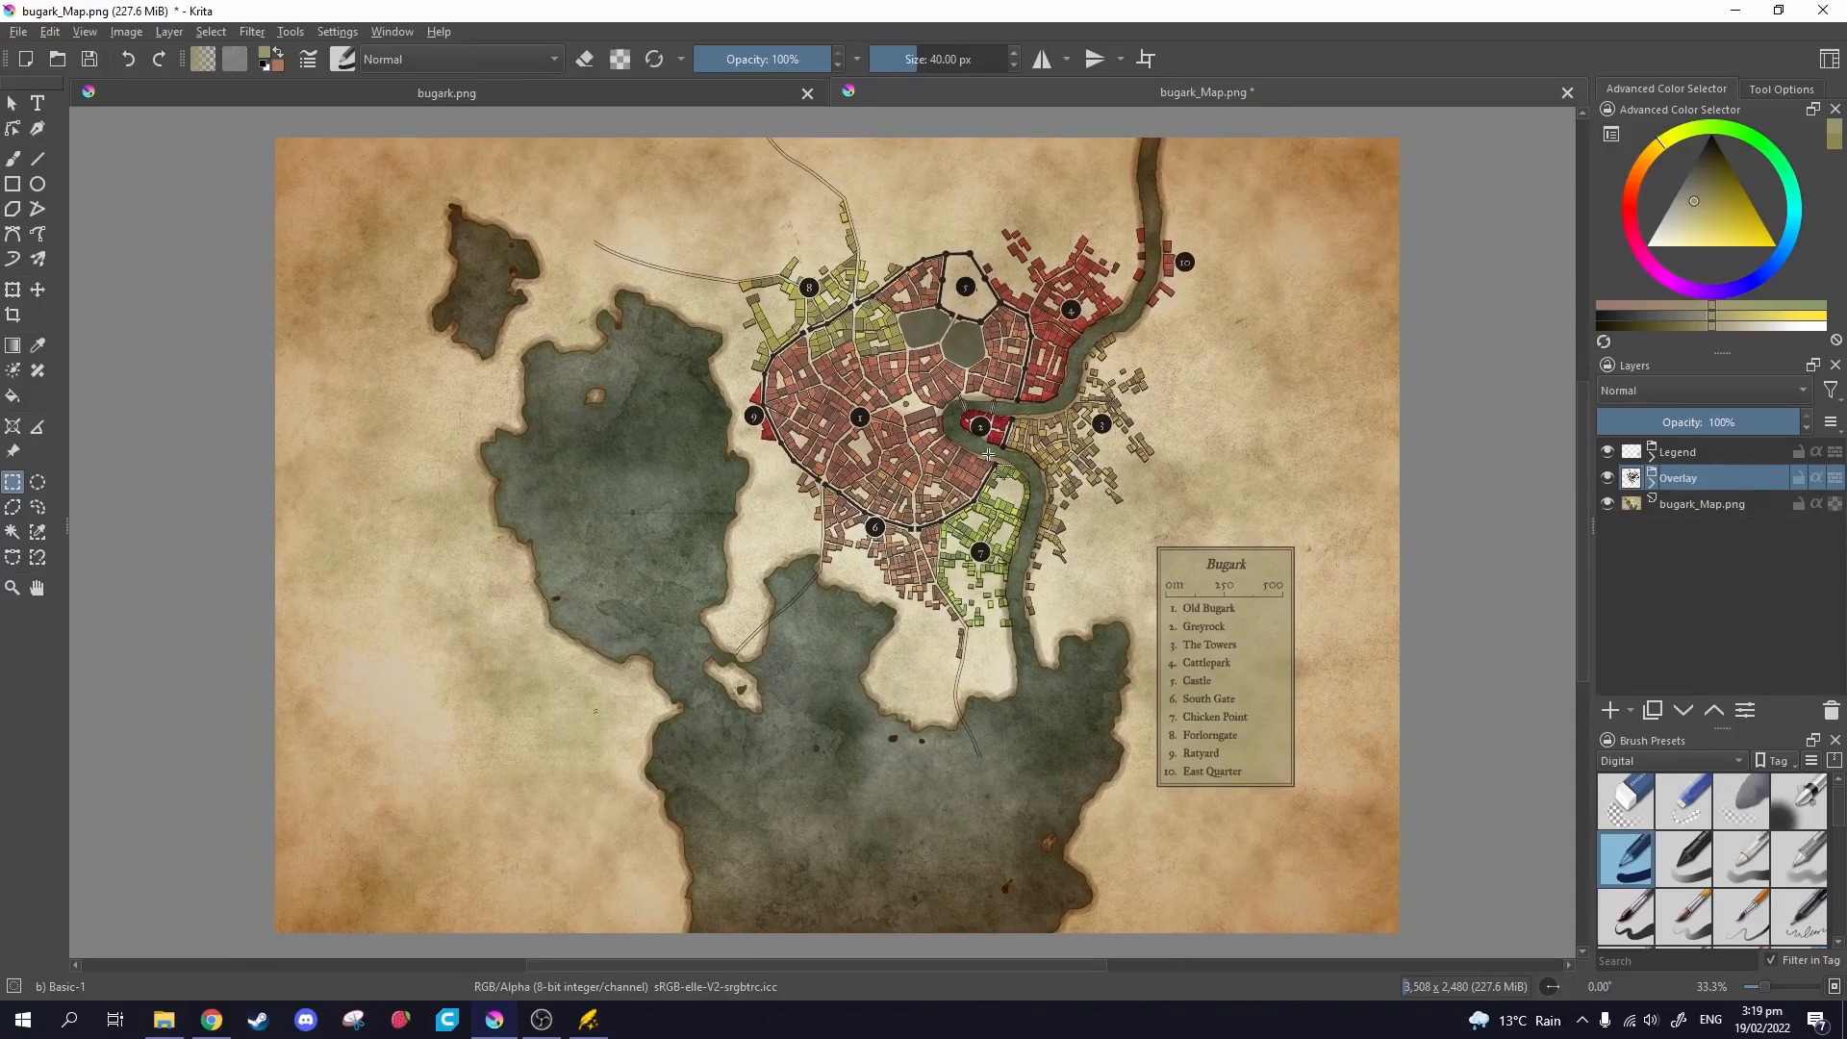
# Check the Overlay group's contents, then select the parchment base map layer.
pyautogui.click(1704, 460)
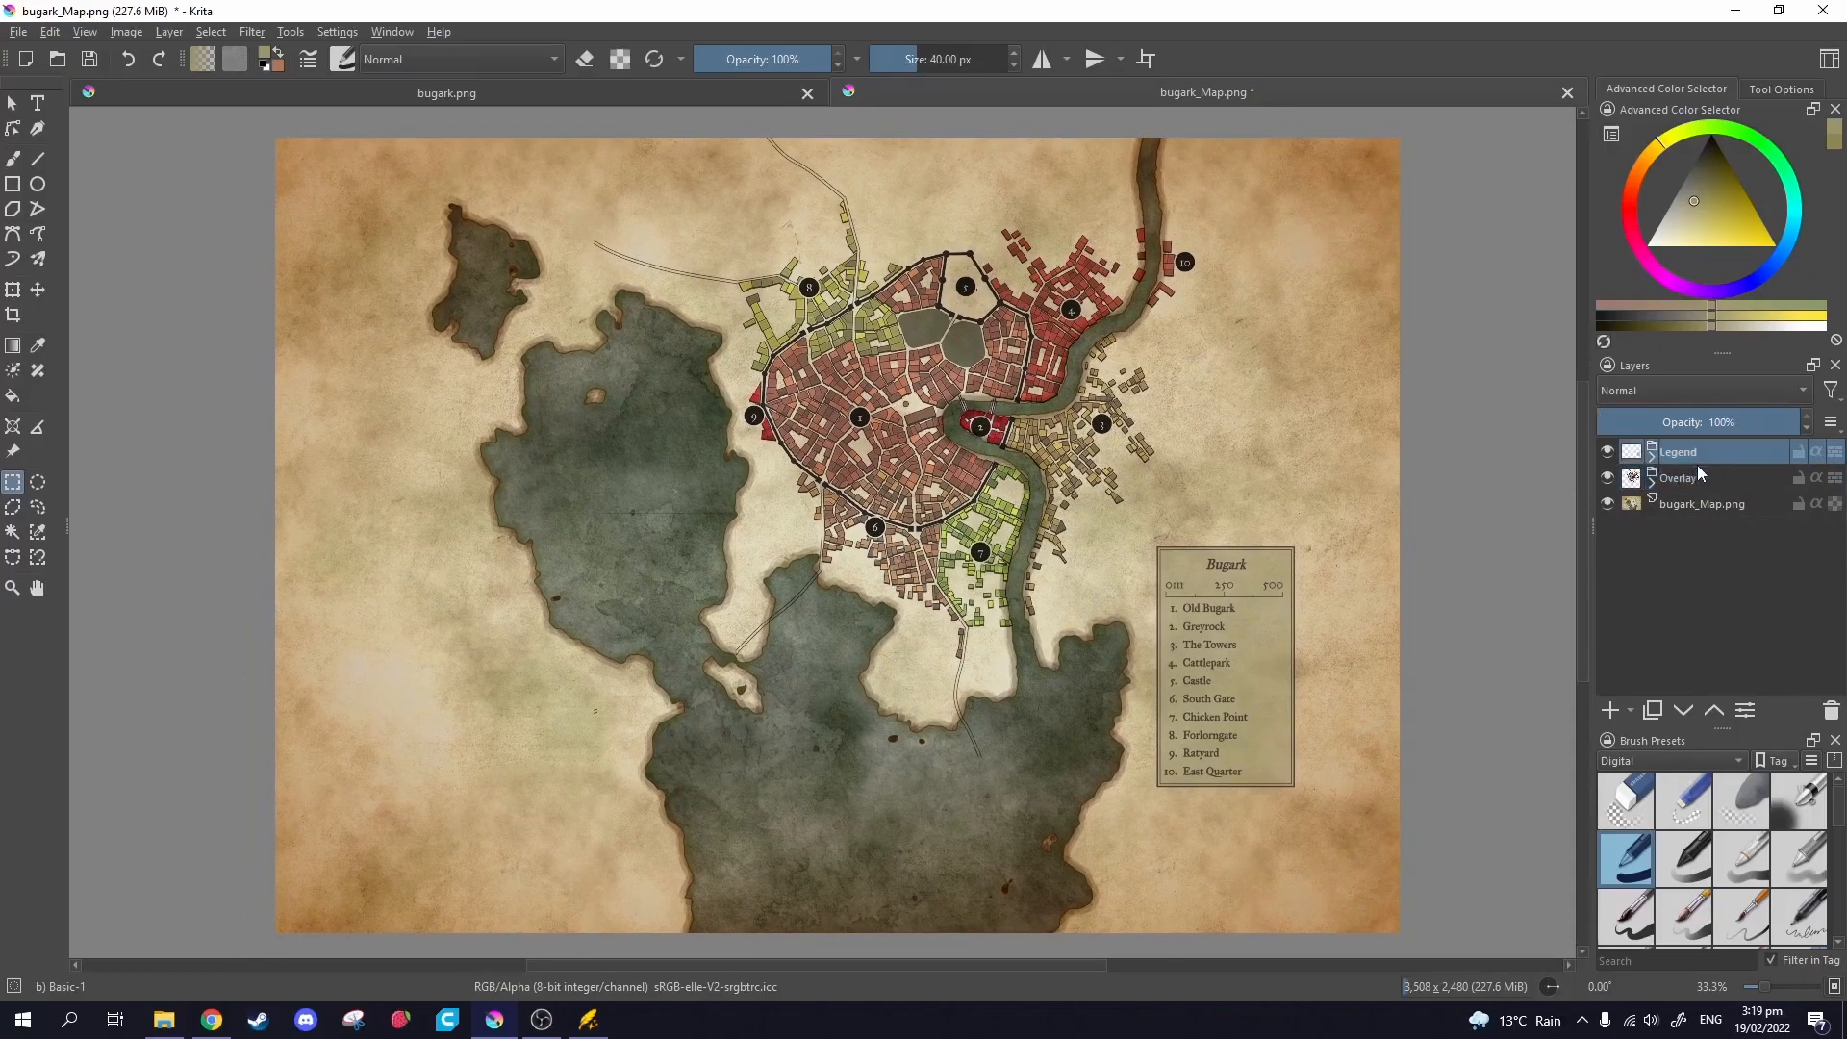
pyautogui.click(1647, 480)
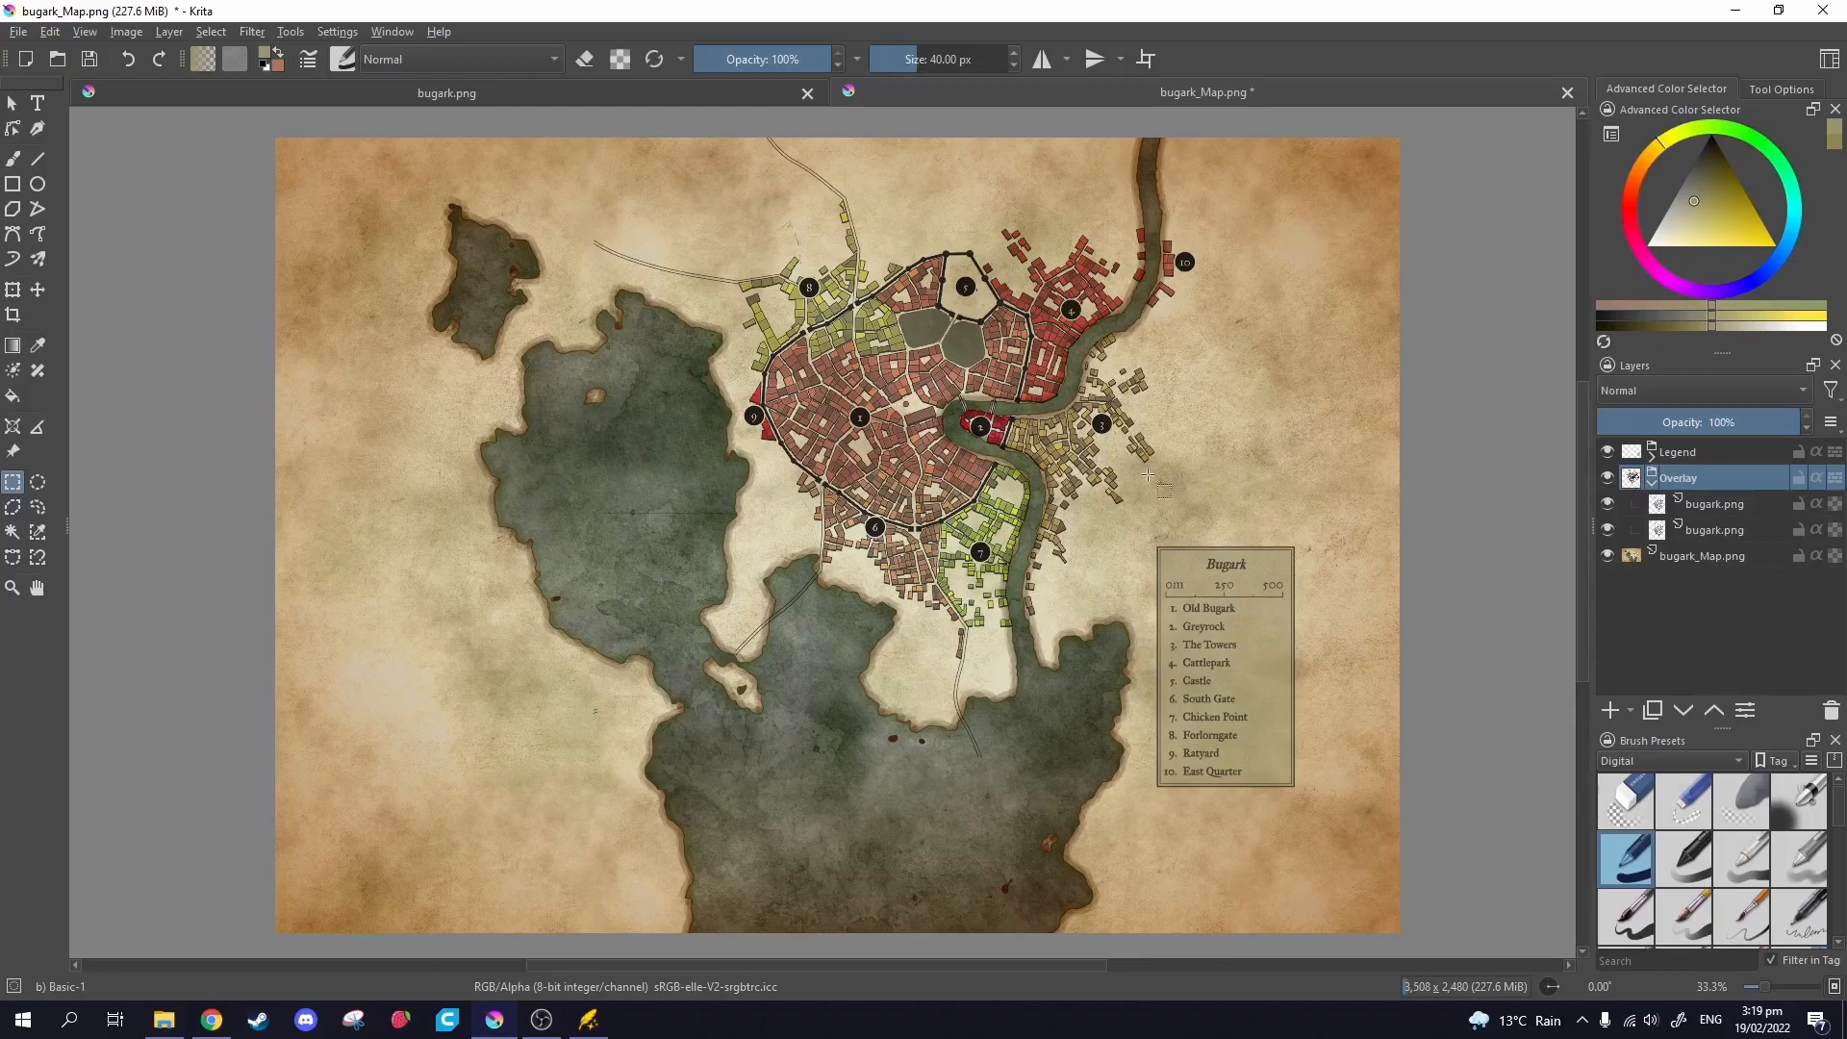
pyautogui.keyDown('ctrl'); pyautogui.scroll(2, 1106, 490); pyautogui.keyUp('ctrl')
pyautogui.scroll(5, 745, 450)
pyautogui.keyDown('ctrl'); pyautogui.scroll(-2, 1115, 423); pyautogui.keyUp('ctrl')
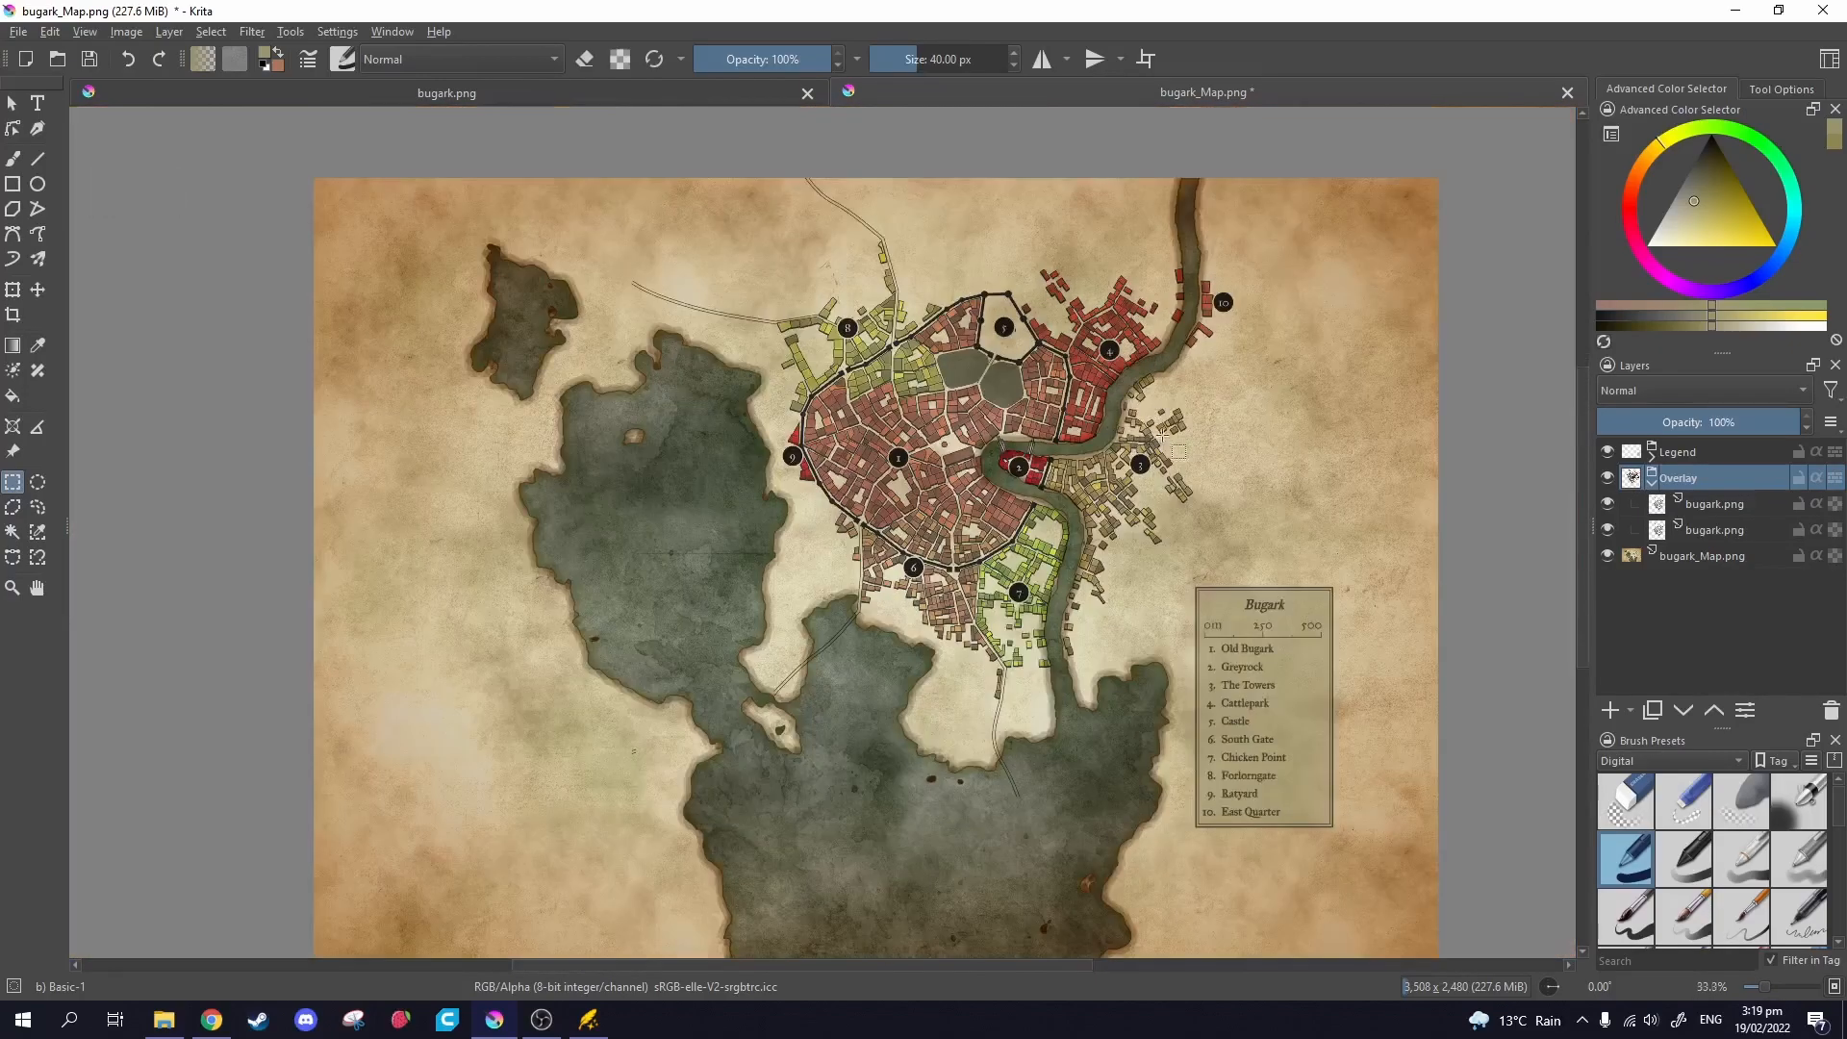
pyautogui.click(1651, 483)
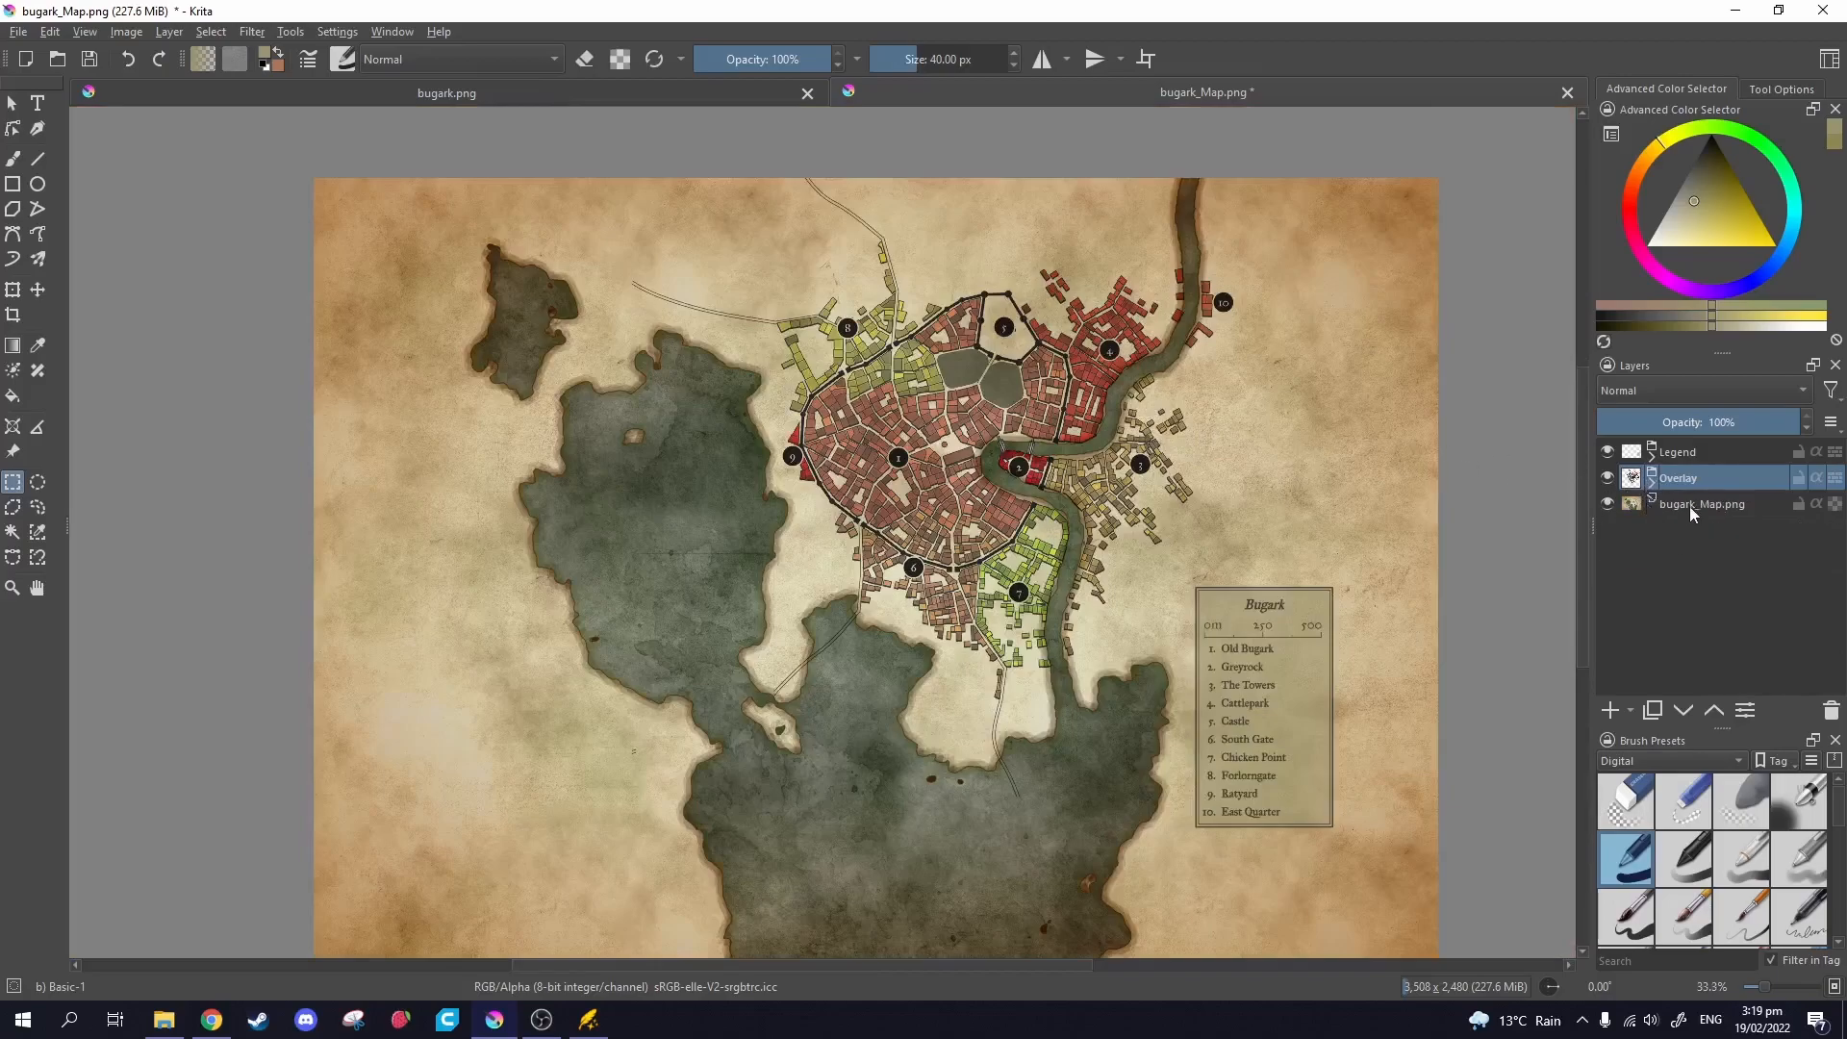
pyautogui.click(1689, 505)
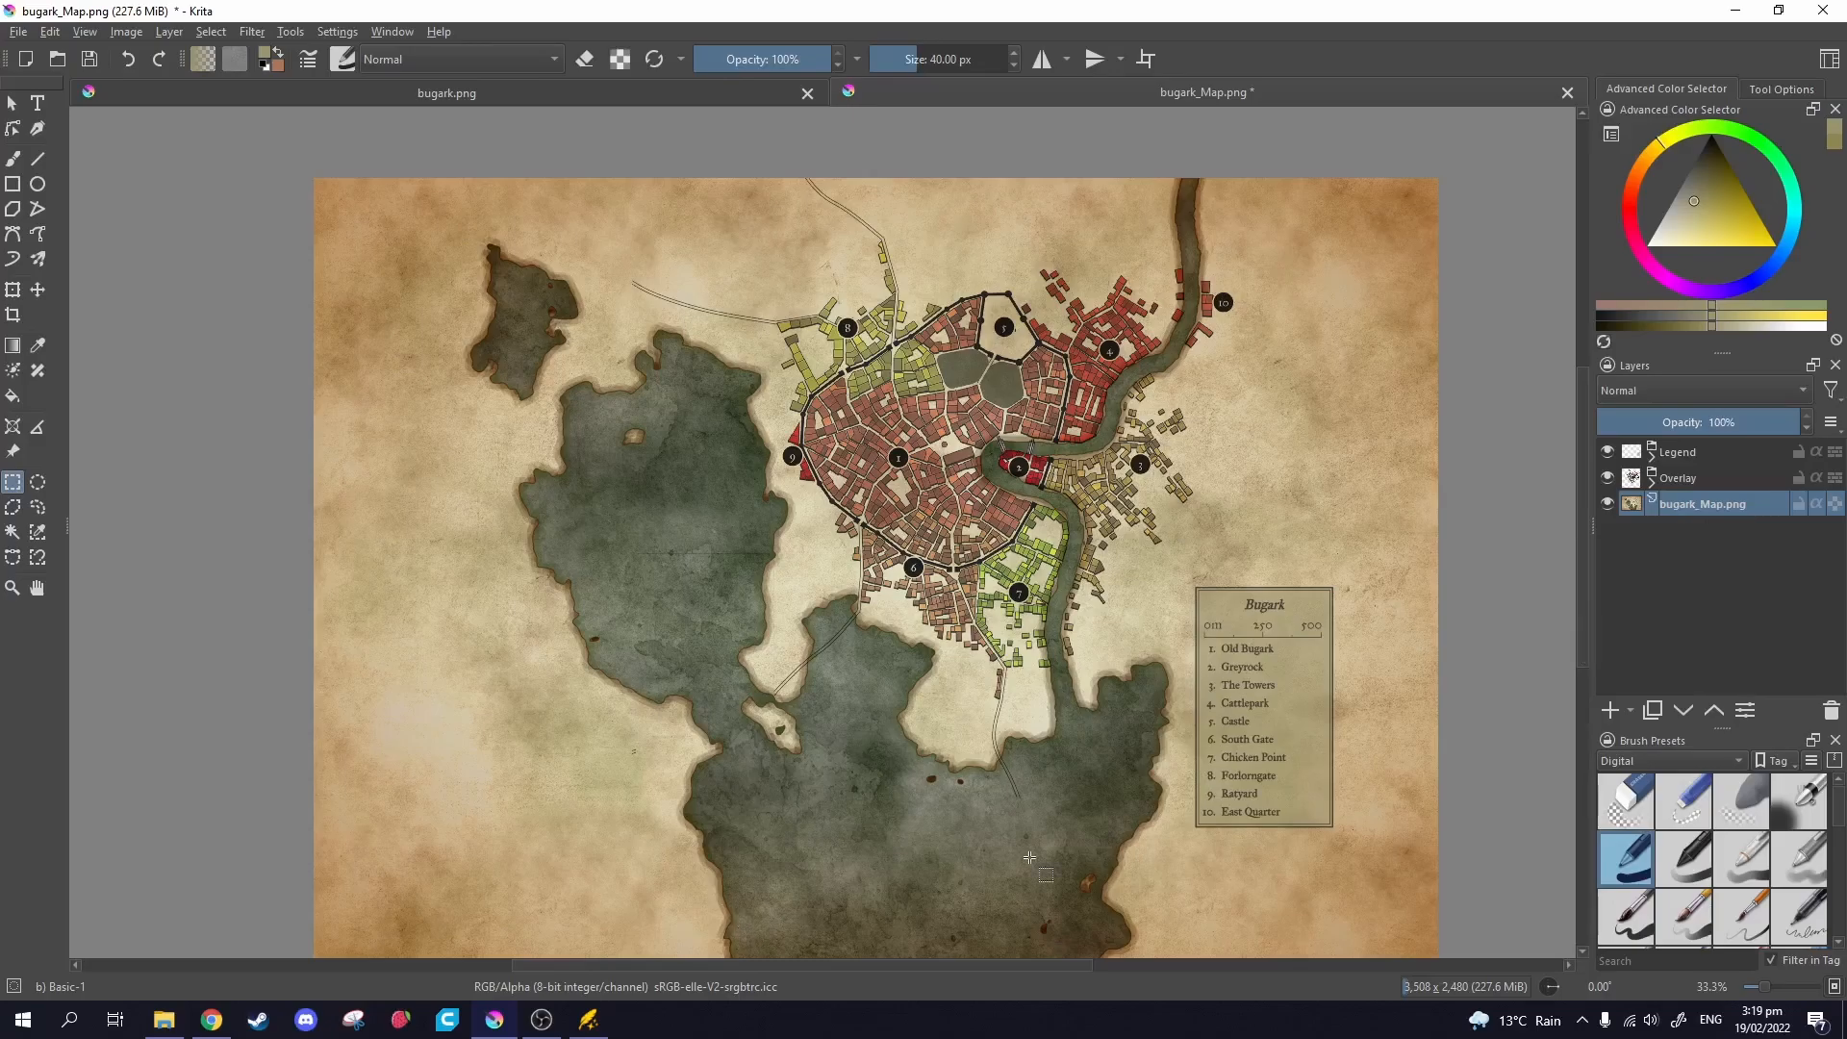
# Save the Bugark project in Wonderdraft and switch back to Krita.
pyautogui.click(587, 1020)
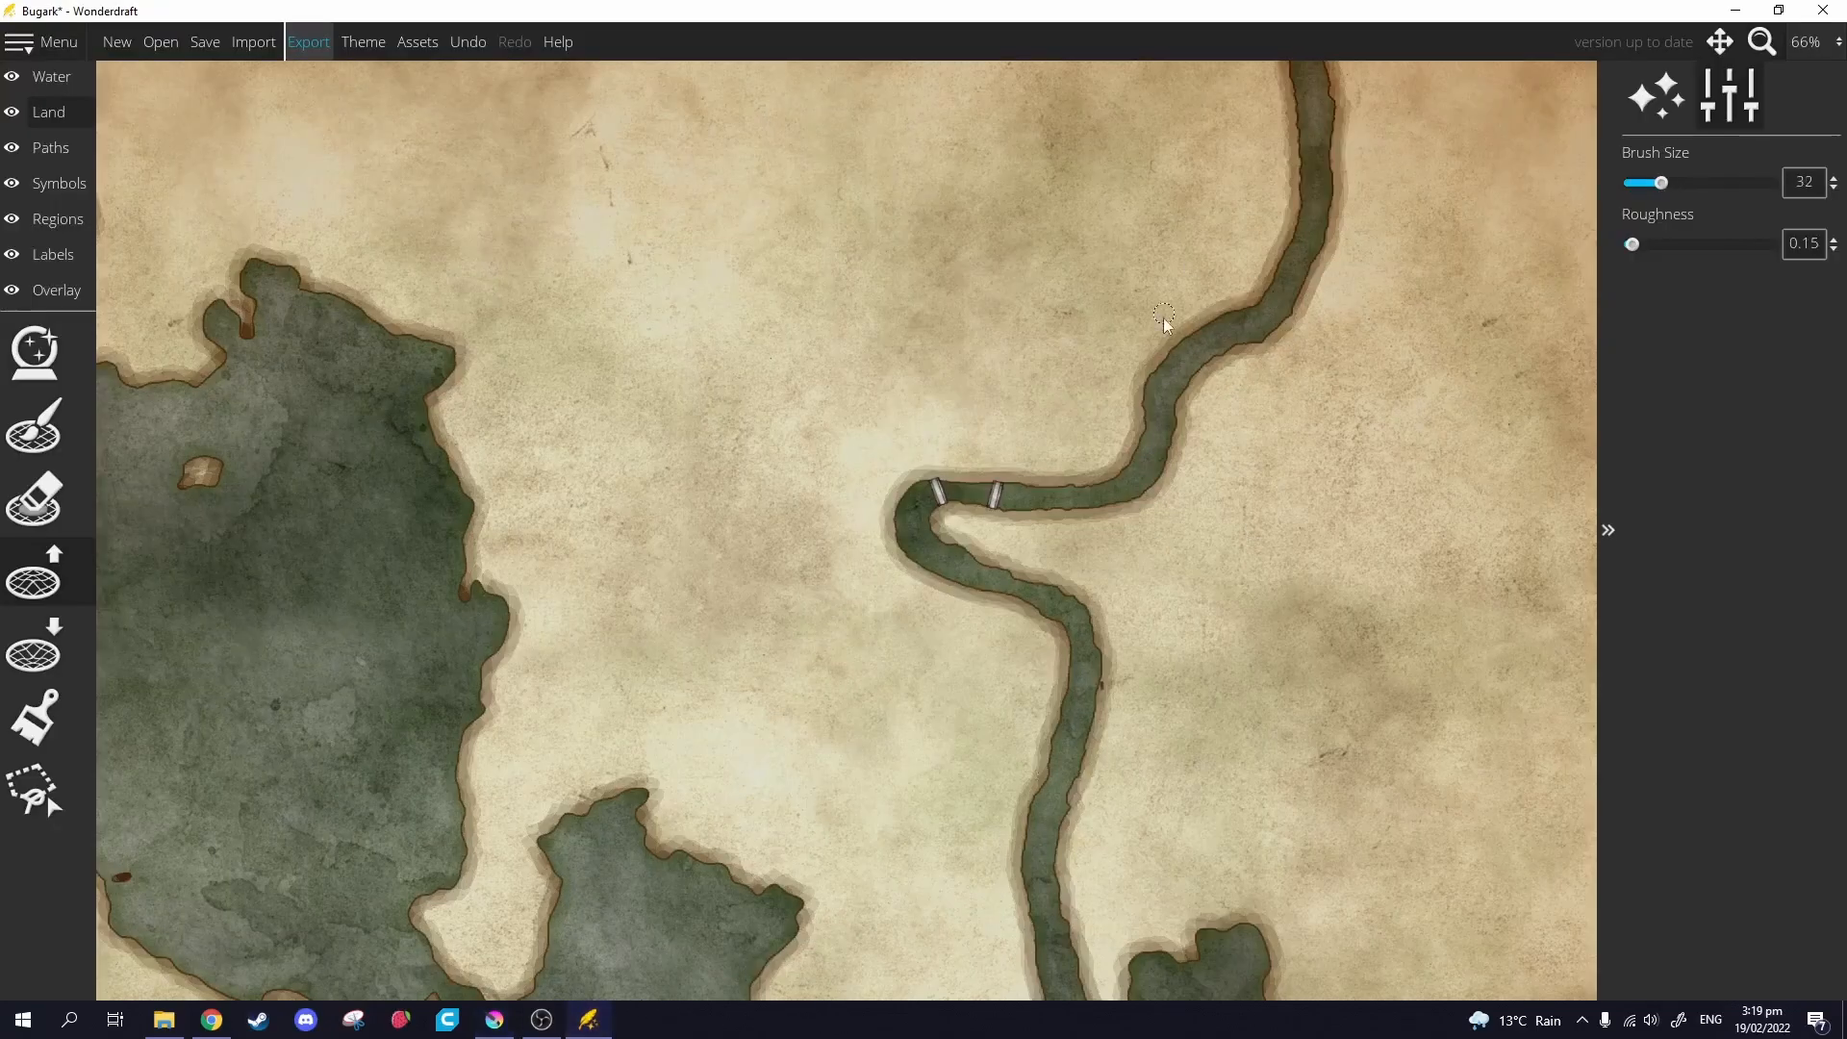
pyautogui.scroll(-4, 1116, 464)
pyautogui.scroll(1, 1113, 470)
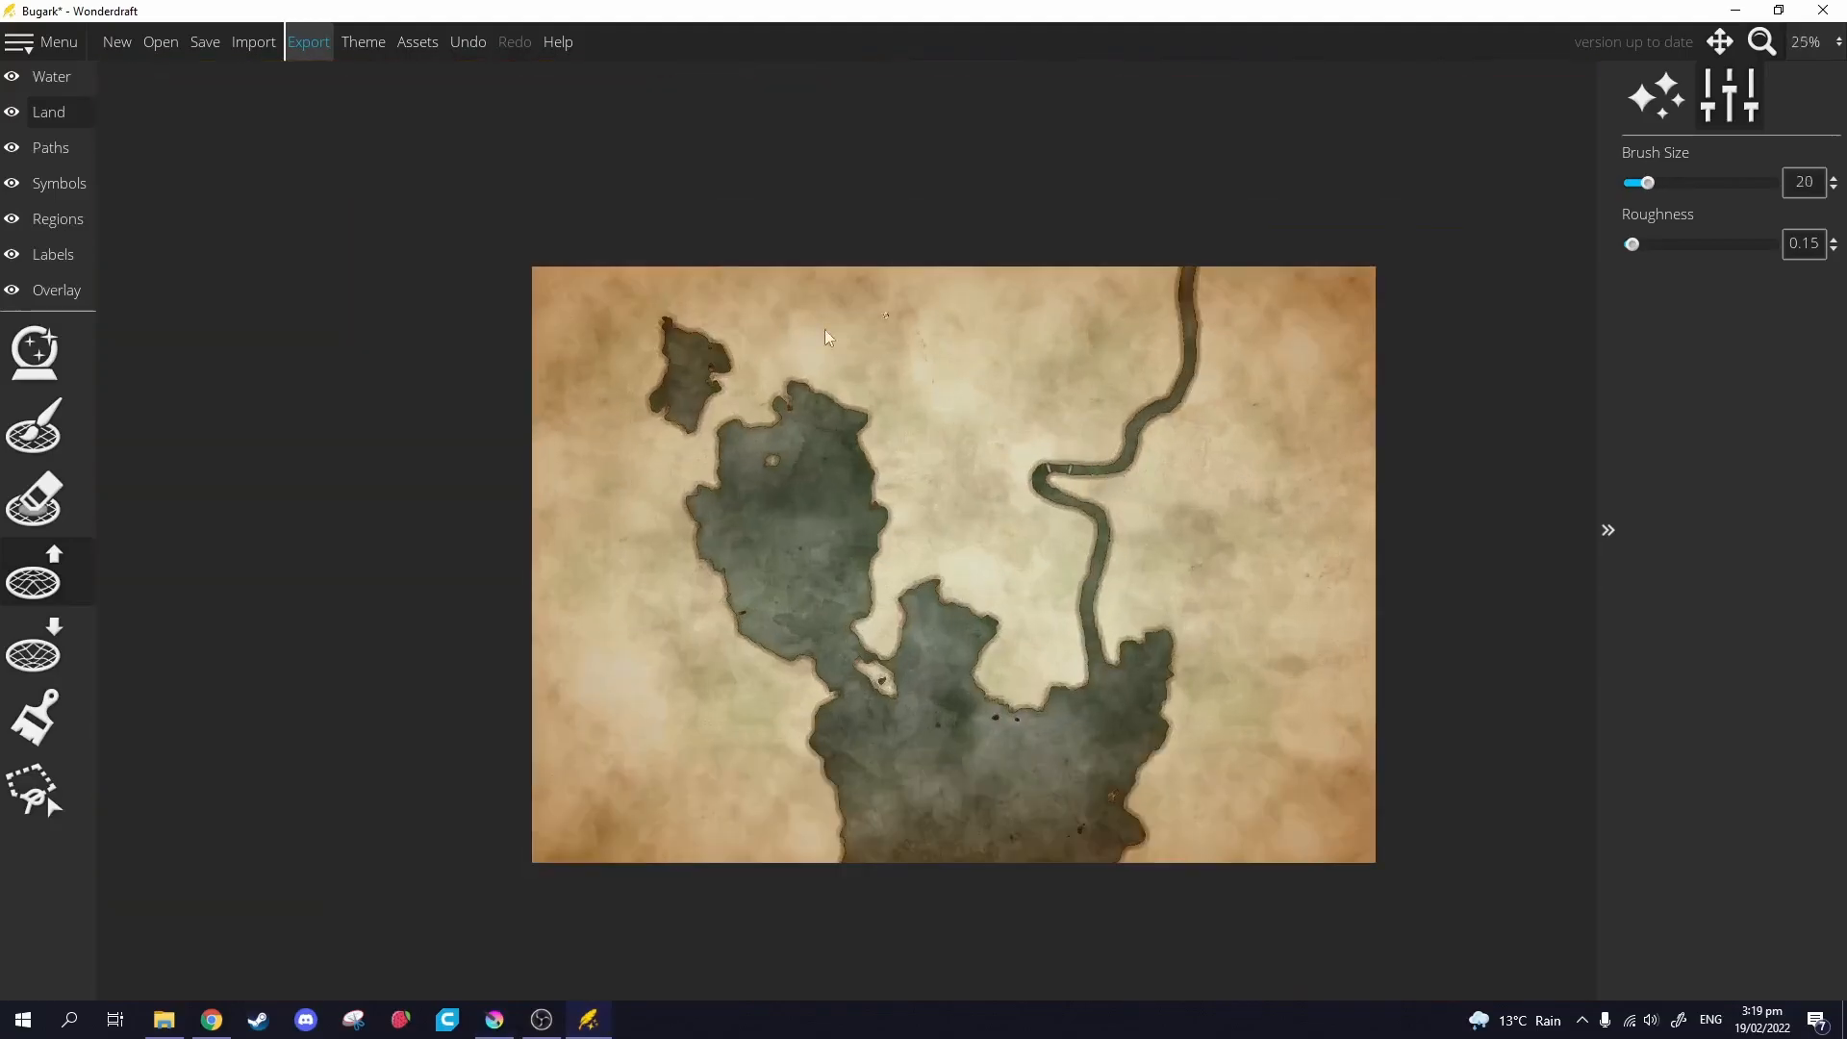
pyautogui.click(200, 44)
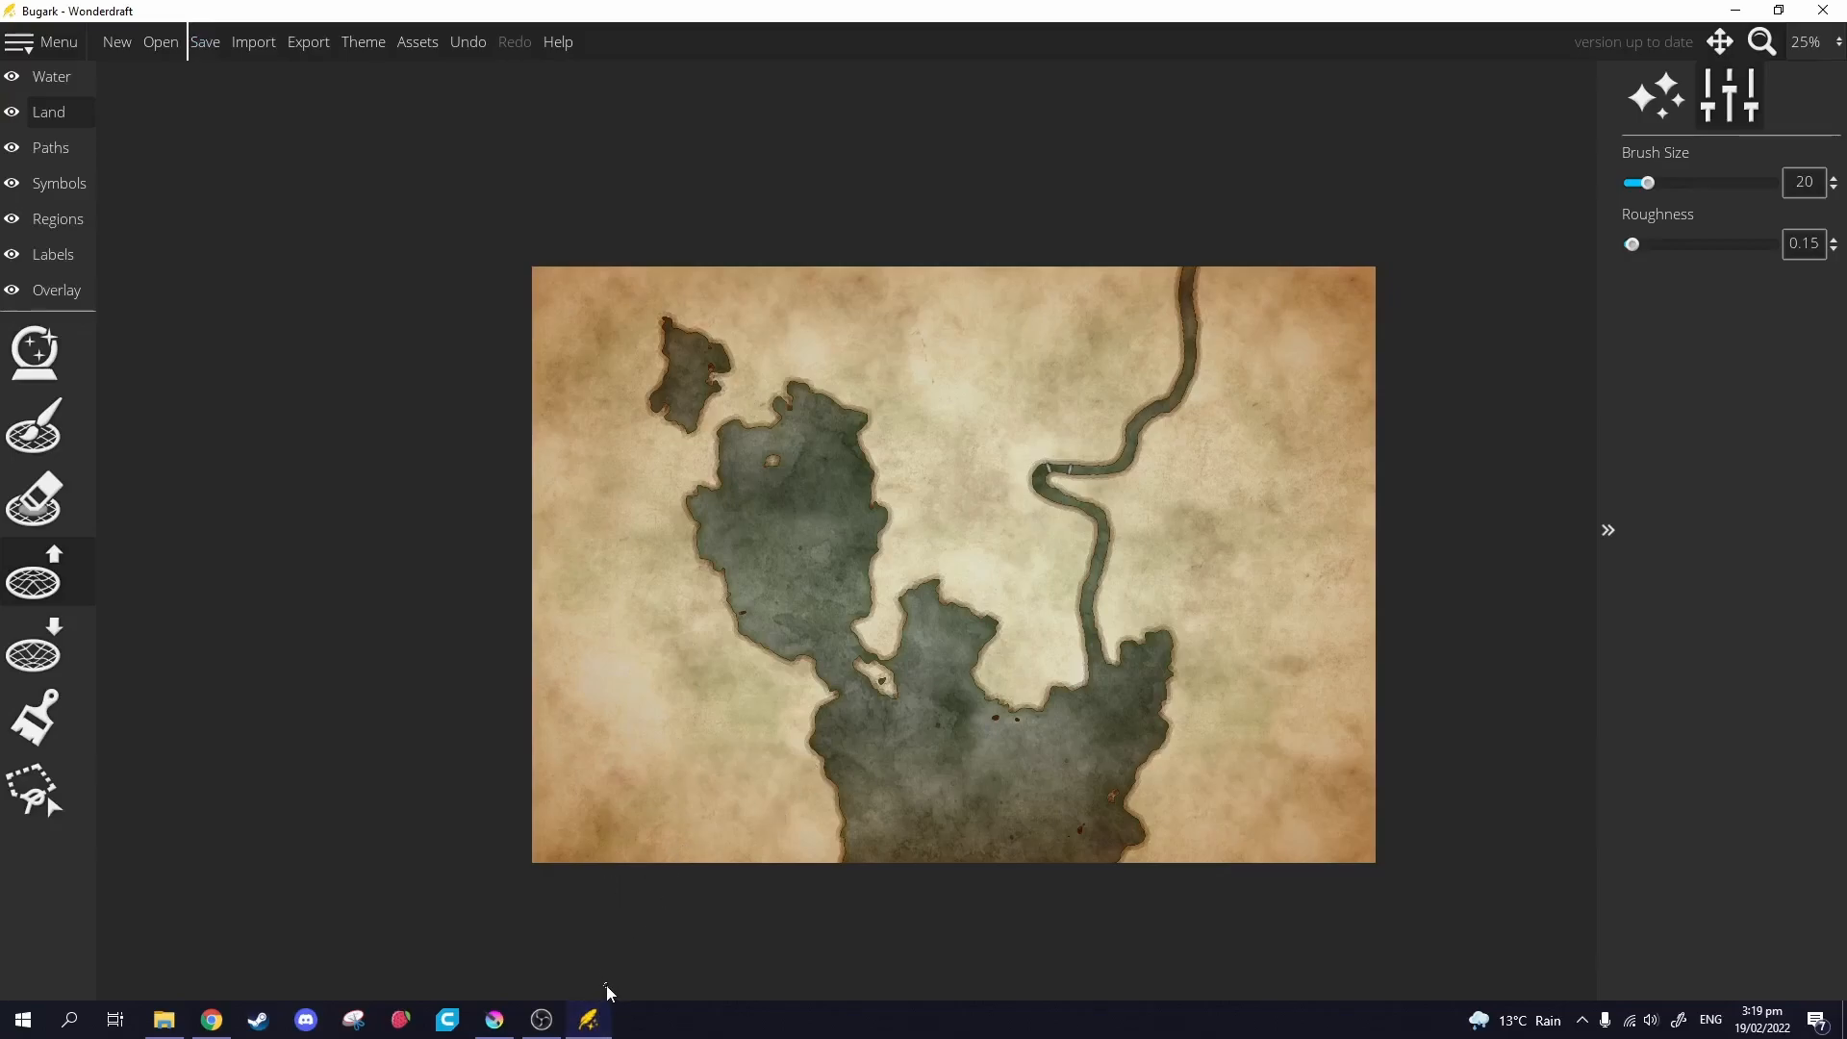
pyautogui.click(594, 1020)
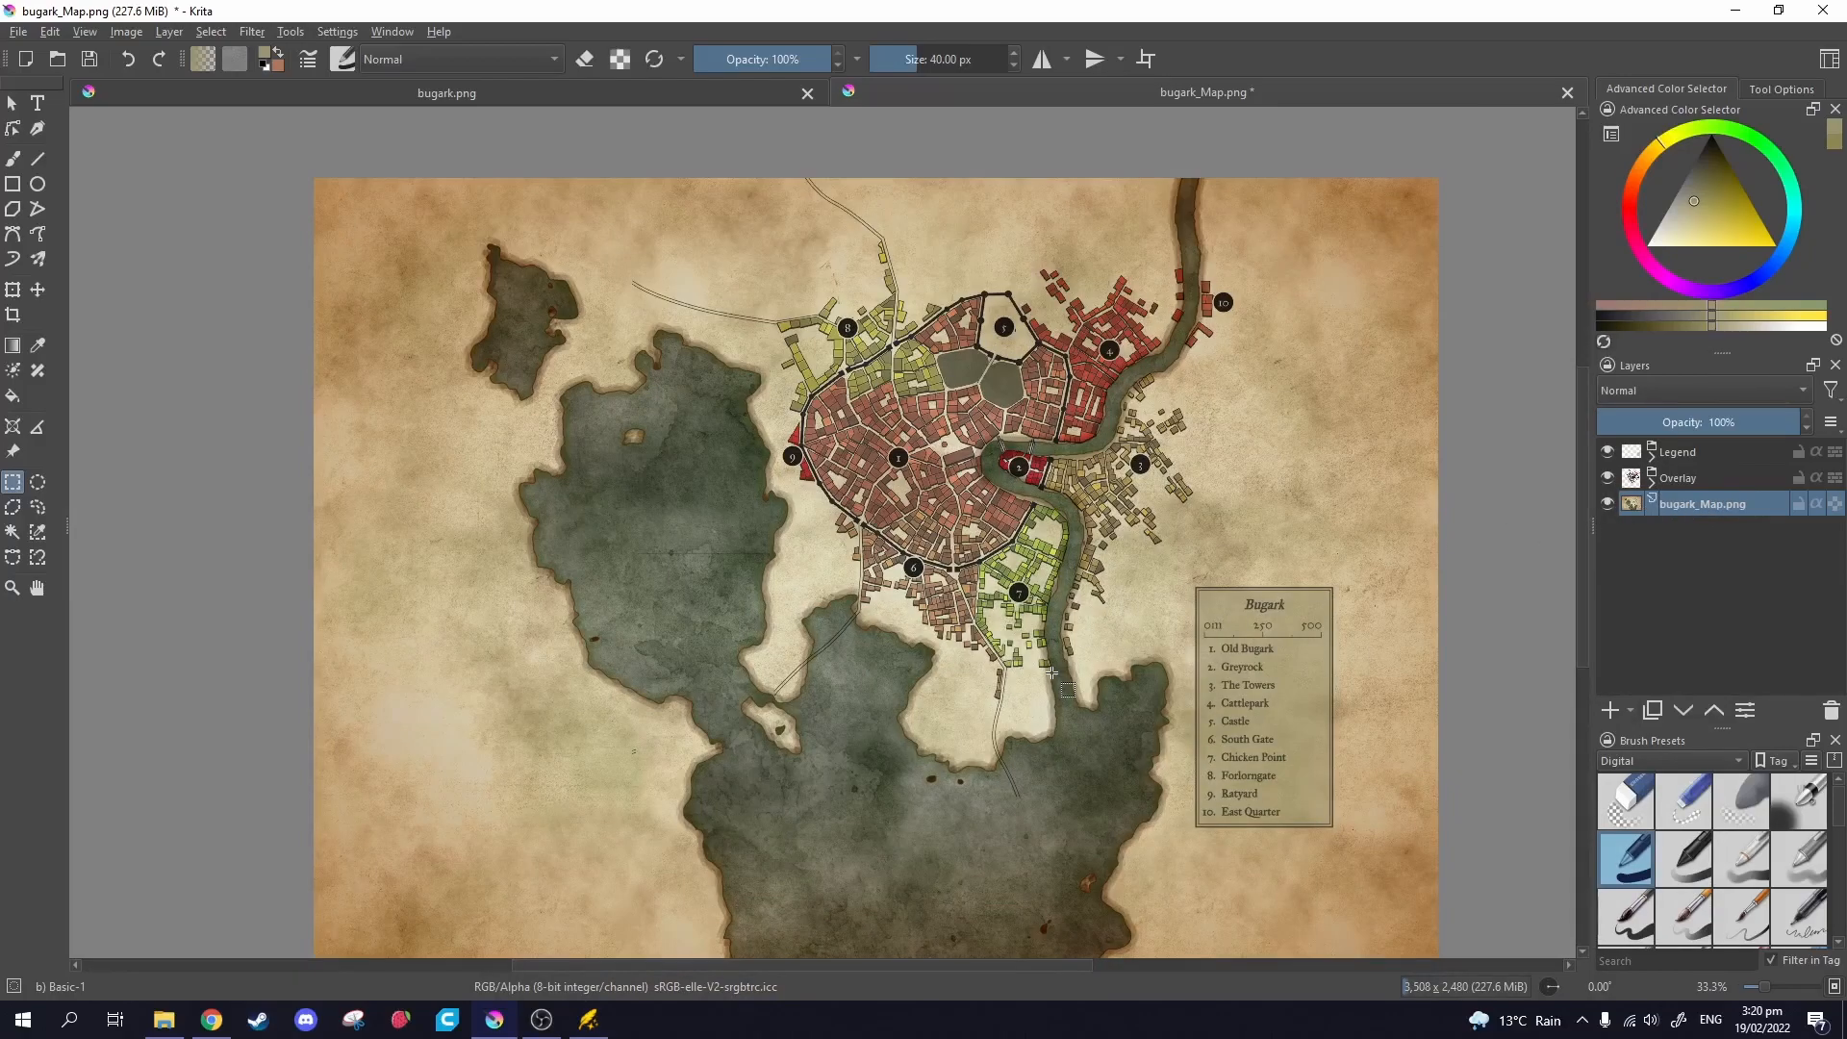
# Pick the Eraser Circle brush preset.
pyautogui.scroll(2, 1051, 674)
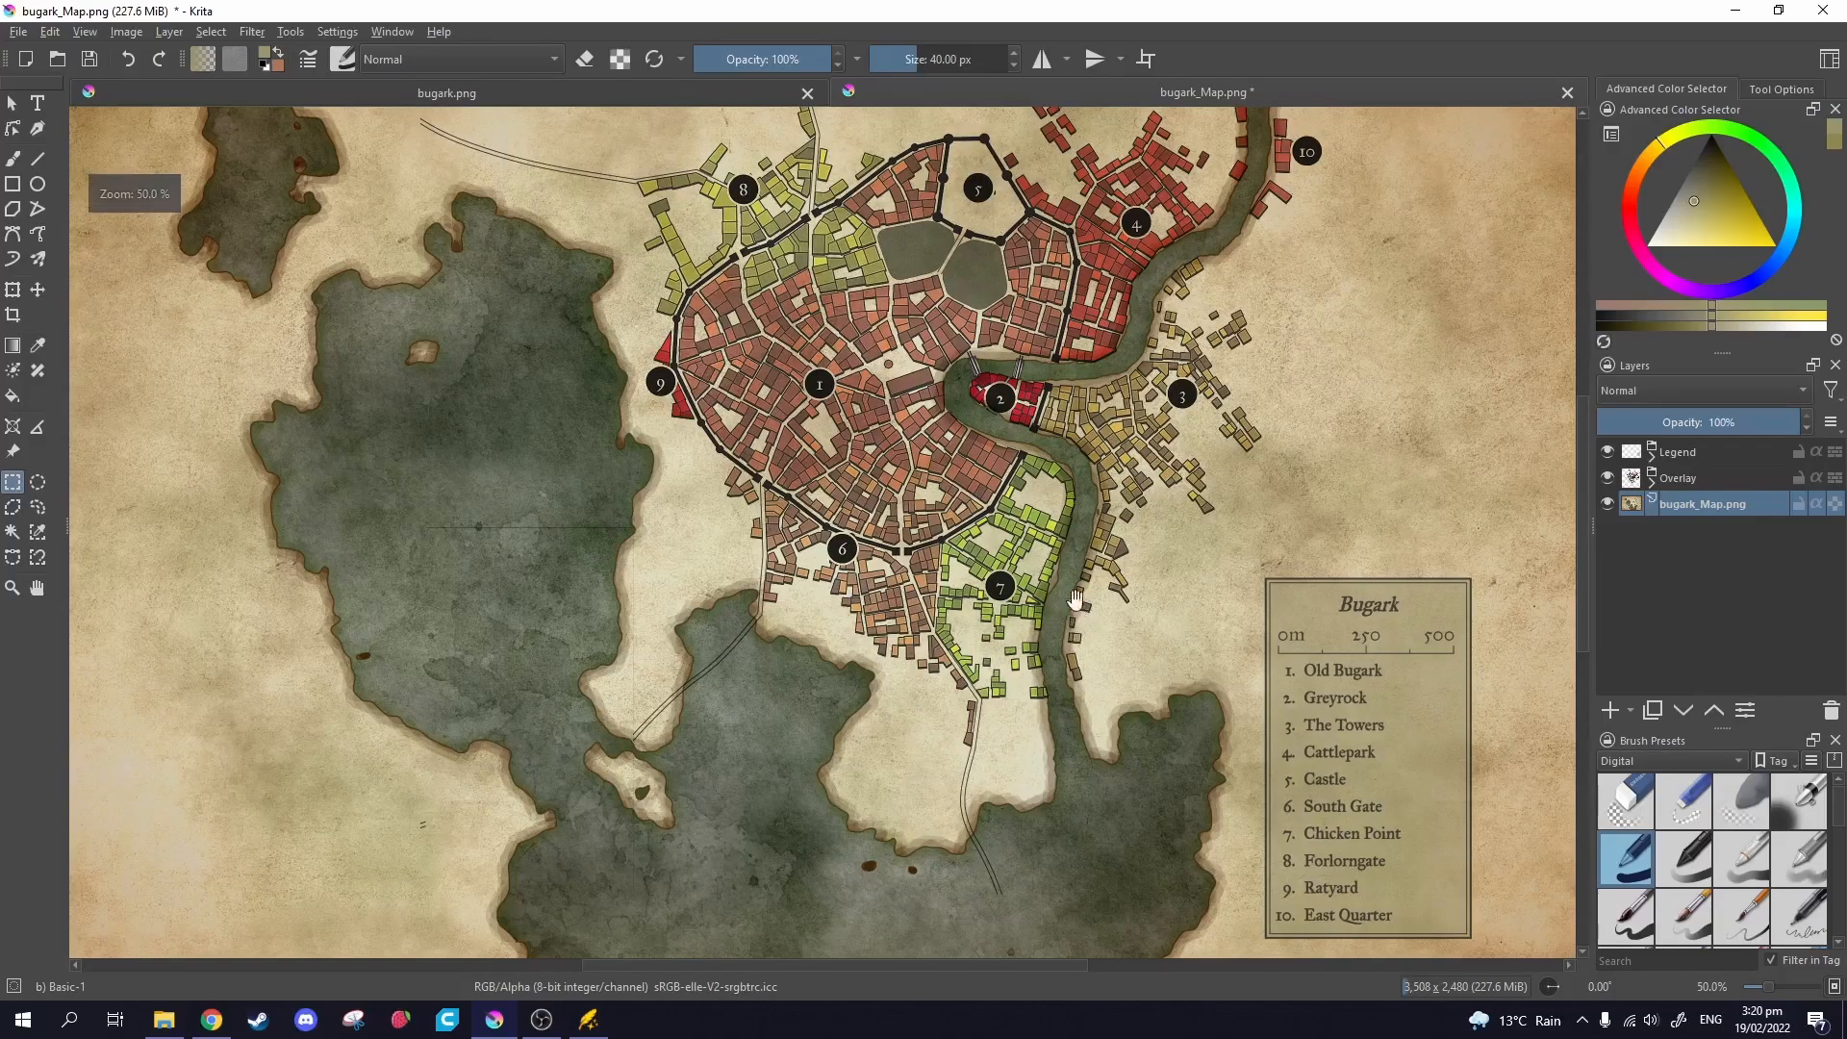
pyautogui.scroll(-2, 1010, 682)
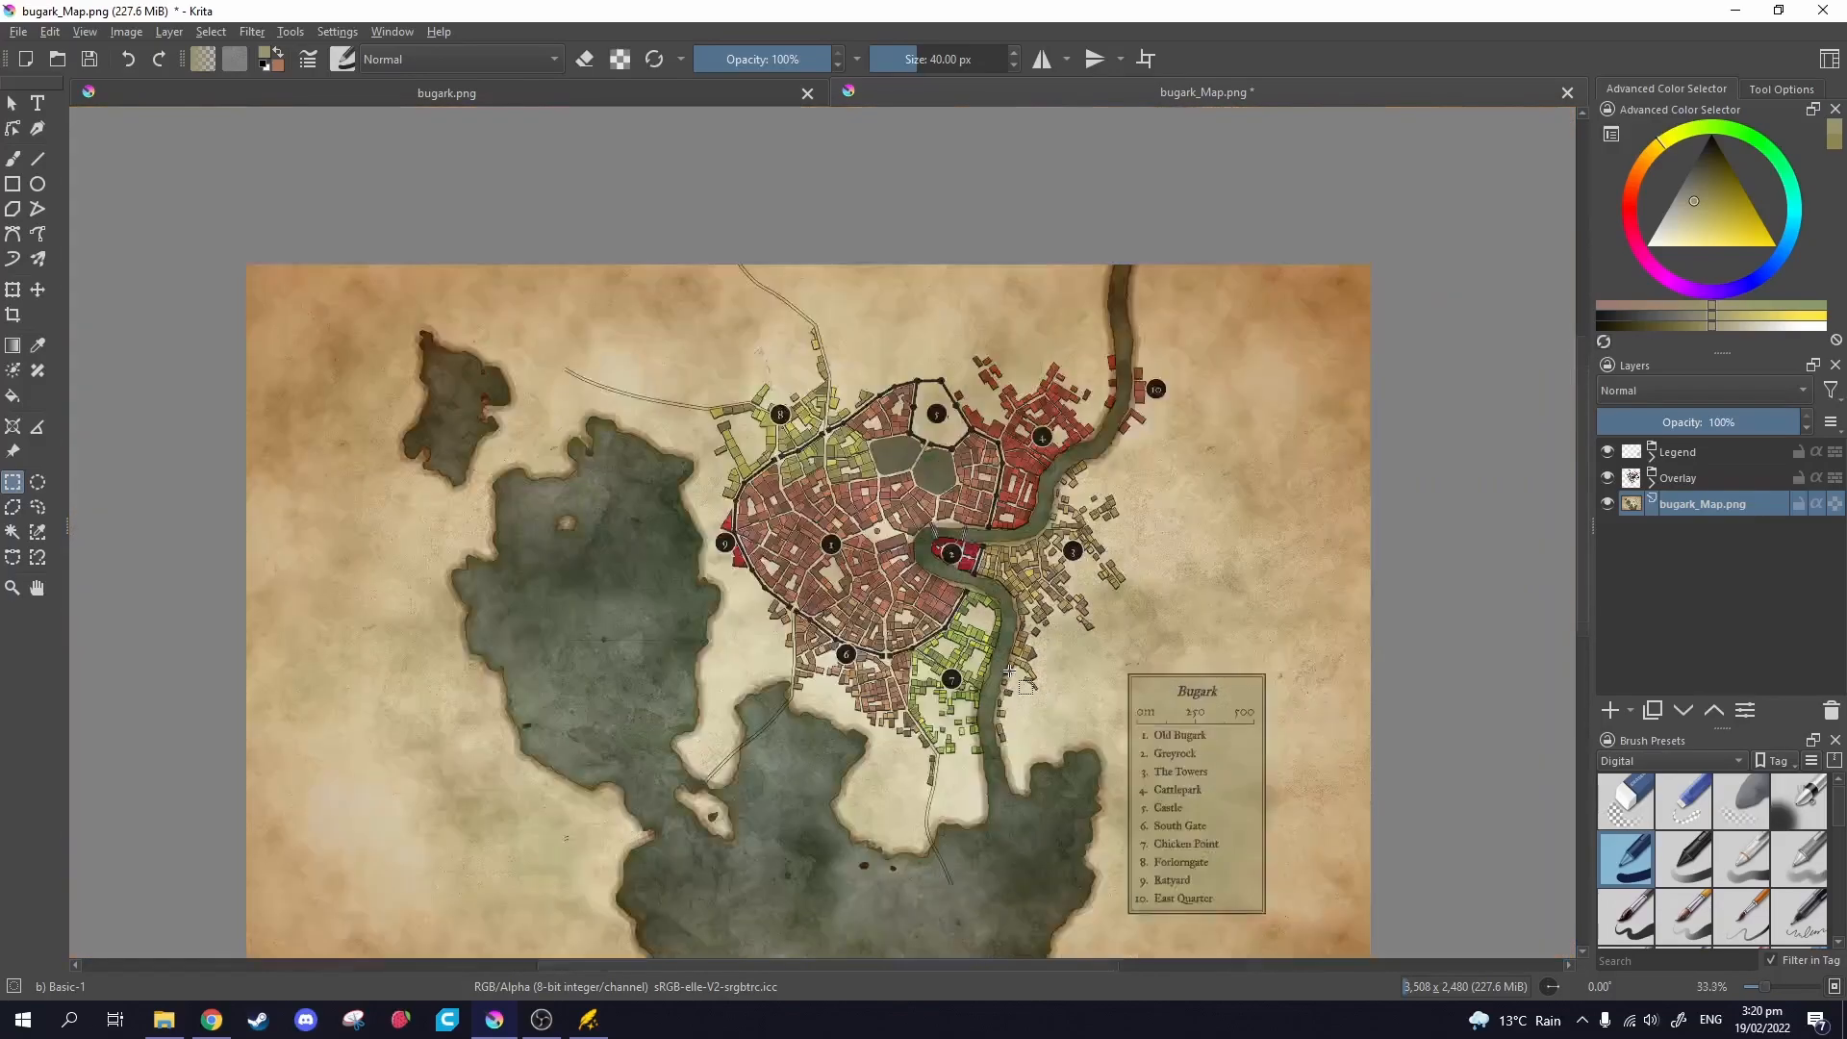
pyautogui.scroll(1, 911, 705)
pyautogui.scroll(1, 912, 705)
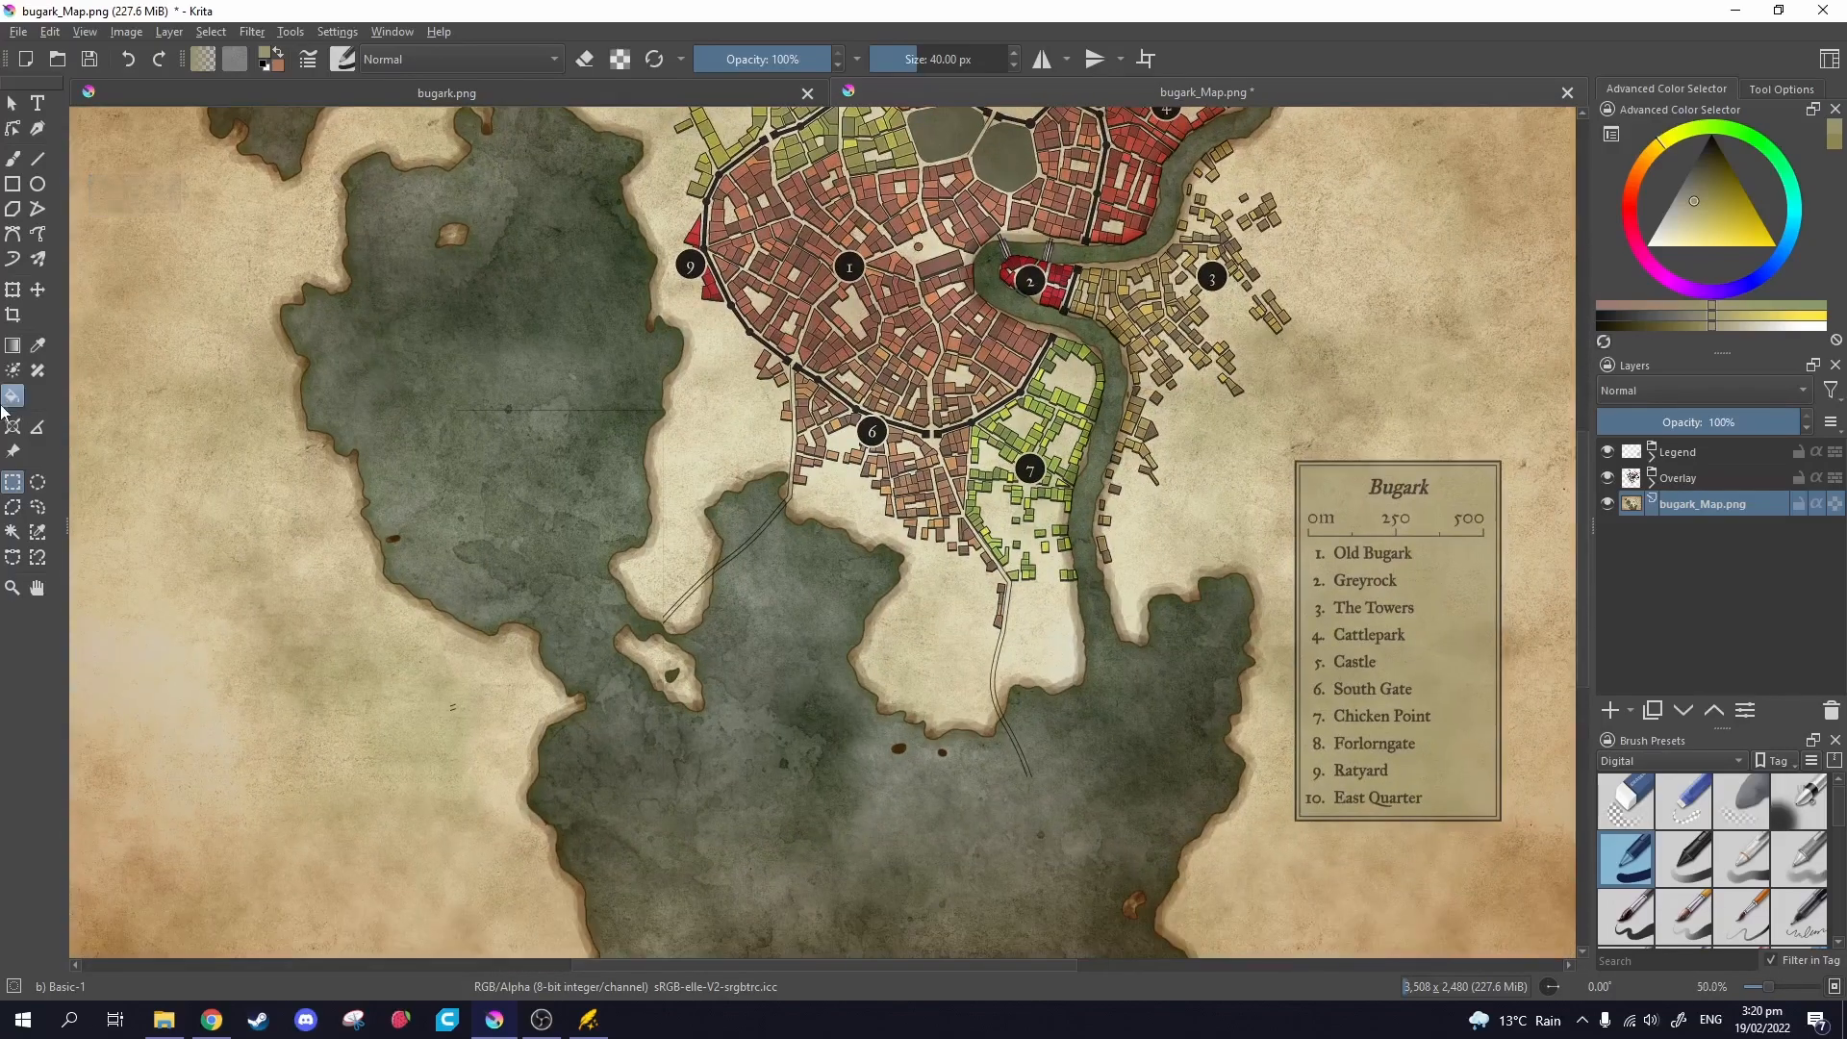
pyautogui.click(1628, 803)
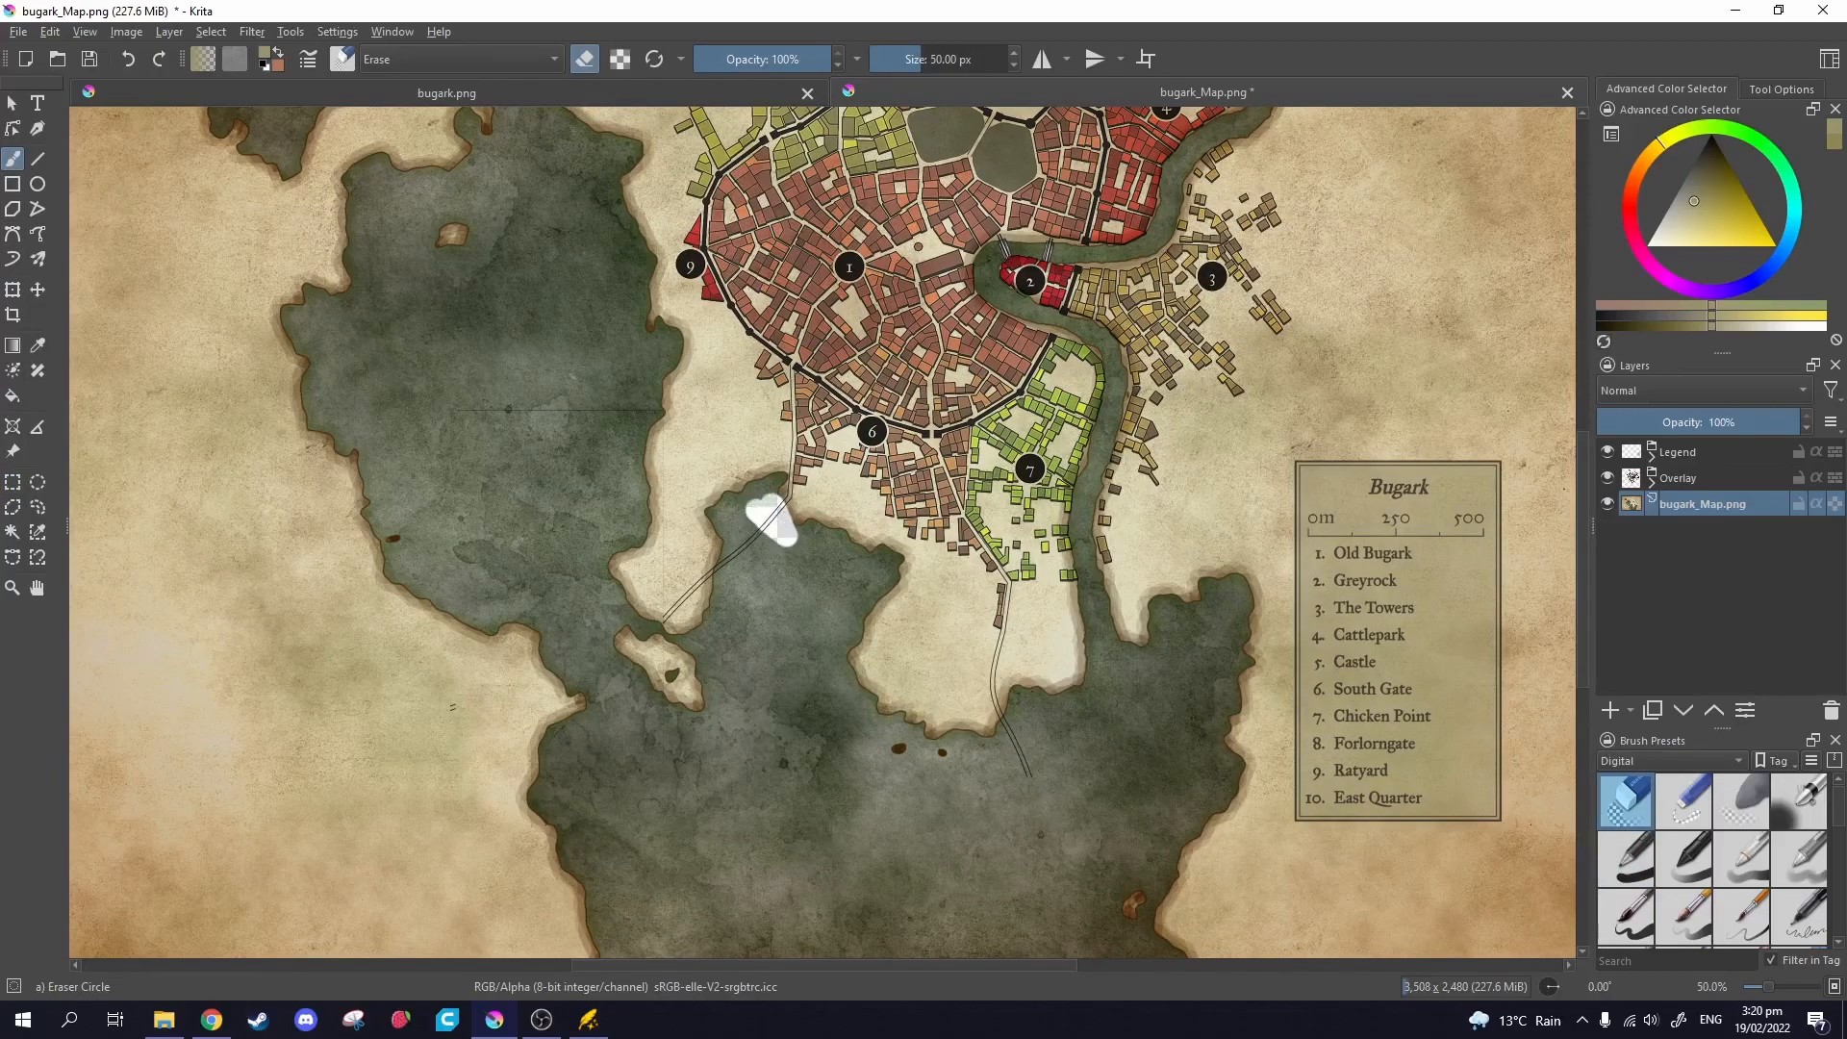
# Expand the Overlay group and select the upper bugark.png copy.
pyautogui.click(1698, 479)
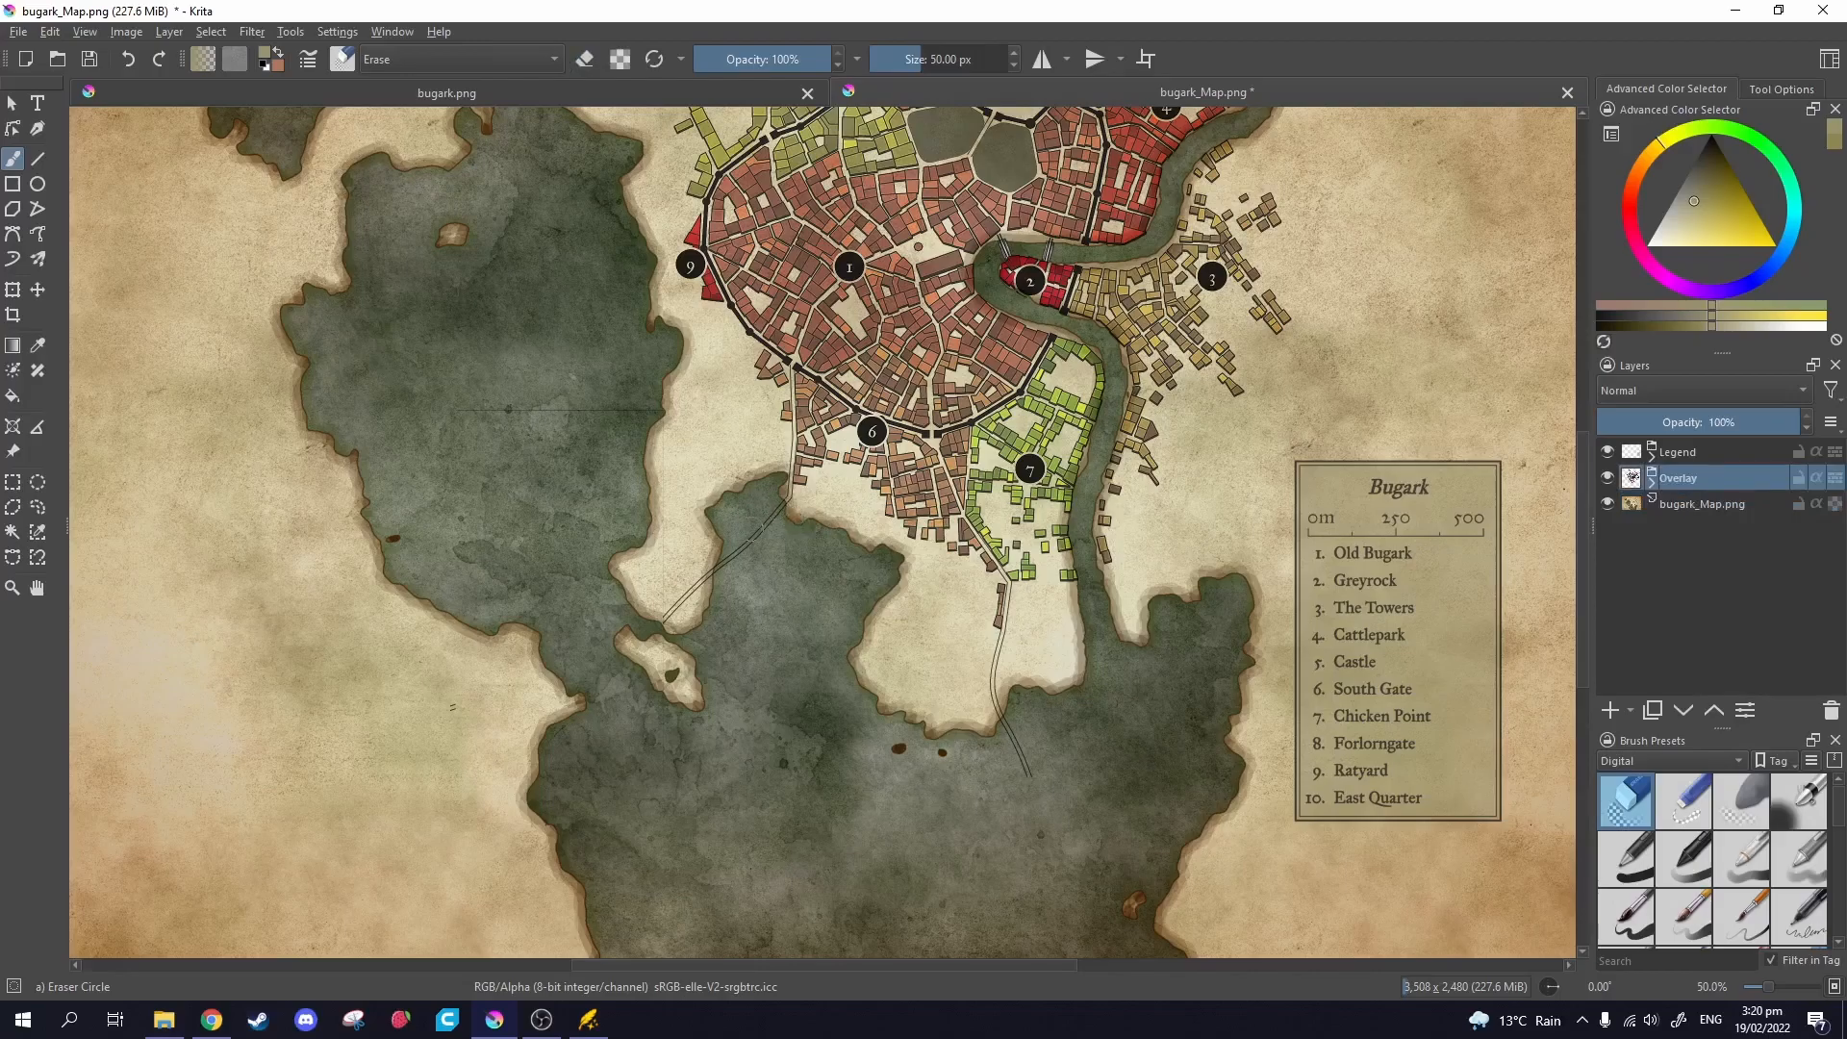
pyautogui.click(1653, 477)
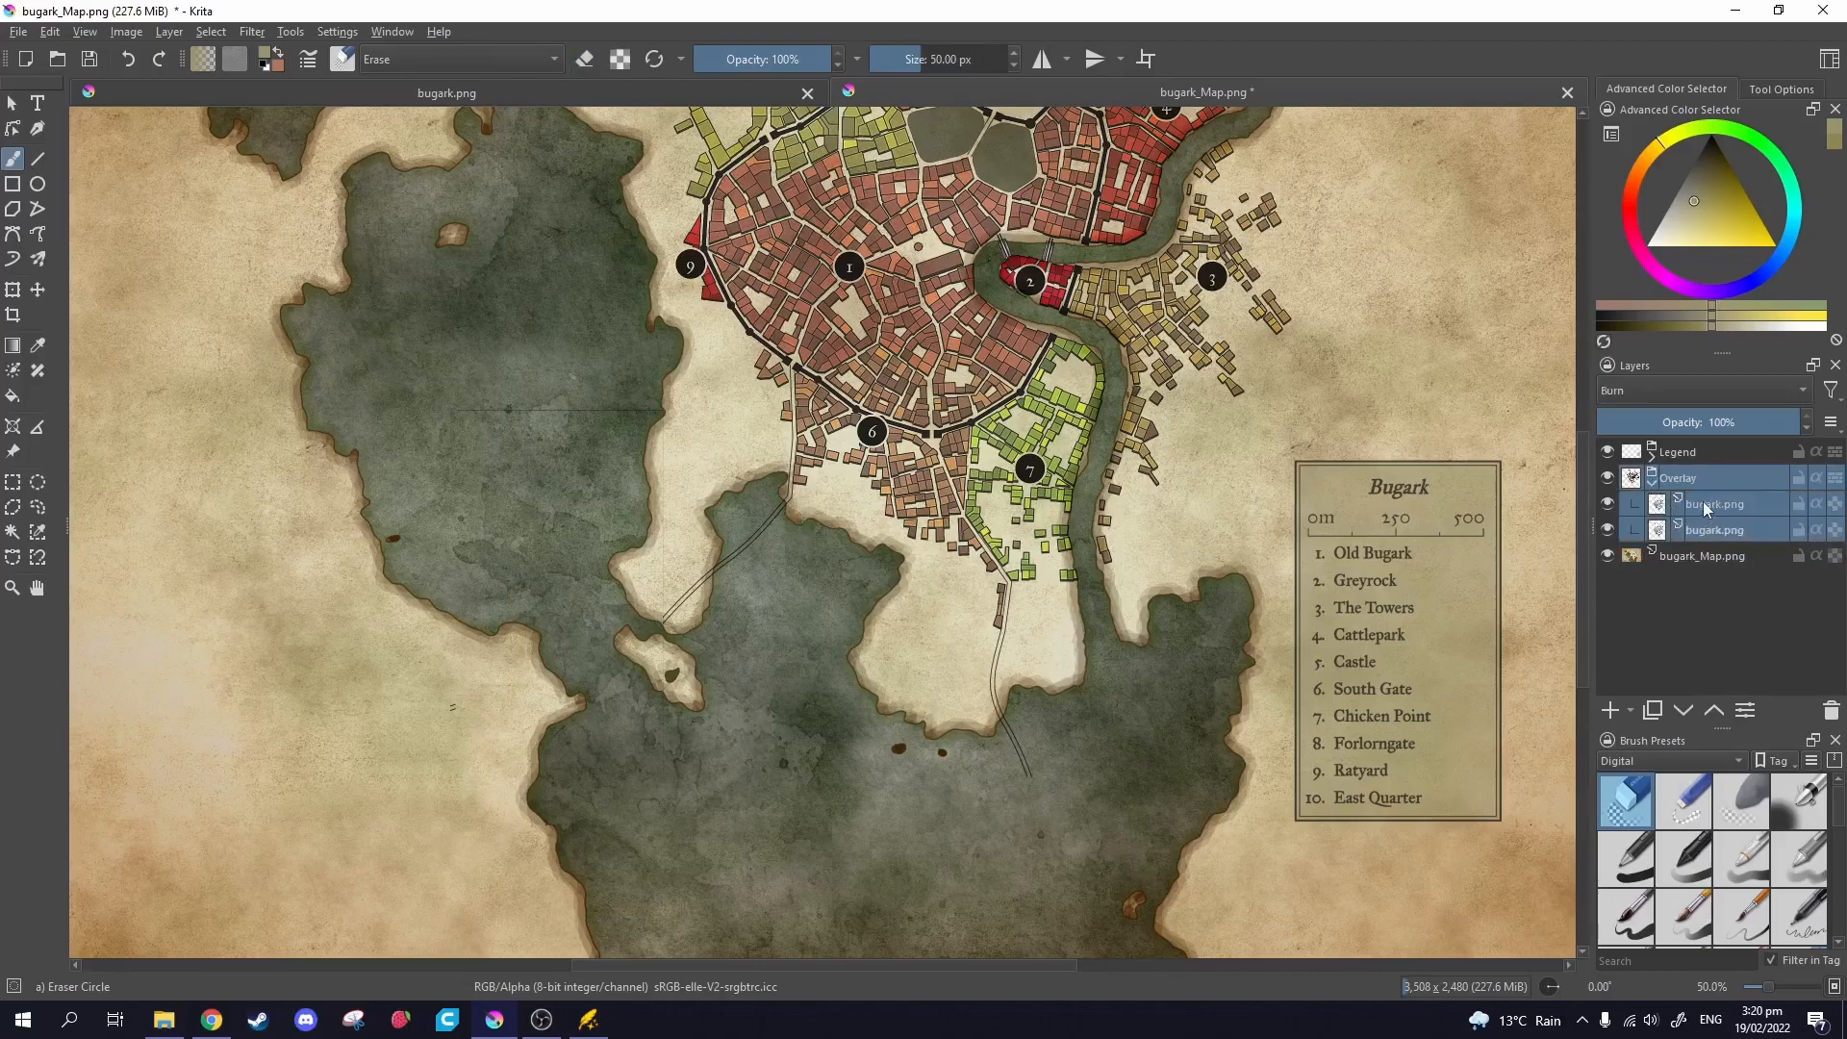
pyautogui.click(1704, 500)
pyautogui.keyDown('shift'); pyautogui.click(1703, 532); pyautogui.keyUp('shift')
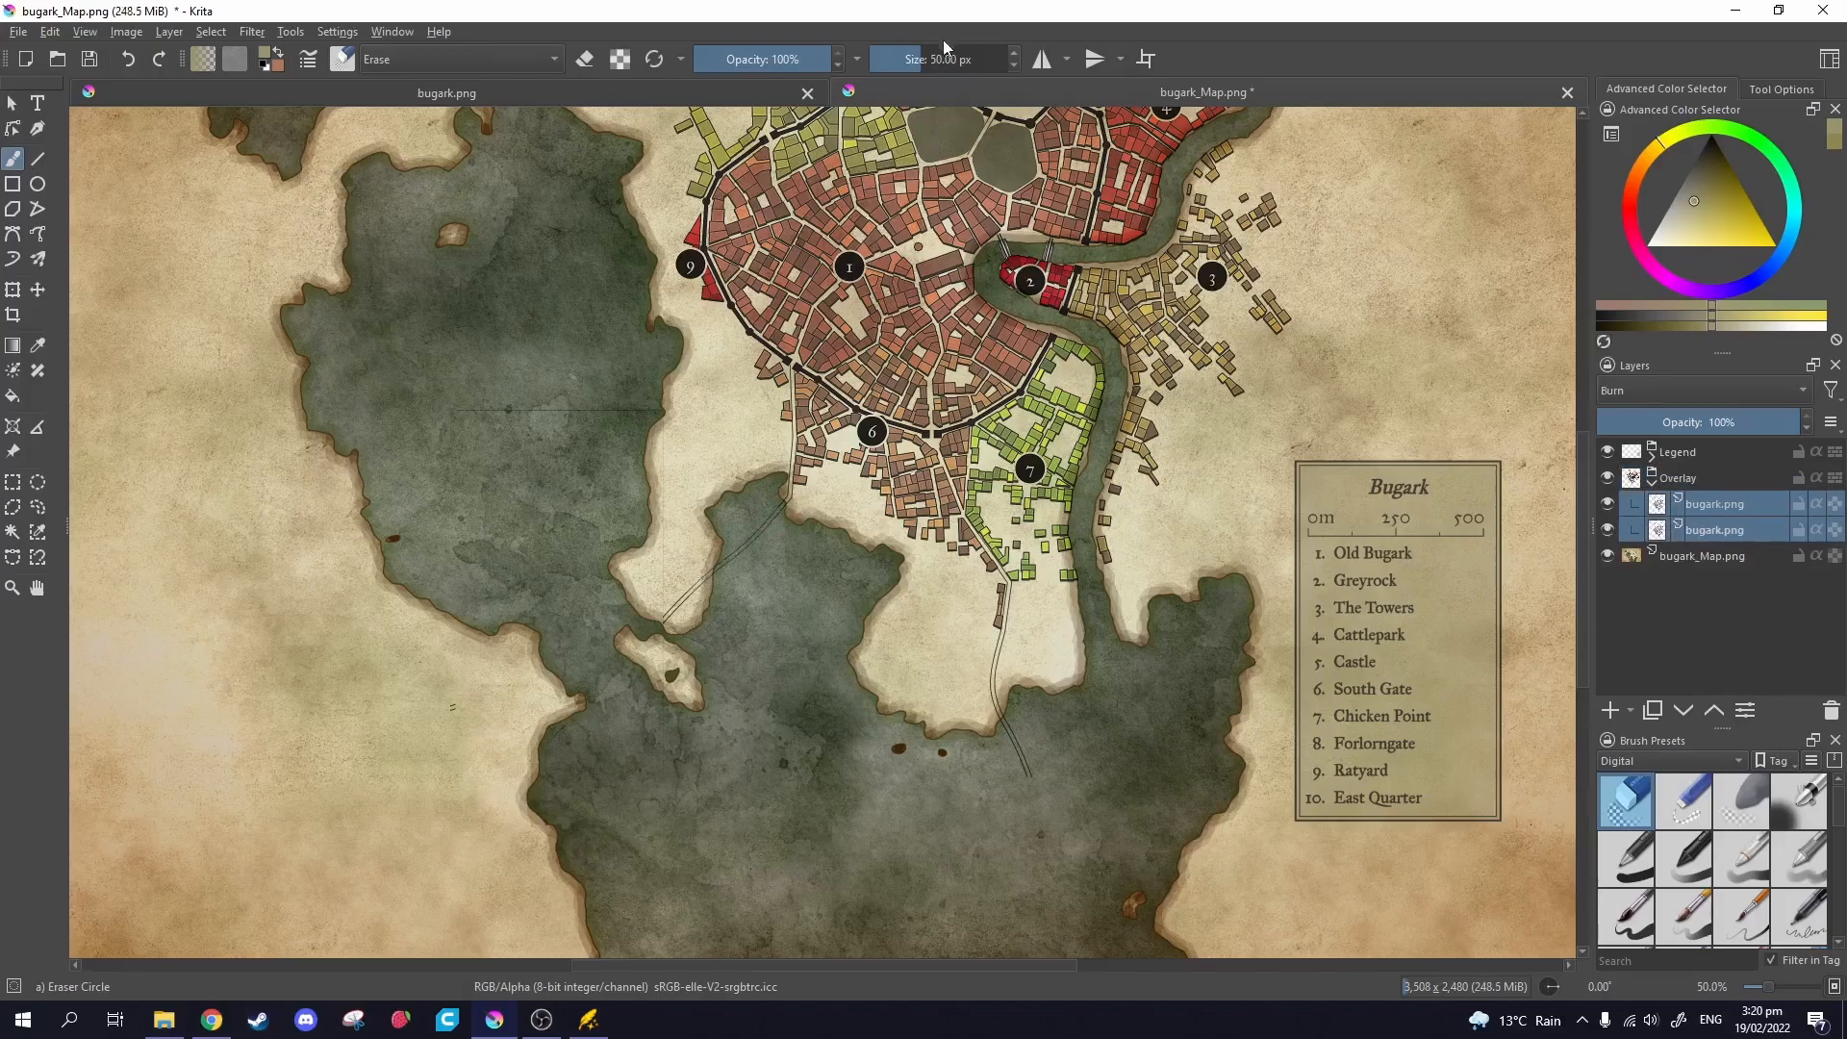
pyautogui.click(1715, 529)
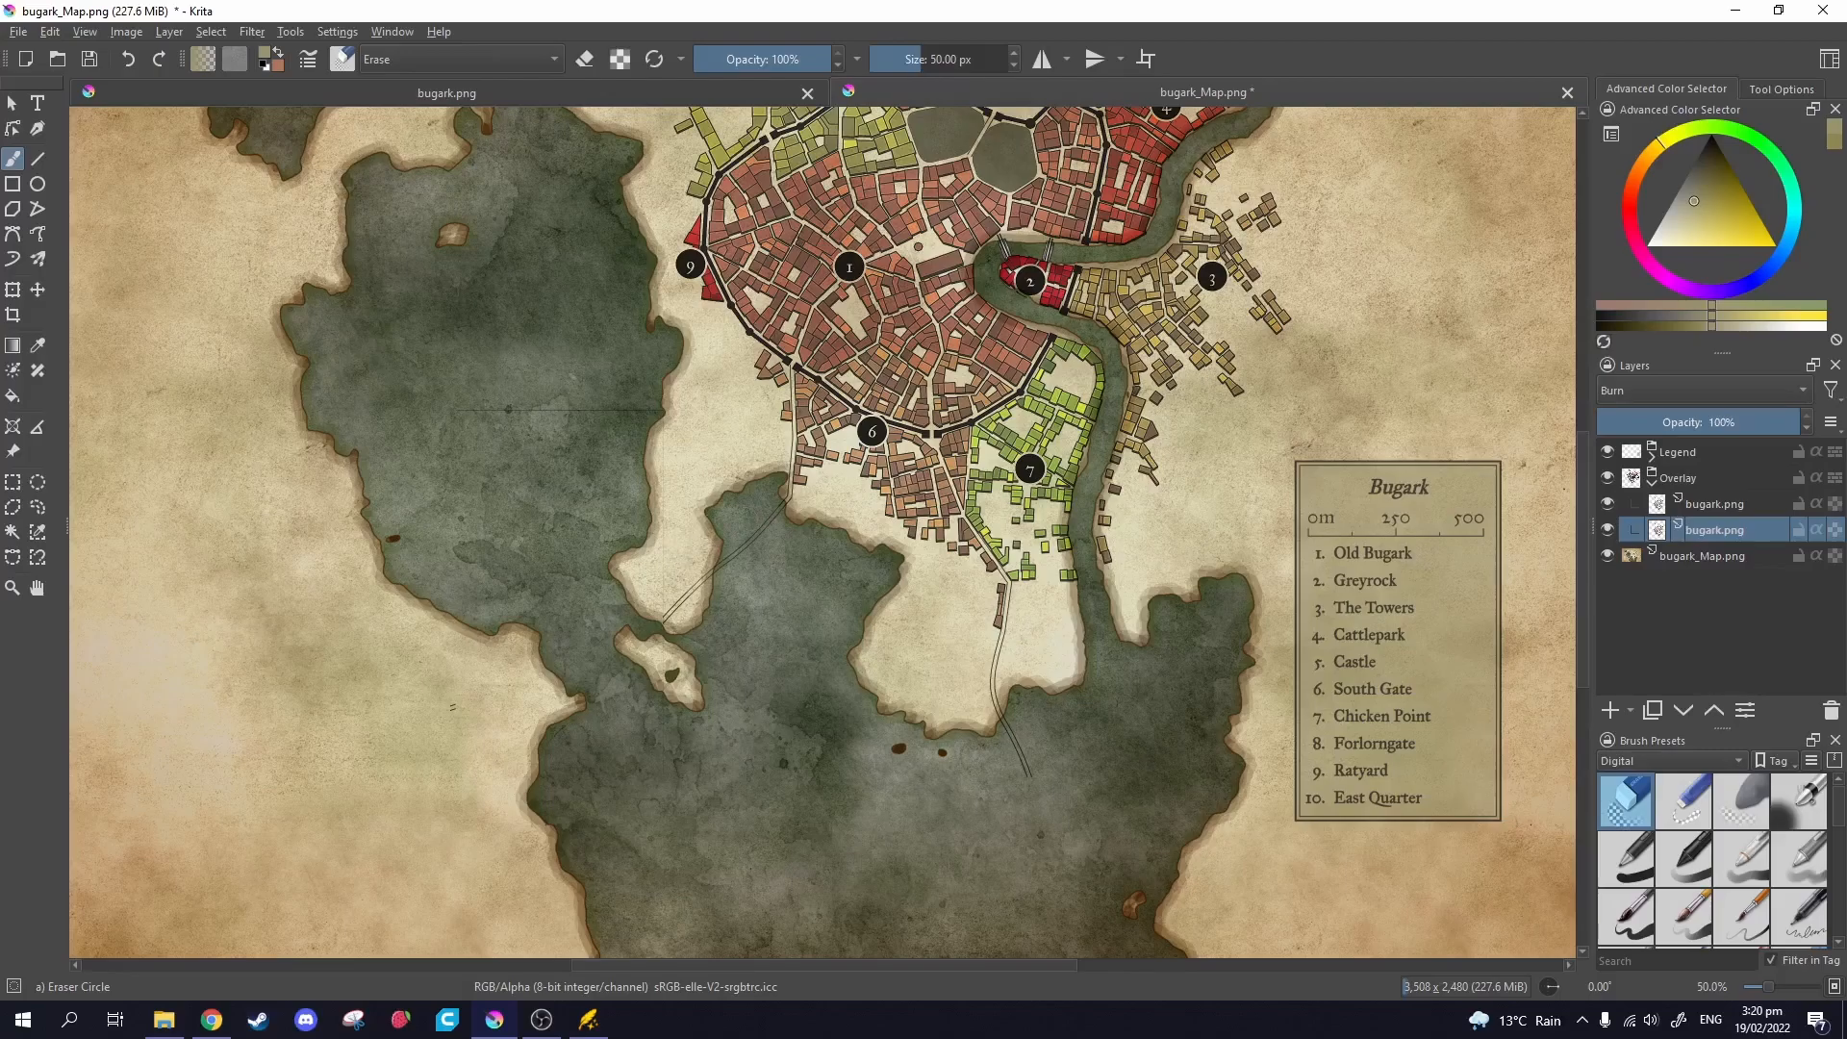
pyautogui.click(1714, 503)
# Erase the double road lines crossing the water south-west of the town.
pyautogui.moveTo(722, 562); pyautogui.dragTo(663, 624)
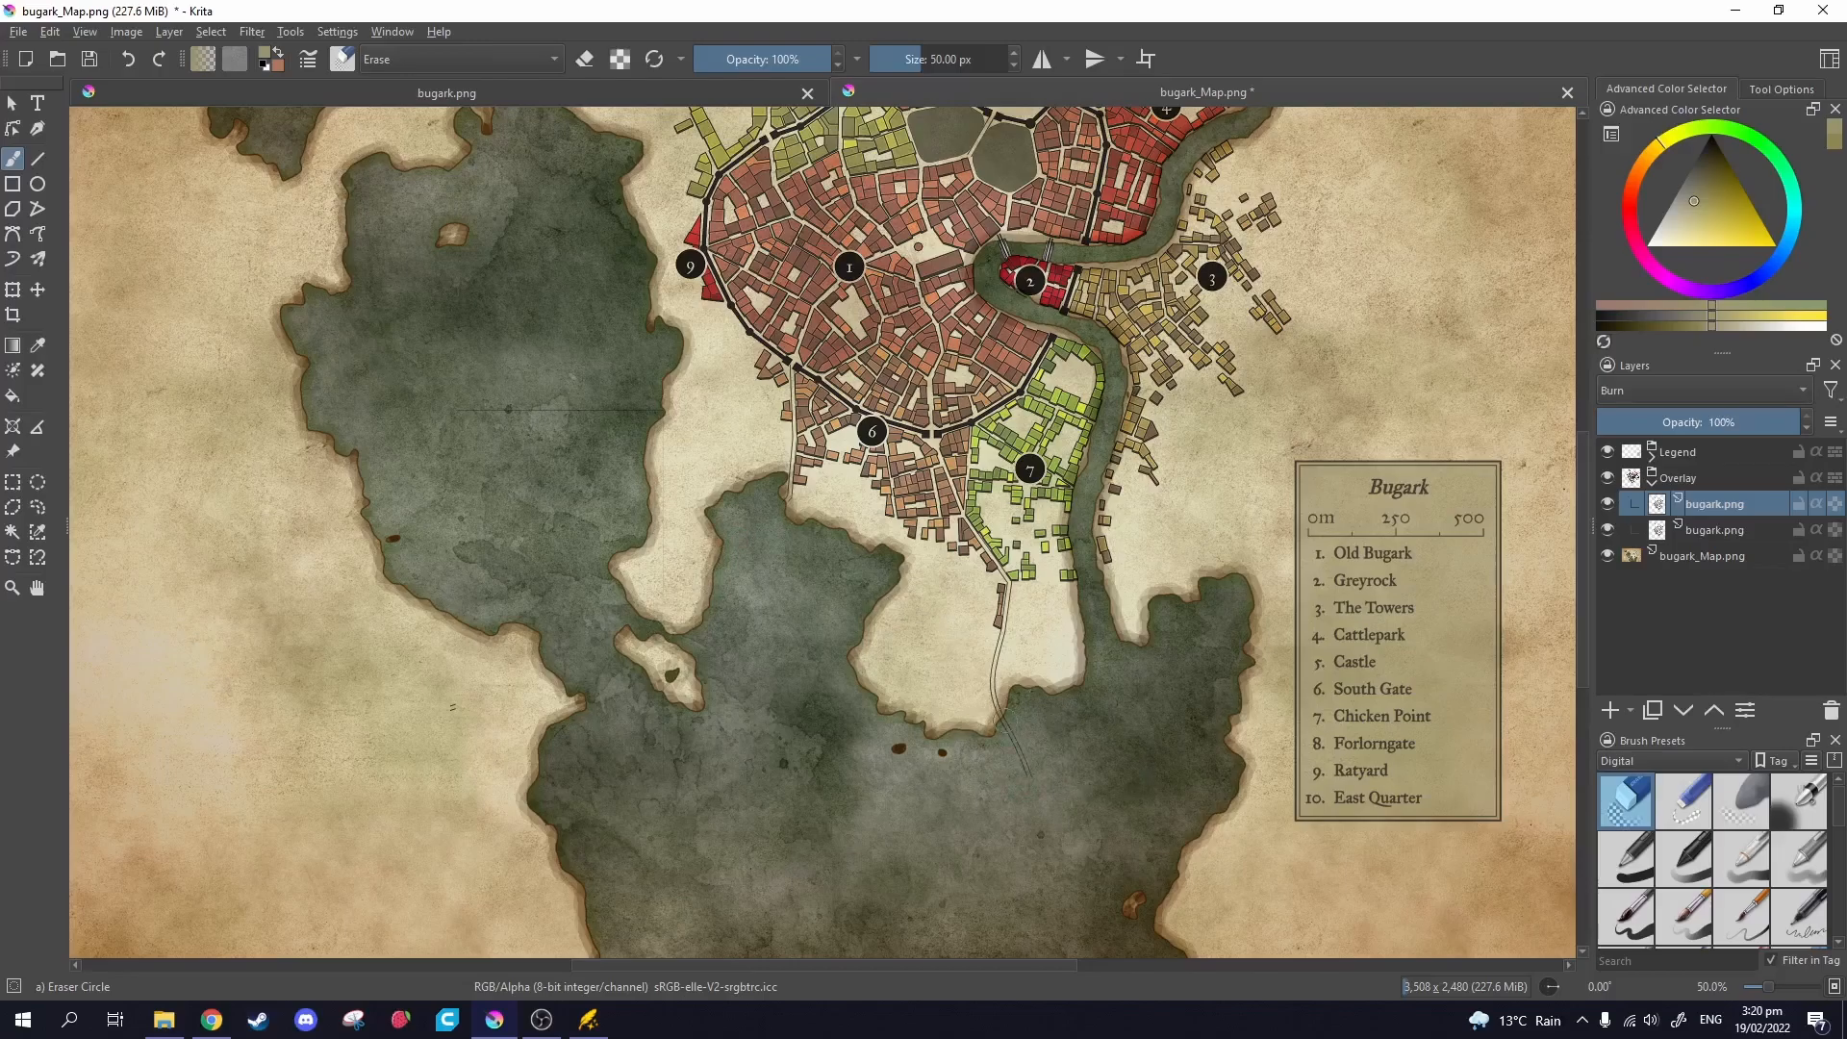
pyautogui.click(1722, 530)
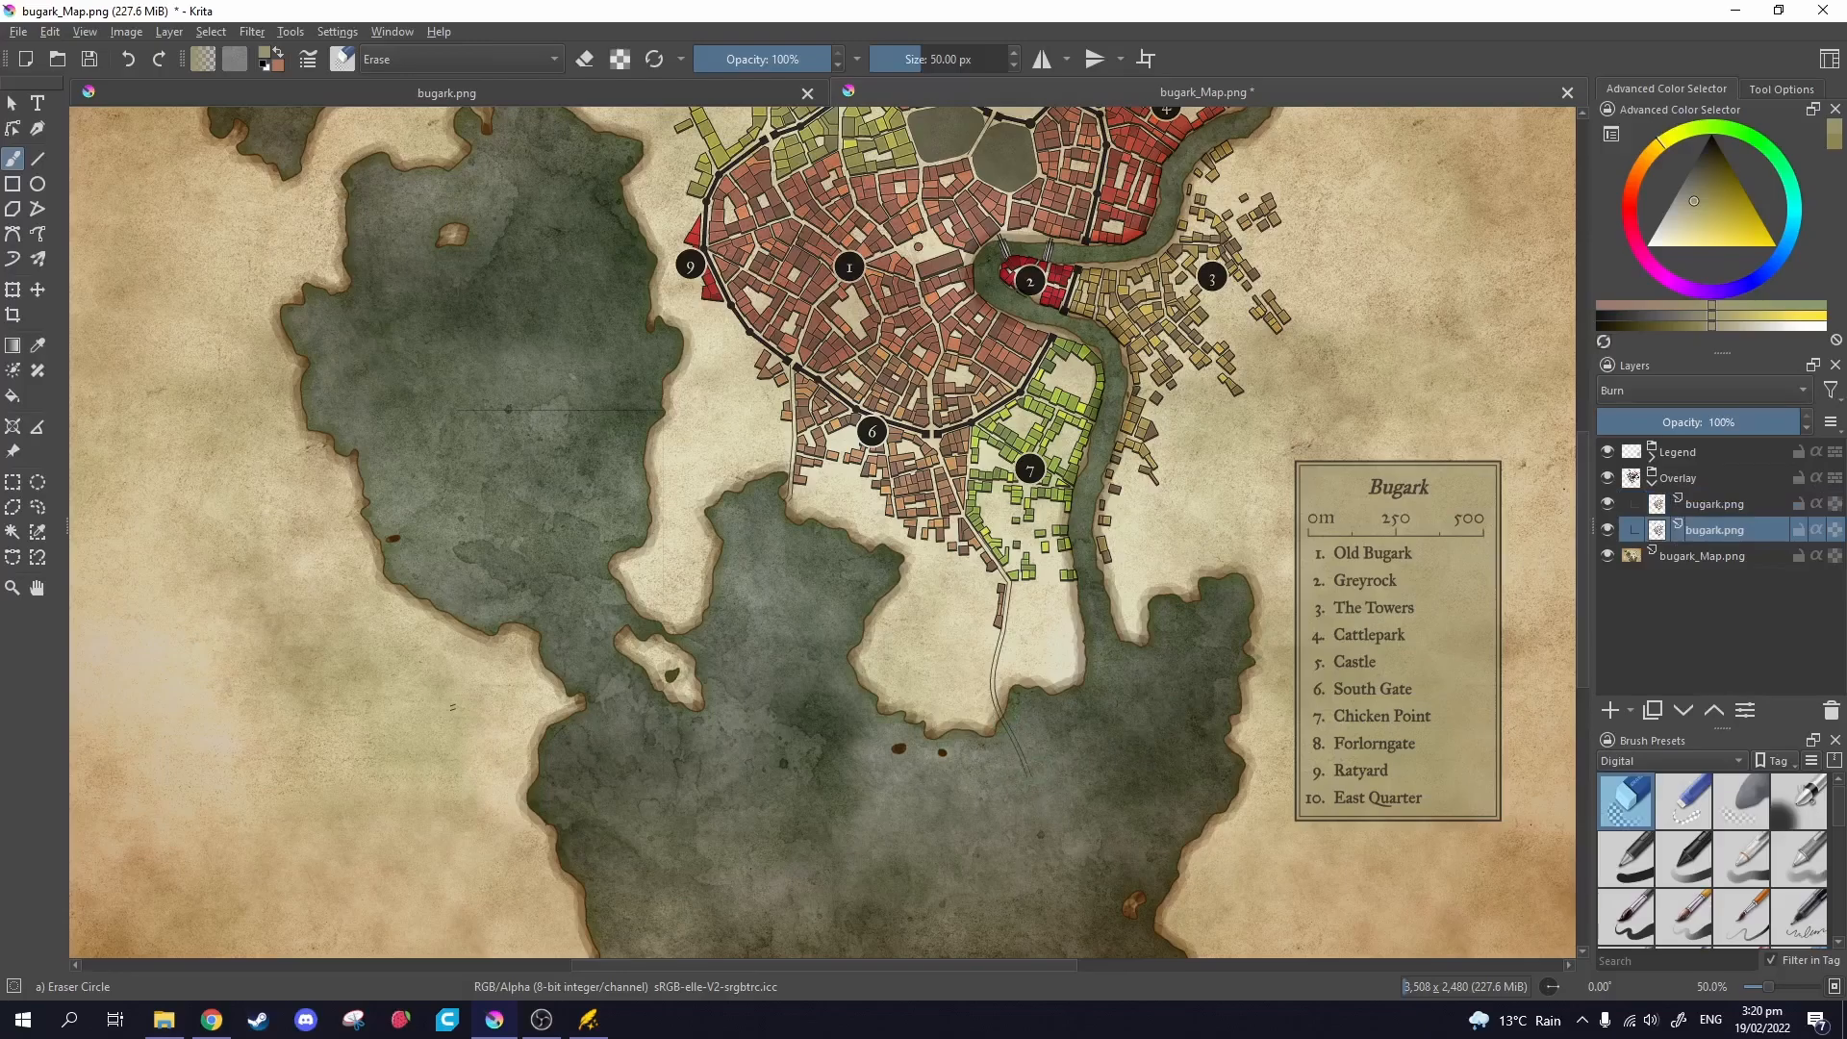
pyautogui.moveTo(880, 441); pyautogui.dragTo(843, 630)
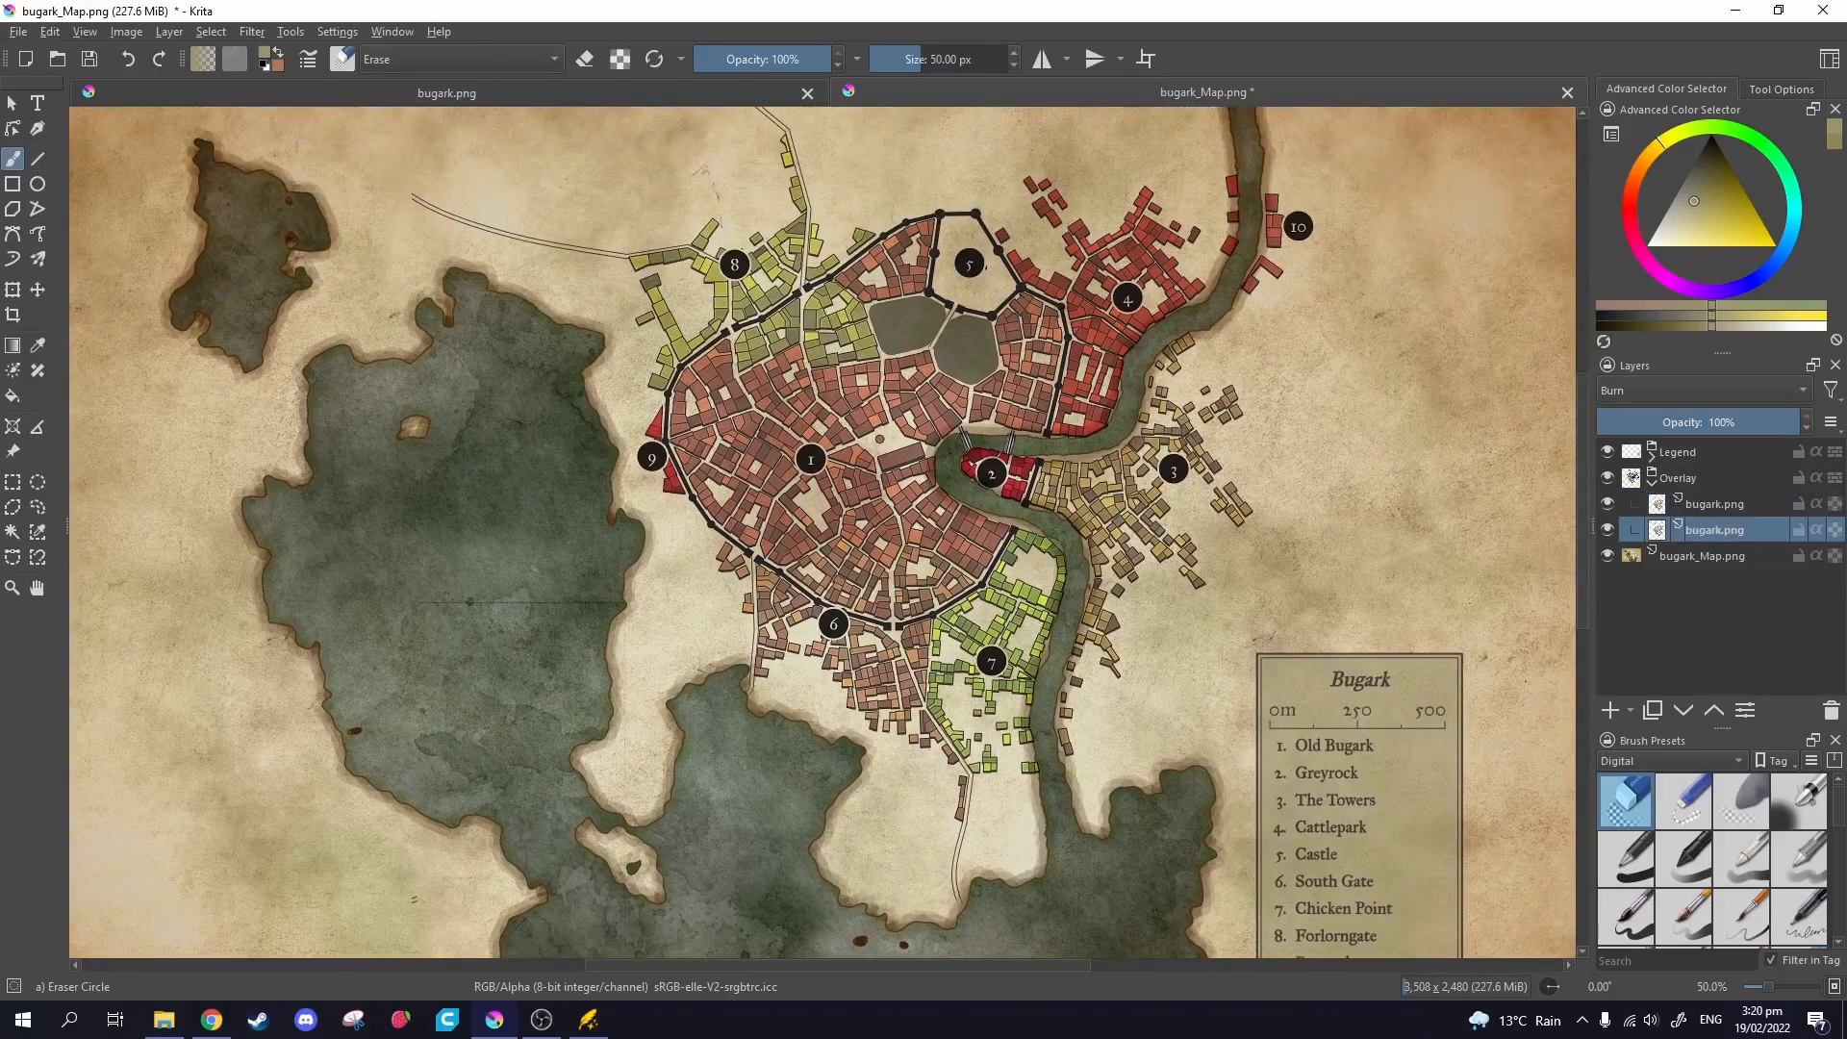
pyautogui.moveTo(1172, 530); pyautogui.dragTo(1045, 492)
pyautogui.scroll(-2, 931, 581)
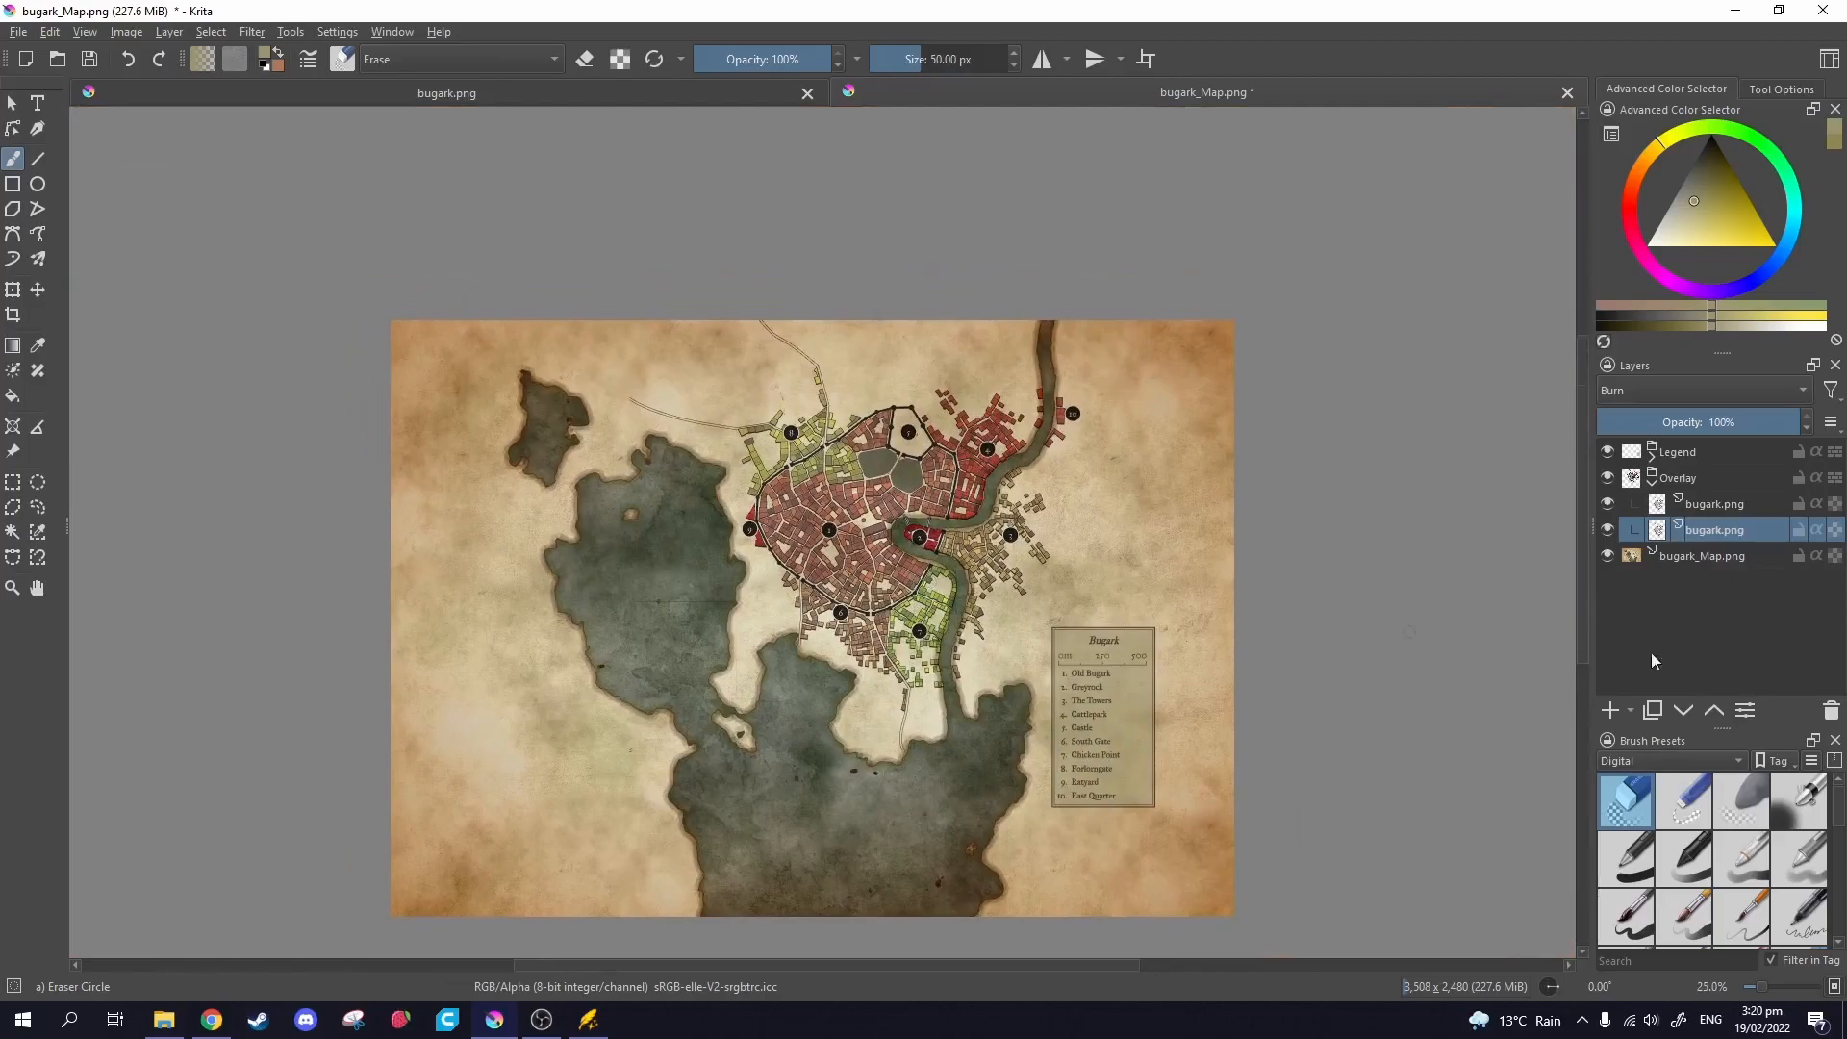